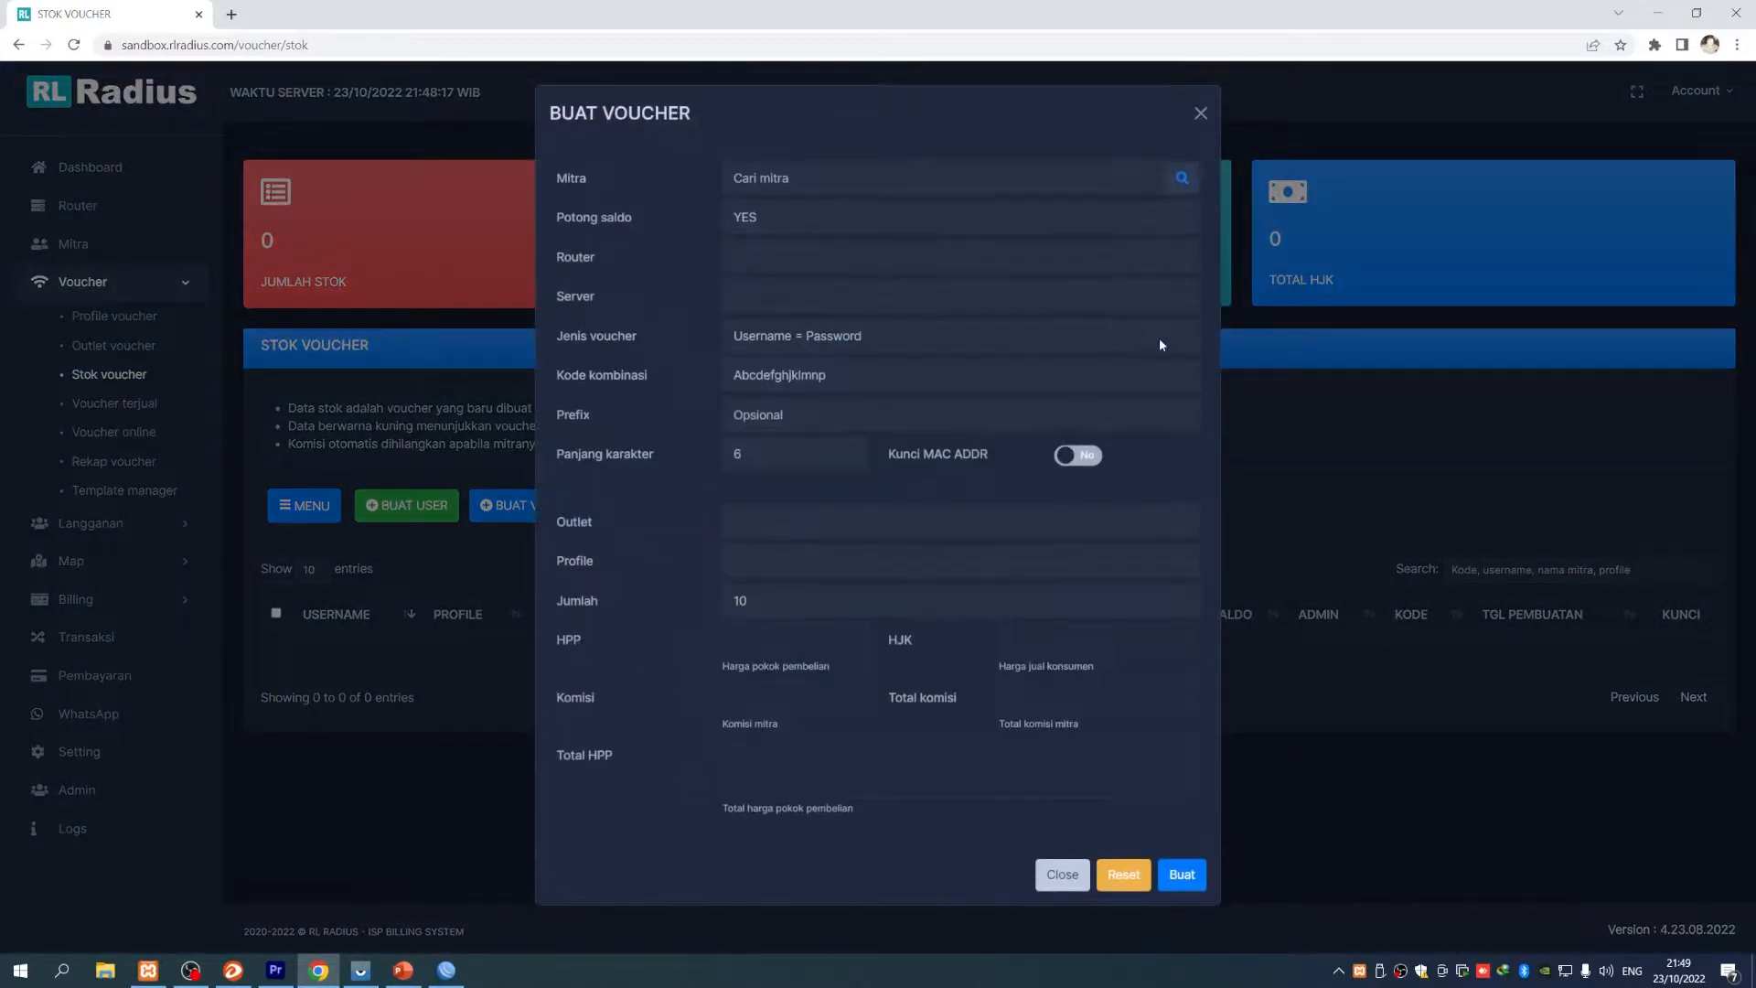
- Choose SYSTEM as the new voucher's reseller partner
left_click(636, 180)
left_click(940, 190)
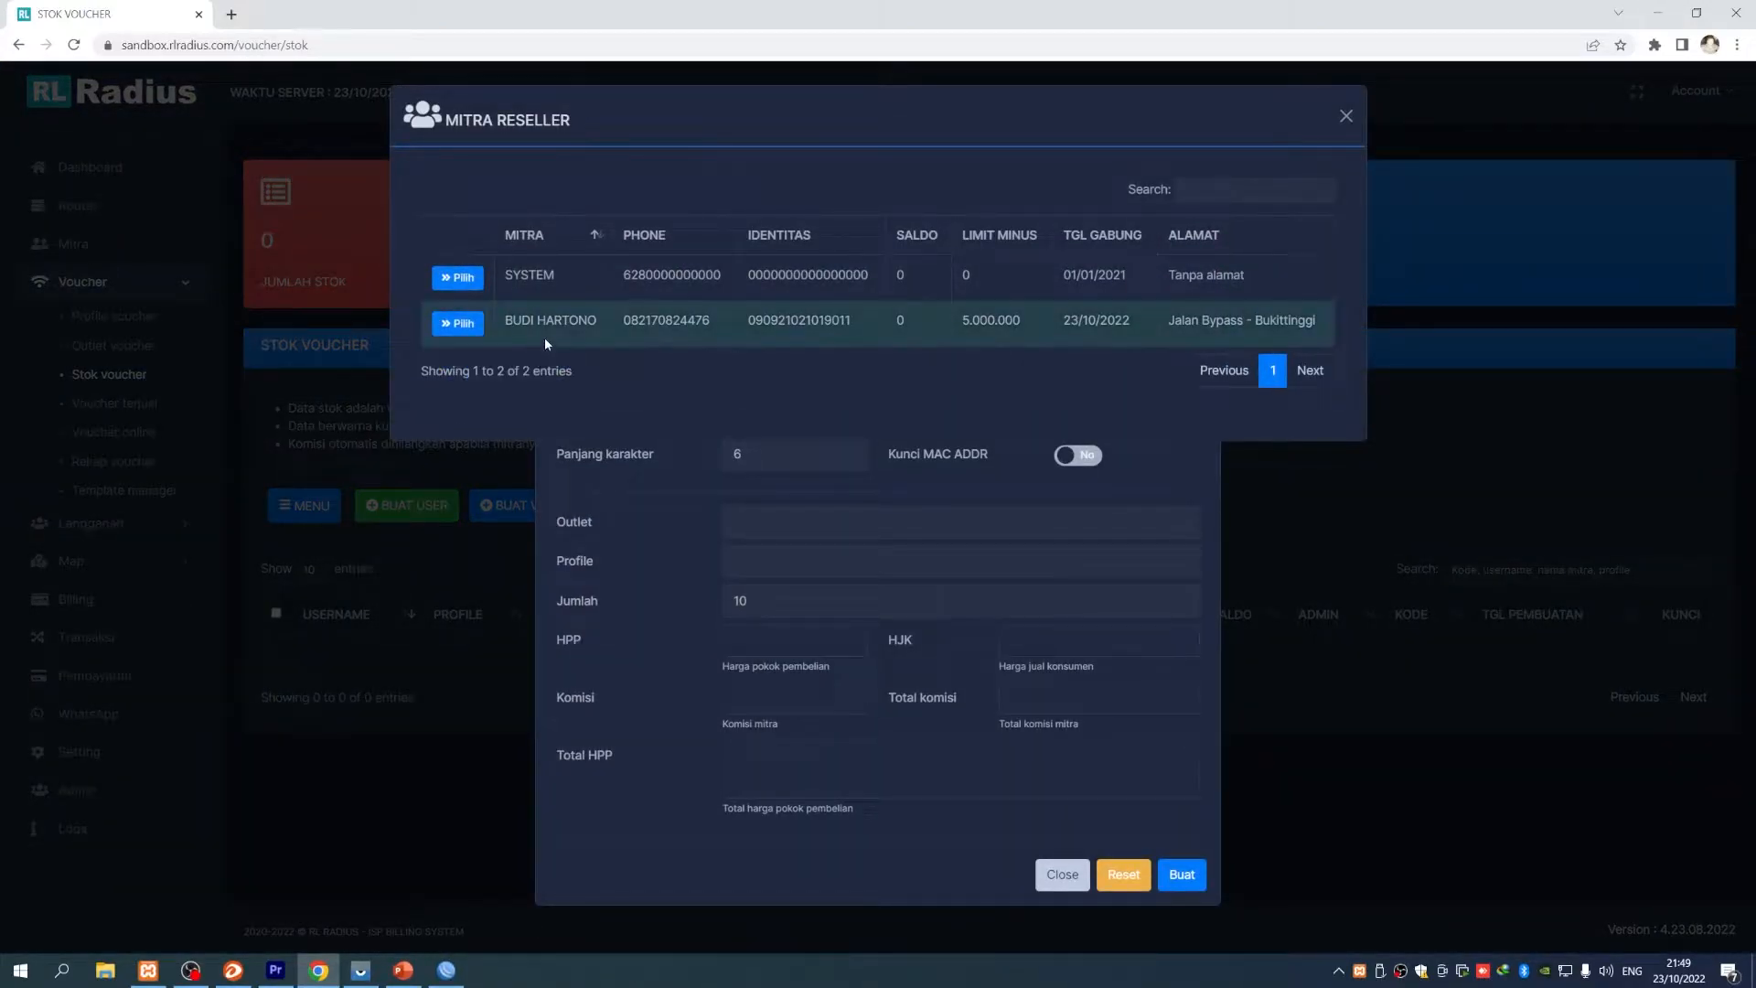
left_click_drag(623, 320, 831, 320)
left_click(796, 353)
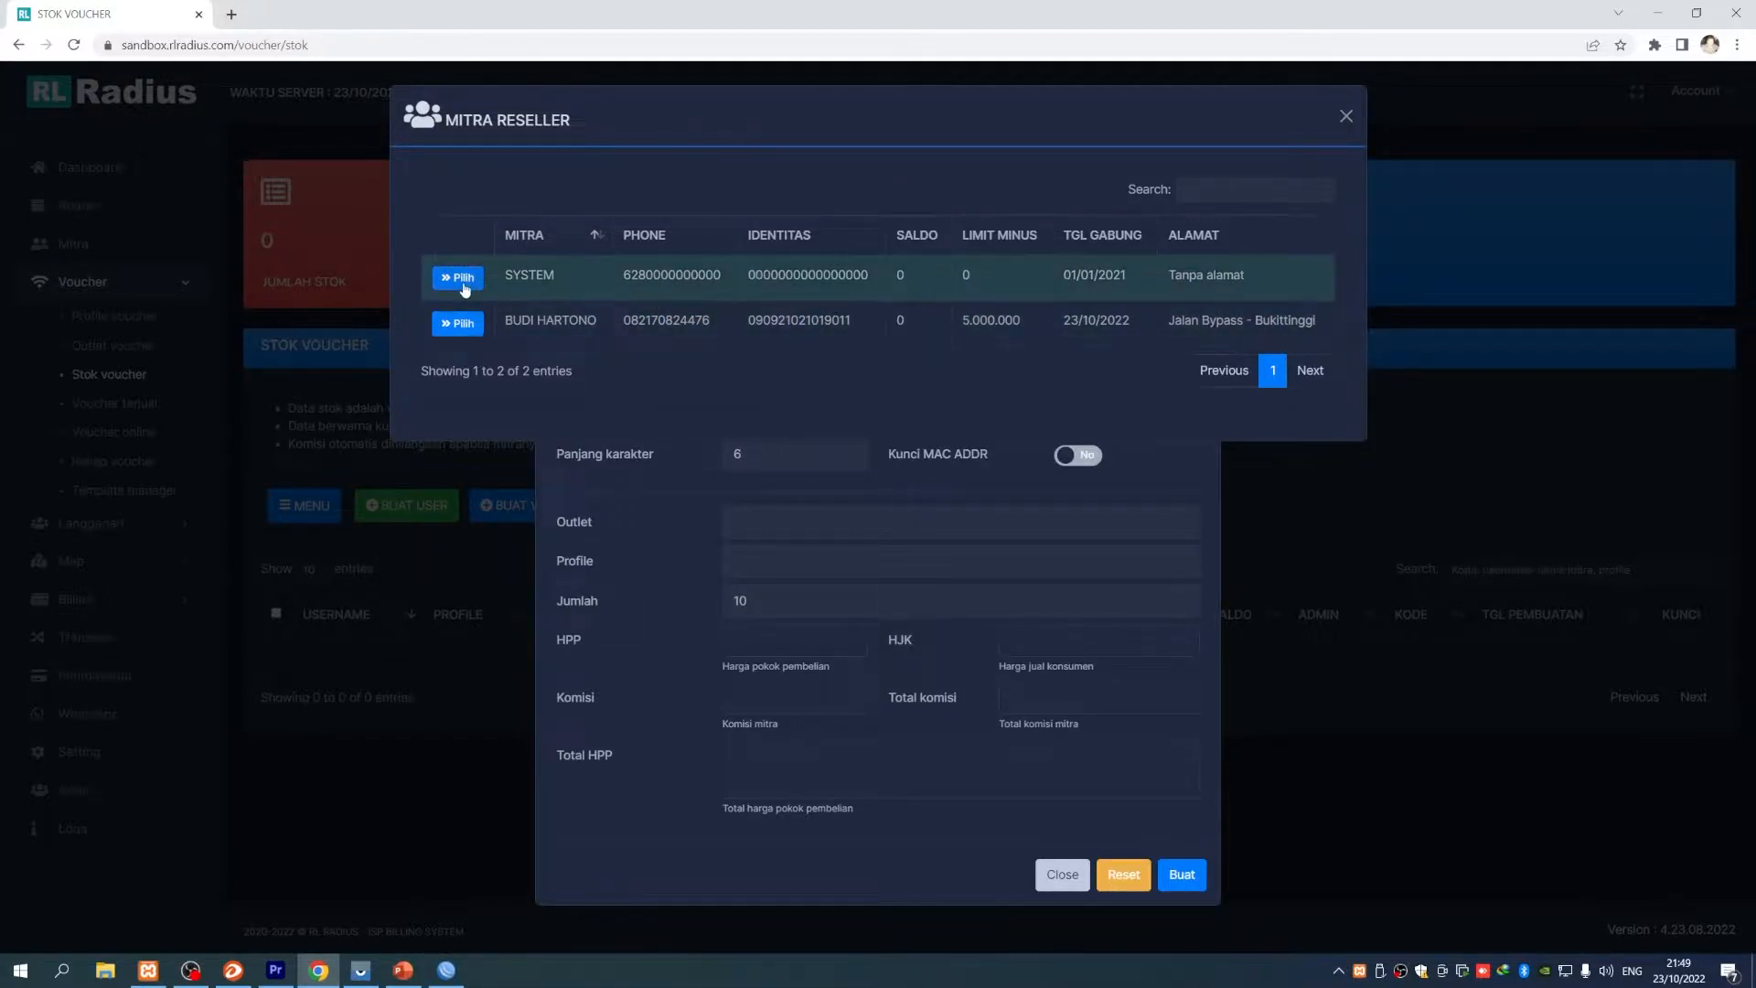
left_click(458, 277)
- Set outlet DEFAULT and profile PAKET 1 JAM, bringing the total cost to 30.000
left_click(840, 521)
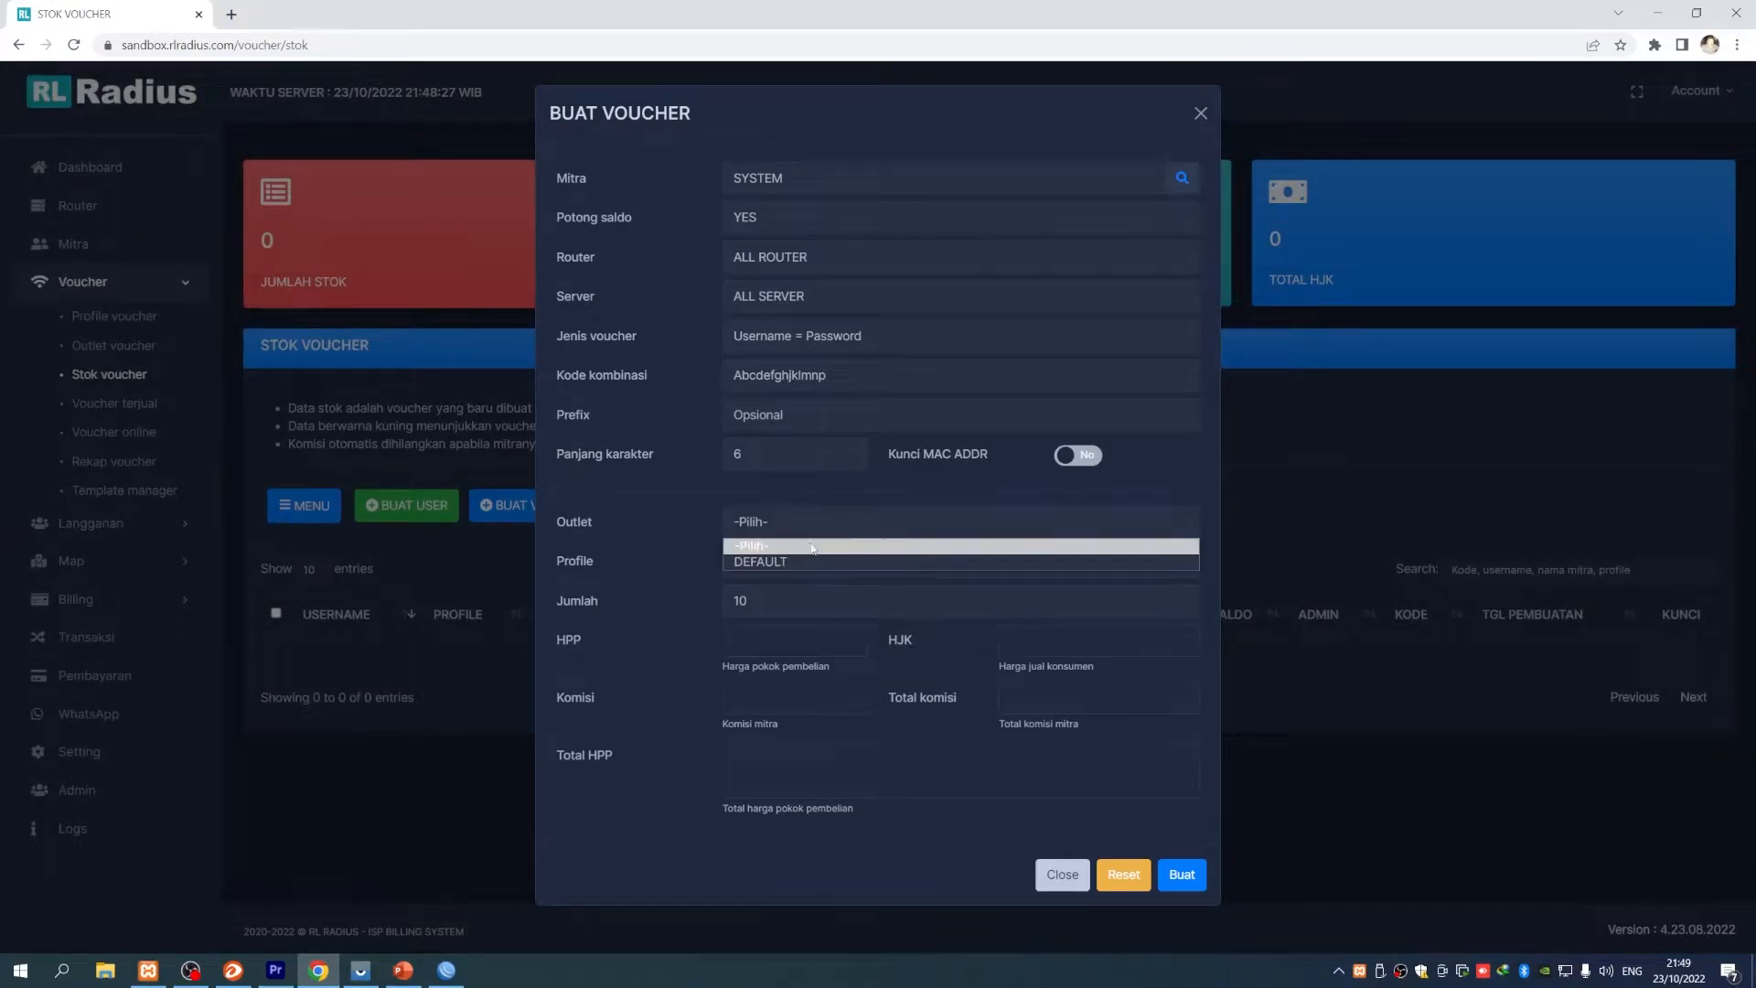
left_click(841, 562)
left_click(850, 561)
left_click(866, 601)
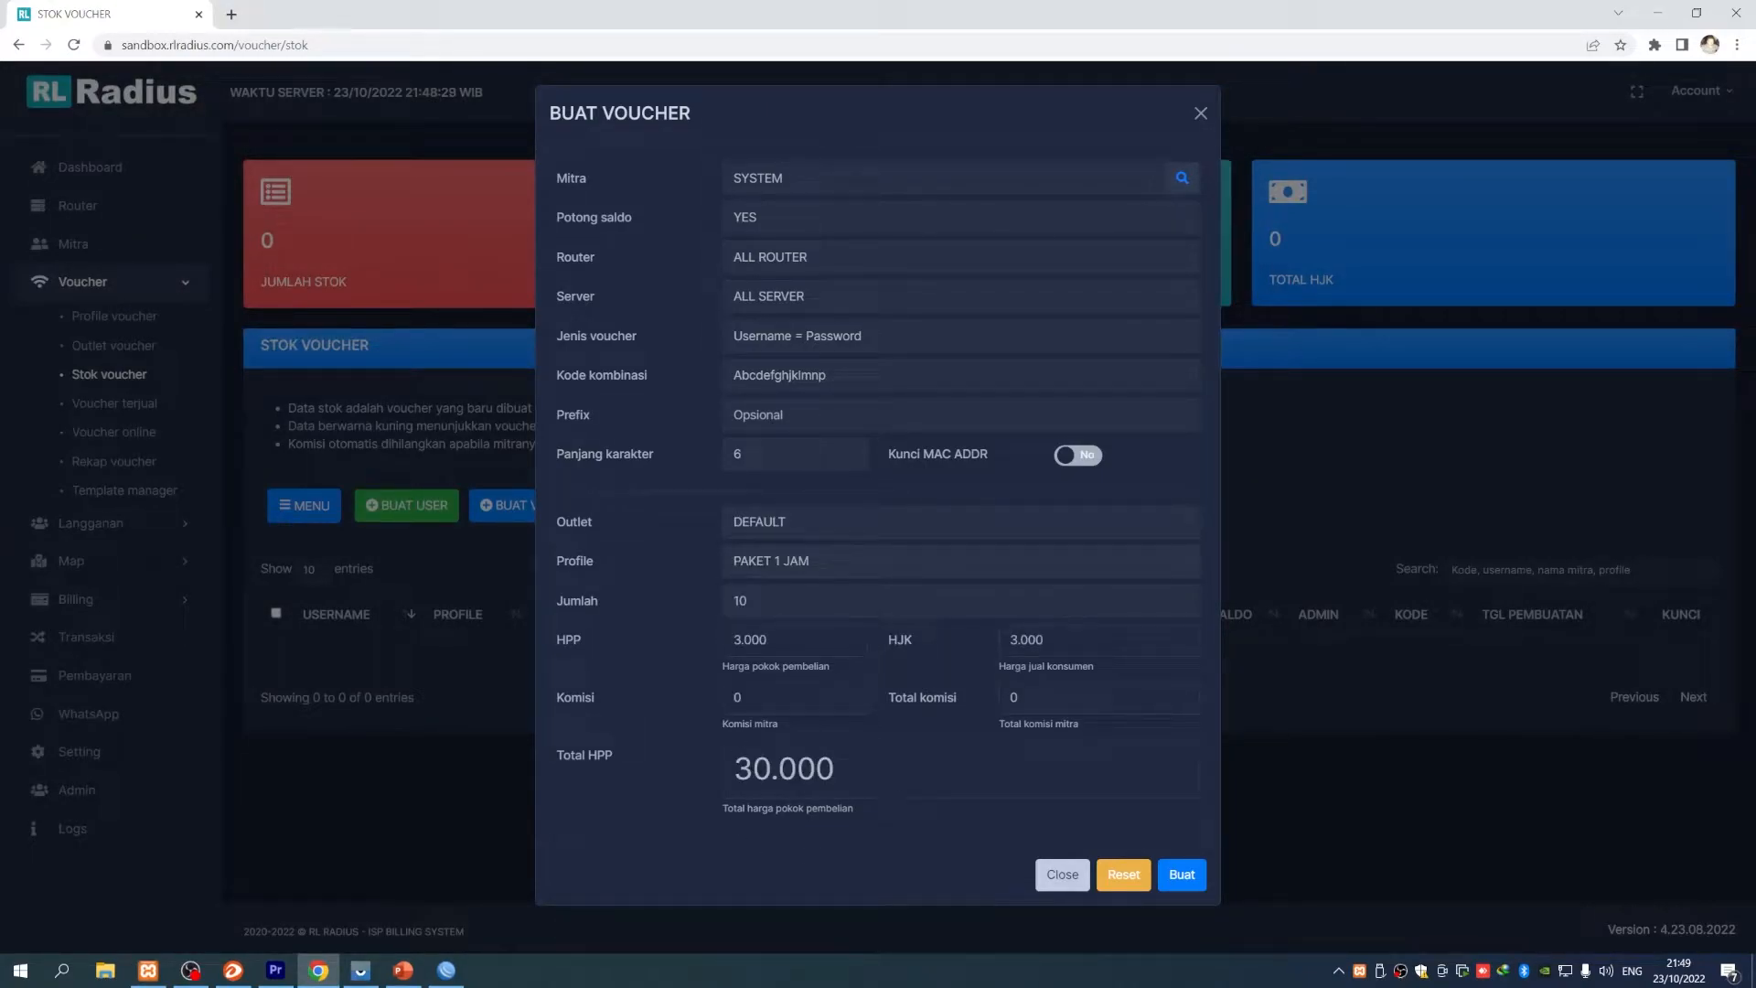
left_click(732, 702)
- Make the second reseller the partner and keep the router as ALL ROUTER after trying R1 BUKITTINGGI
left_click(1180, 182)
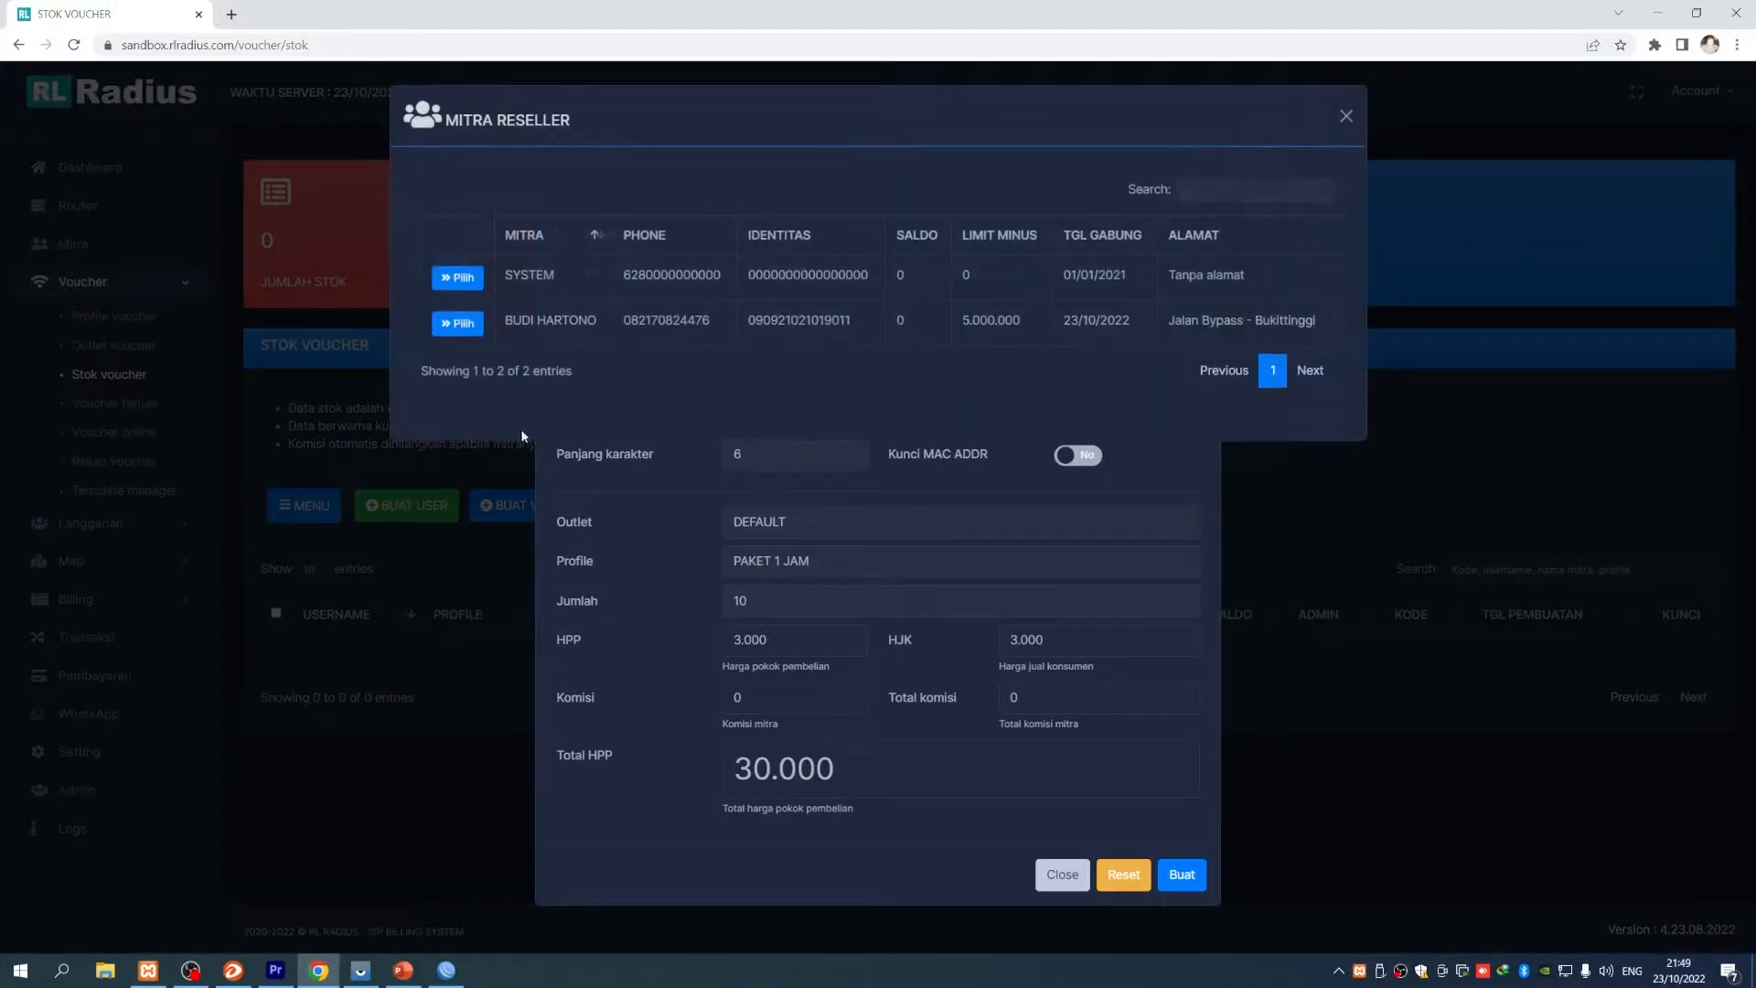
left_click(462, 324)
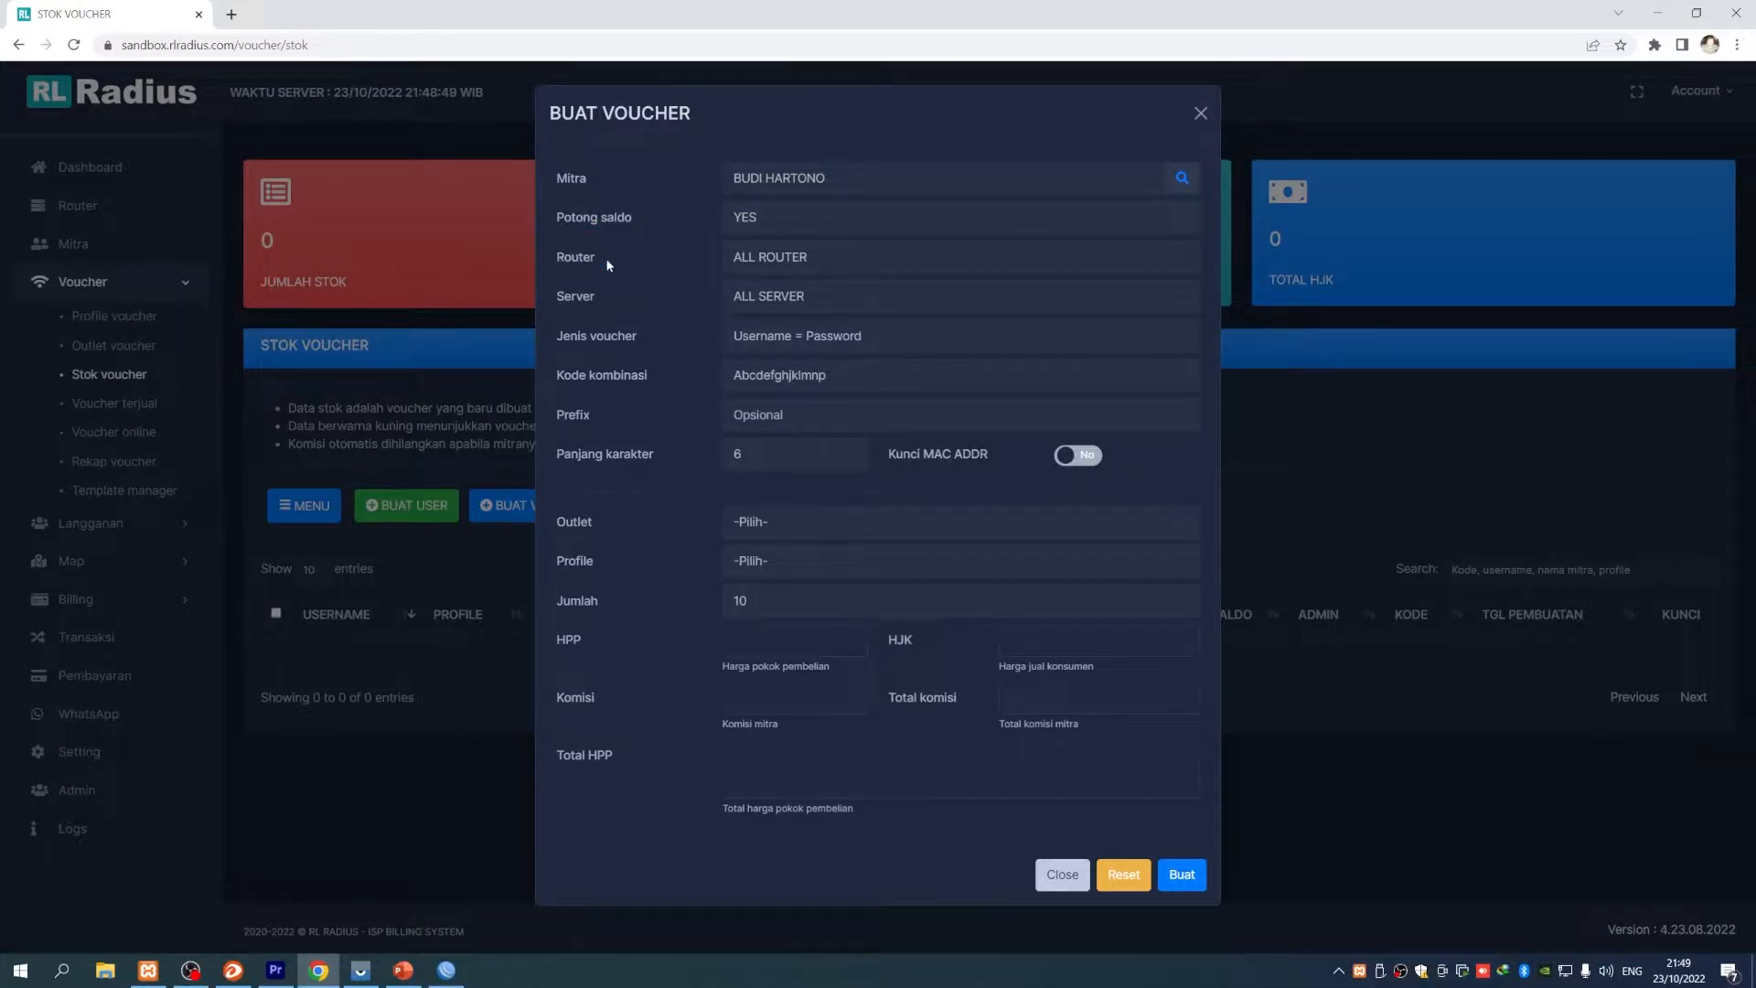
left_click(793, 259)
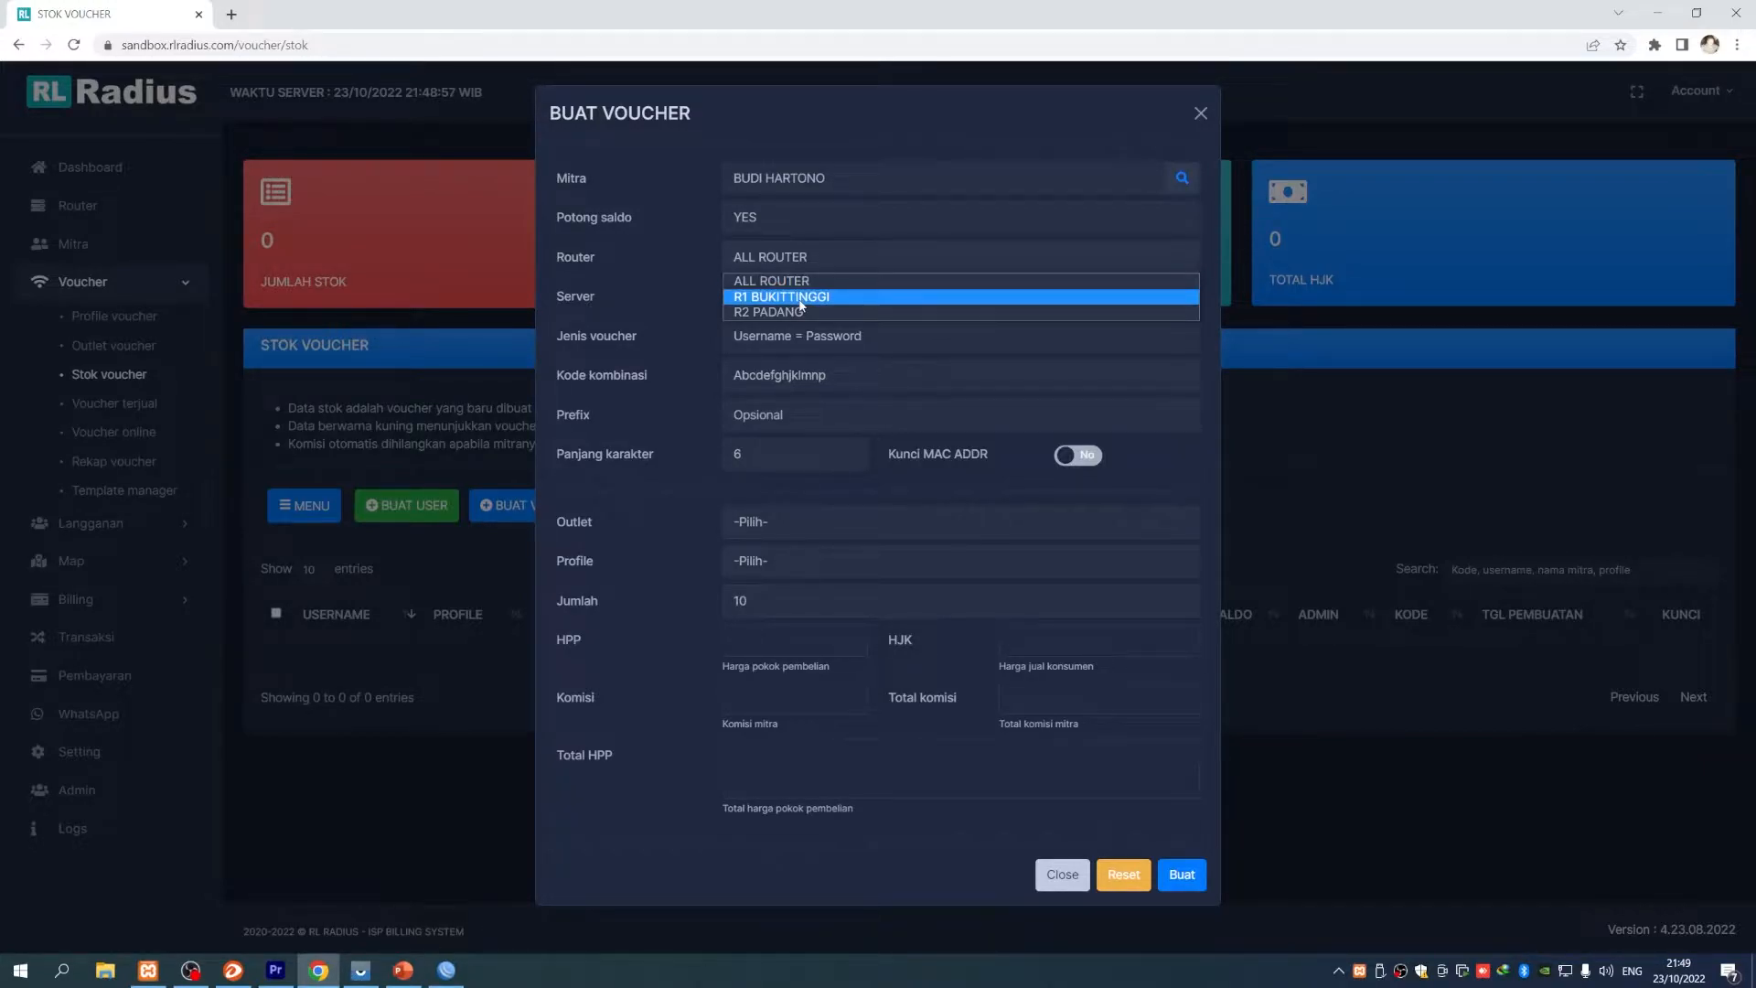
left_click(804, 298)
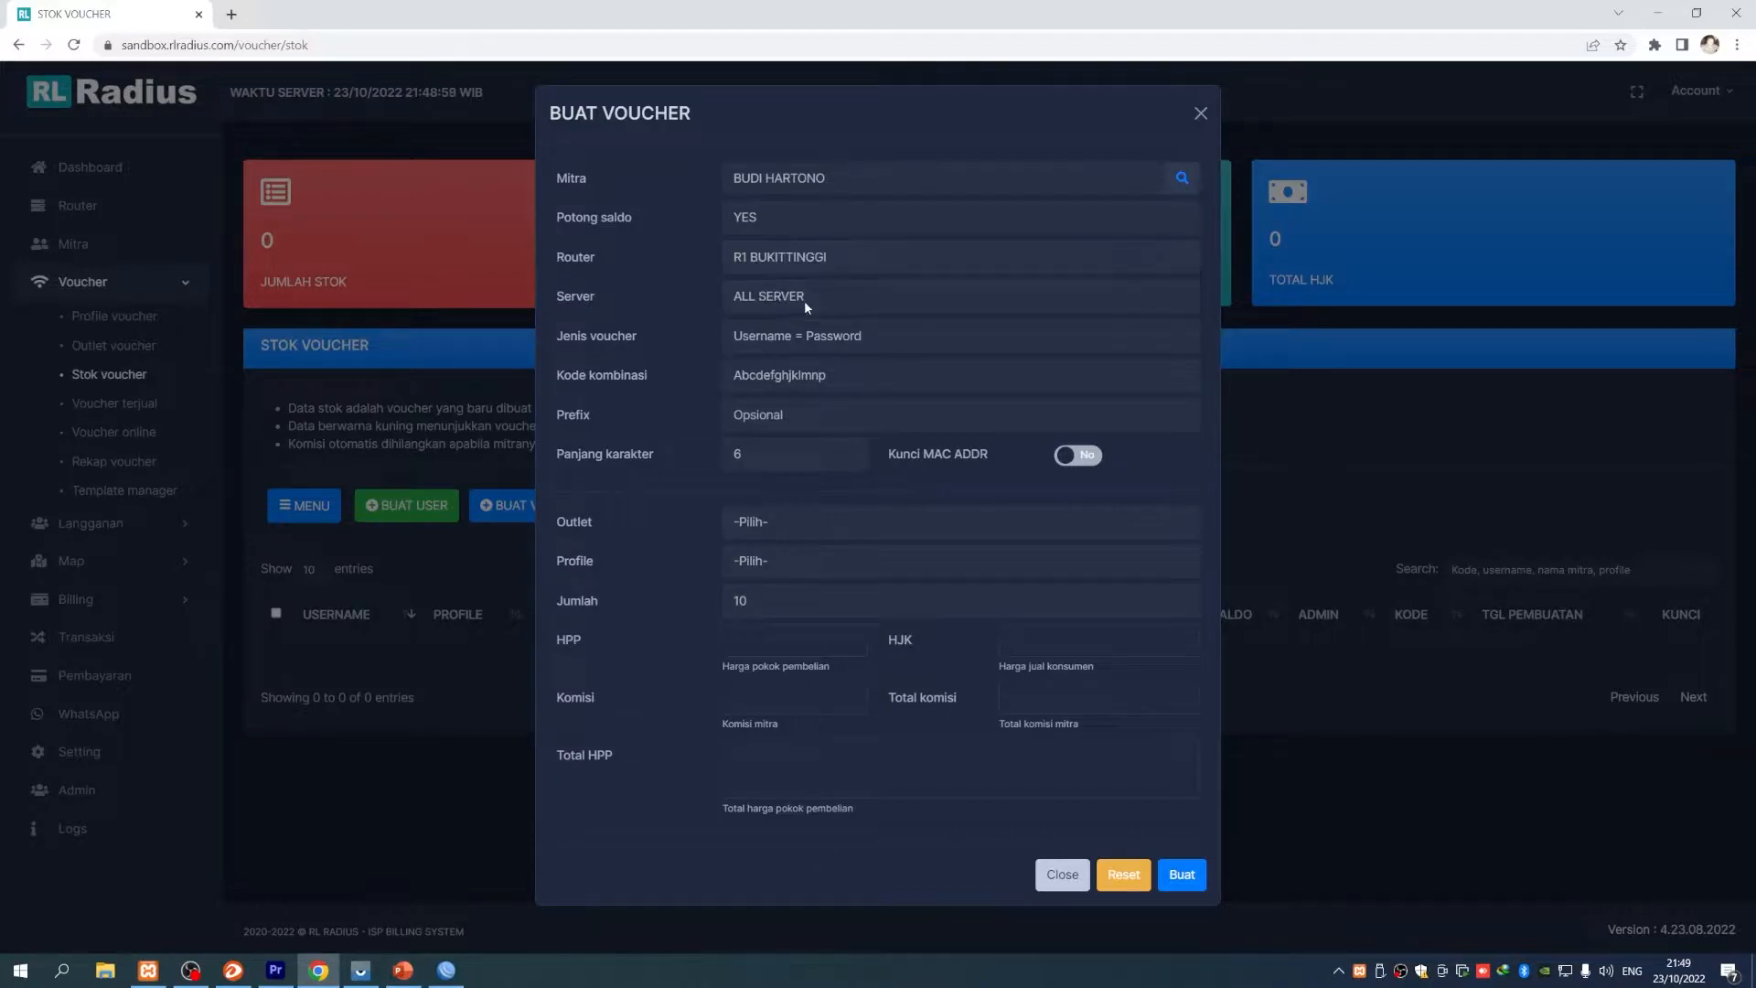
left_click(808, 254)
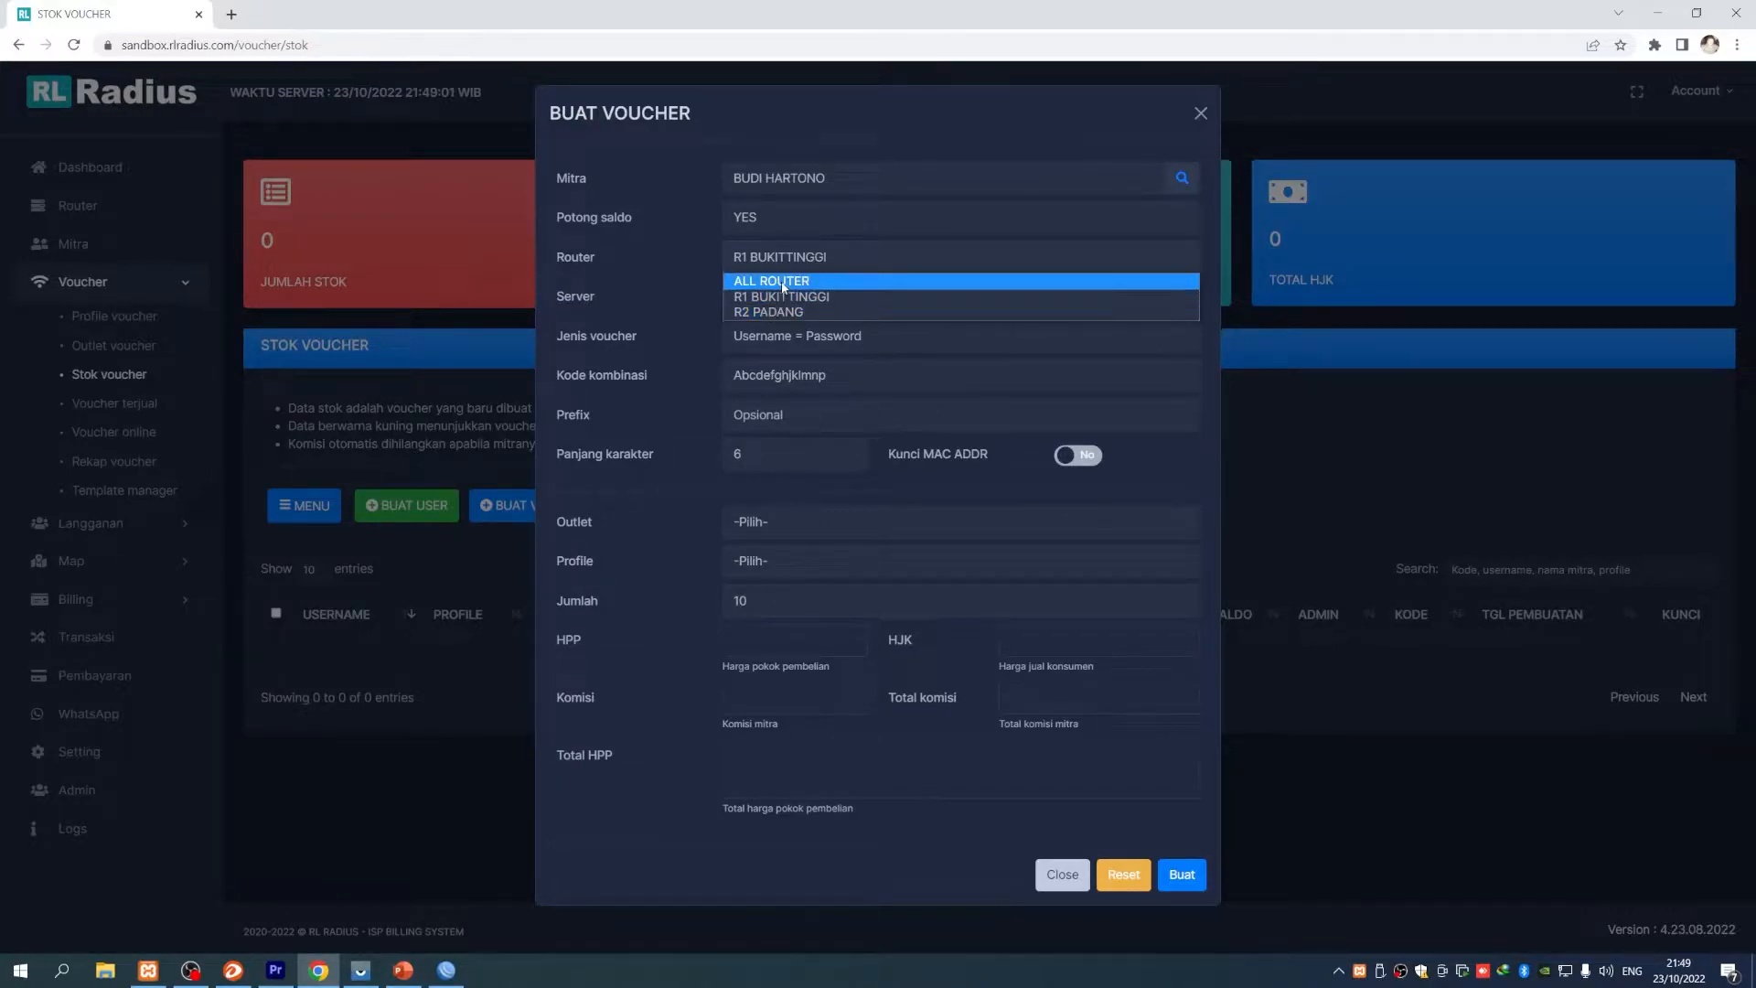
left_click(783, 287)
left_click(776, 259)
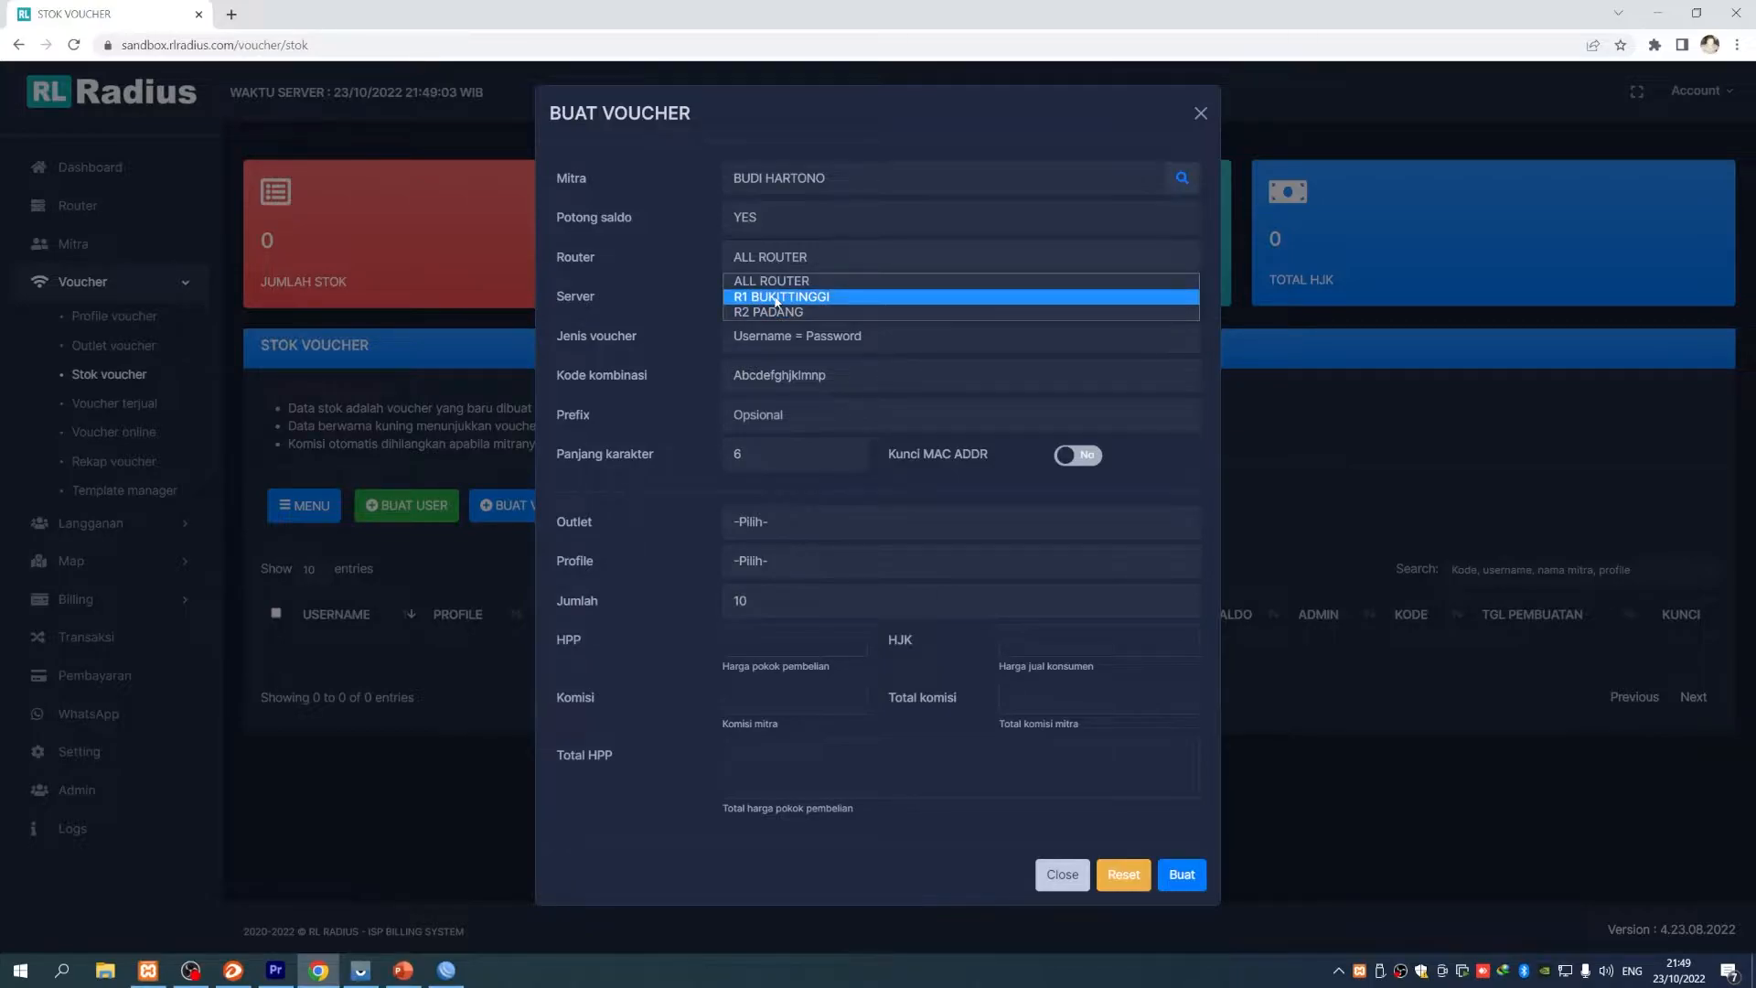
left_click(805, 282)
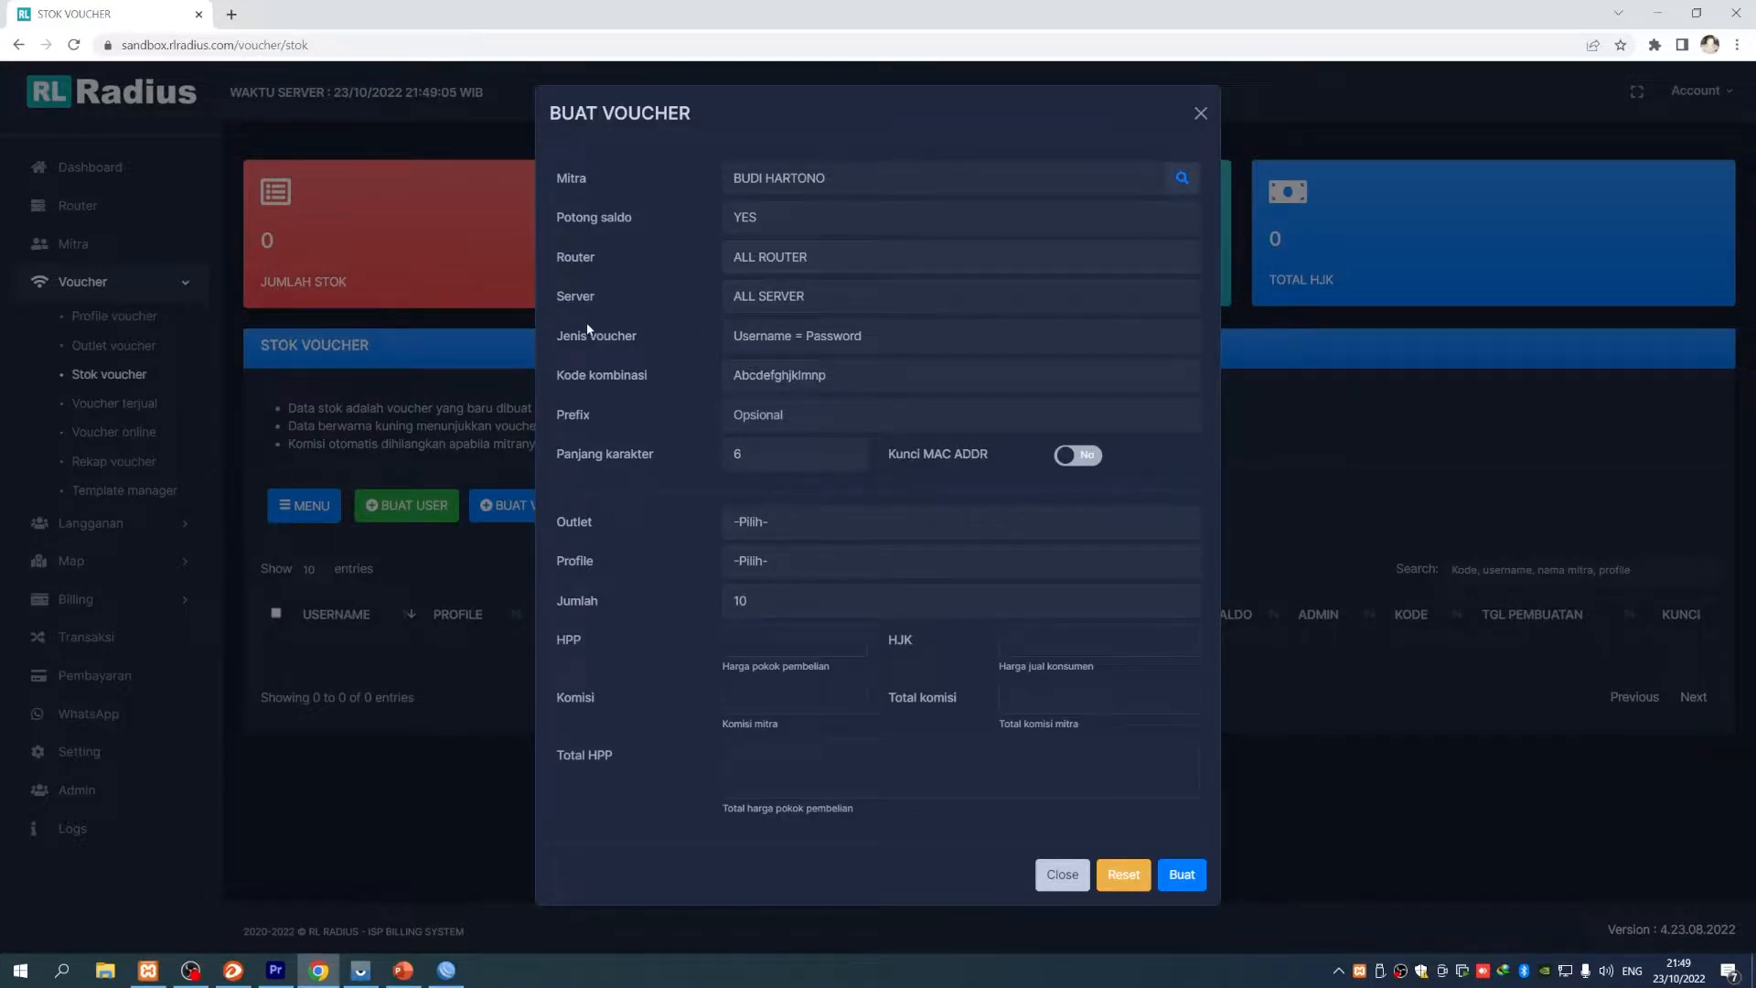
- Restrict the voucher to server hotspot1 and bring WinBox forward
left_click(784, 295)
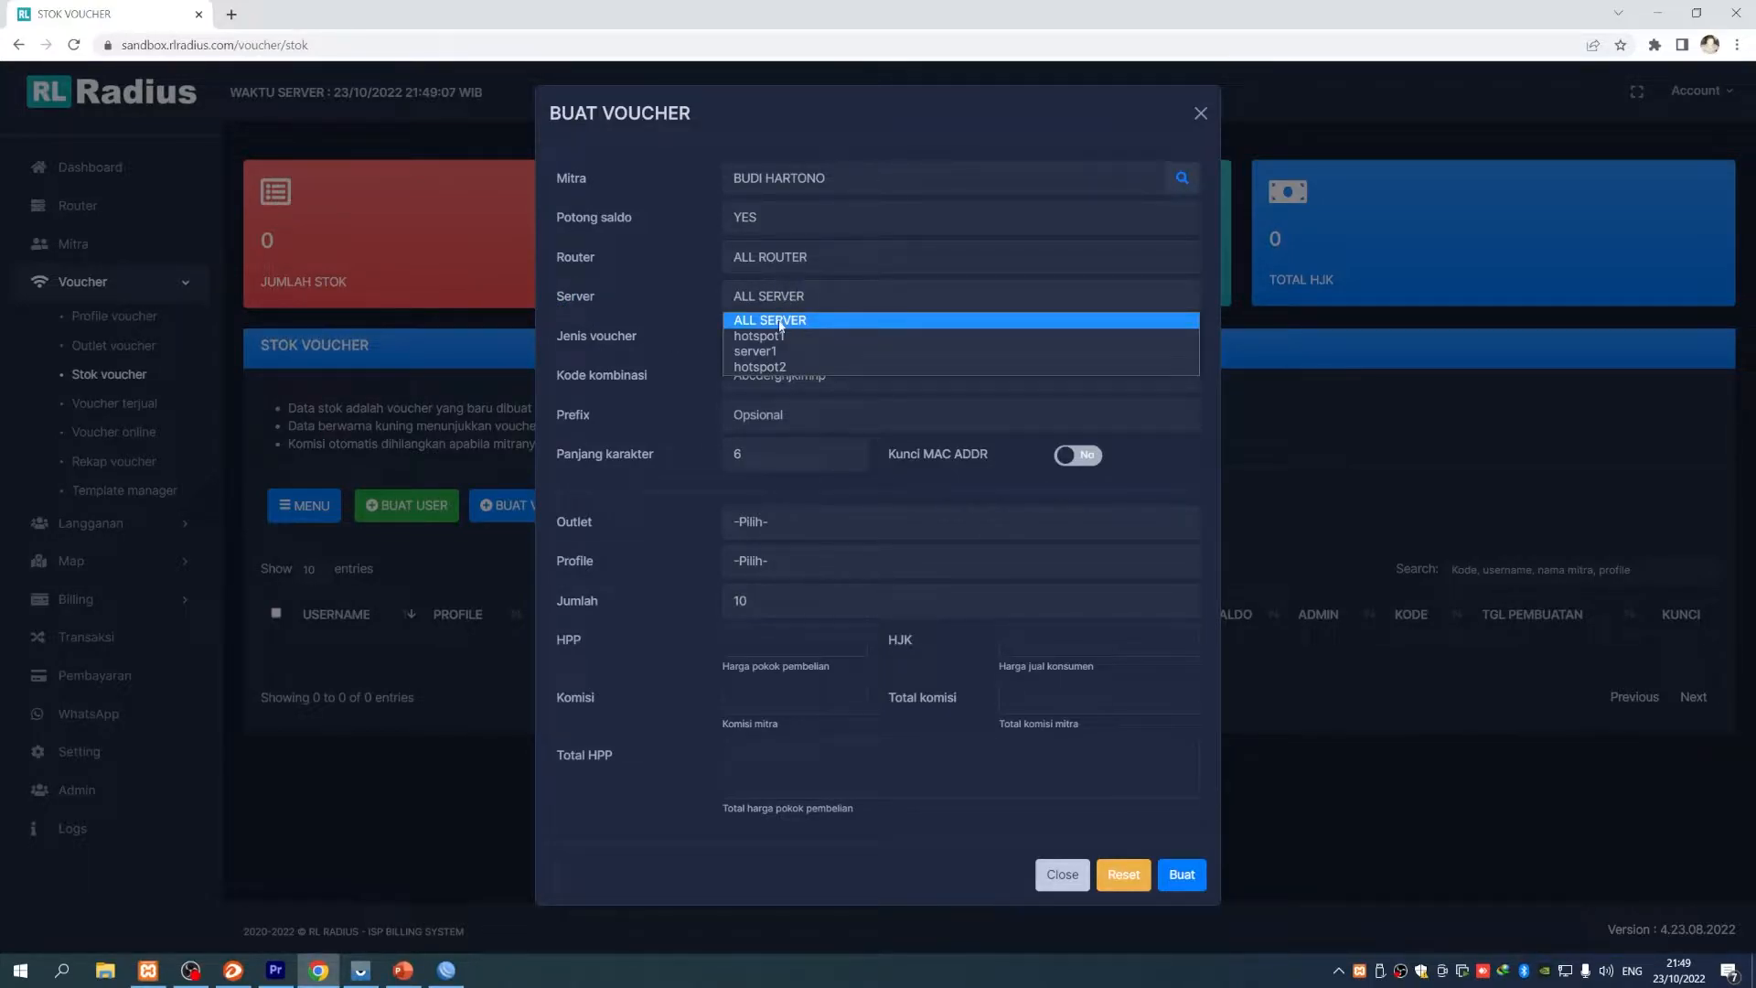
left_click(781, 322)
left_click(798, 298)
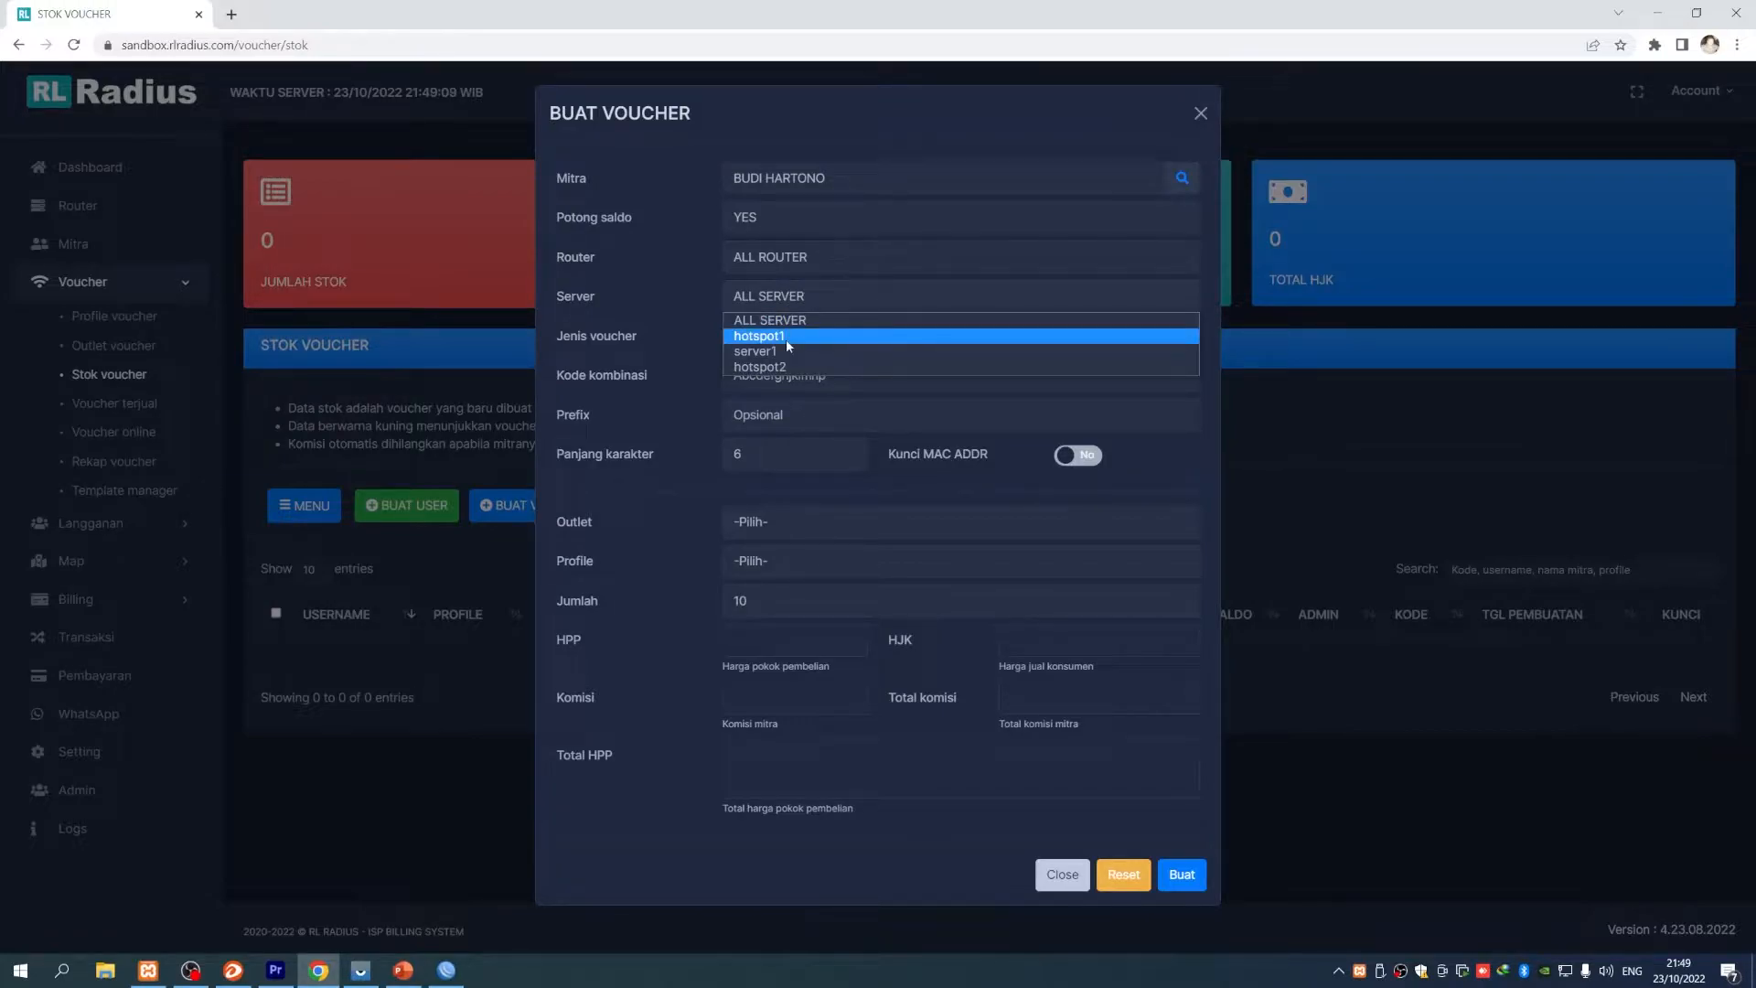
left_click(786, 337)
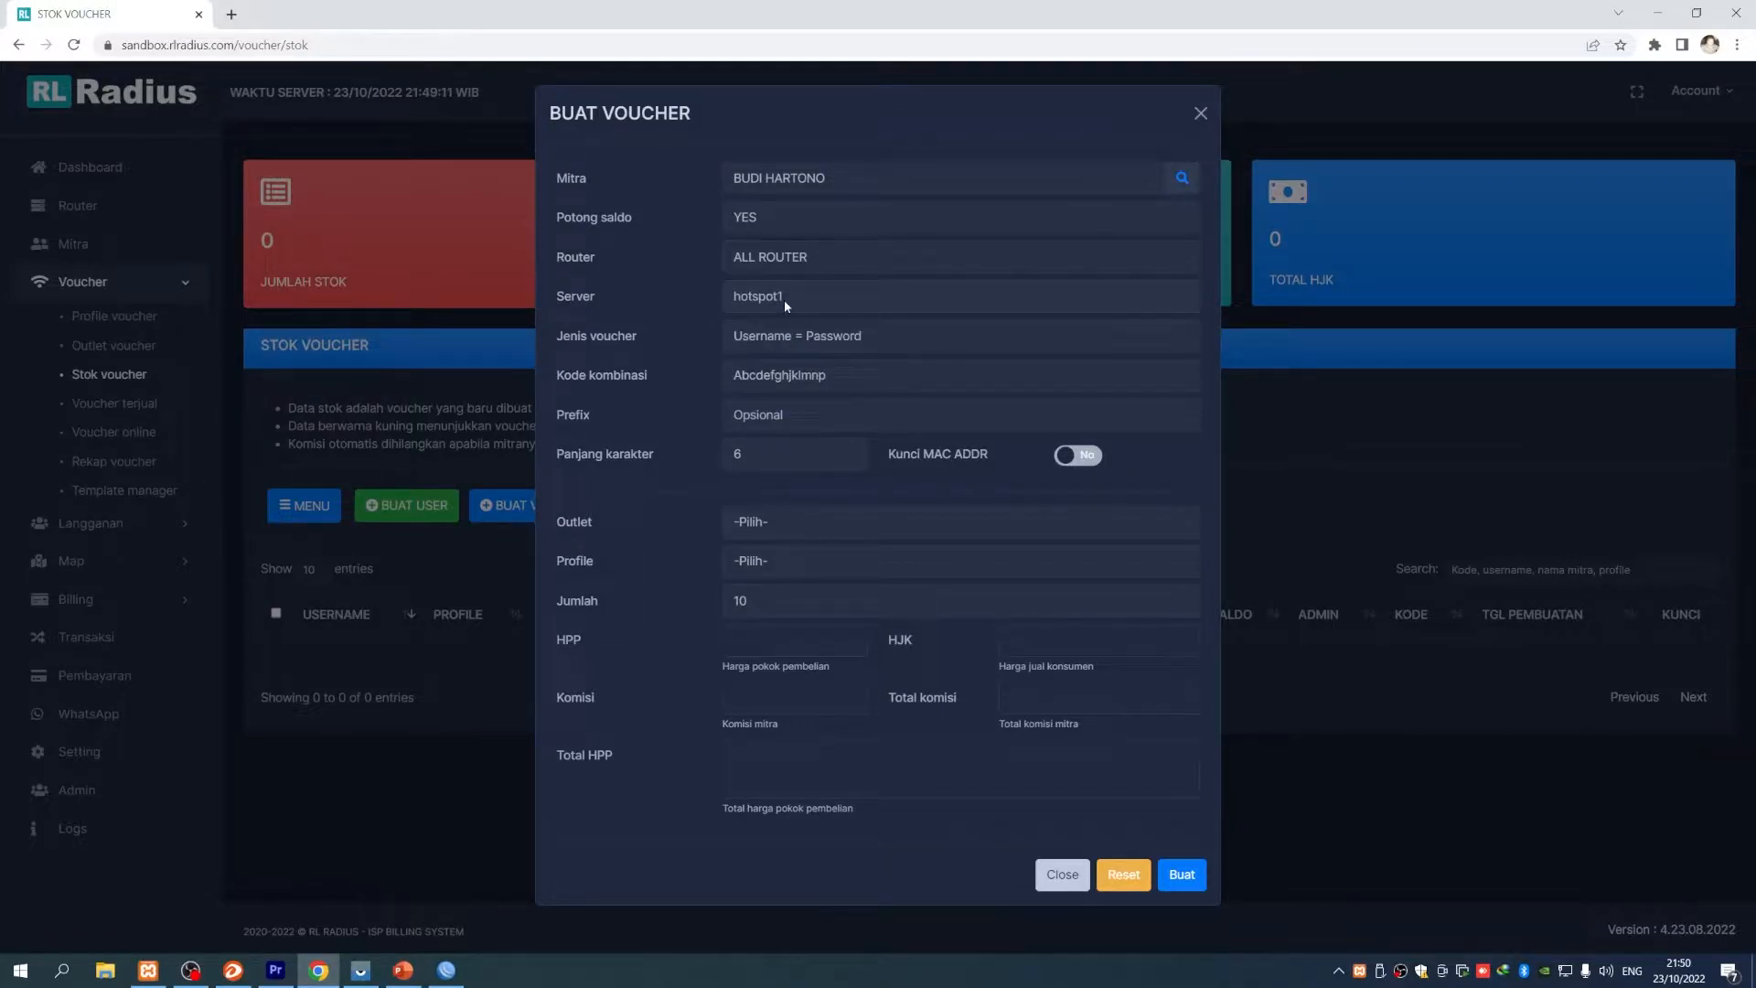
left_click(784, 302)
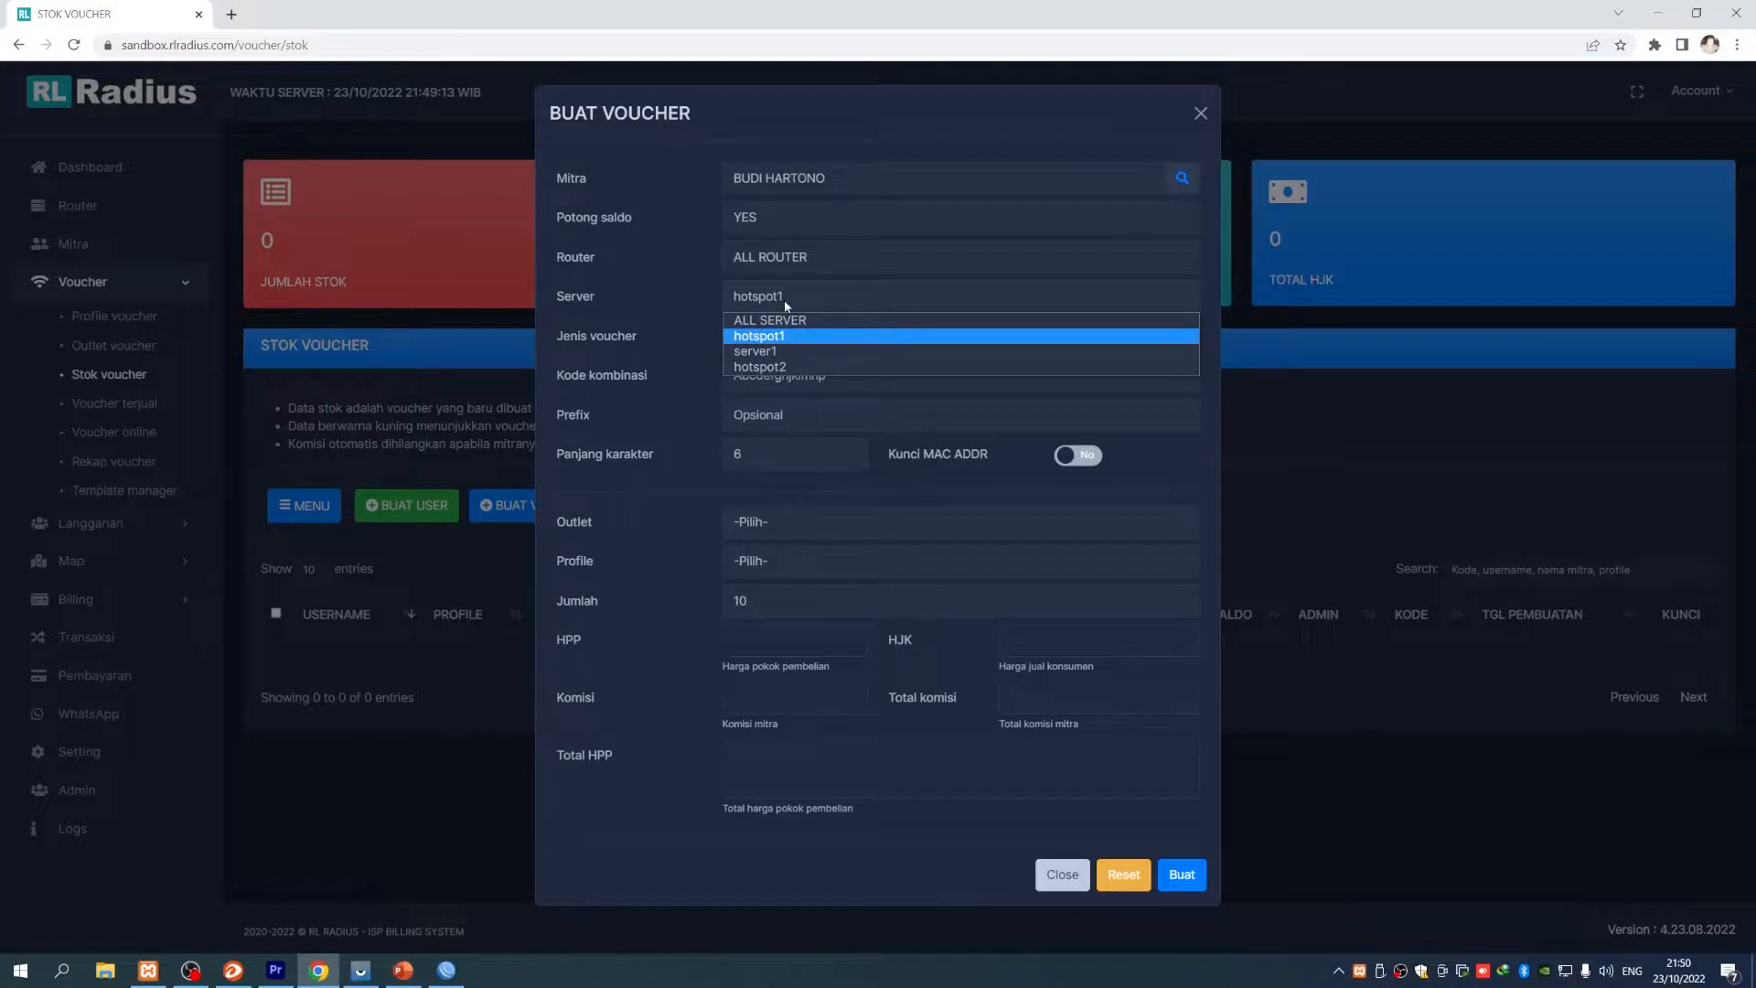
left_click(785, 305)
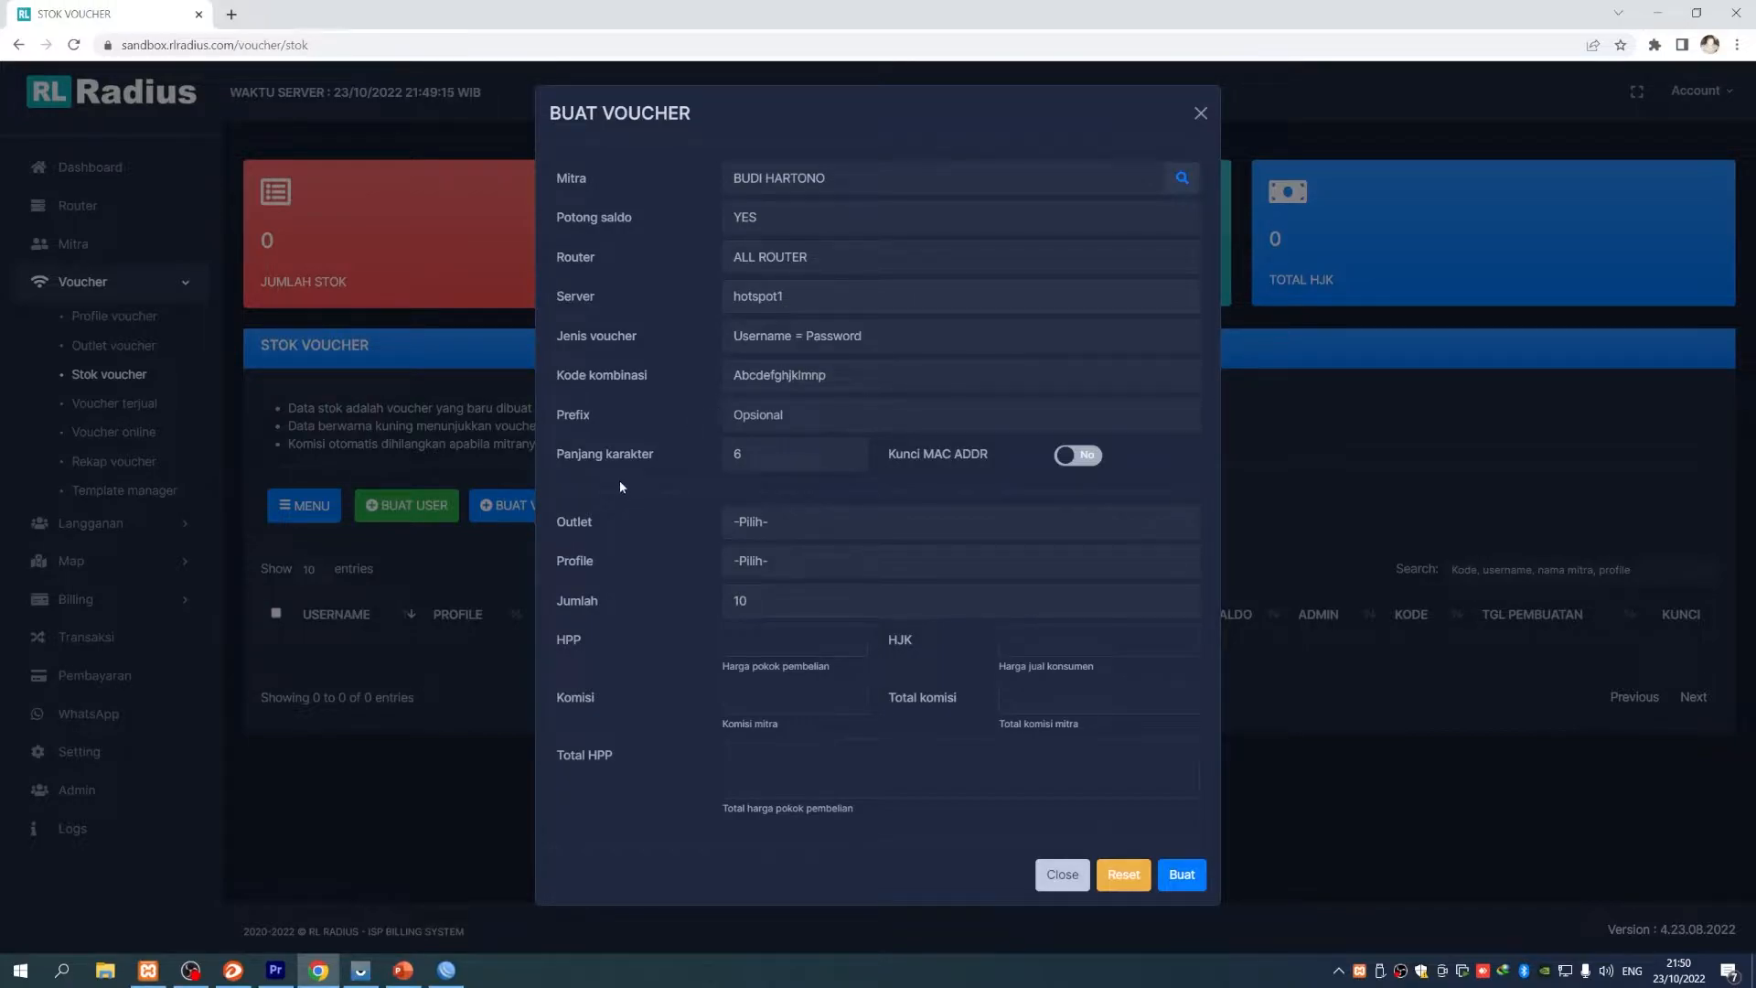
left_click(446, 969)
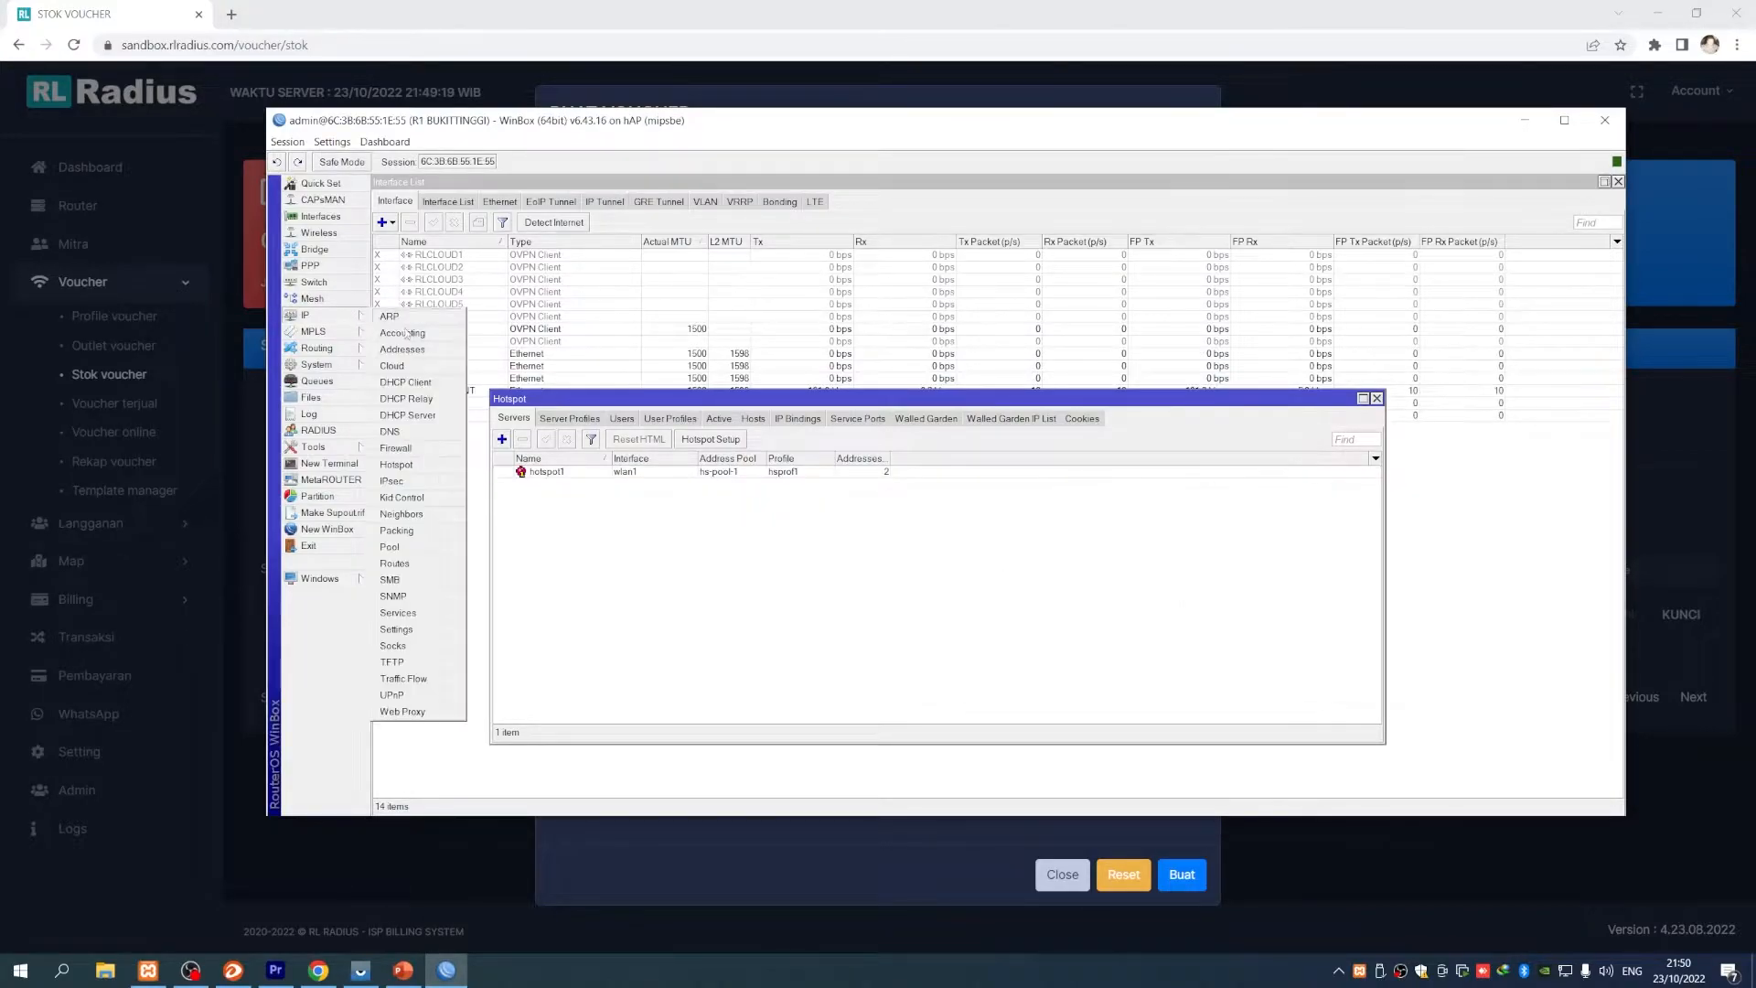
- Inspect the hotspot1 server settings in WinBox without changes, then minimize WinBox
left_click_drag(601, 405, 500, 337)
left_click(547, 403)
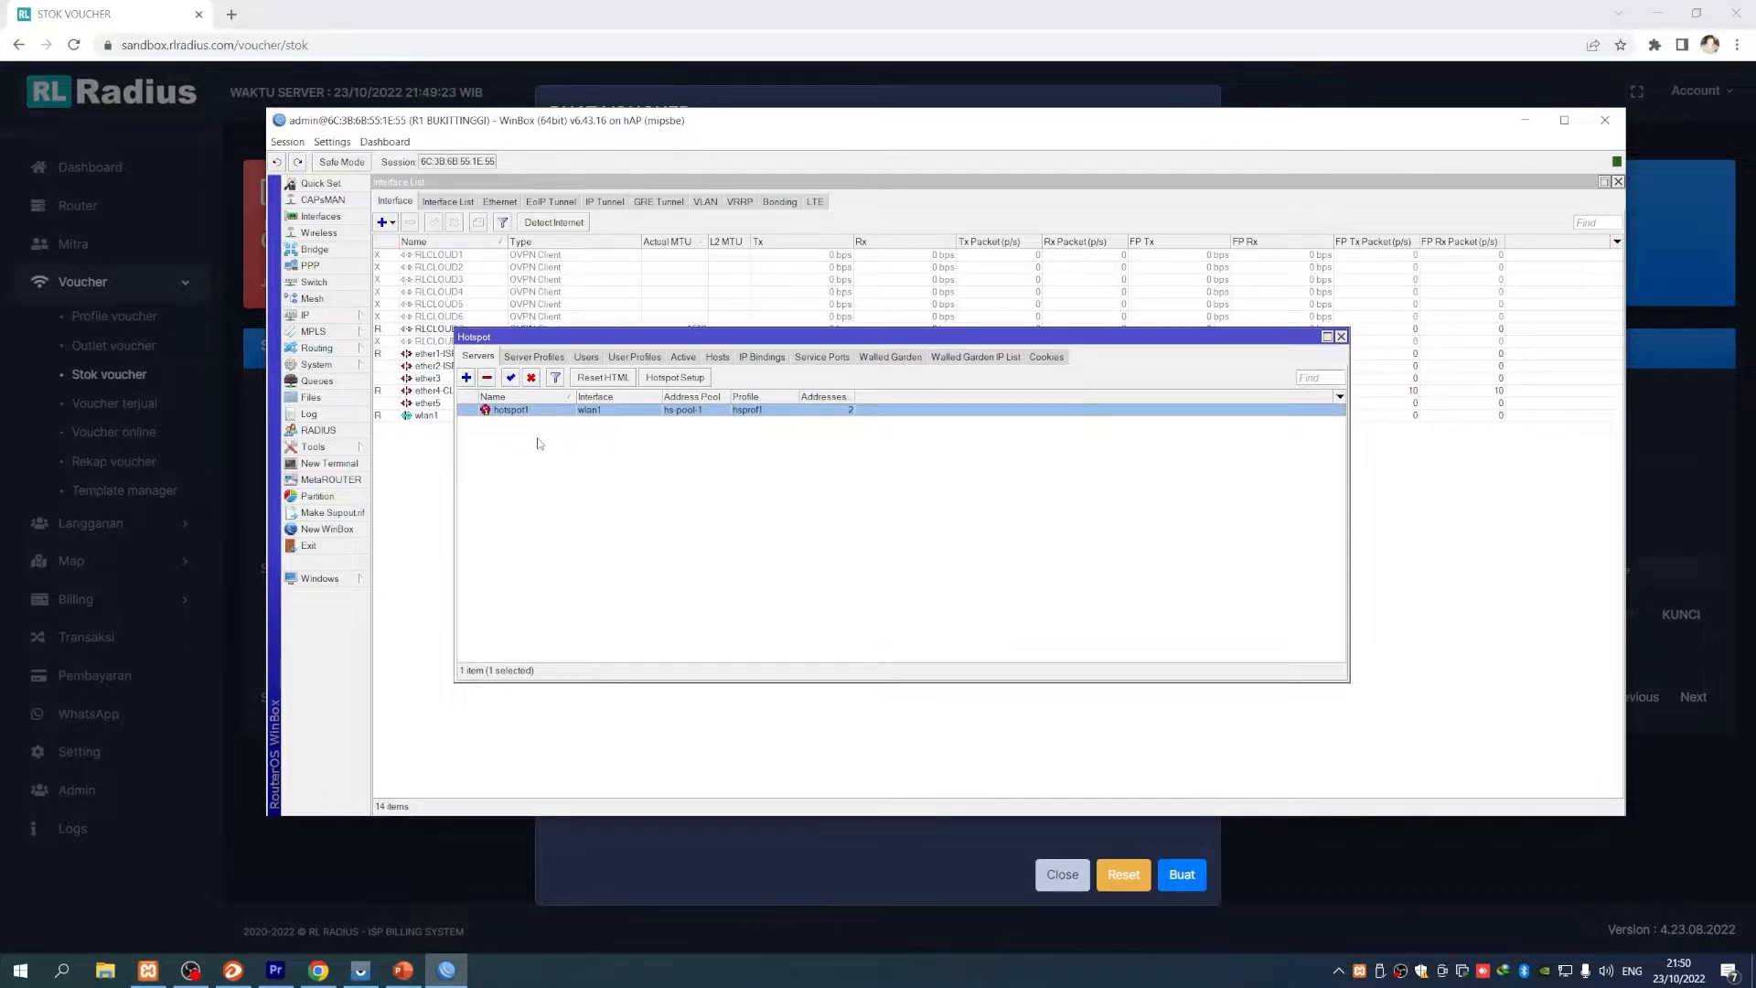
double_click(514, 411)
left_click(1065, 392)
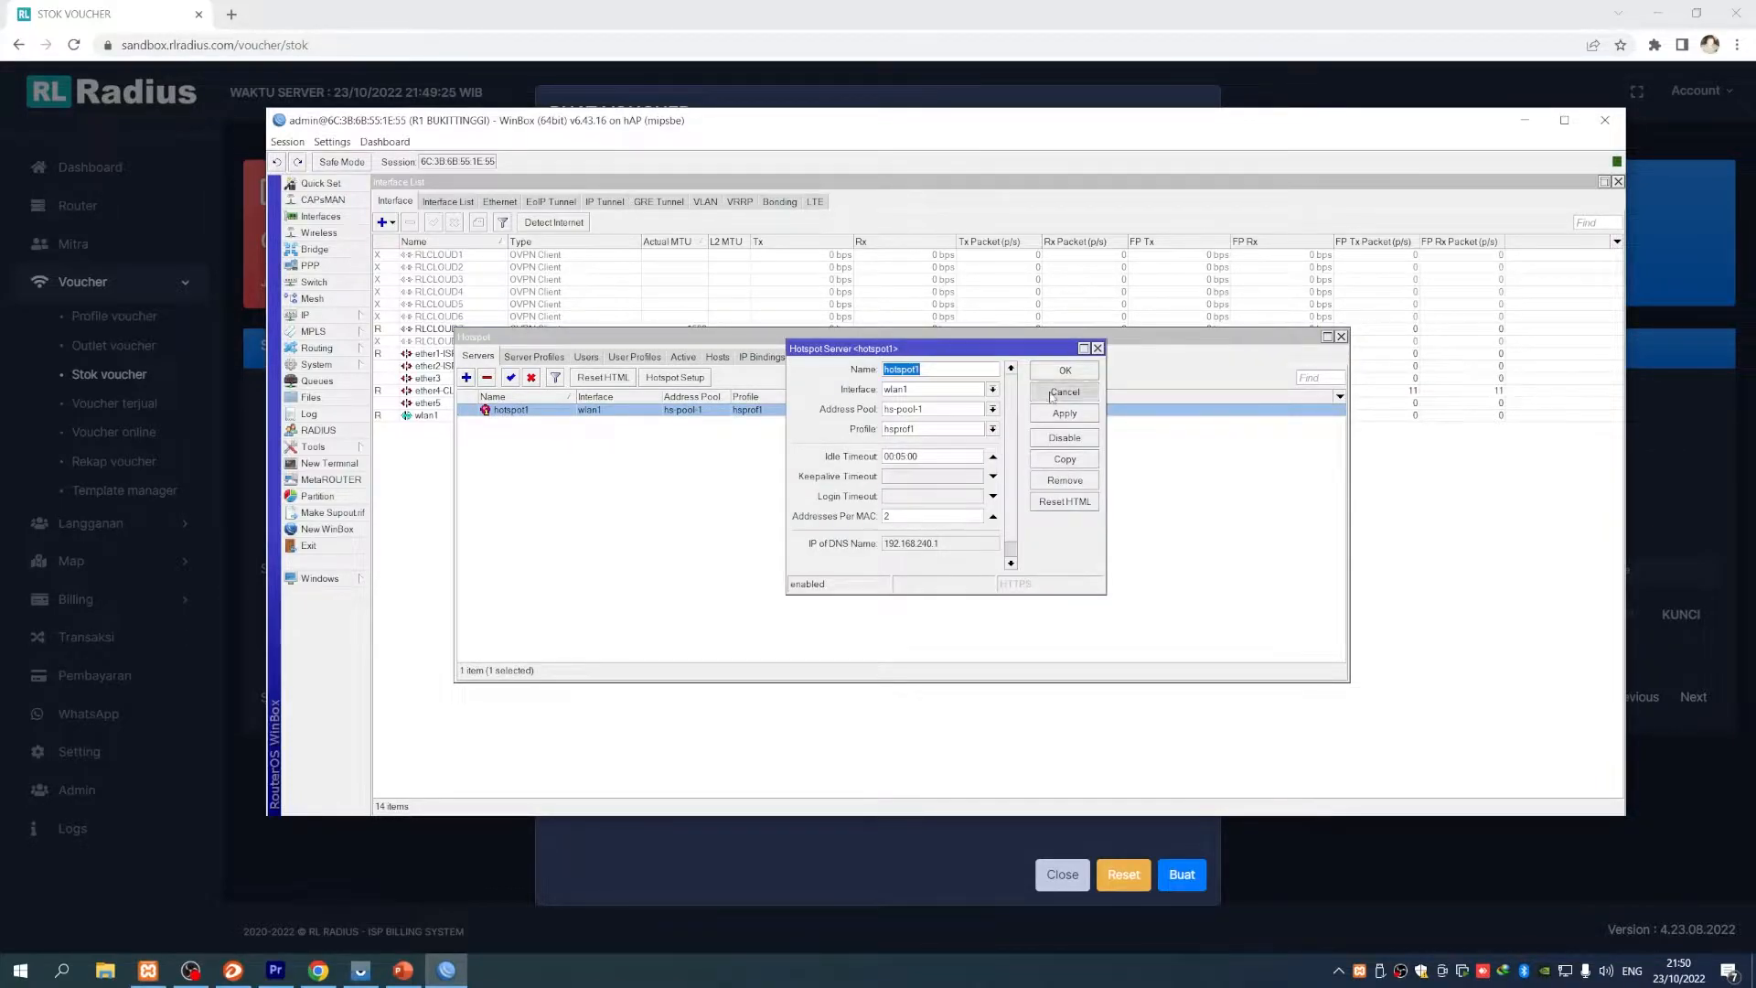
left_click(1517, 130)
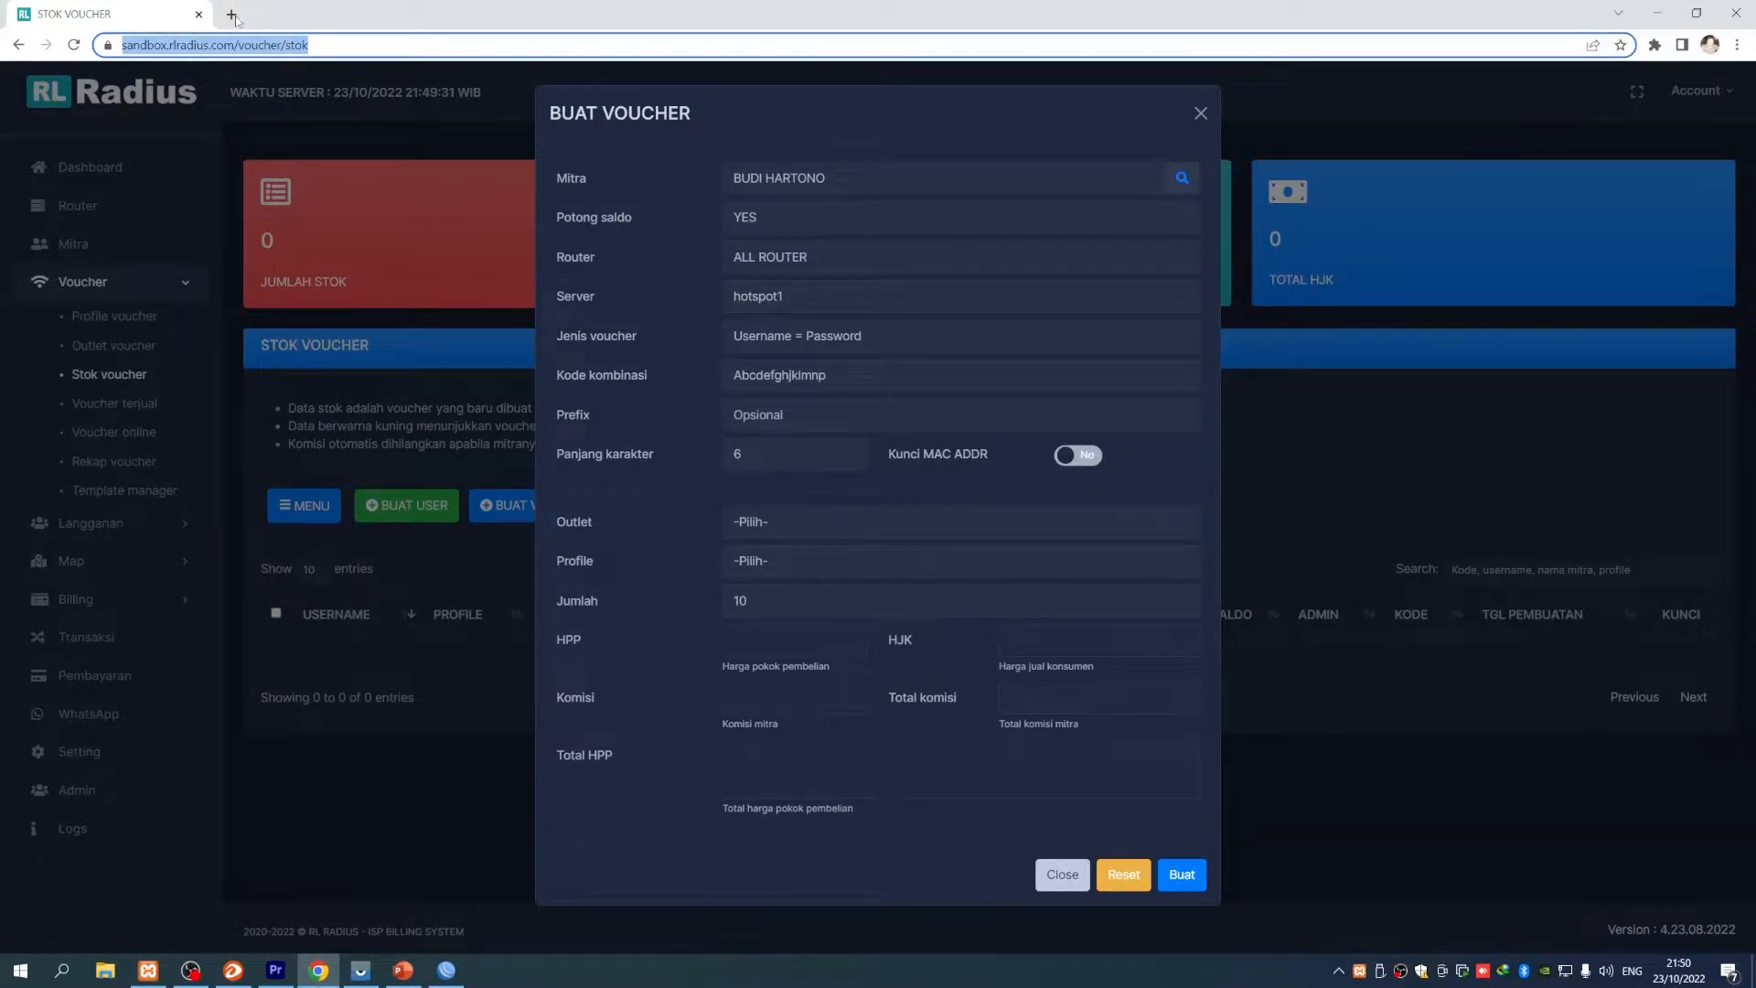
- Open the /servernas page's Data Server list and copy the hotspot2 name
left_click(231, 14)
type("https://sandbox.rlradius.com/servernas")
key("Return")
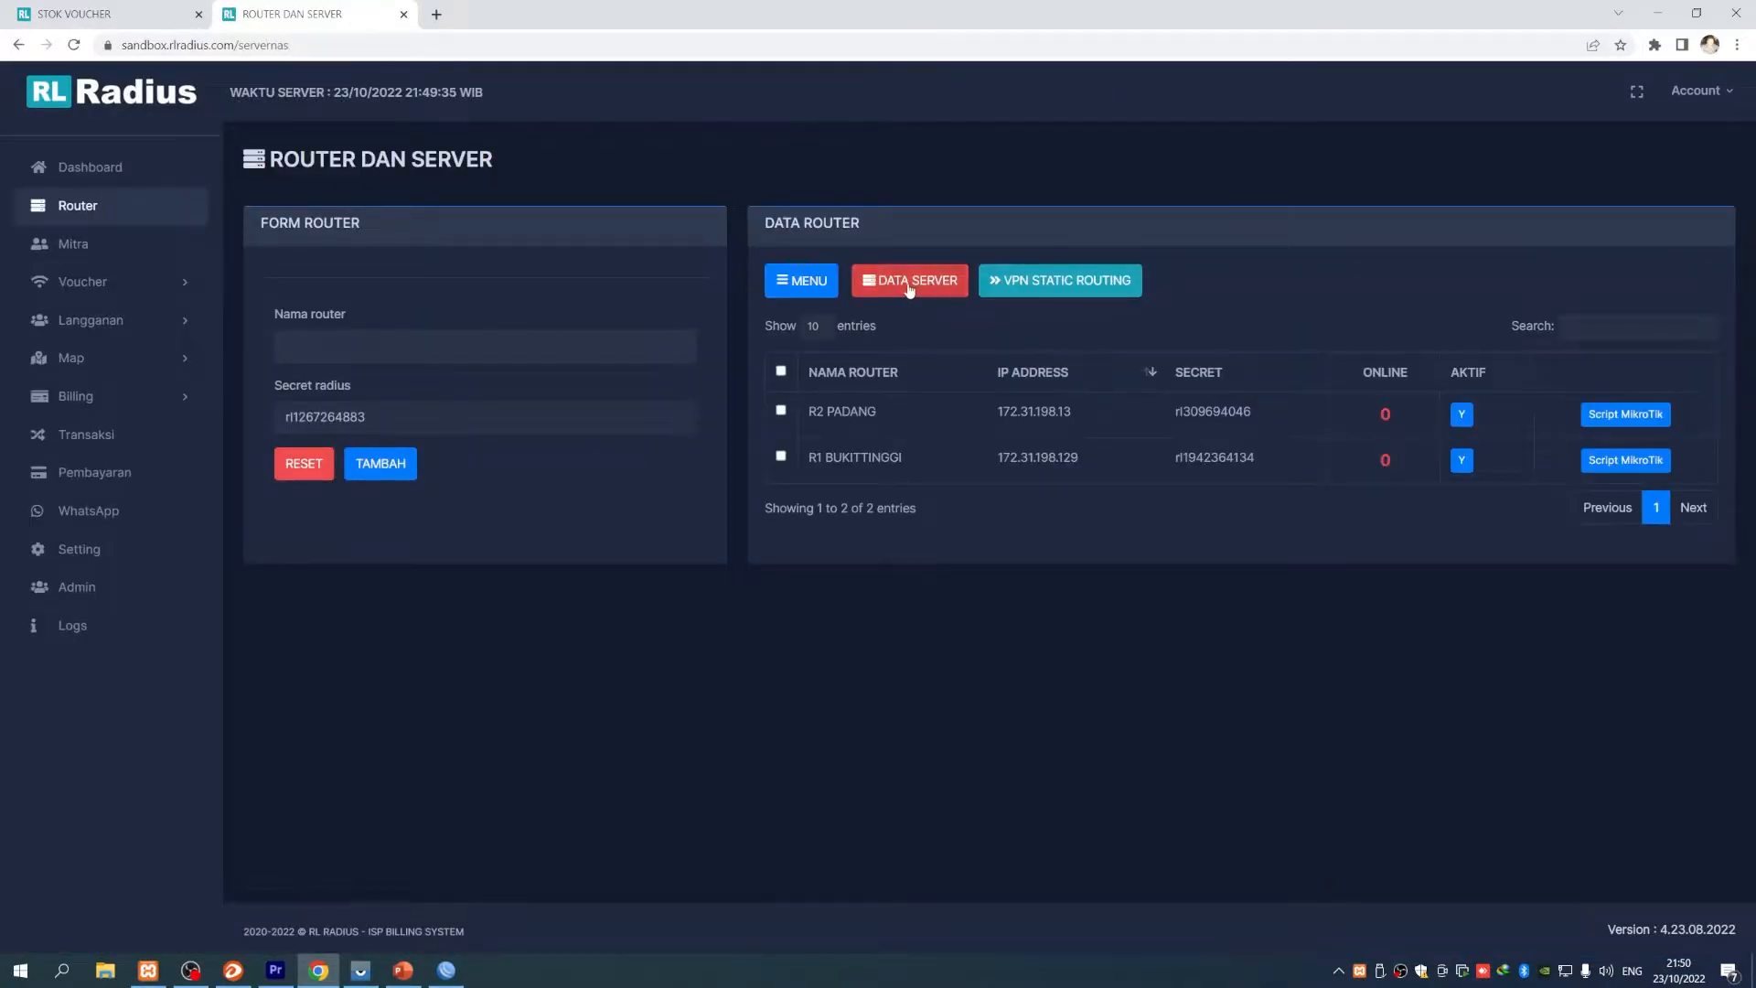
left_click(914, 286)
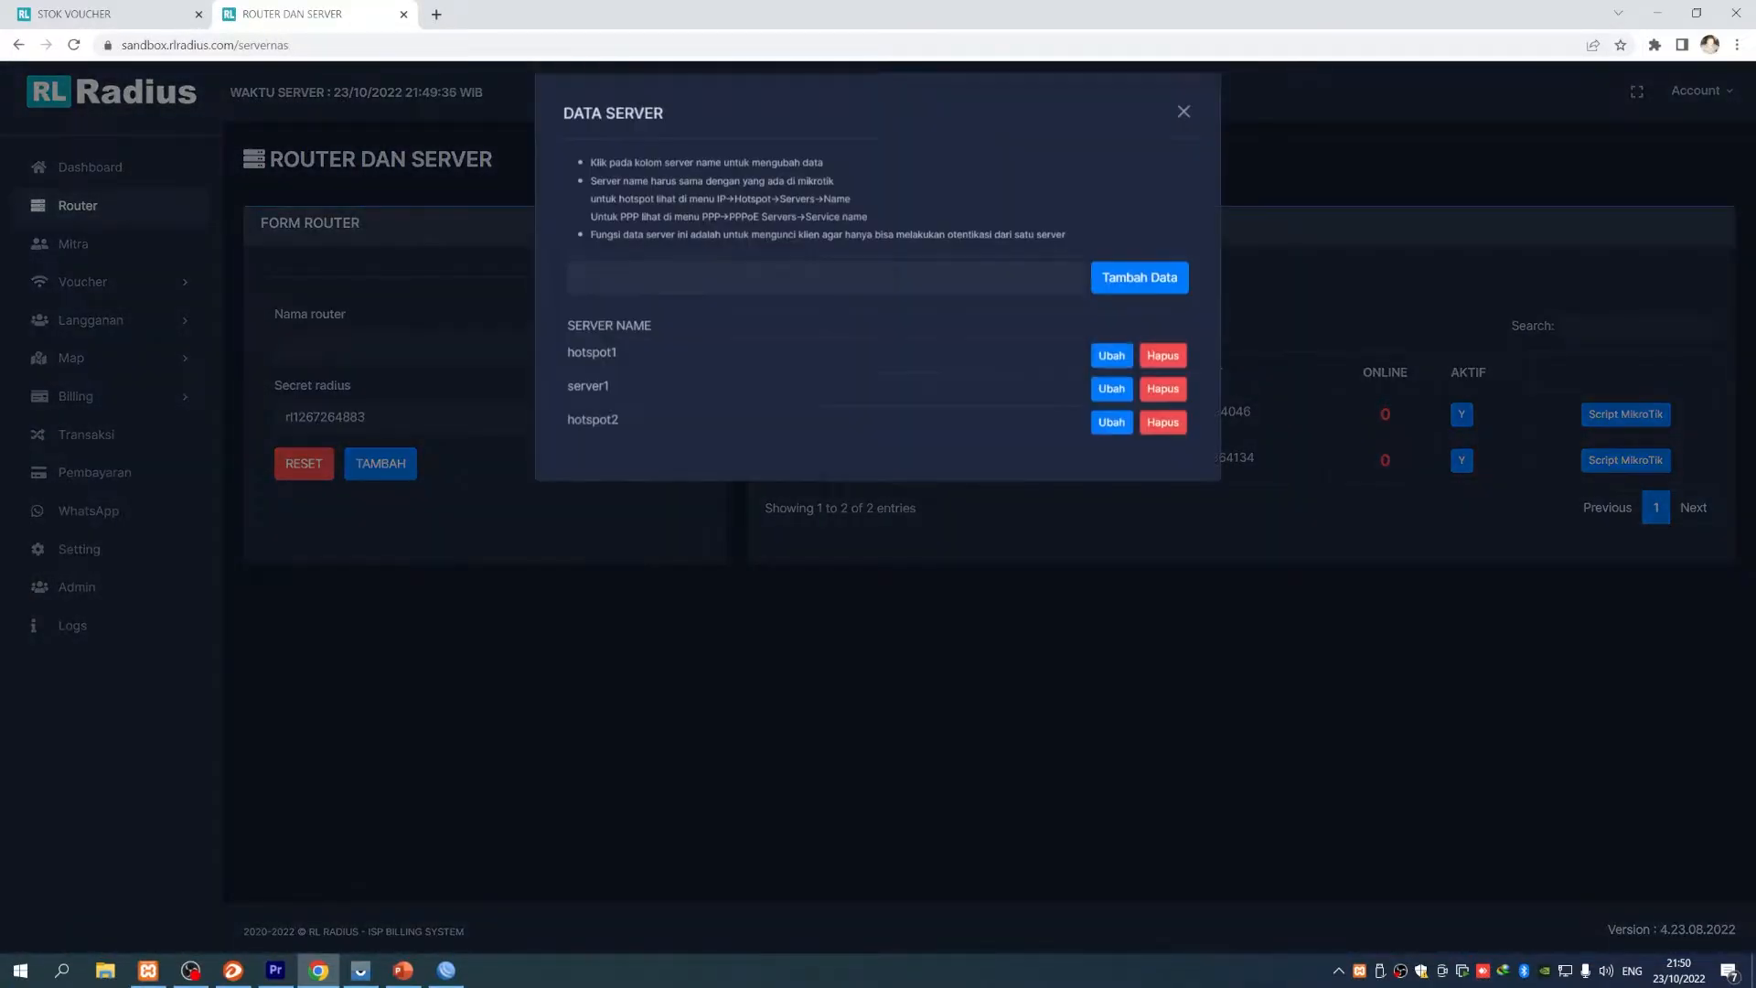
left_click(592, 430)
double_click(592, 431)
key("ctrl+c")
right_click(594, 427)
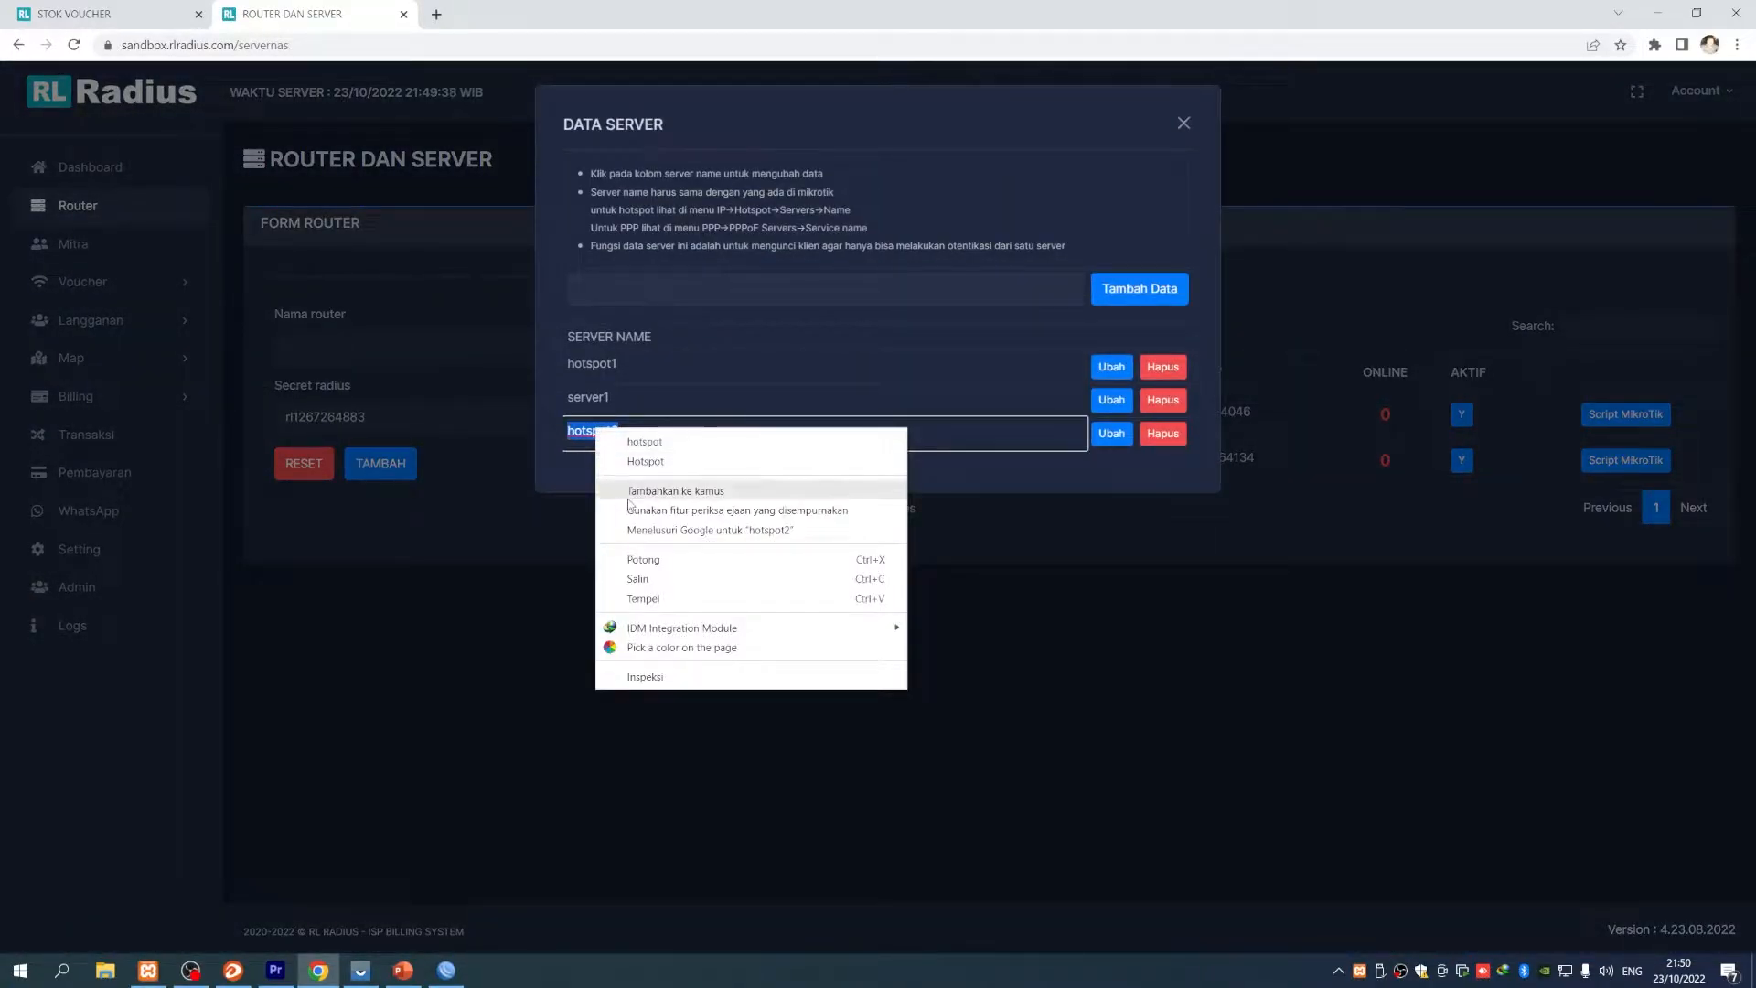
left_click(638, 579)
- Add a new server named hotspot3 and return to the voucher stock tab
left_click(640, 305)
key("ctrl+v")
key("BackSpace")
type("3")
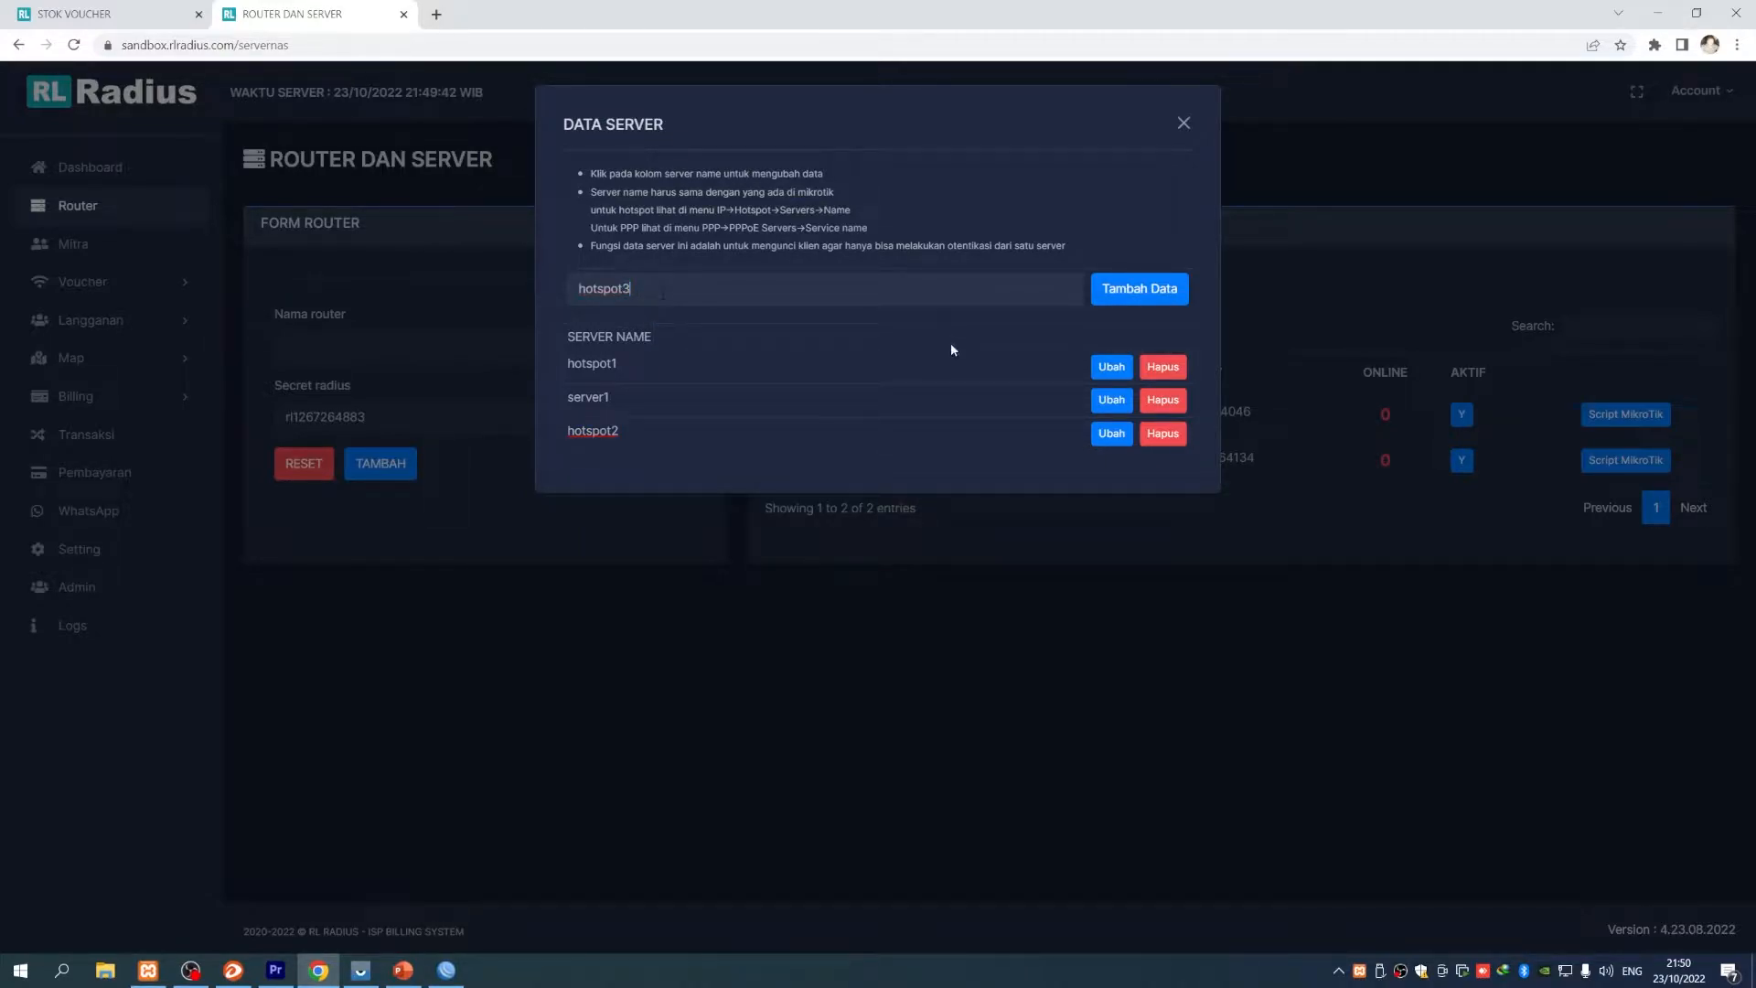
left_click(1107, 289)
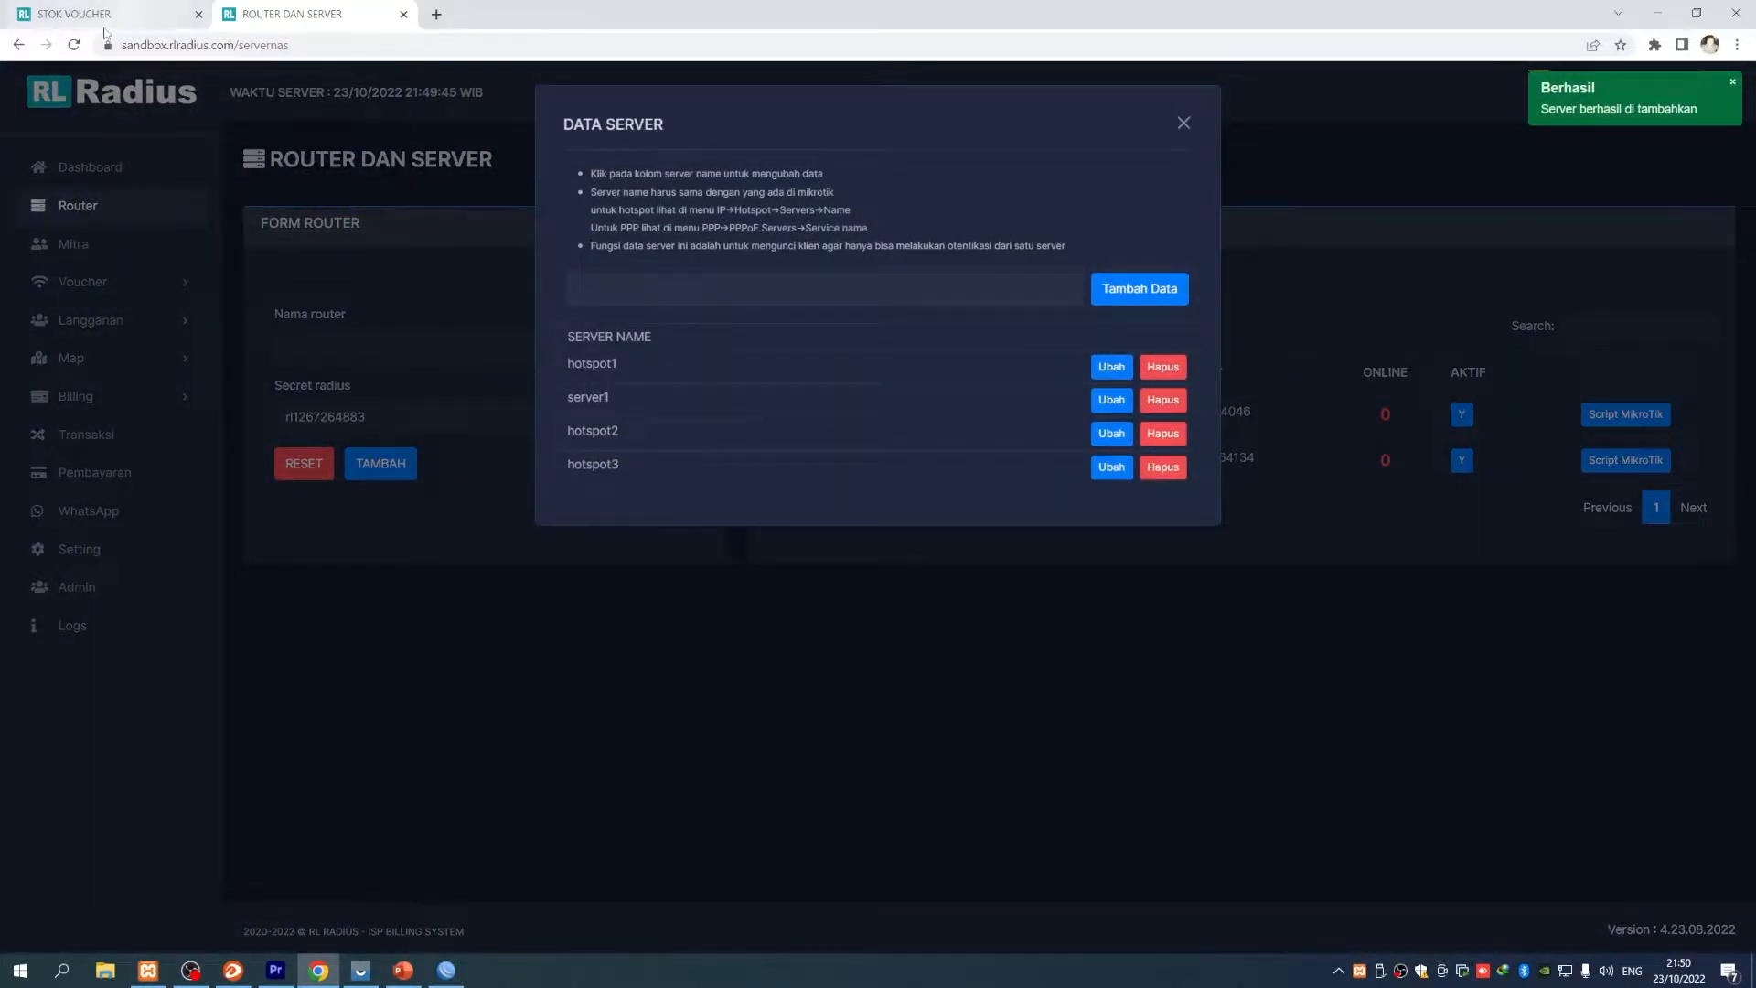
left_click(96, 16)
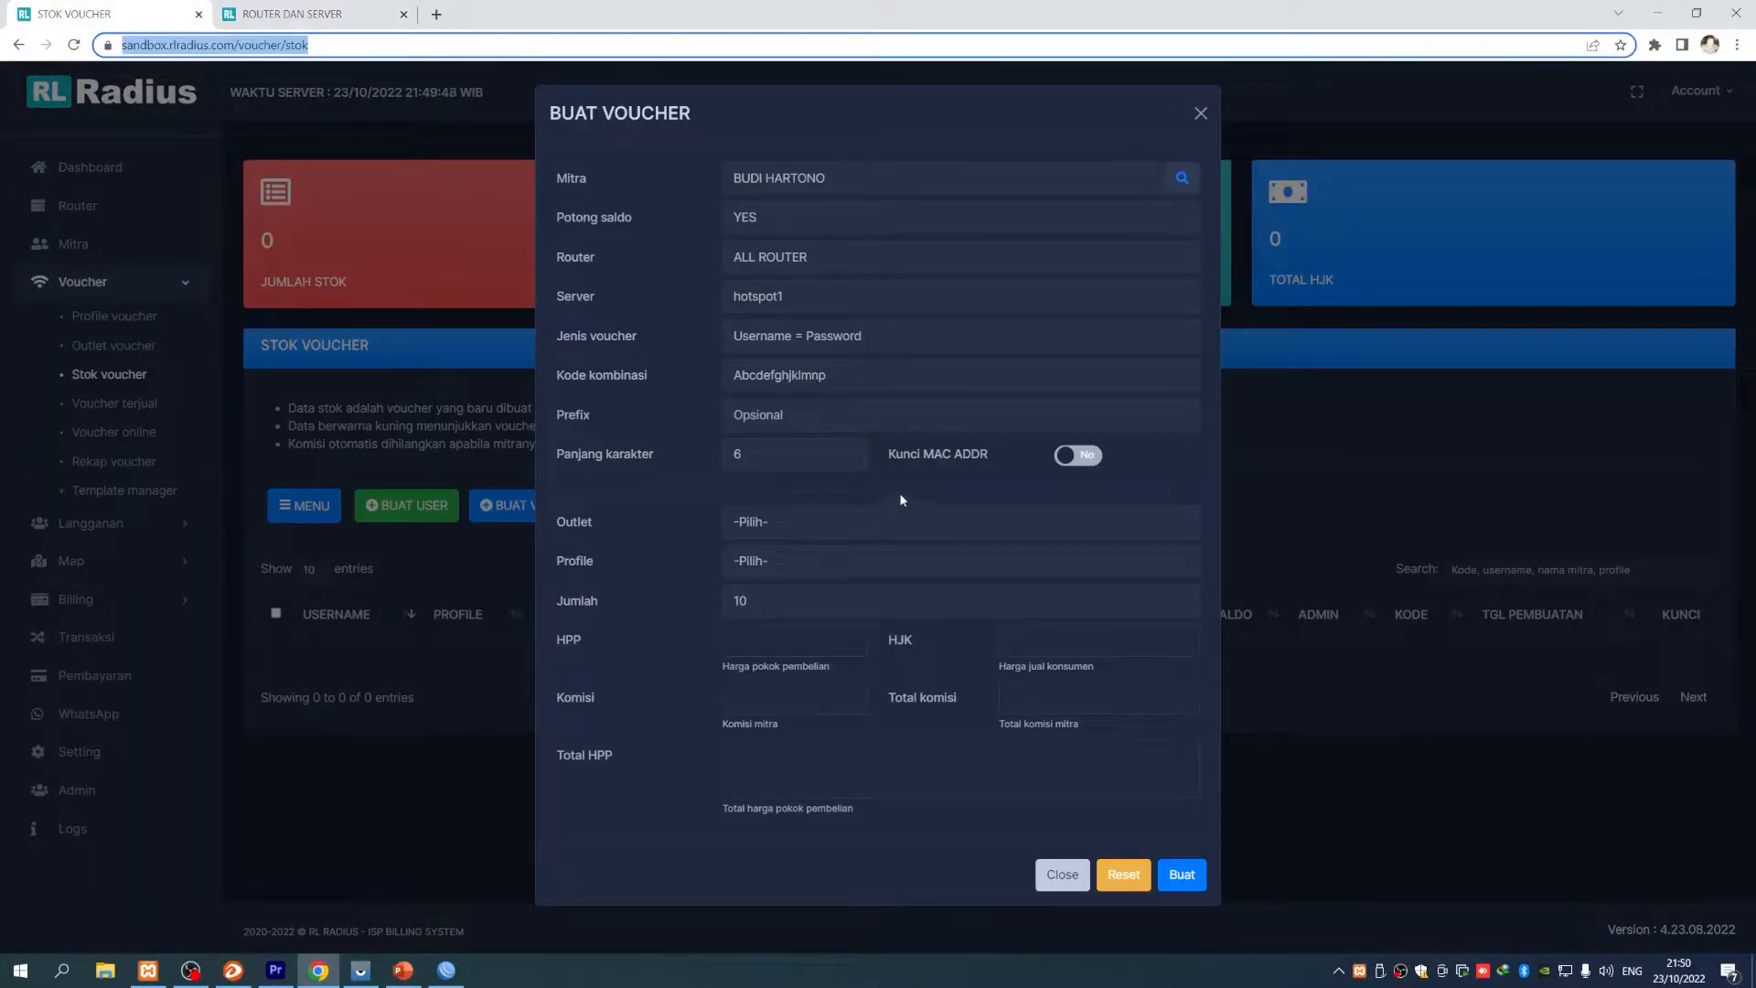
- Set server ALL SERVER, voucher type Username = Password and code set Abcdefghjklmnp
left_click(810, 303)
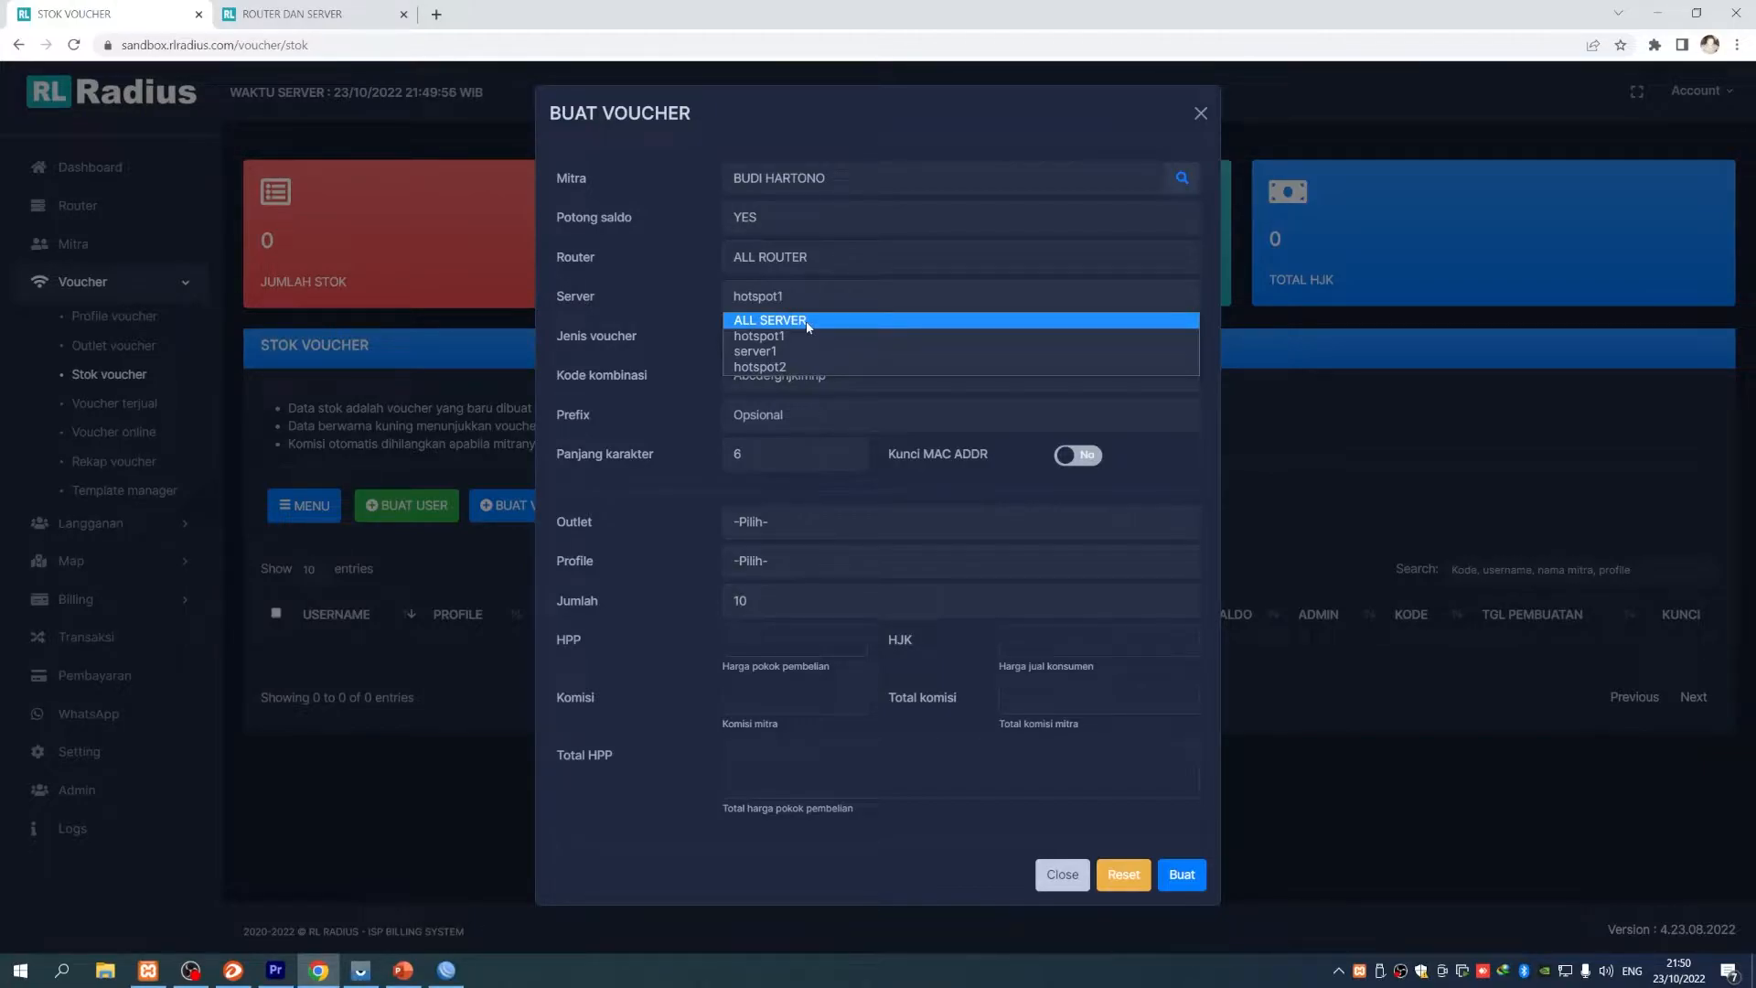
left_click(794, 322)
left_click_drag(570, 337, 637, 340)
left_click(824, 340)
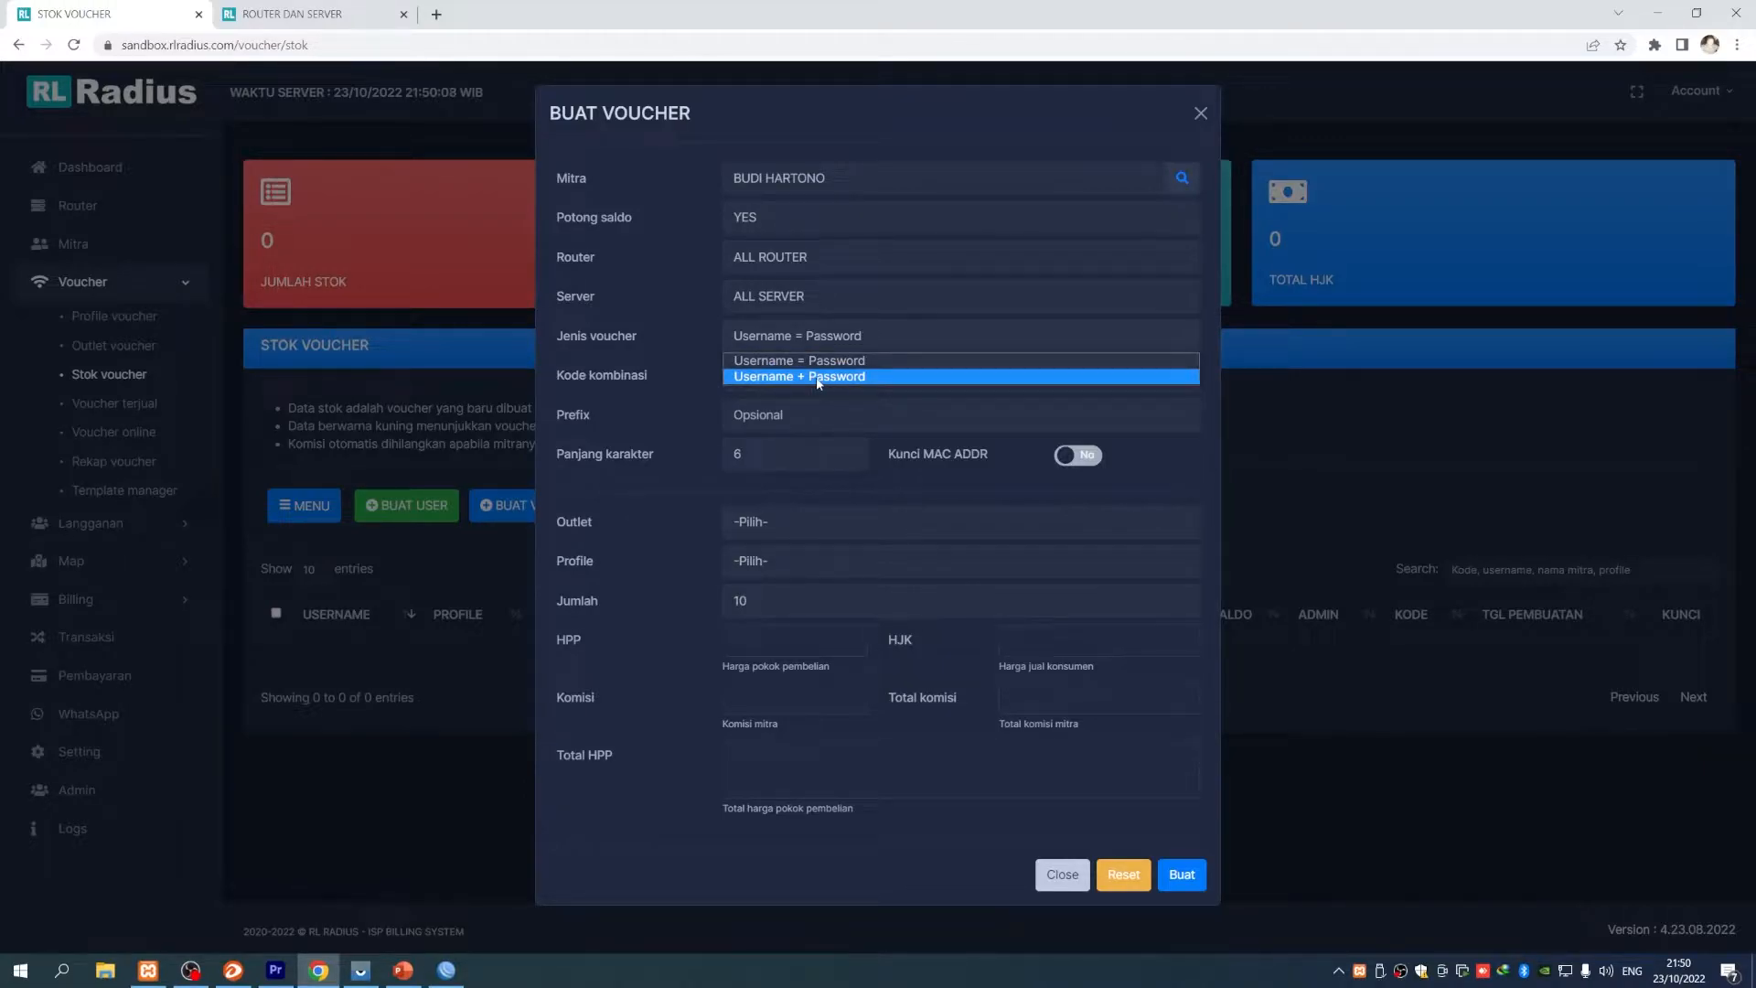
left_click(790, 367)
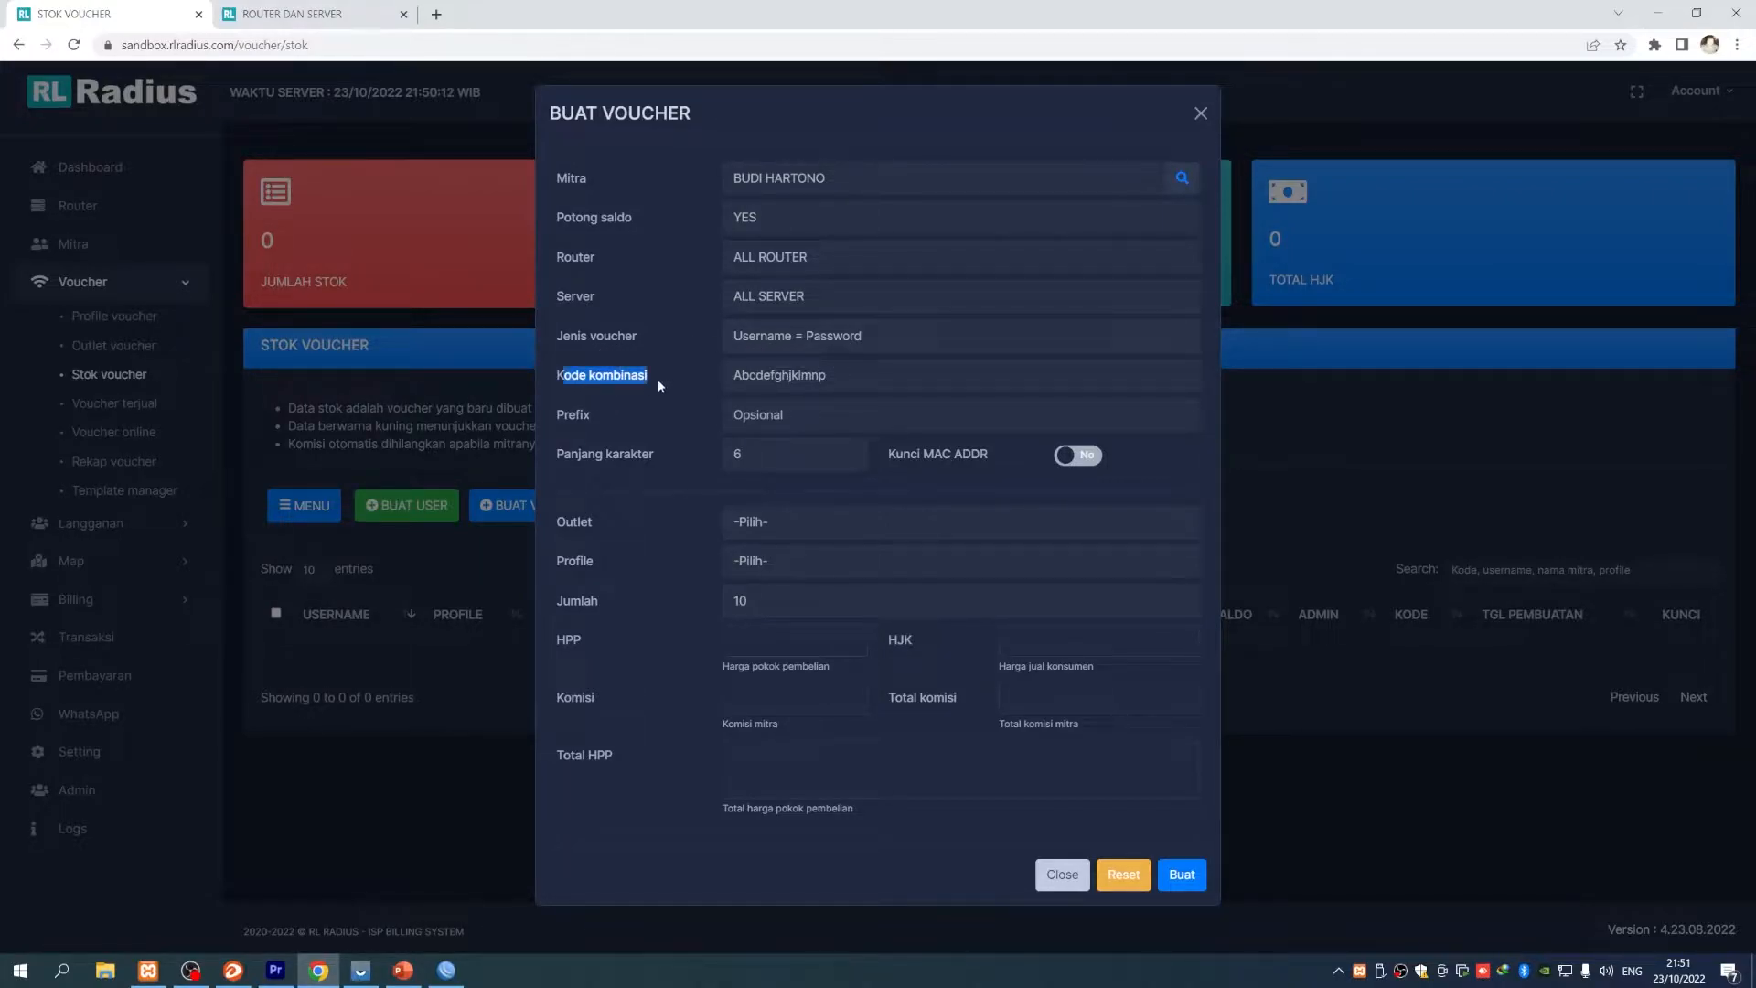
left_click(786, 381)
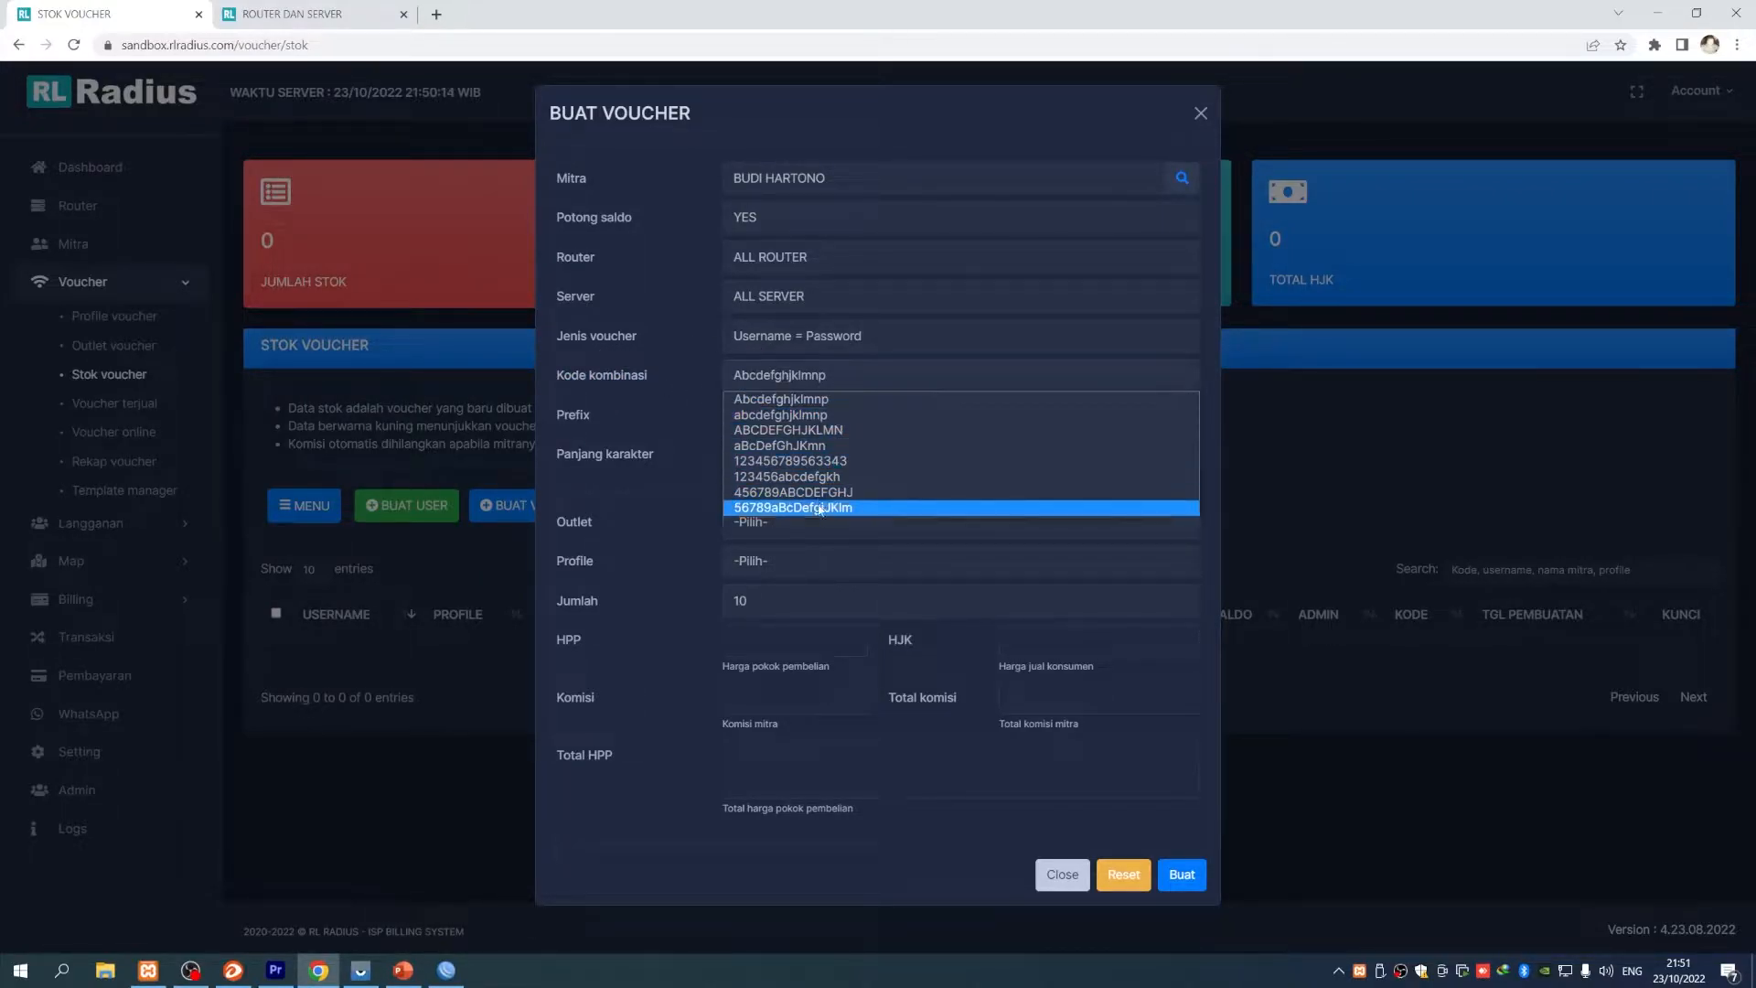
left_click(748, 402)
double_click(609, 416)
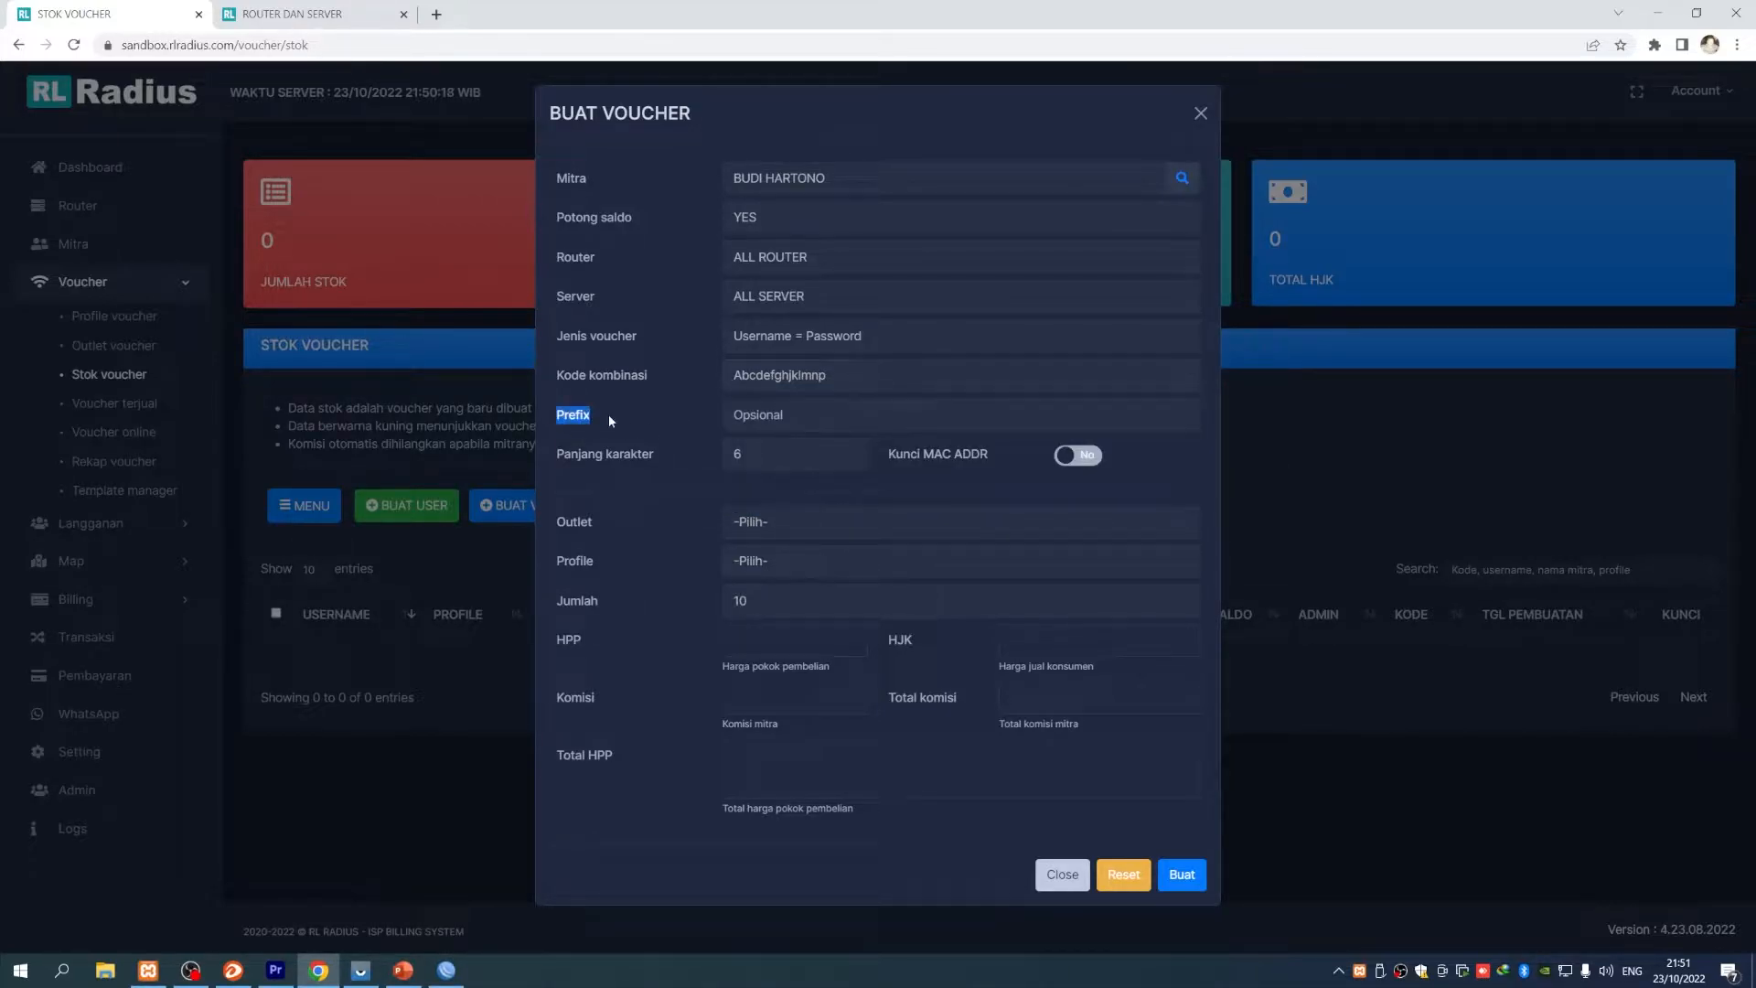
left_click(816, 419)
type("Bd")
key("BackSpace")
type("H")
double_click(803, 422)
key("BackSpace")
left_click_drag(757, 458, 716, 463)
left_click_drag(904, 457, 1002, 456)
left_click(1006, 457)
left_click_drag(893, 459, 1008, 458)
left_click(1010, 459)
left_click(1077, 457)
- Set outlet DEFAULT, profile PAKET 1 JAM and change the quantity from 10 to 100
left_click(733, 534)
left_click(741, 556)
left_click(805, 523)
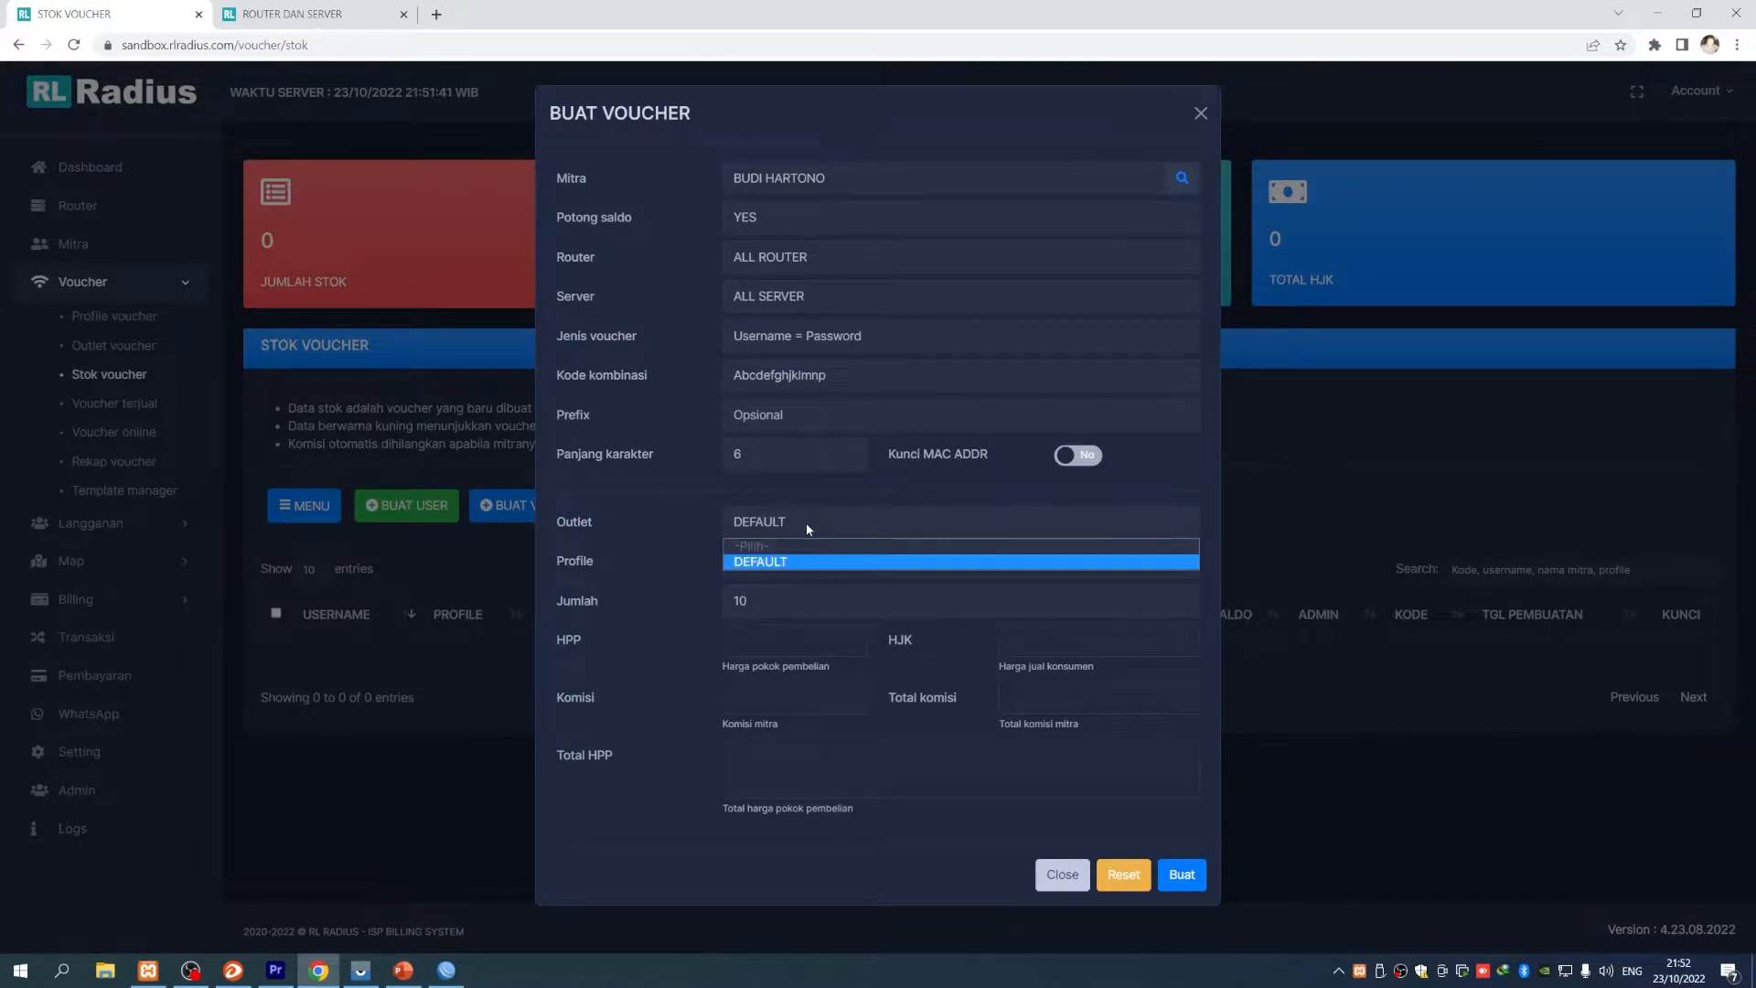
left_click(768, 563)
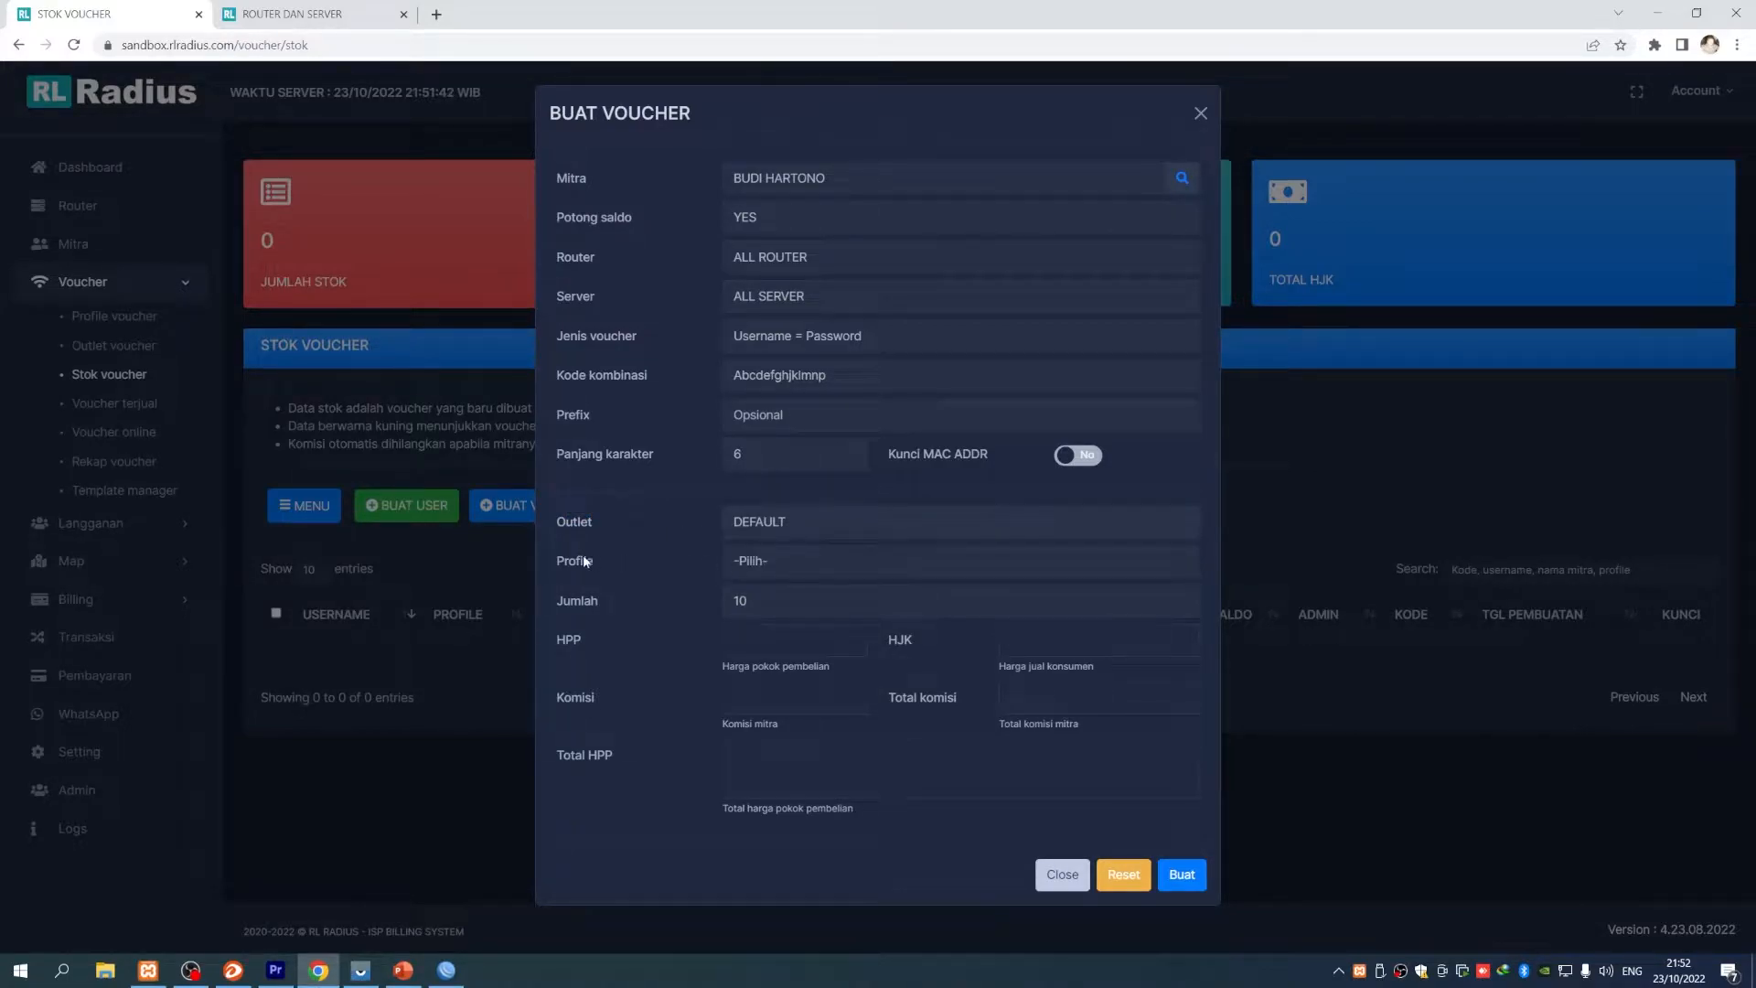
left_click(770, 564)
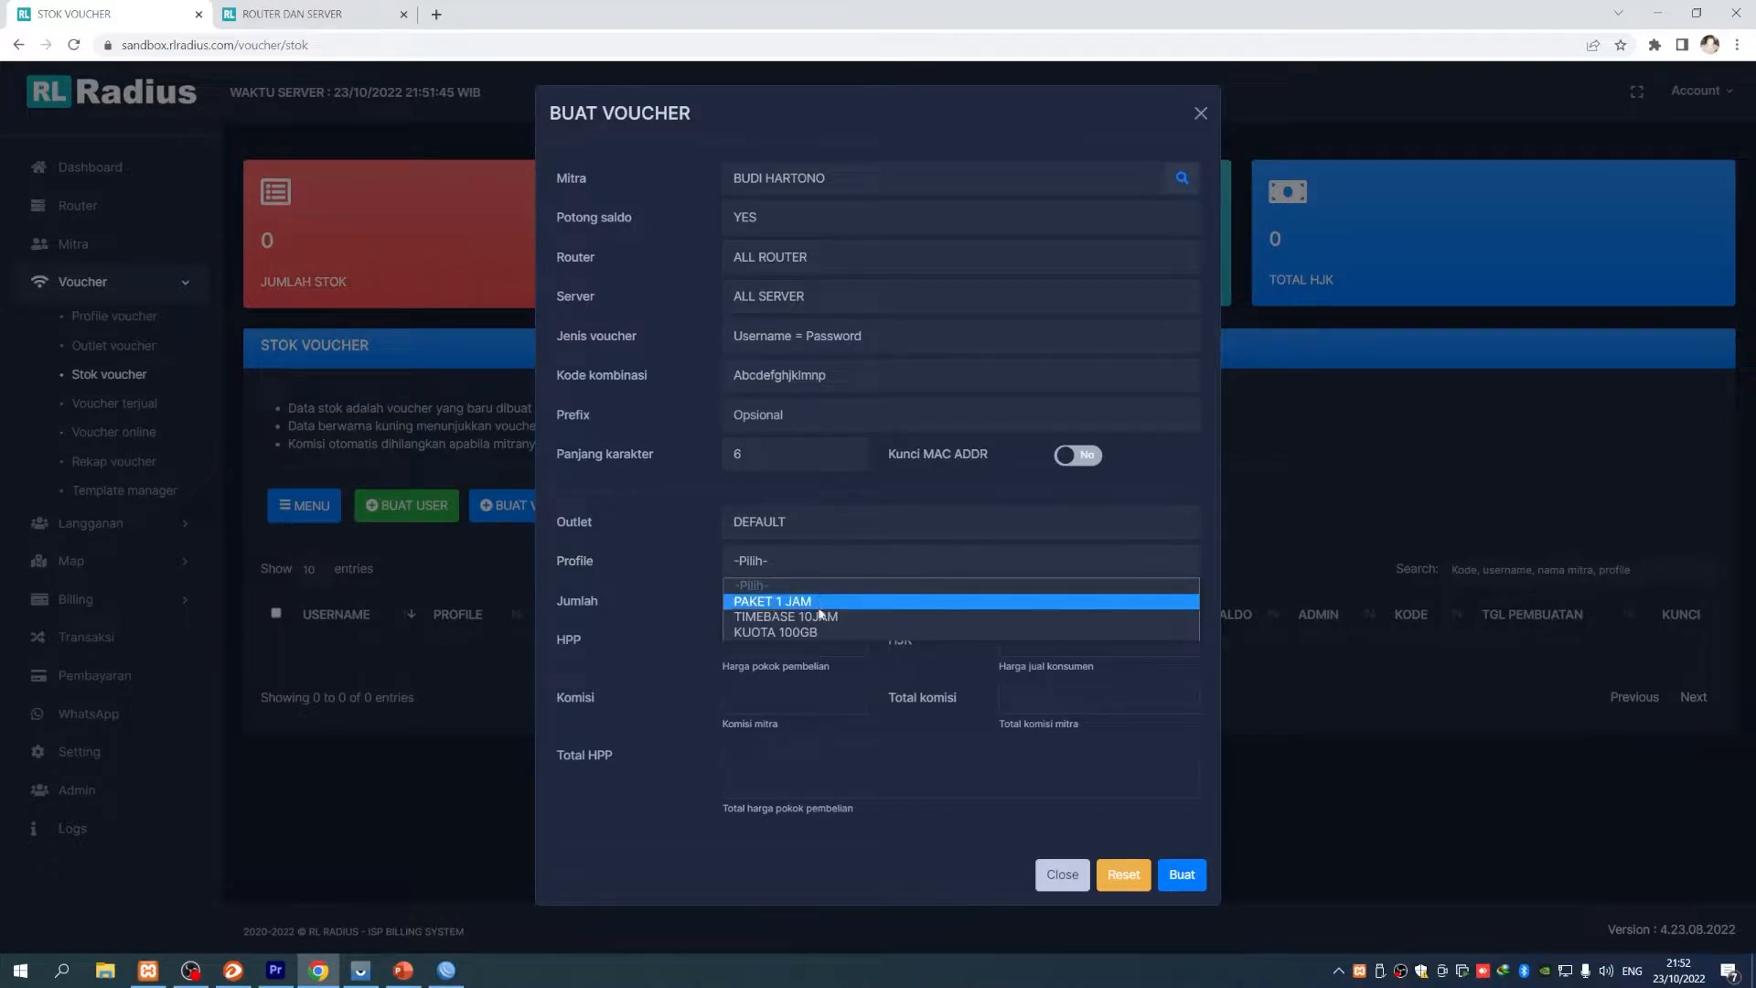
left_click(829, 602)
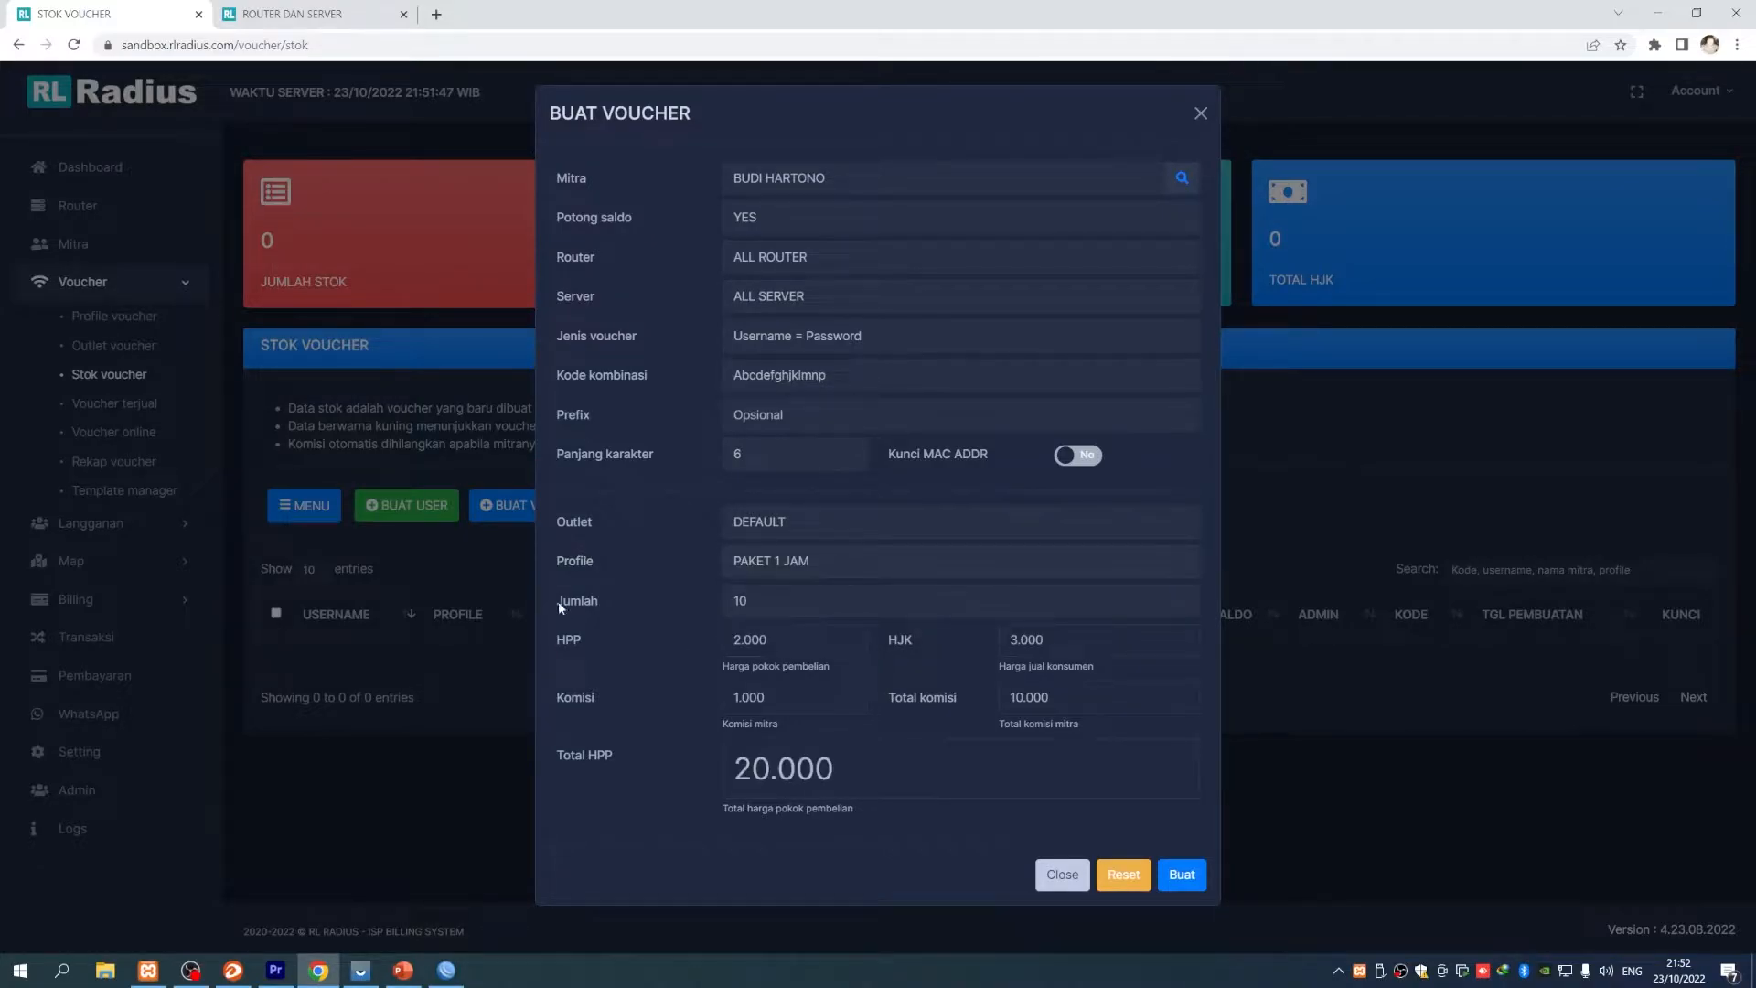
left_click(773, 604)
type("0")
- Review the pricing: 3.000 selling price, 1.000 reseller commission and 200.000 total cost
left_click_drag(557, 646, 600, 648)
double_click(1011, 640)
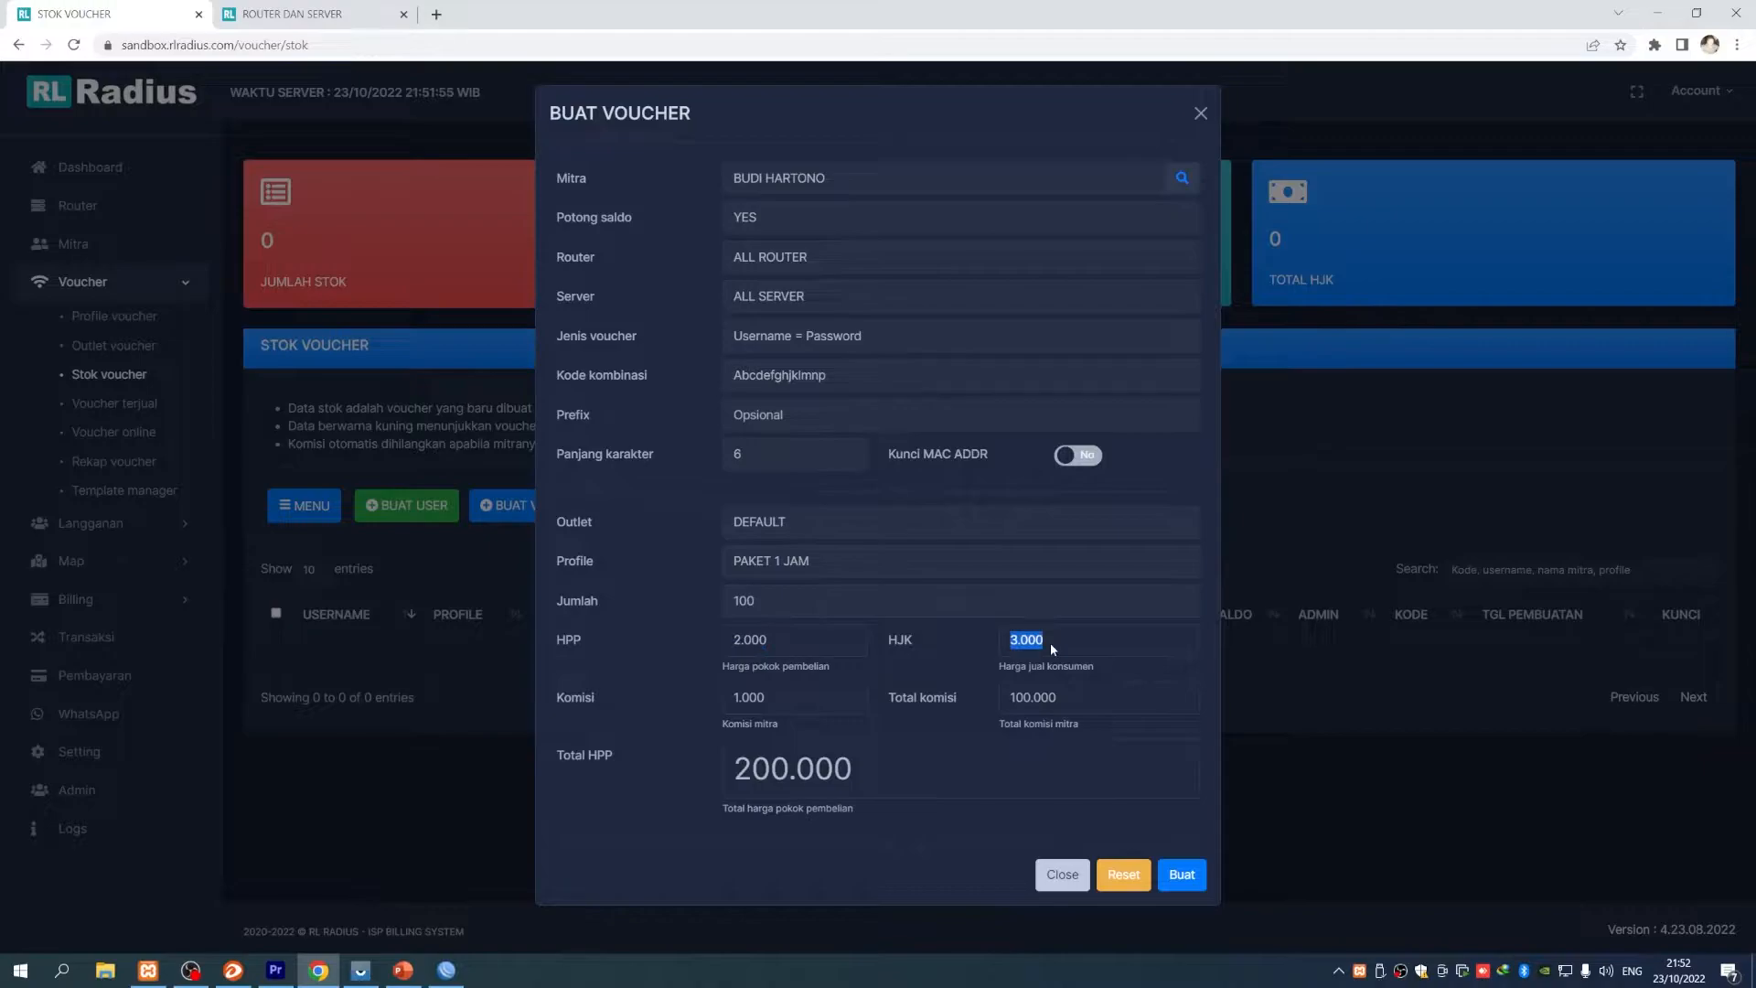
left_click_drag(1012, 667, 1096, 667)
left_click(884, 702)
left_click_drag(728, 701, 801, 699)
left_click(801, 700)
left_click_drag(1010, 700, 1046, 703)
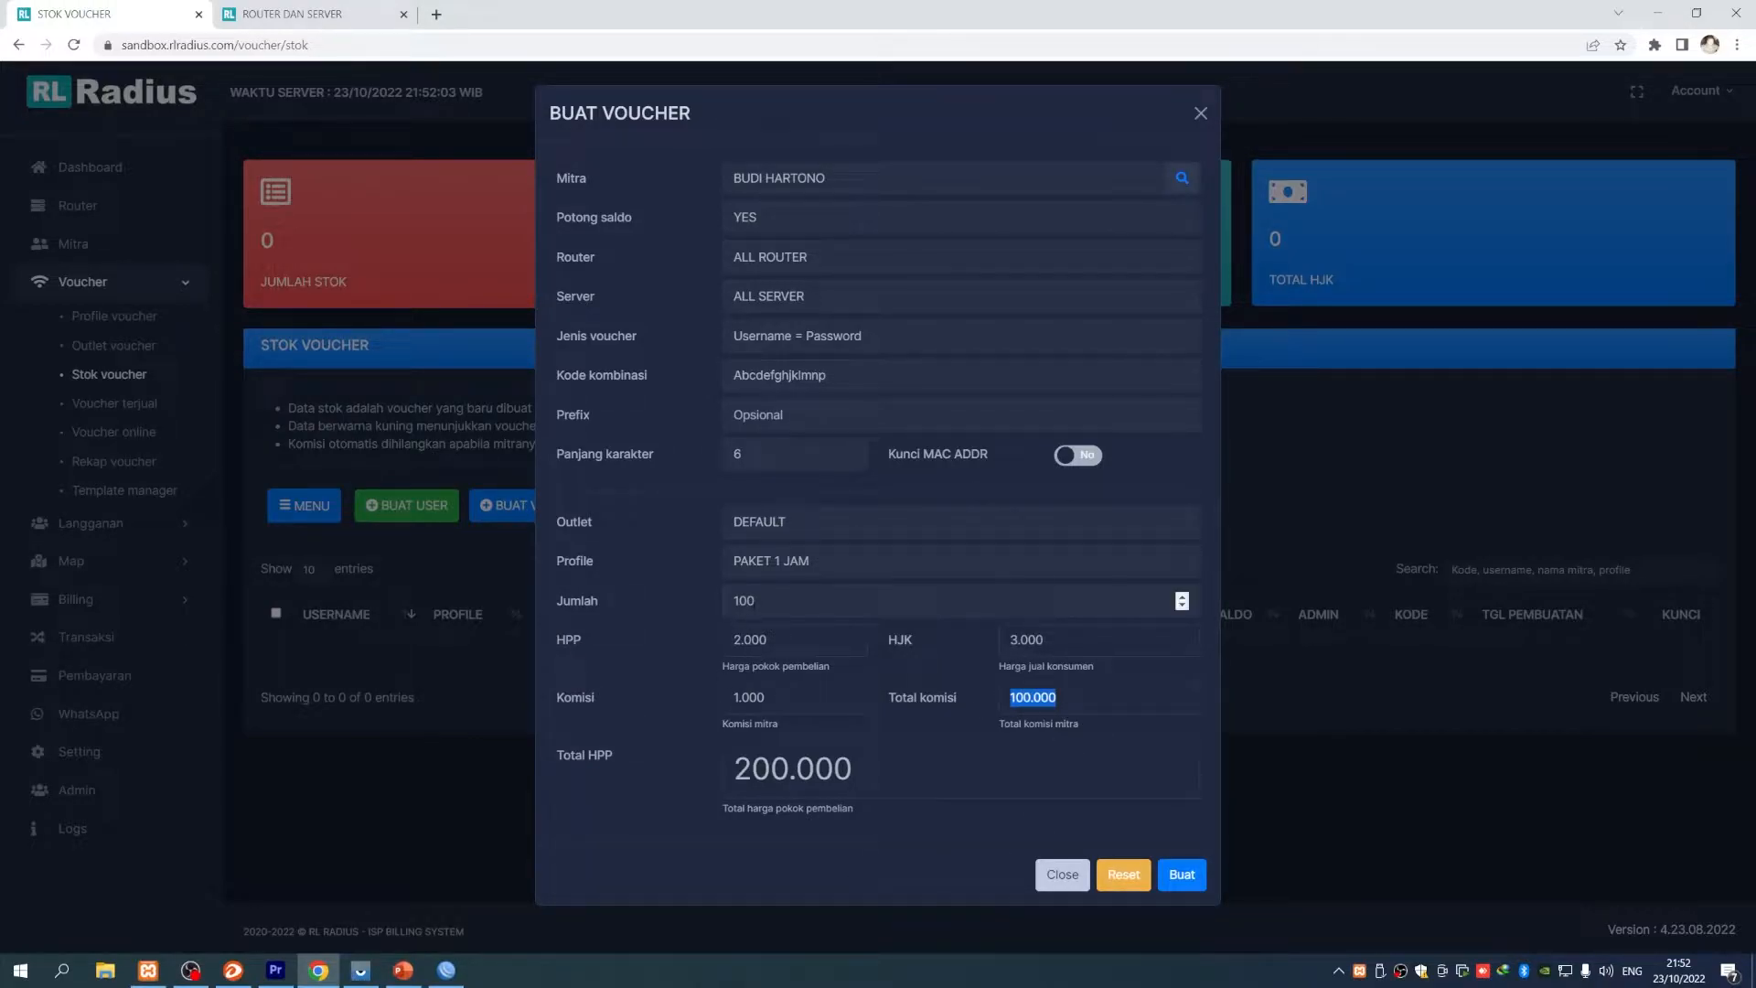
double_click(743, 600)
left_click_drag(567, 776, 706, 766)
left_click(638, 756)
left_click(865, 771)
left_click(736, 777)
left_click(898, 777)
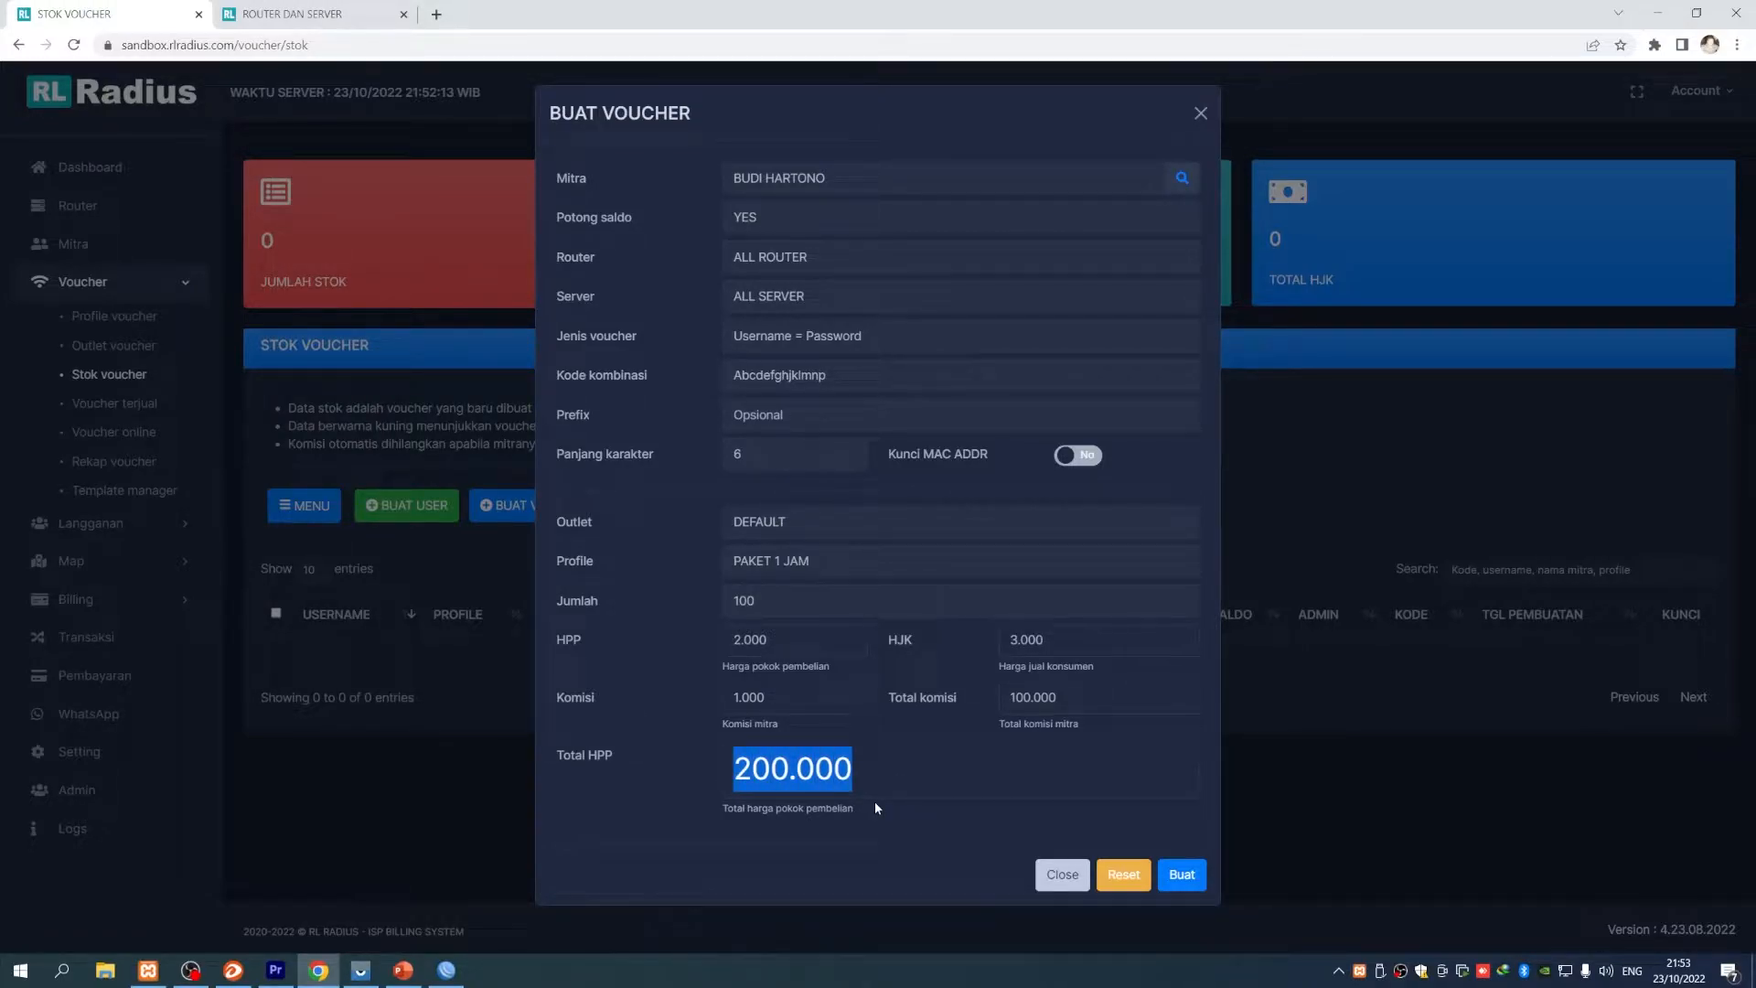
left_click_drag(878, 777, 725, 774)
- Create the 100 vouchers and choose the DEFAULT2 print template
left_click(1182, 875)
triple_click(986, 555)
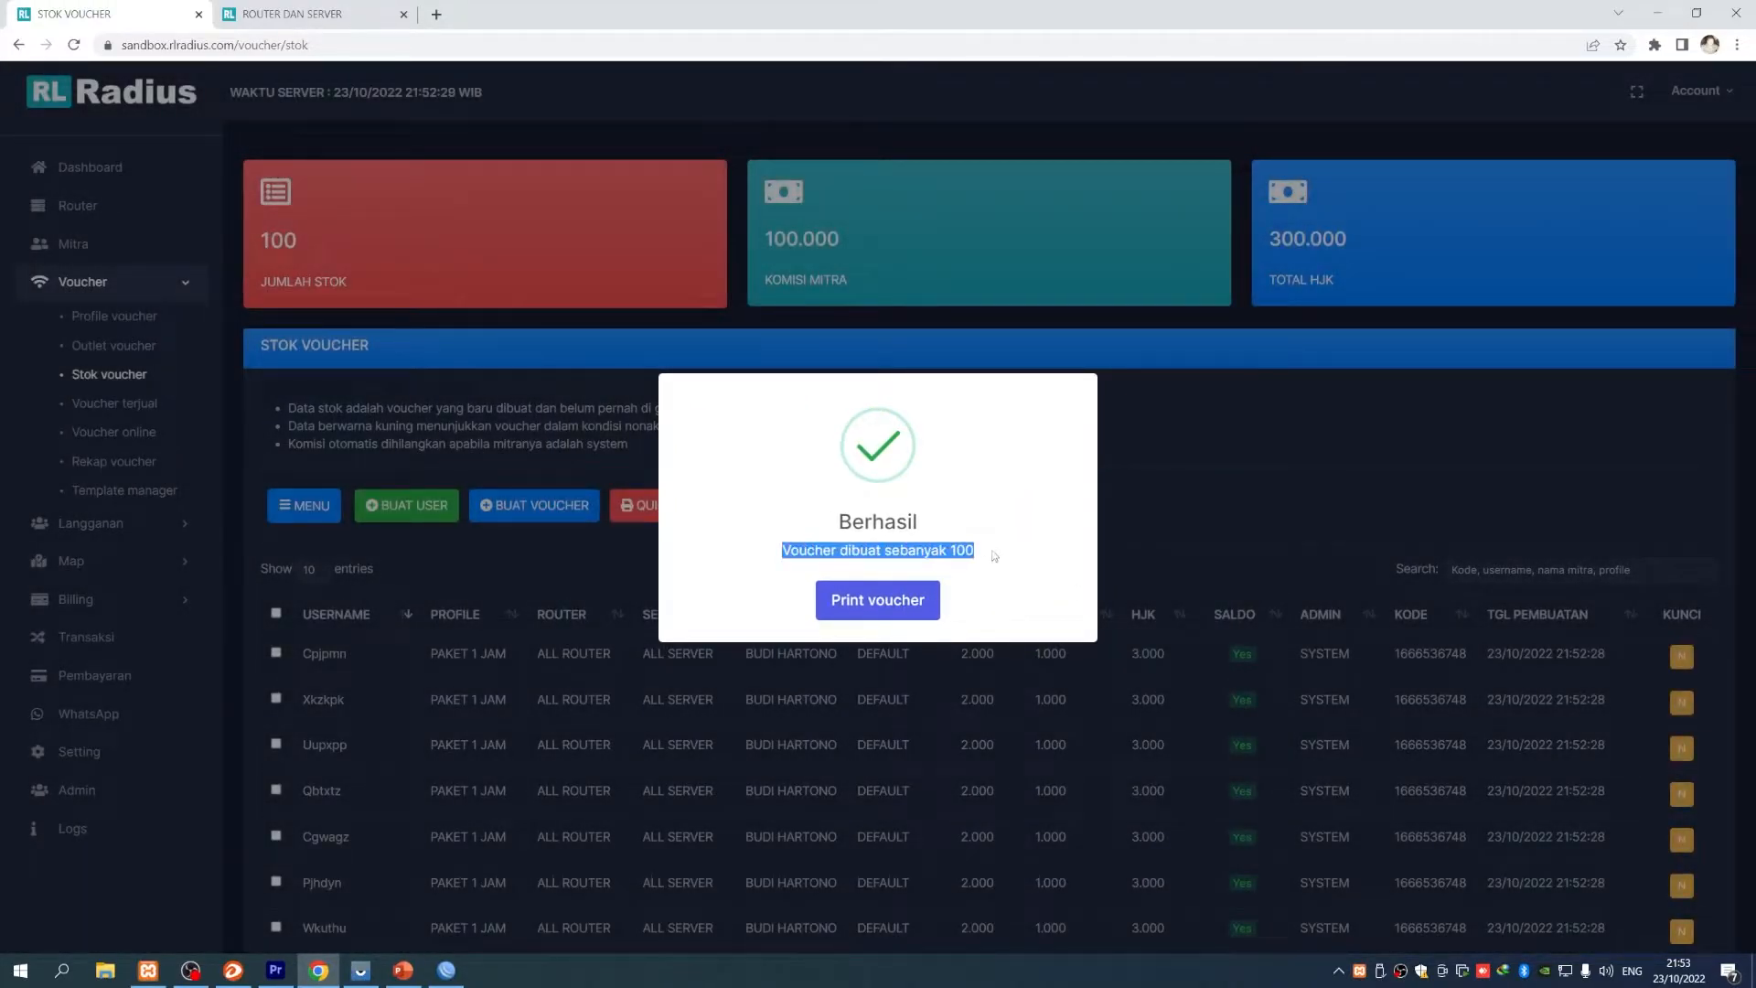
left_click(901, 600)
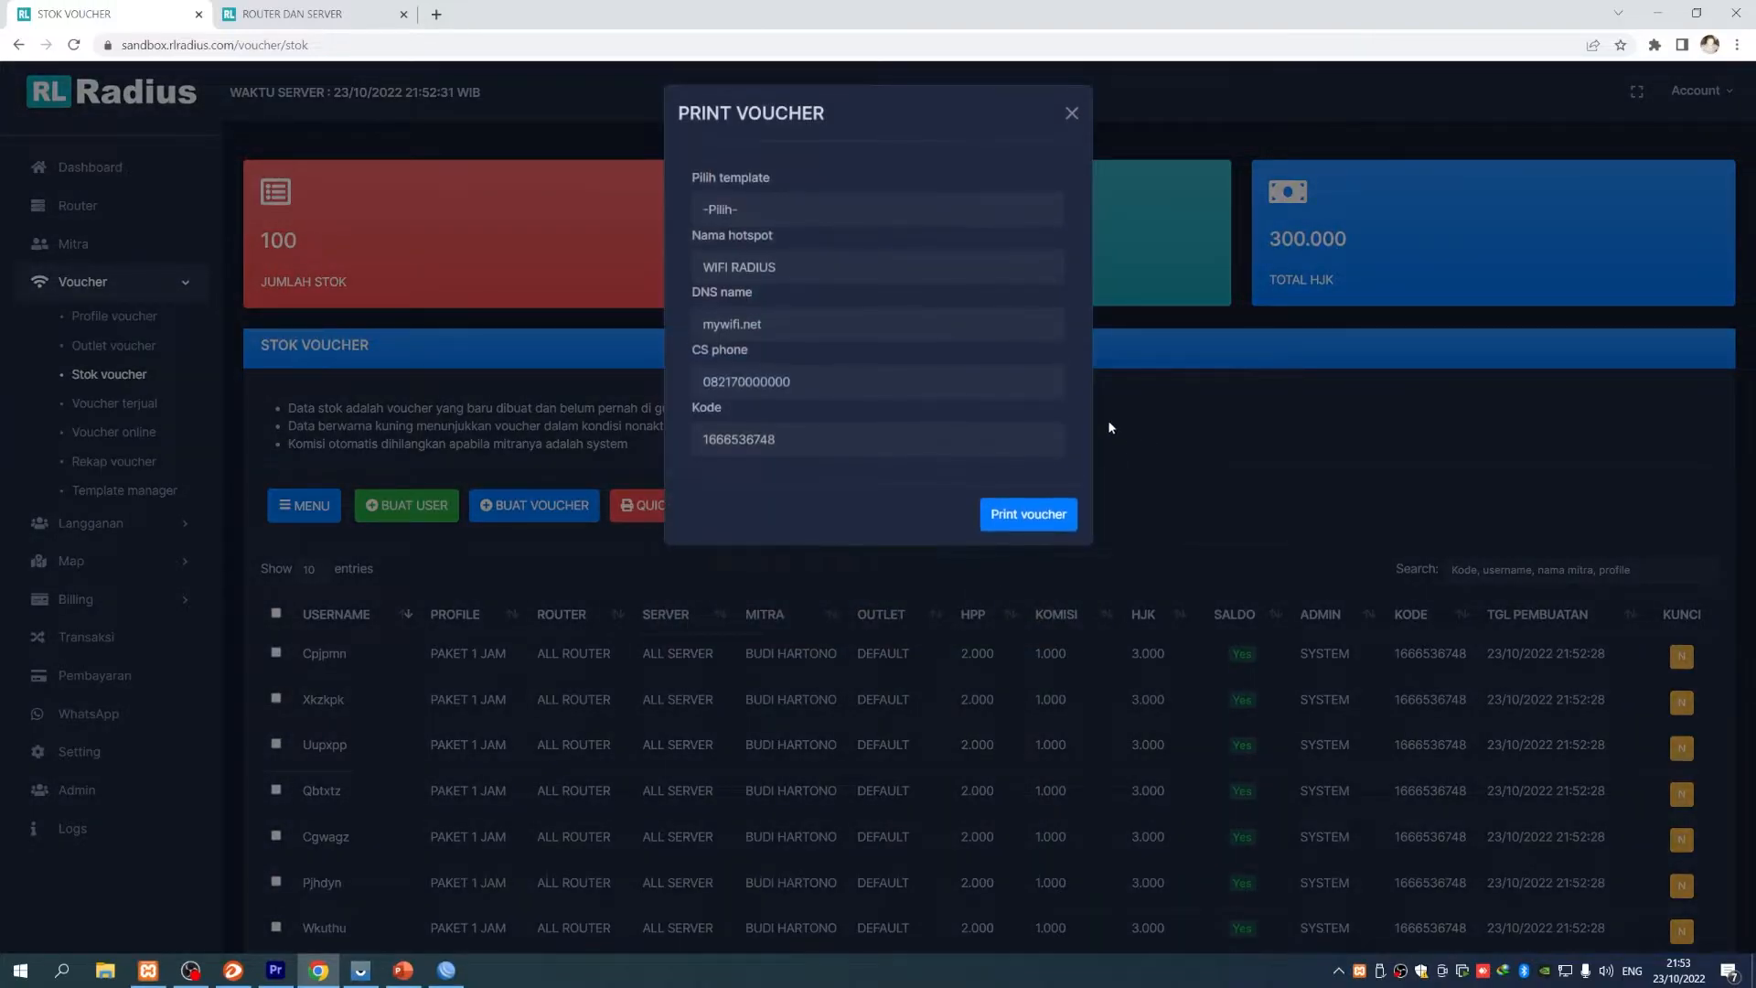
left_click(777, 208)
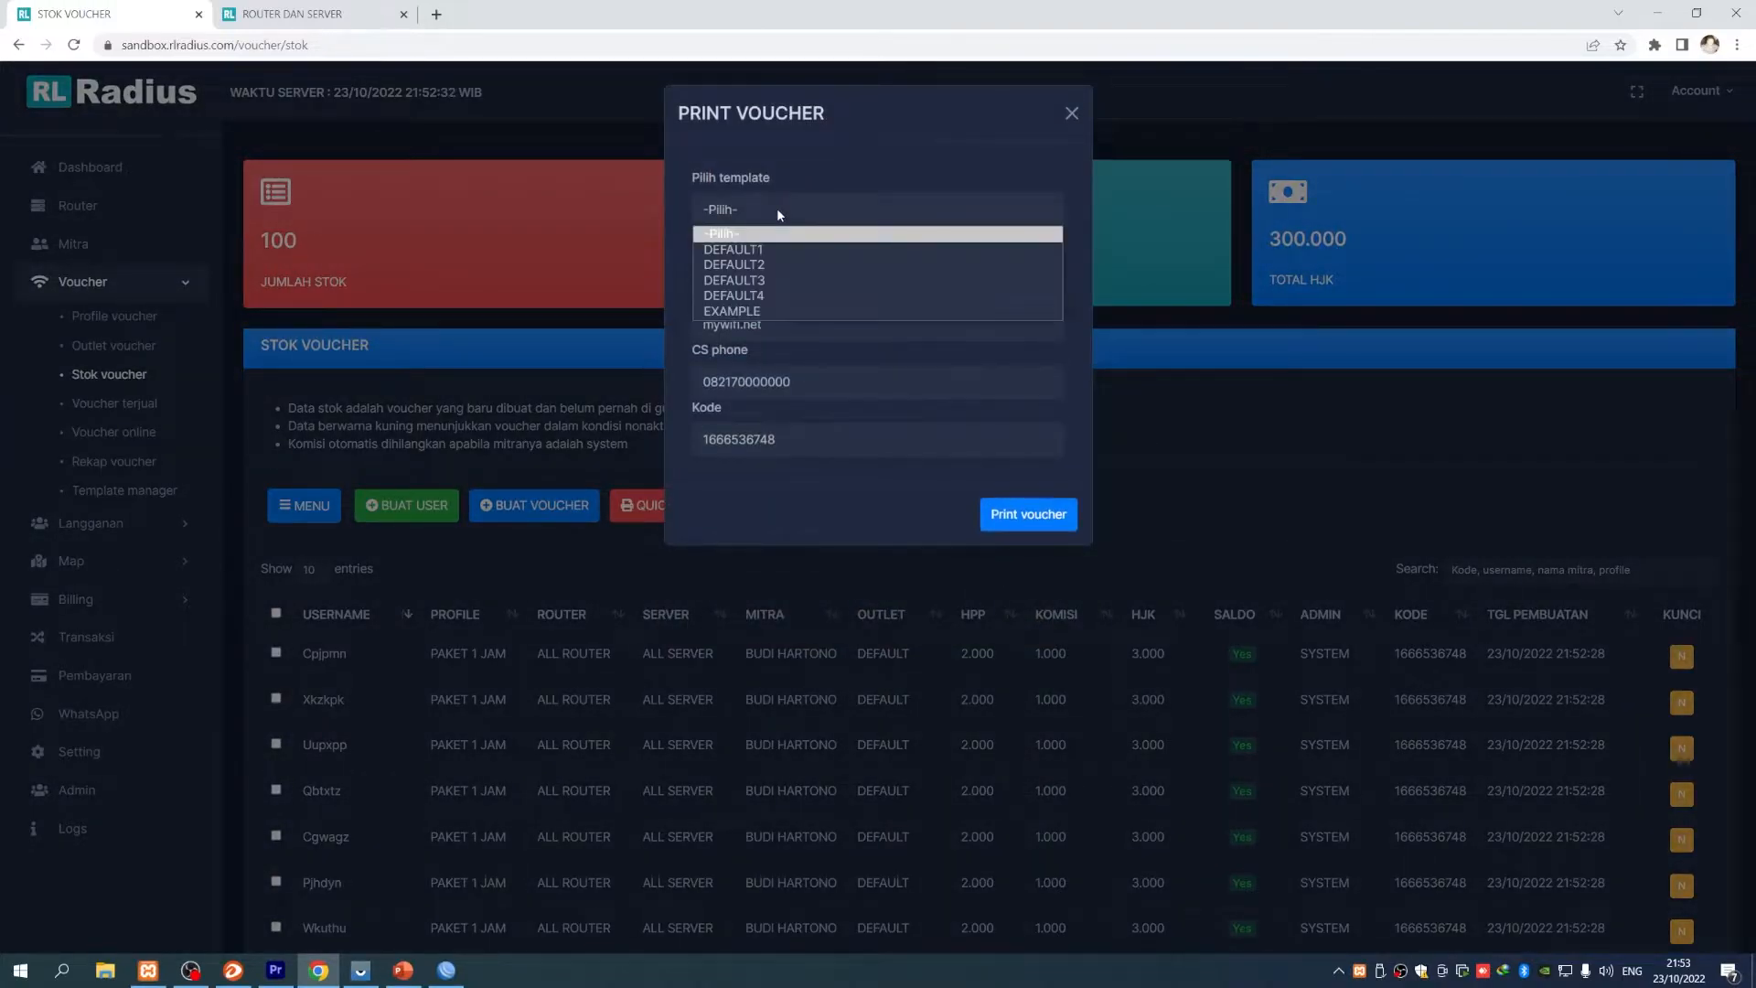
left_click(766, 264)
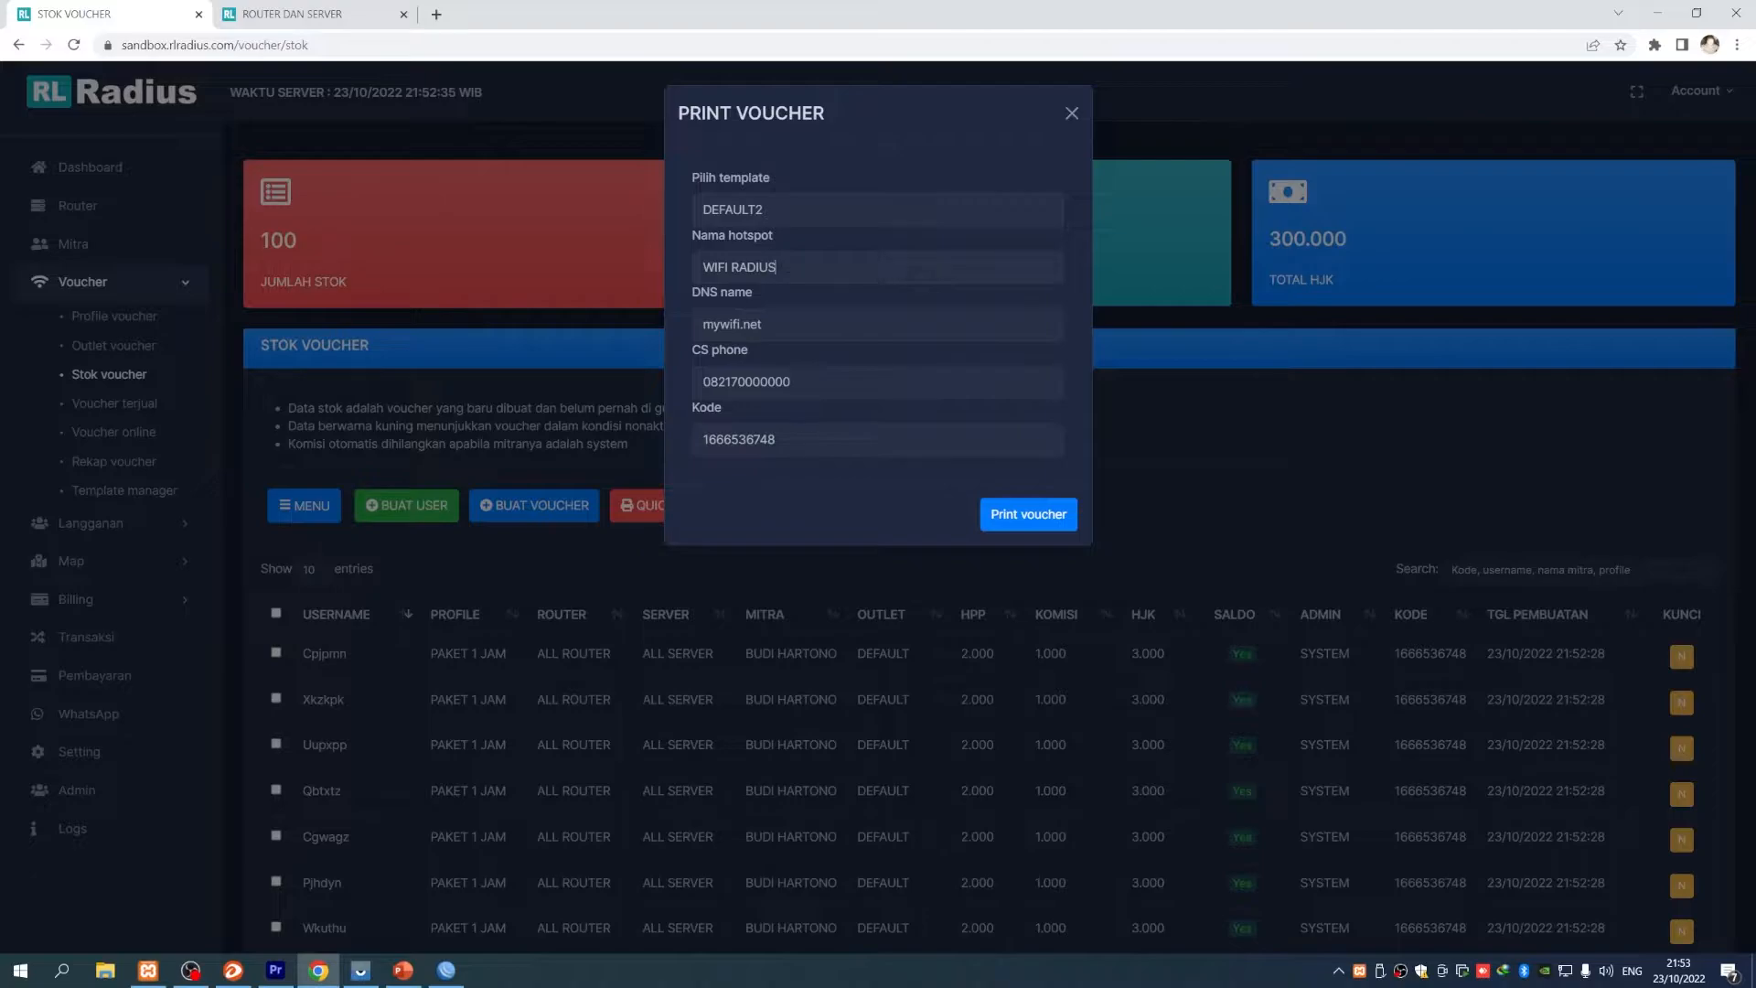
triple_click(739, 268)
left_click_drag(690, 291, 752, 293)
left_click_drag(752, 355, 689, 353)
left_click(737, 382)
left_click_drag(700, 440, 803, 444)
double_click(805, 443)
left_click(807, 444)
left_click_drag(806, 442, 689, 440)
left_click(806, 442)
left_click_drag(807, 443, 695, 440)
left_click(807, 443)
double_click(806, 443)
left_click(806, 442)
left_click_drag(807, 443, 692, 445)
left_click(807, 443)
left_click_drag(806, 442, 673, 440)
- Start printing the vouchers, close the ROUTER DAN SERVER tab and expand more settings
left_click(1055, 516)
left_click(609, 15)
scroll(863, 510, "down", 9)
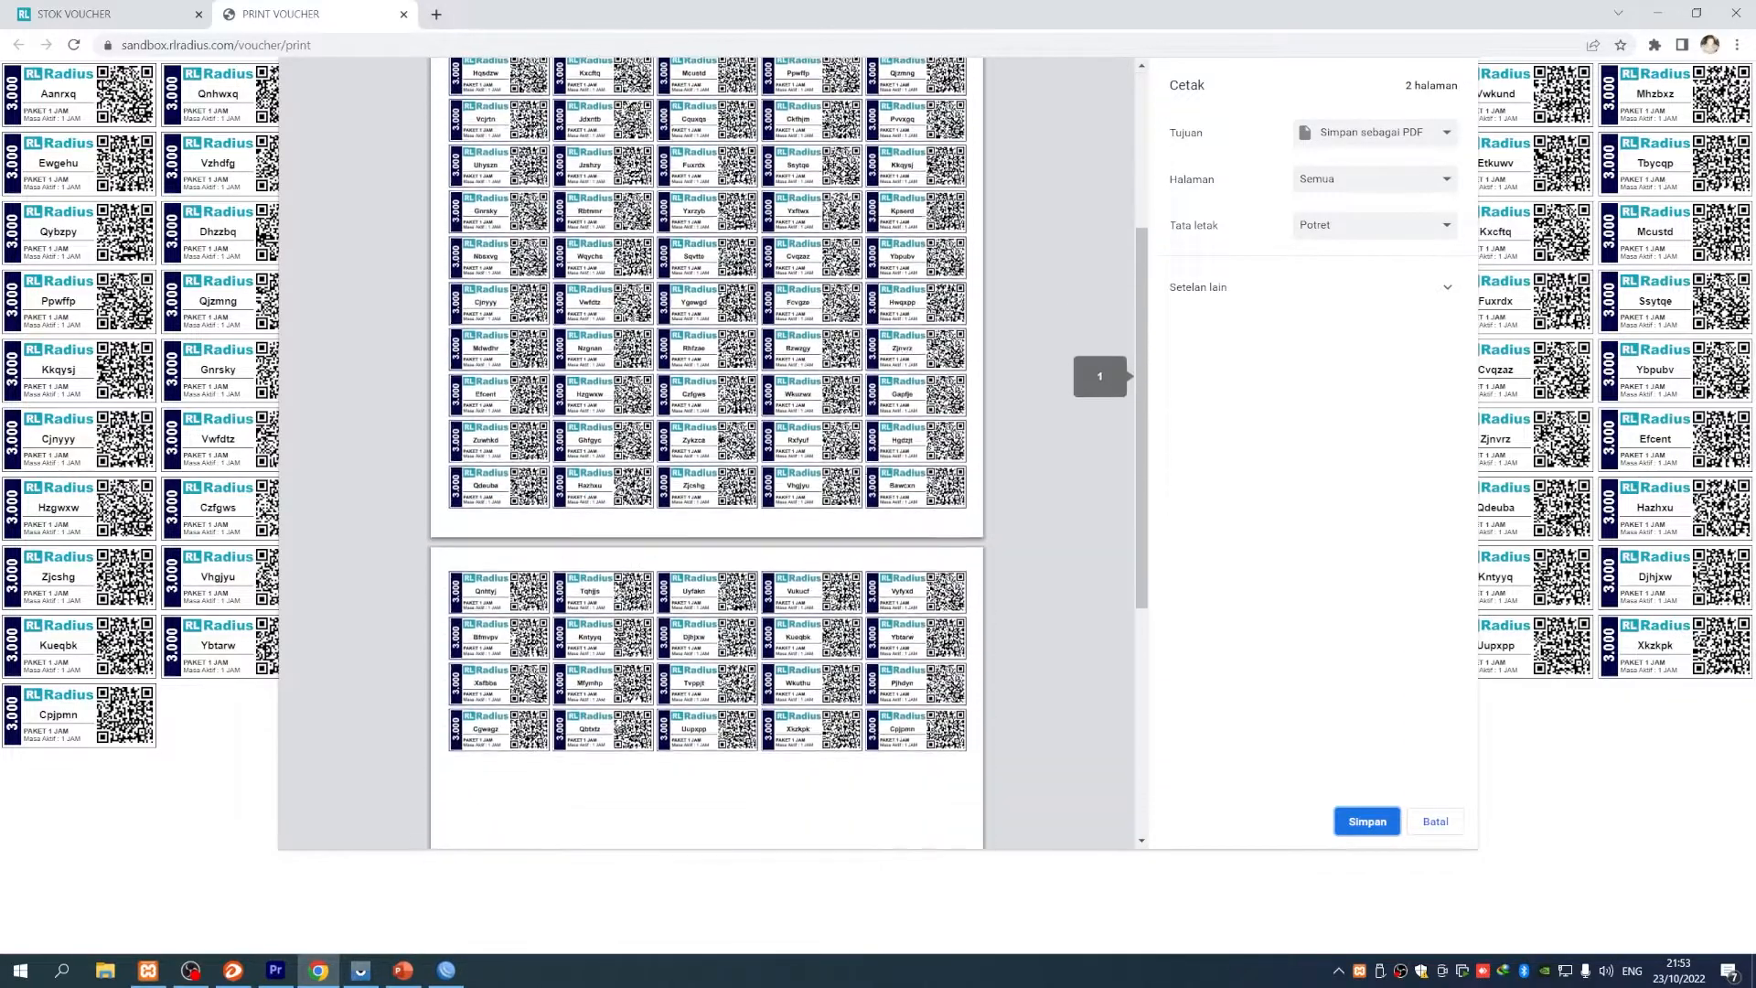
scroll(864, 509, "up", 9)
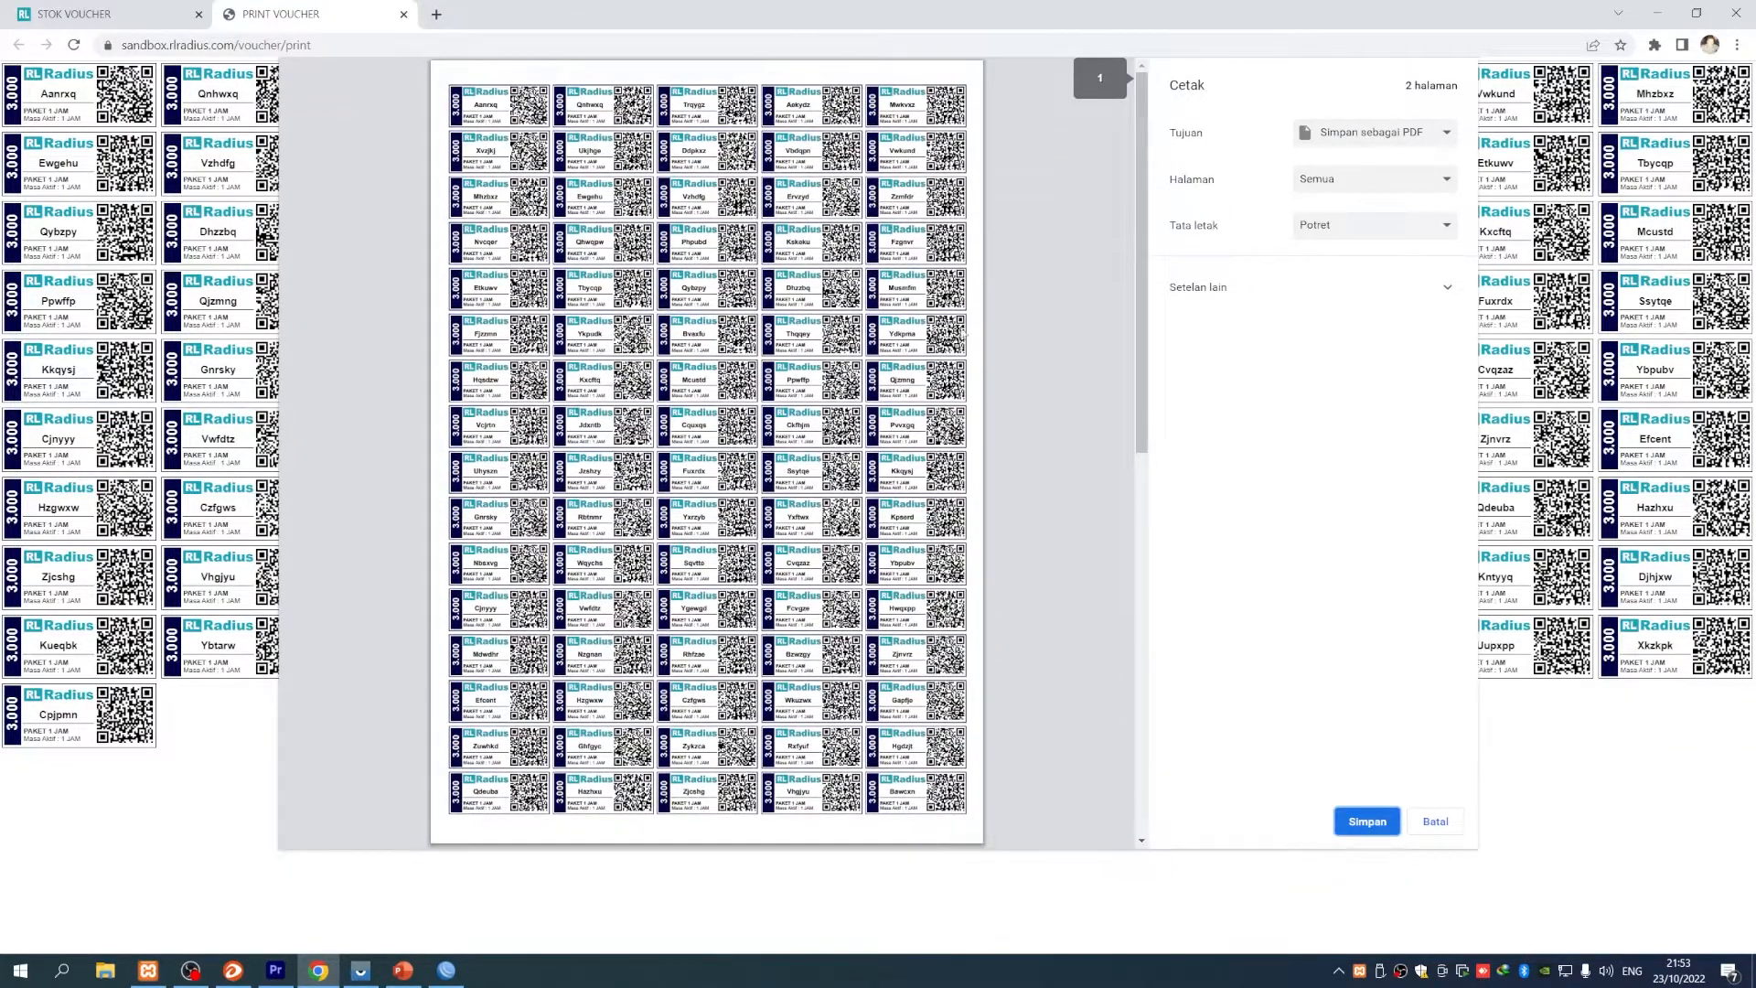
left_click(1281, 290)
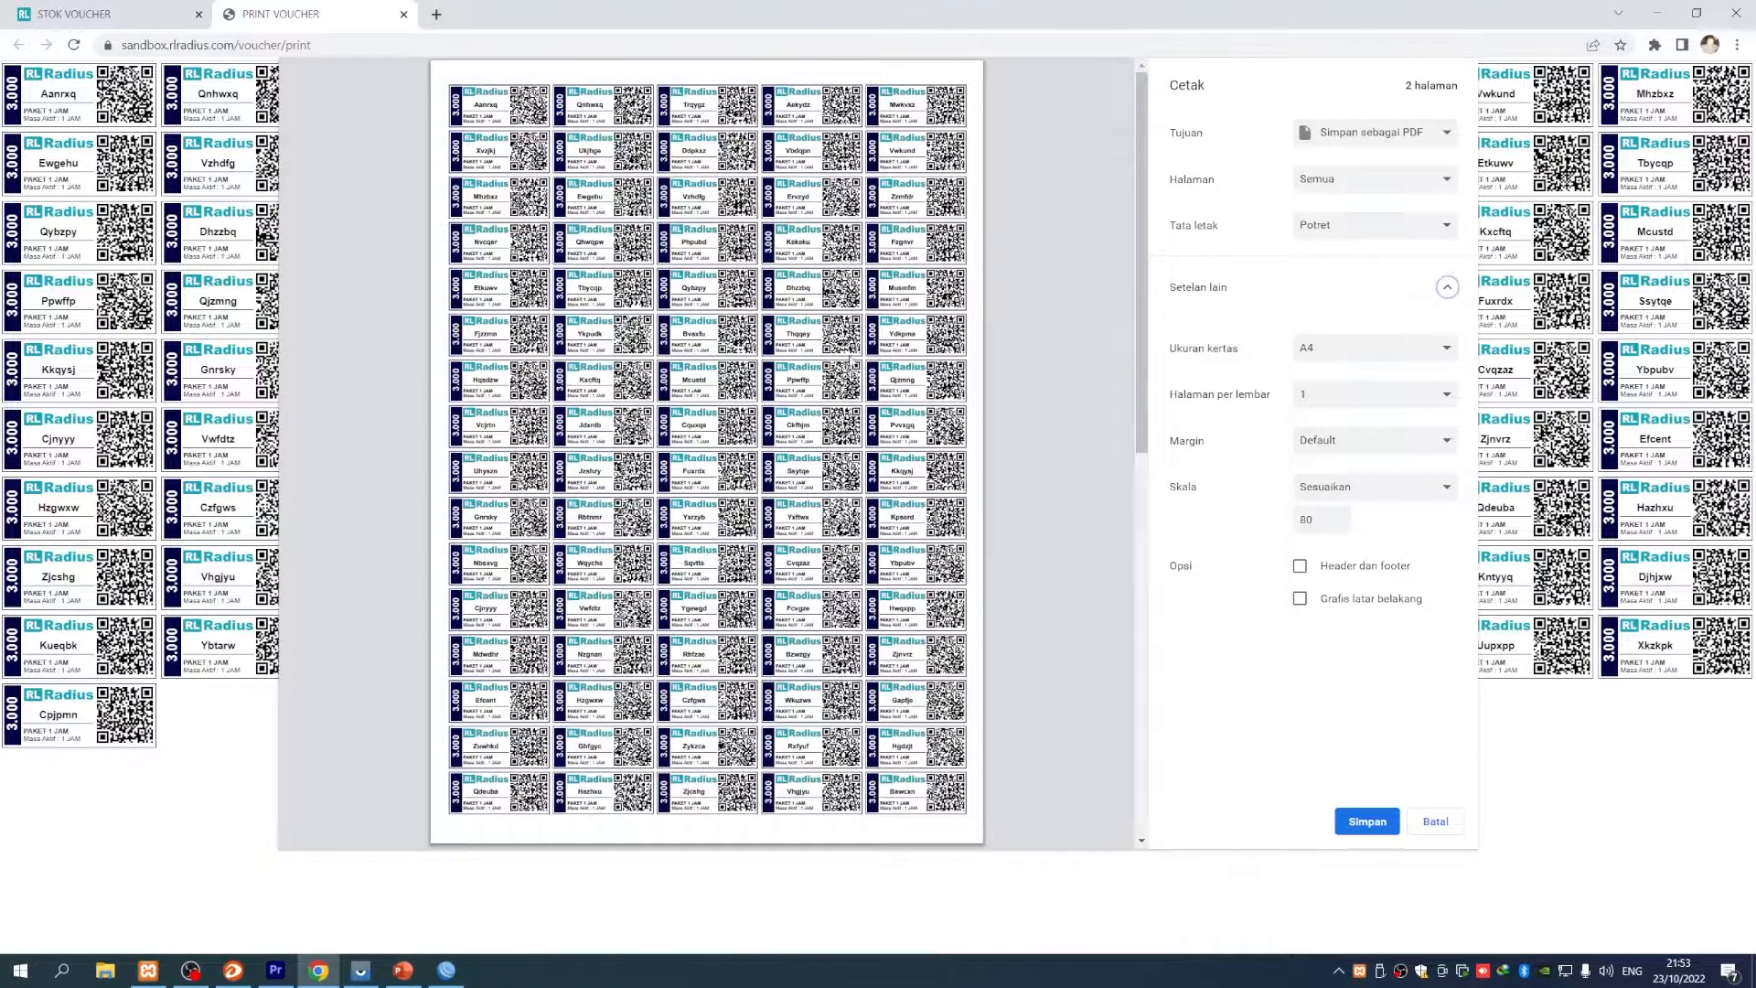
scroll(706, 453, "down", 5)
scroll(706, 453, "up", 5)
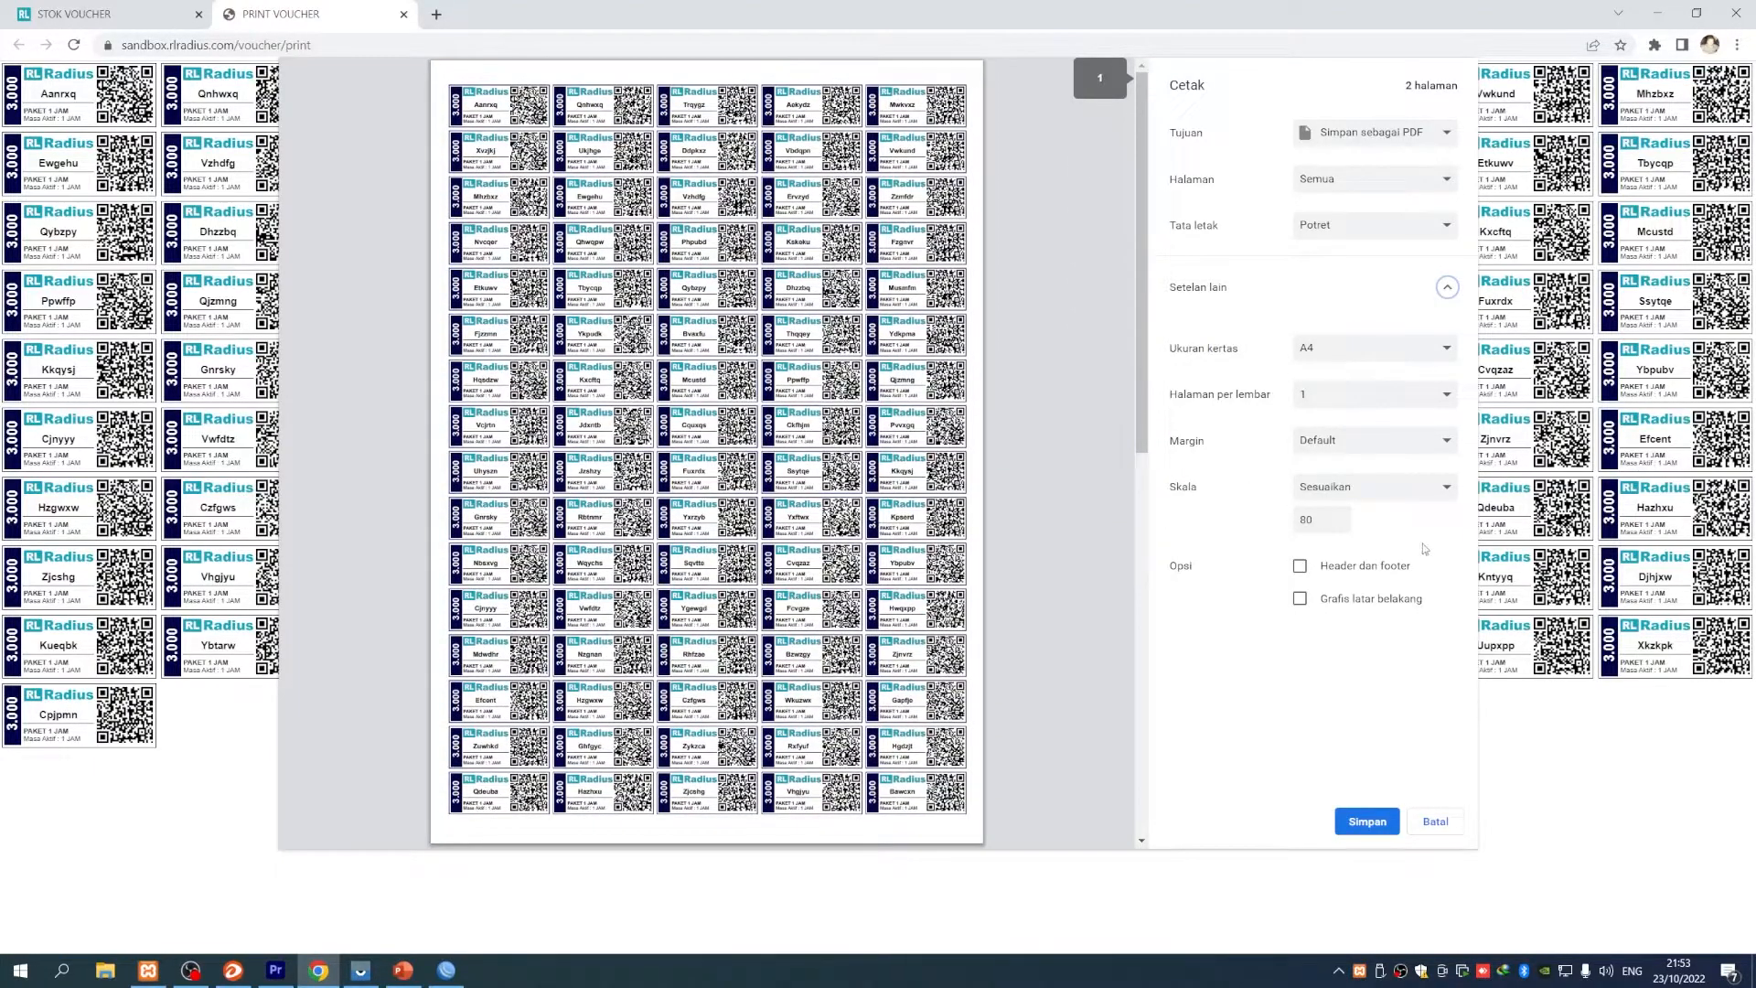
- Keep A4 paper and set the print scale to 100
double_click(1309, 520)
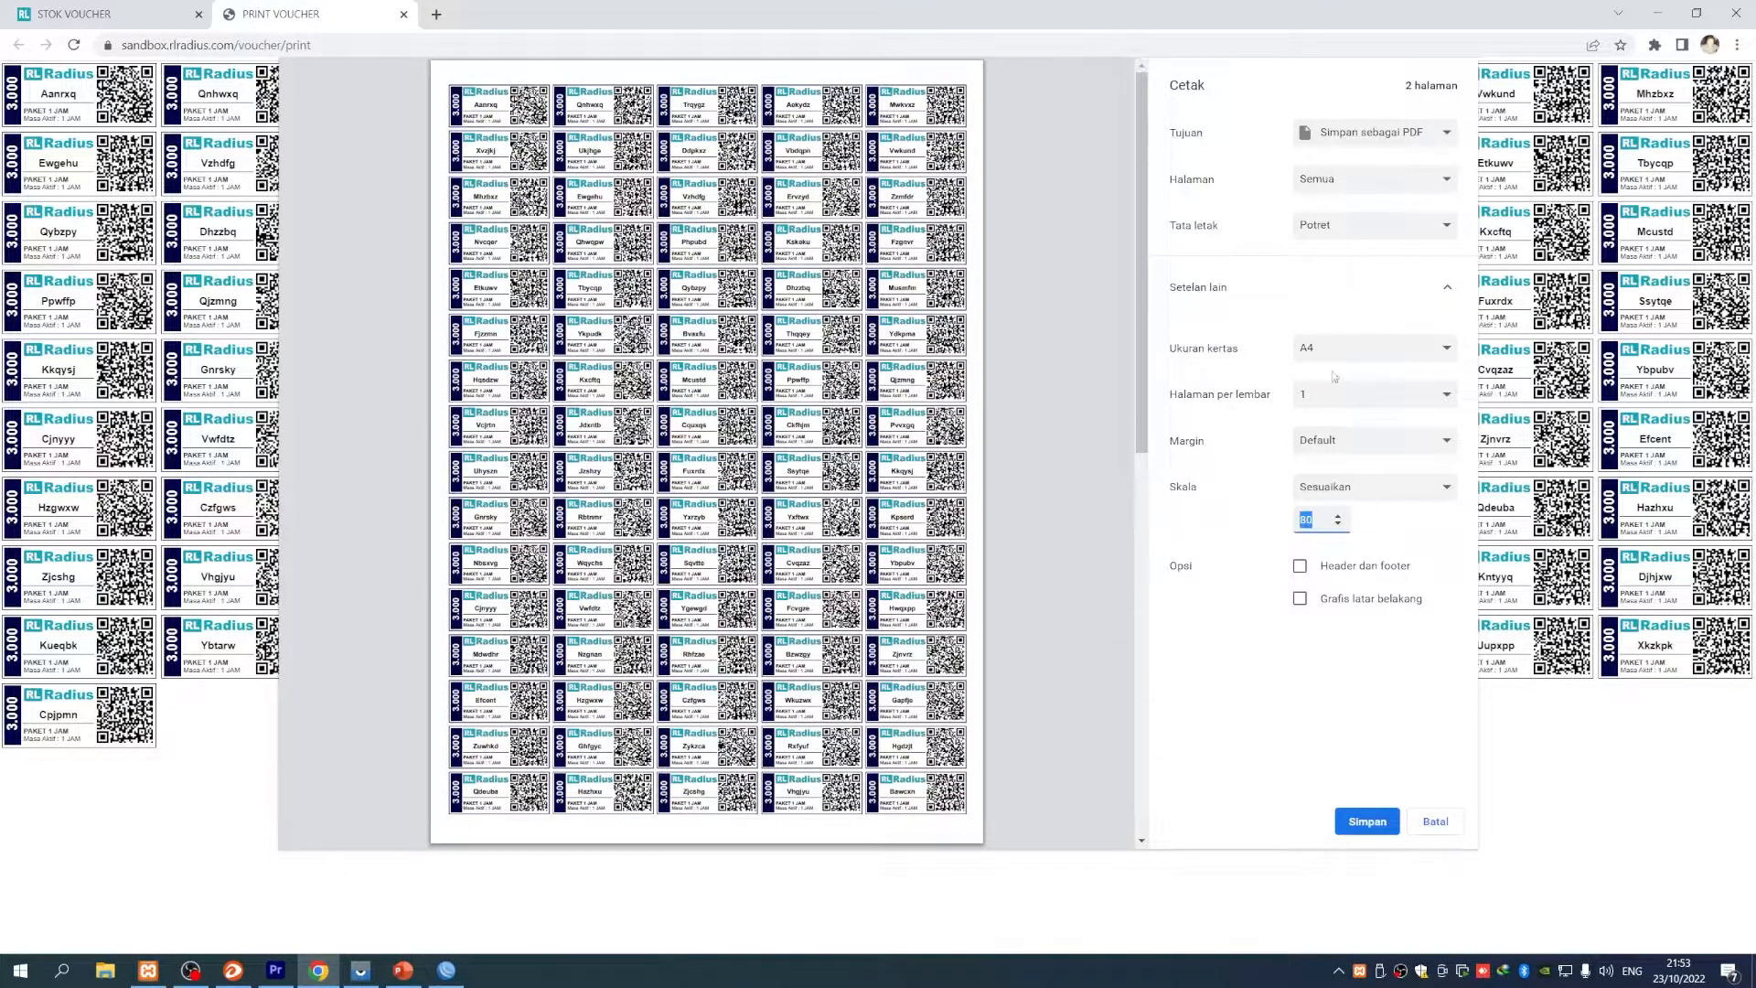
left_click(1334, 355)
left_click(1315, 468)
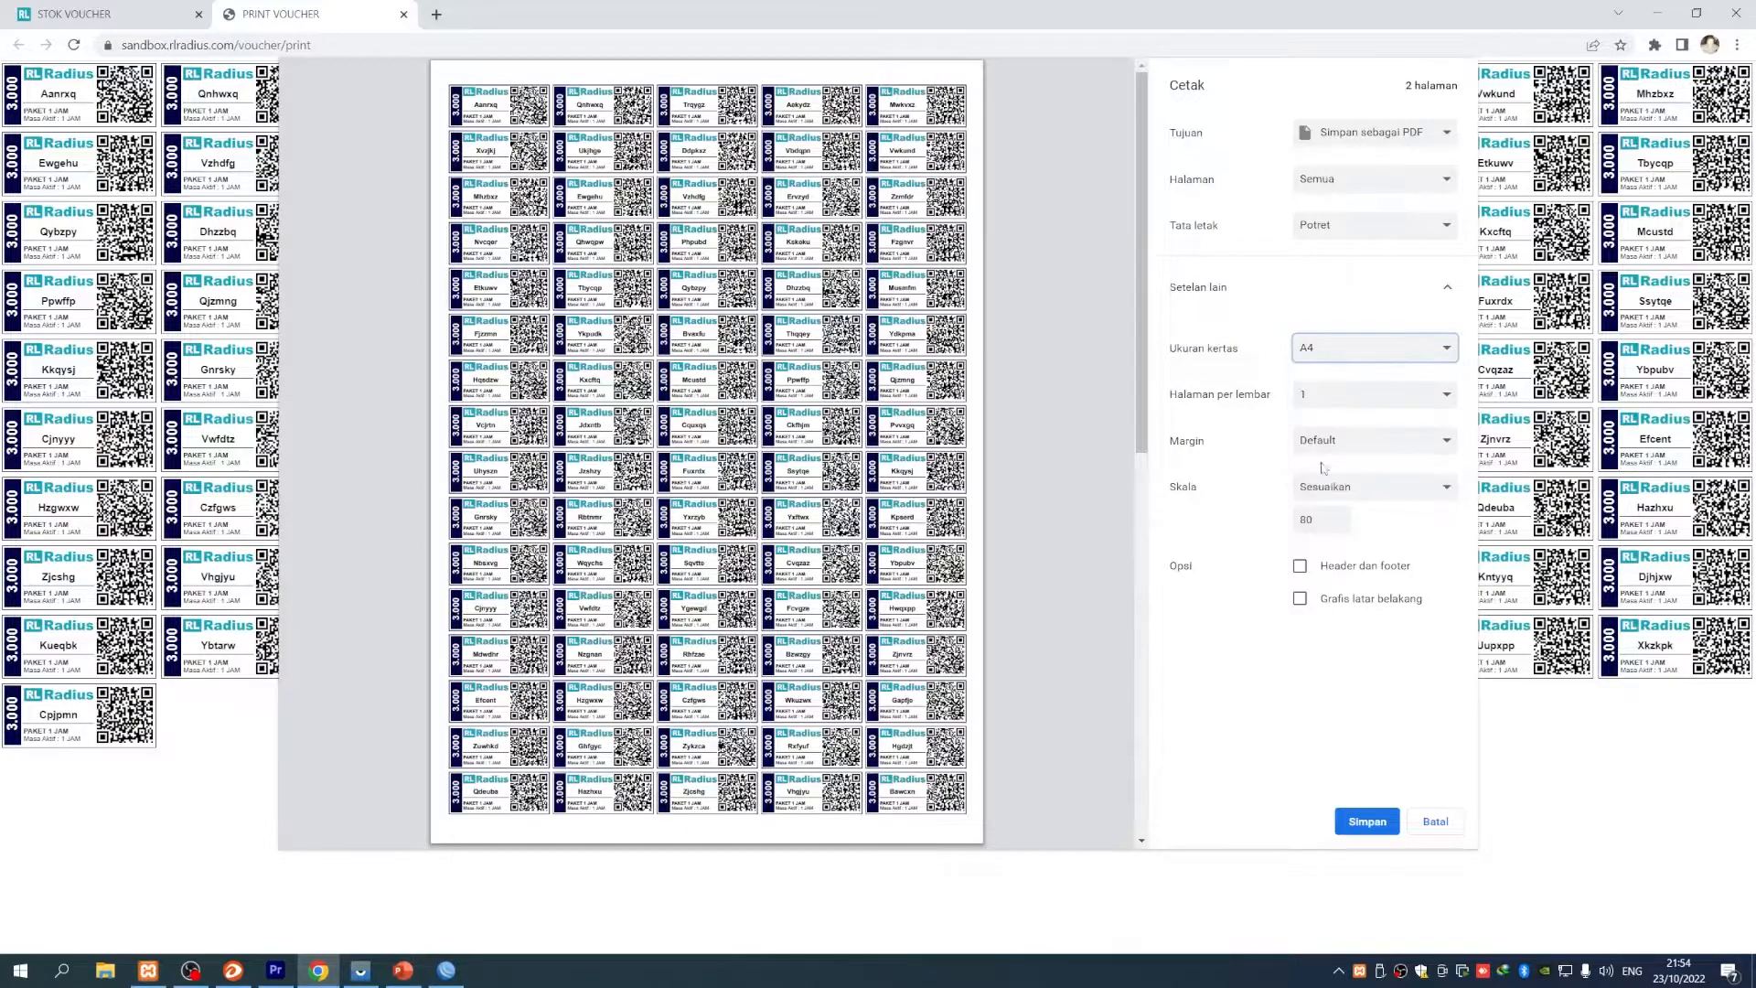
double_click(1319, 519)
type("90")
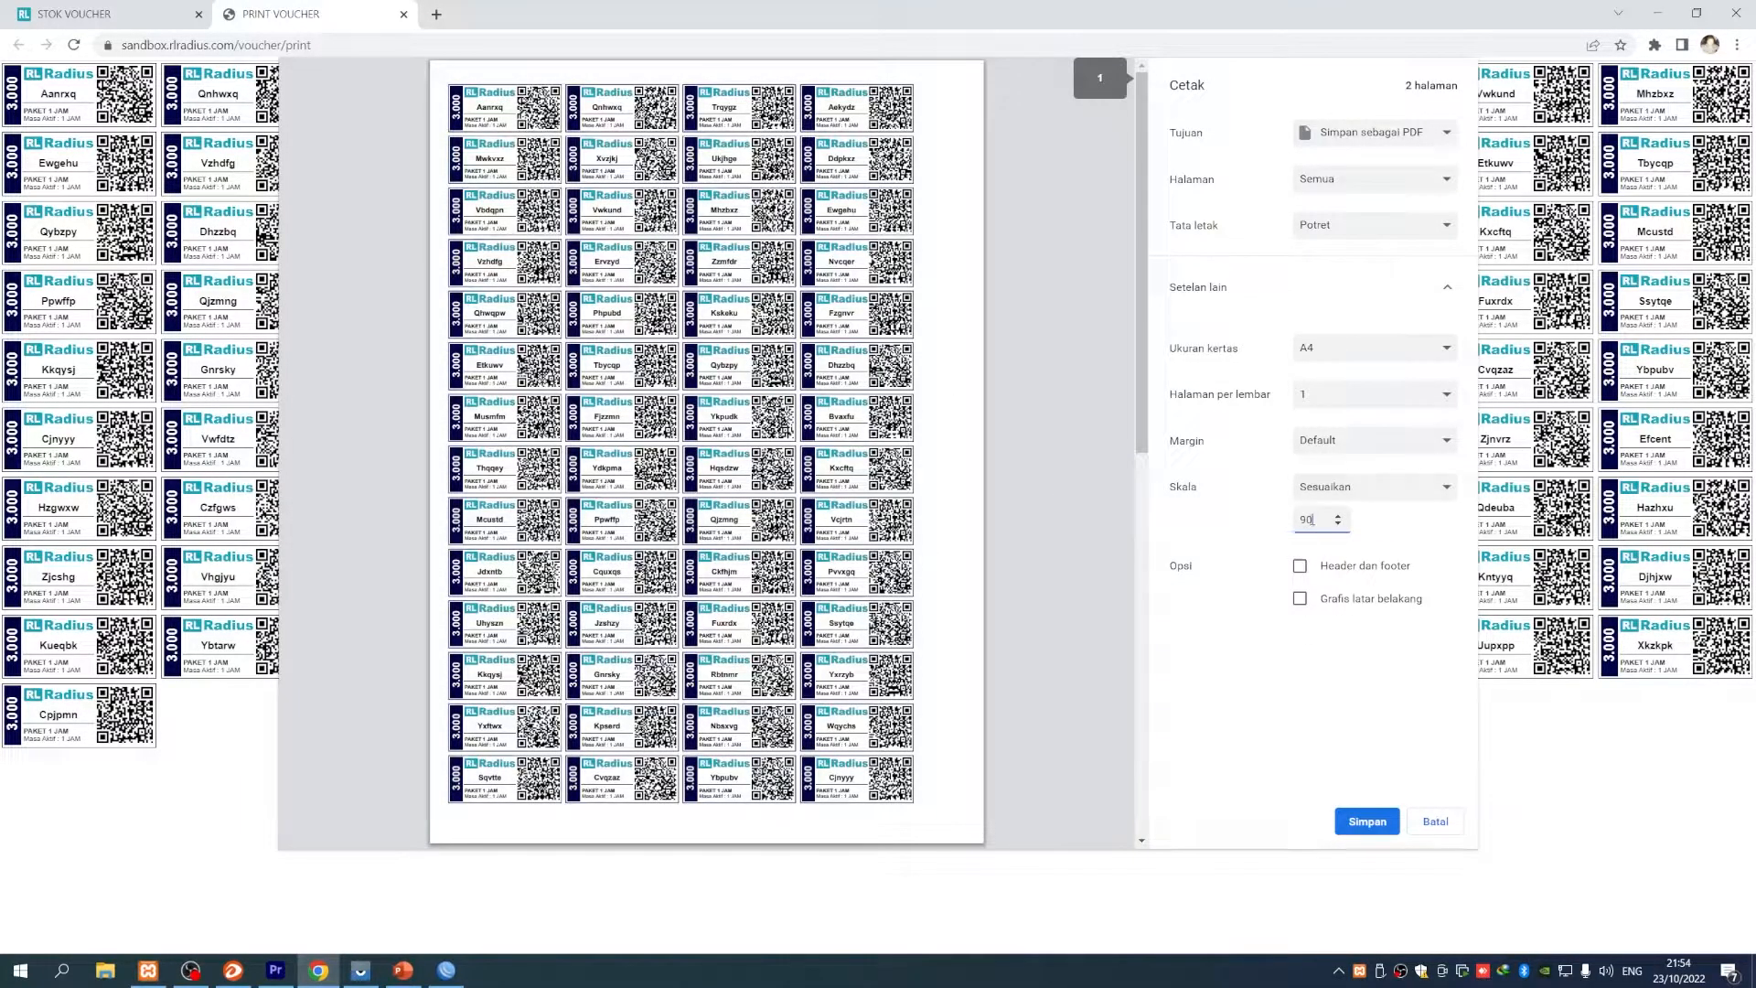
key("BackSpace")
key("BackSpace")
type("100")
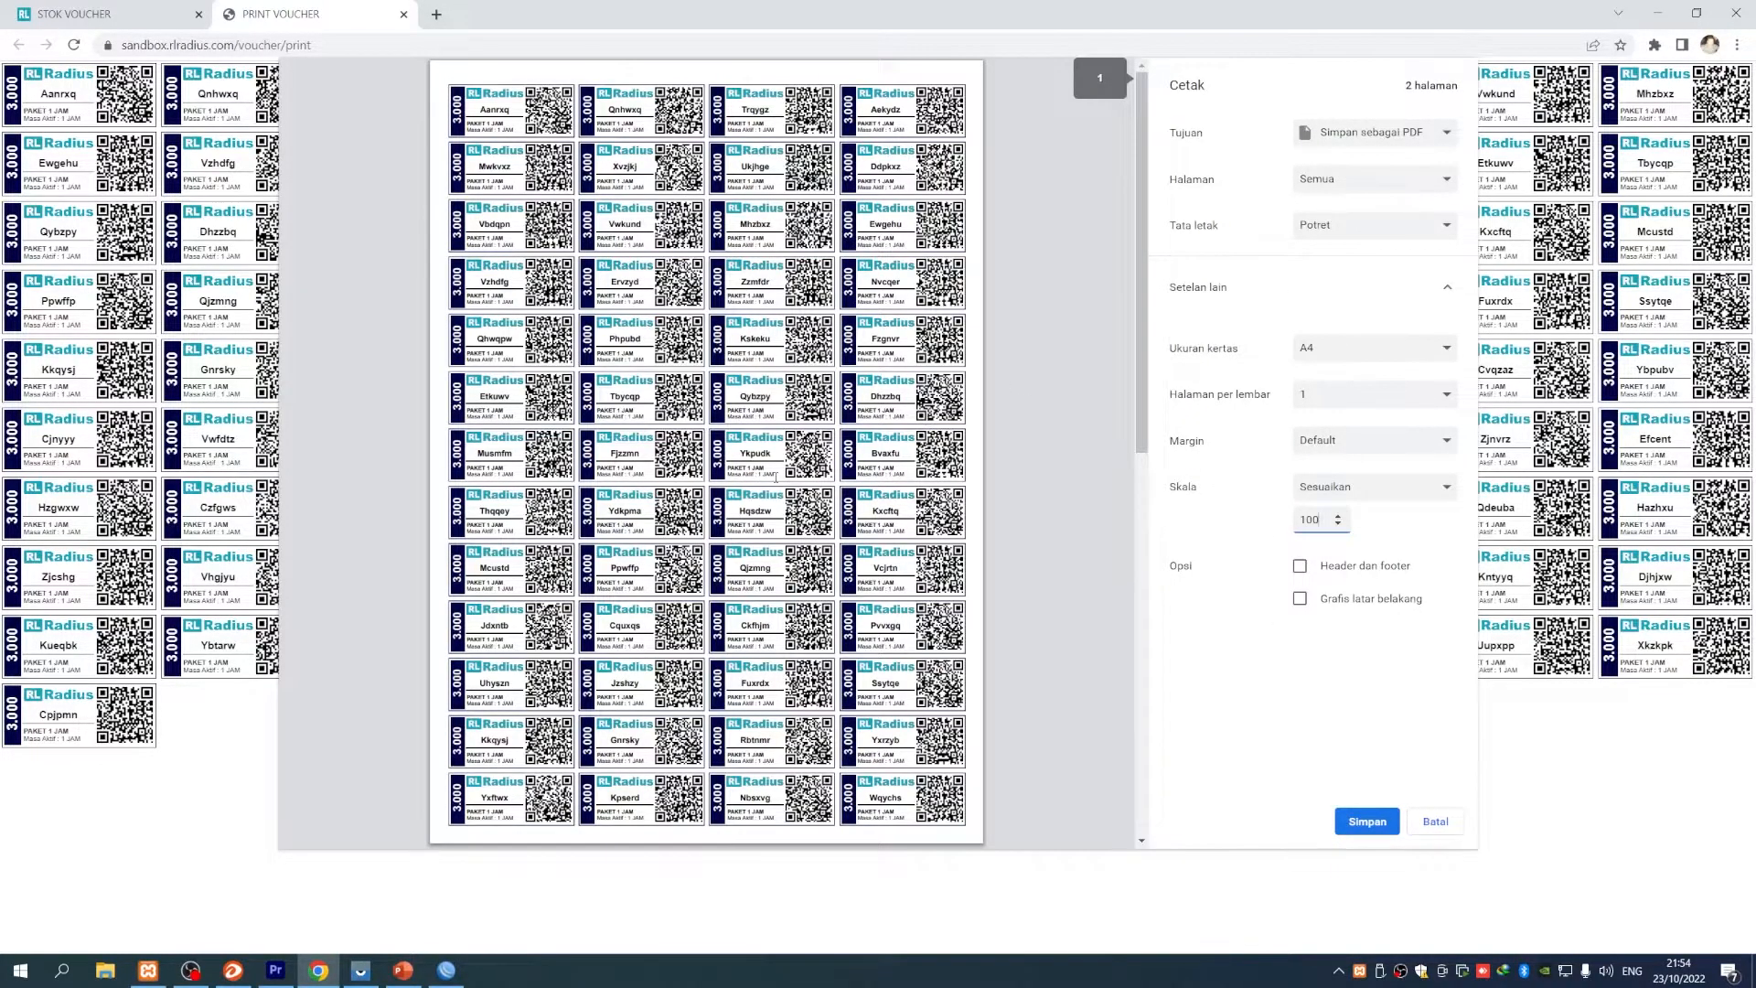
scroll(775, 474, "down", 5)
scroll(776, 475, "up", 5)
scroll(777, 474, "down", 3)
scroll(778, 474, "up", 3)
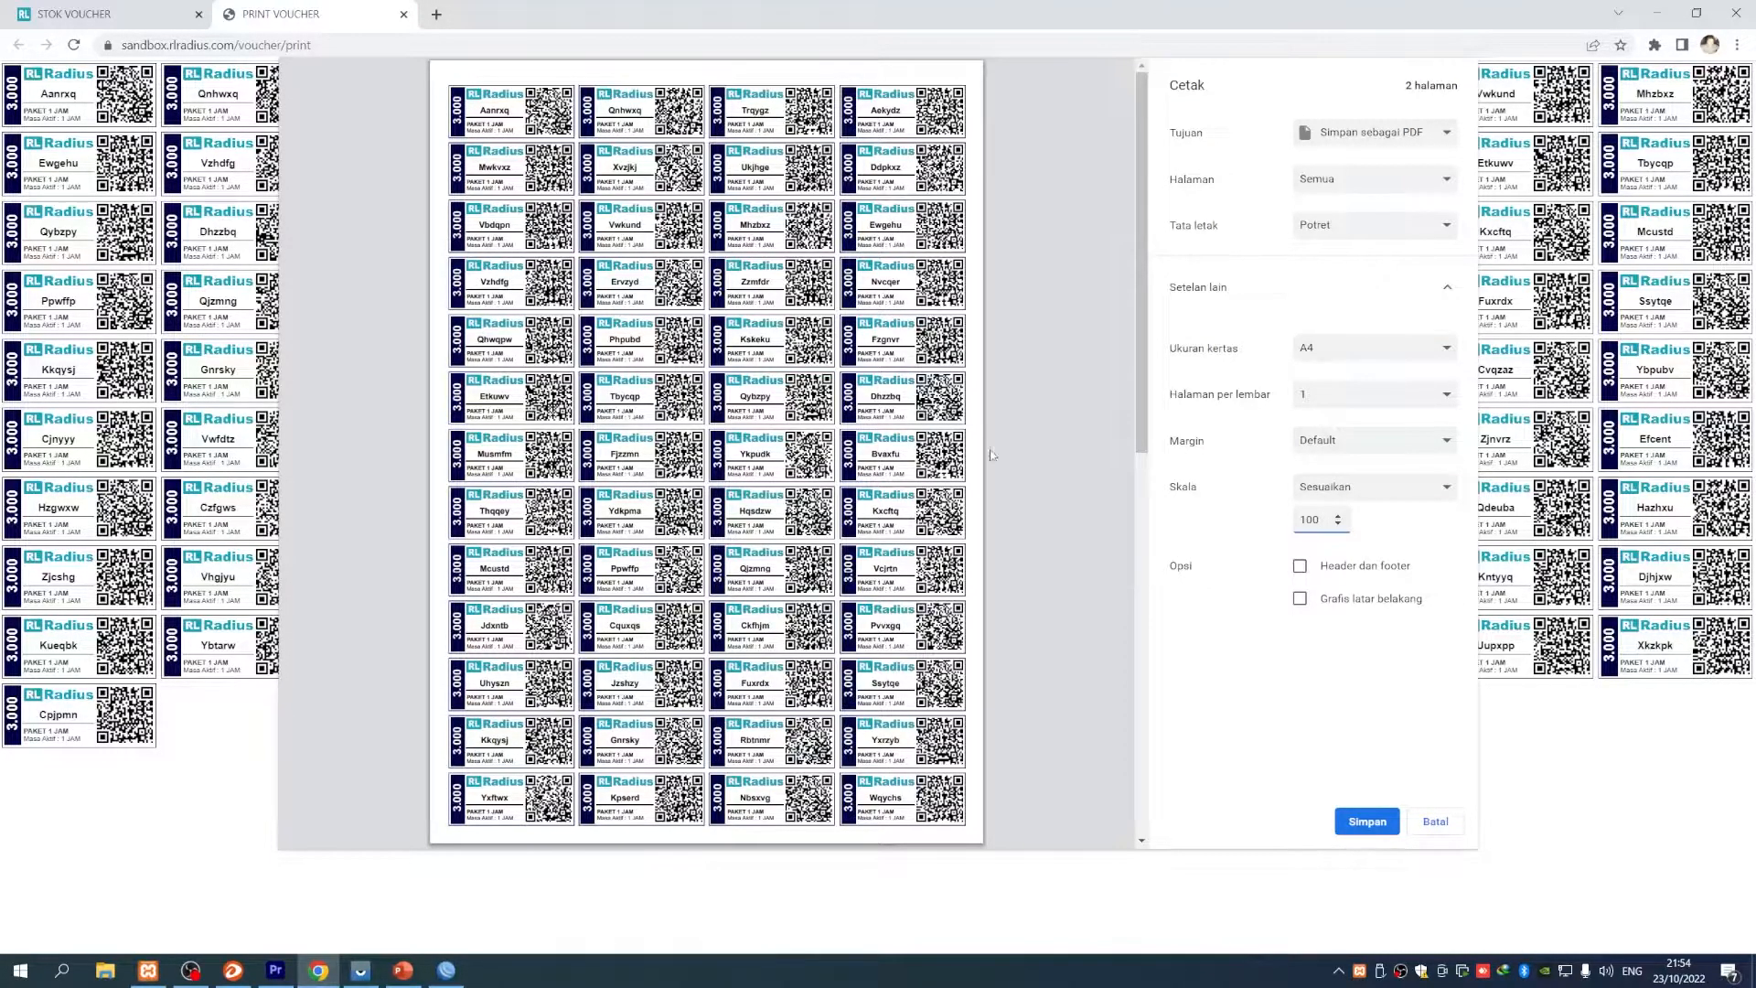
double_click(1309, 520)
type("70")
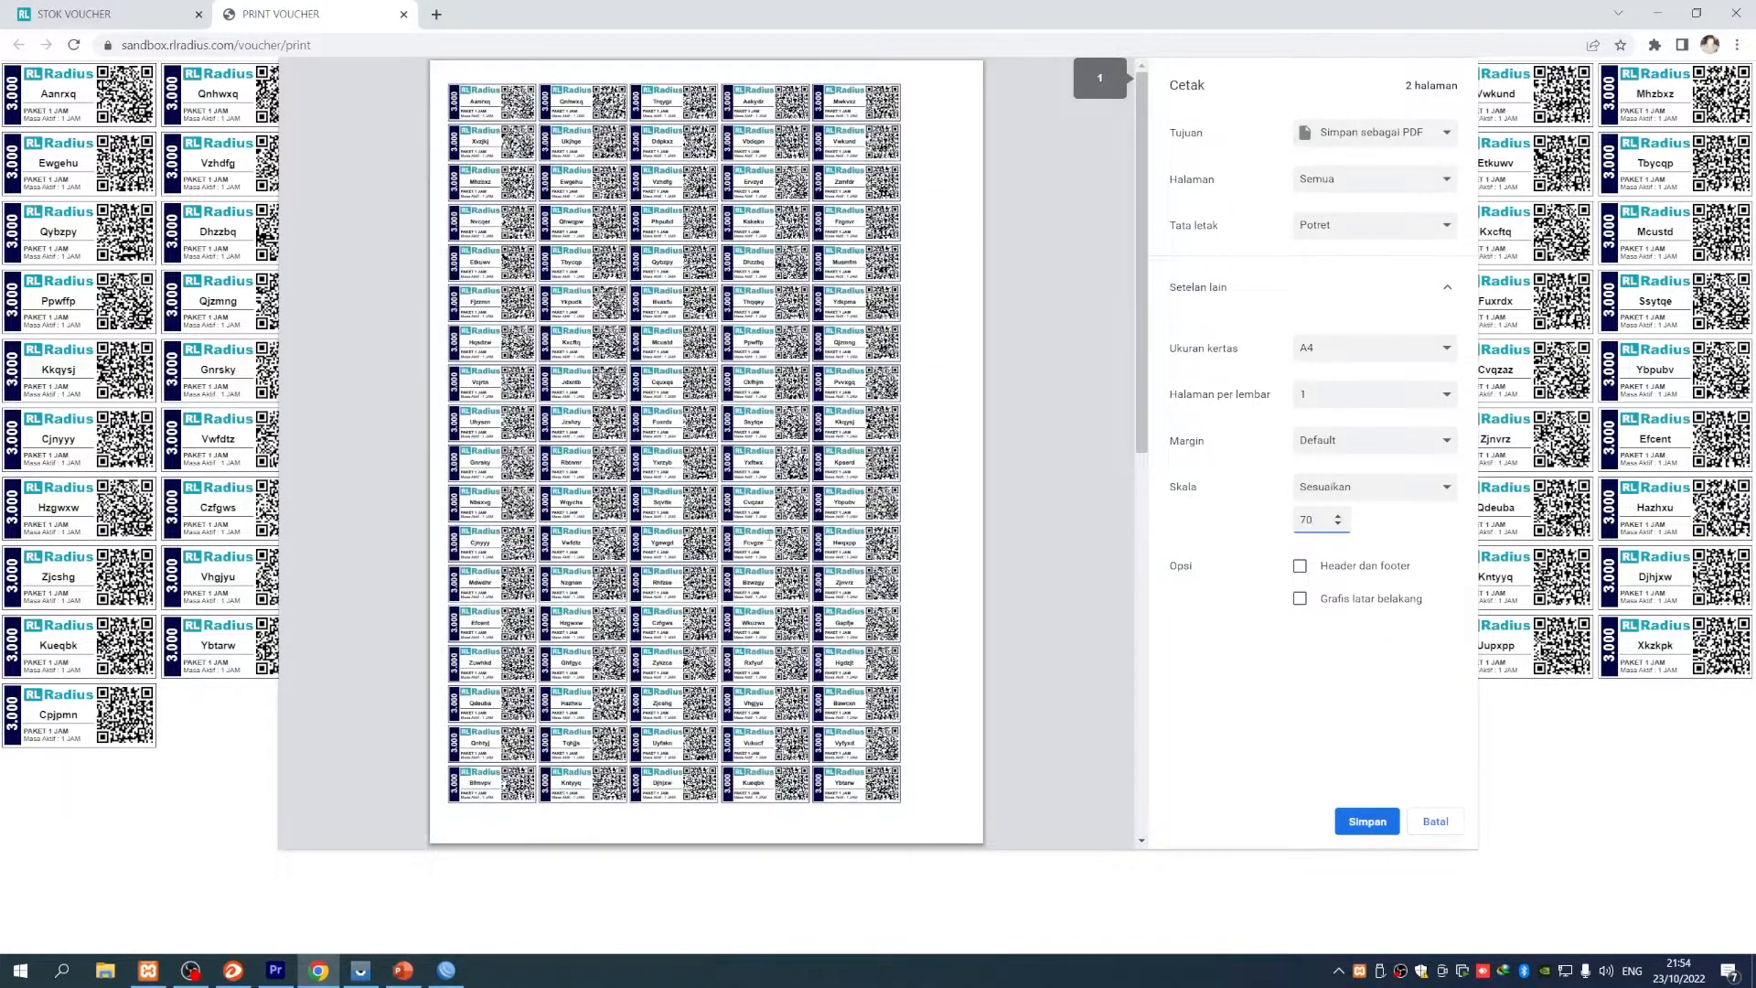
double_click(1292, 521)
type("6")
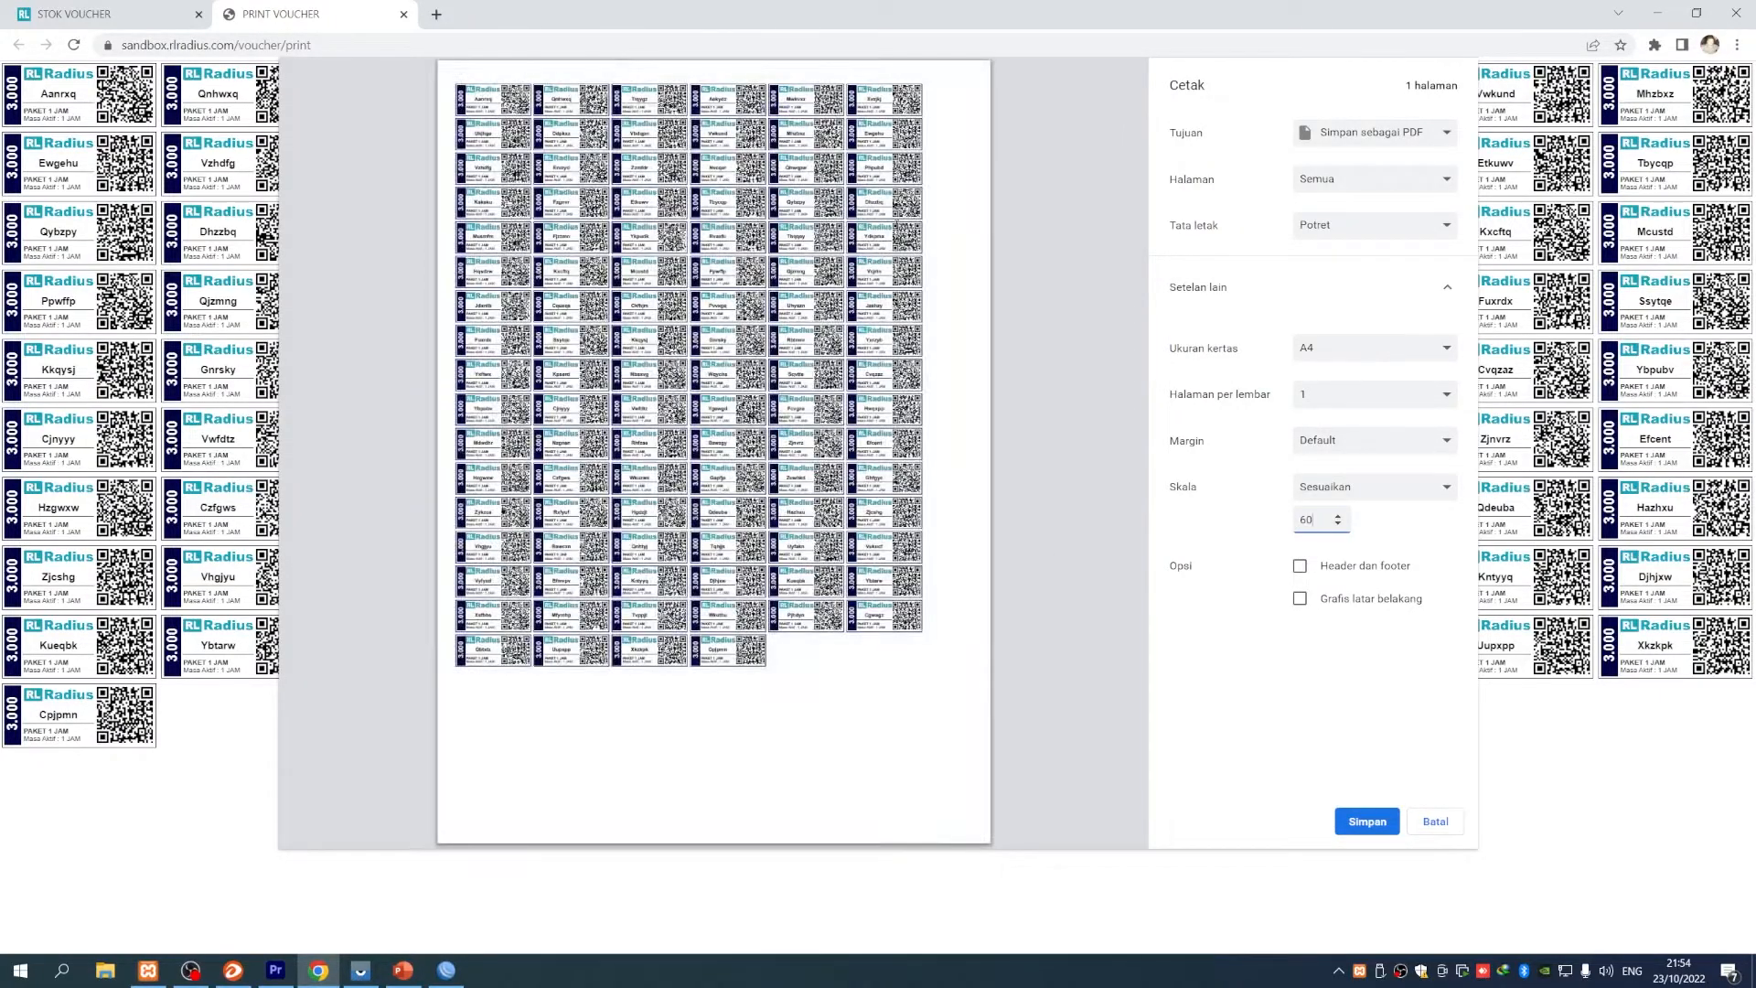
left_click_drag(1316, 525, 1288, 531)
type("100")
scroll(776, 489, "down", 5)
scroll(775, 489, "up", 5)
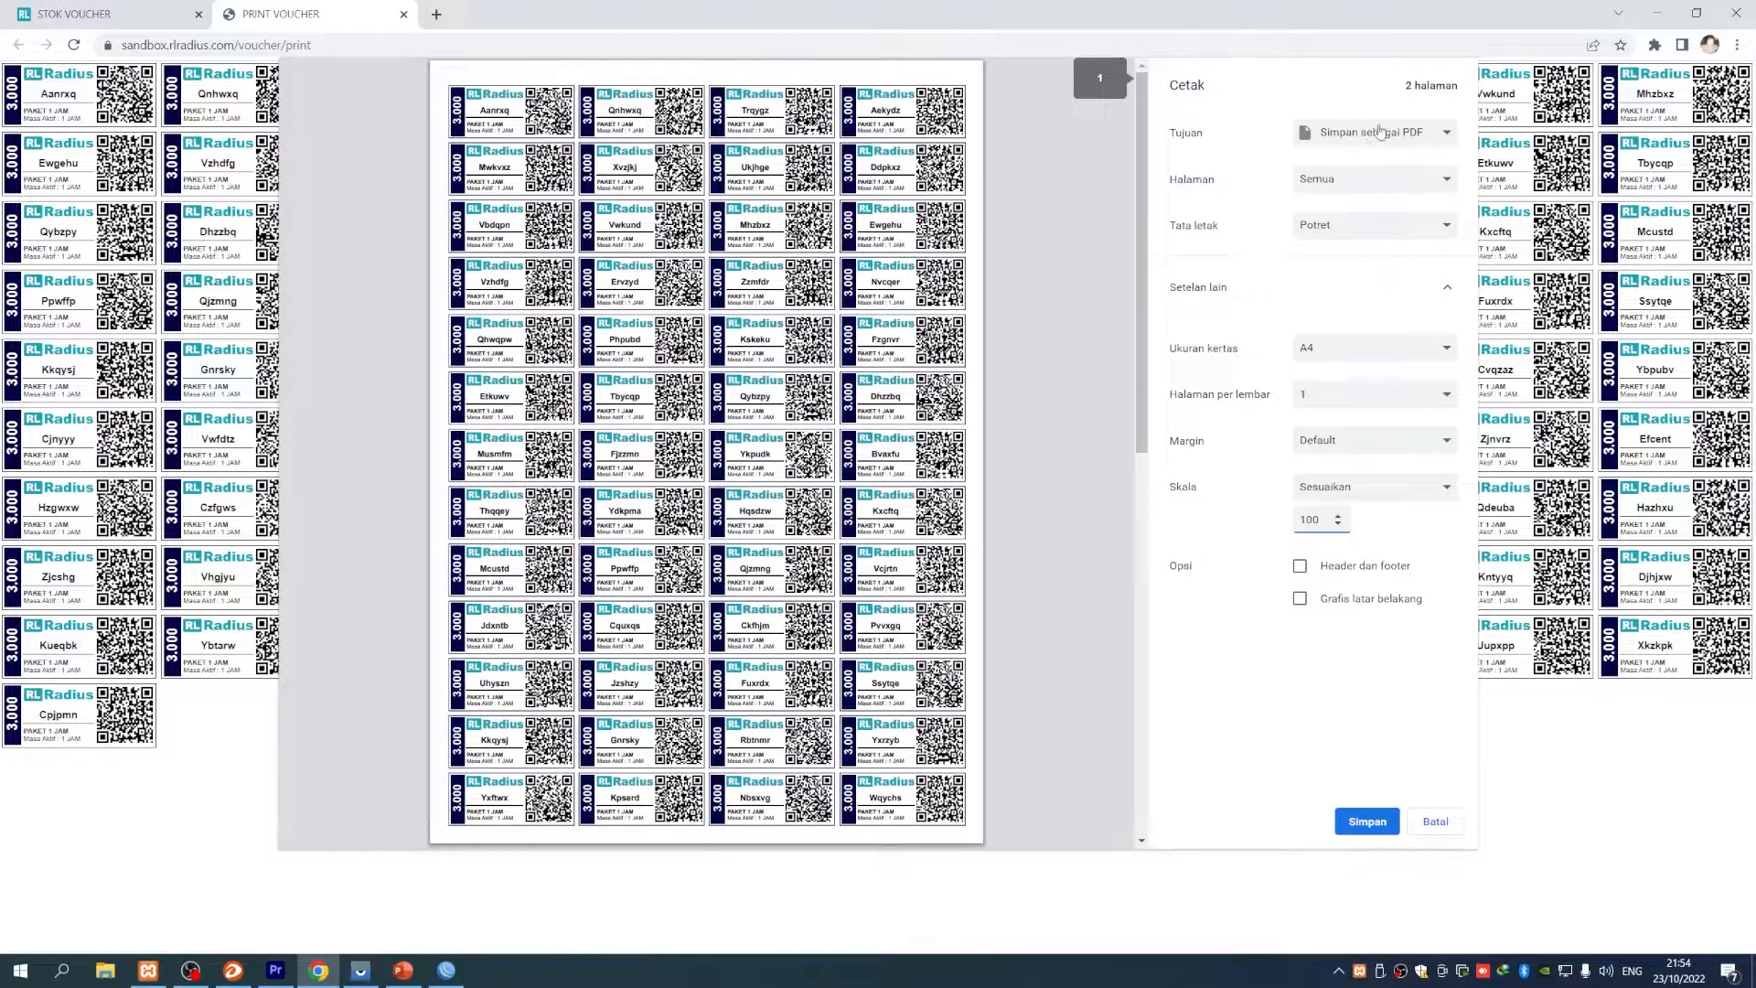
- Keep Save as PDF as the destination and save the voucher sheets
left_click(1375, 134)
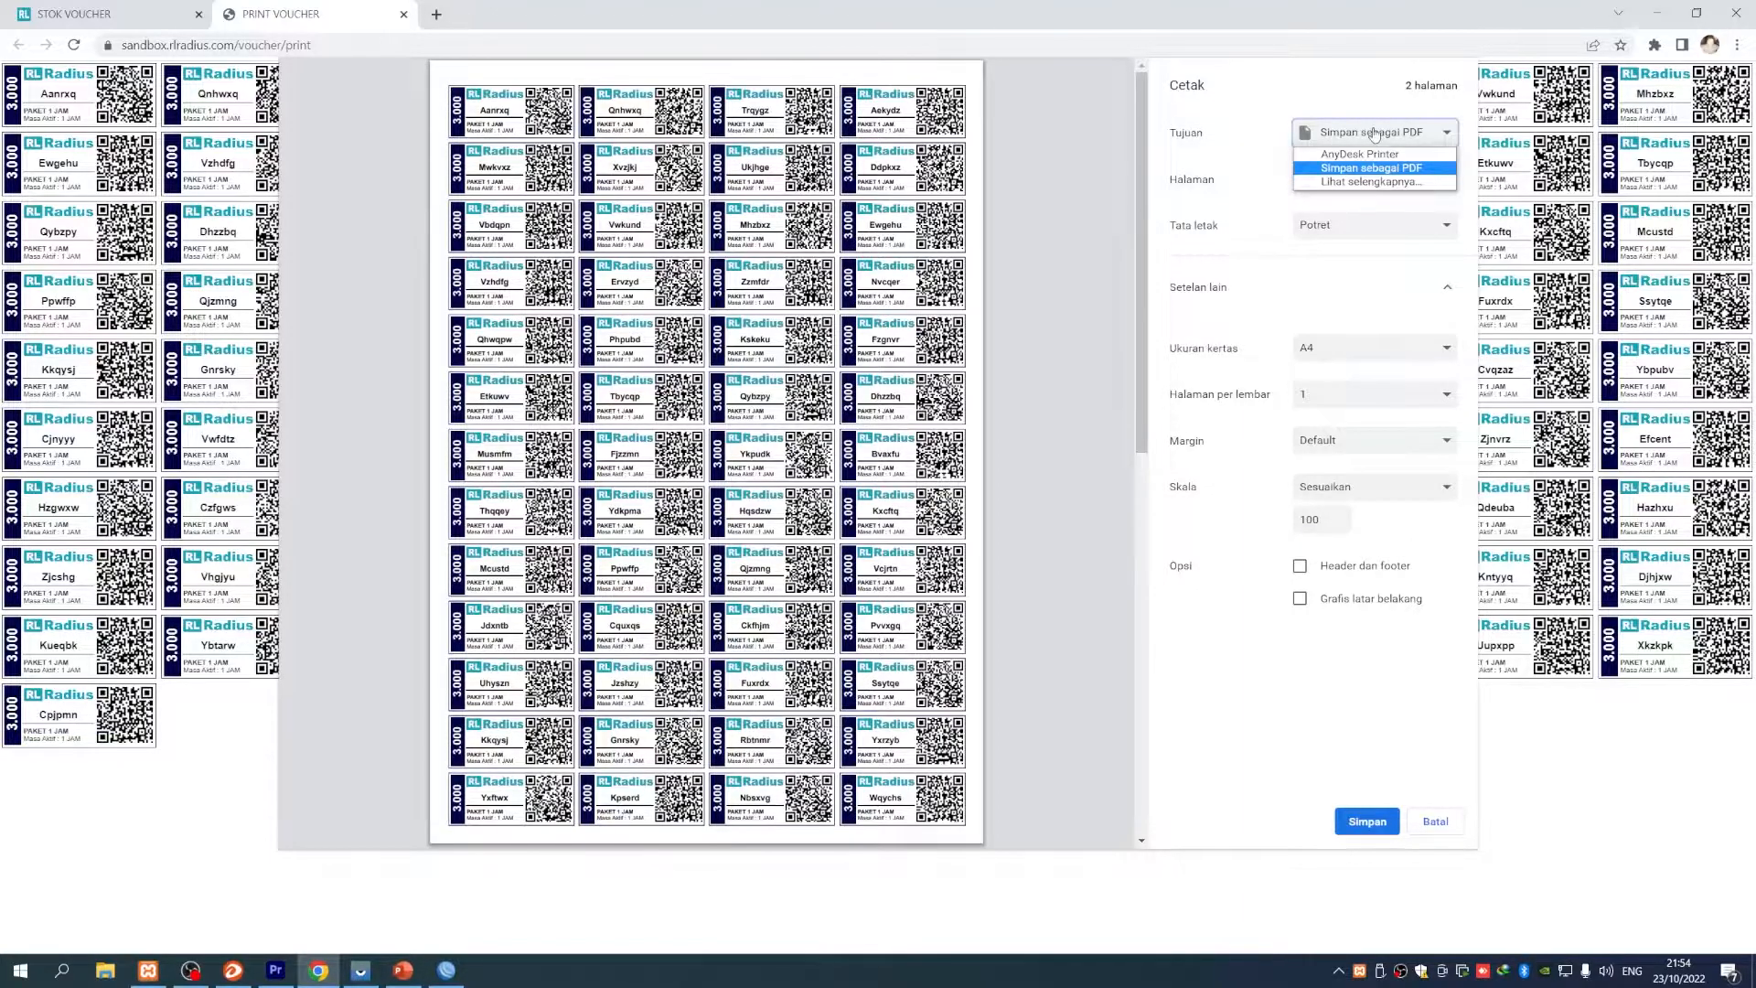
left_click(1374, 134)
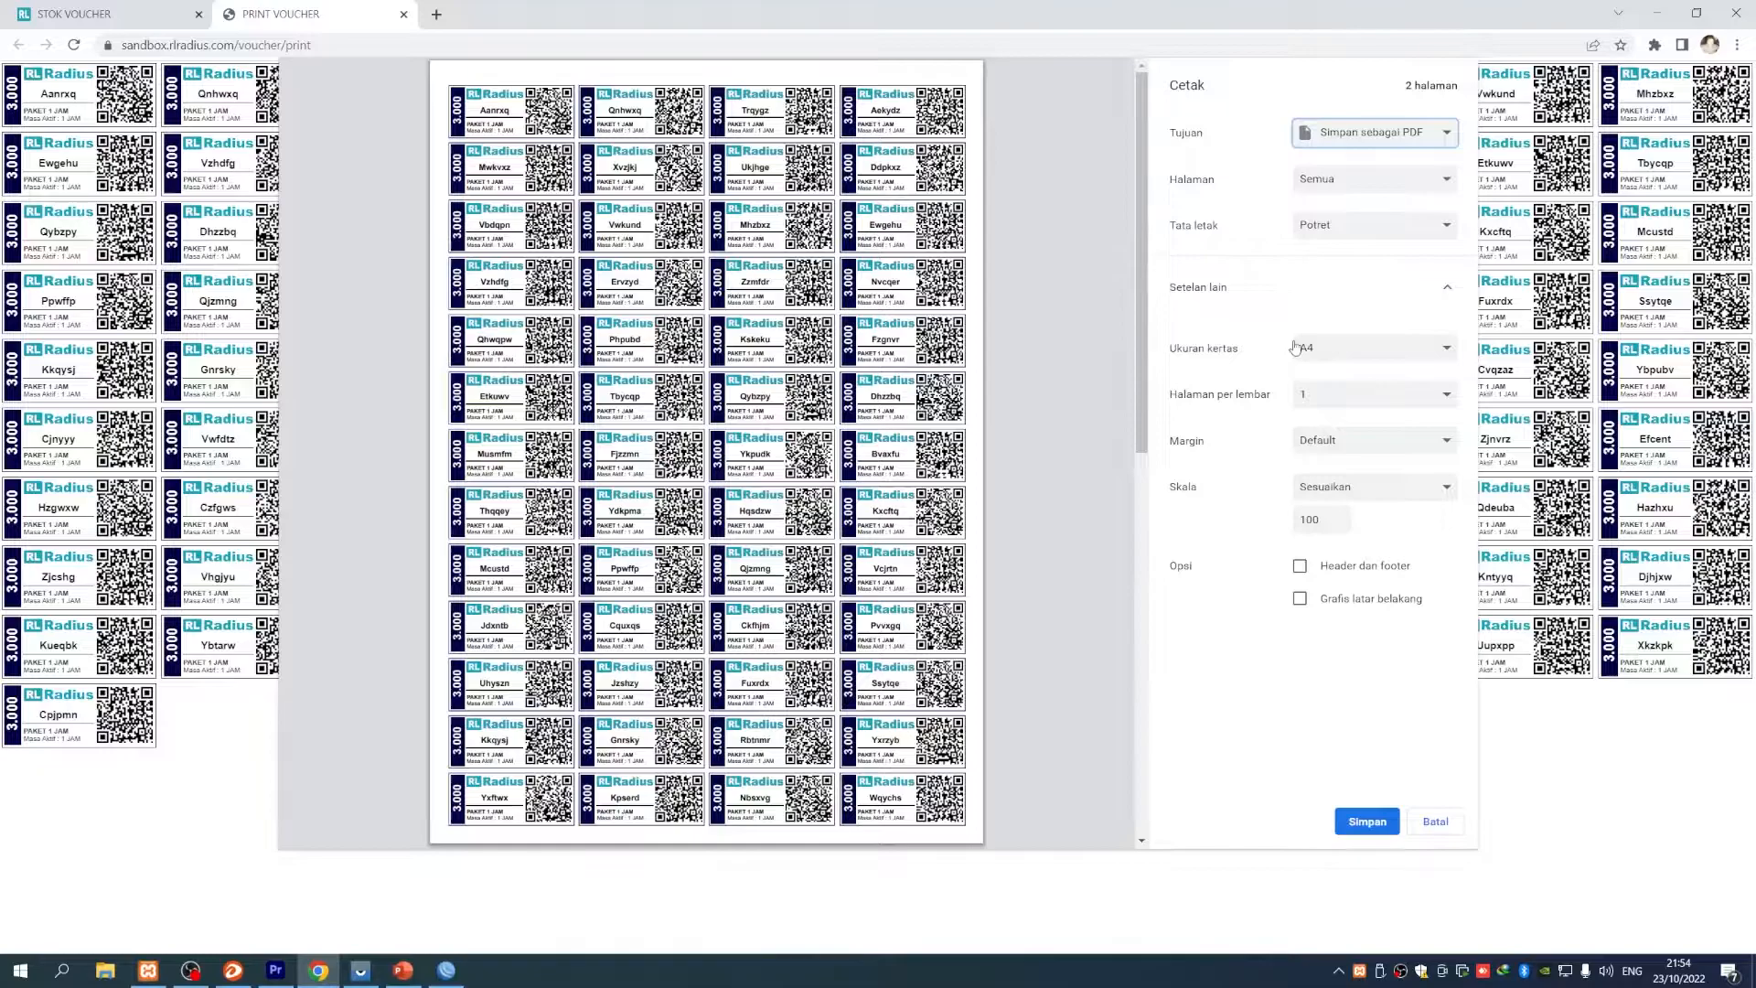
left_click(1355, 133)
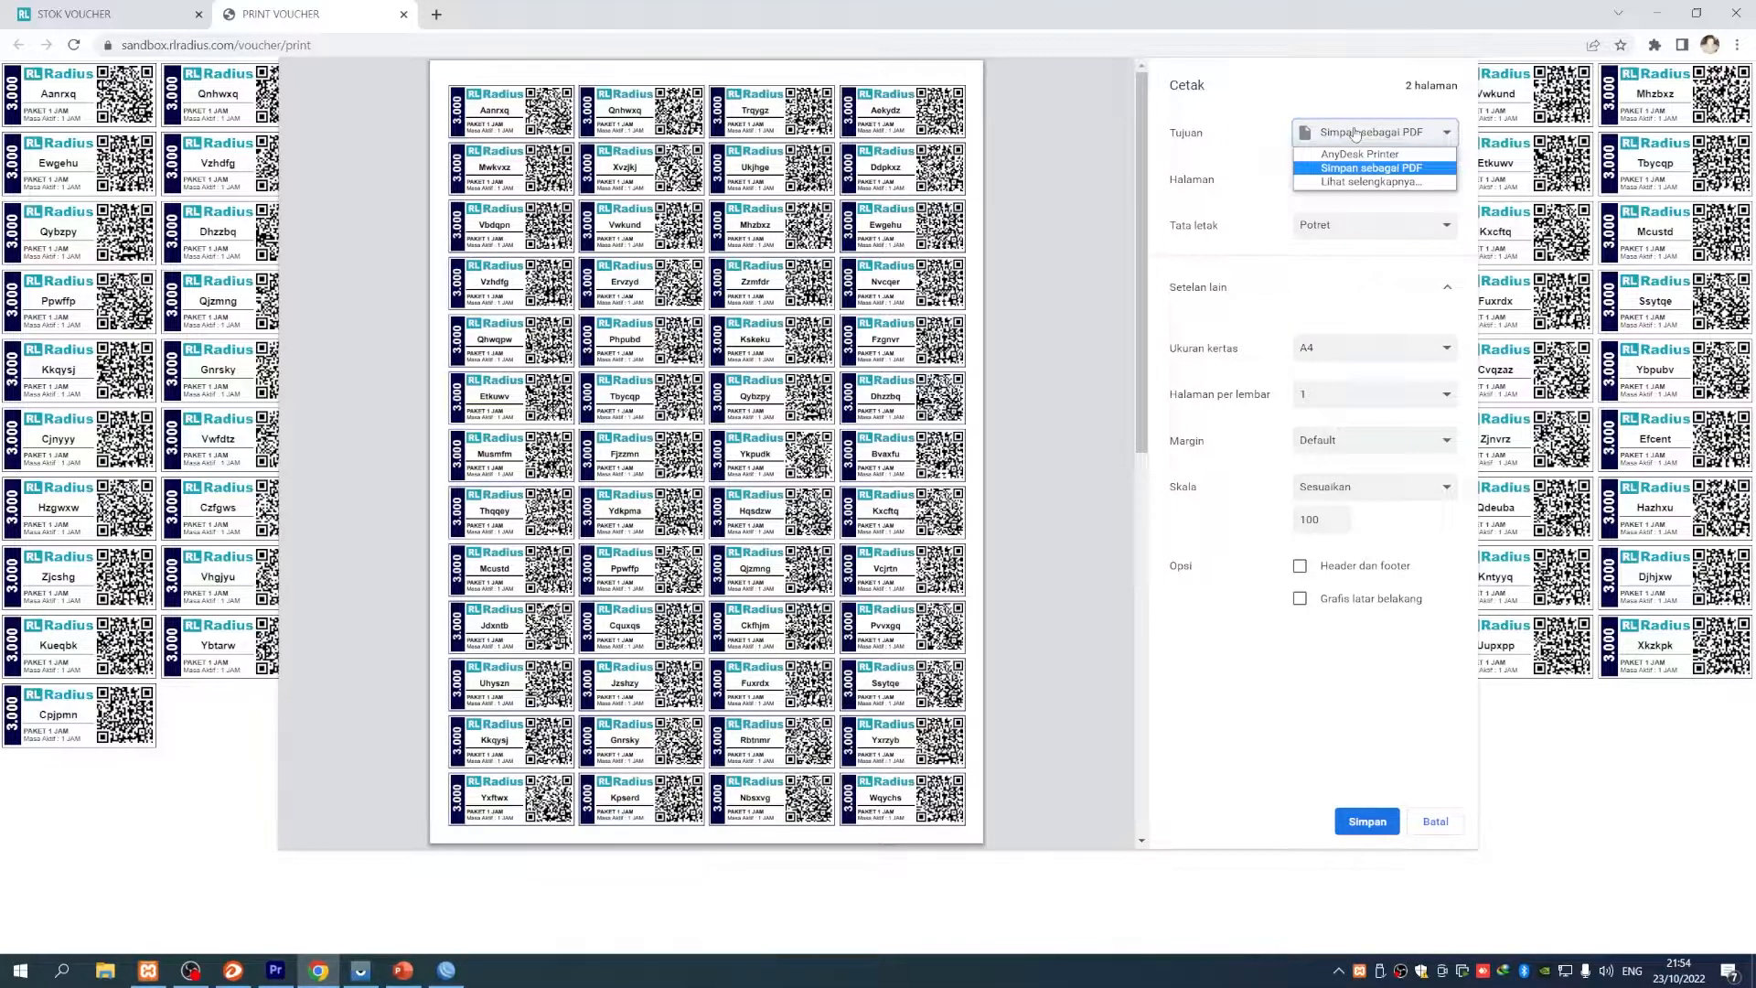
left_click(1355, 133)
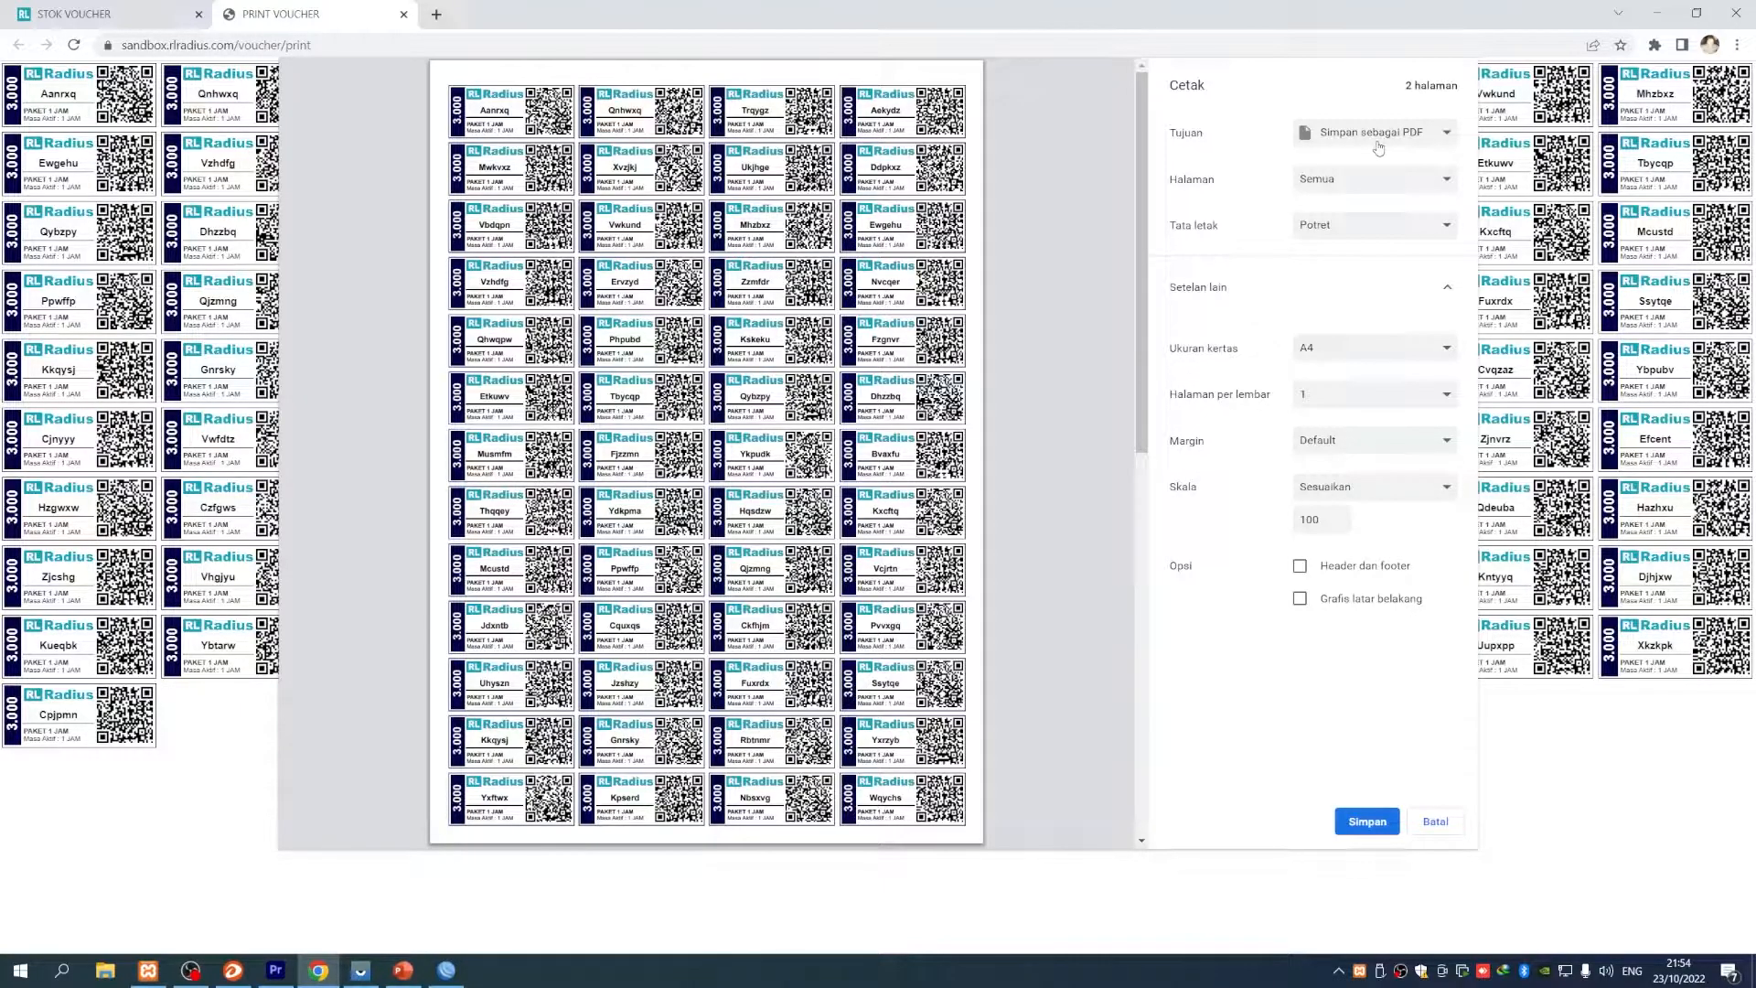
left_click(1358, 822)
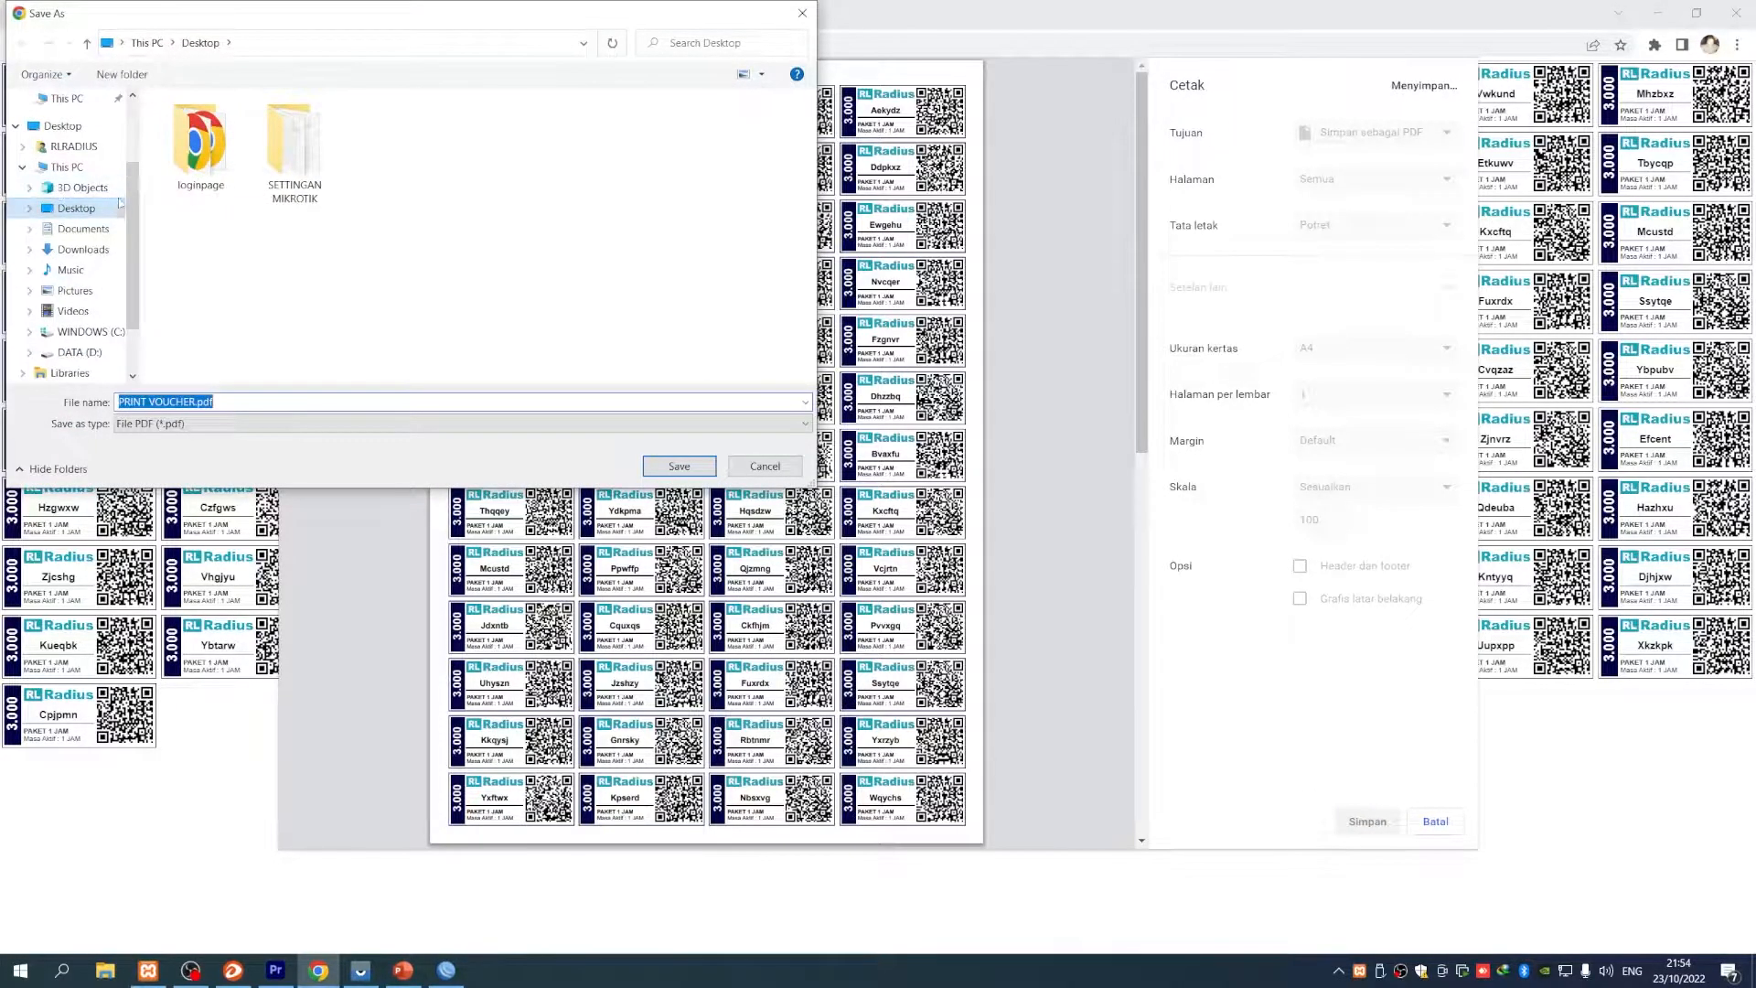
- Create a new folder named Voucher on the Desktop and open it
scroll(137, 195, "up", 5)
right_click(384, 260)
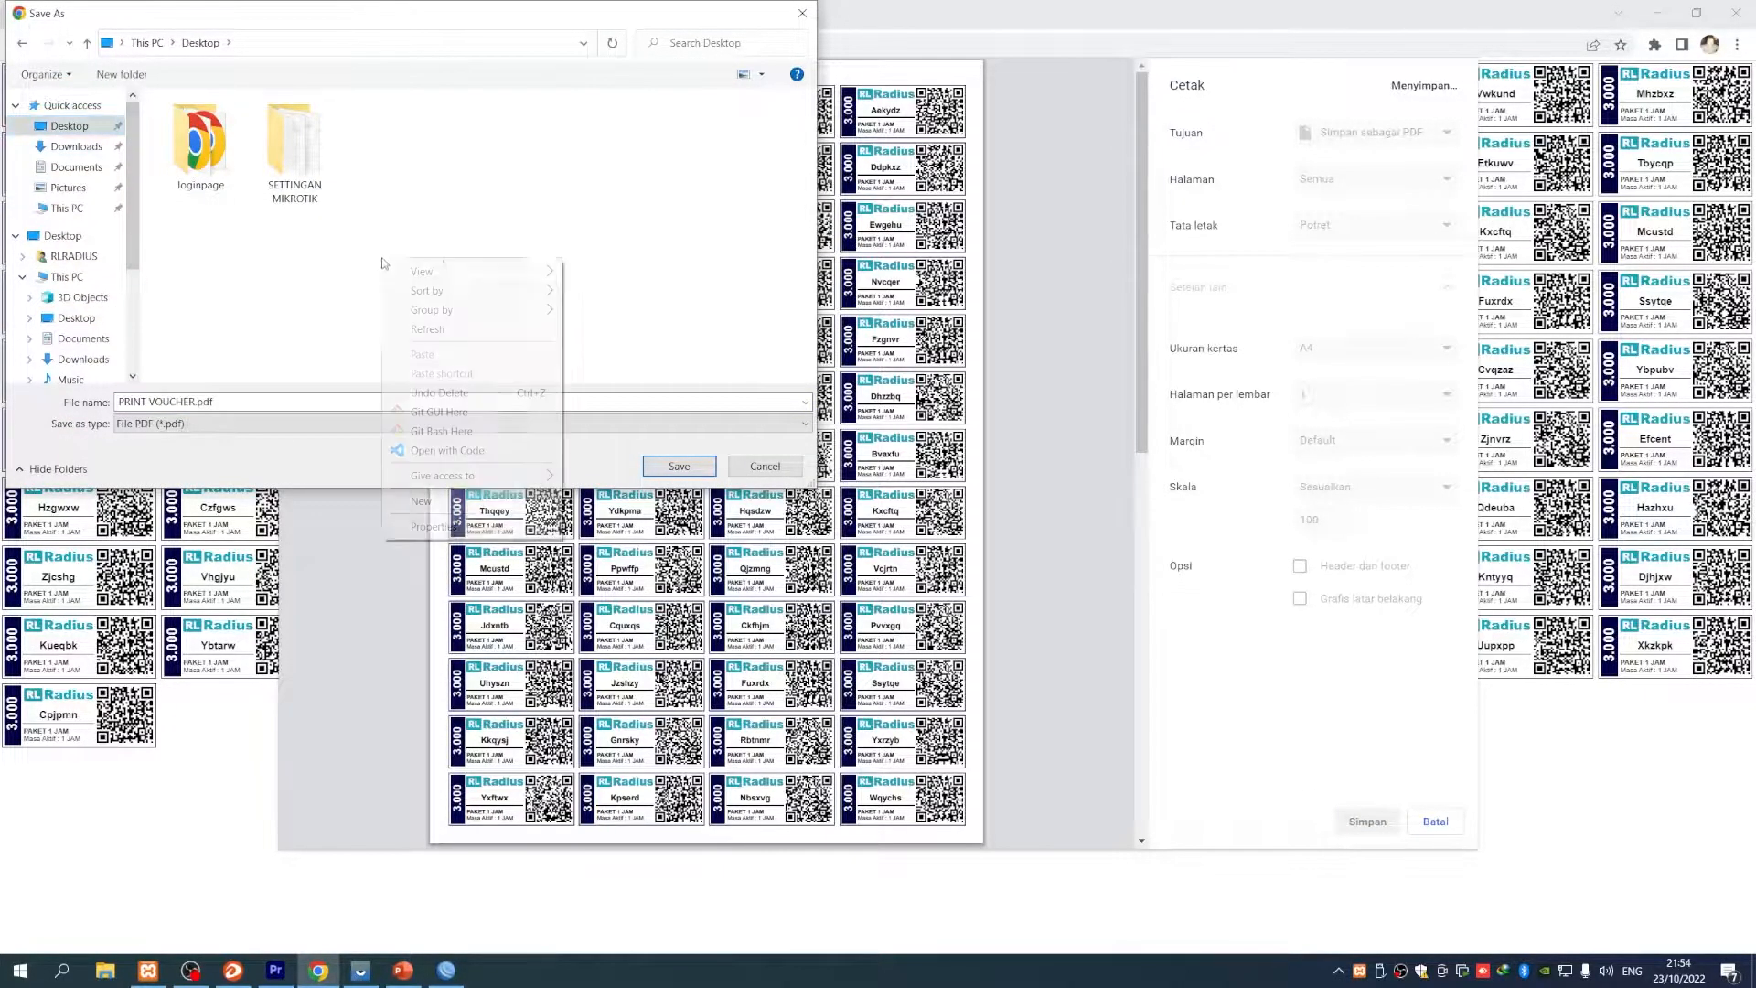
mouse_move(422, 500)
left_click(599, 501)
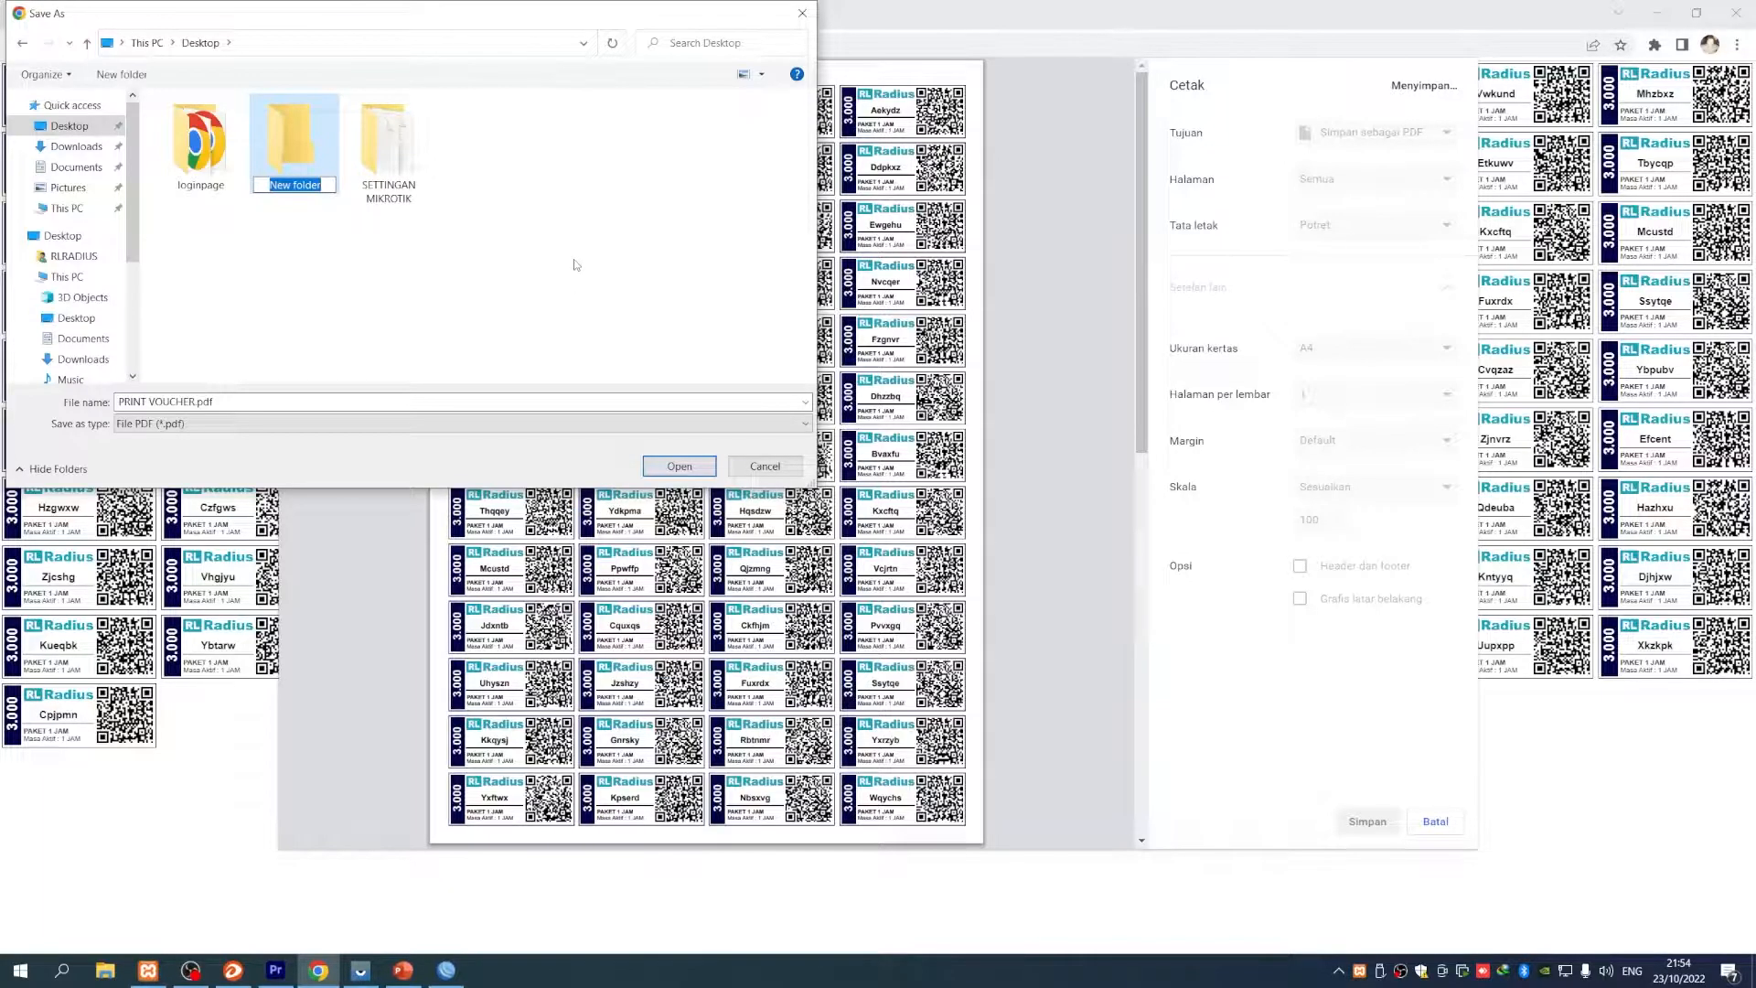
type("Voucher")
left_click(453, 355)
double_click(388, 147)
- Save the voucher sheet as Paket 1 jam.pdf in the Voucher folder
left_click(214, 401)
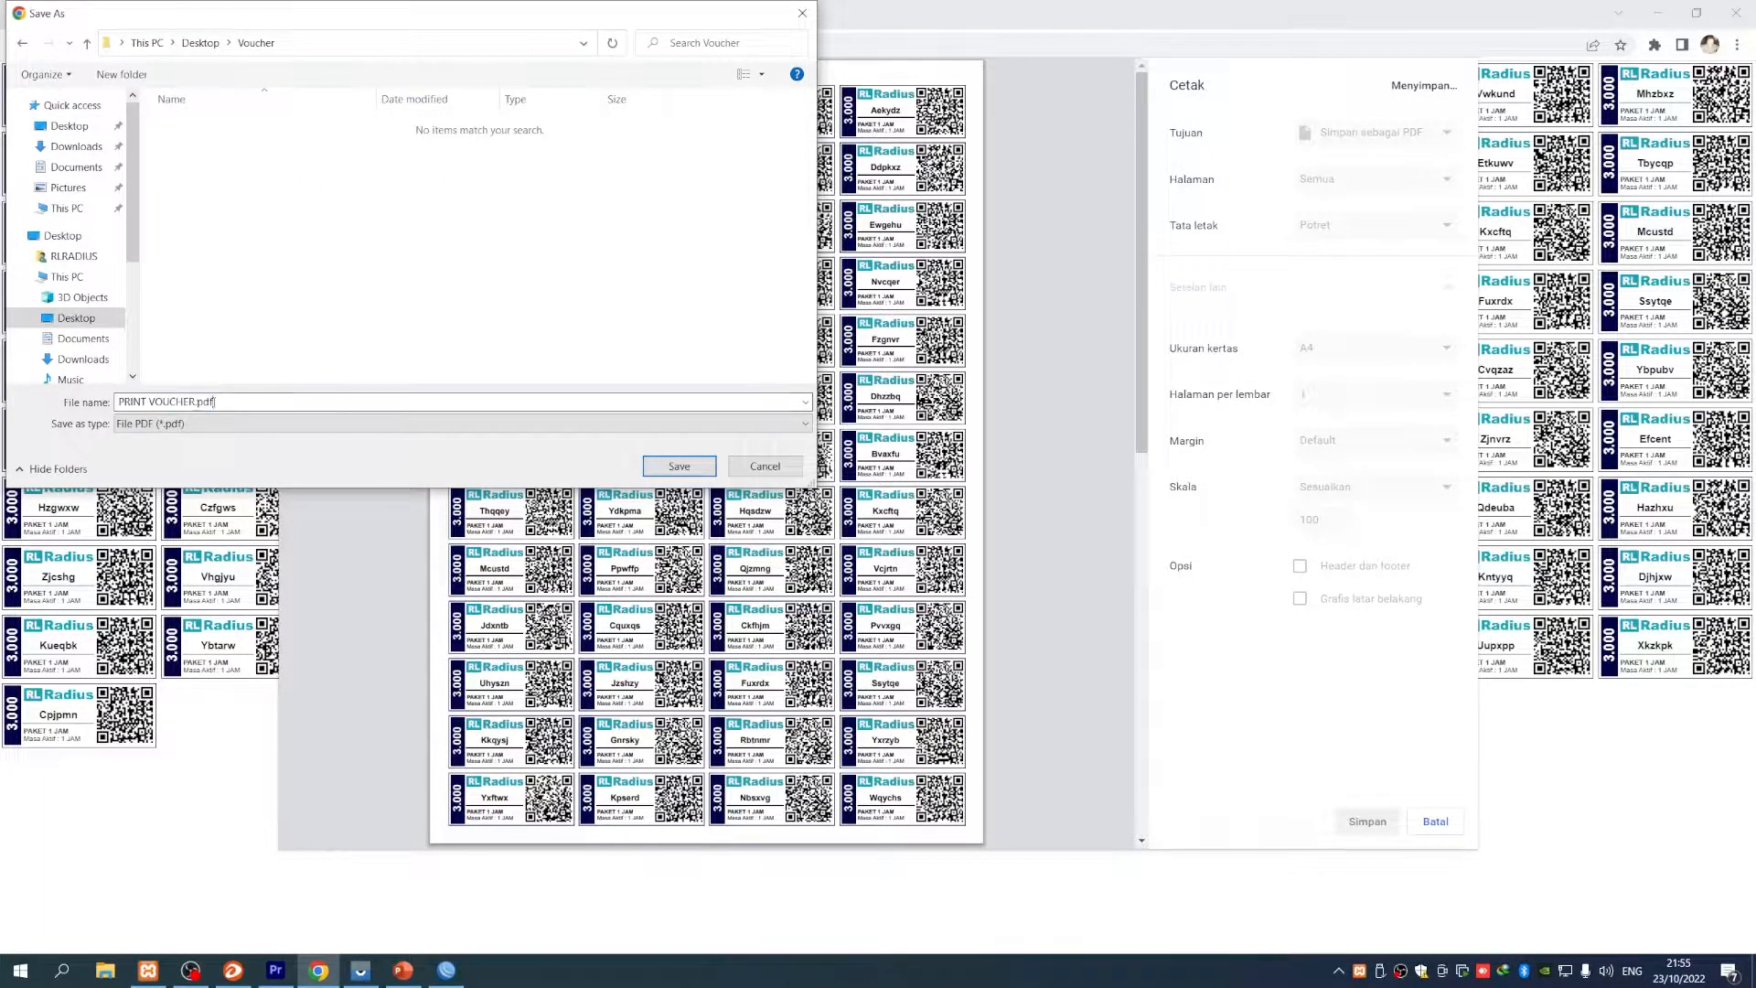
key("shift+Home")
key("BackSpace")
type("Paket 1 a")
key("BackSpace")
type("jam")
left_click(677, 470)
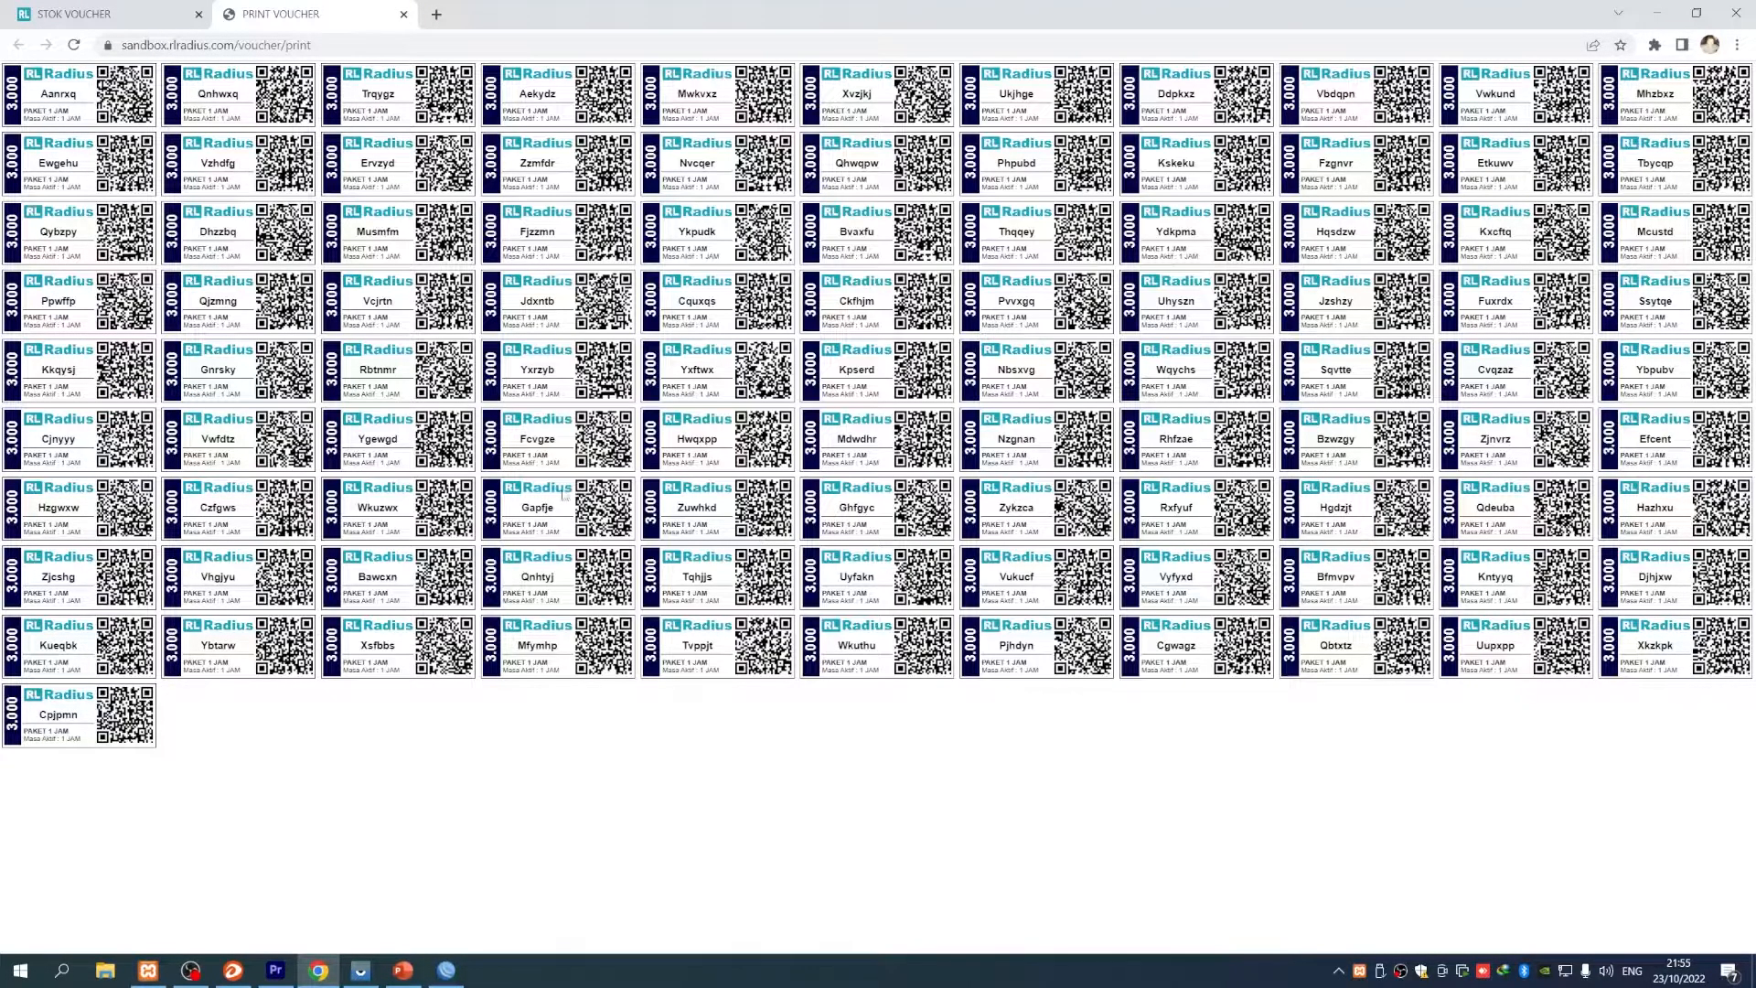
- Close the PRINT VOUCHER tab and Print Voucher dialog, then open Rekap voucher for the PAKET 1 JAM batch
left_click(403, 14)
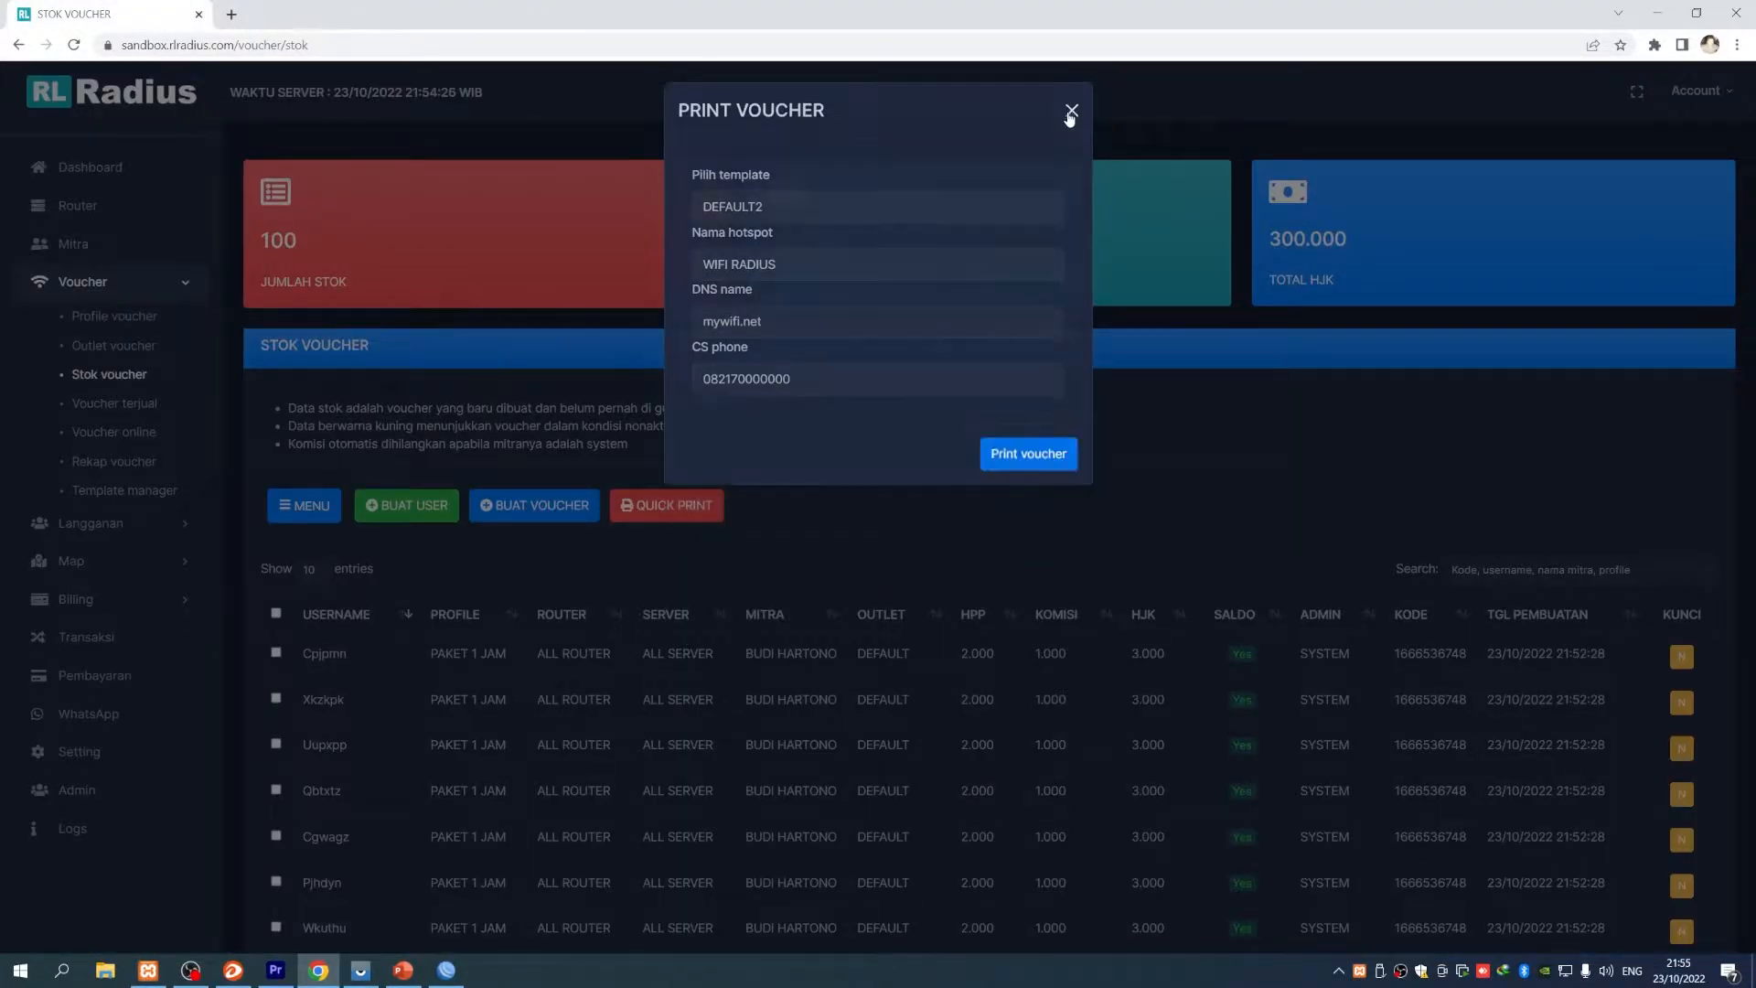
left_click(1070, 115)
scroll(674, 705, "down", 3)
scroll(678, 707, "up", 1)
scroll(678, 706, "up", 1)
scroll(678, 706, "down", 2)
scroll(677, 707, "up", 1)
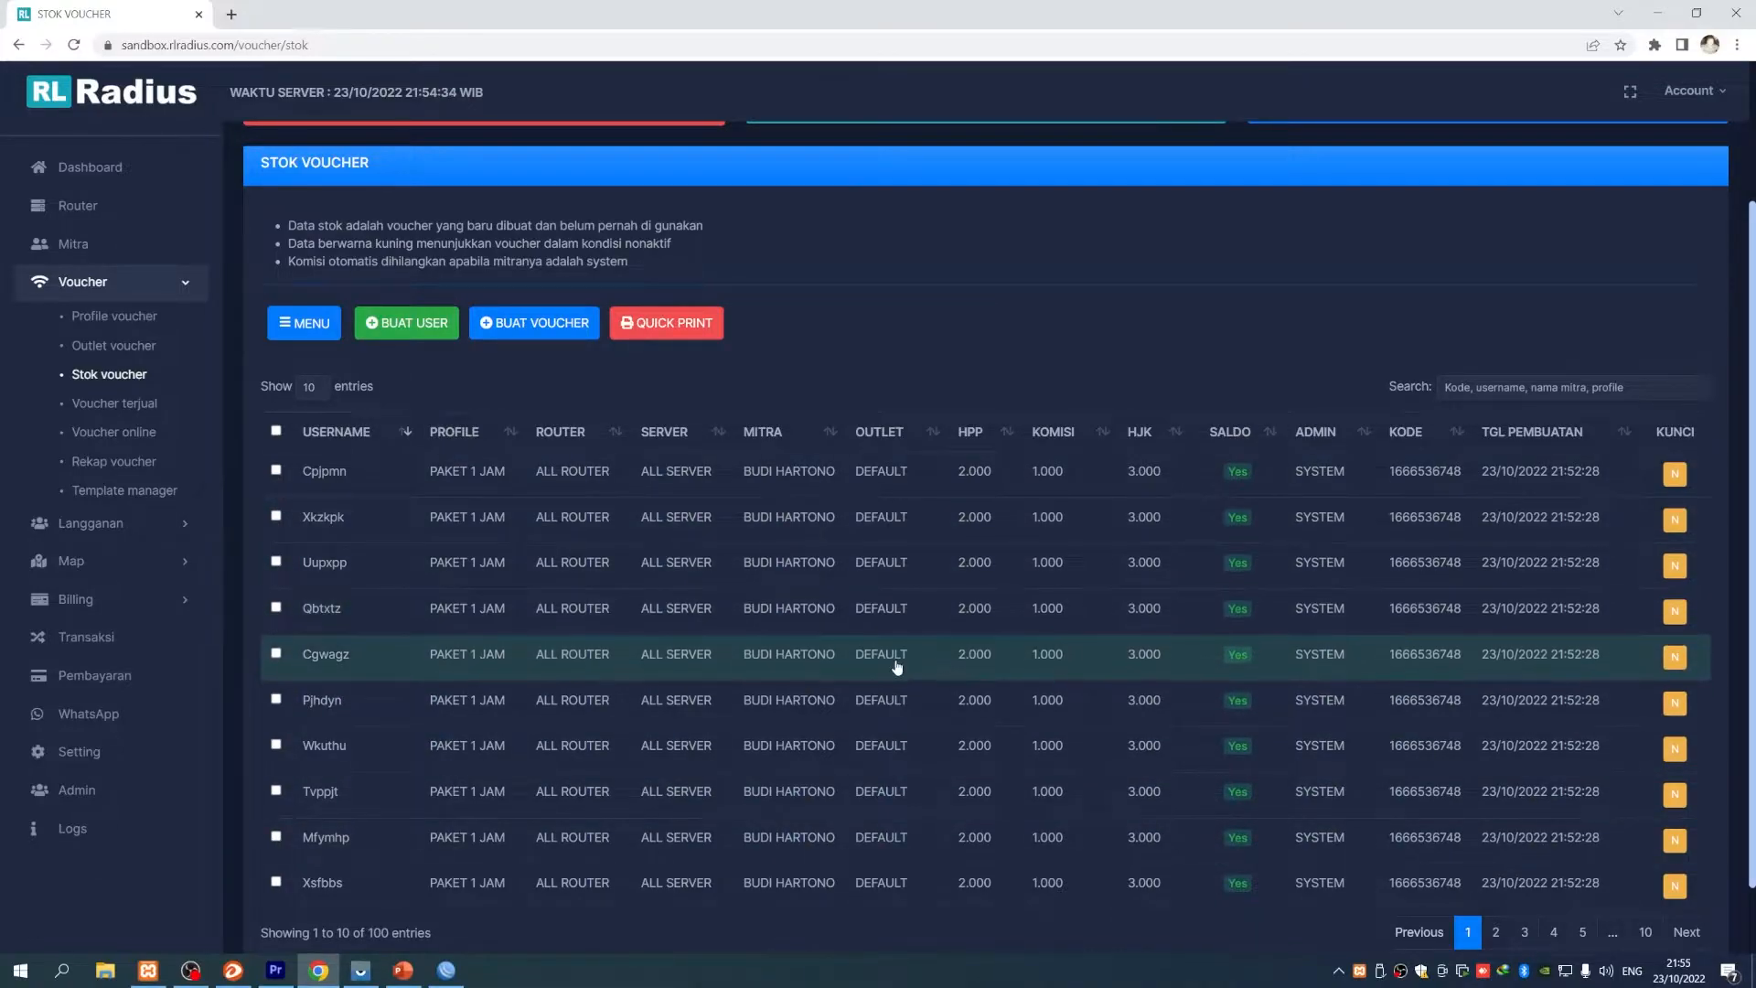
scroll(897, 665, "up", 1)
scroll(896, 634, "down", 1)
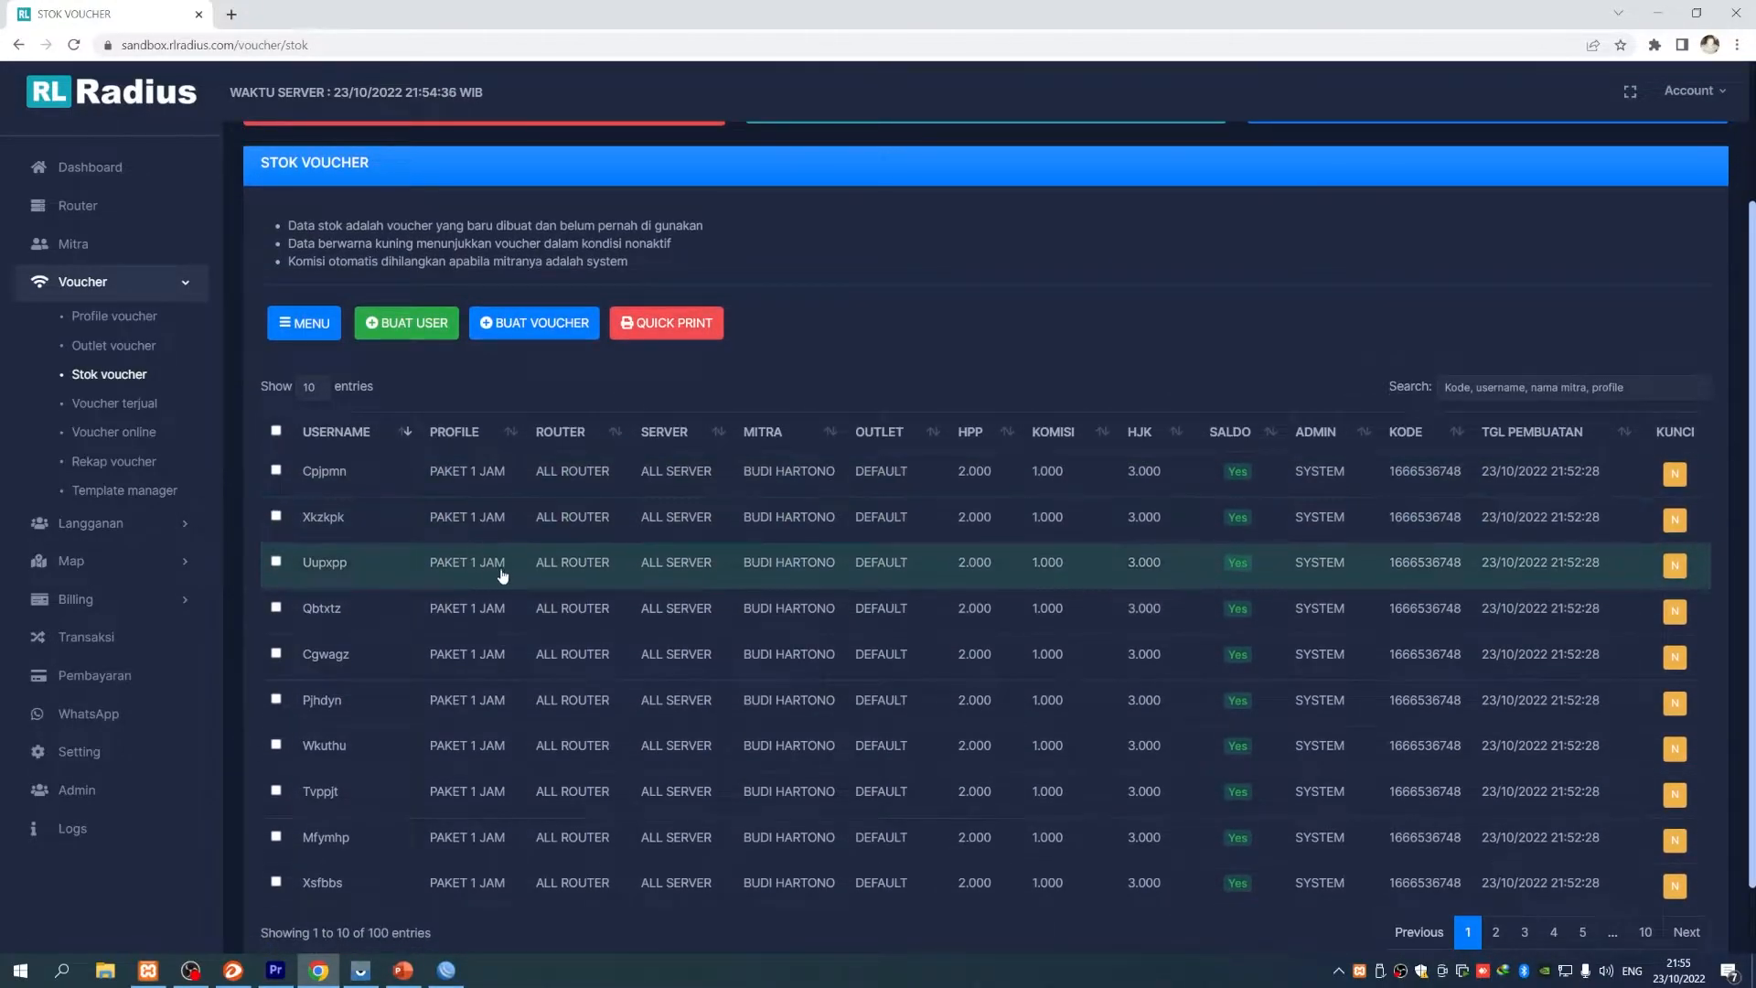
scroll(512, 586, "up", 2)
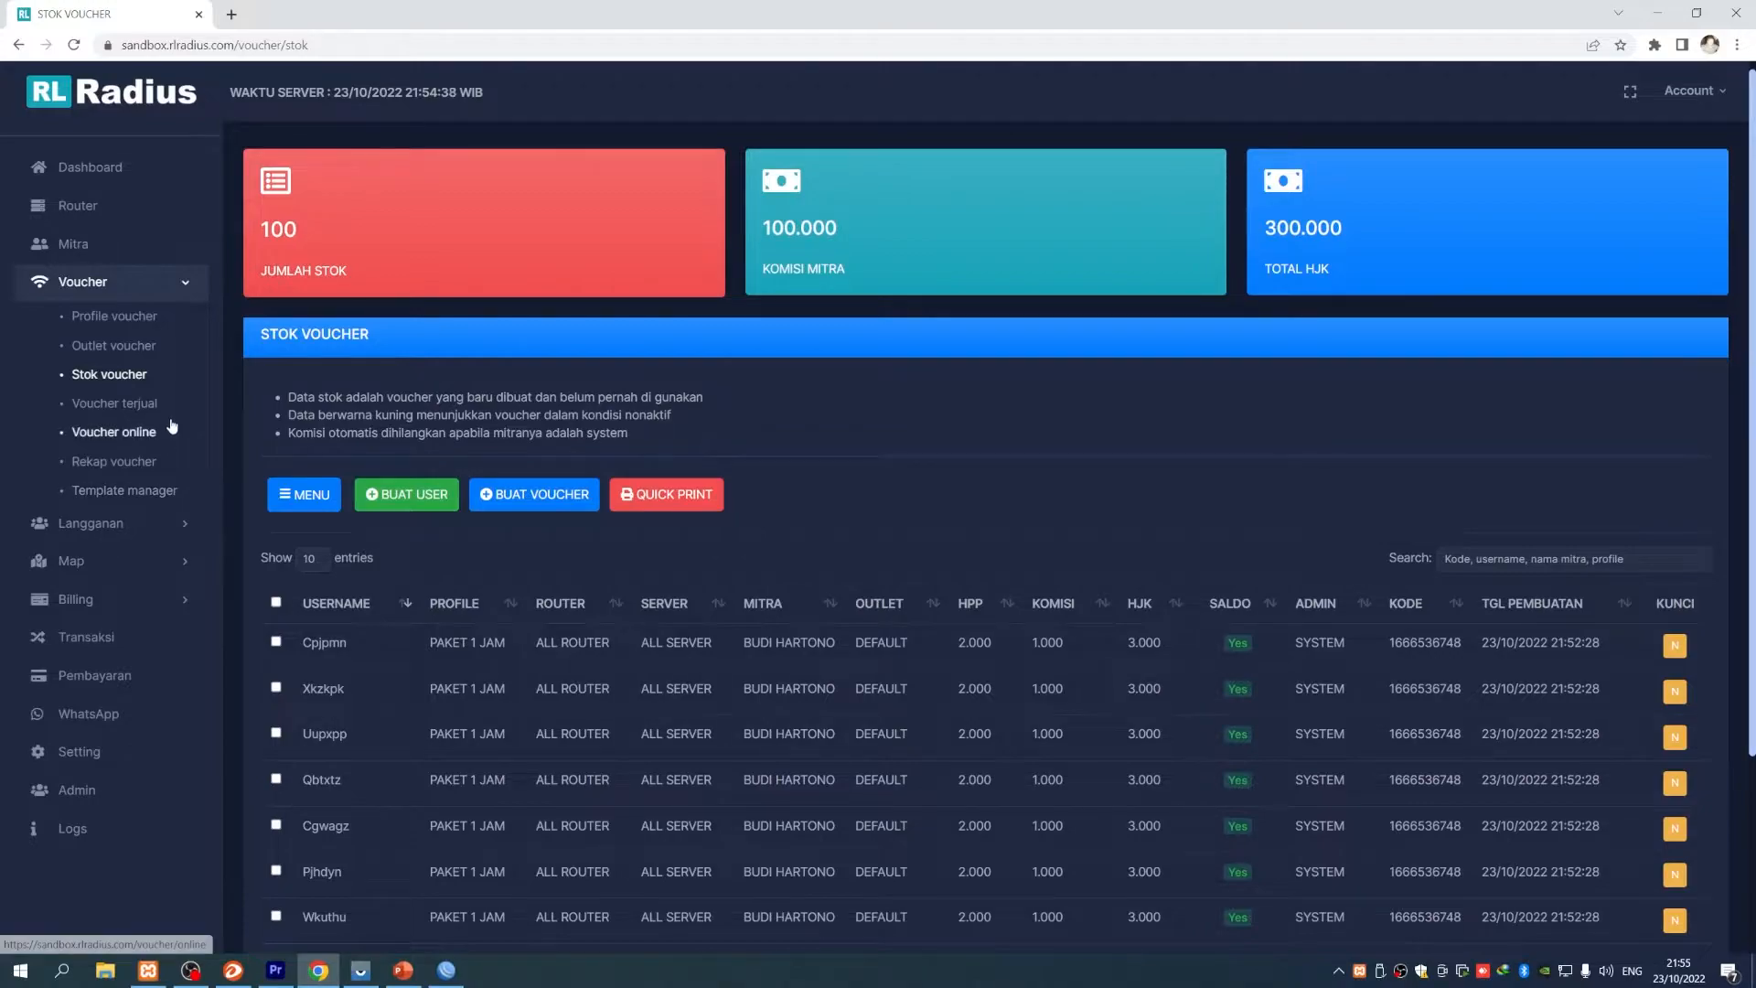
left_click(105, 467)
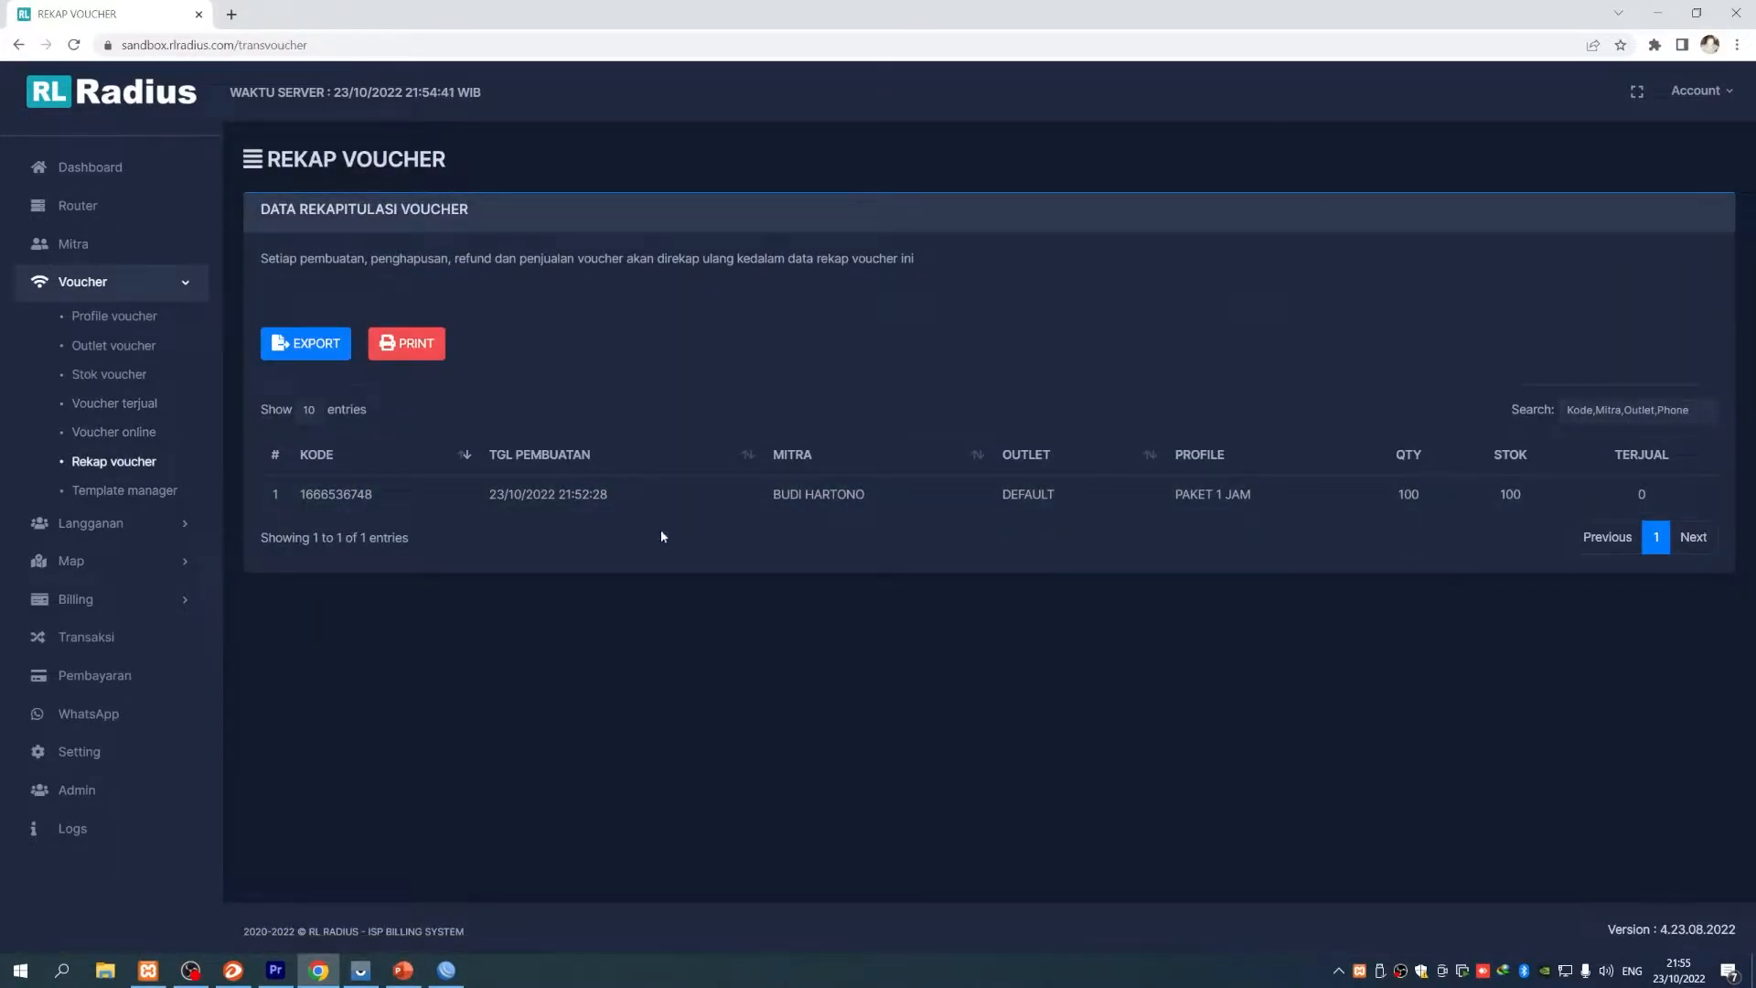
left_click(403, 970)
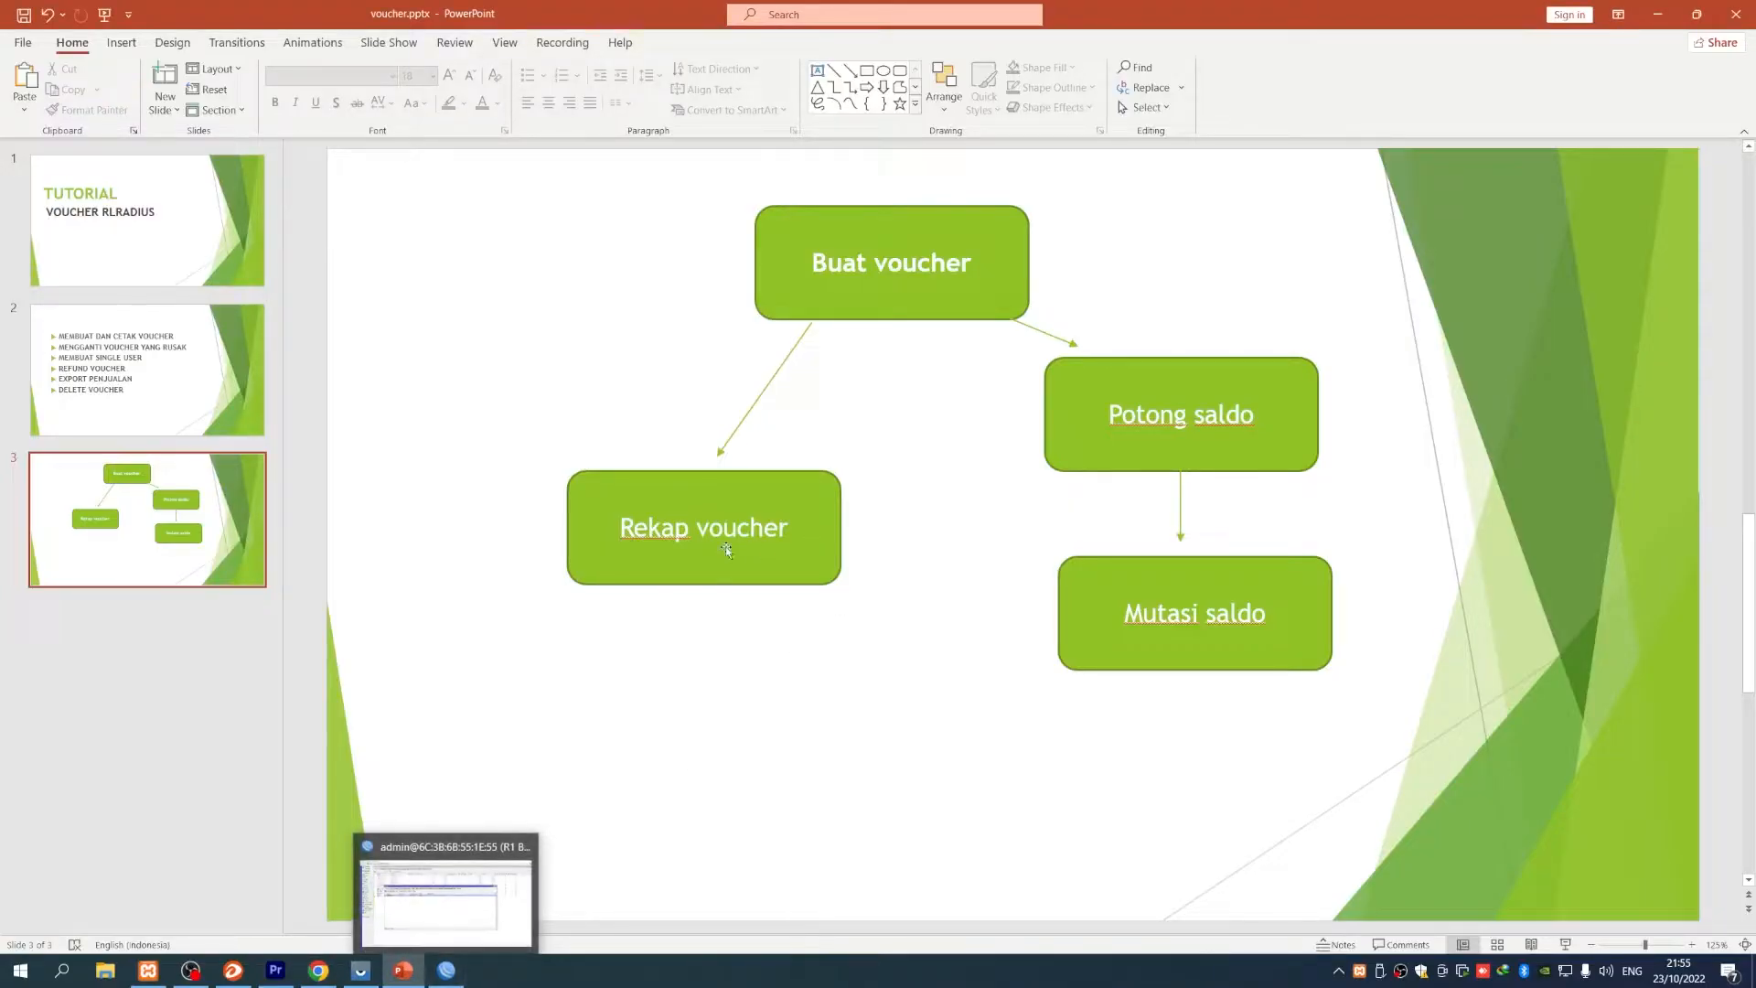
left_click(661, 540)
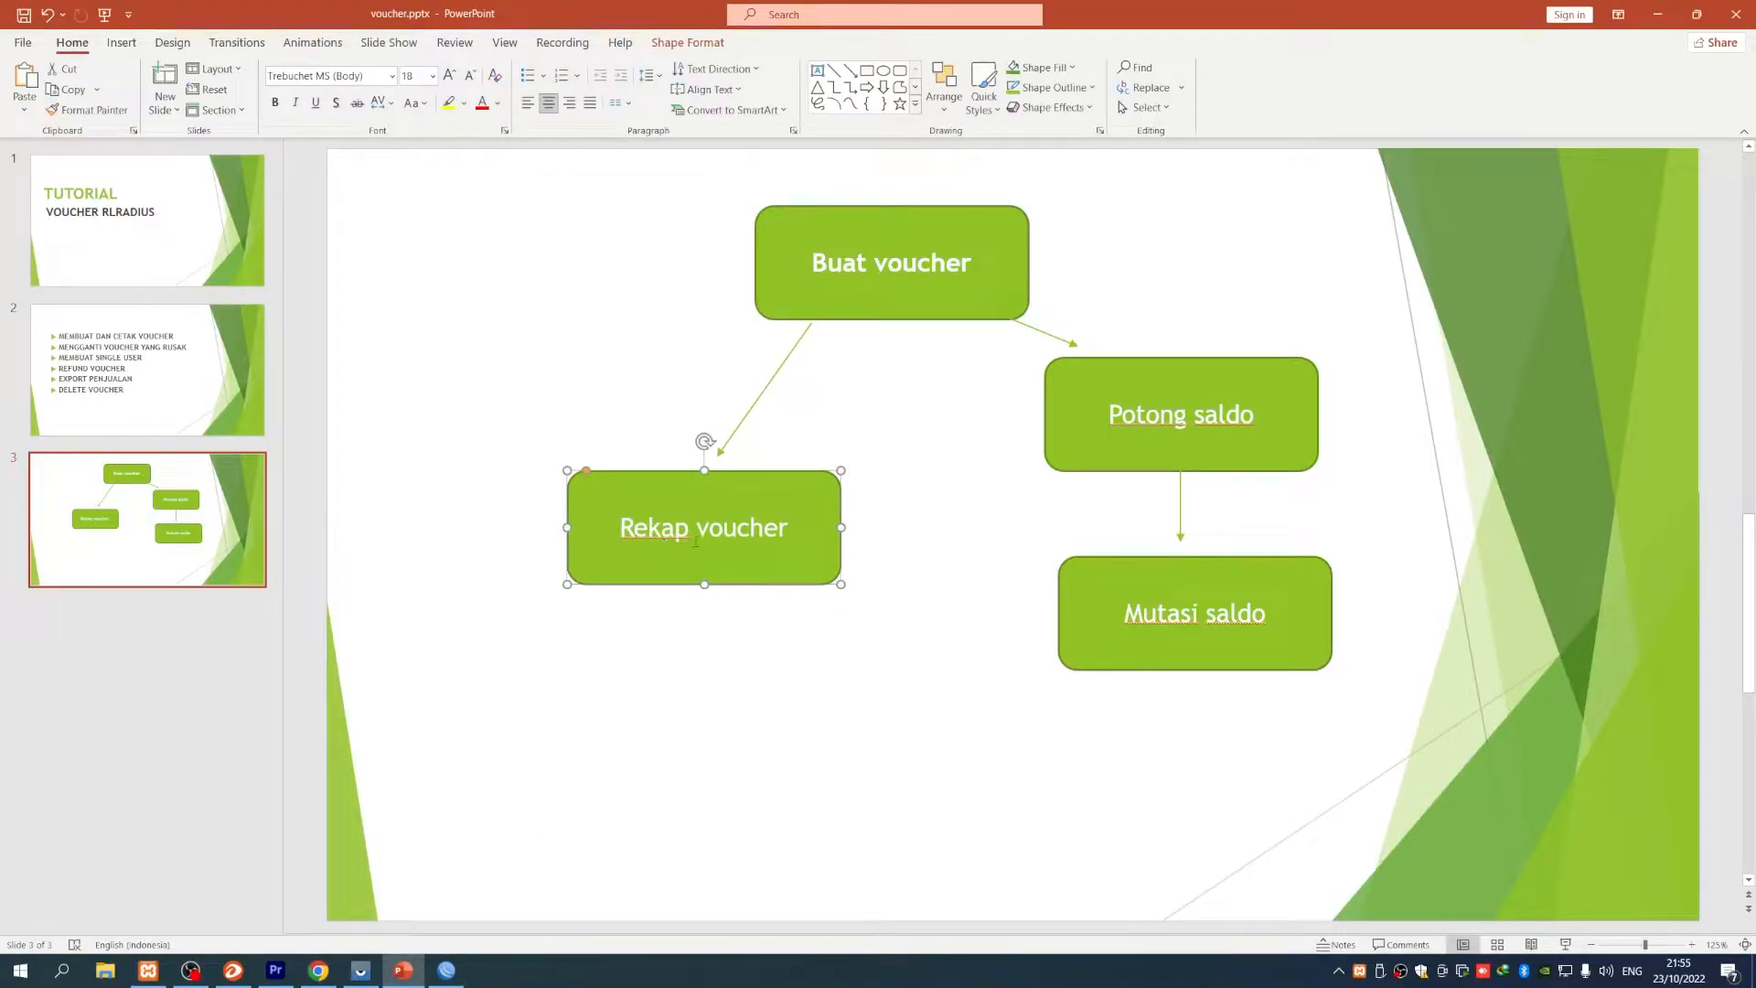
left_click(318, 970)
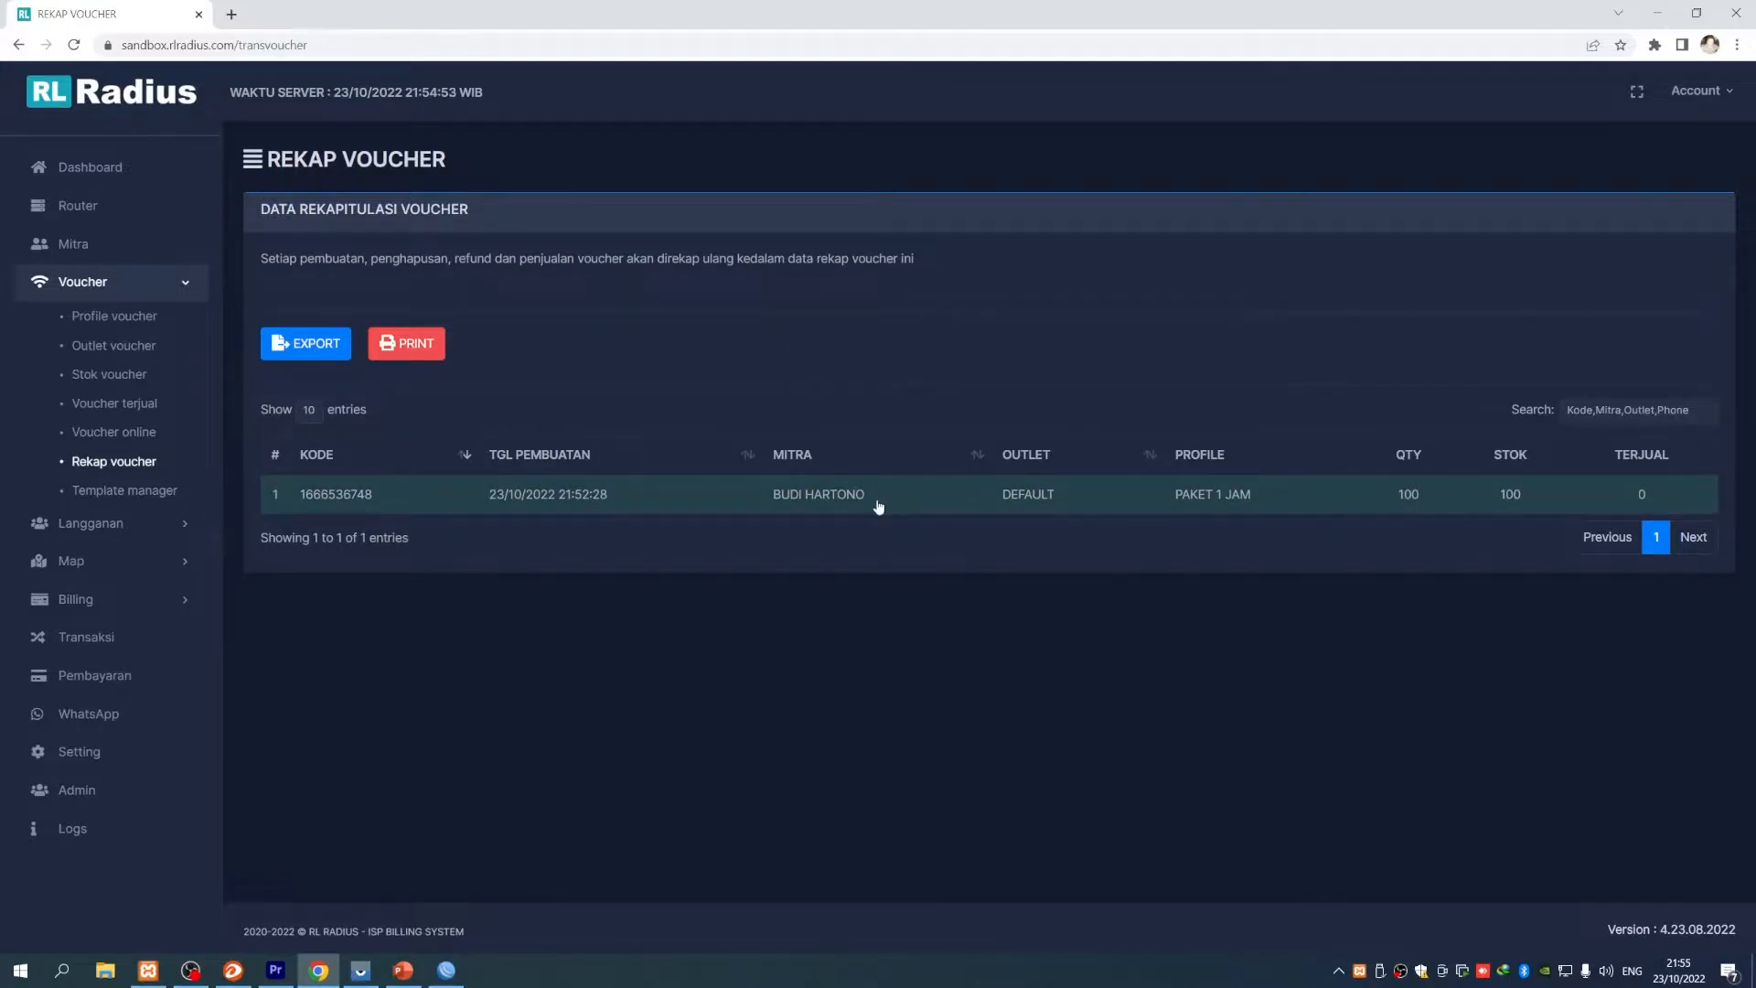
left_click(639, 510)
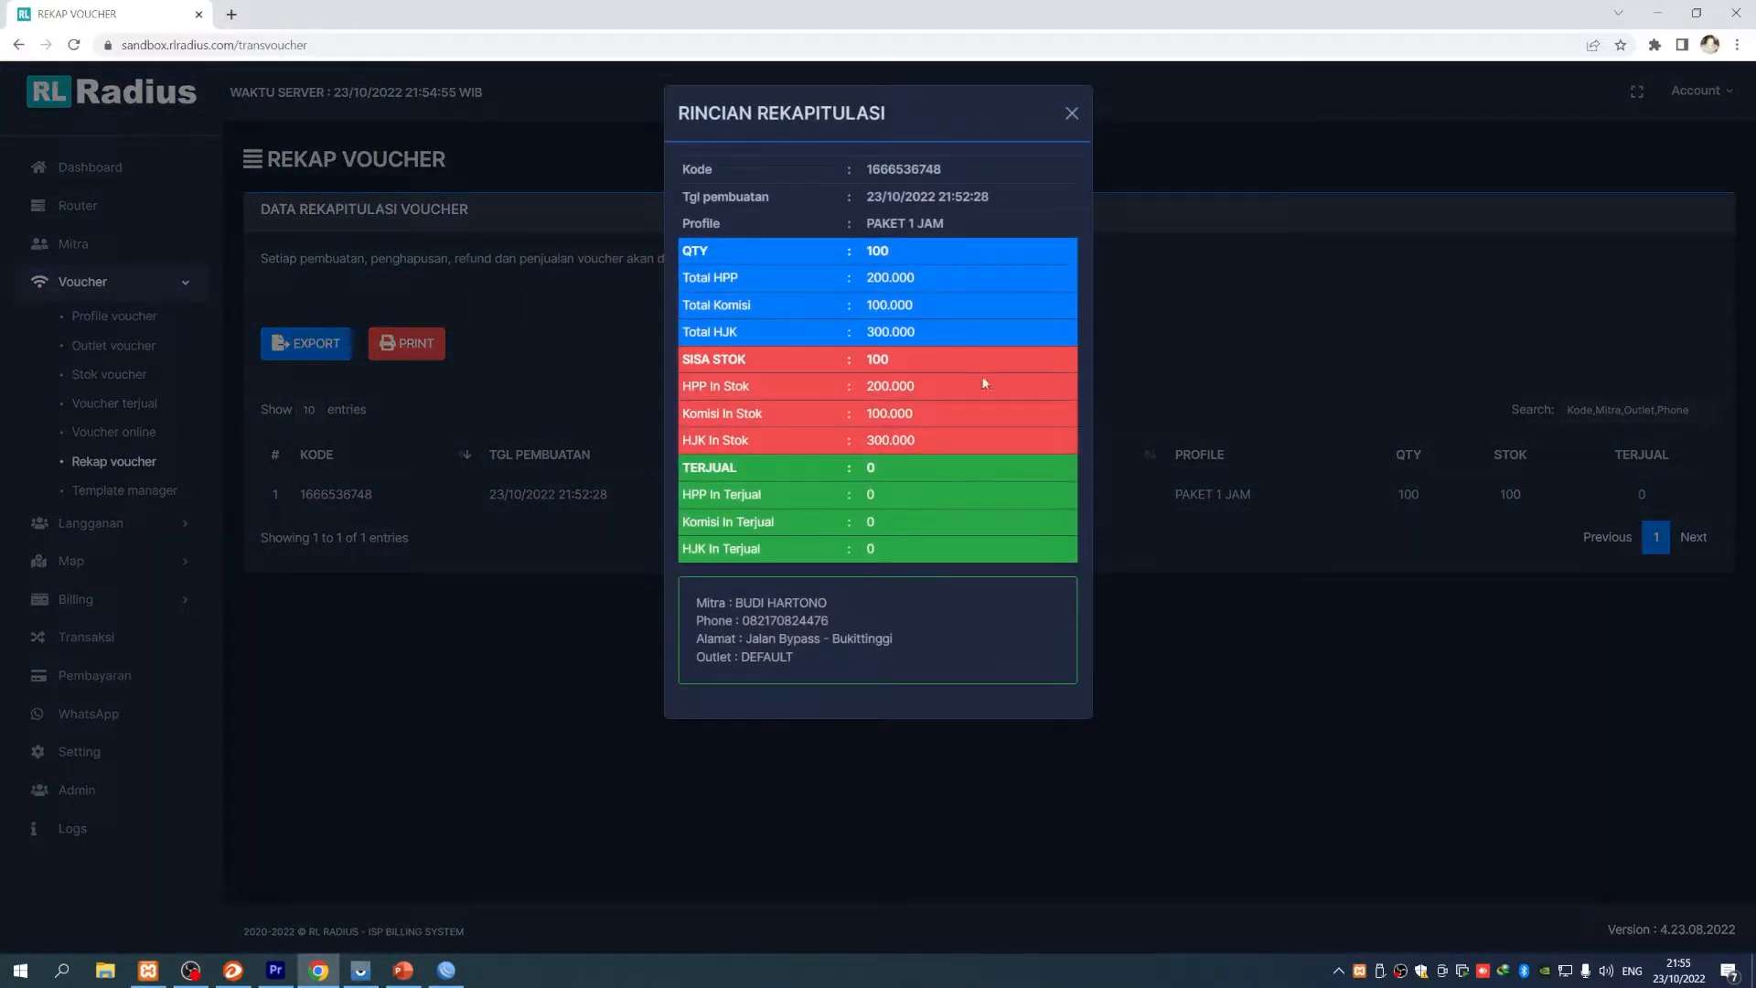
left_click(1072, 113)
left_click(404, 969)
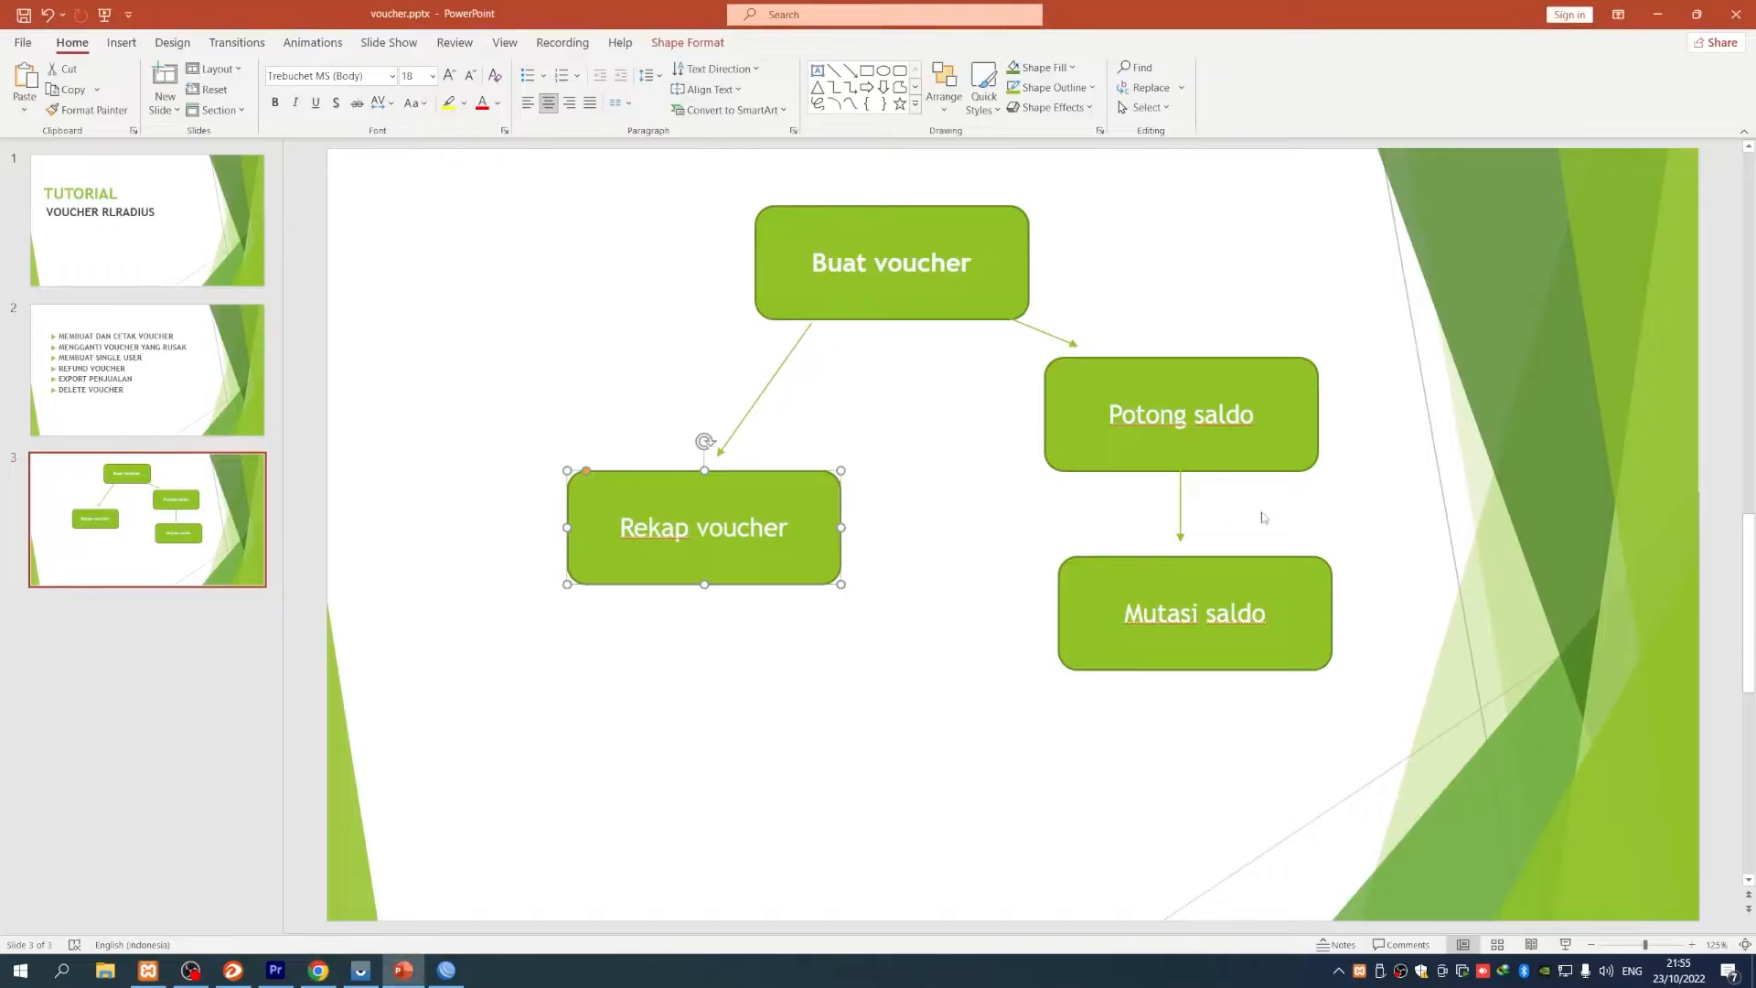
left_click(1174, 432)
left_click(1166, 625)
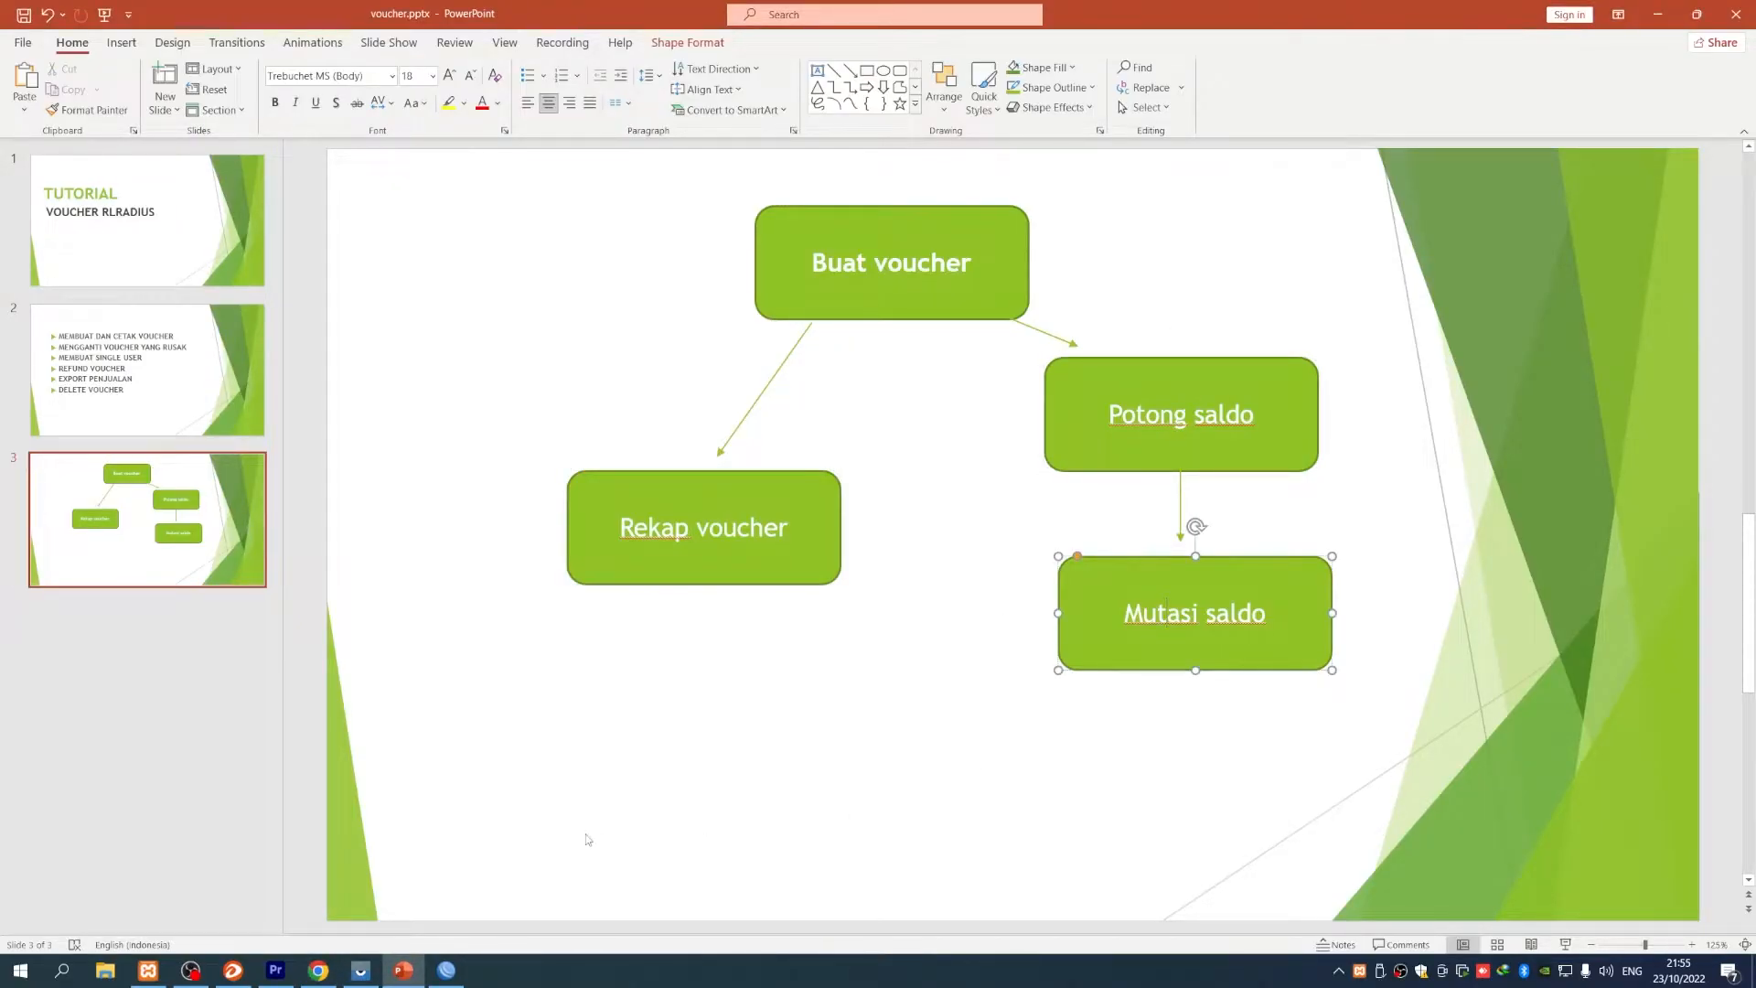
left_click(318, 969)
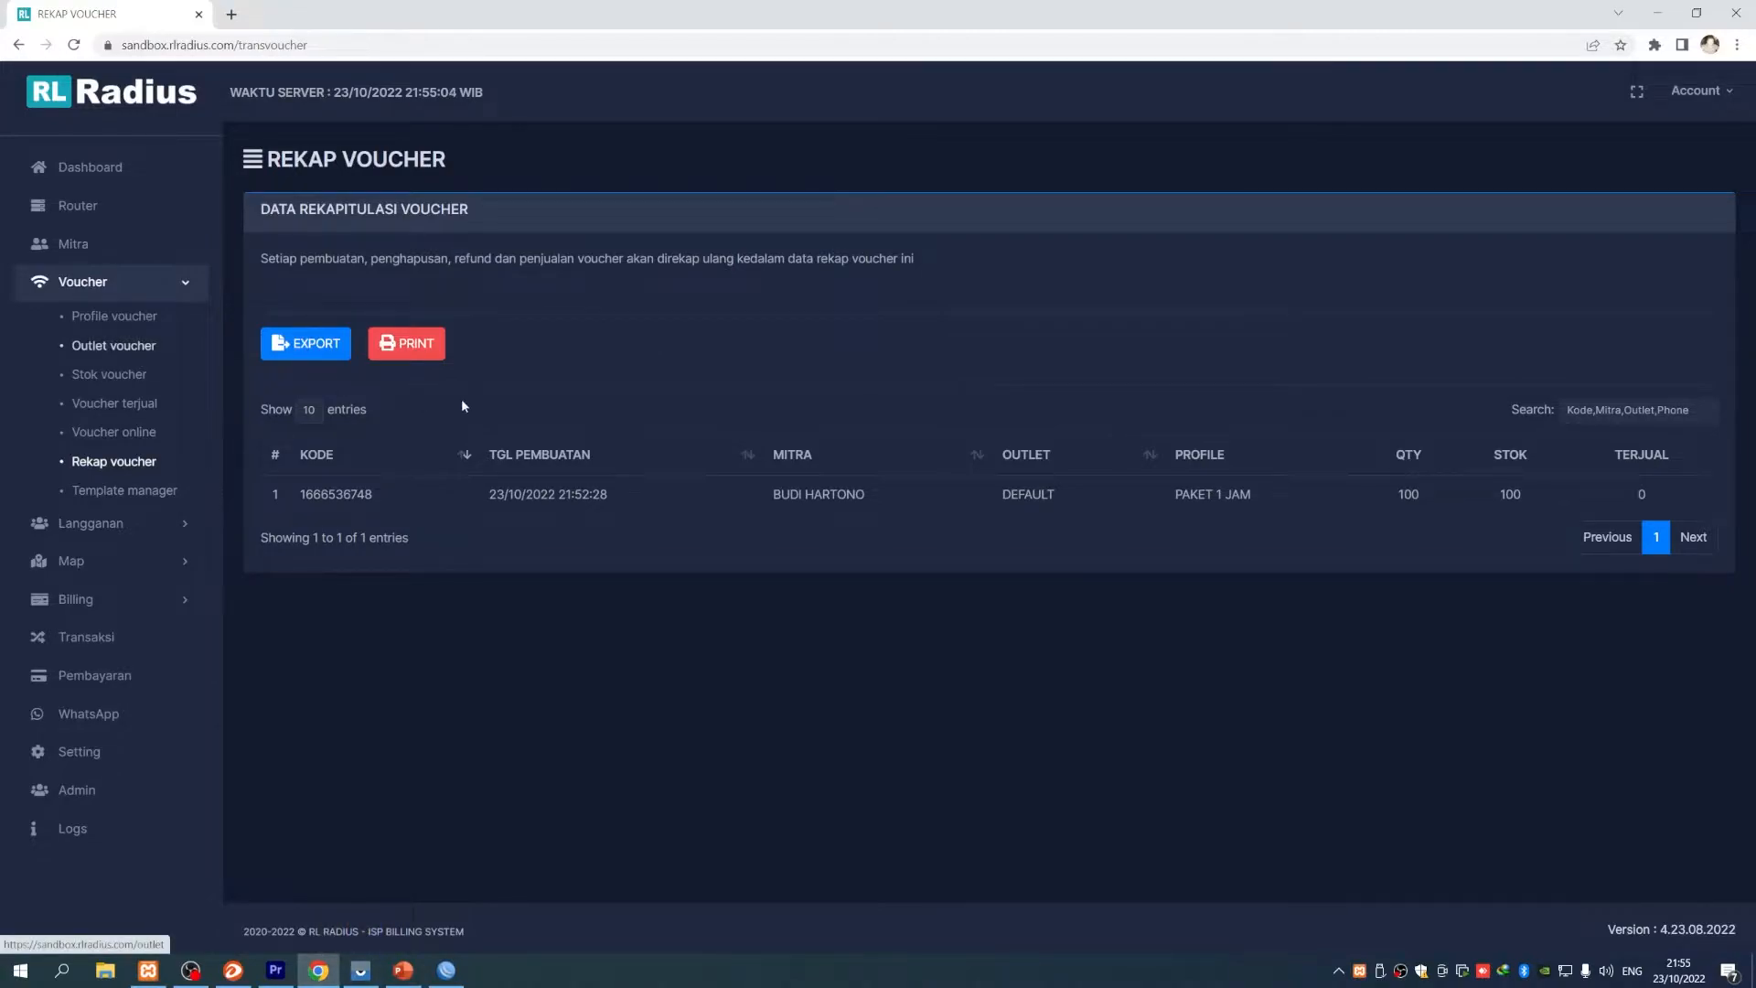
- Open the reseller's Data Mutasi Saldo from the Mitra partner list
left_click(79, 244)
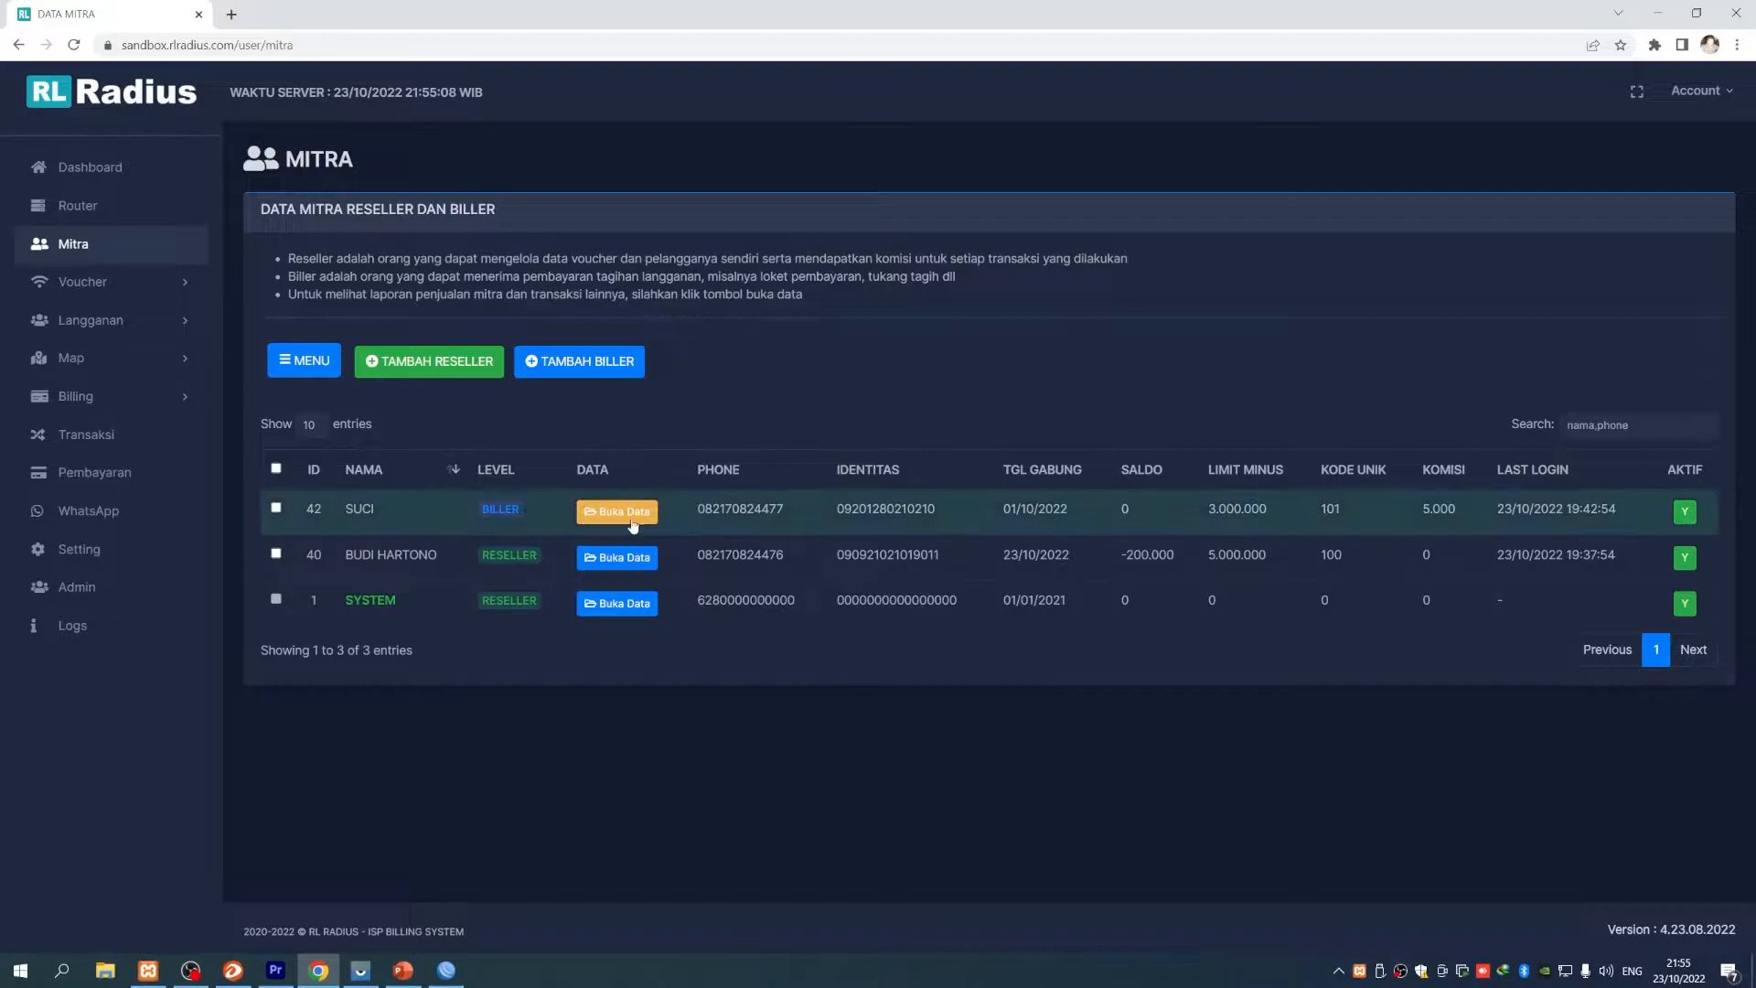
left_click(610, 561)
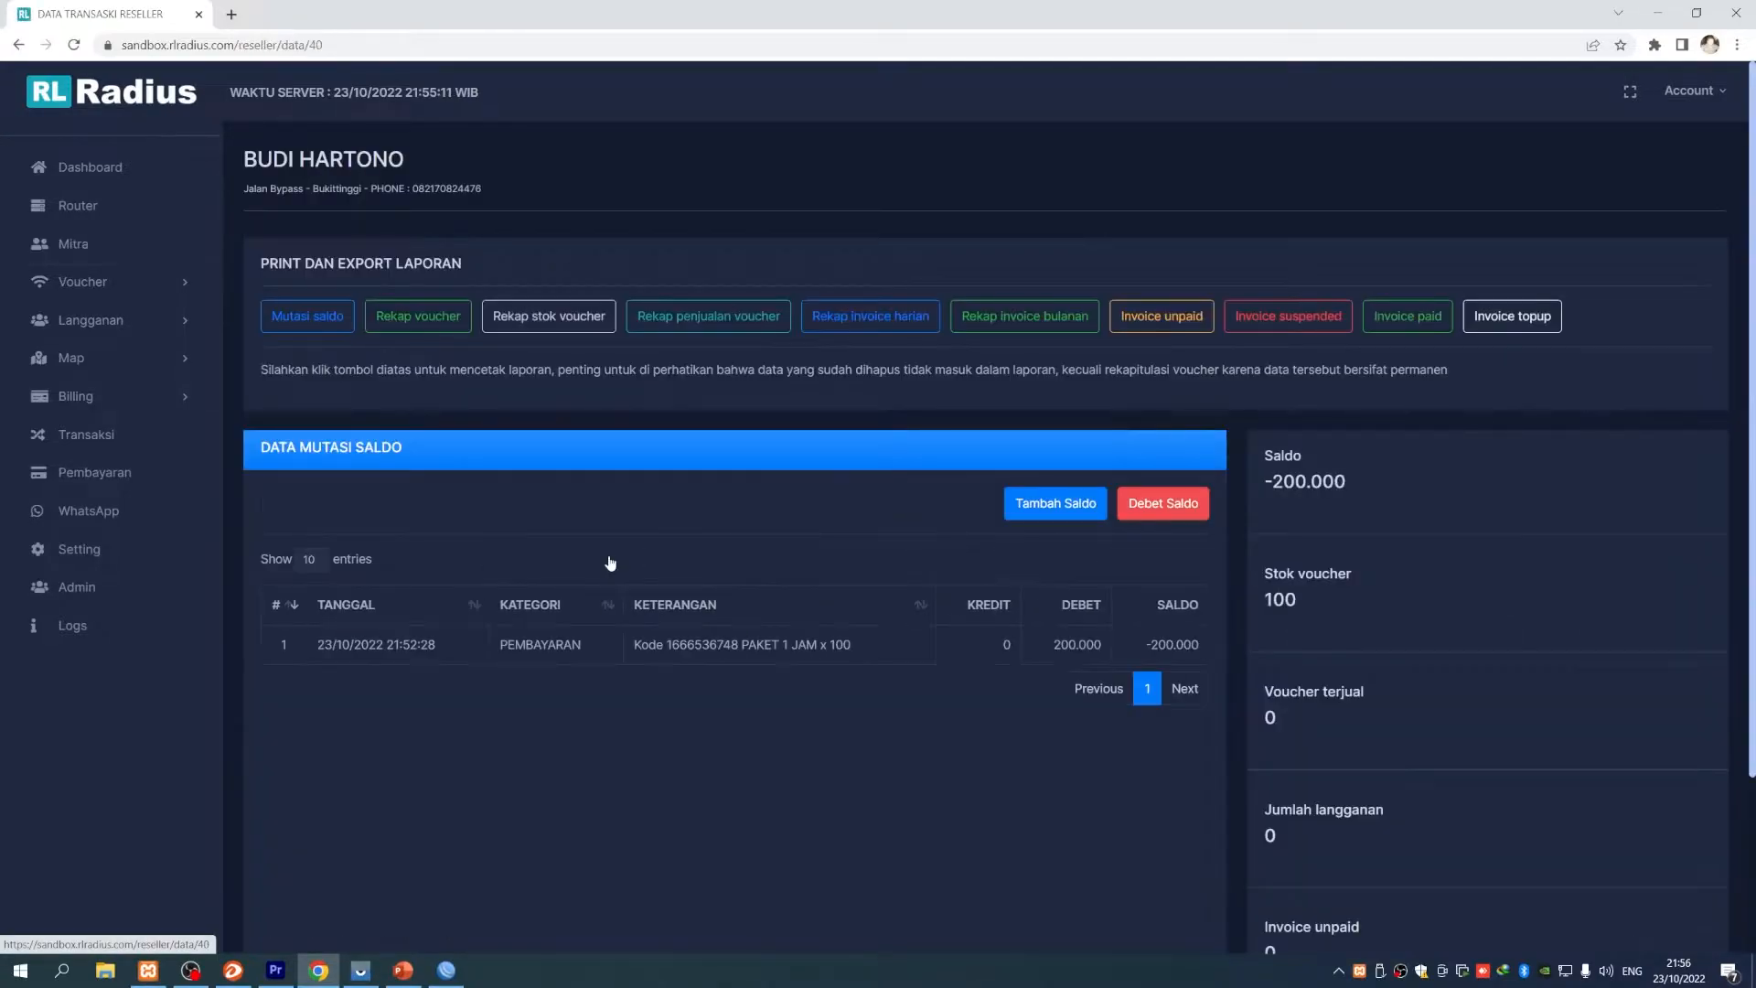
scroll(459, 723, "down", 1)
scroll(493, 706, "up", 1)
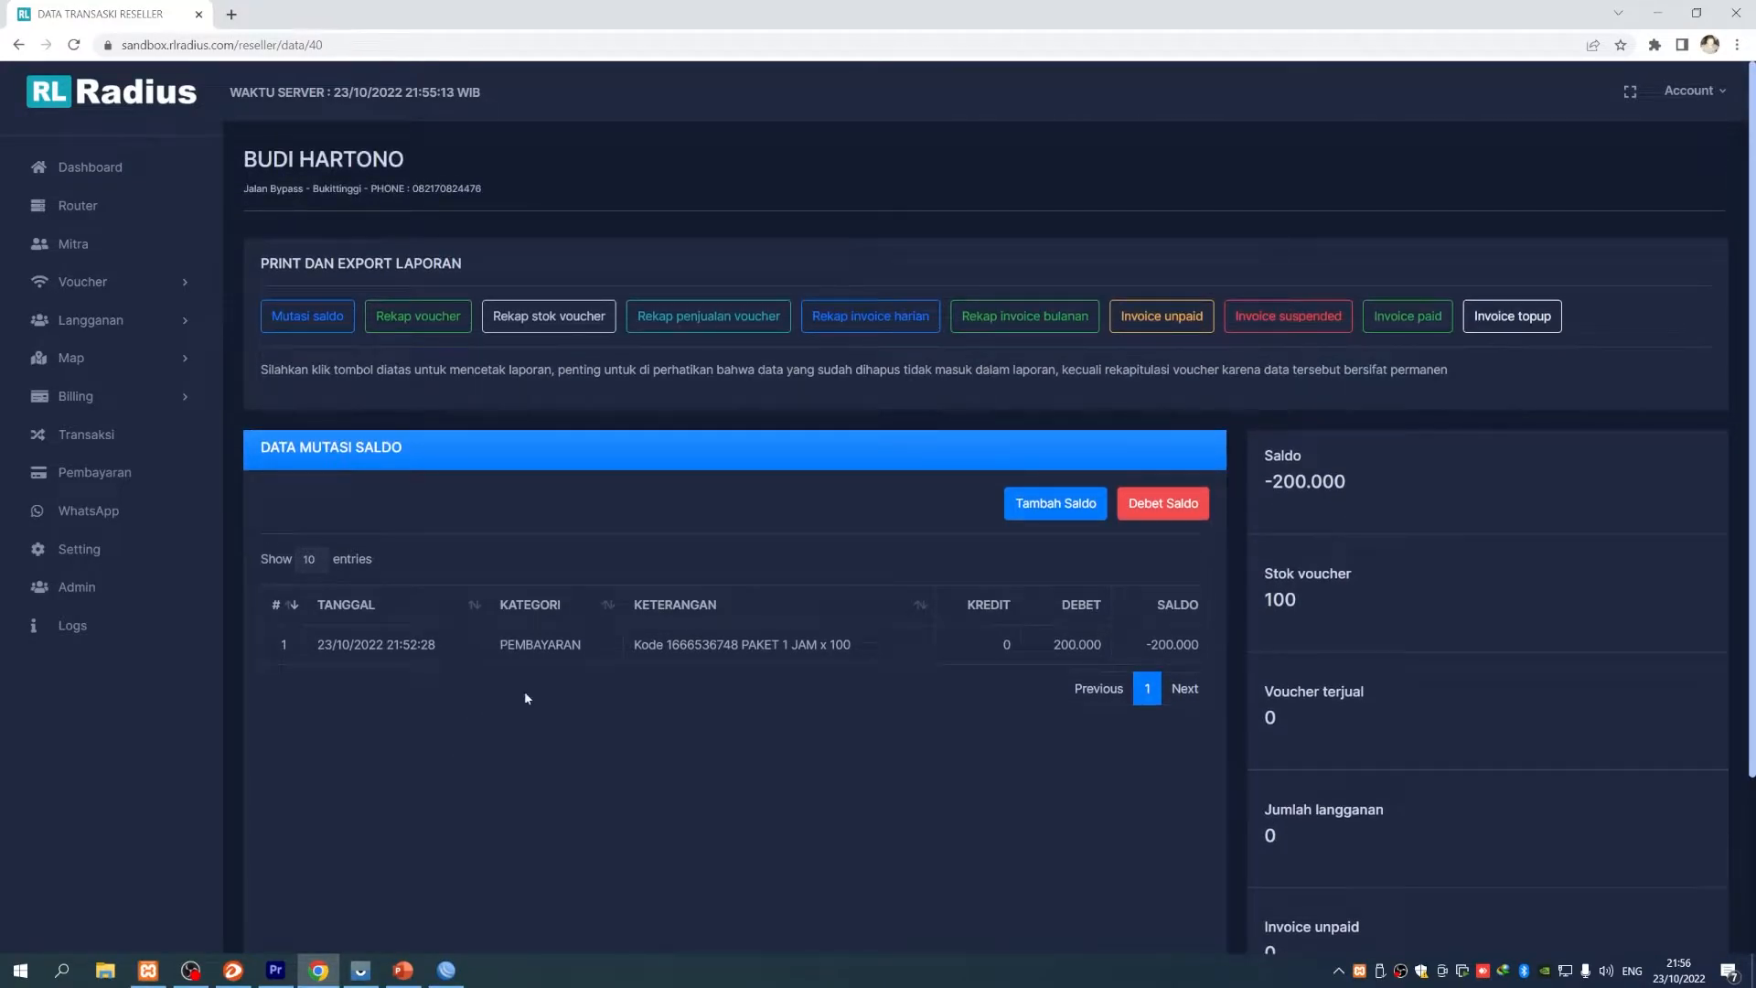
scroll(640, 722, "down", 2)
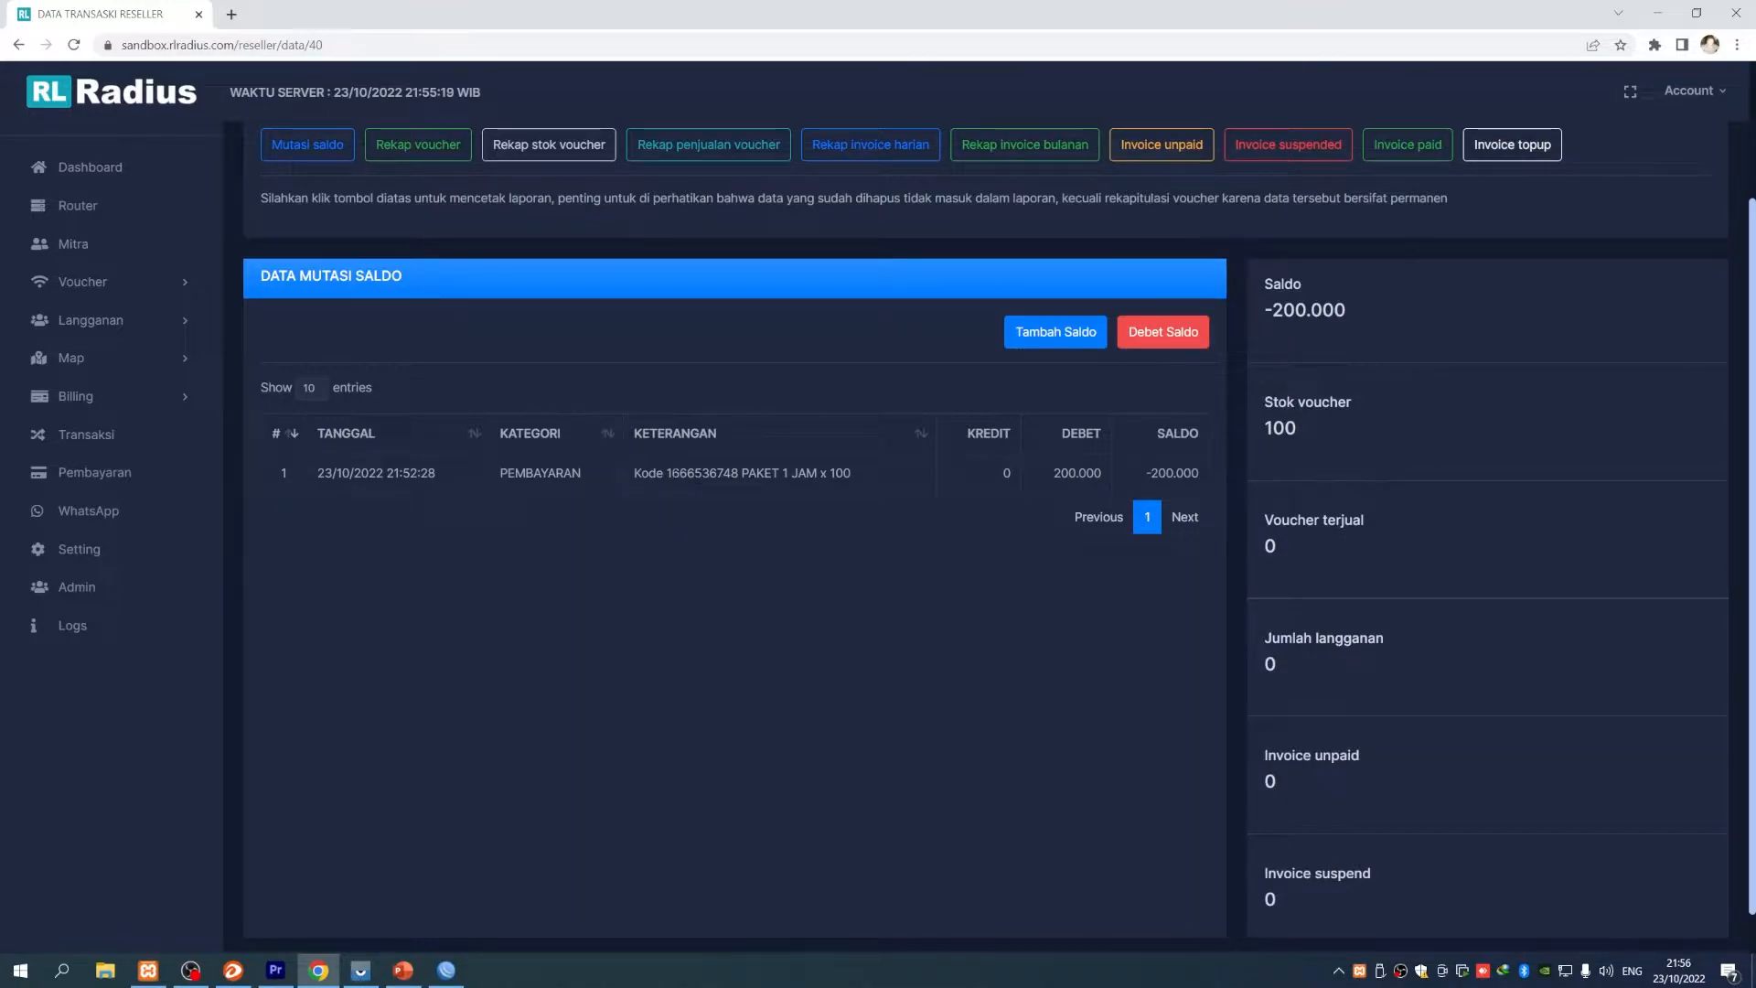
left_click_drag(666, 473, 738, 473)
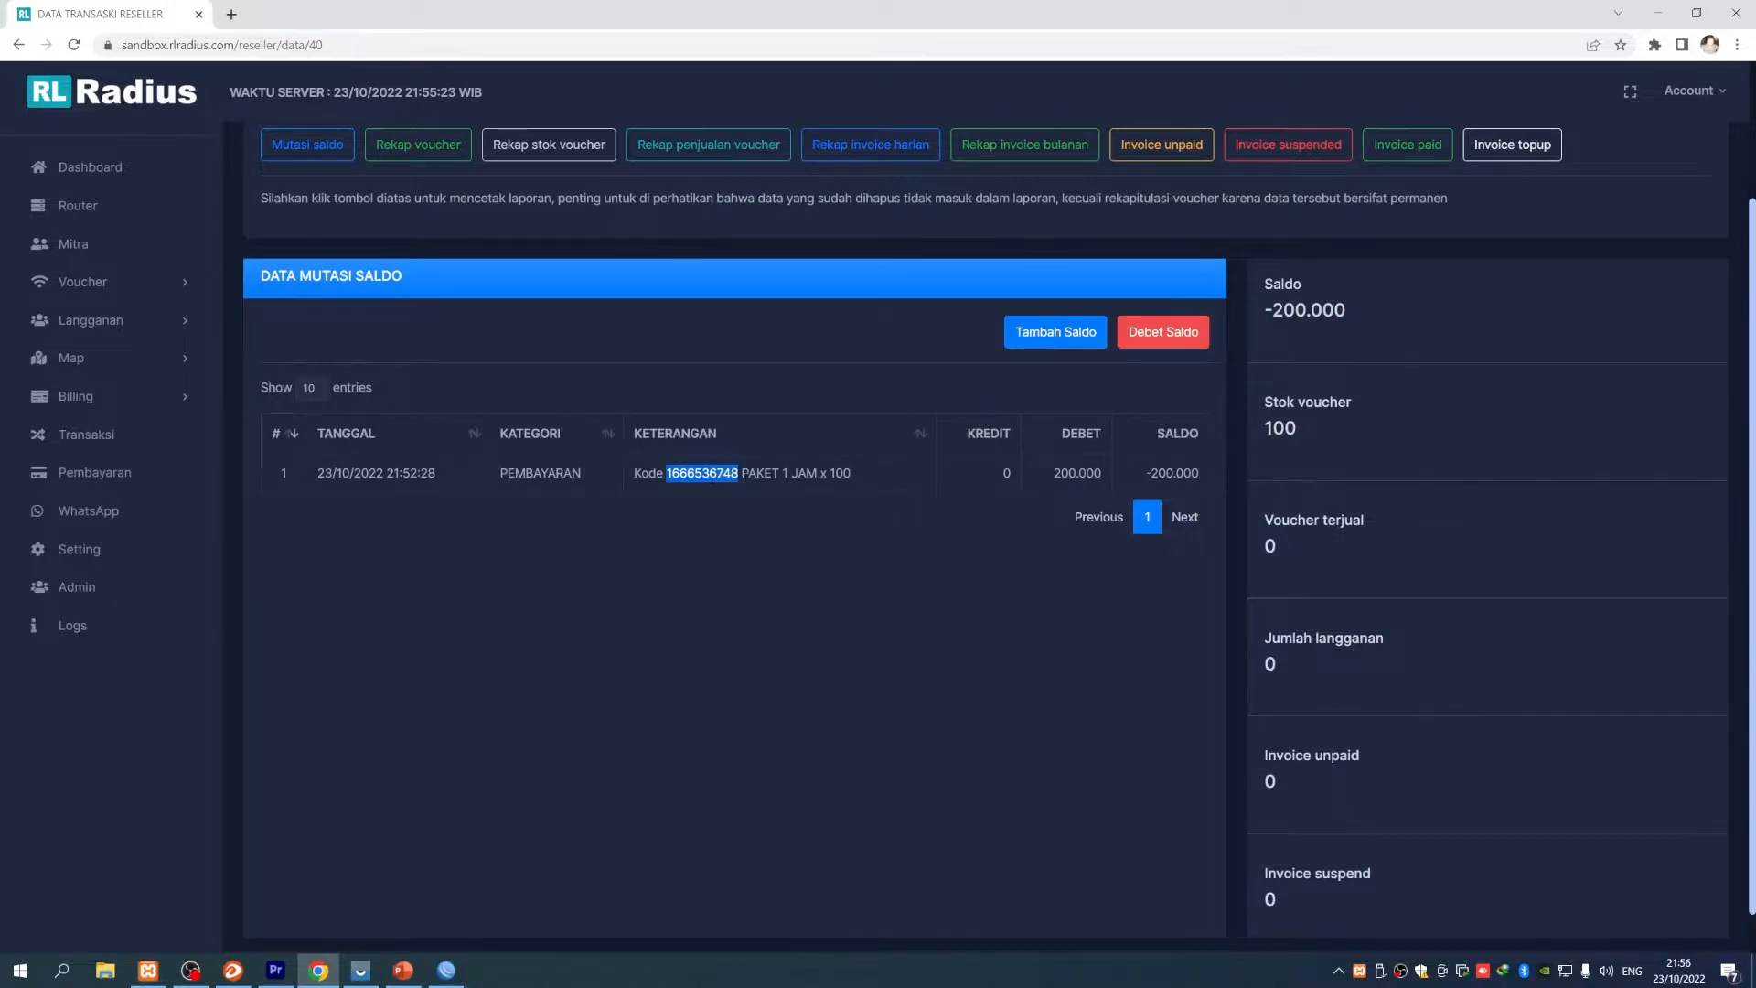
left_click(853, 470)
left_click_drag(859, 476, 782, 473)
left_click(1019, 678)
scroll(1015, 673, "up", 2)
left_click_drag(1201, 645, 1141, 653)
left_click(1143, 649)
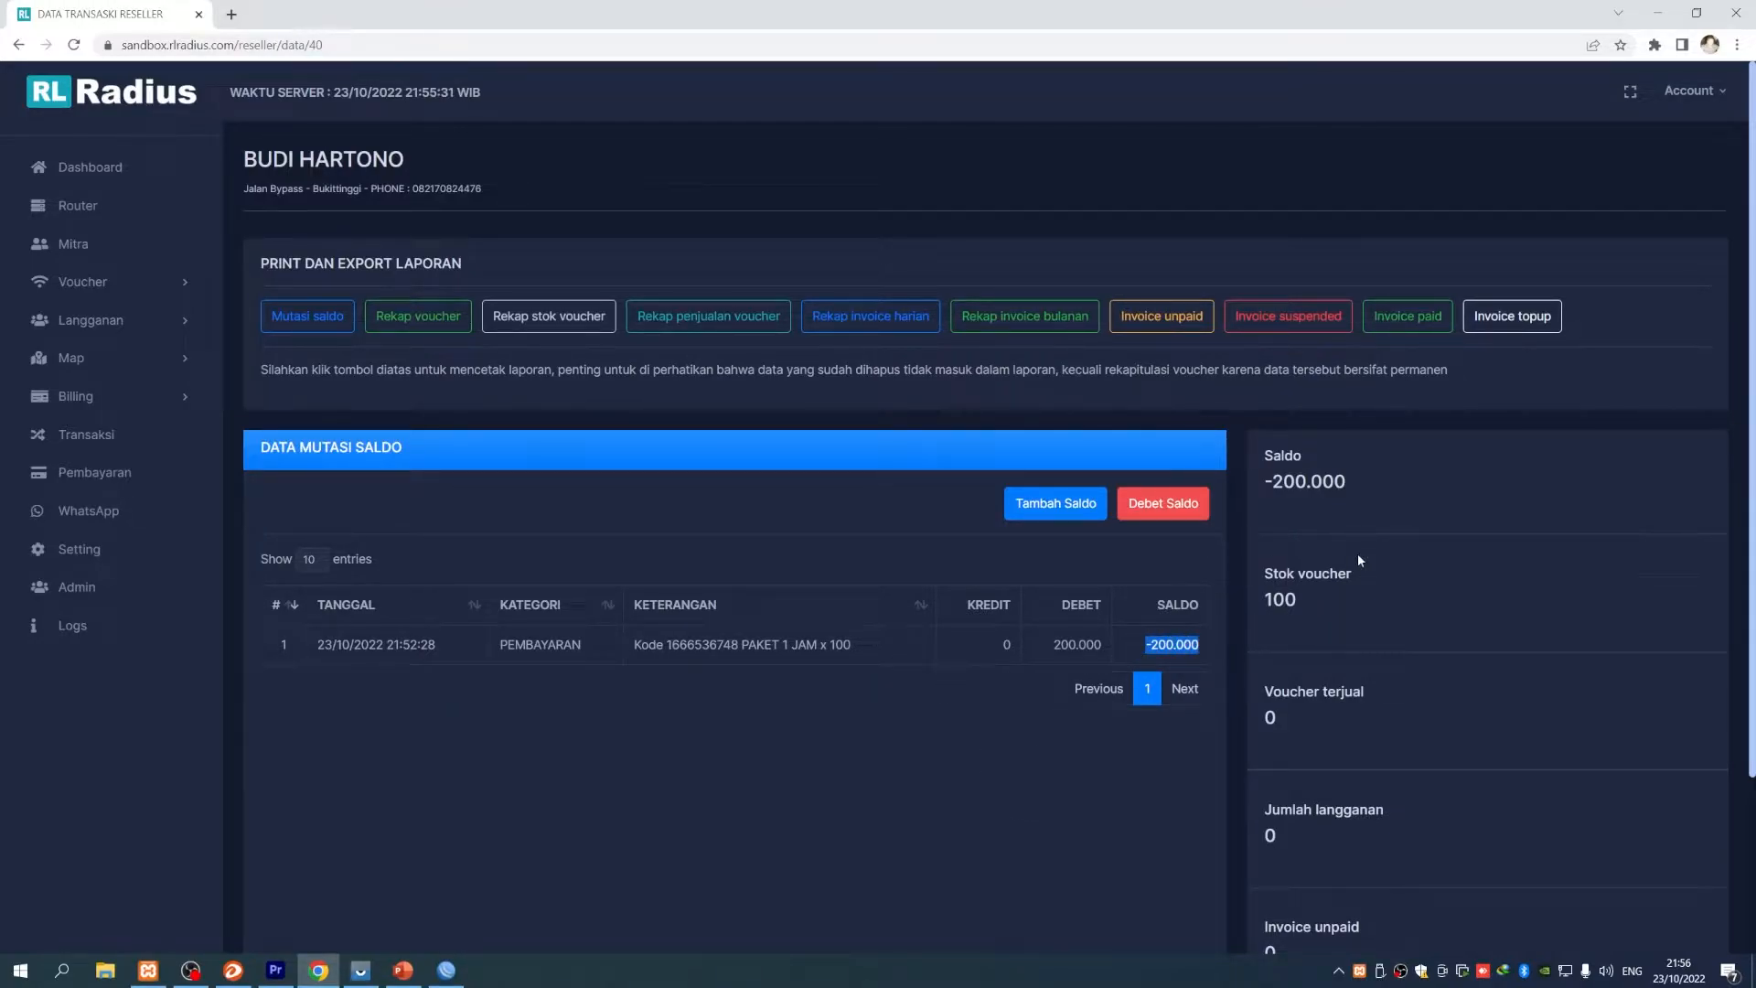
left_click_drag(1263, 482, 1348, 483)
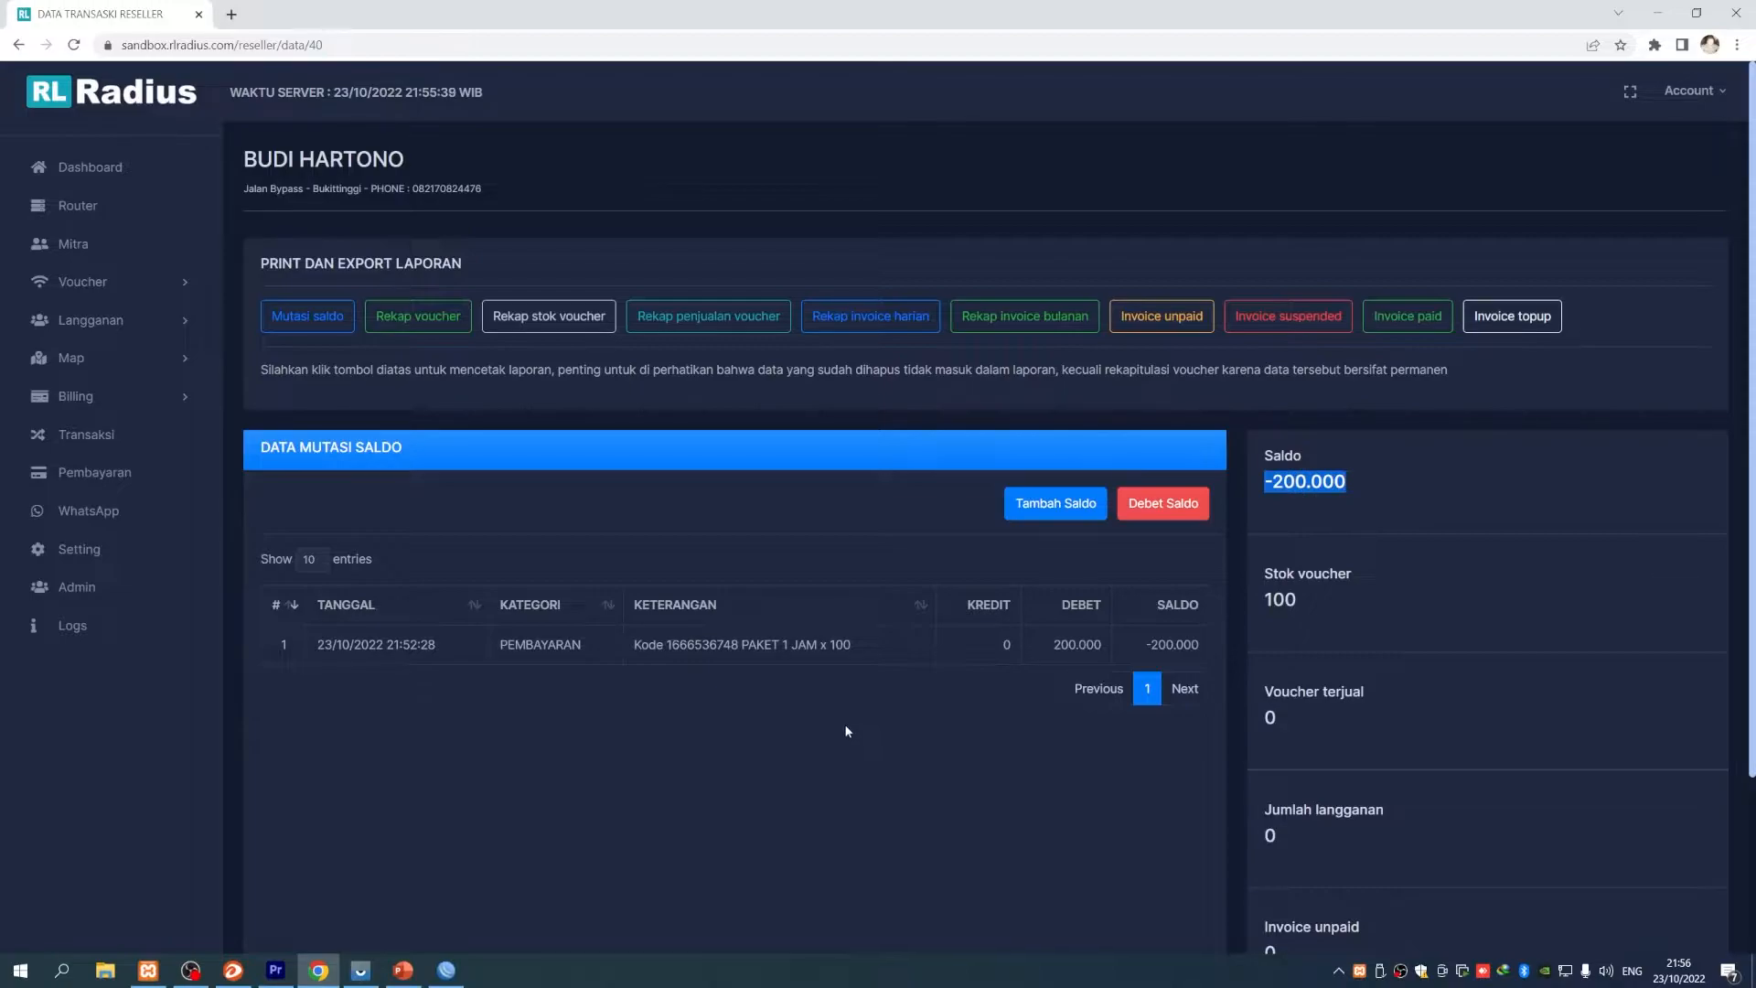
left_click(92, 243)
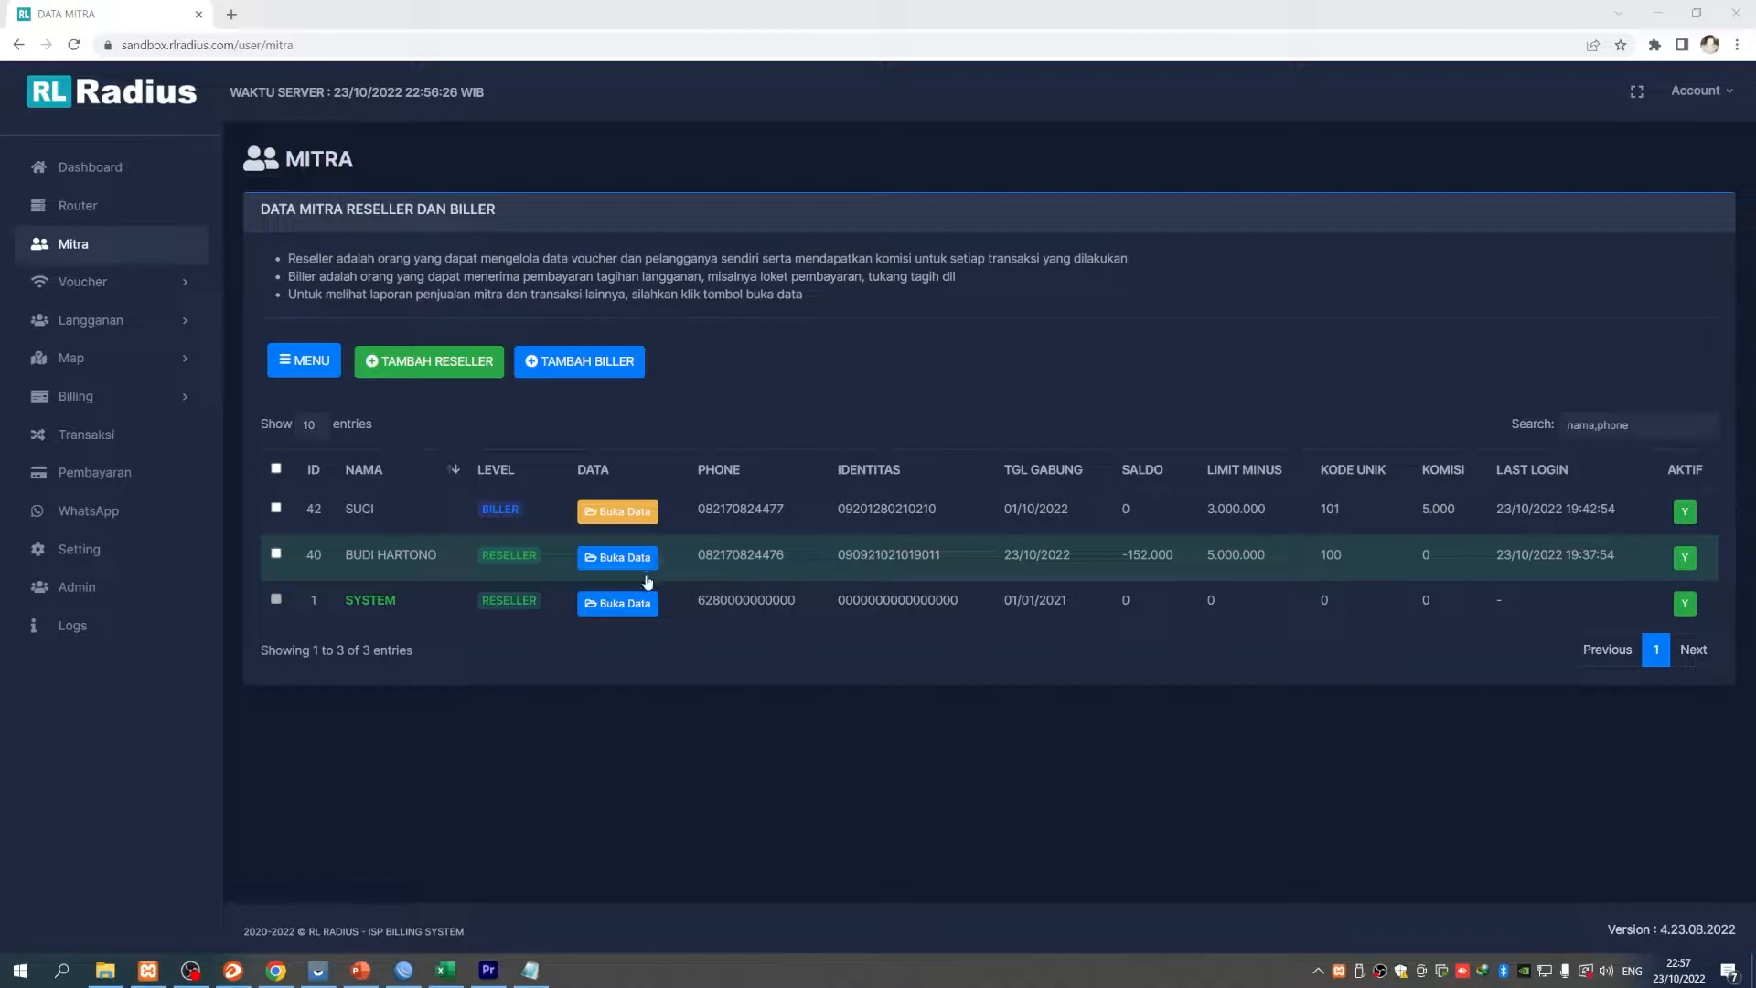
- Start a 200000 top-up for the reseller paid by BAYAR TUNAI
left_click(620, 560)
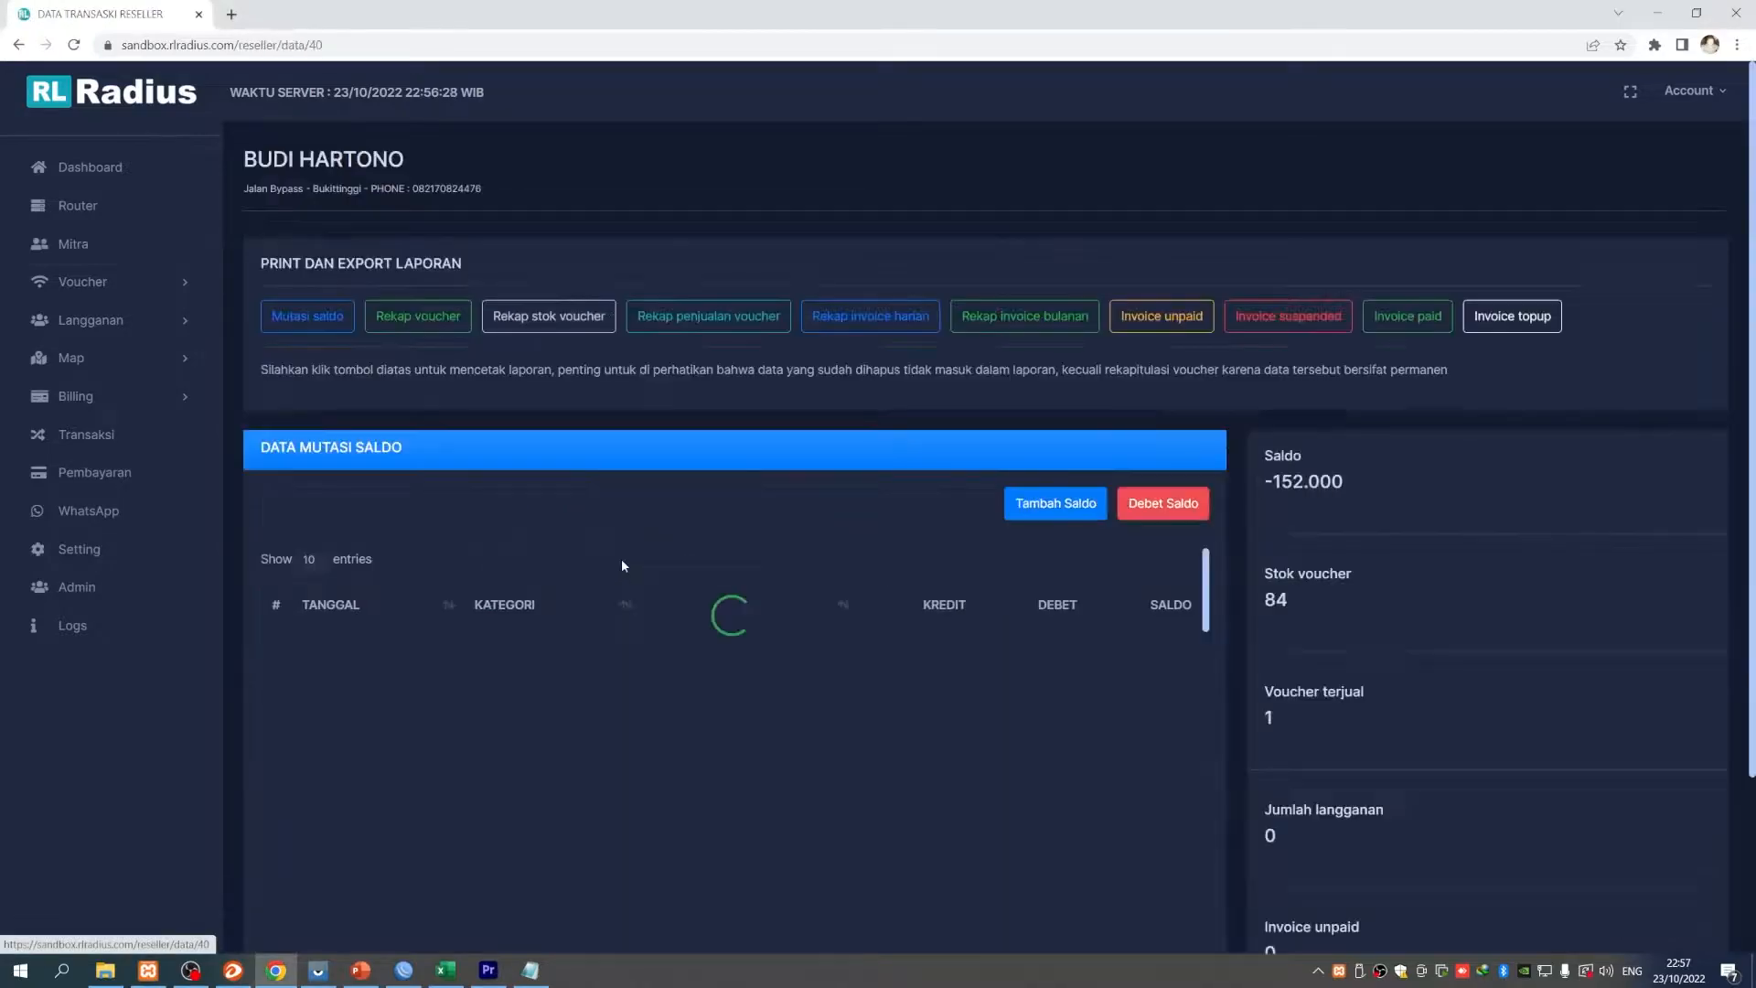
left_click(1026, 503)
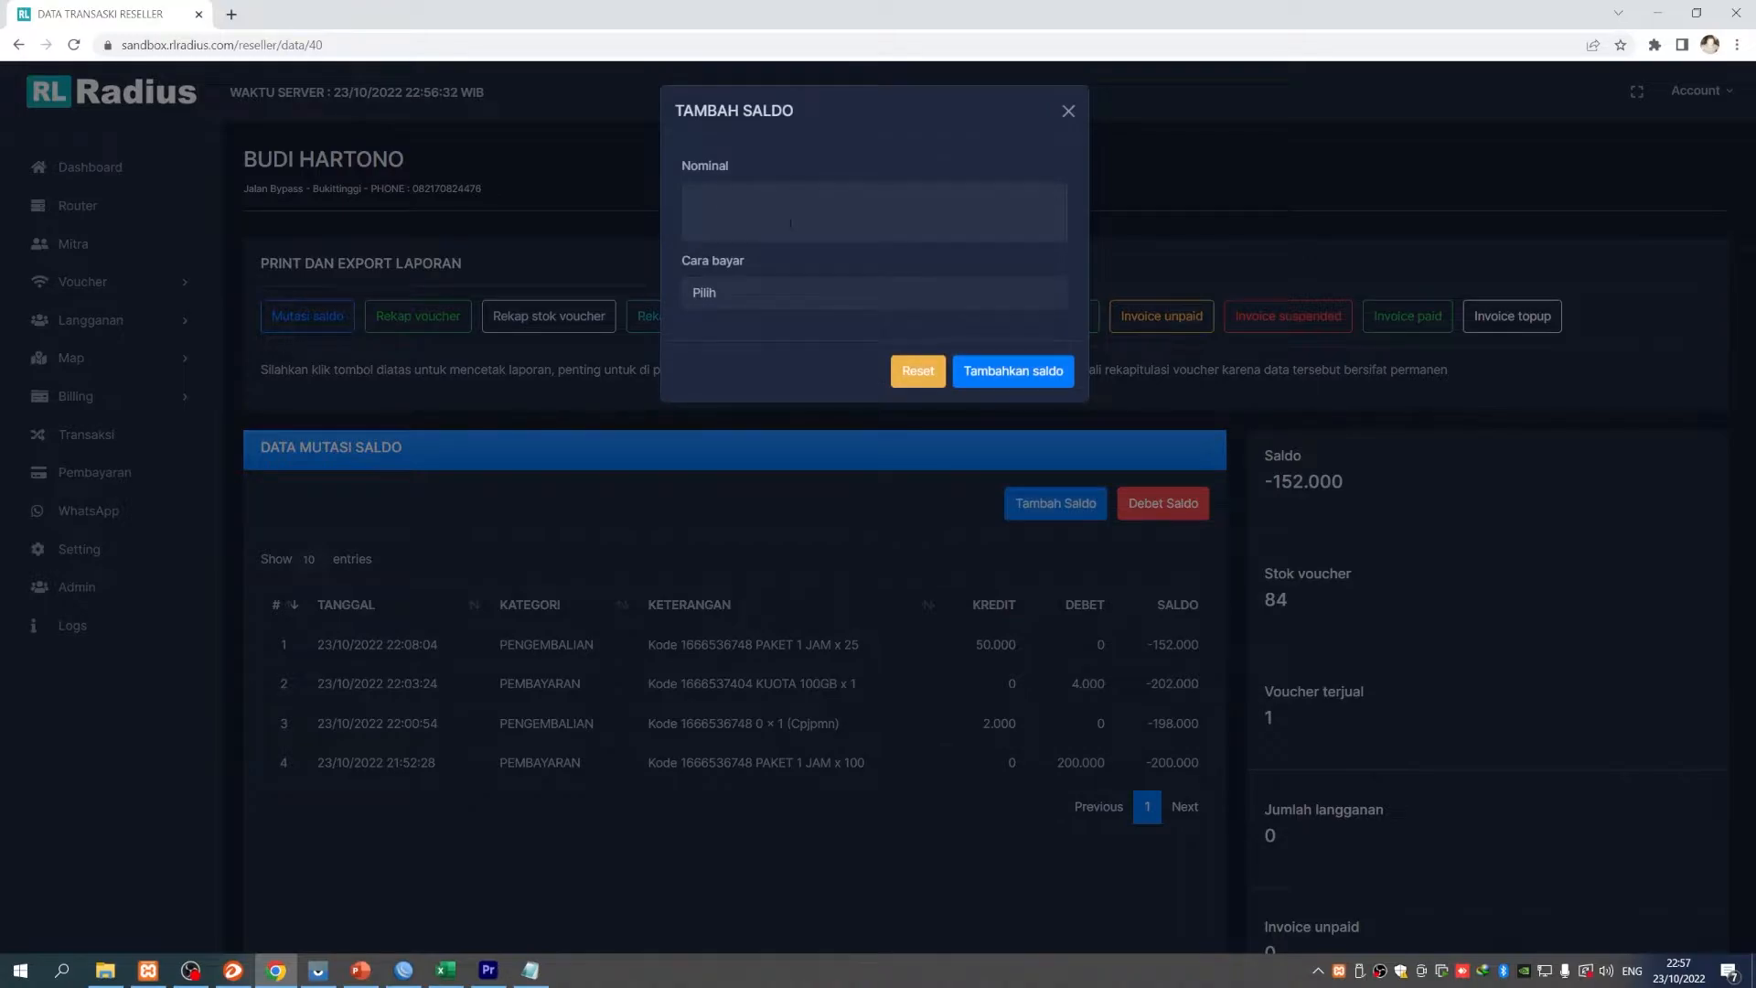
left_click(790, 223)
type("2000000")
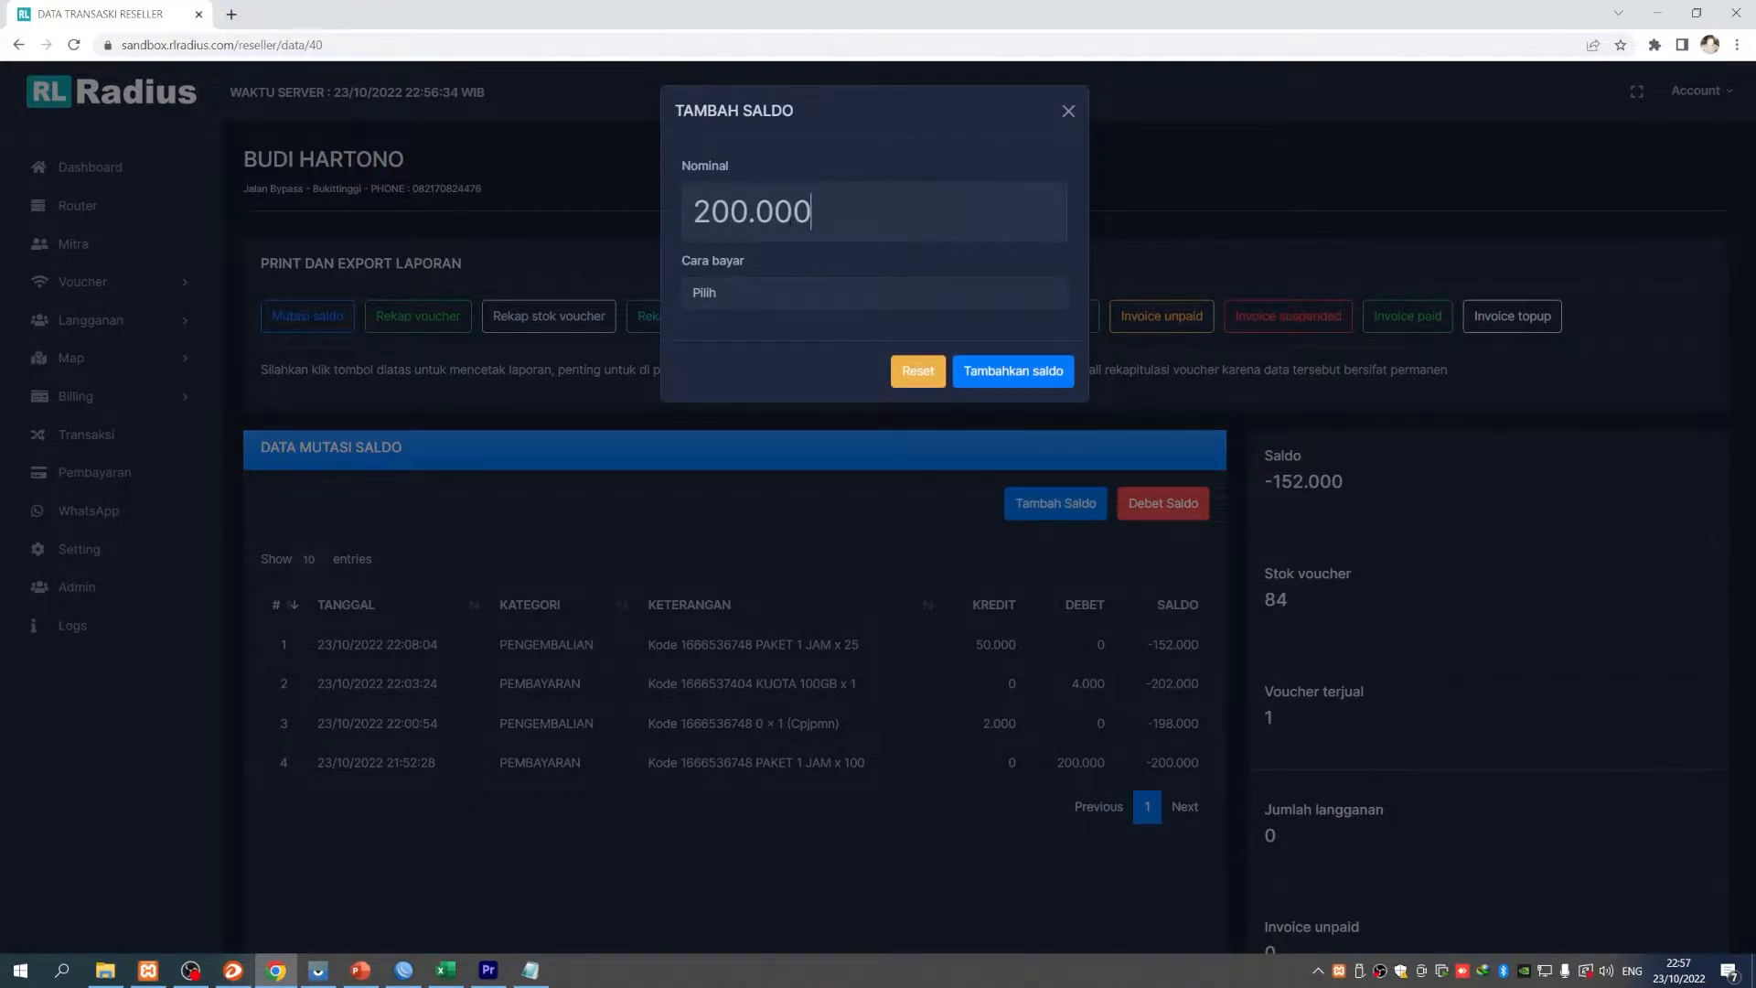
left_click(765, 293)
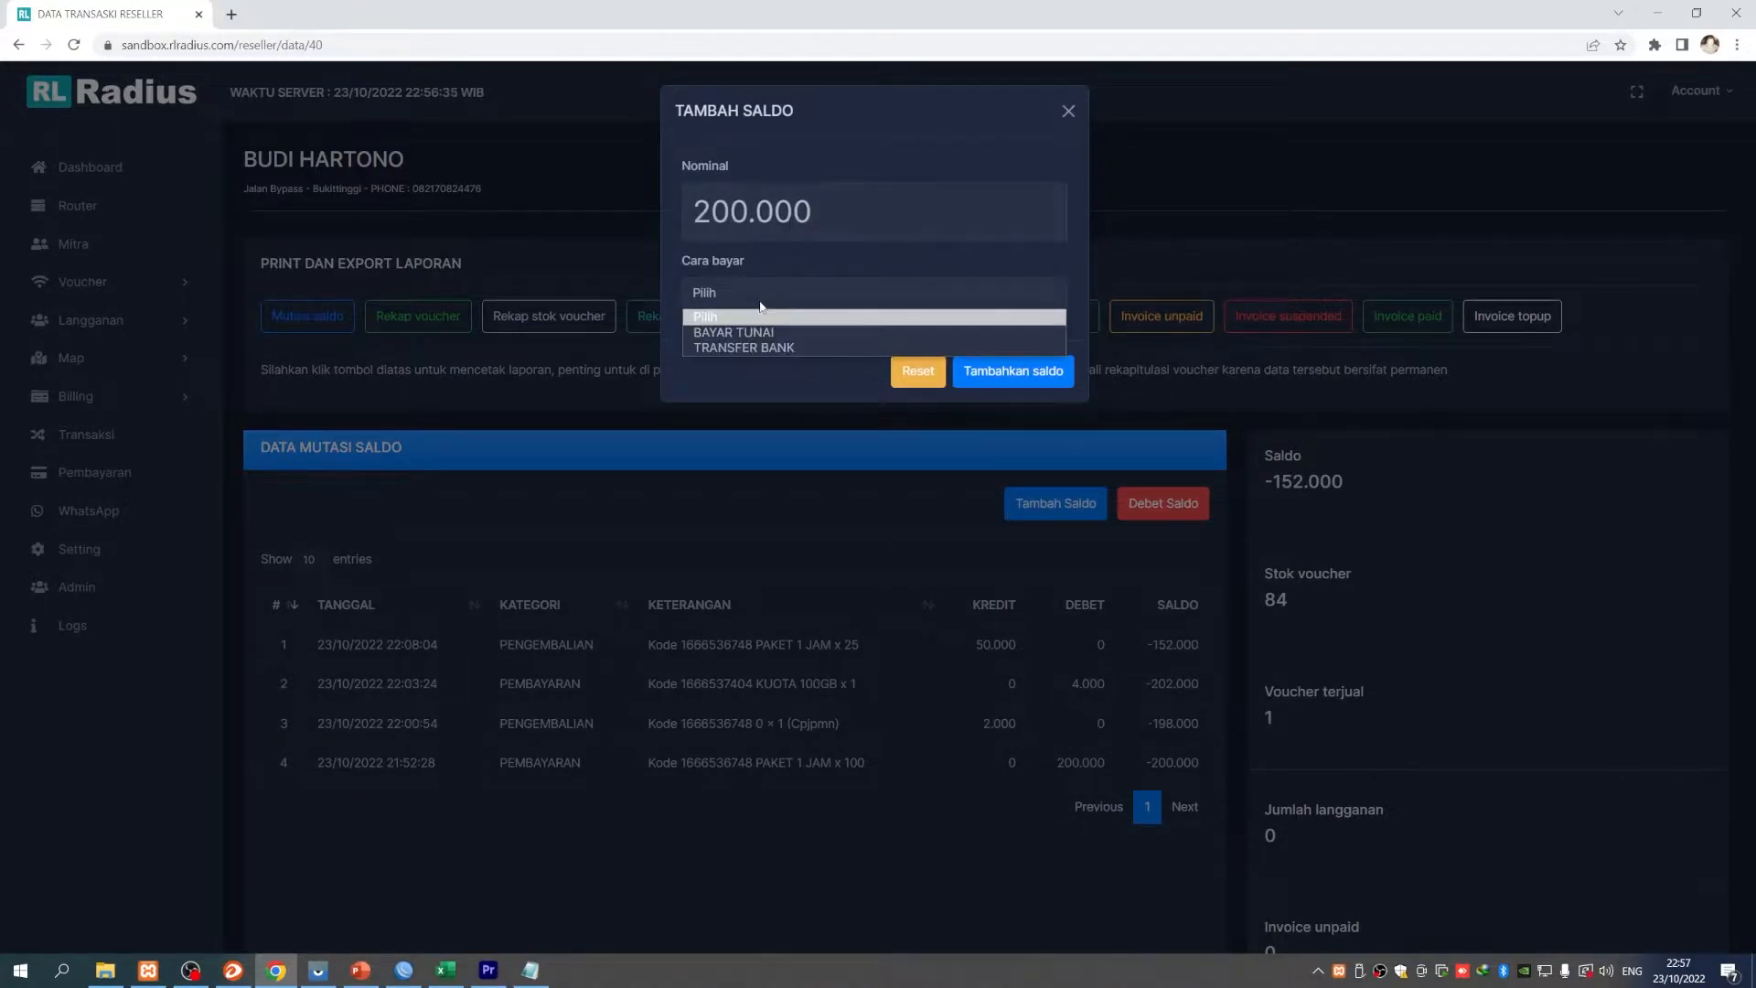
left_click(760, 333)
- Select the 200.000 amount and submit the cash top-up
left_click_drag(691, 260, 764, 265)
mouse_move(812, 212)
left_mouse_down()
mouse_move(675, 218)
mouse_move(841, 218)
mouse_move(687, 225)
mouse_move(819, 219)
left_mouse_up()
left_click(712, 222)
left_click(847, 218)
left_click(729, 221)
left_click(823, 217)
double_click(822, 218)
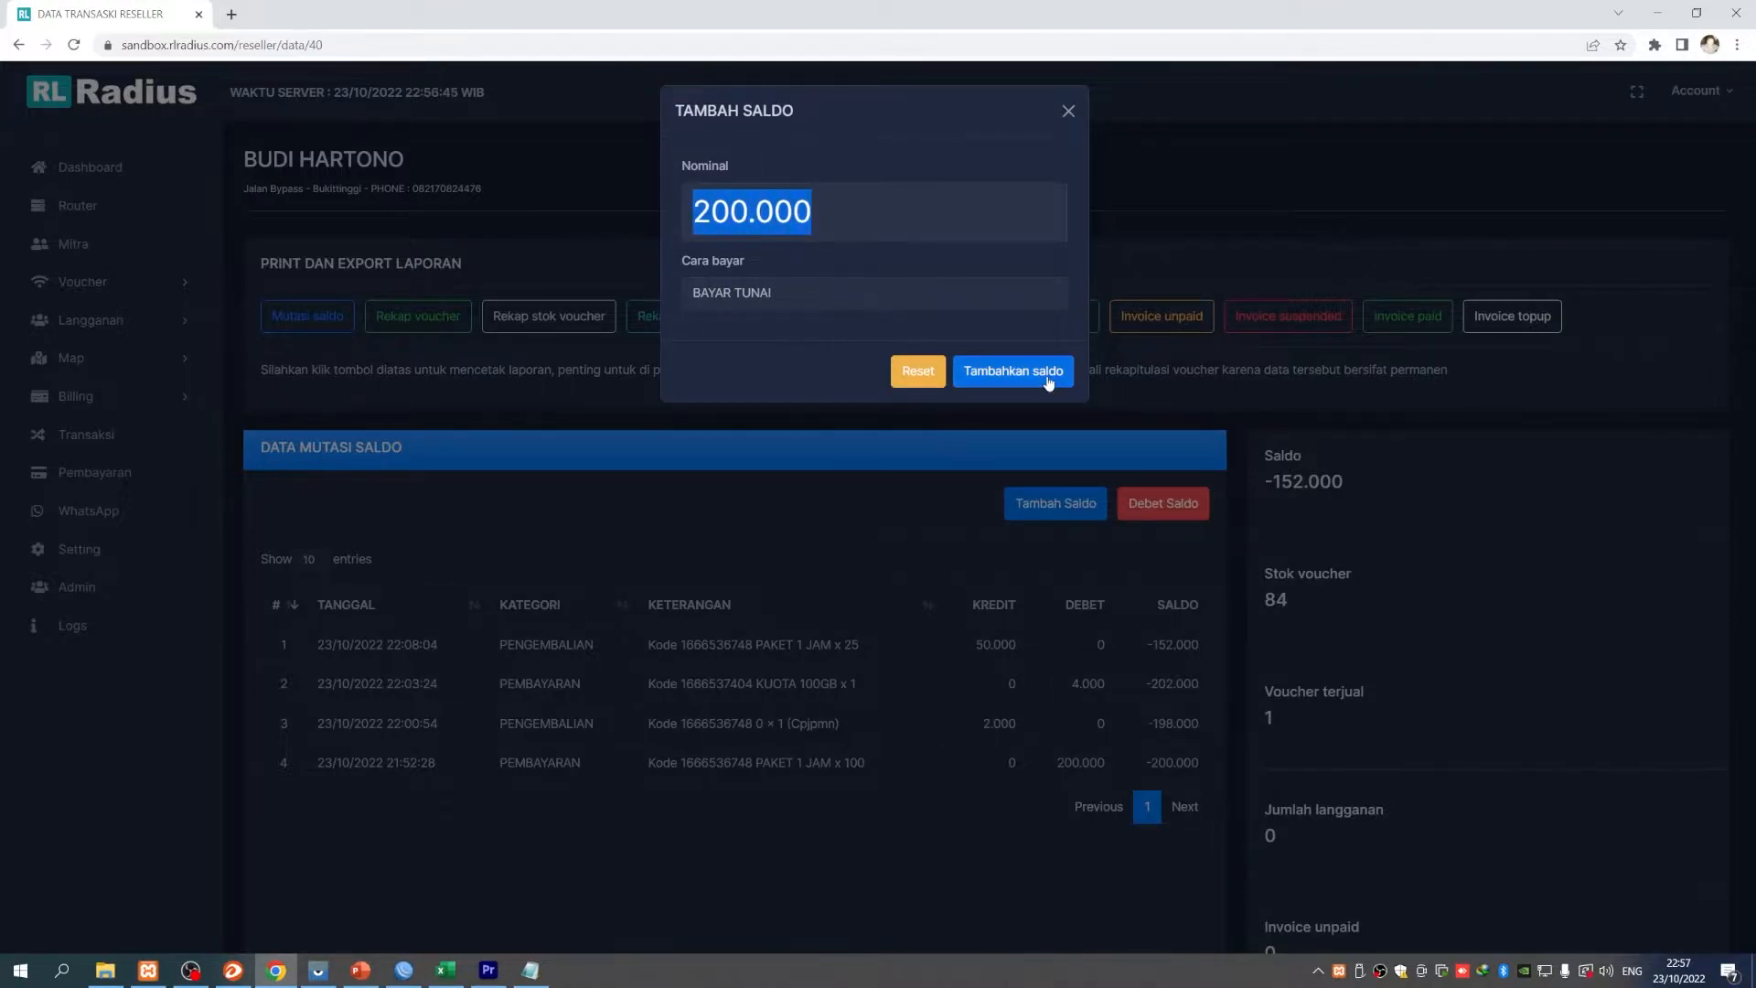
left_click(1068, 113)
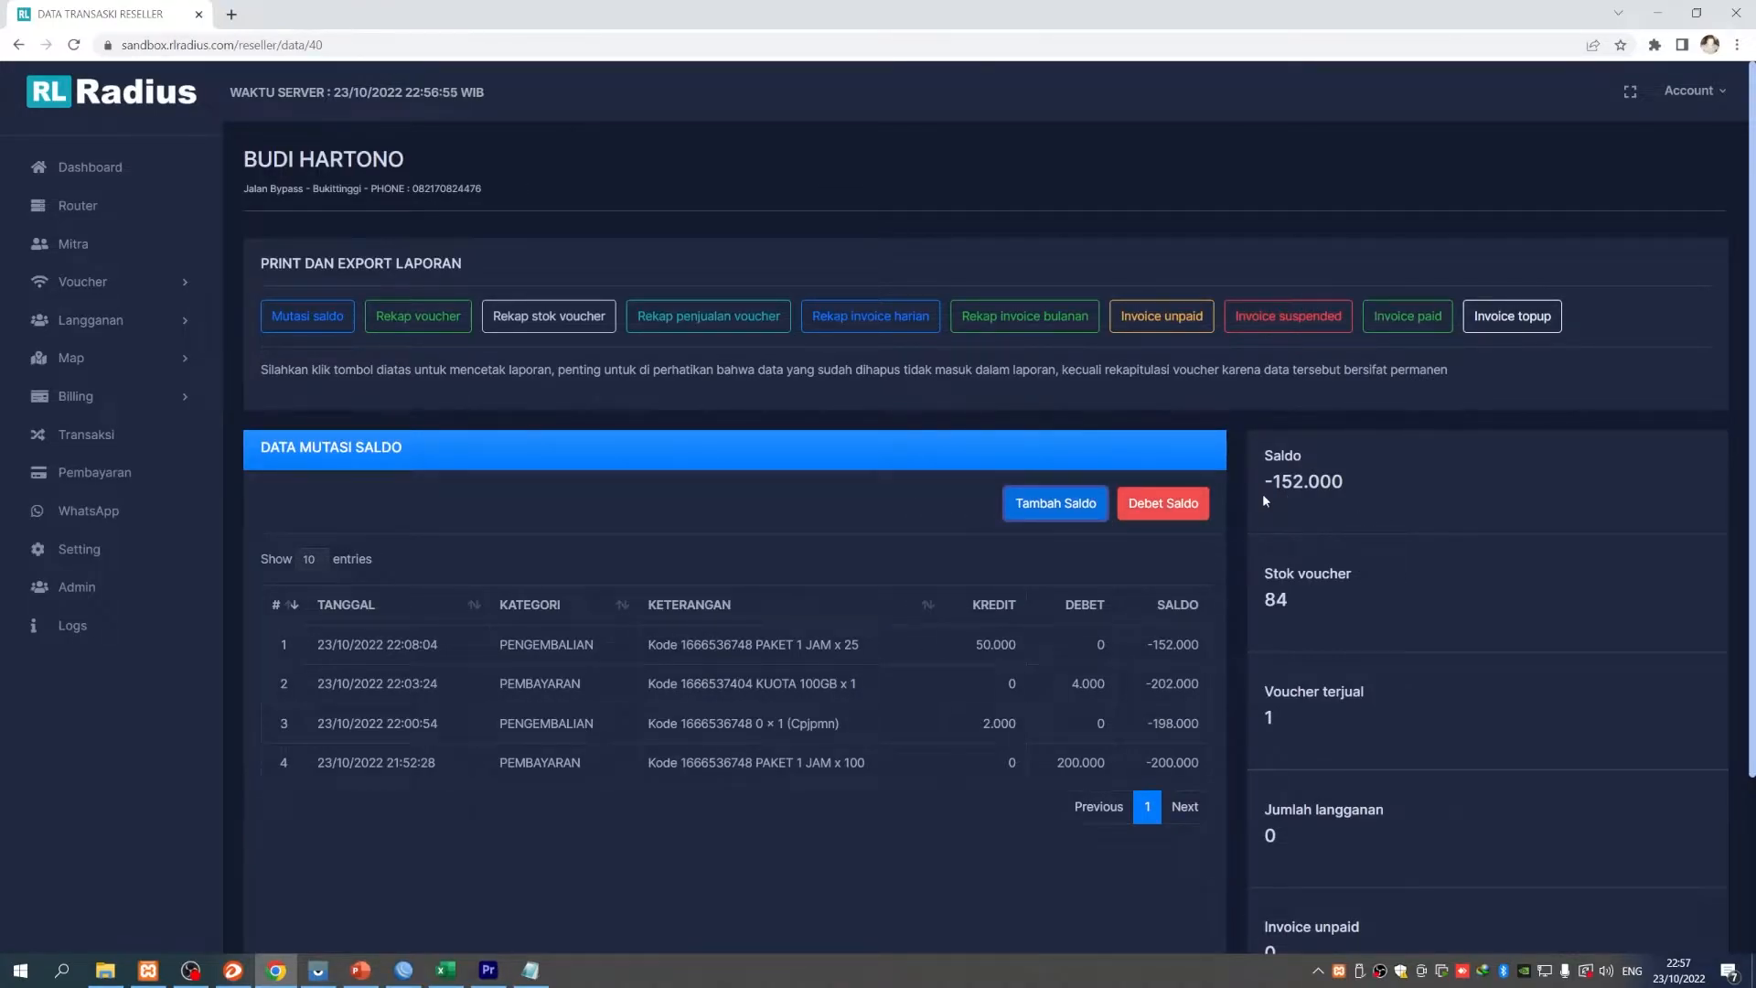
- Paste the -152.000 balance as a new top-up amount, then close it without adding credit
left_click_drag(1273, 482, 1343, 482)
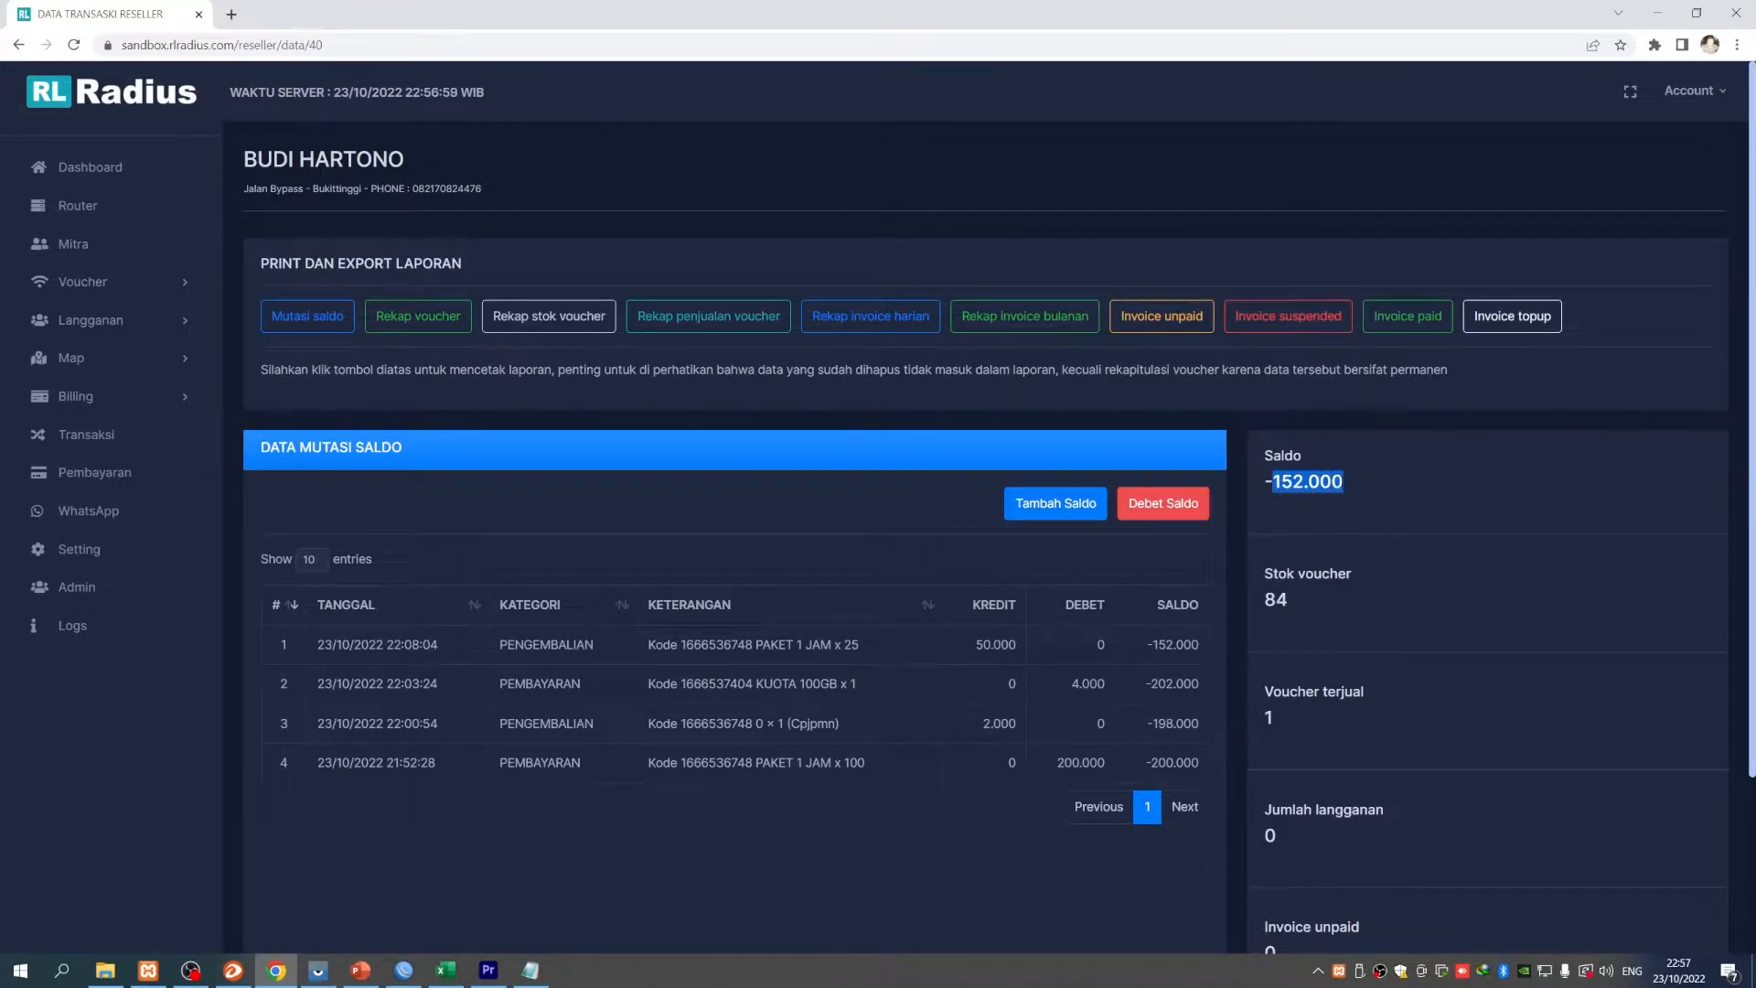
right_click(1340, 483)
left_click(1350, 506)
left_click(1056, 502)
key("ctrl+a")
key("ctrl+v")
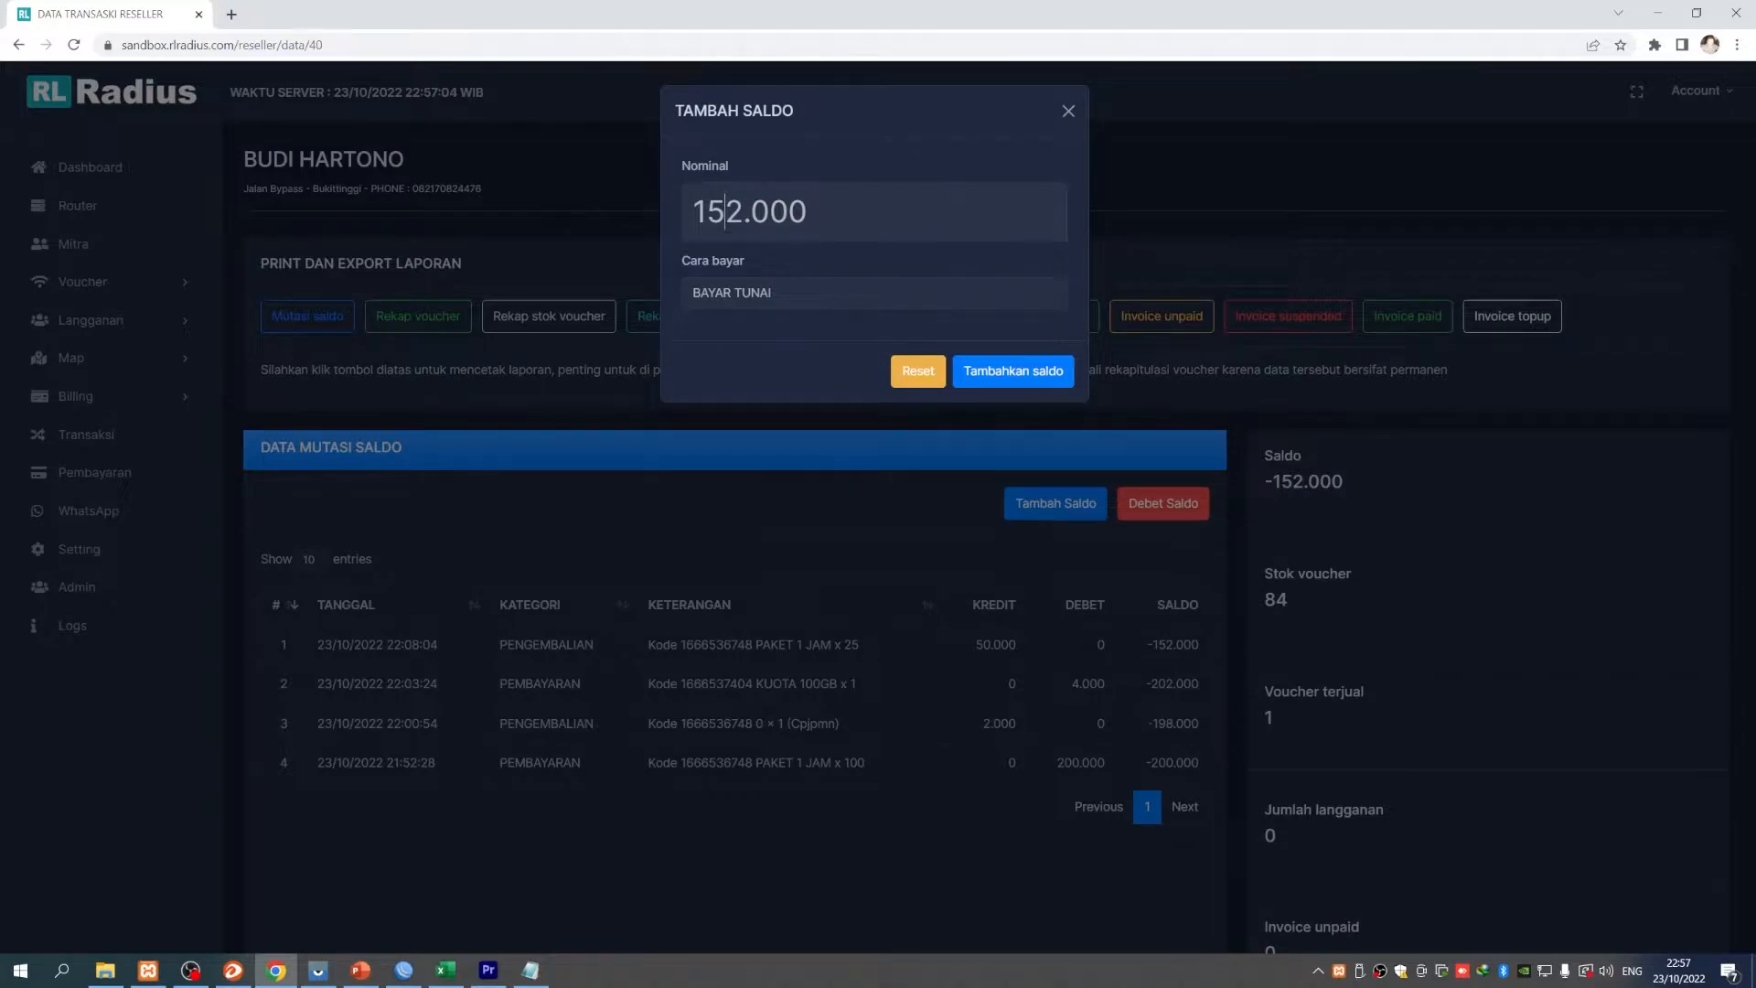
double_click(726, 212)
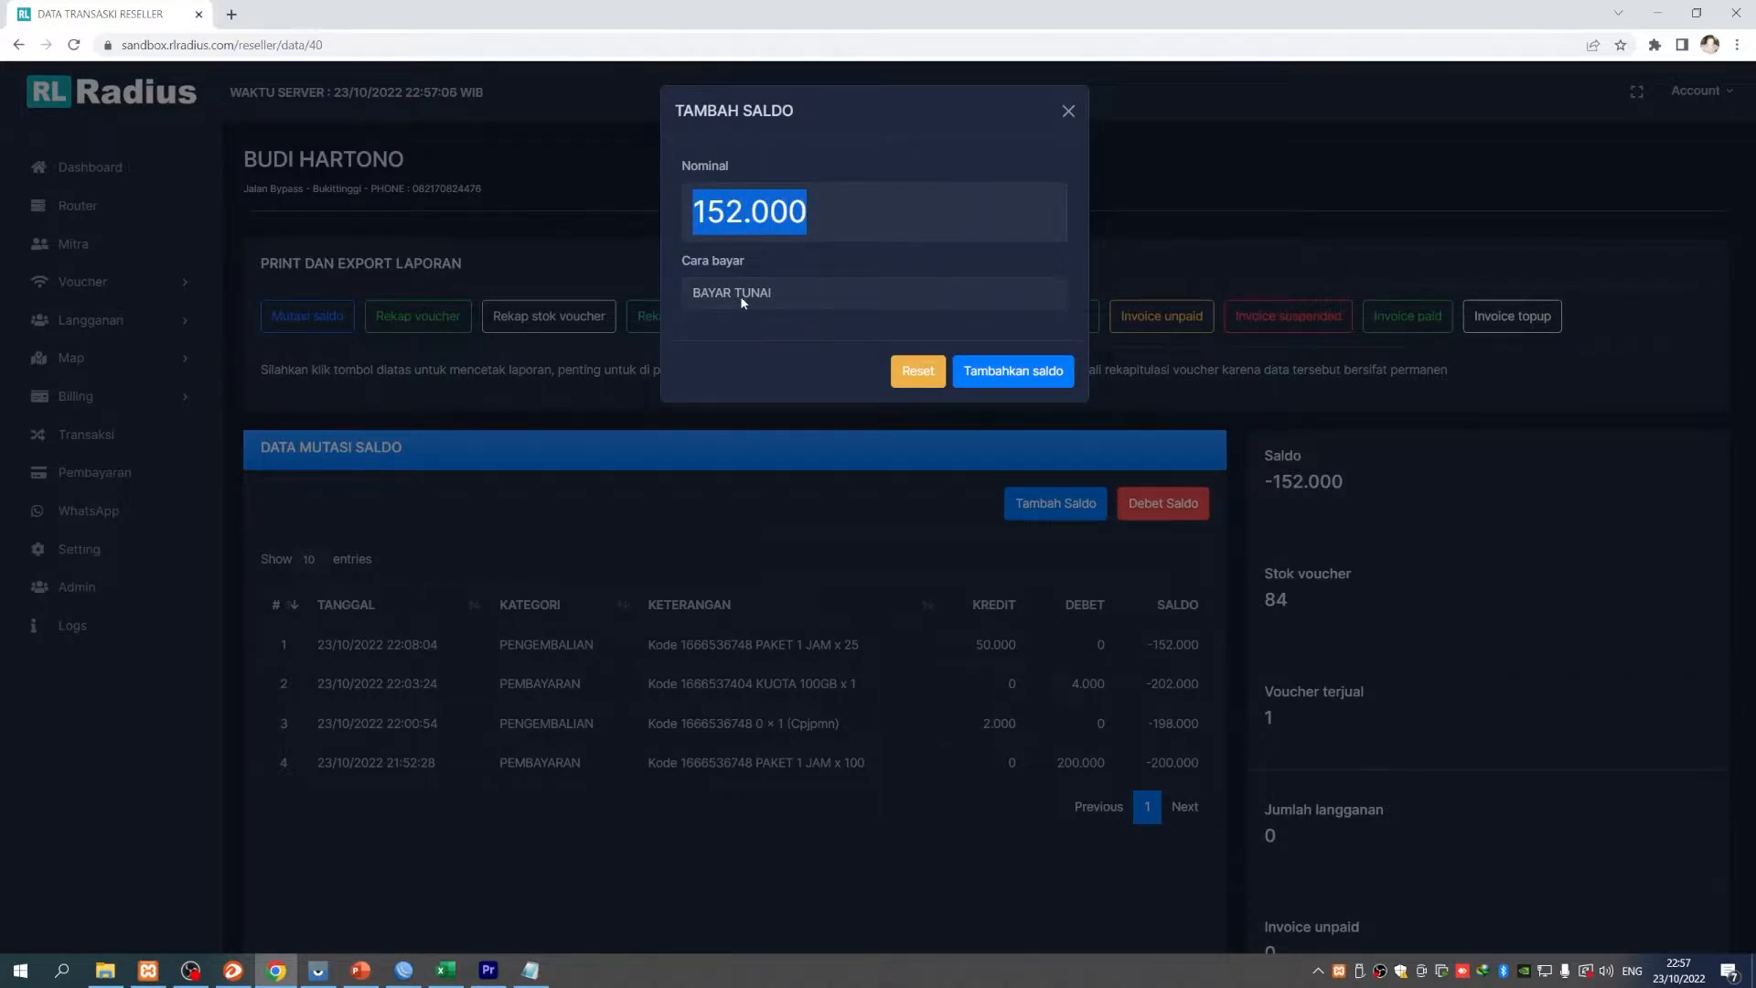
left_click(1065, 121)
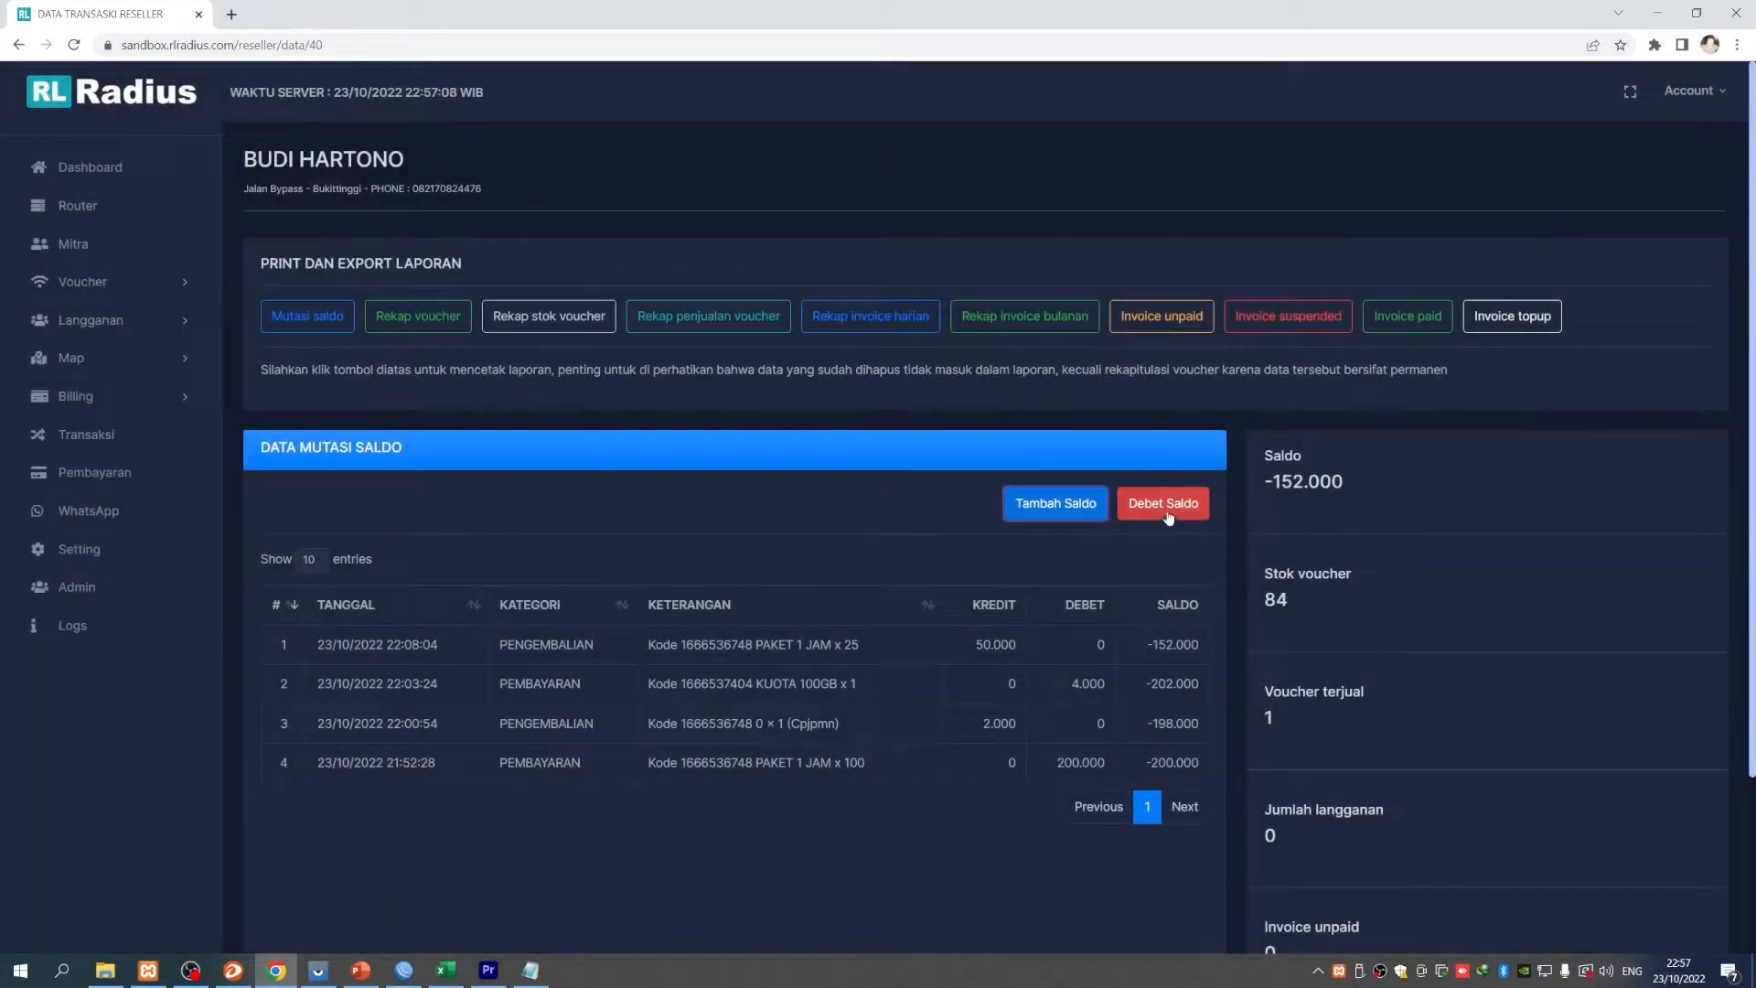
left_click(1148, 513)
left_click(781, 254)
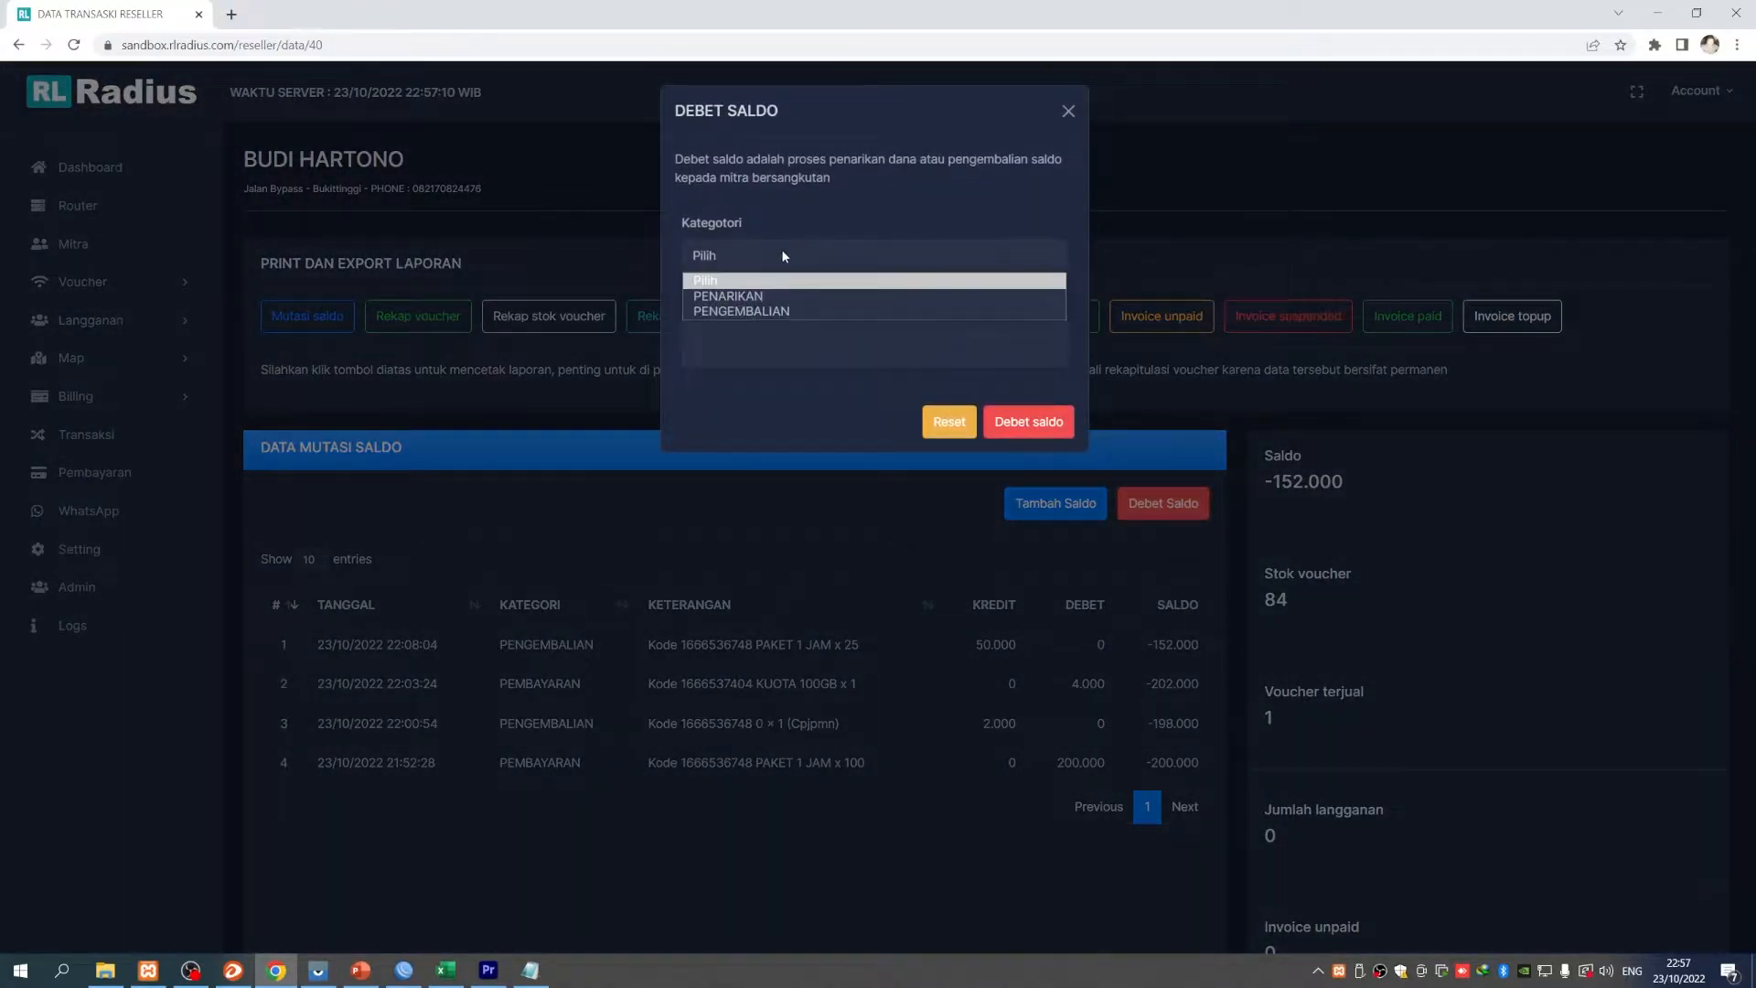
left_click(764, 297)
left_click(765, 337)
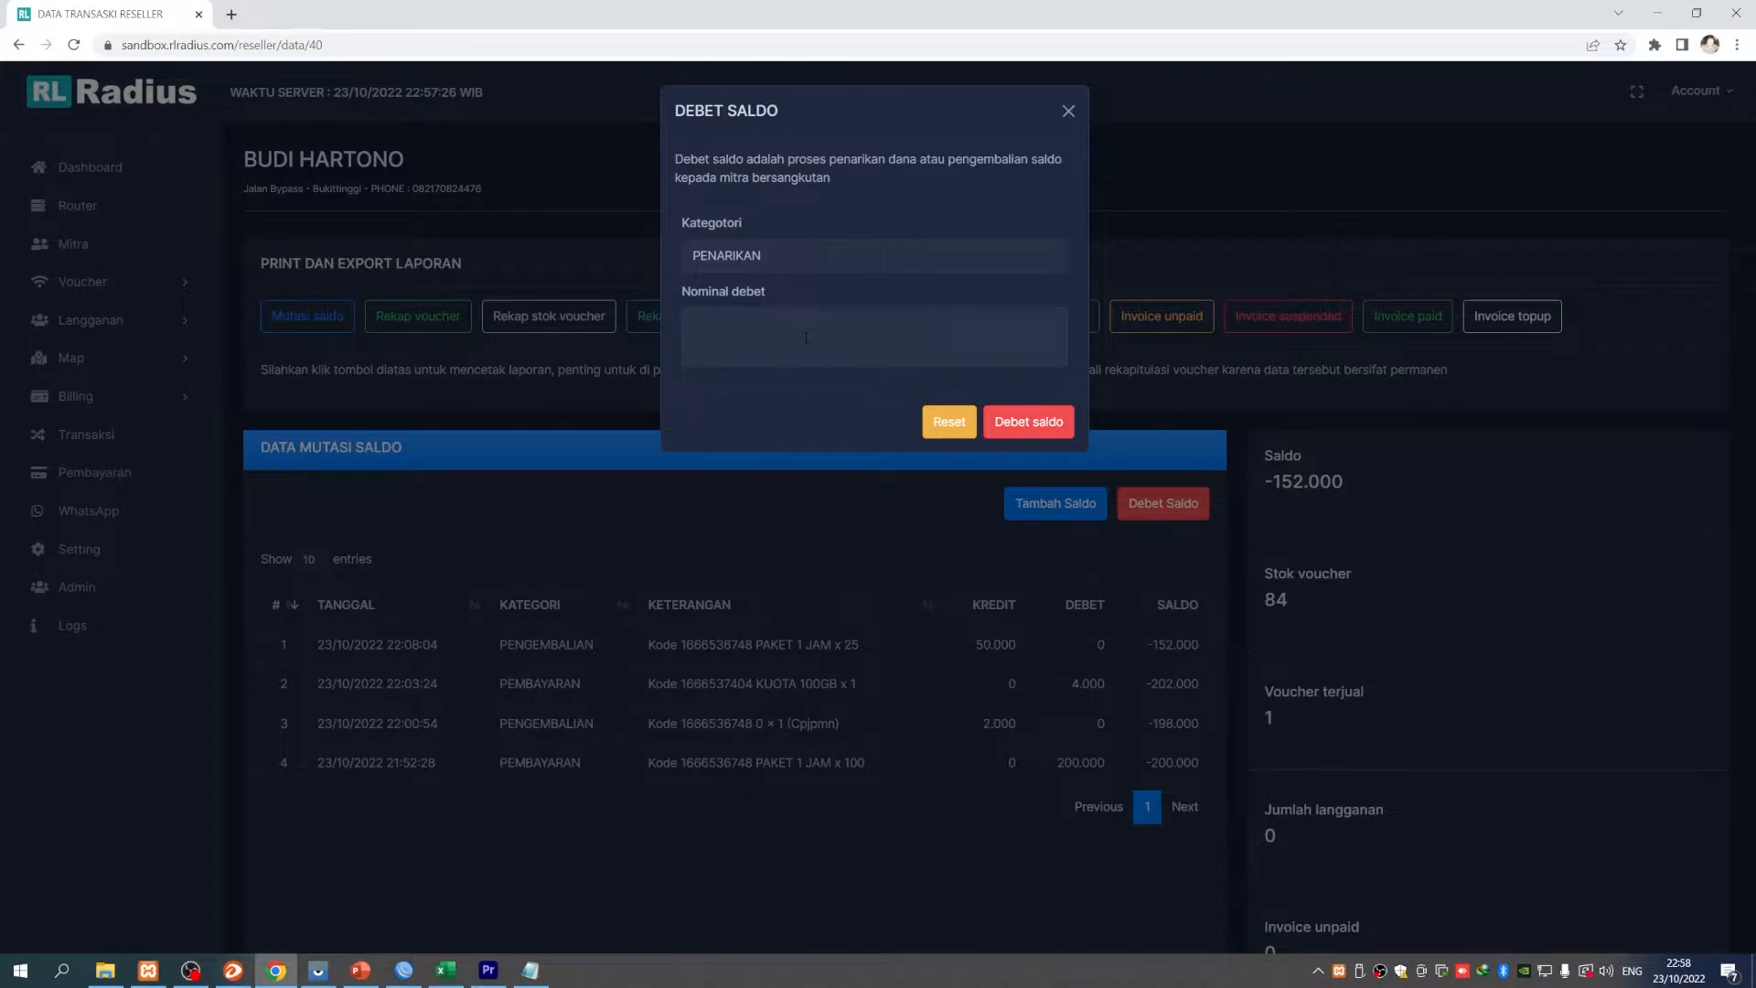
left_click(765, 256)
left_click(765, 256)
left_click(777, 256)
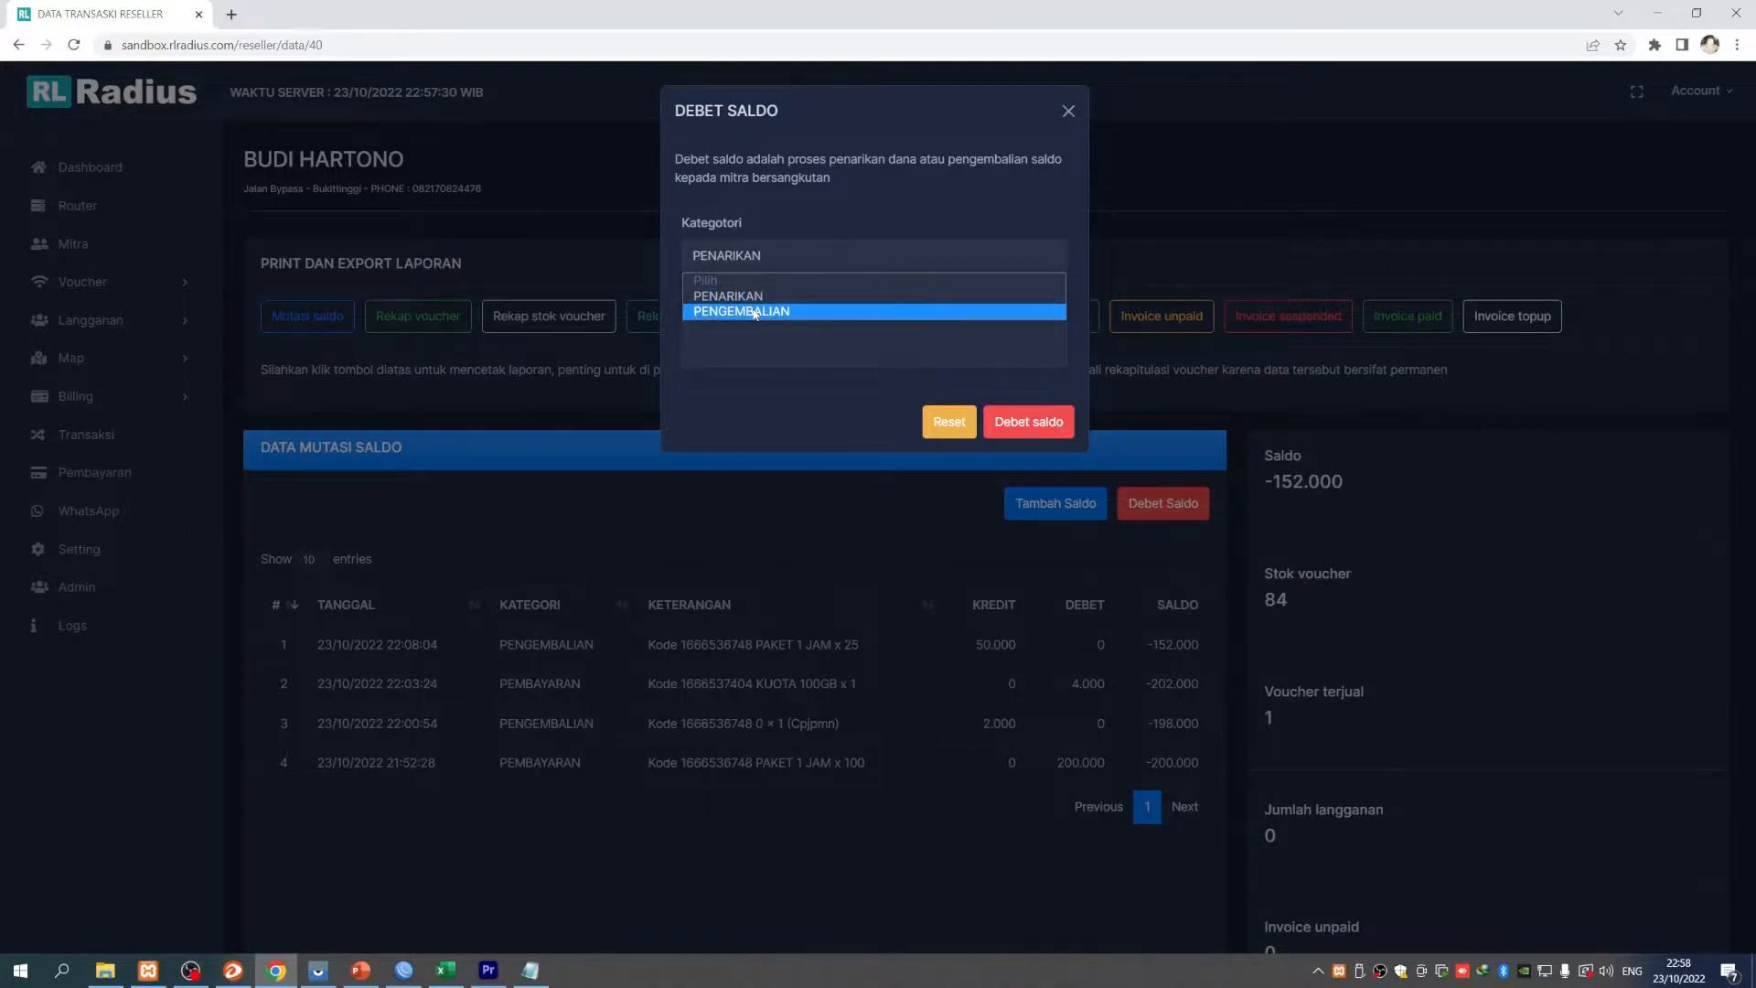
left_click(754, 312)
left_click(736, 255)
left_click(759, 307)
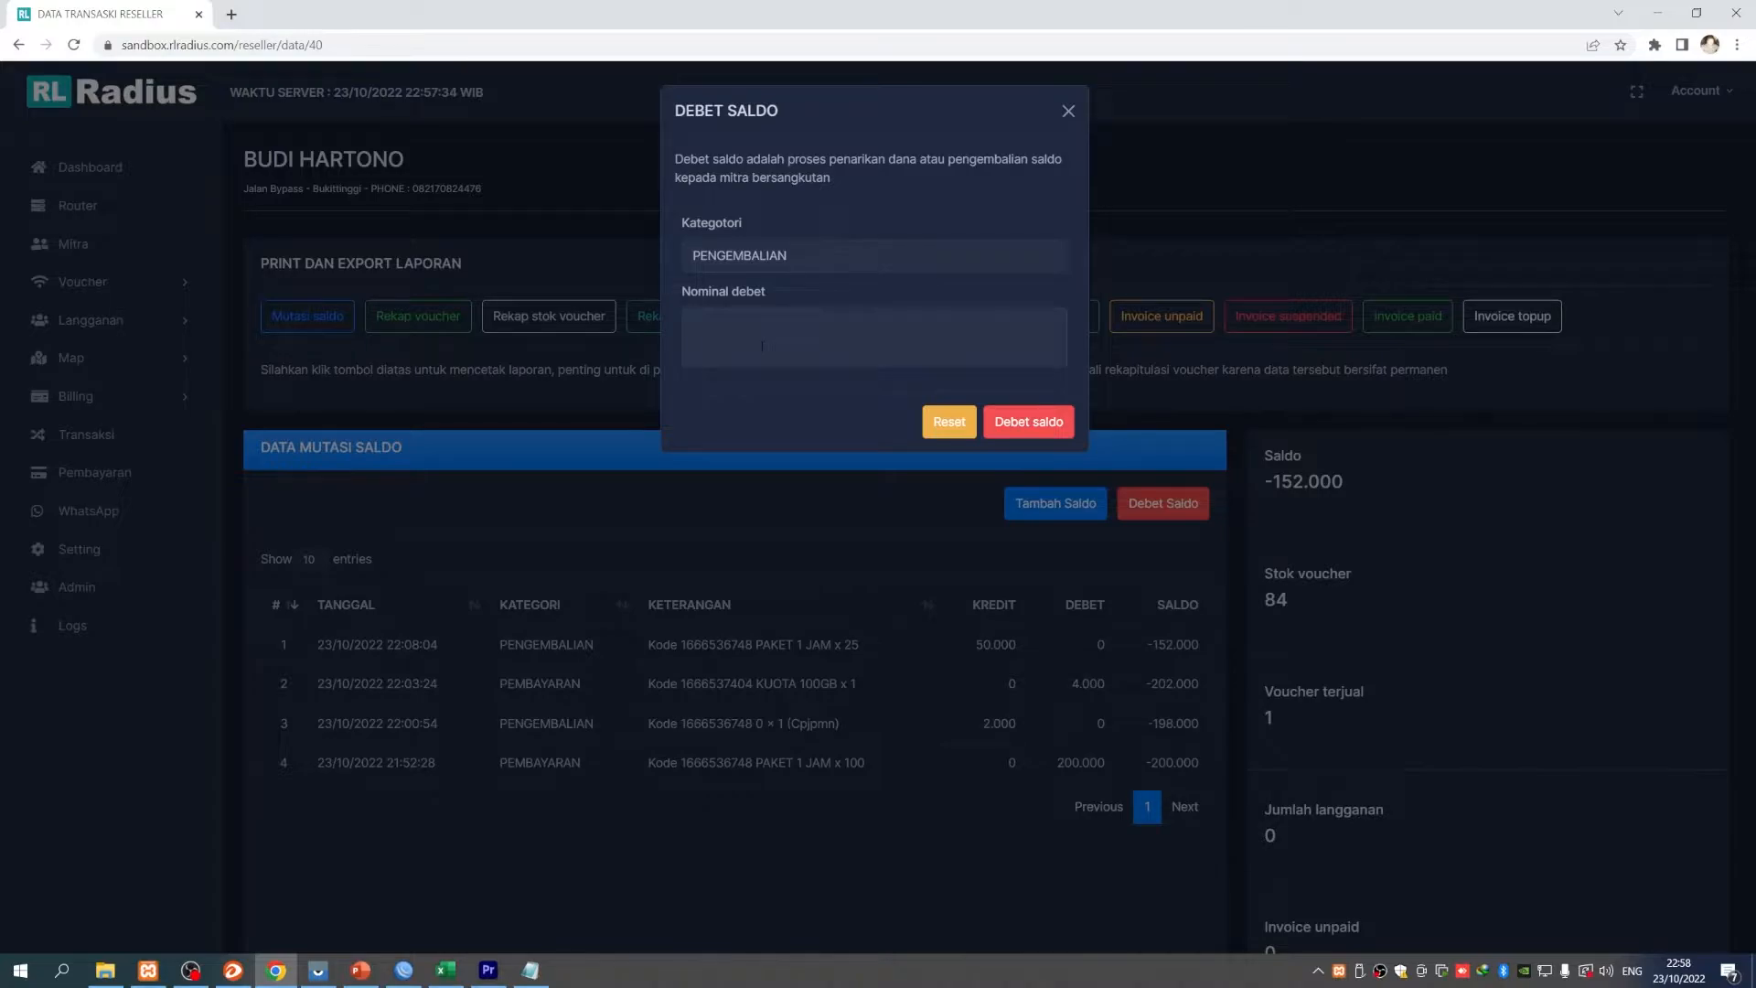
left_click(762, 346)
left_click(1068, 113)
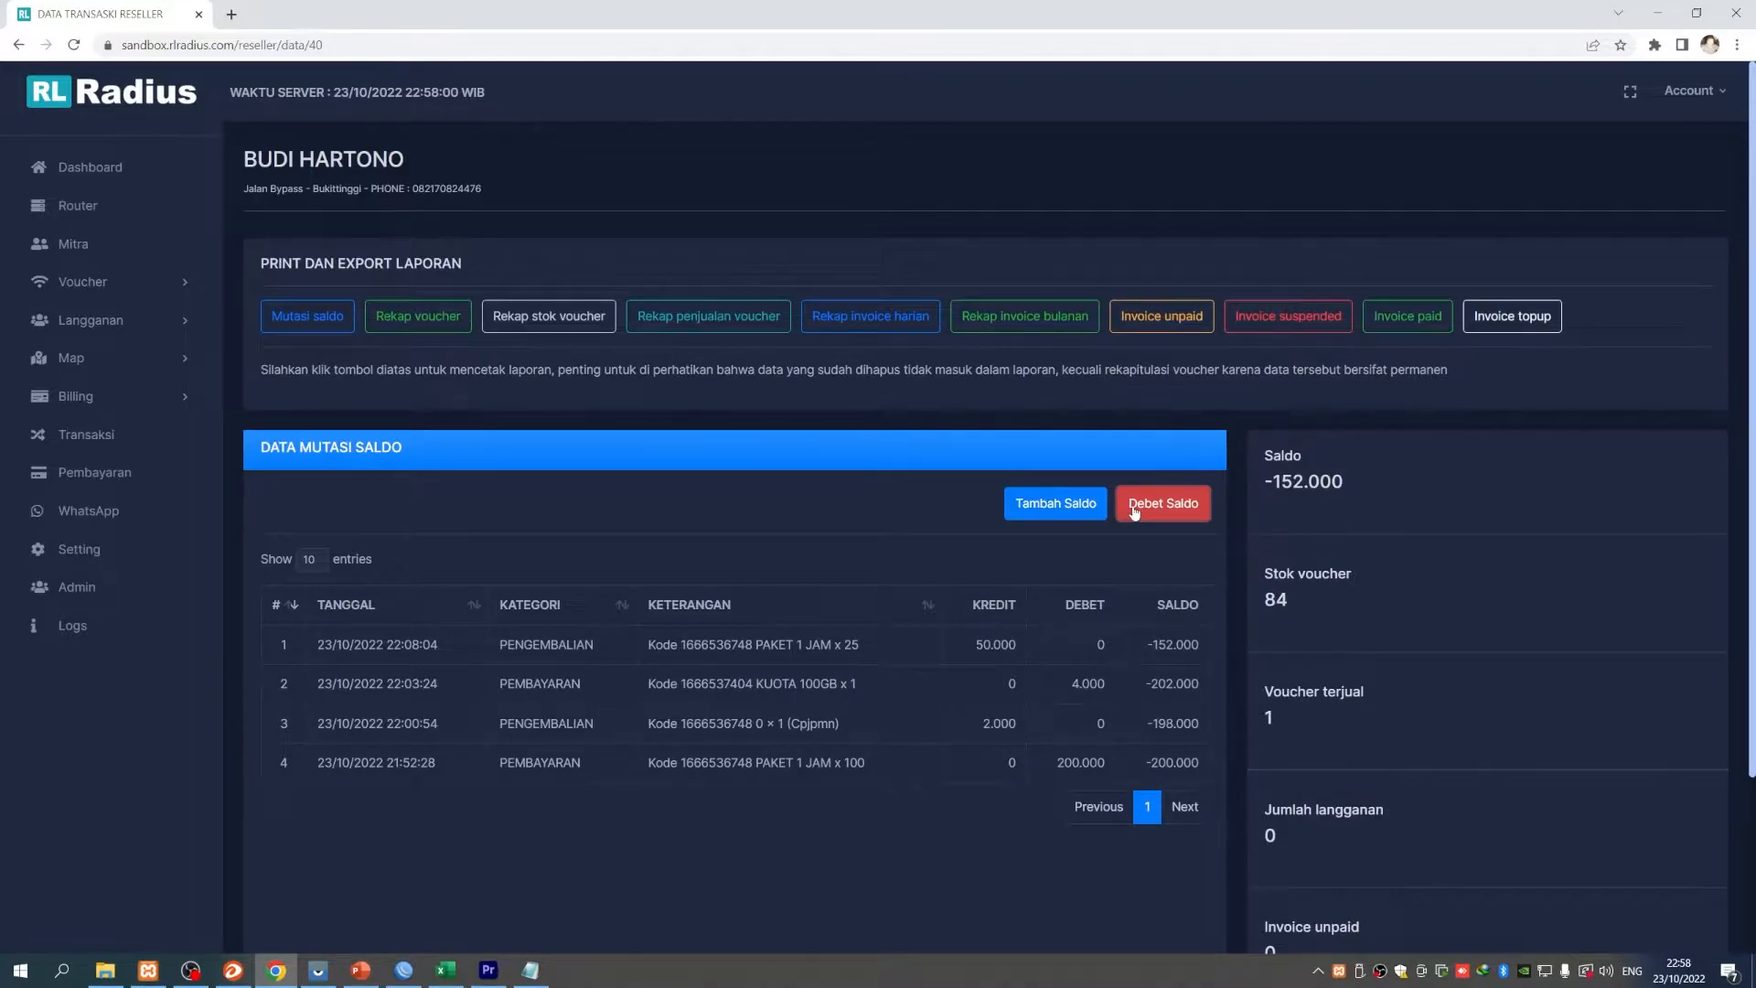
- Open Voucher > Stok voucher showing the 100 PAKET 1 JAM vouchers
scroll(971, 723, "down", 1)
scroll(971, 722, "up", 1)
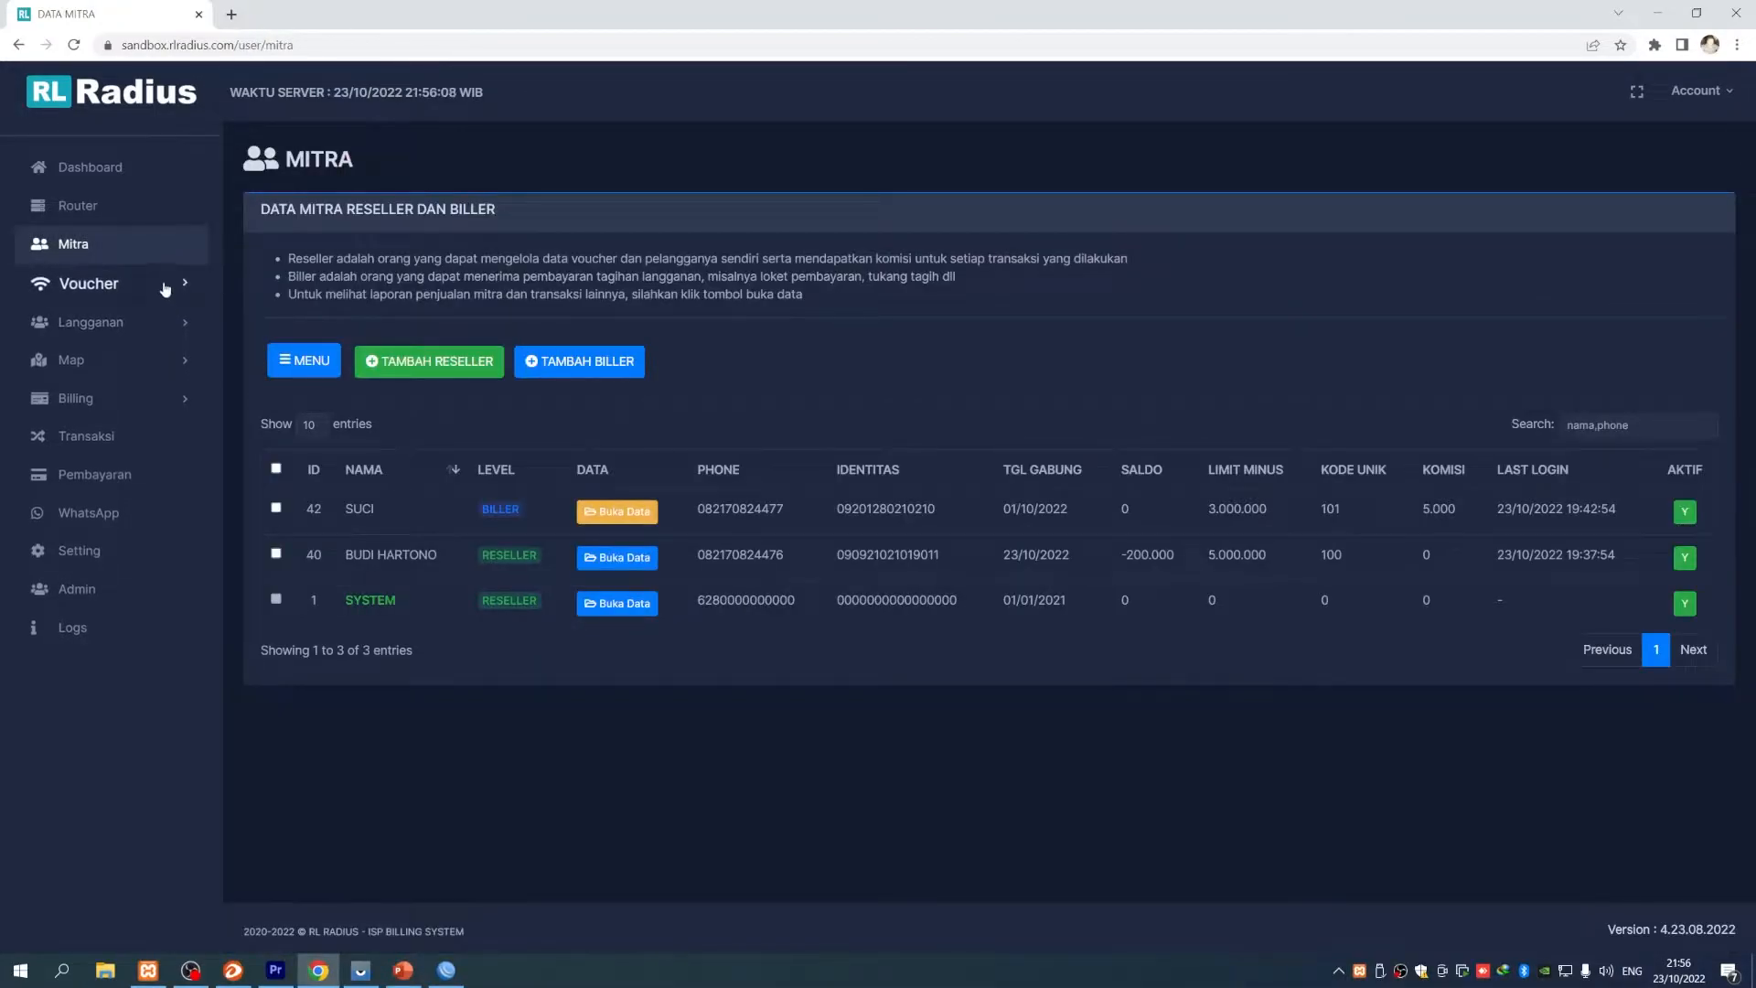
left_click(82, 282)
left_click(125, 376)
scroll(882, 473, "down", 3)
- In PowerPoint, select the first topic line MEMBUAT DAN CETAK VOUCHER on slide 2
left_click(399, 977)
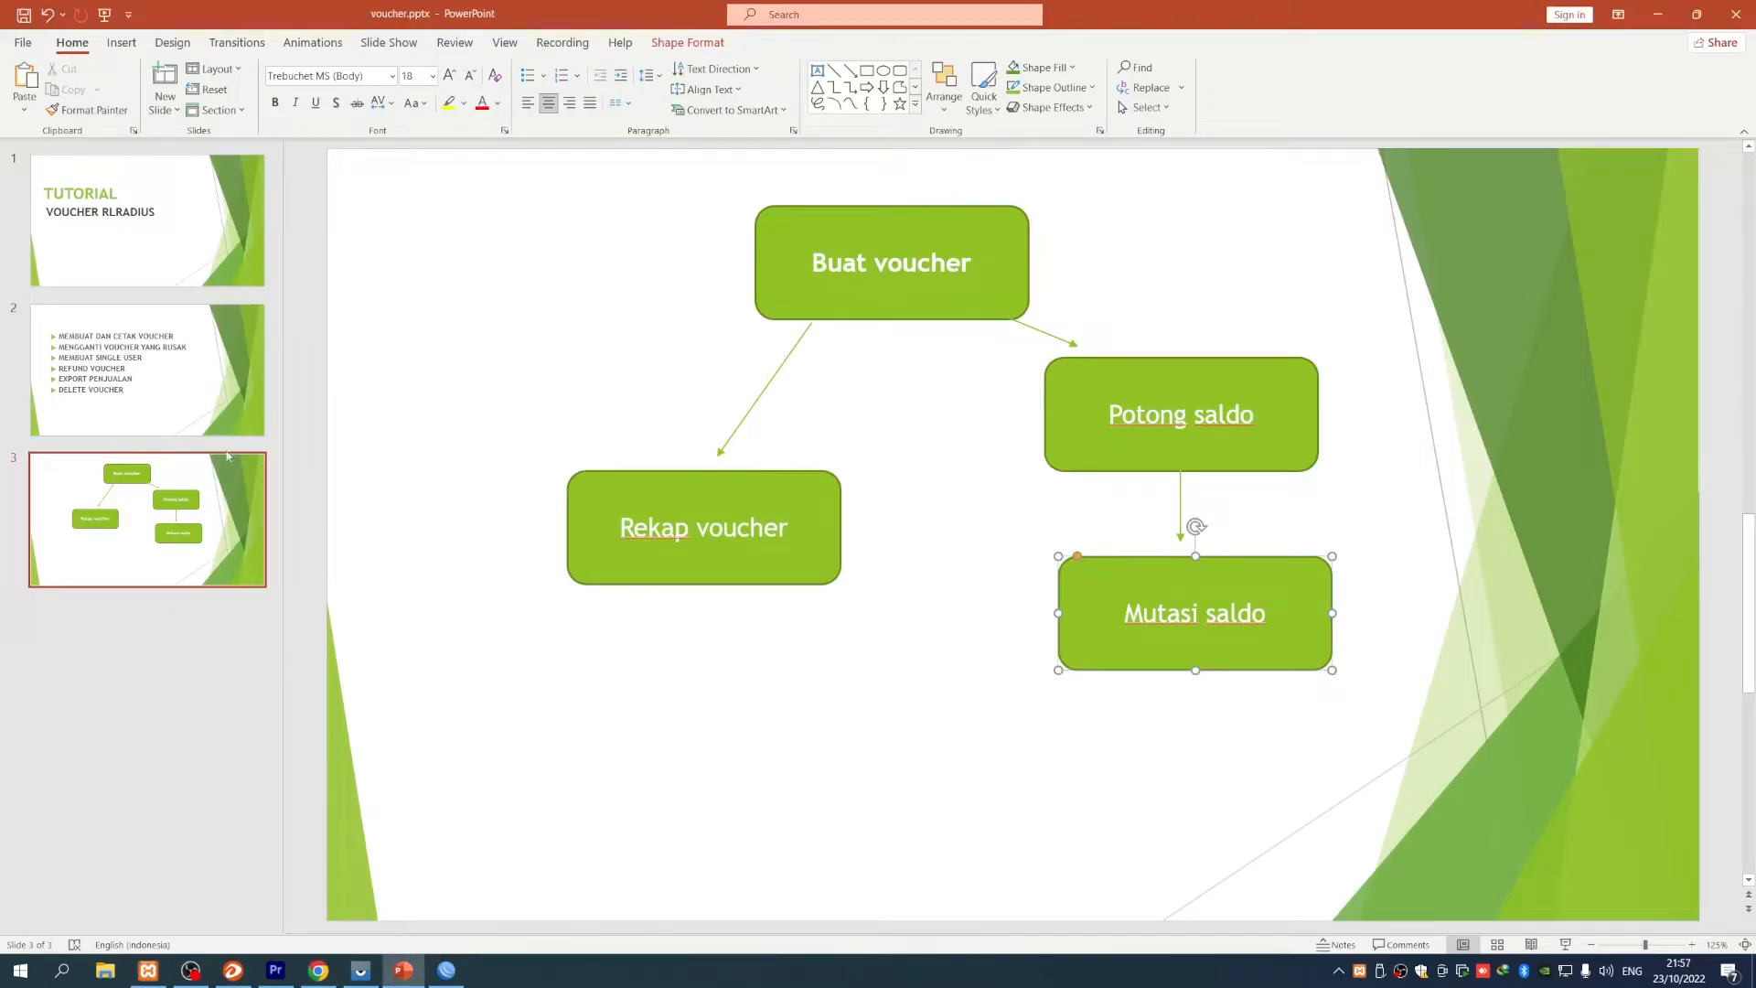
left_click(180, 405)
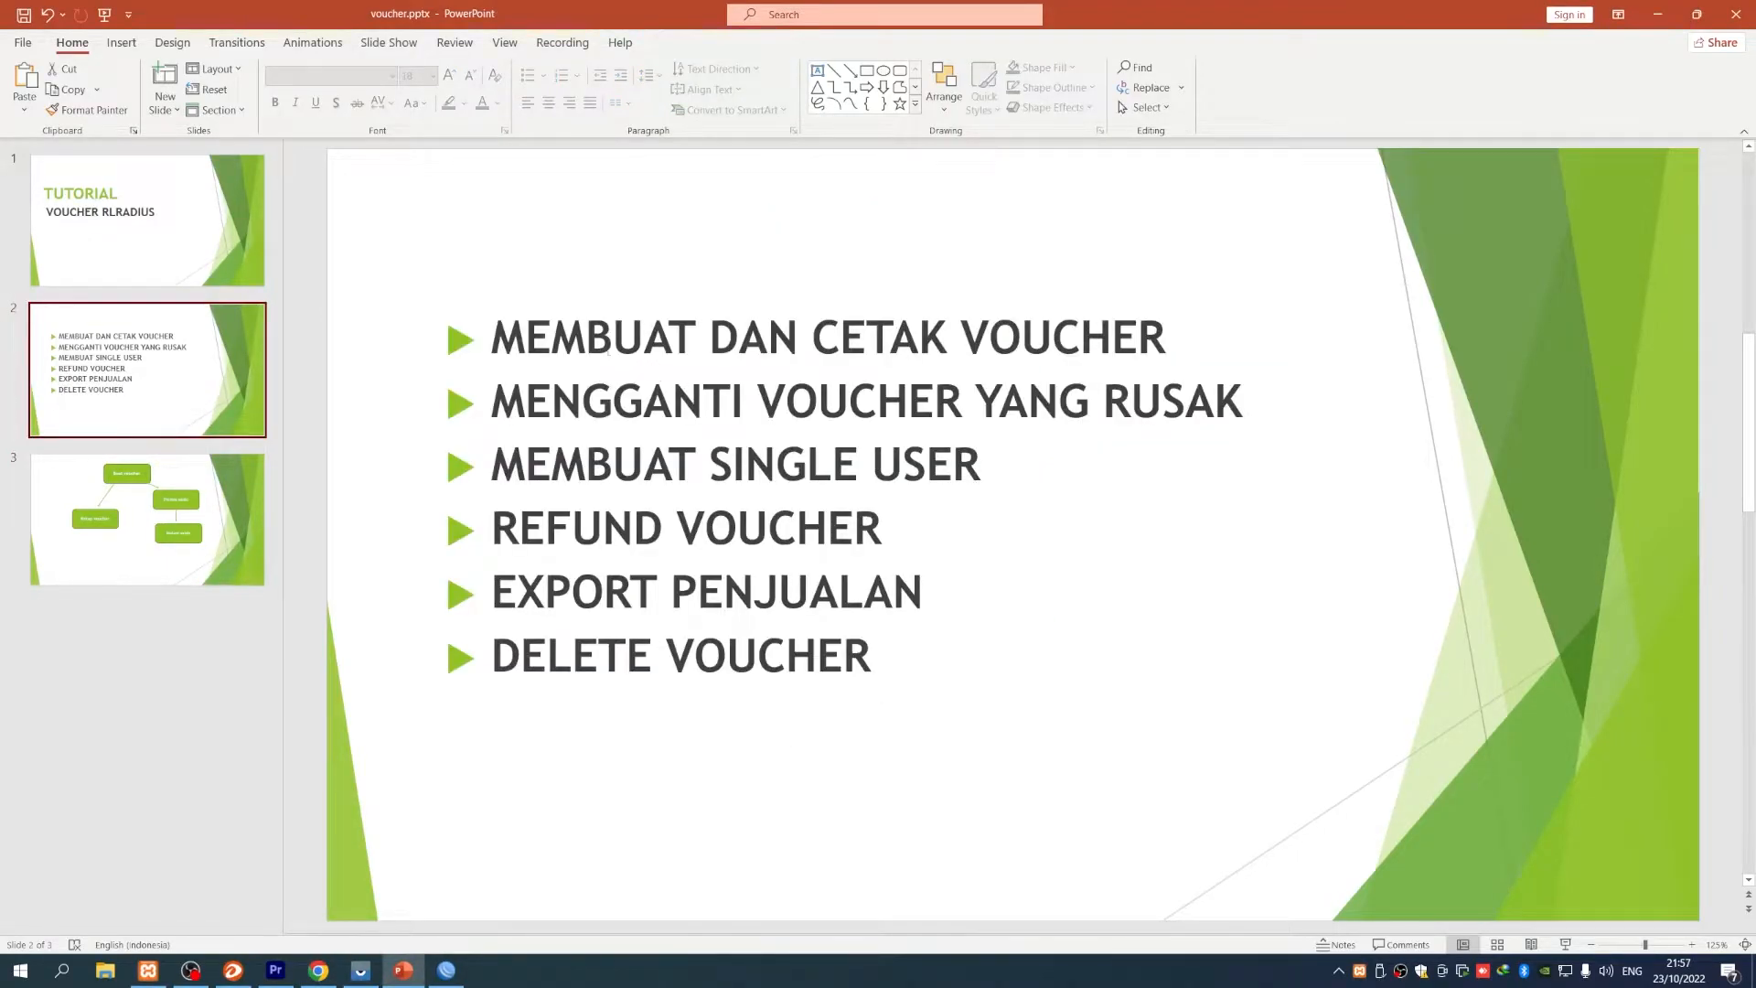
left_click(588, 347)
left_click_drag(528, 344, 551, 344)
triple_click(540, 340)
- Preview a printout of the checked vouchers using the DEFAULT1 template via CETAK TERPILIH
left_click(318, 970)
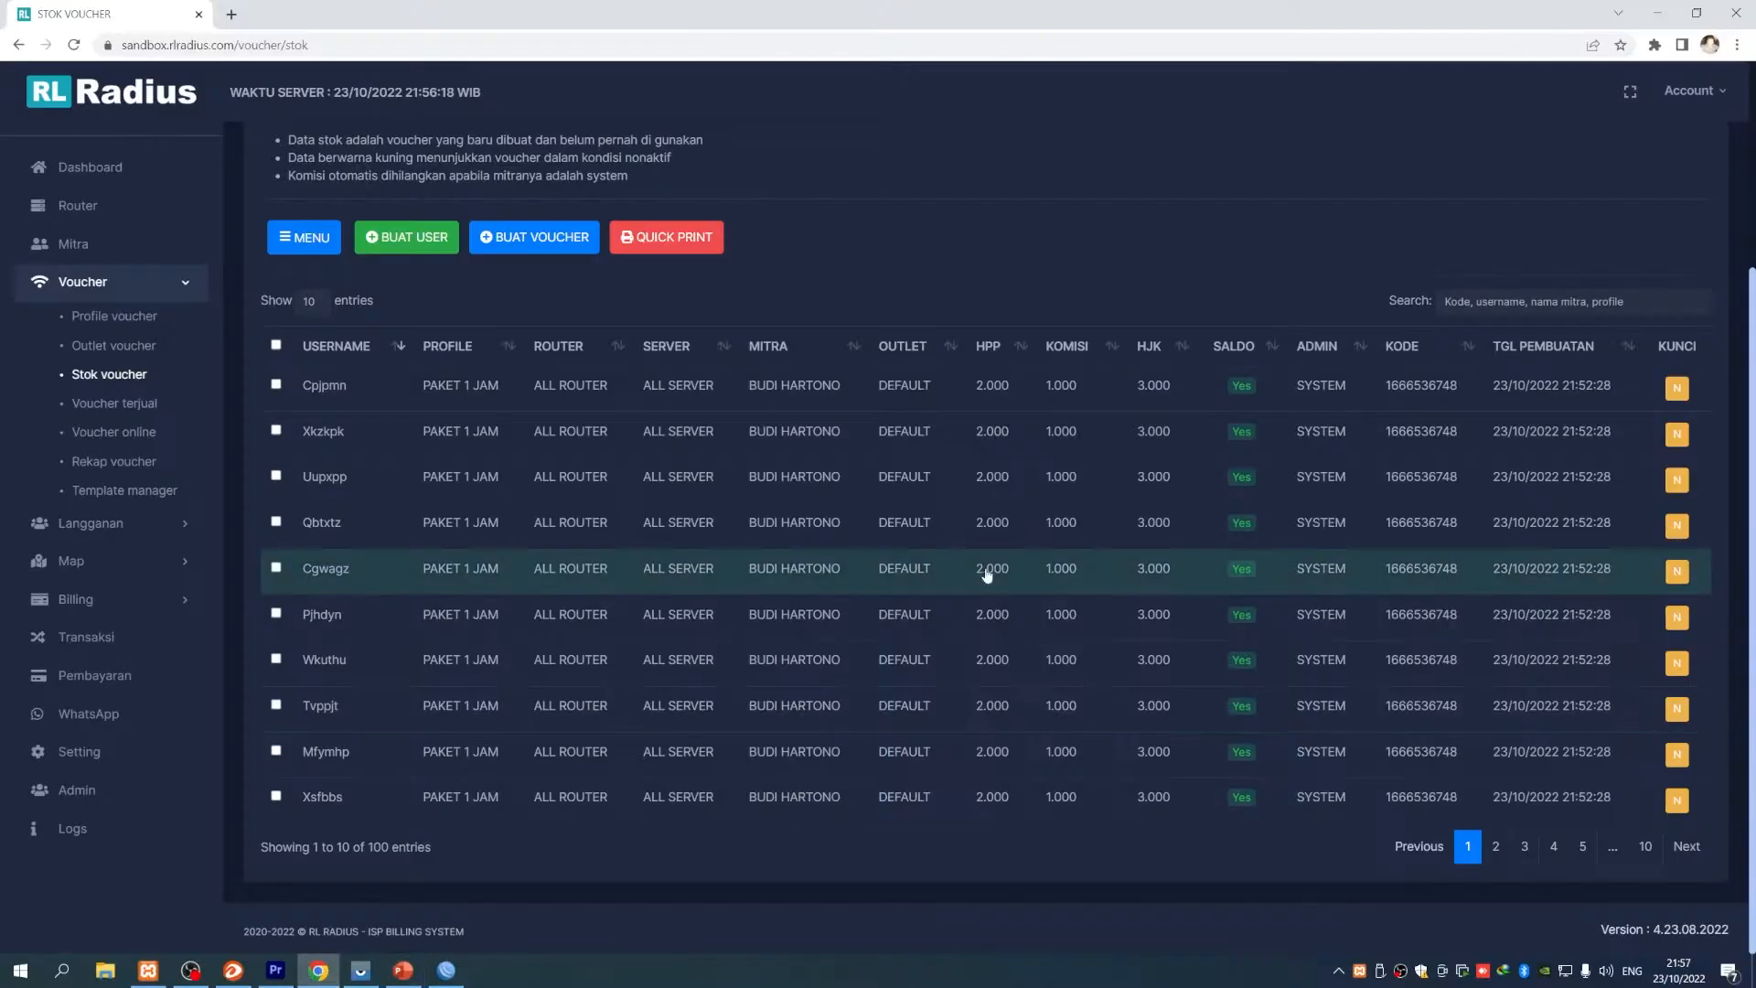
scroll(723, 677, "up", 3)
scroll(731, 703, "down", 1)
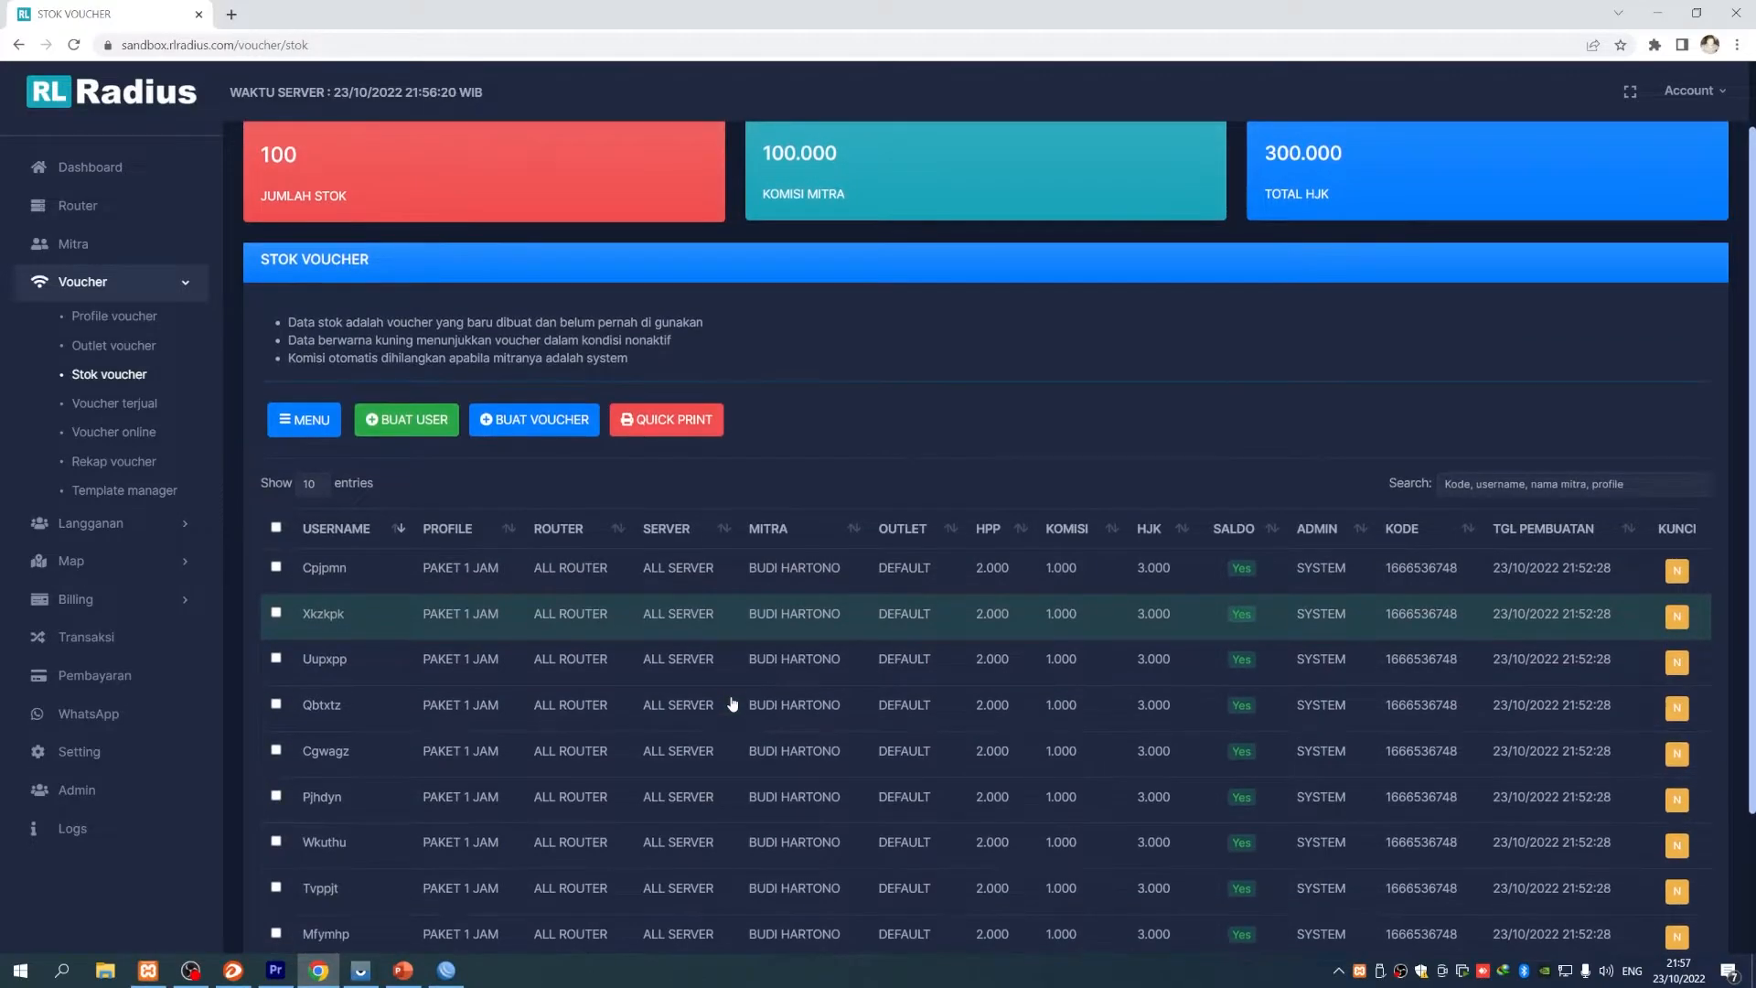
scroll(282, 529, "down", 2)
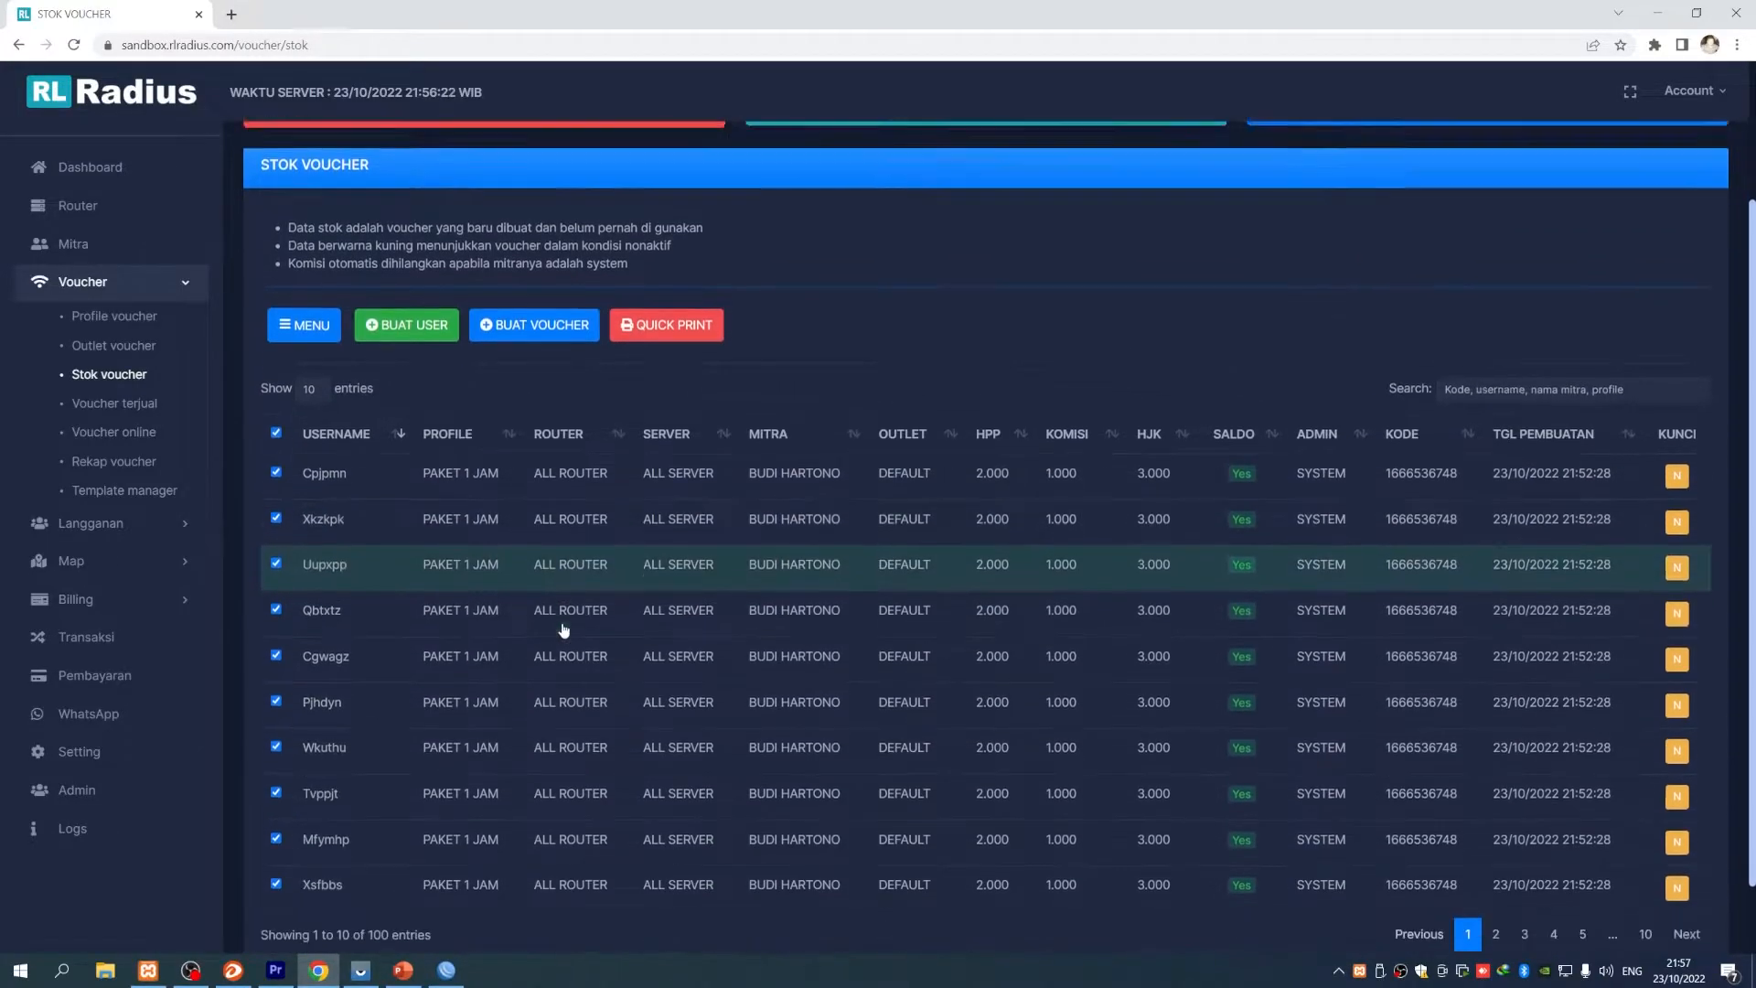
left_click(316, 249)
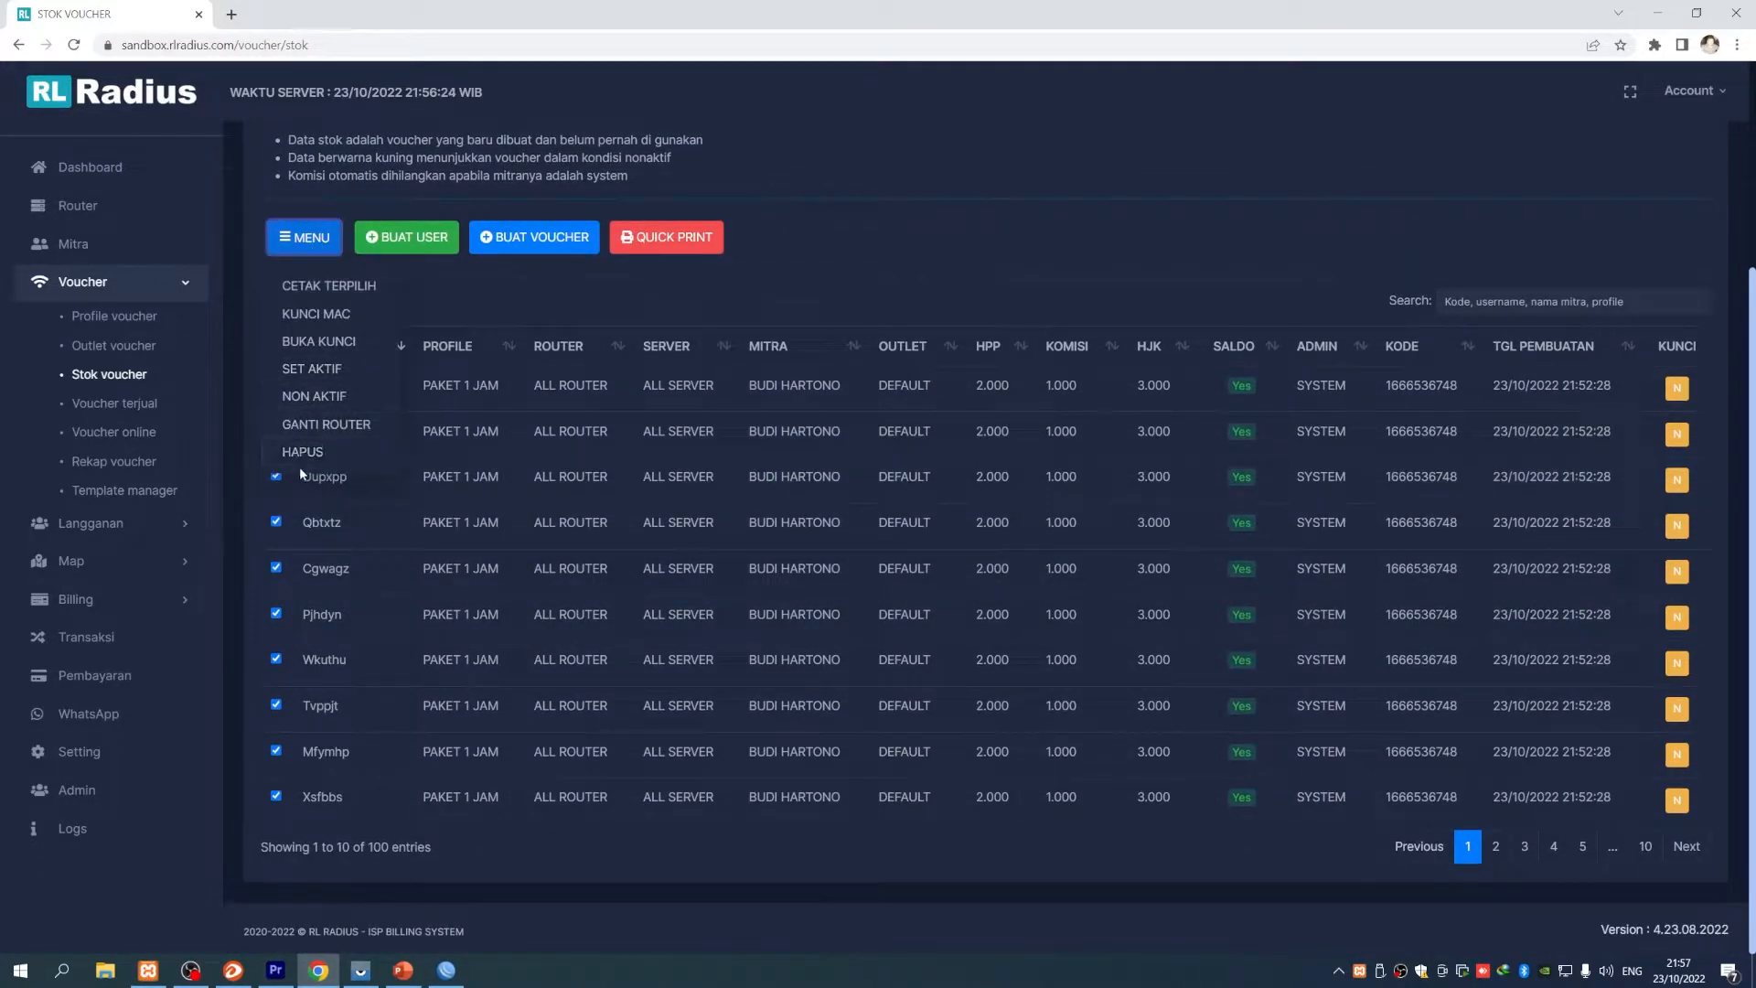
left_click(335, 286)
left_click(759, 209)
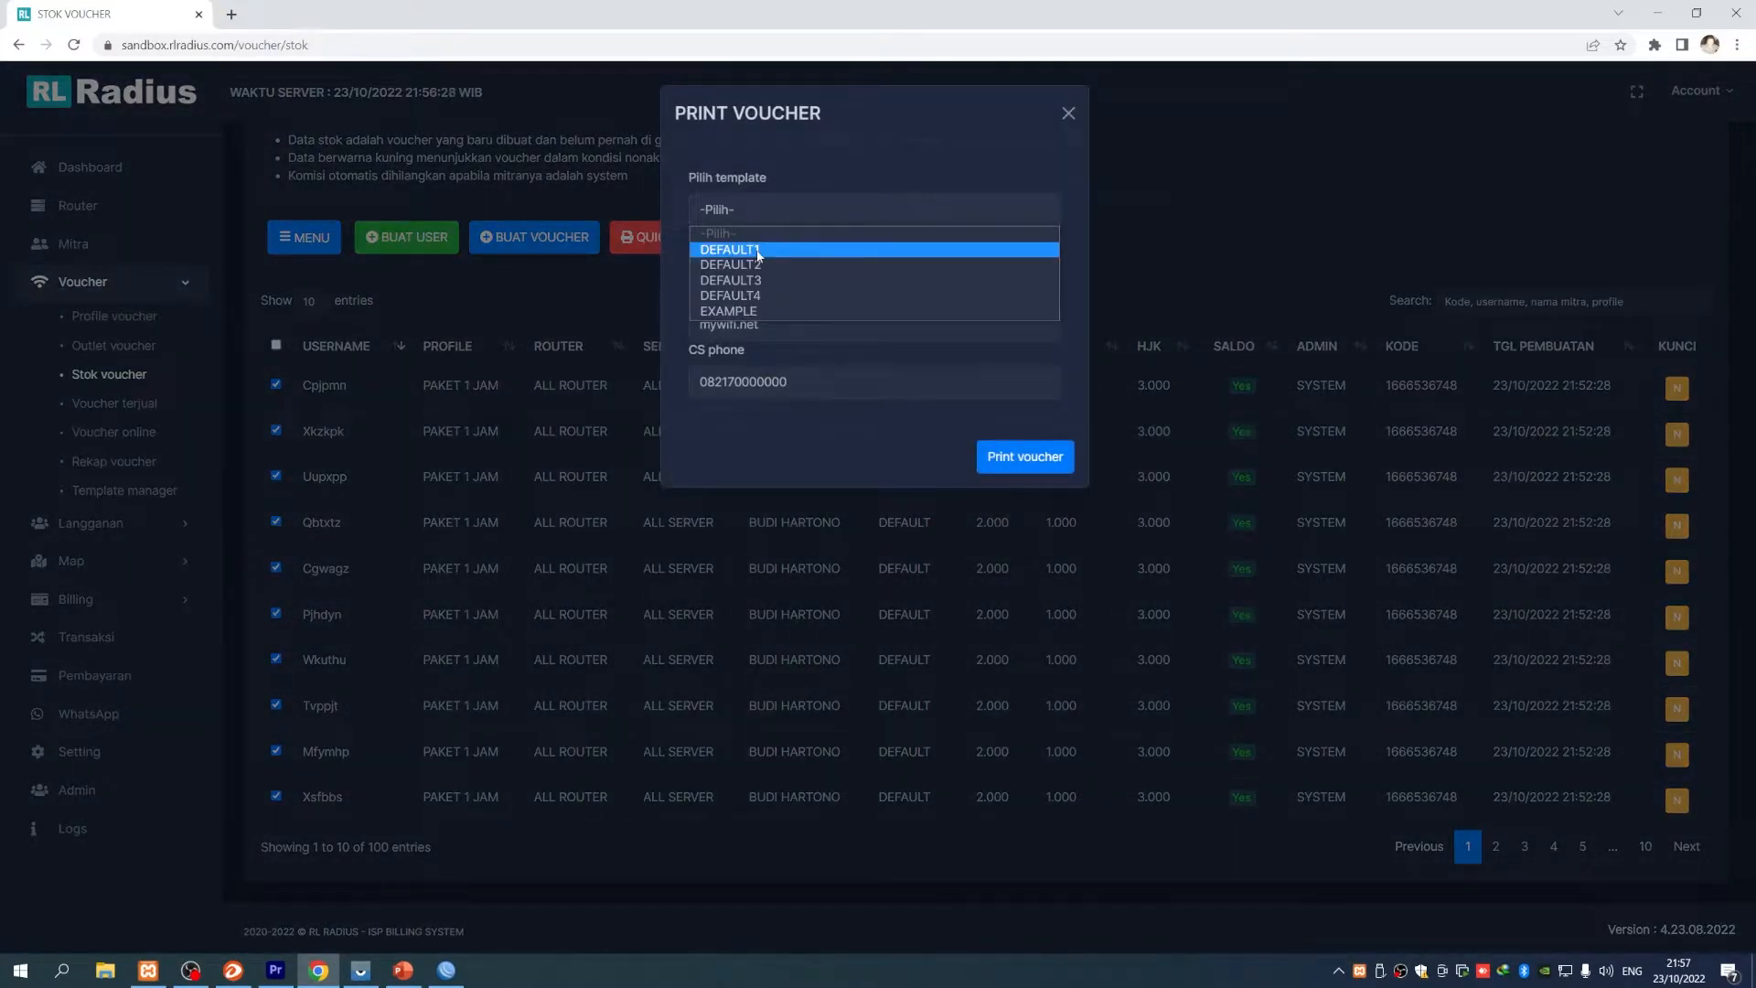
left_click(761, 251)
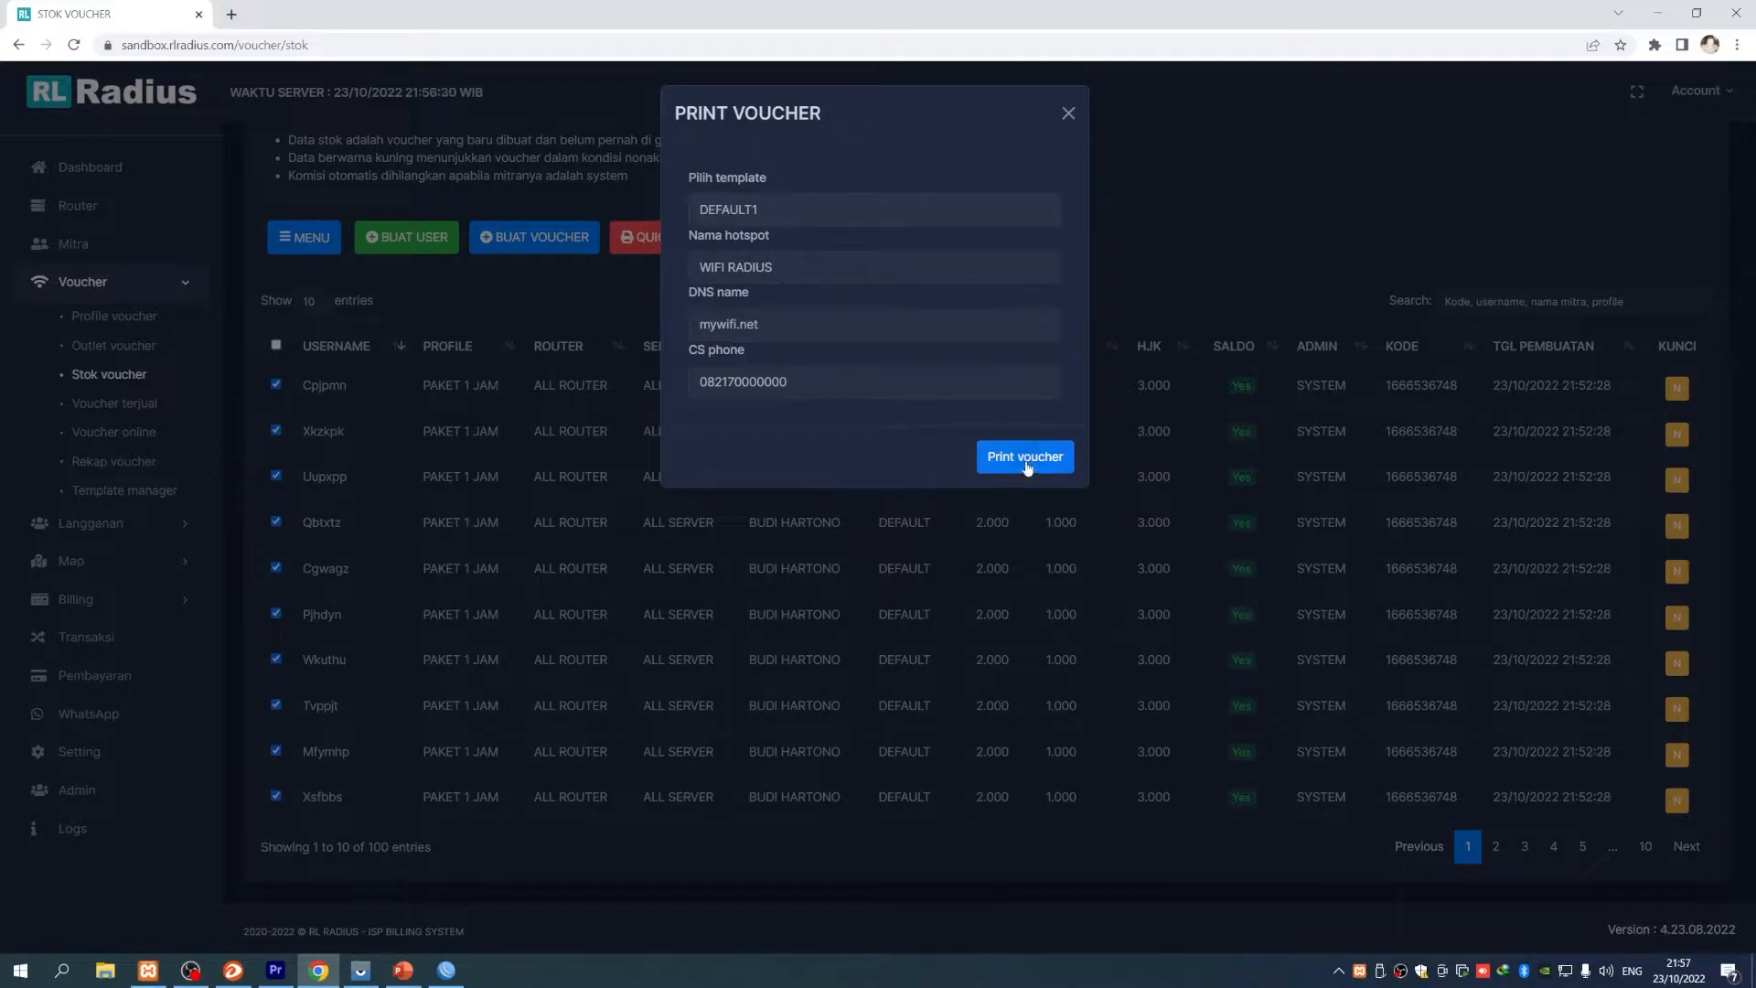
left_click(1025, 457)
key("Escape")
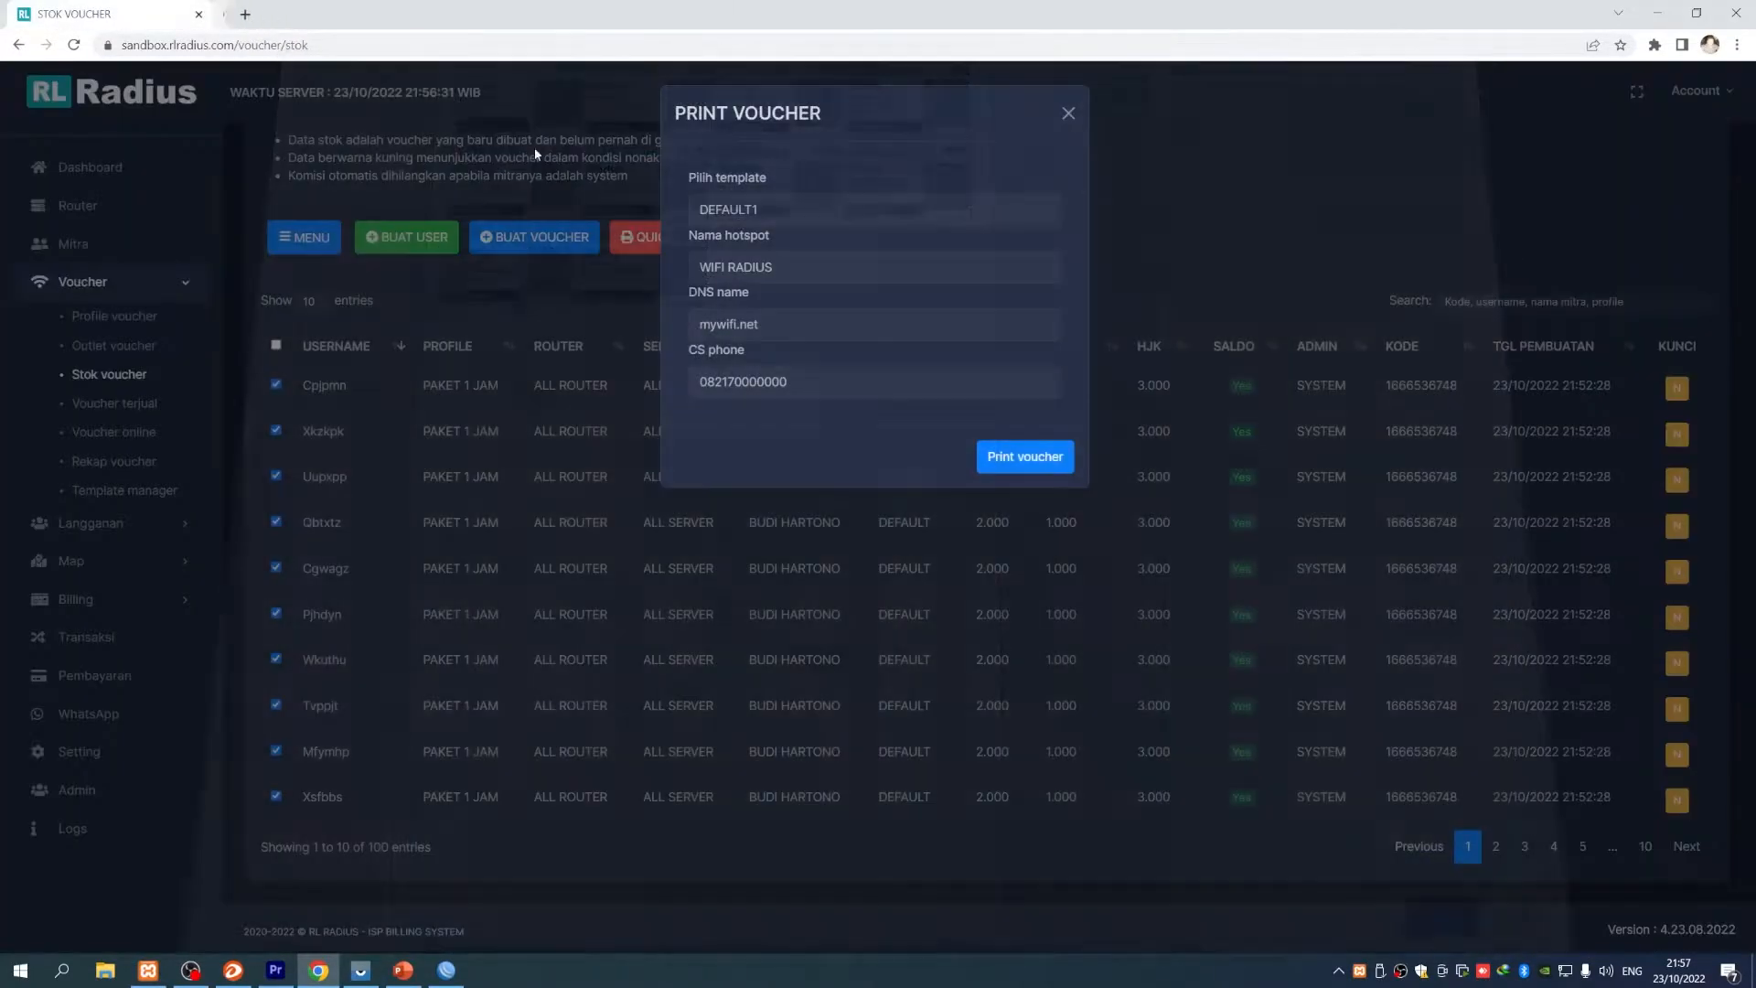
left_click(1067, 114)
left_click(275, 345)
scroll(1278, 691, "up", 1)
left_click_drag(1459, 472, 1386, 473)
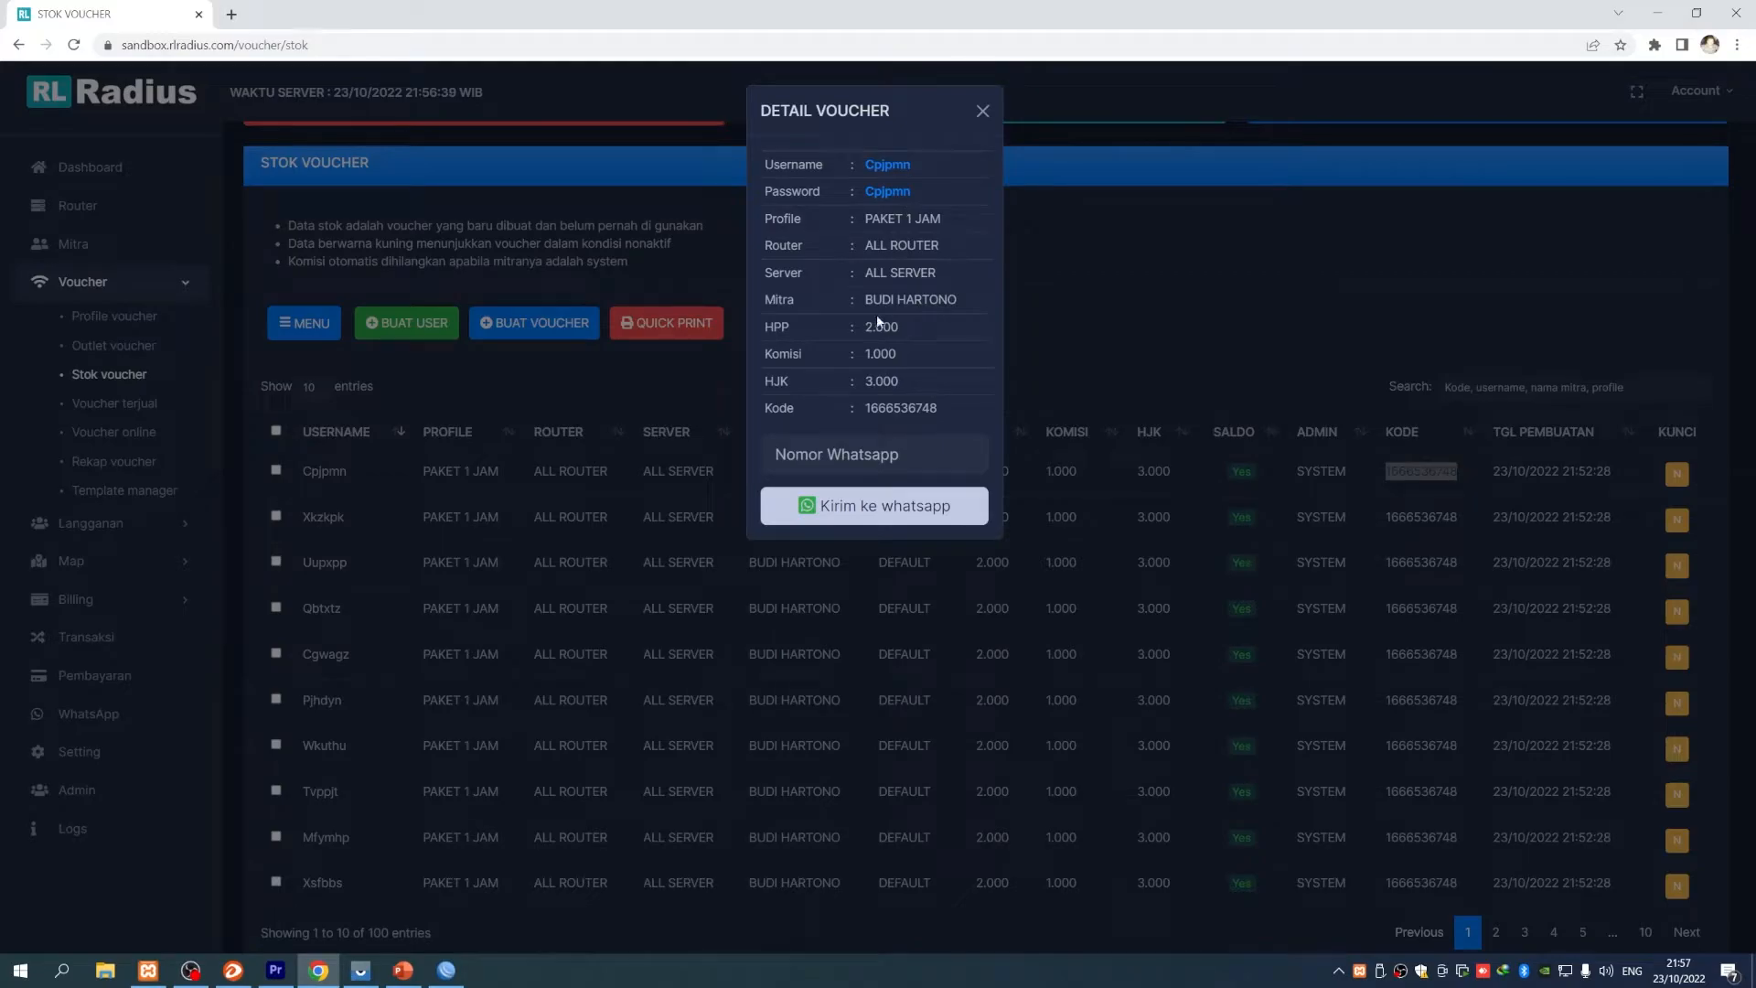
double_click(901, 408)
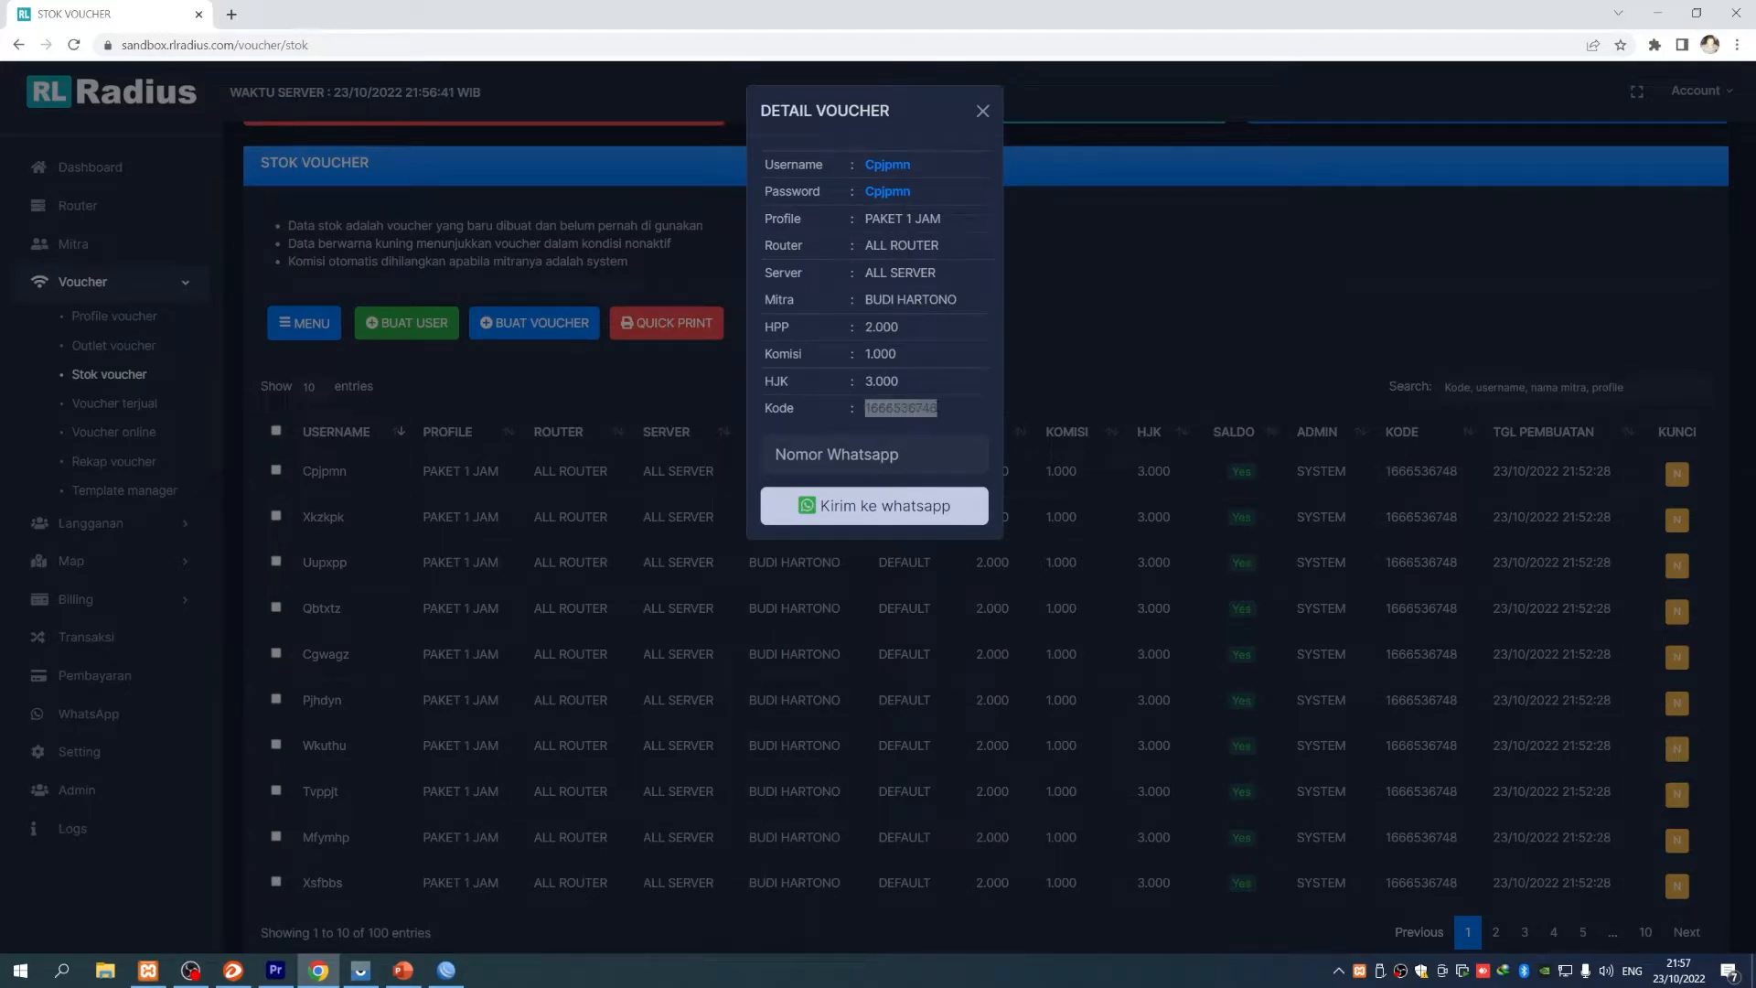
left_click(983, 111)
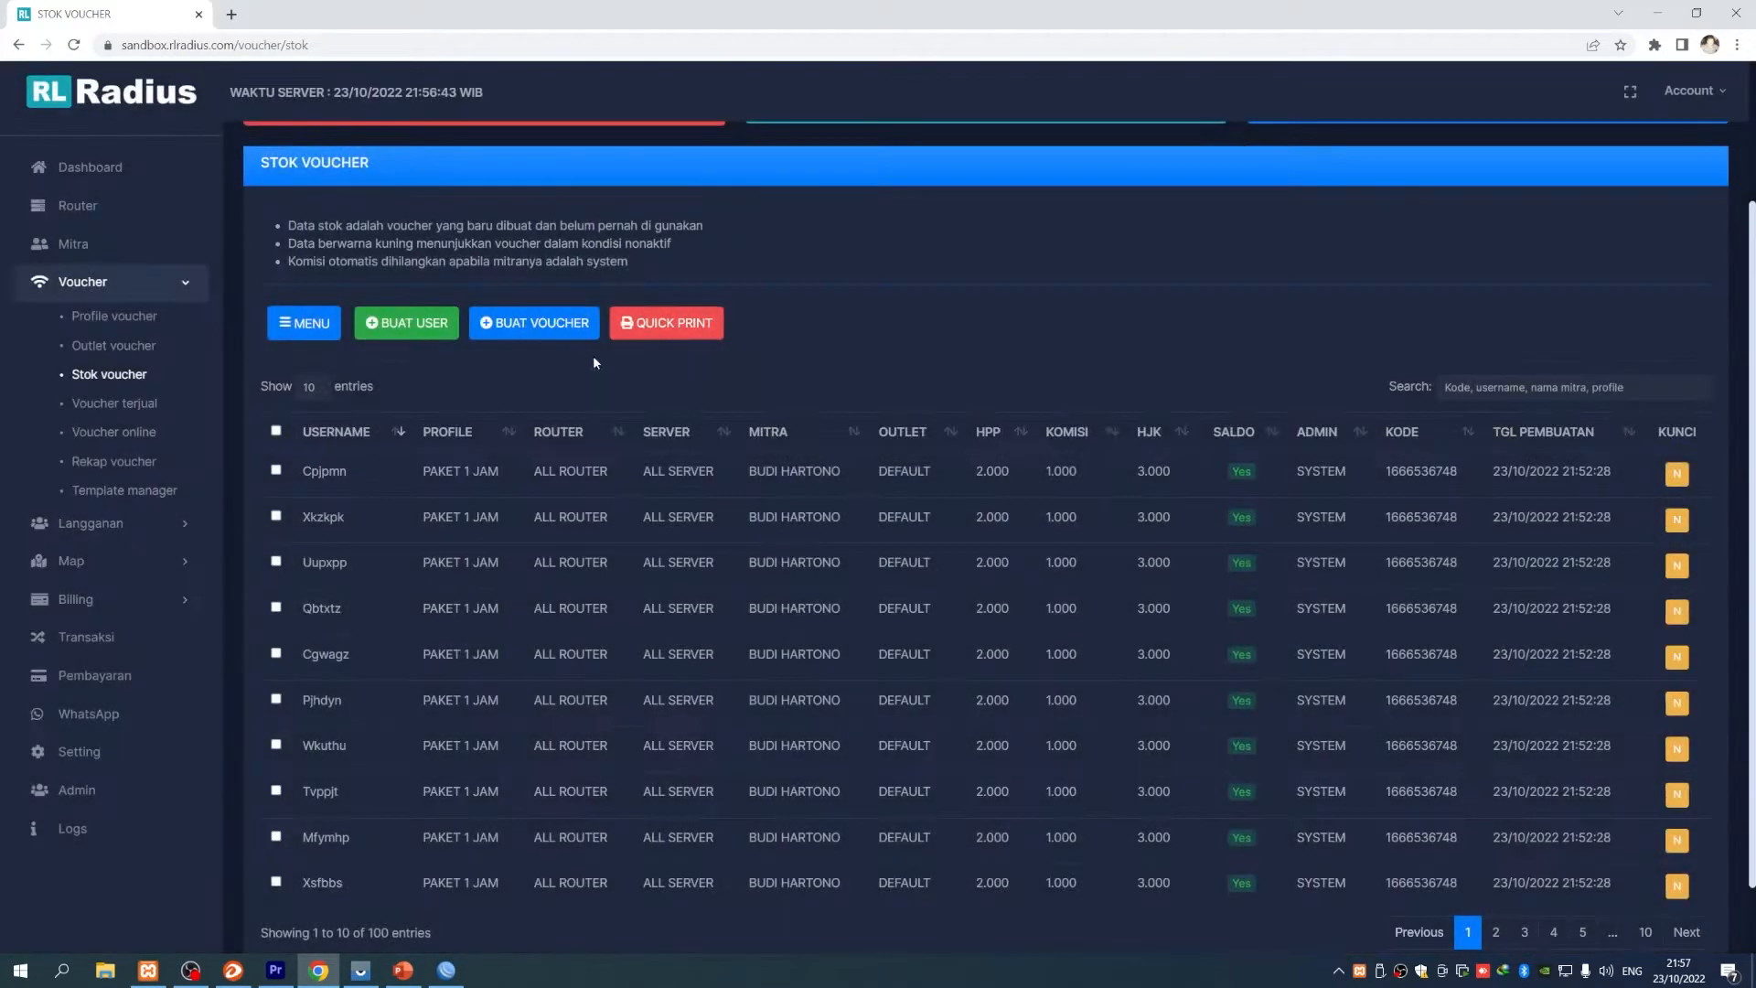
- Choose the DEFAULT2 template in QUICK PRINT, then close the form
left_click(693, 333)
left_click(792, 214)
left_click(769, 265)
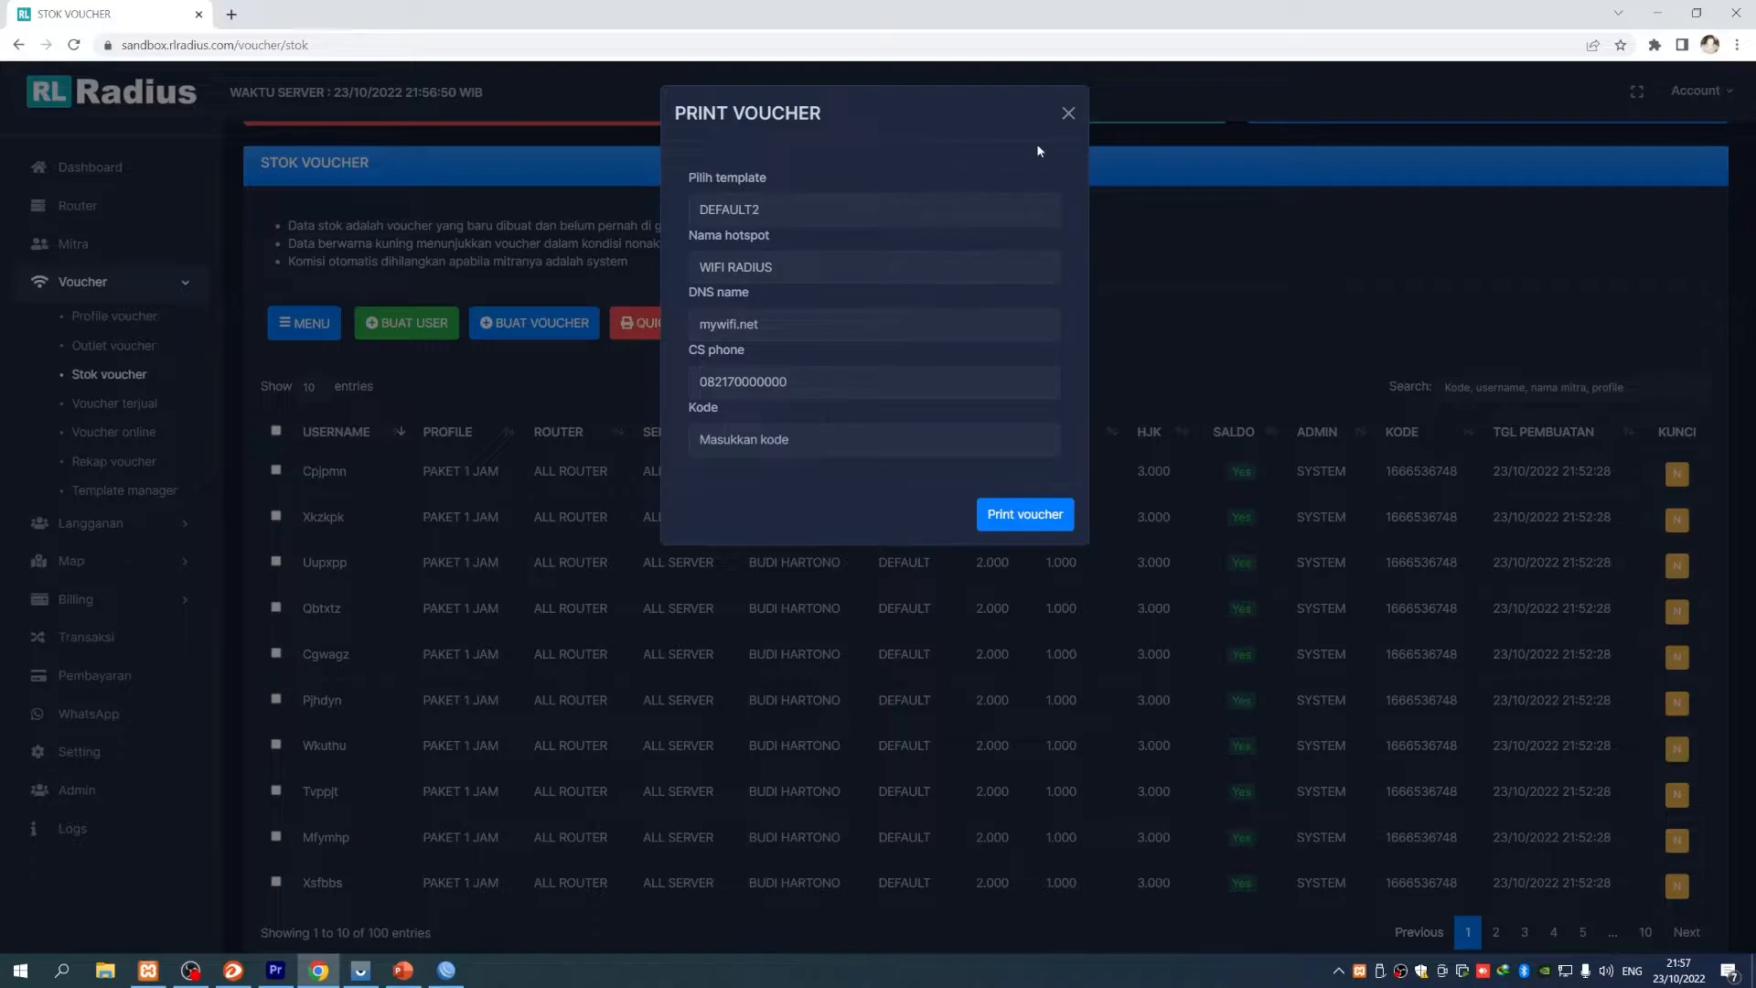
left_click(1066, 113)
scroll(529, 196, "up", 2)
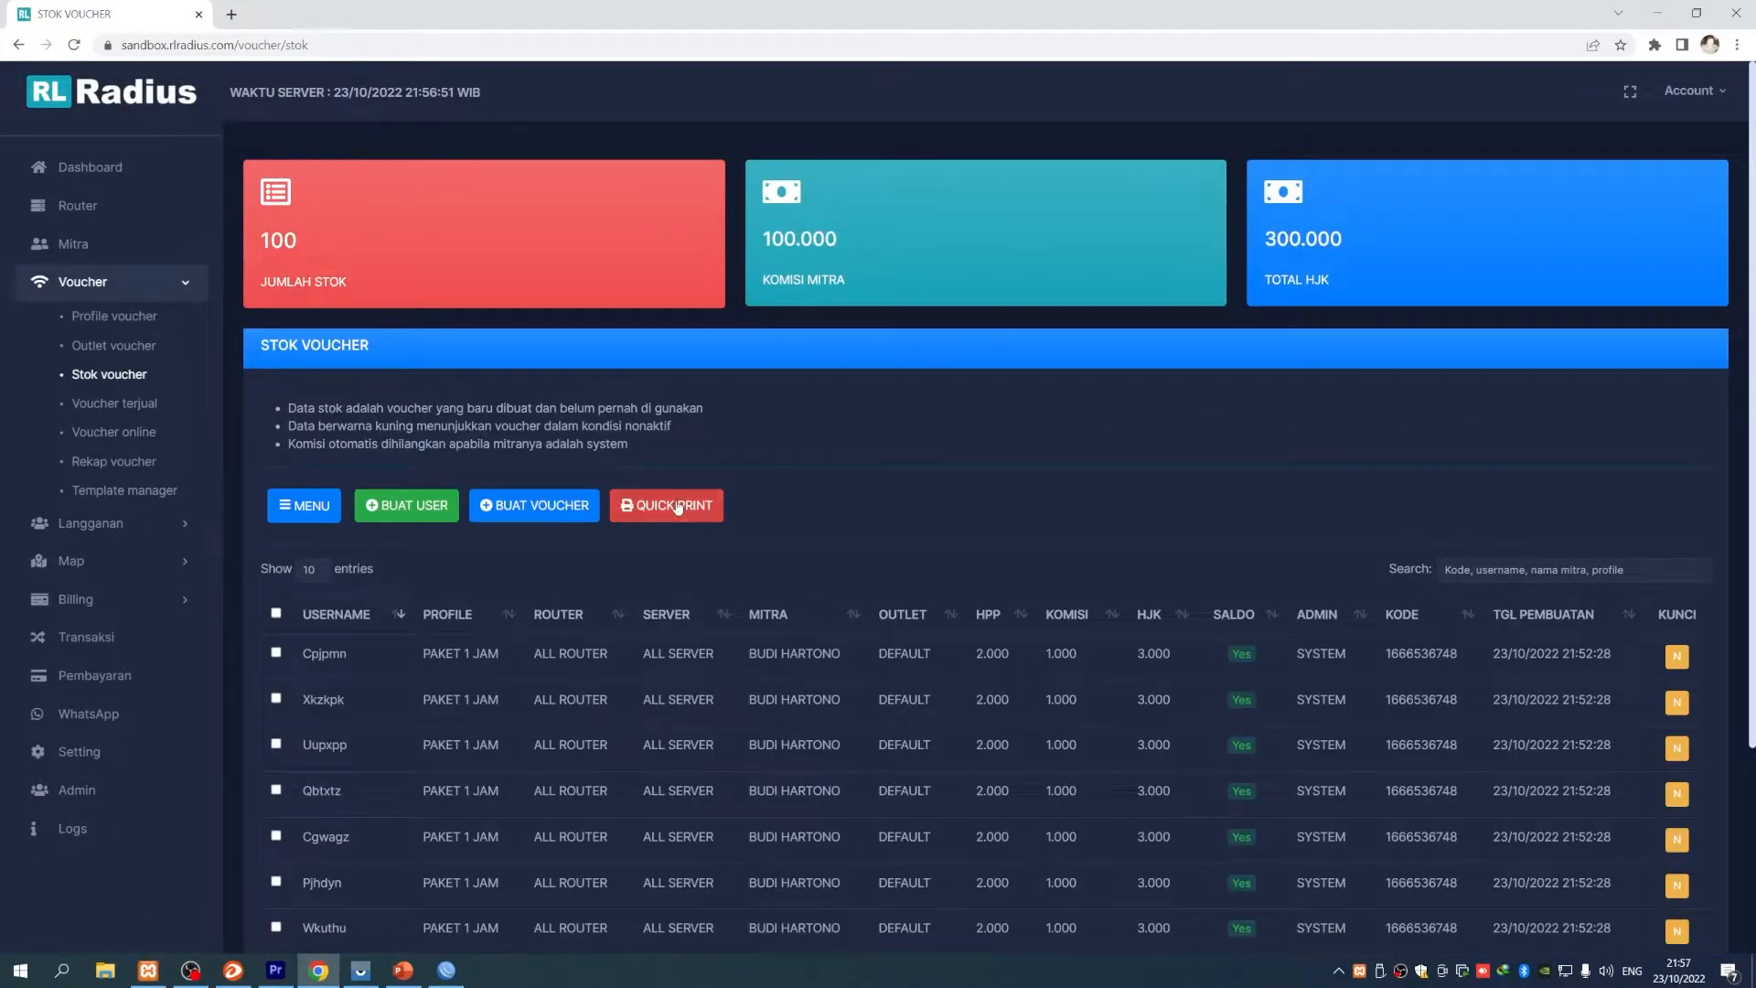
left_click(680, 505)
double_click(784, 440)
left_click(761, 211)
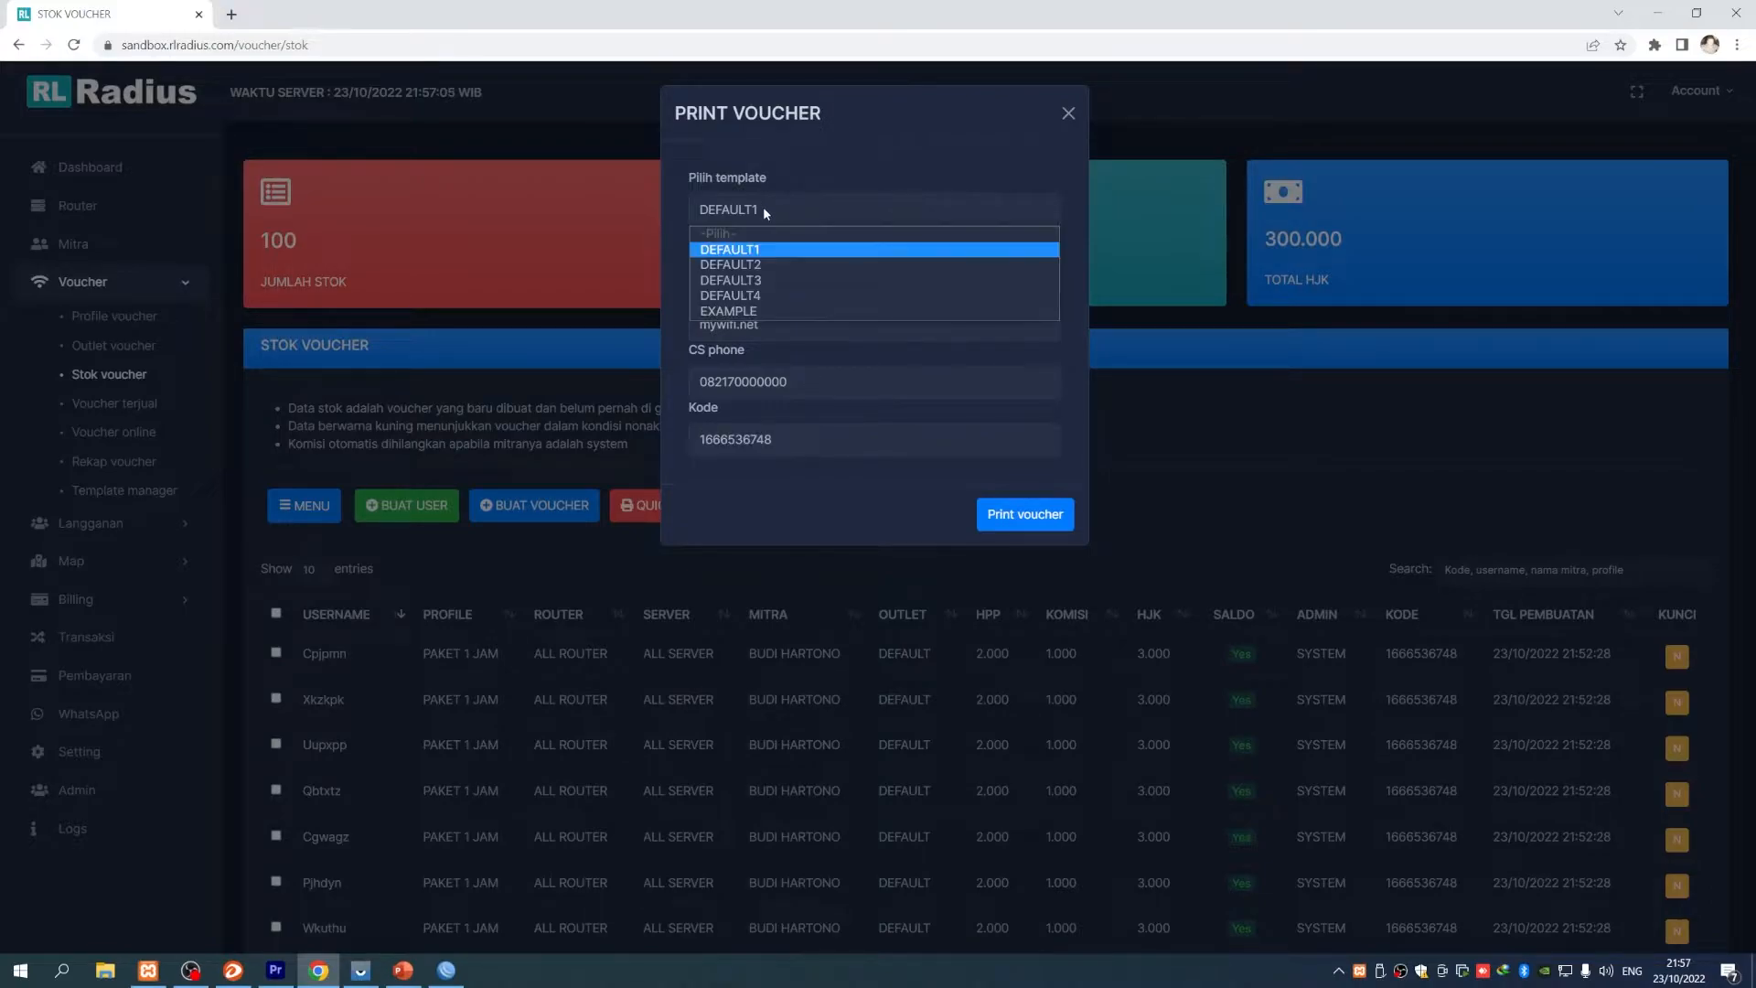
left_click(763, 266)
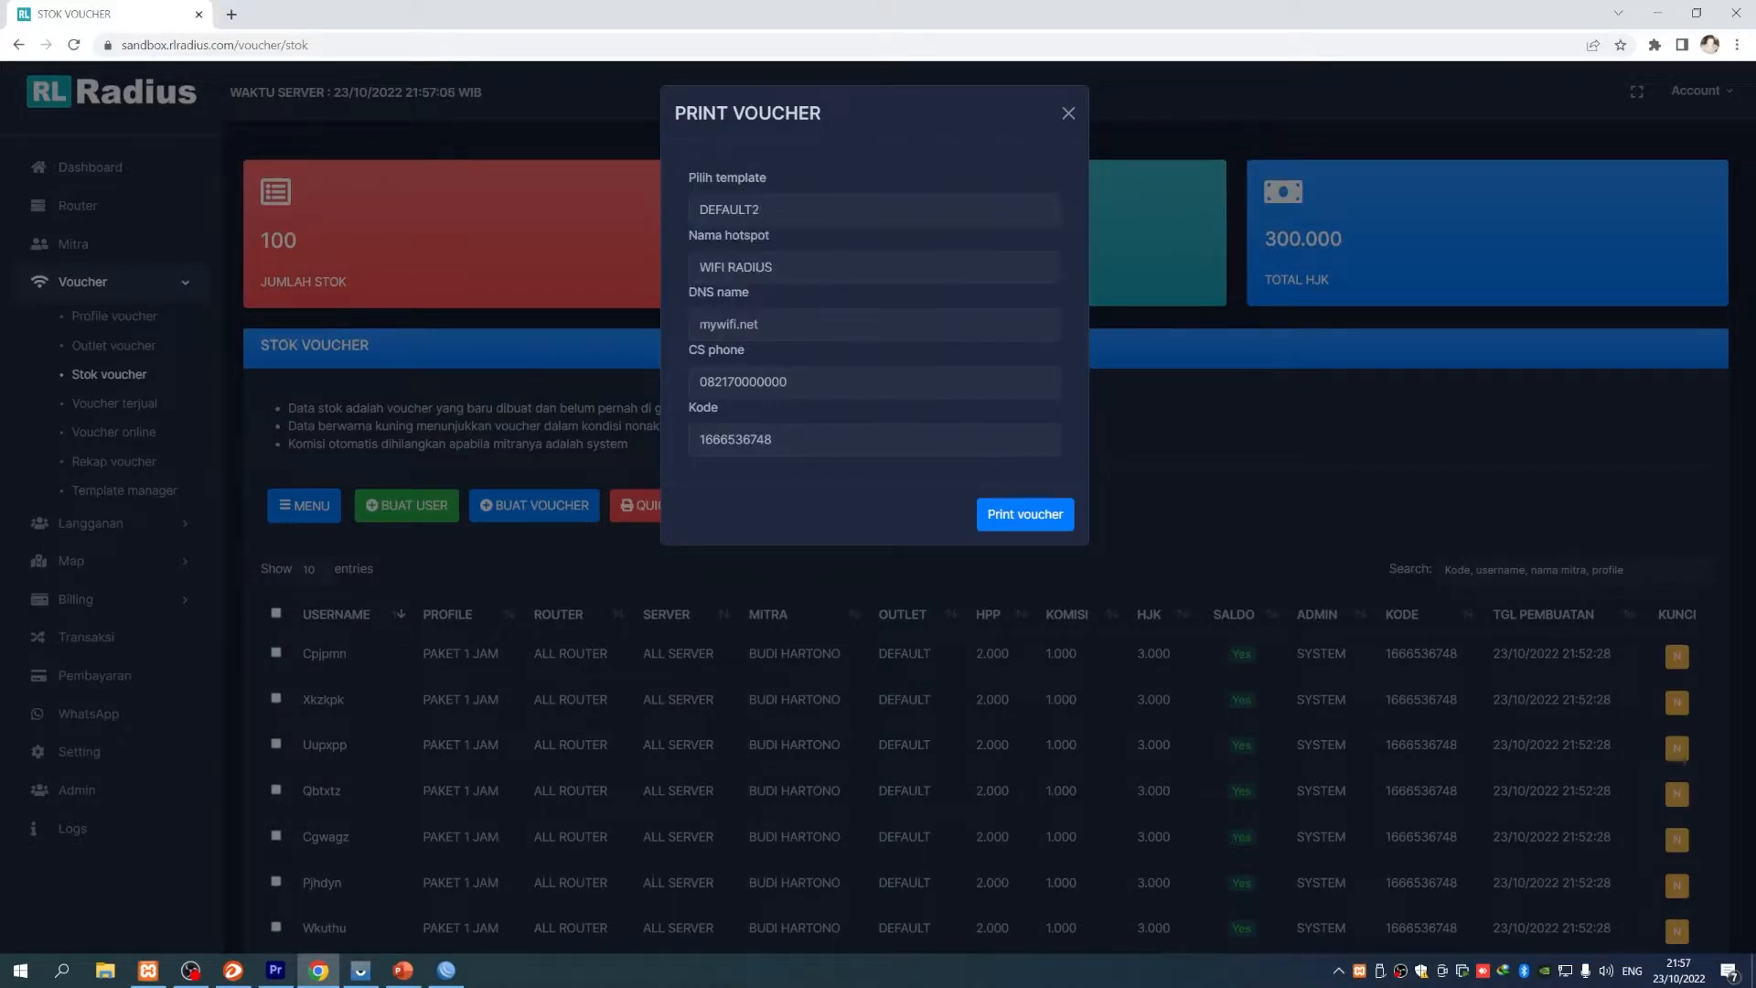
left_click(1025, 515)
- Cancel Chrome's print dialog, return to the Stok voucher tab and close the quick print form
scroll(706, 453, "down", 2)
scroll(707, 453, "up", 2)
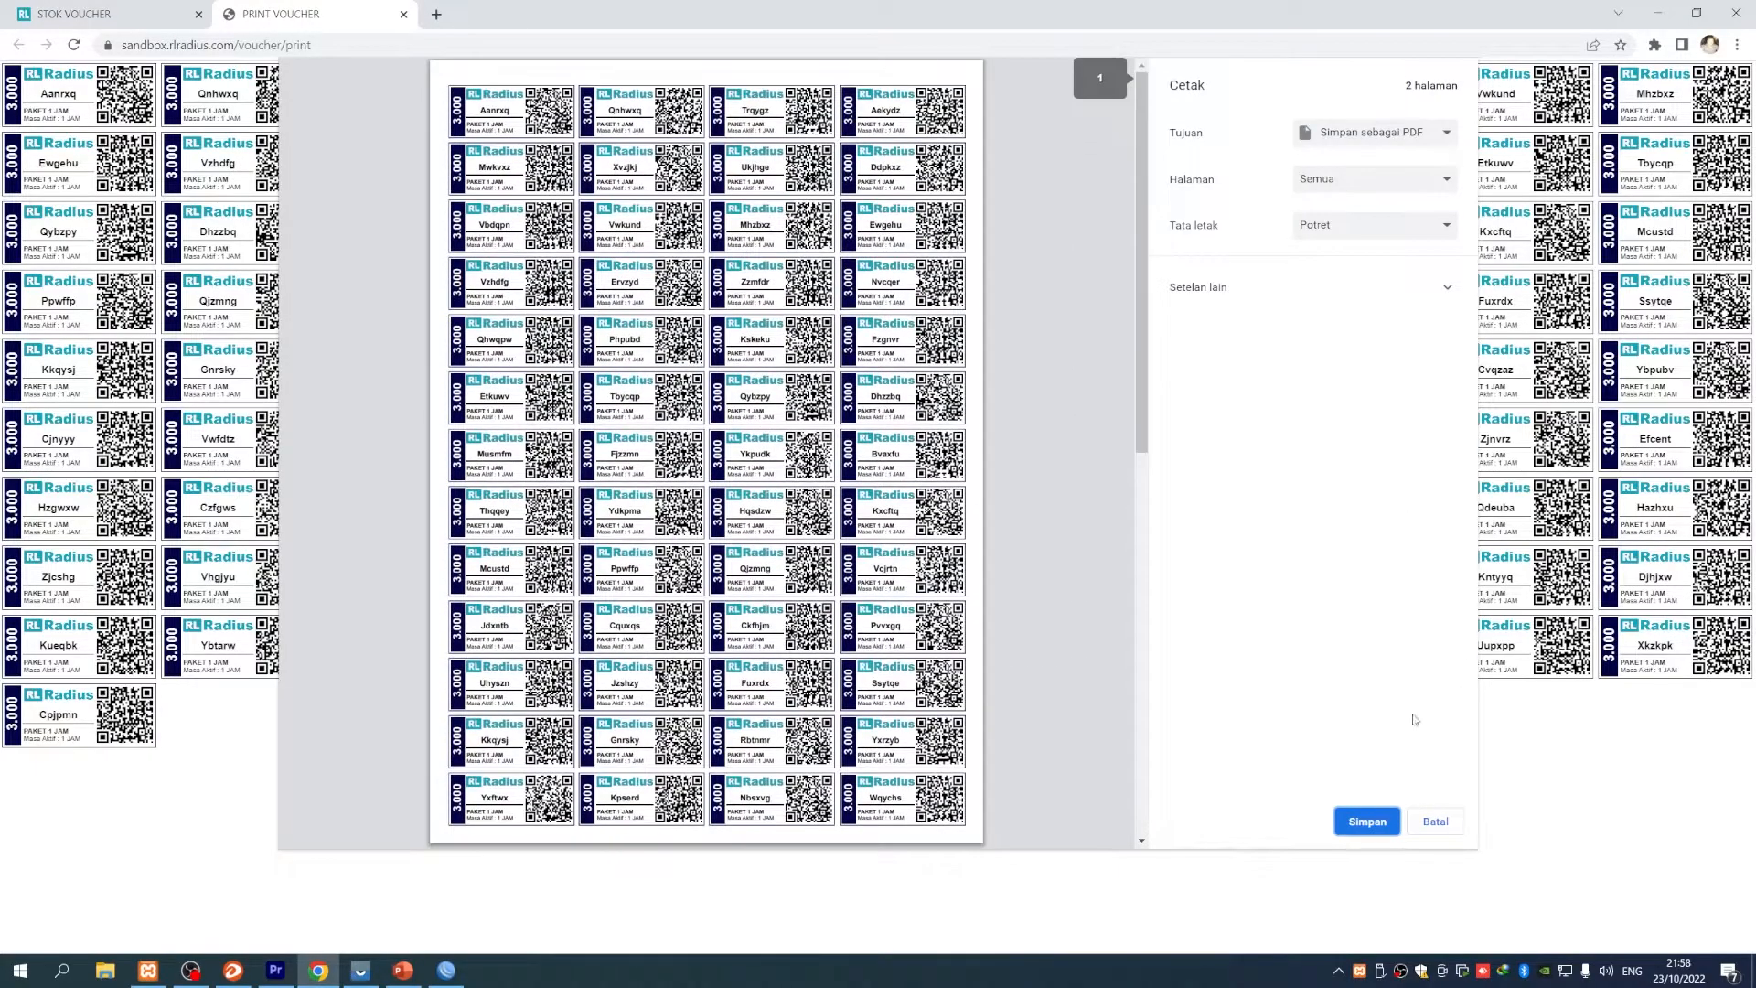
left_click(1424, 823)
key("ctrl+1")
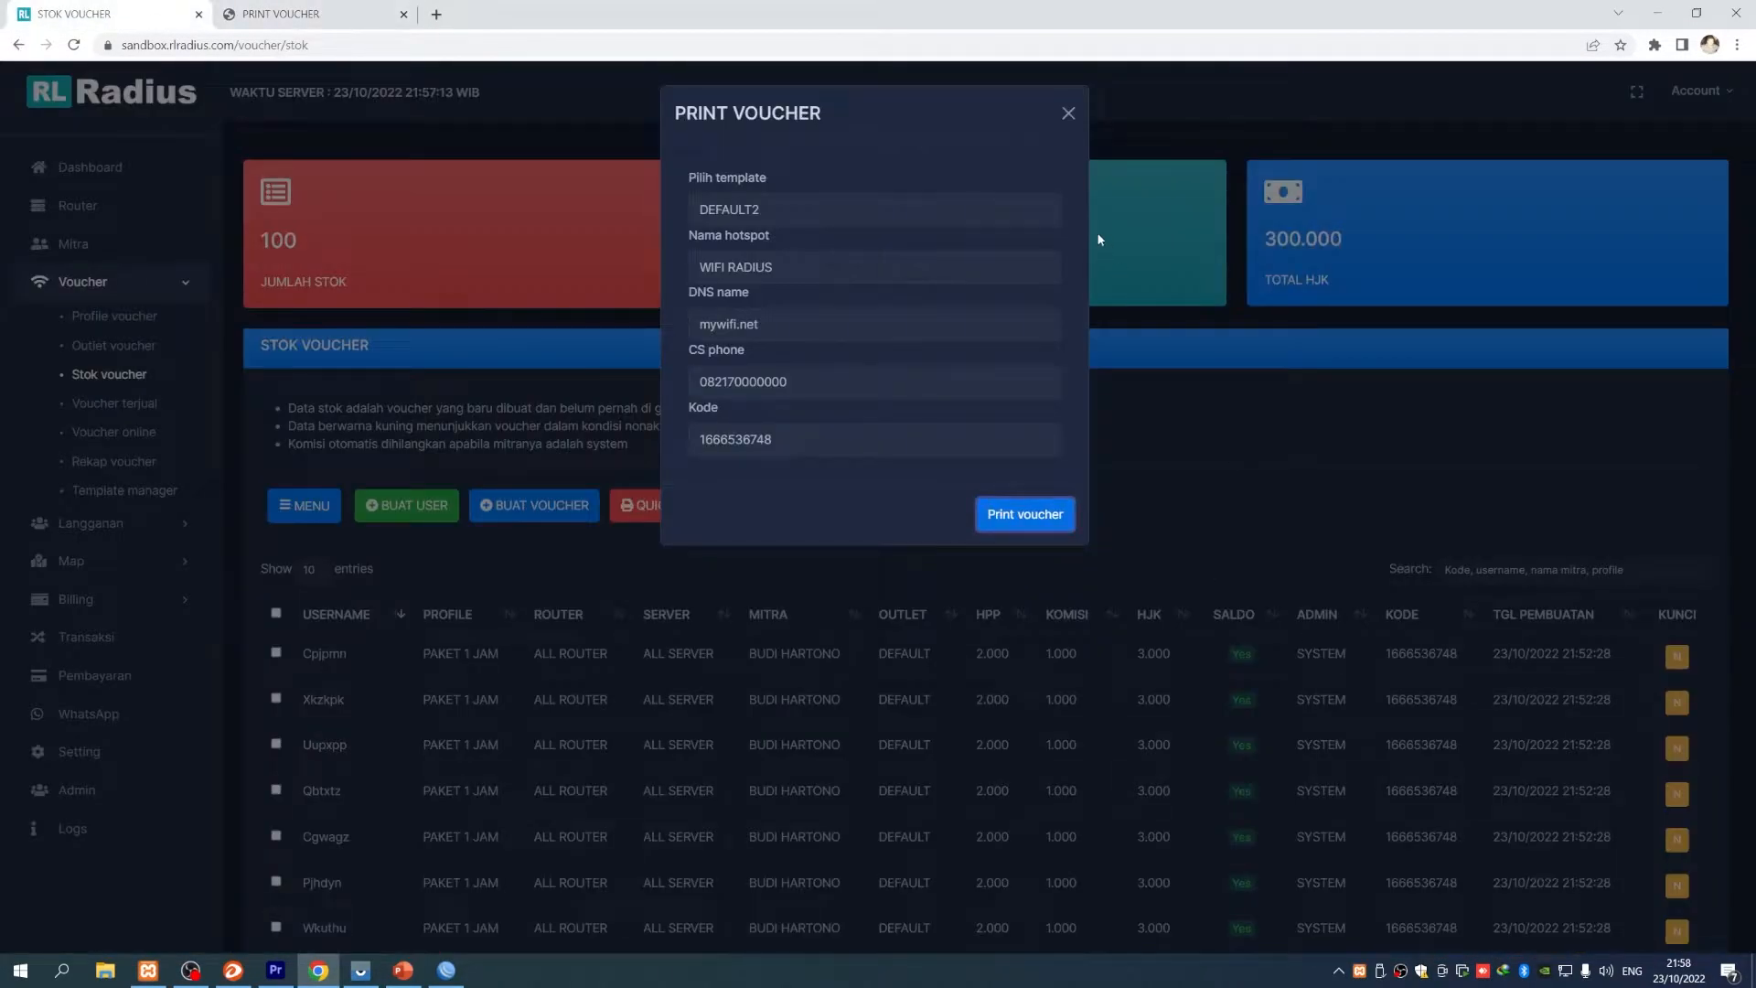
left_click(1068, 113)
scroll(1392, 391, "down", 3)
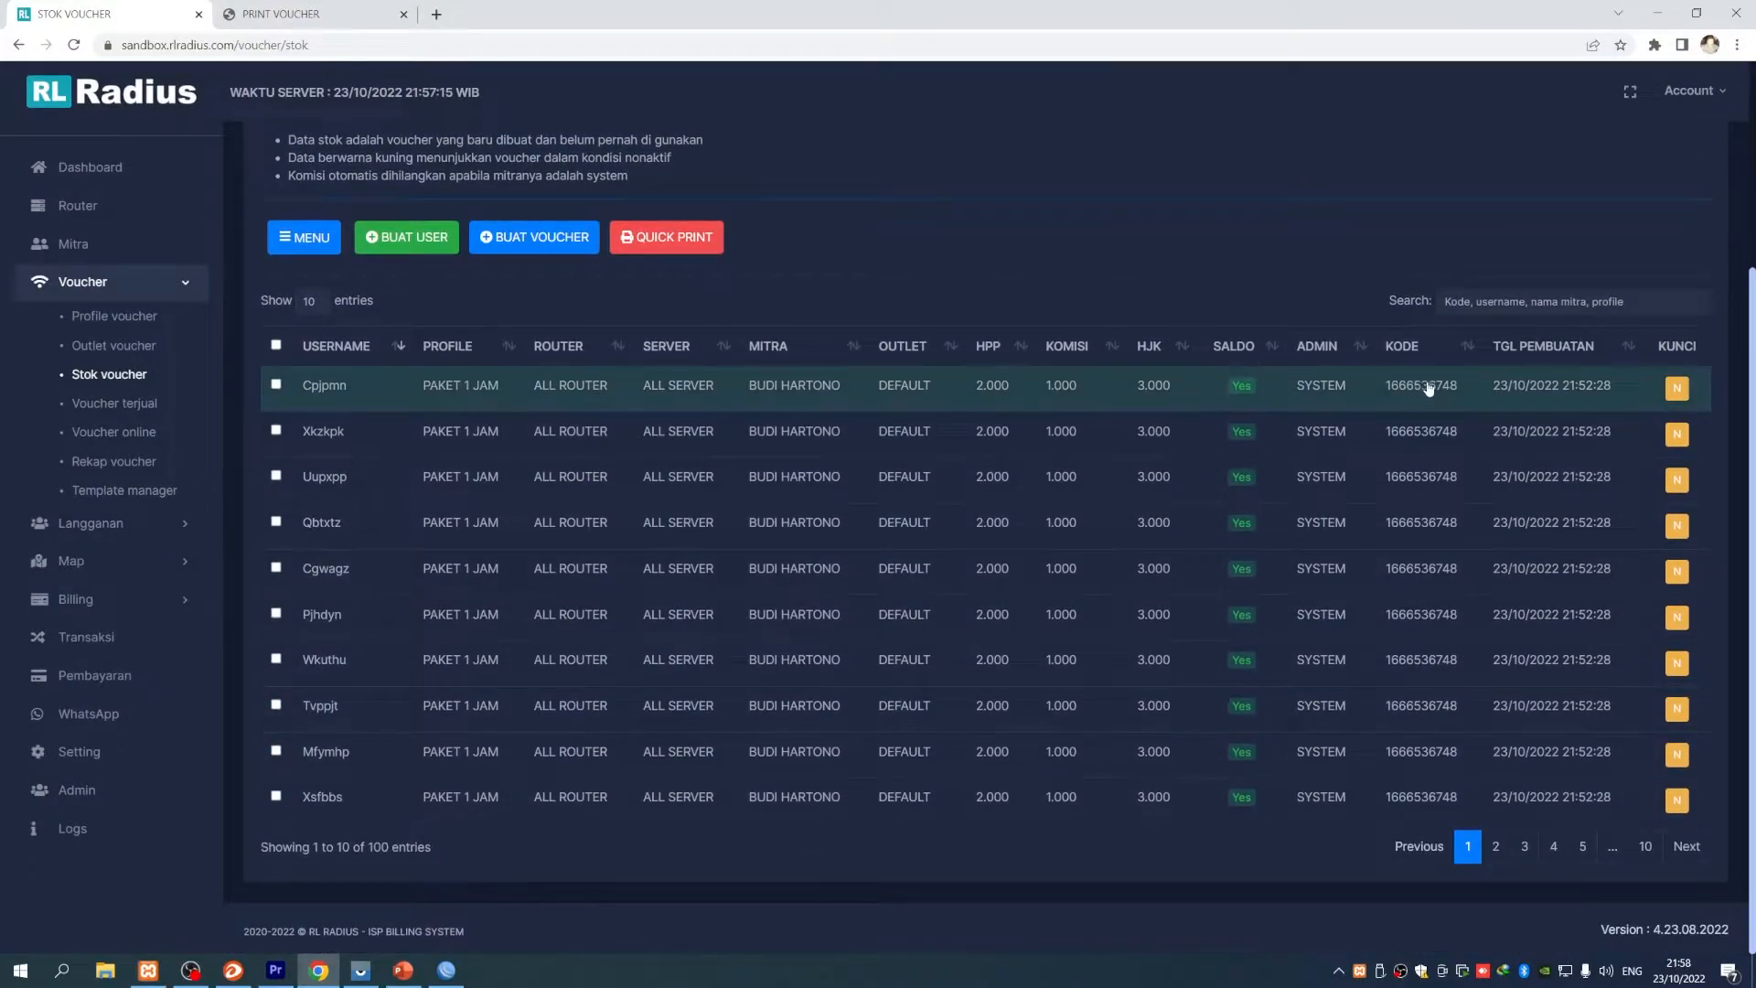
- Show 100 vouchers per page in the stock list
left_click(309, 301)
left_click(311, 377)
scroll(725, 637, "down", 5)
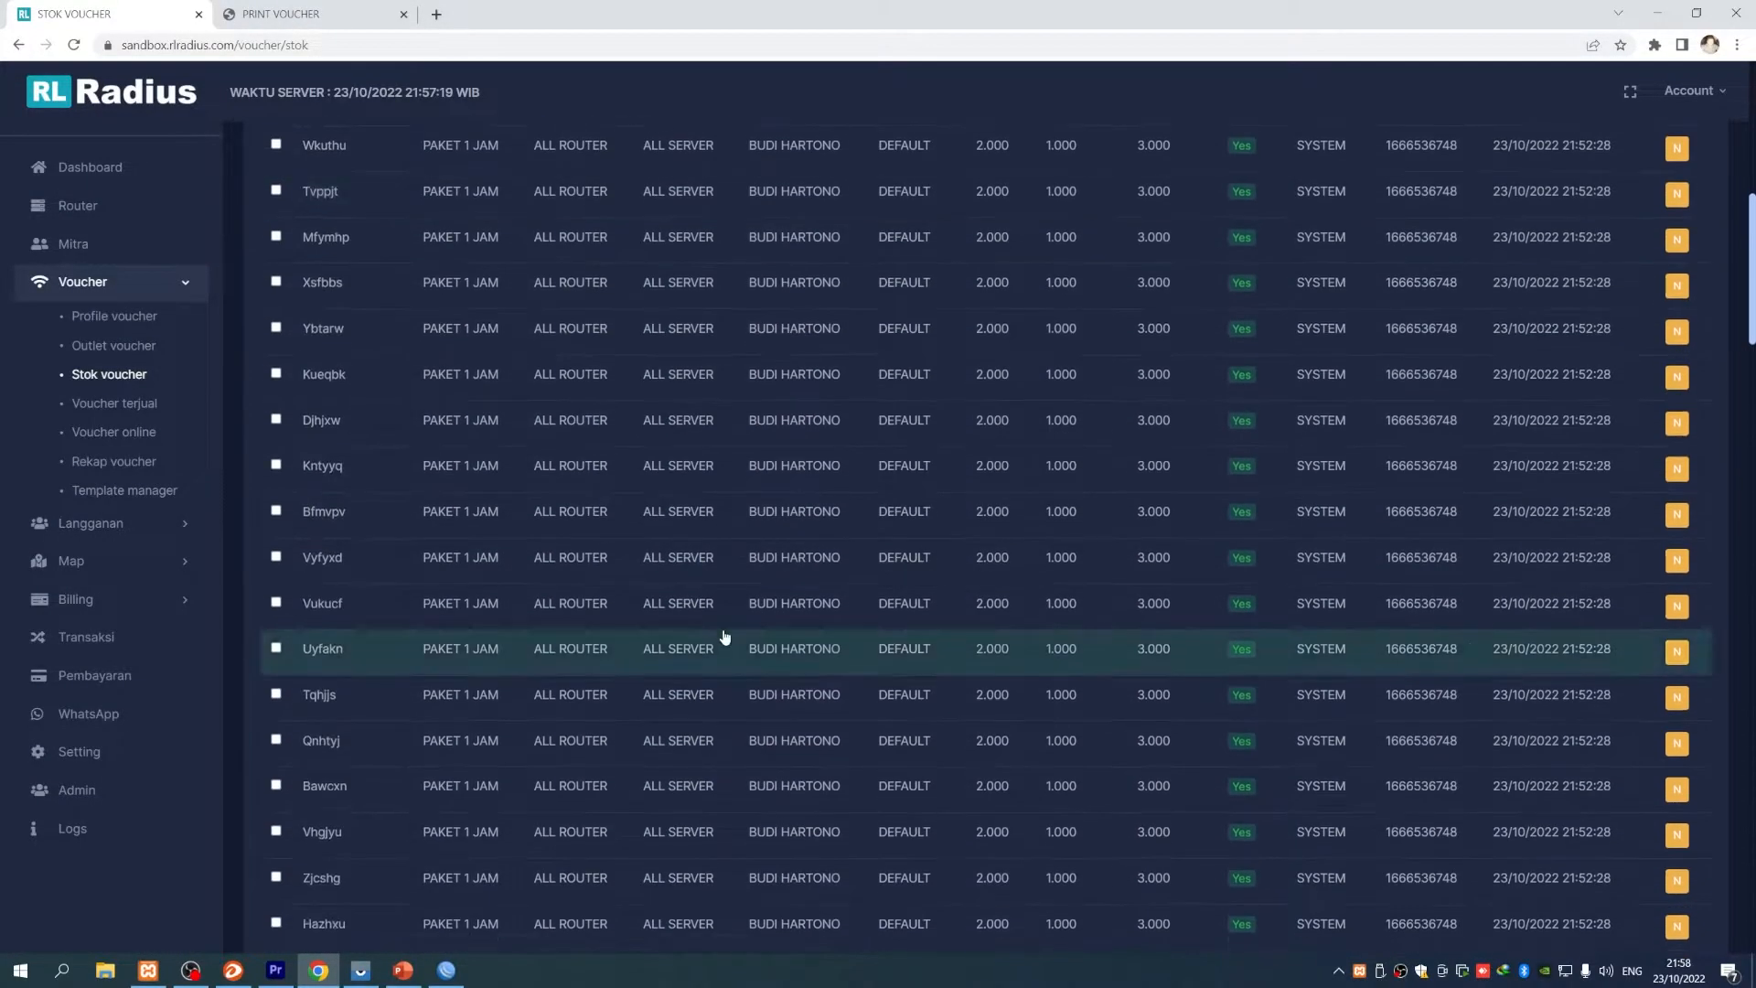
scroll(1404, 565, "down", 20)
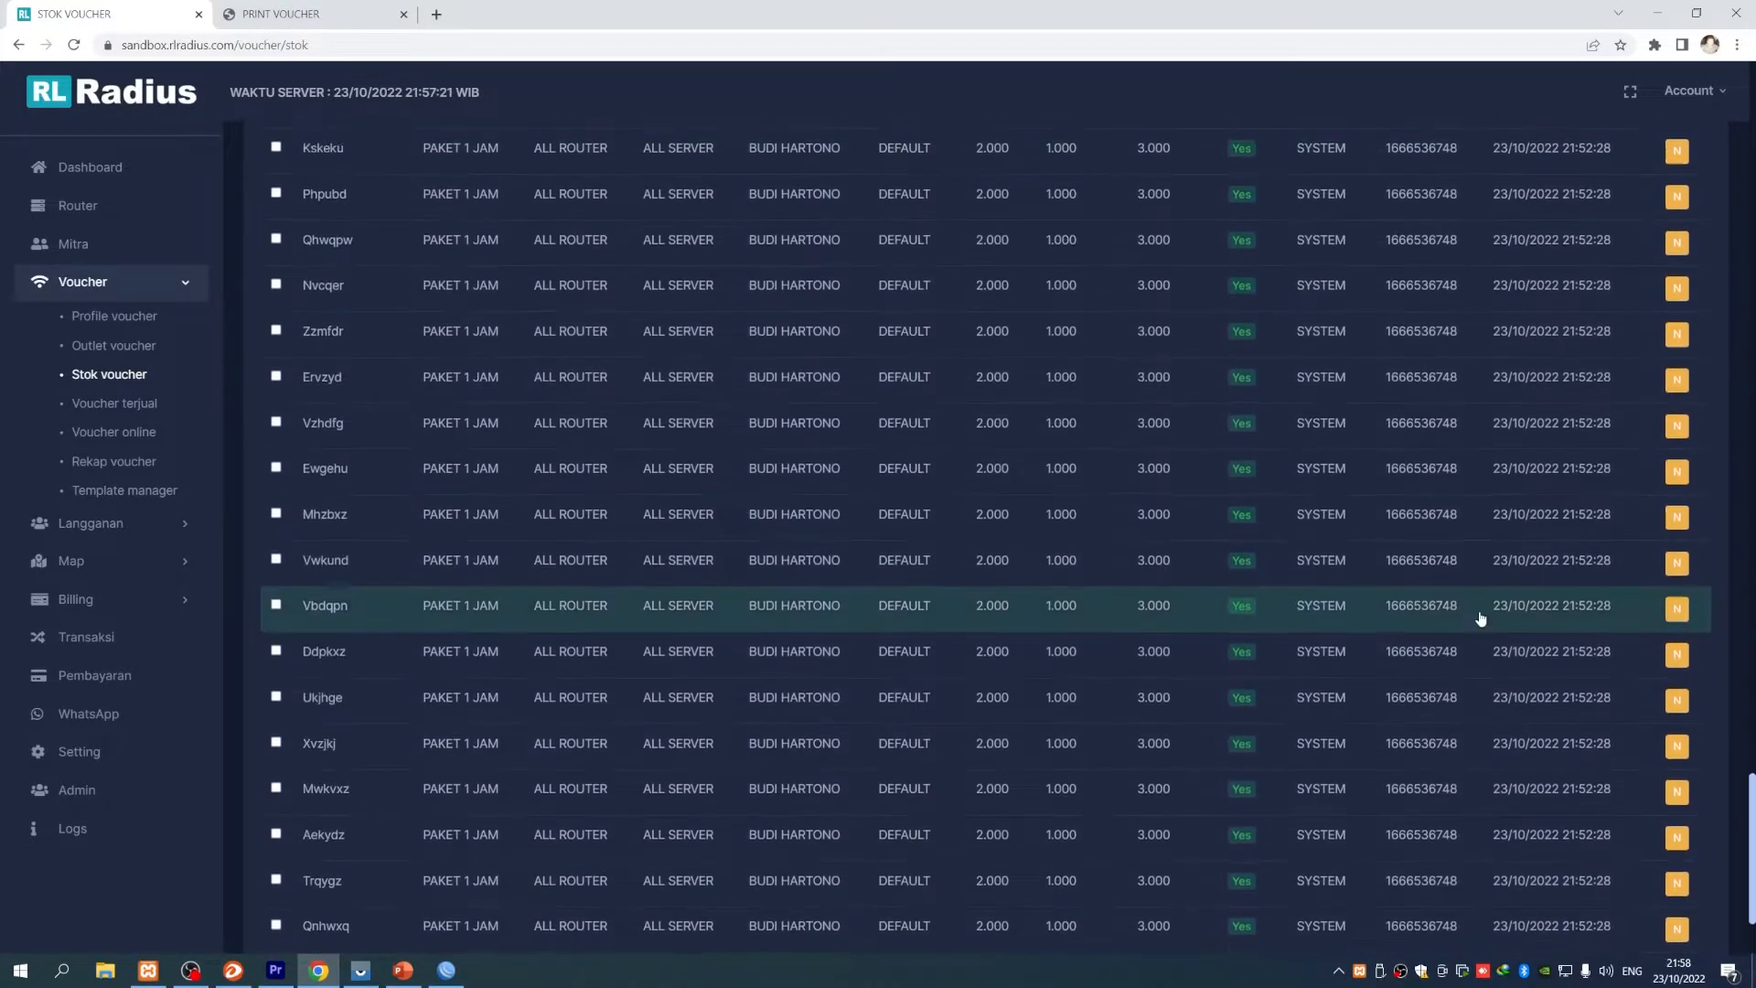
scroll(1473, 618, "down", 3)
scroll(1399, 732, "up", 10)
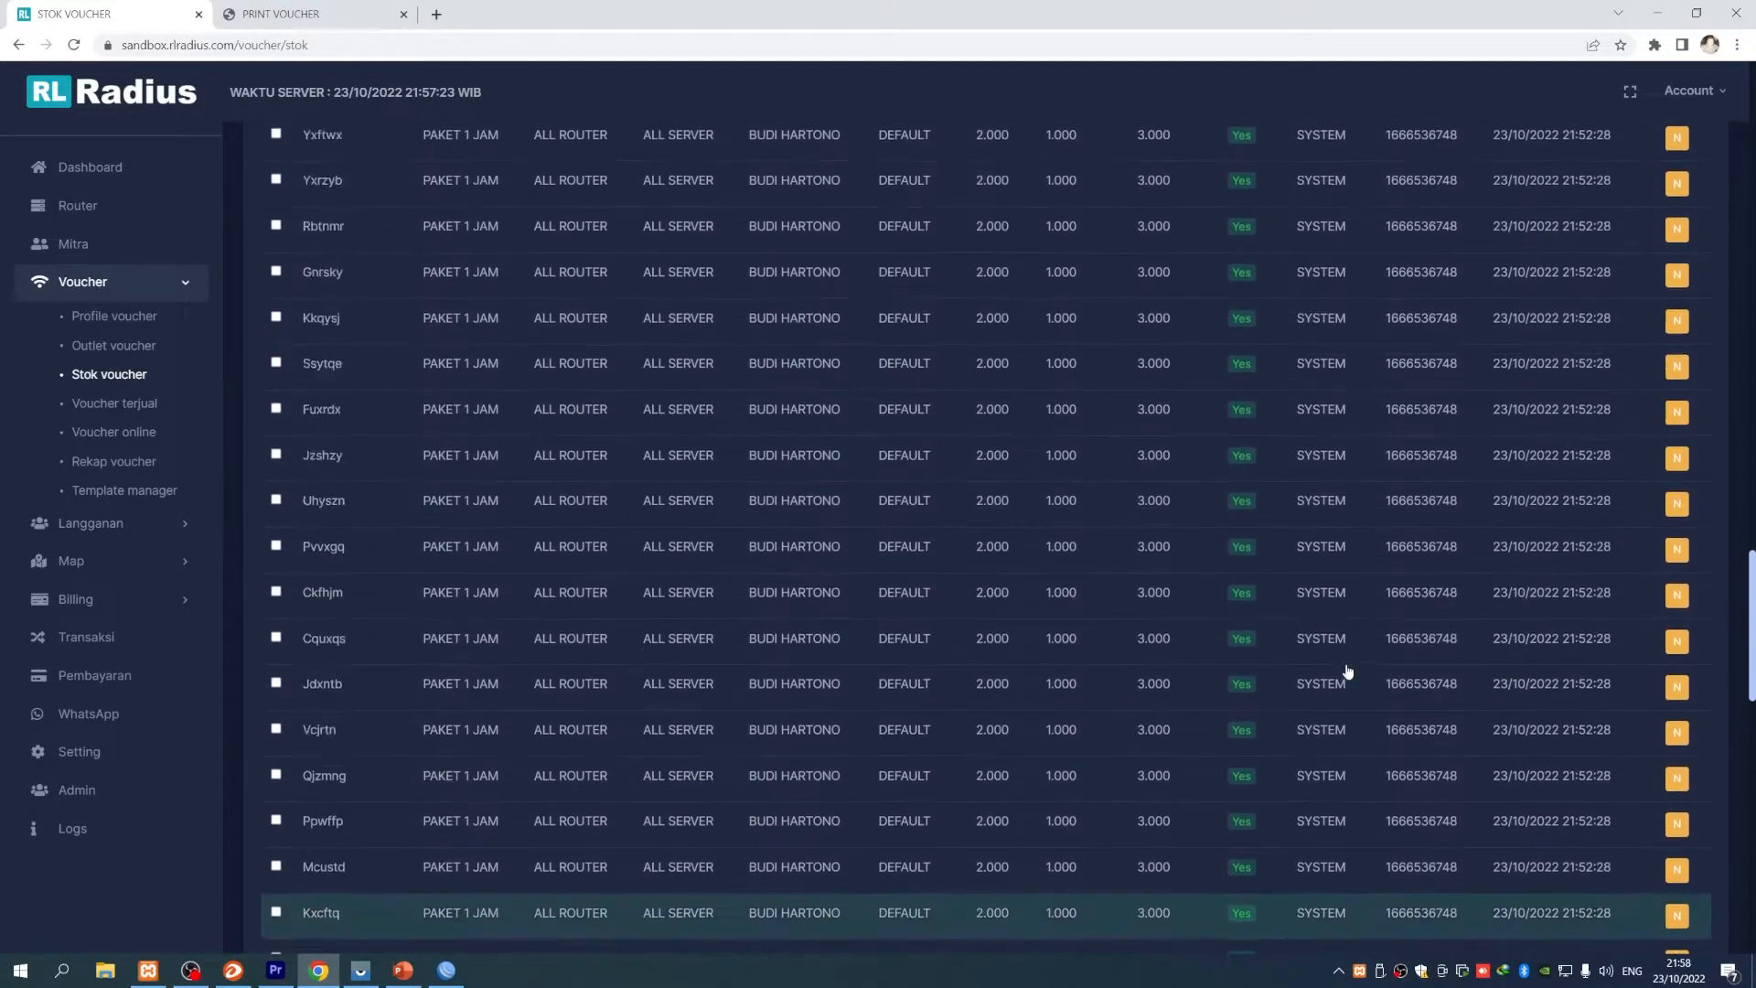
scroll(1348, 672, "up", 20)
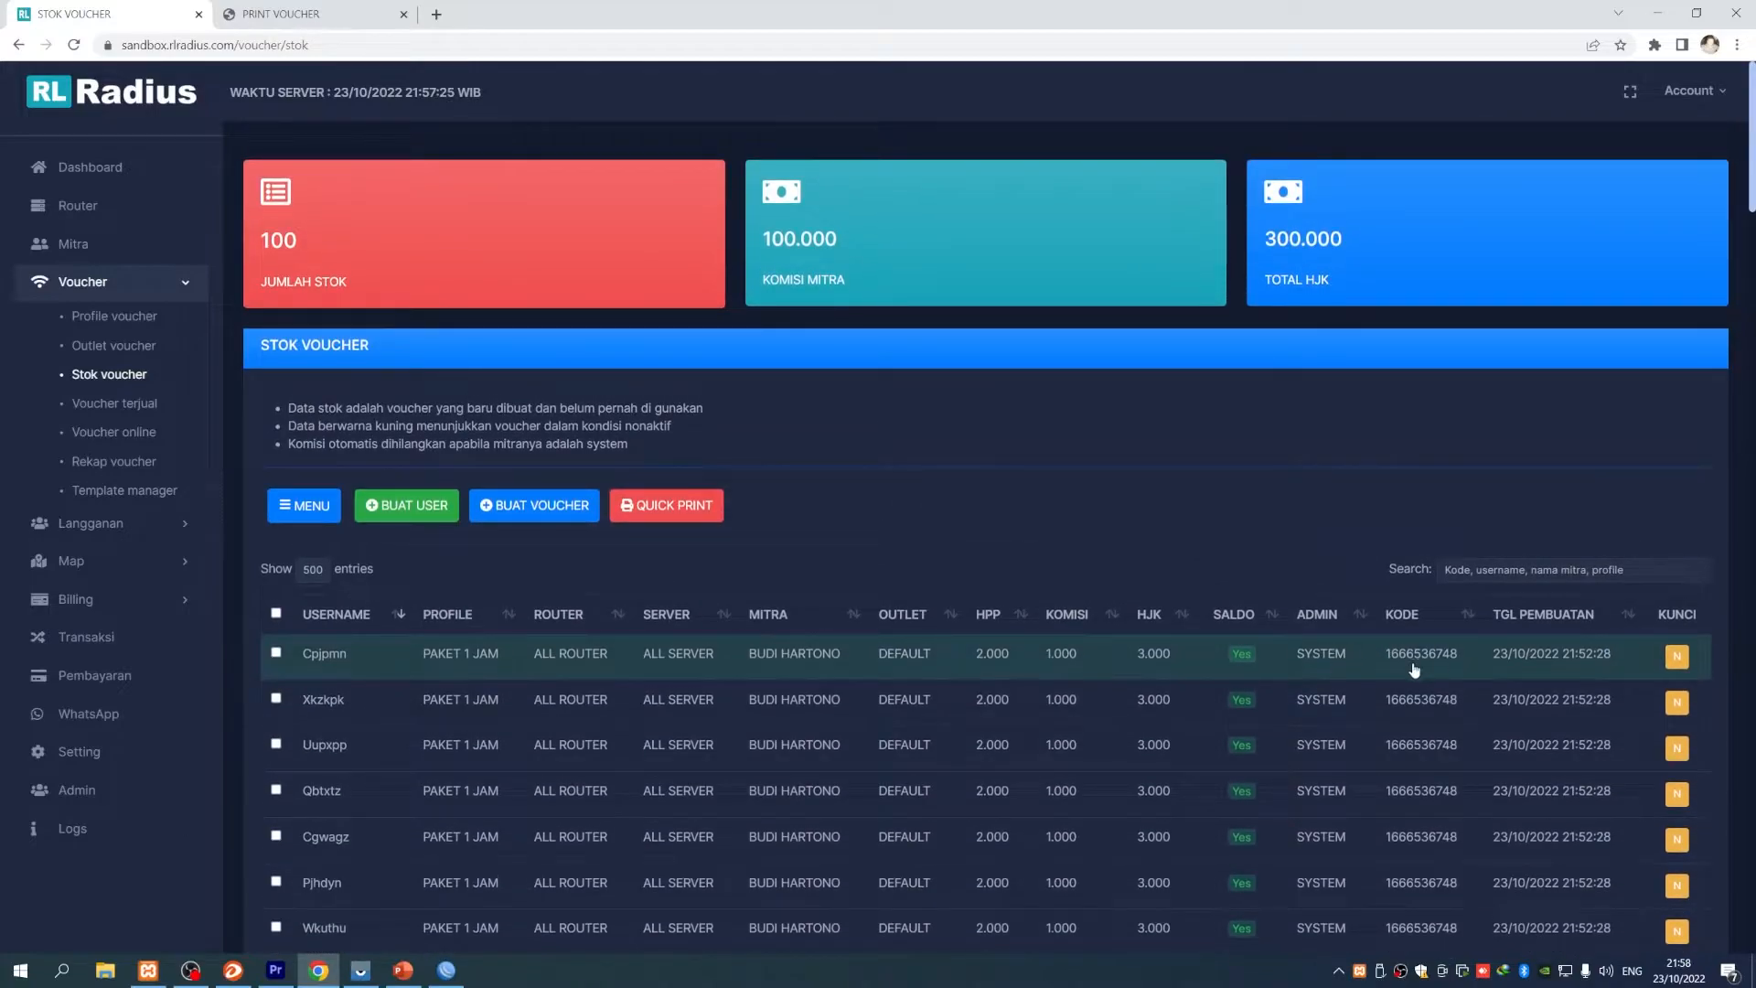
- Tick the header checkbox to select every voucher and check the MENU bulk actions
left_click(277, 613)
left_click(305, 505)
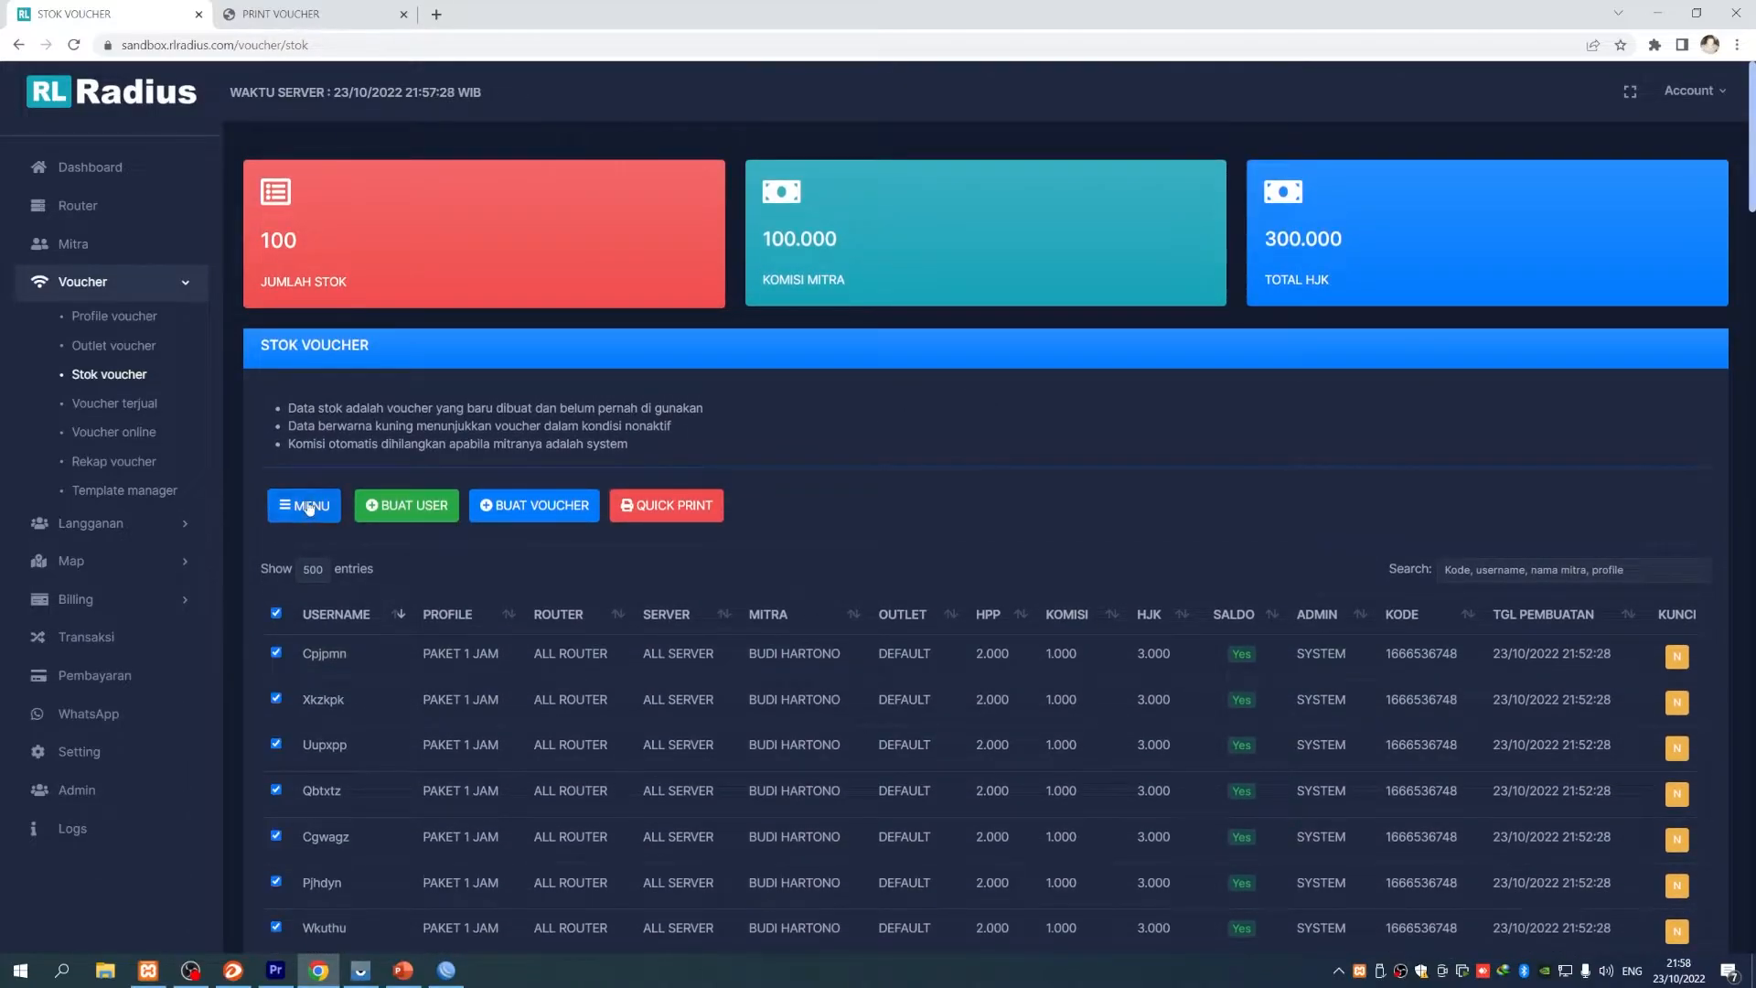
left_click(463, 545)
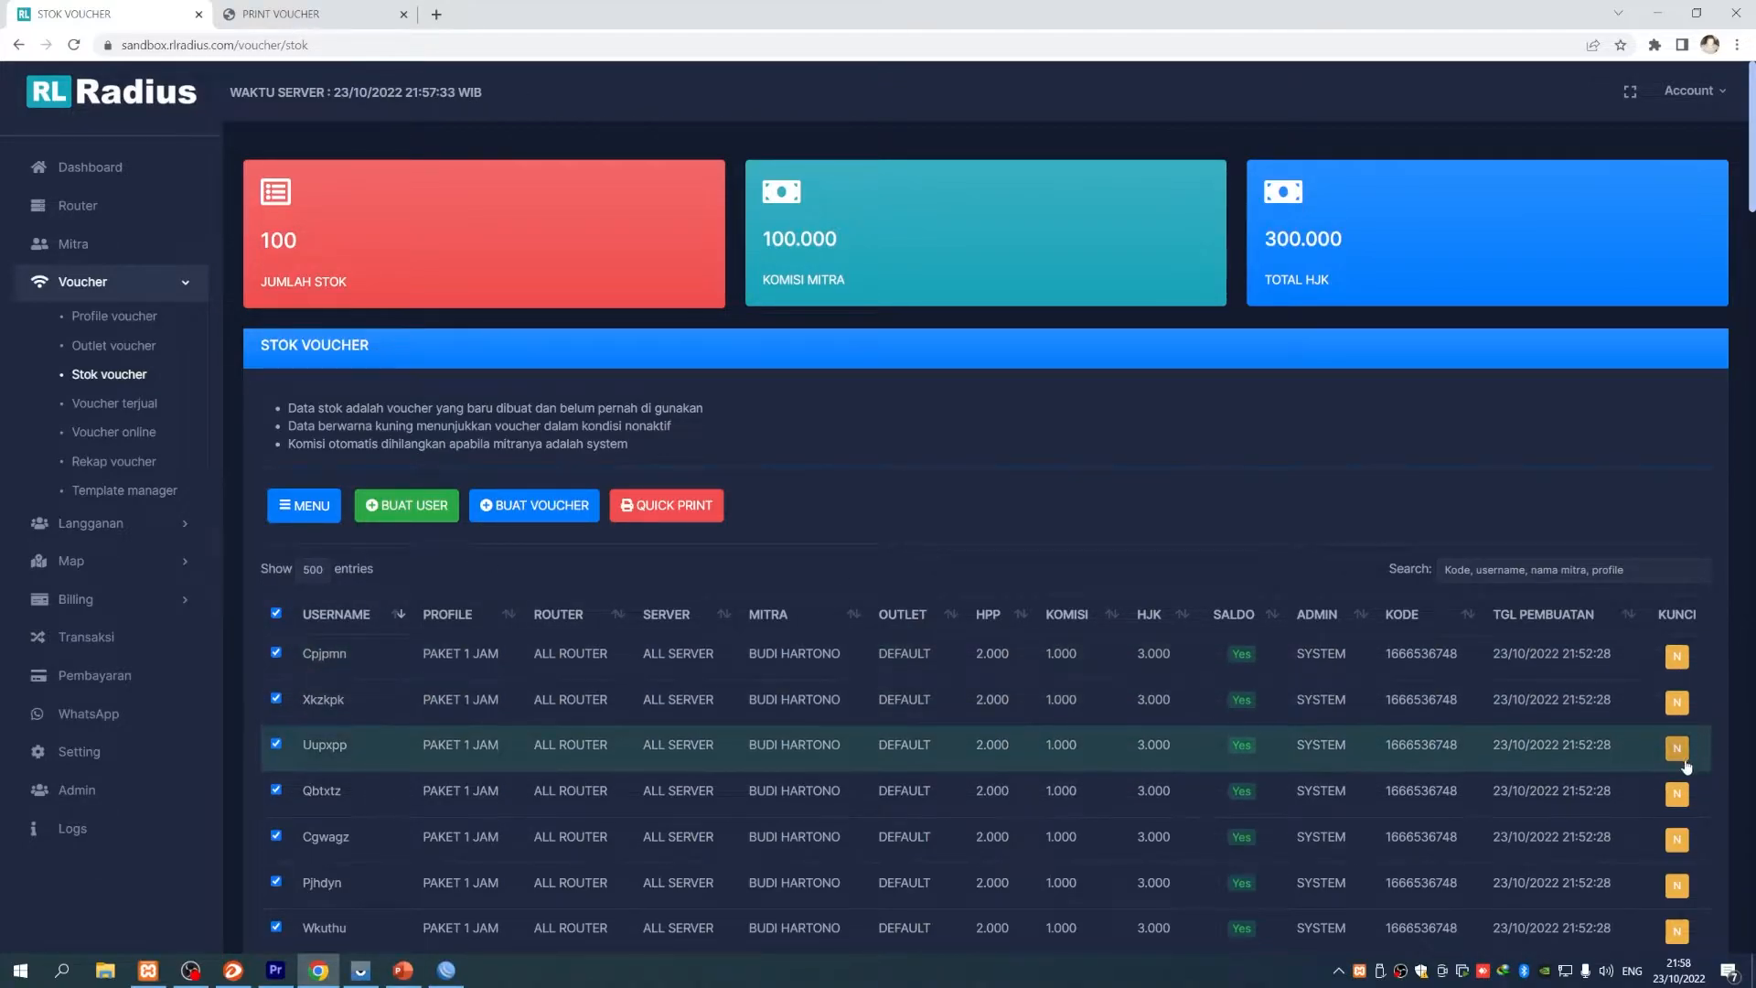
left_click(304, 505)
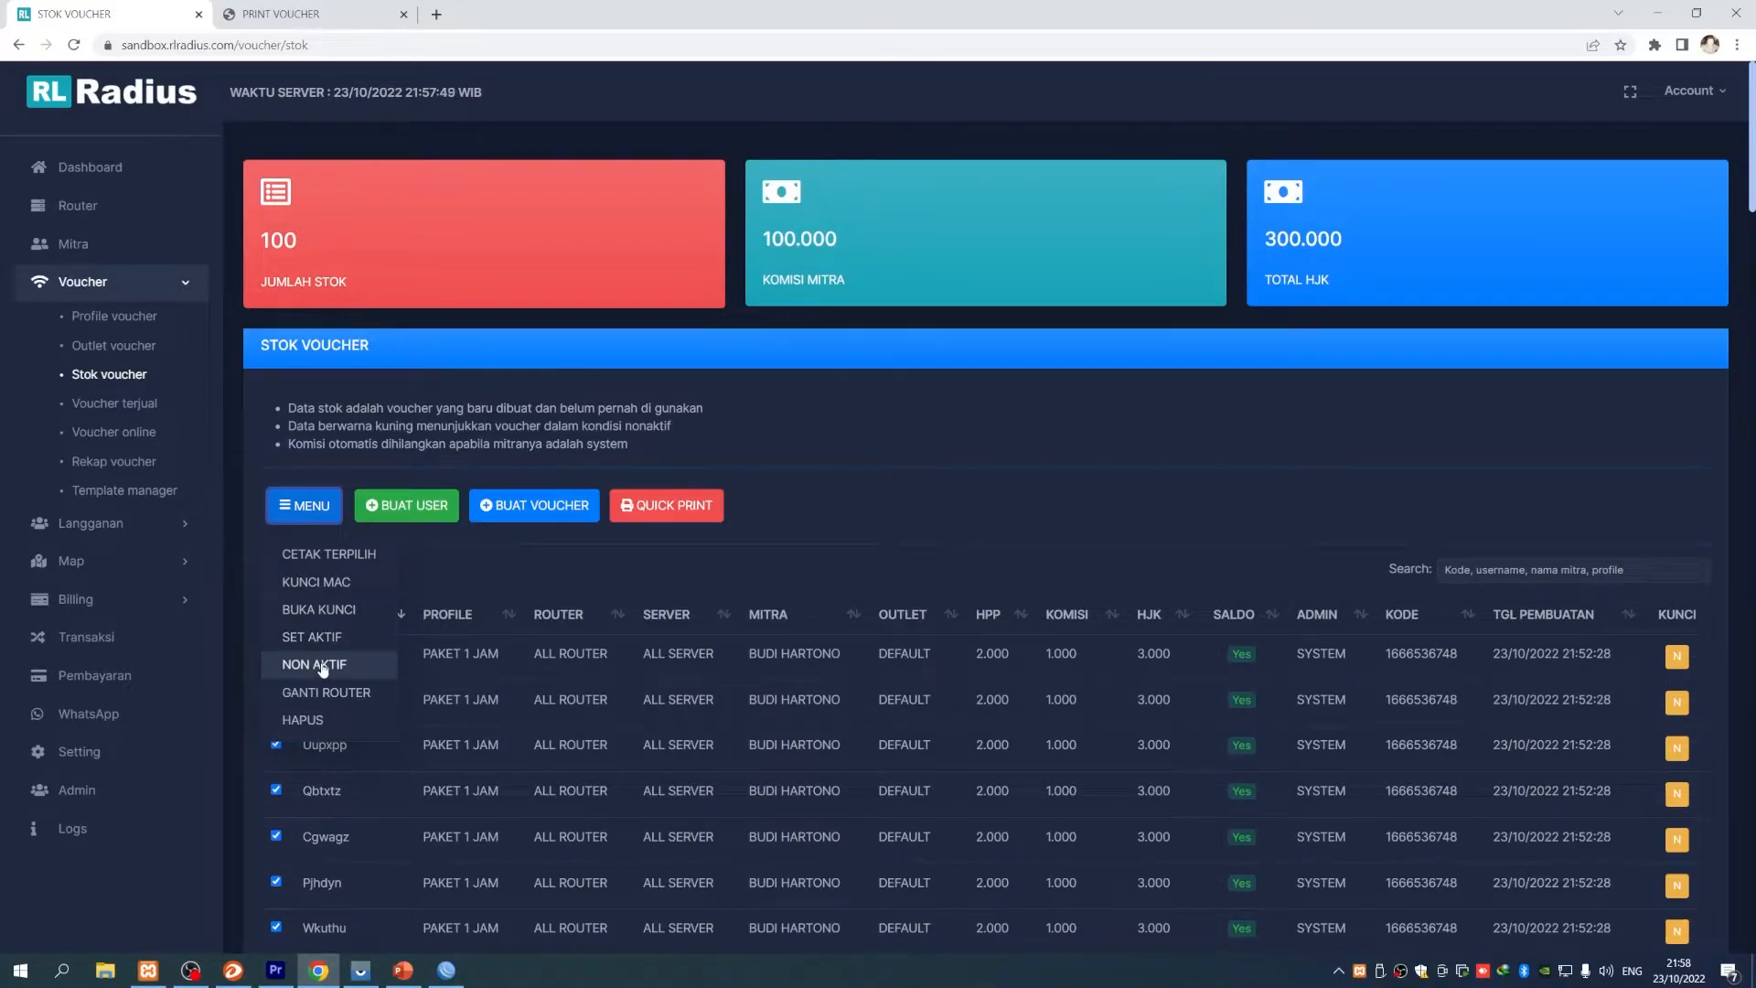
left_click(499, 564)
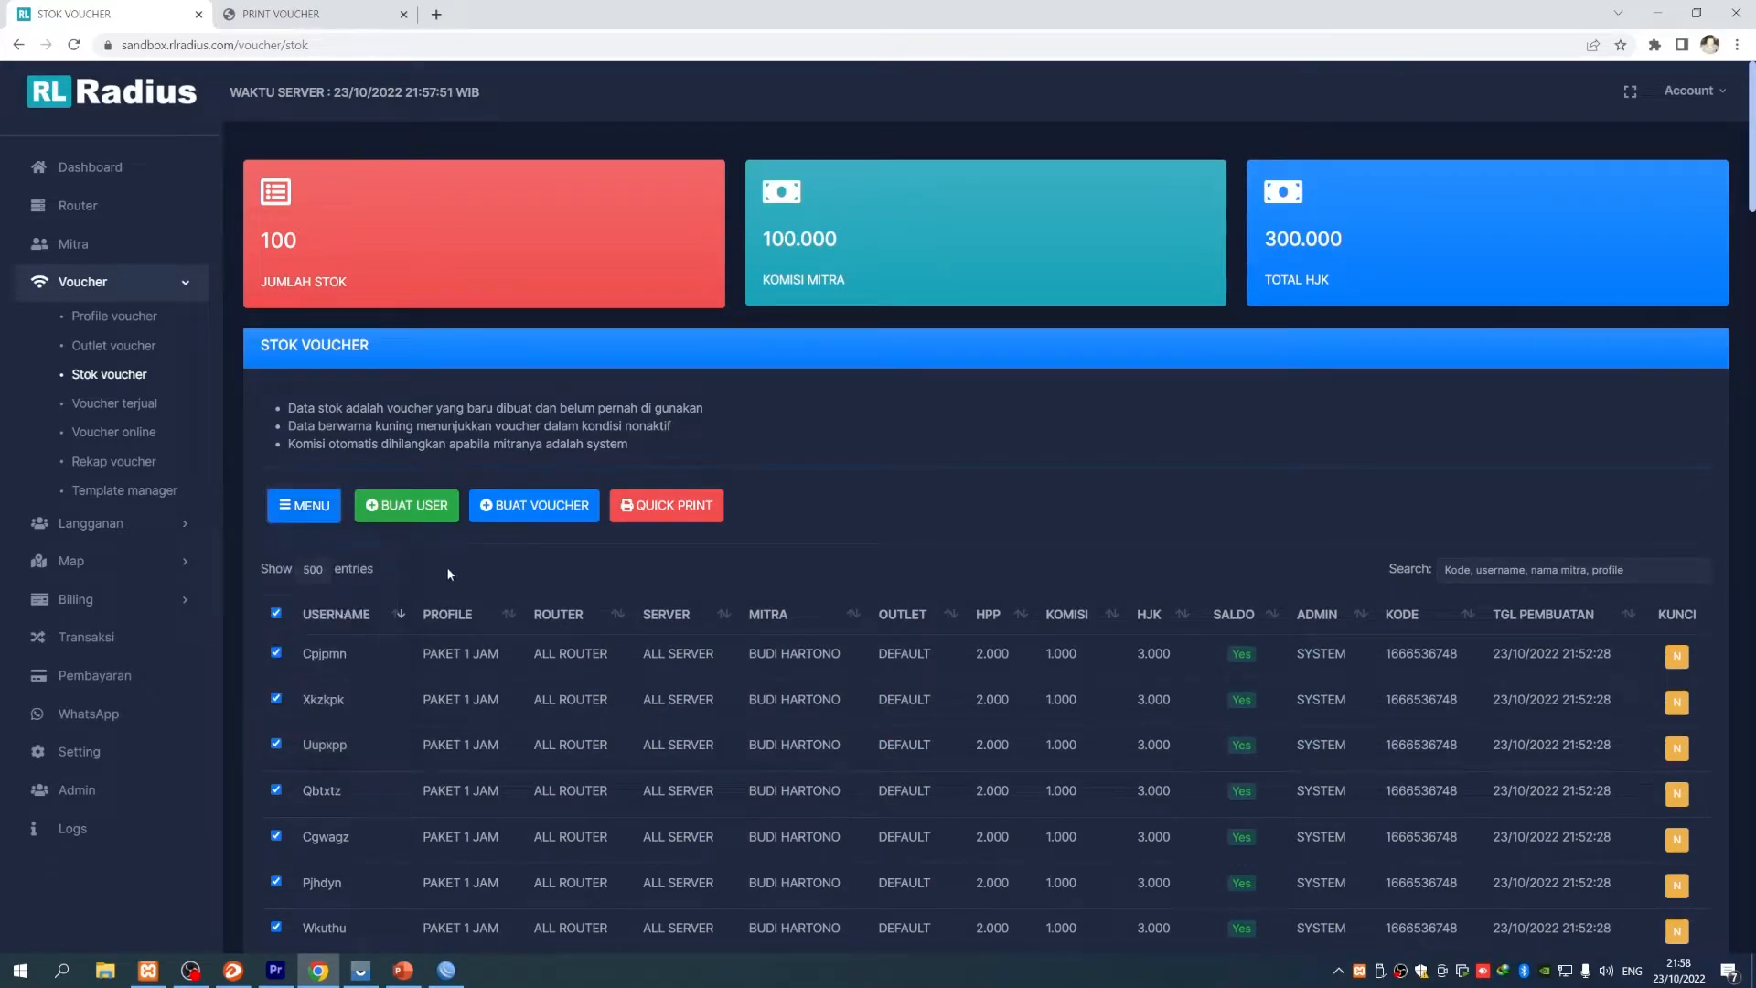
left_click(322, 514)
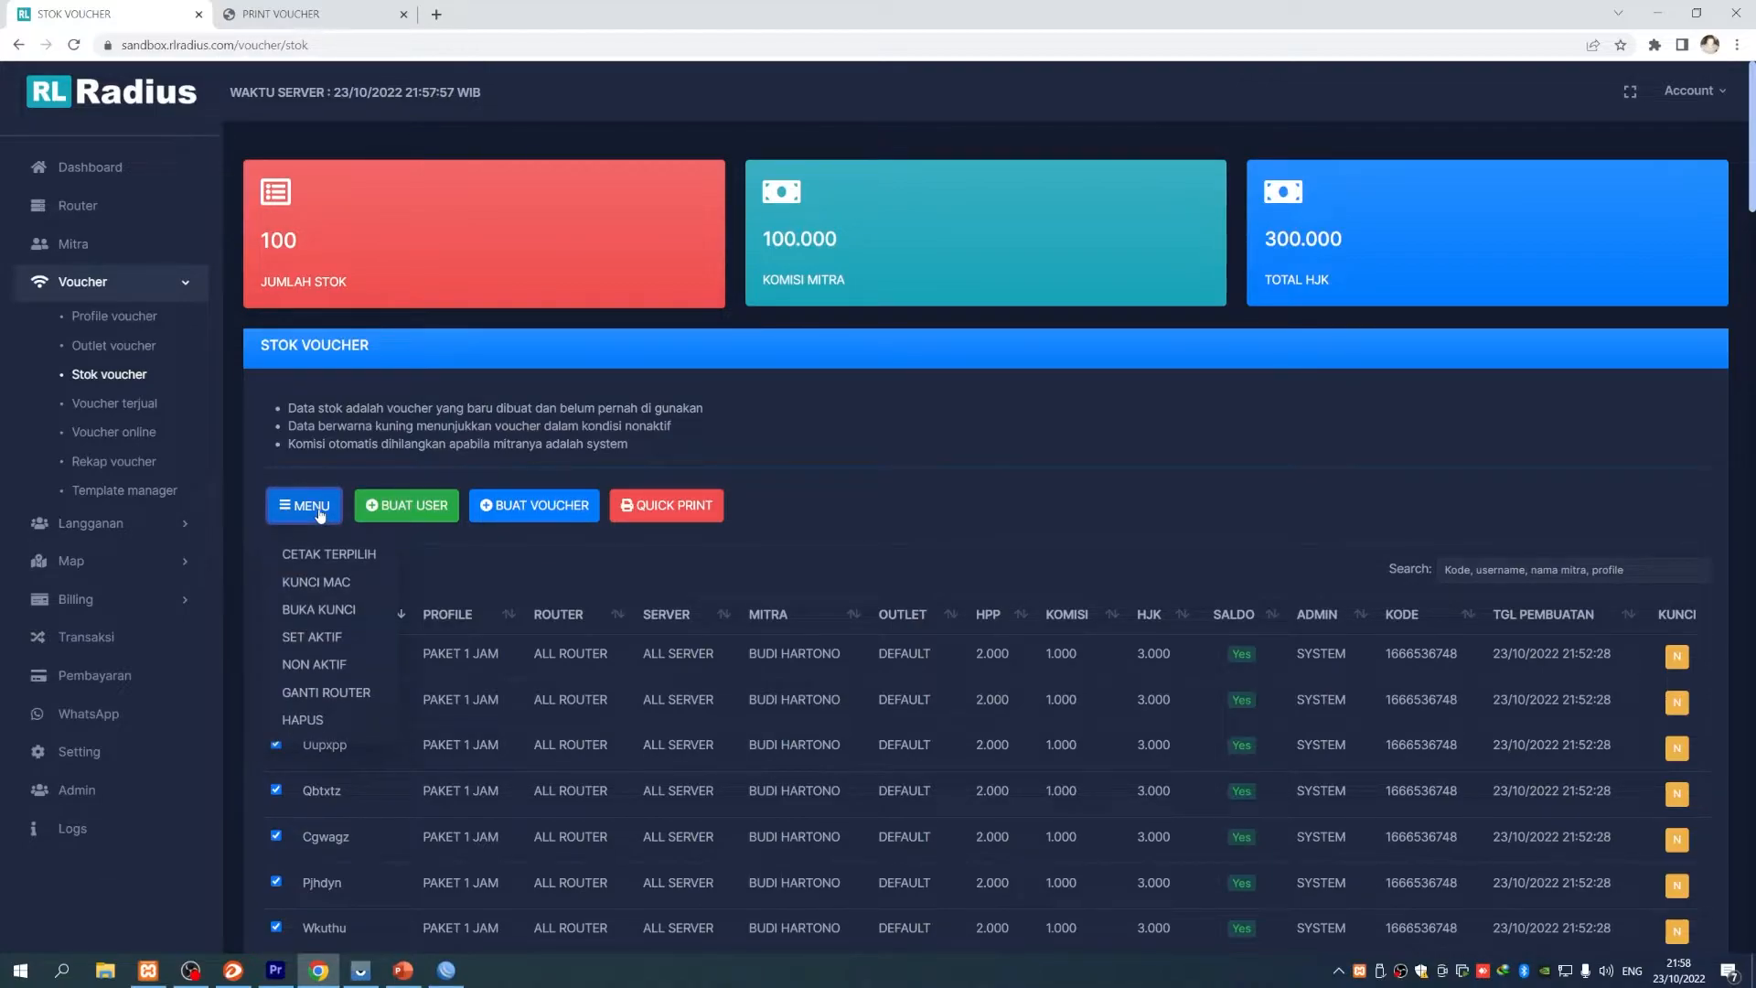
left_click(473, 554)
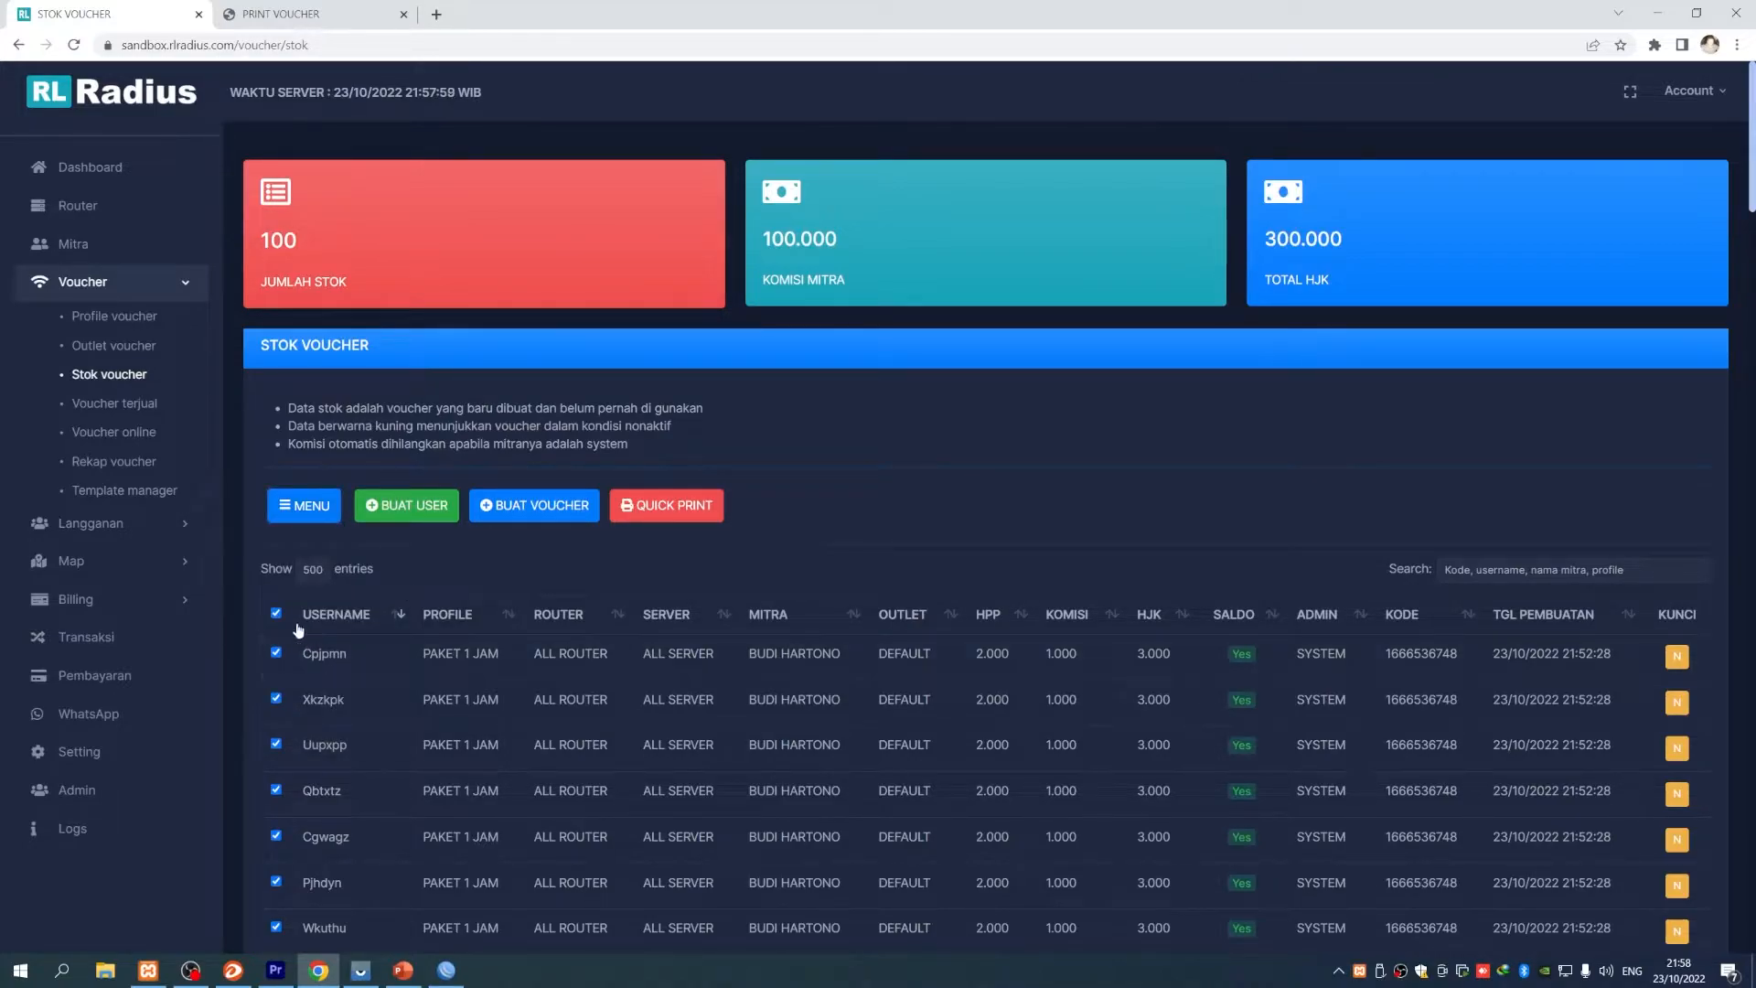
- Set the router of all ticked vouchers to R1 BUKITTINGGI through MENU > GANTI ROUTER
left_click(304, 505)
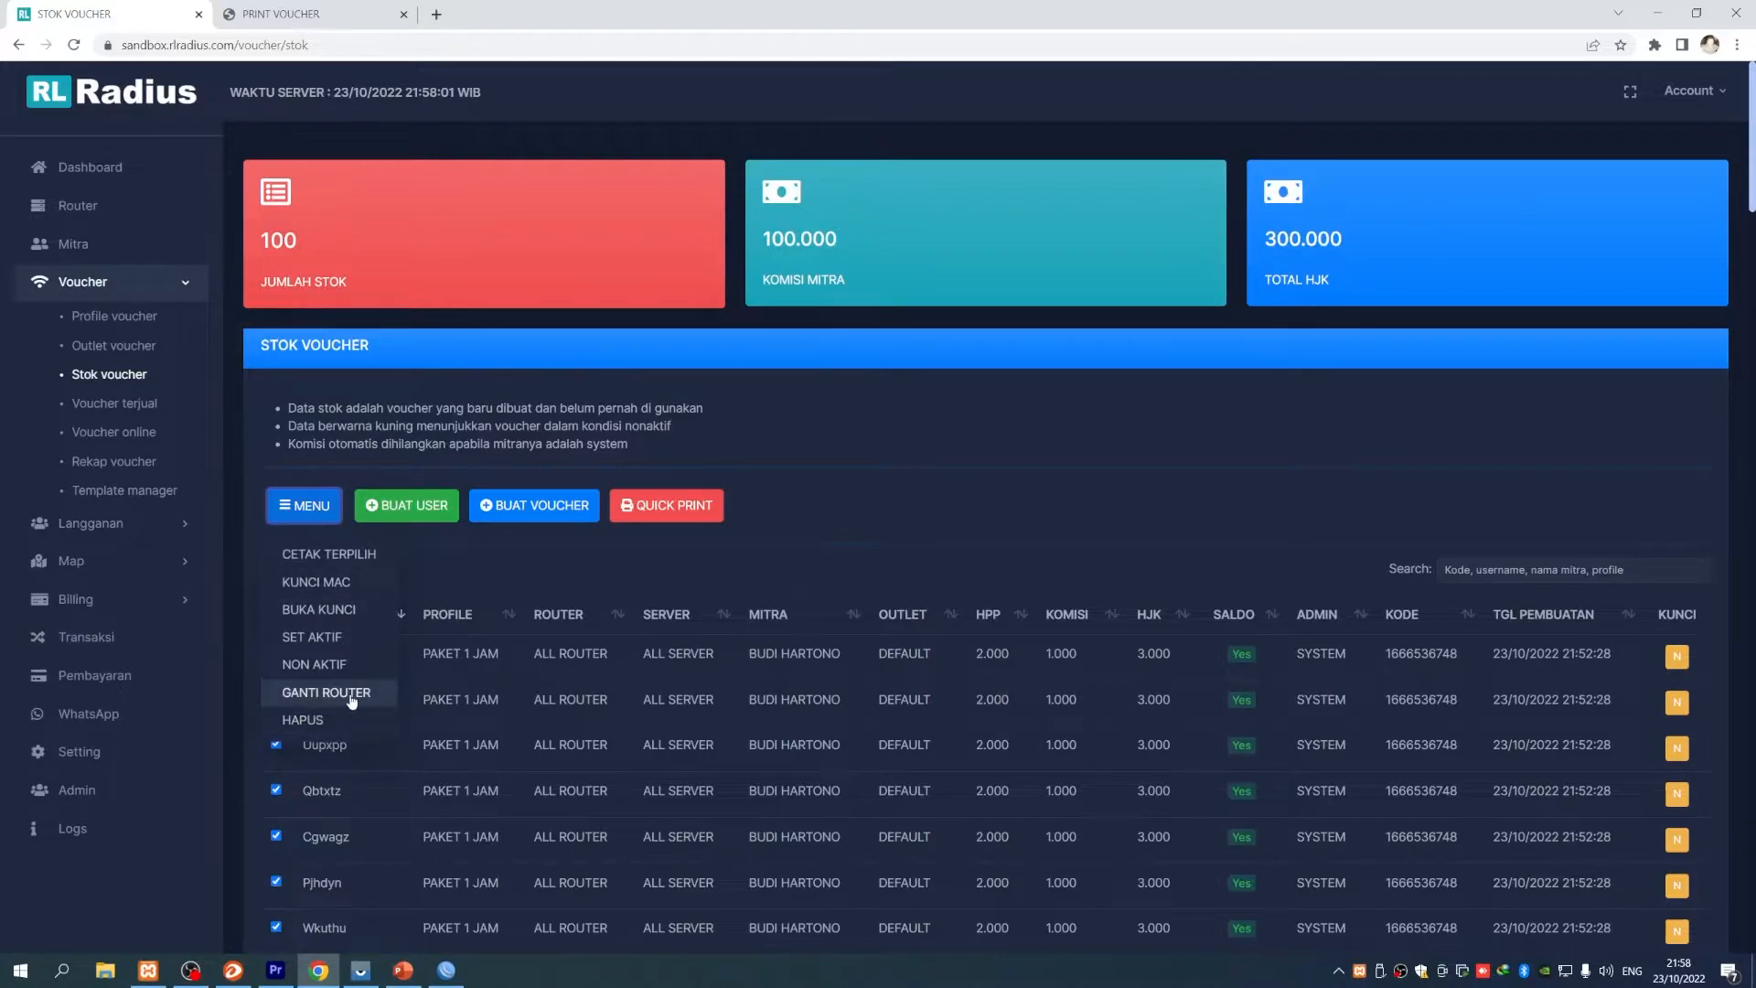
left_click(353, 695)
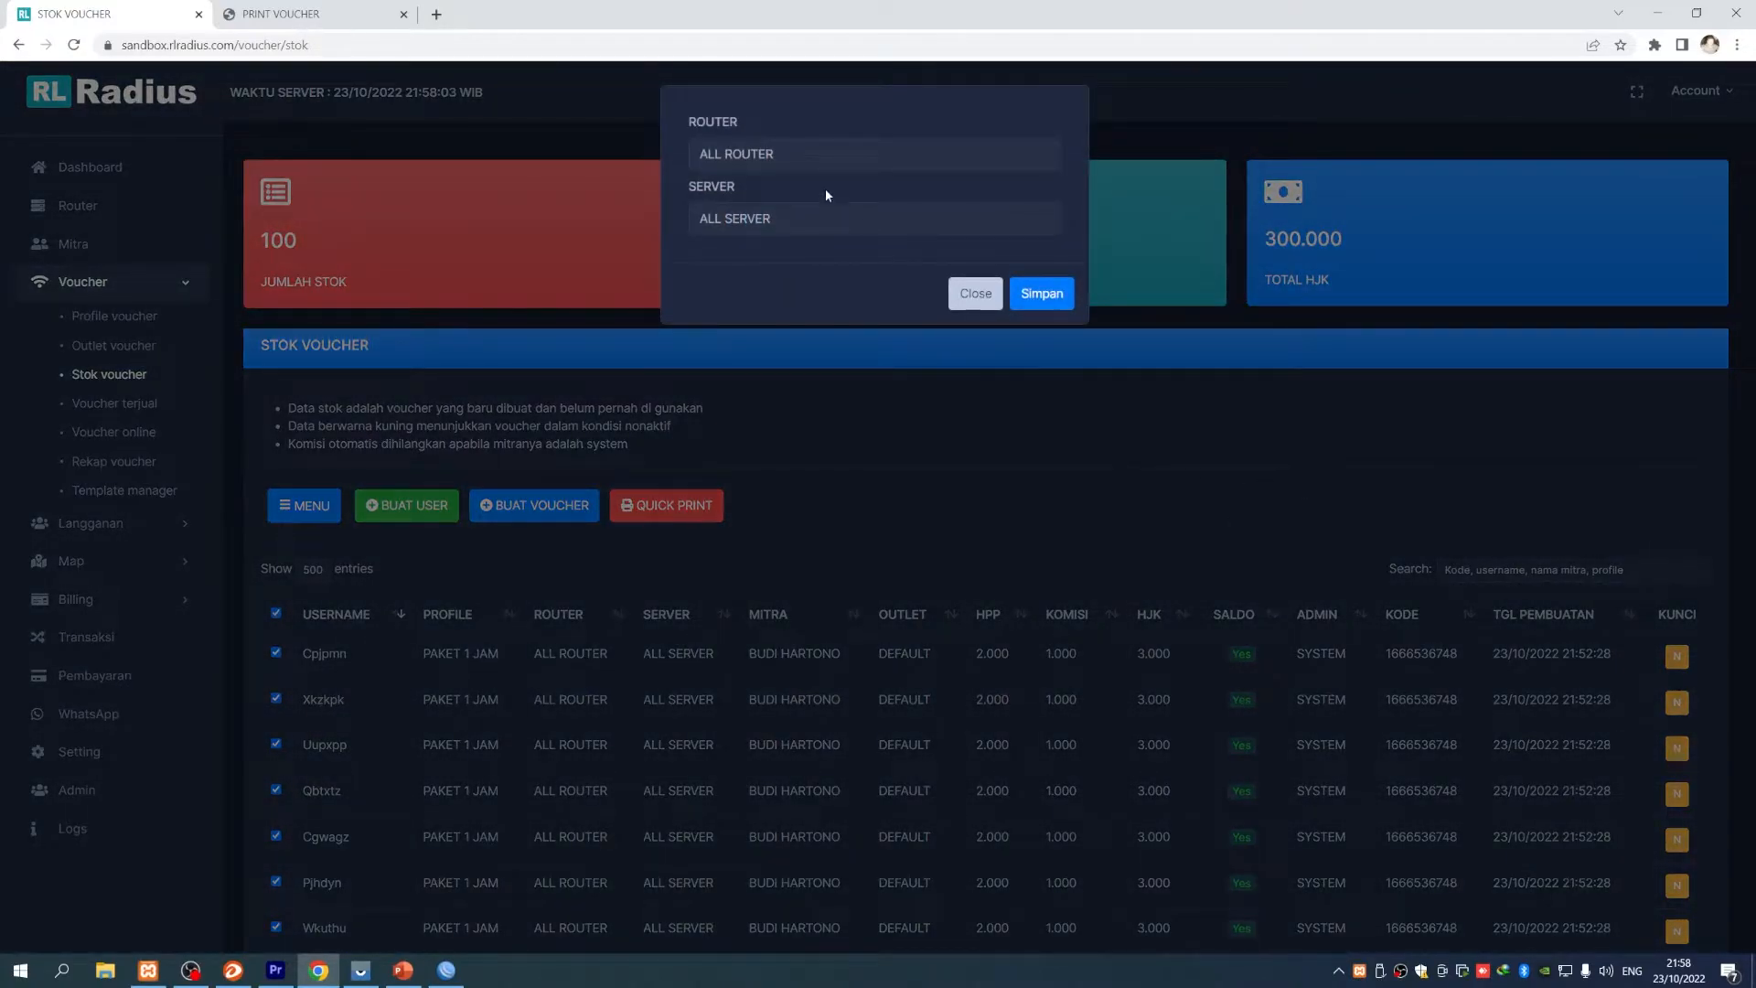
left_click(809, 152)
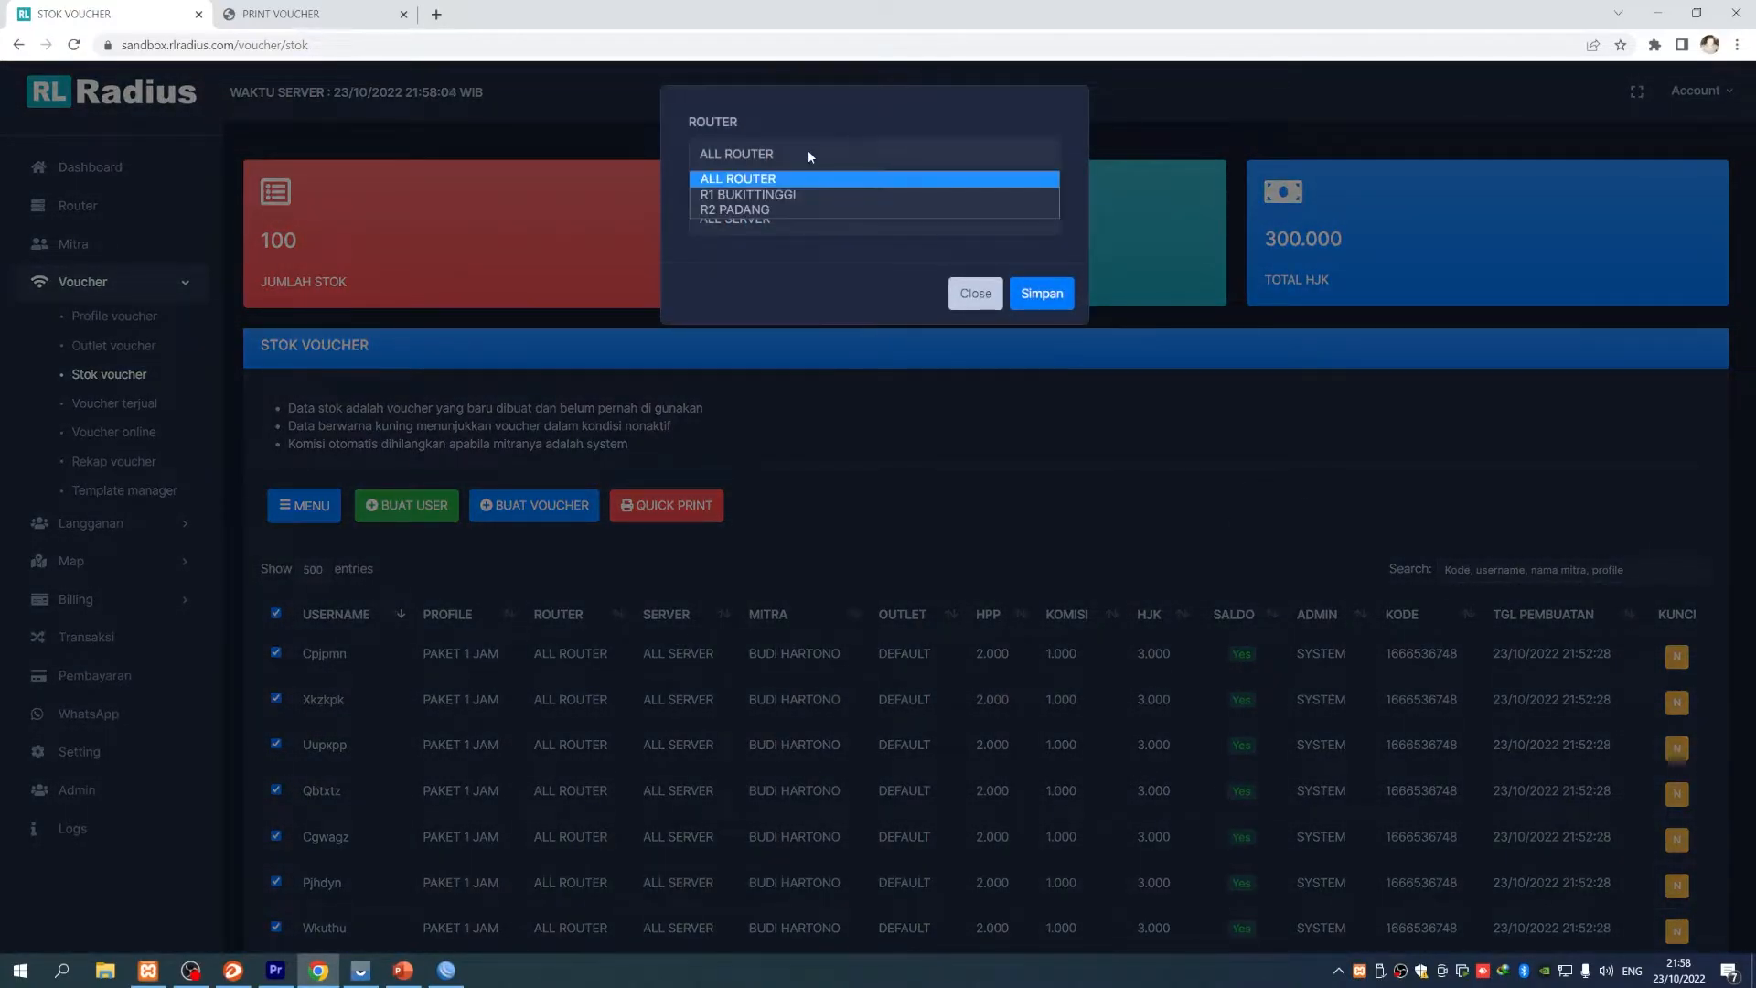
left_click(792, 195)
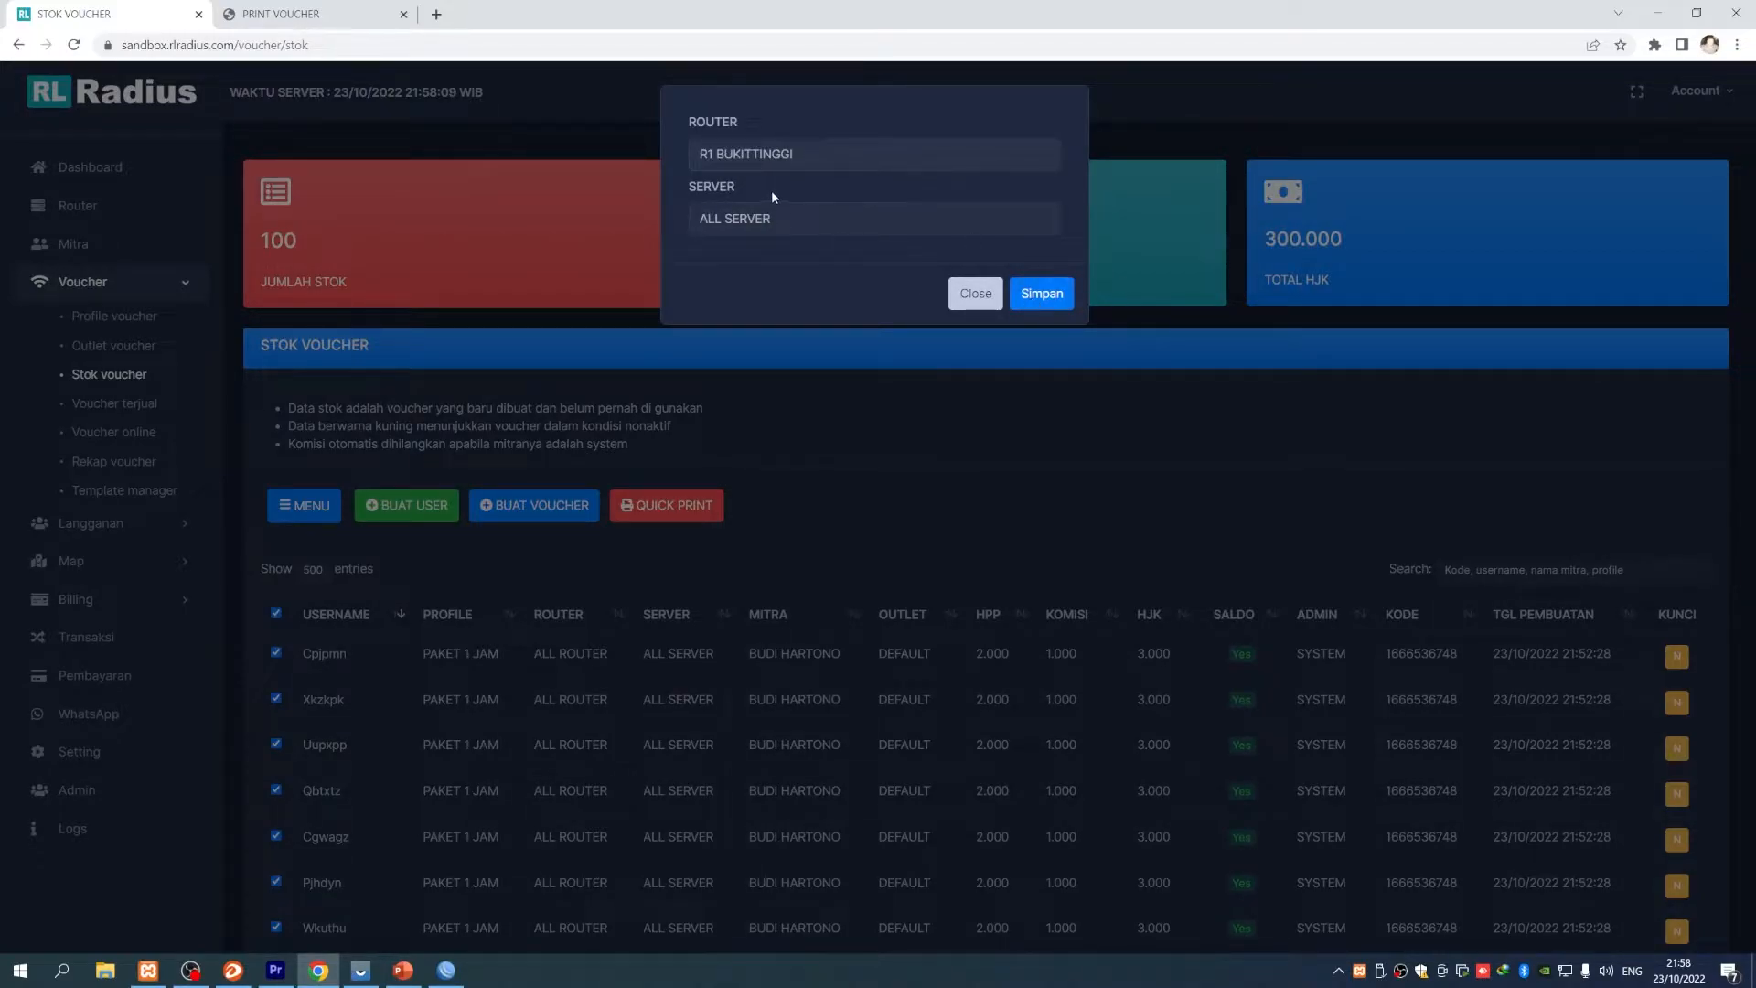
left_click(1042, 293)
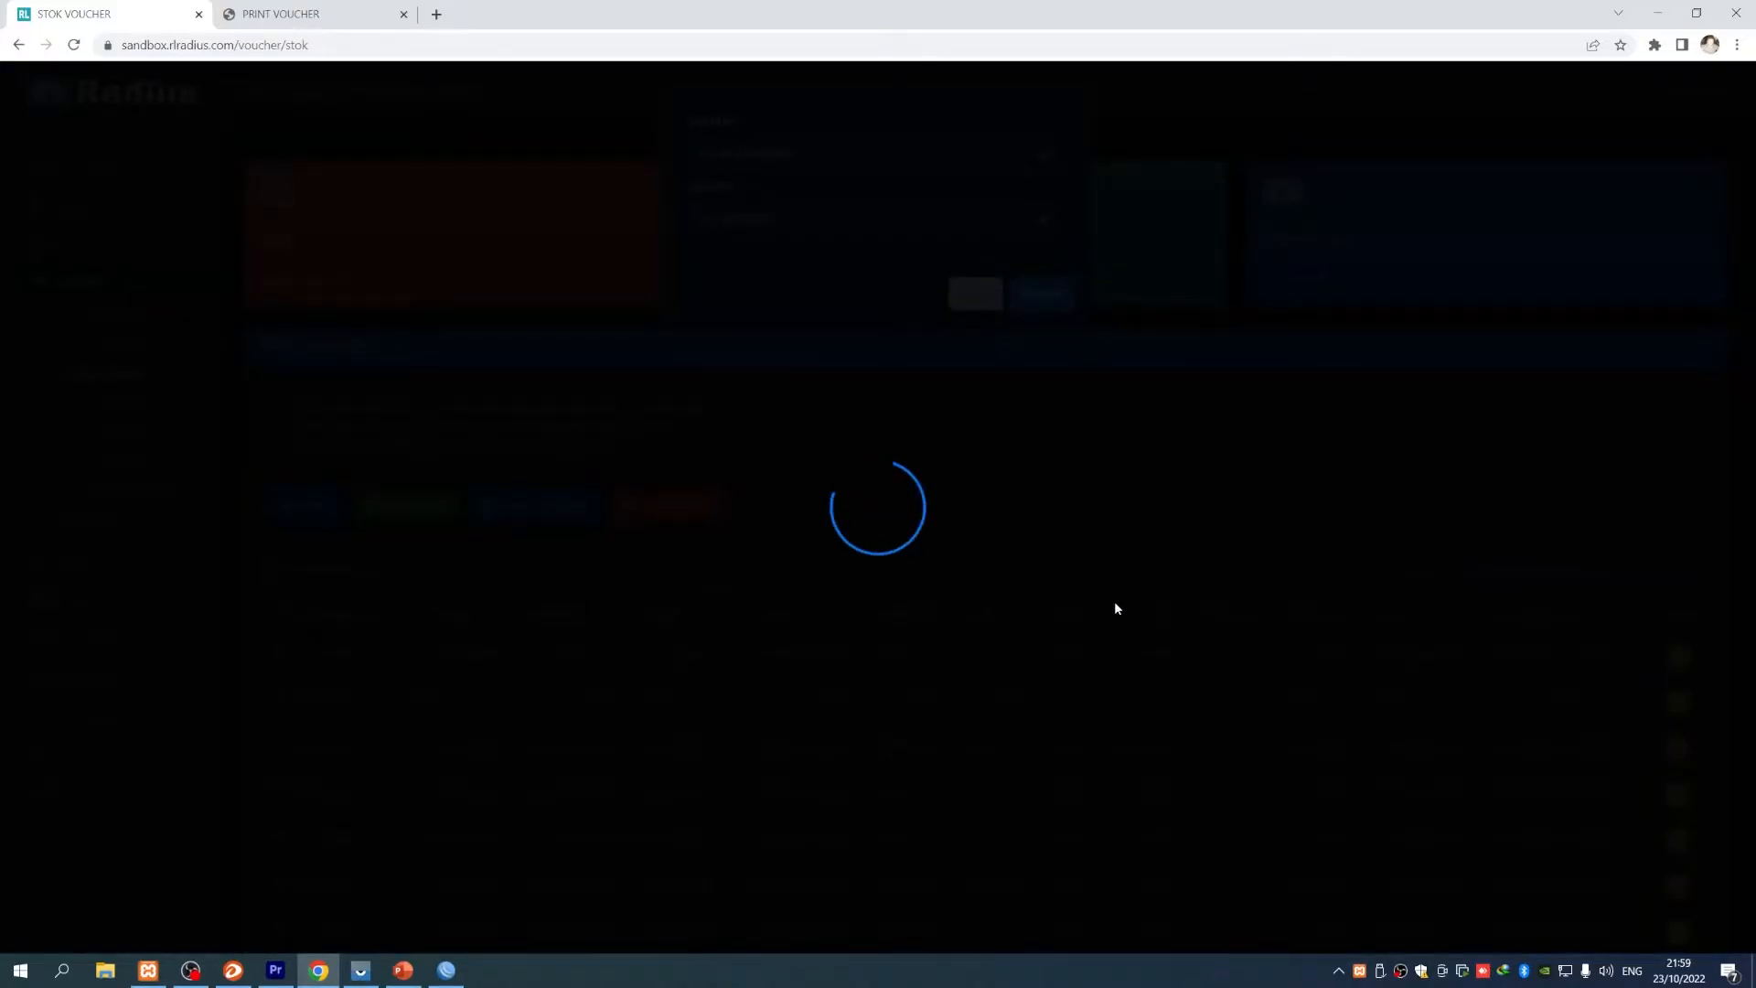
scroll(1061, 619, "down", 3)
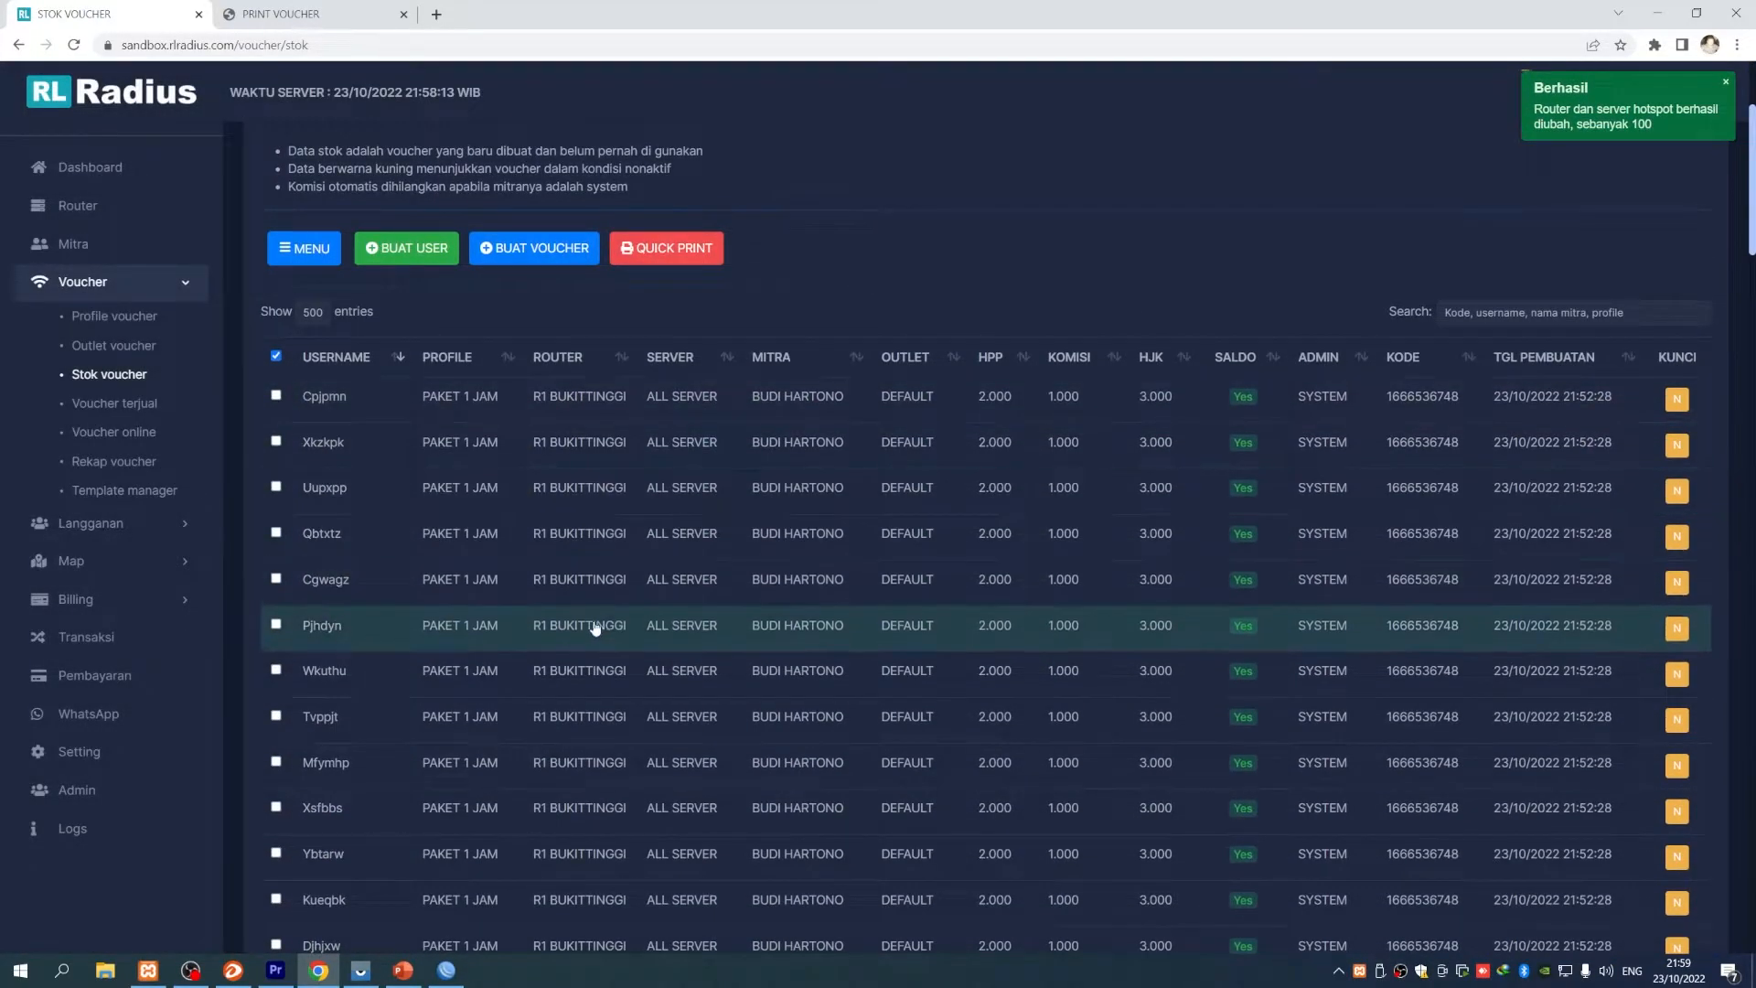
scroll(588, 622, "down", 4)
scroll(595, 622, "up", 6)
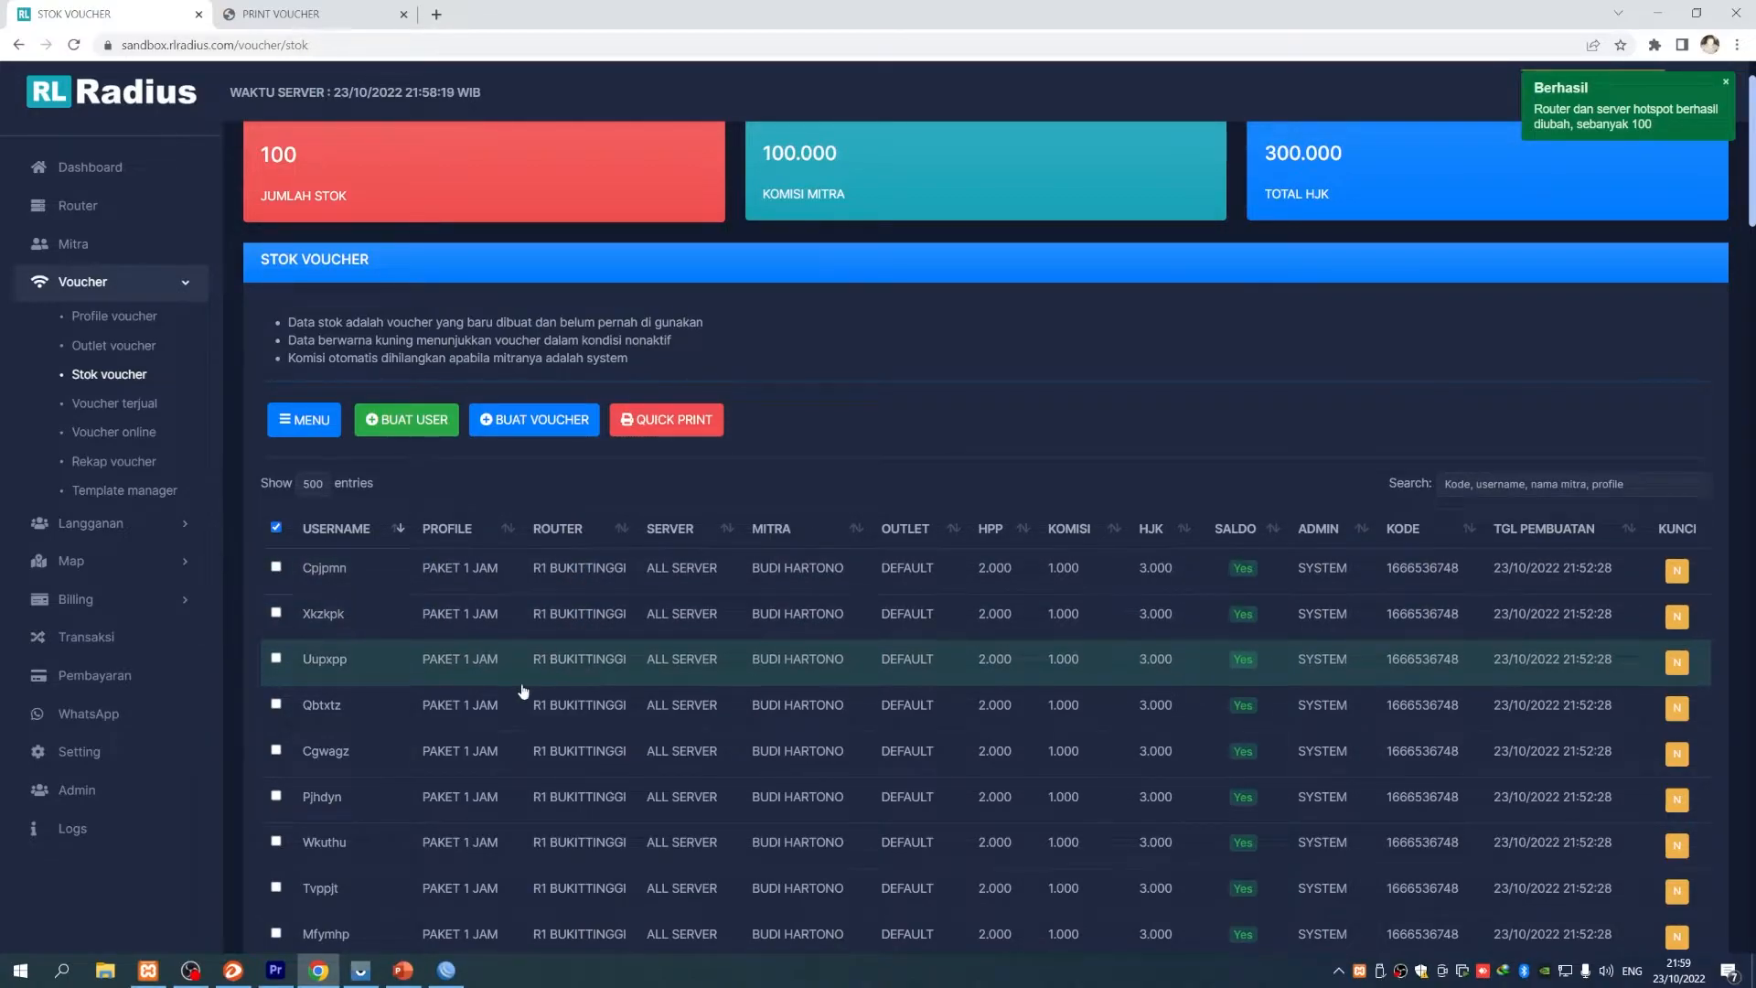
scroll(508, 661, "up", 1)
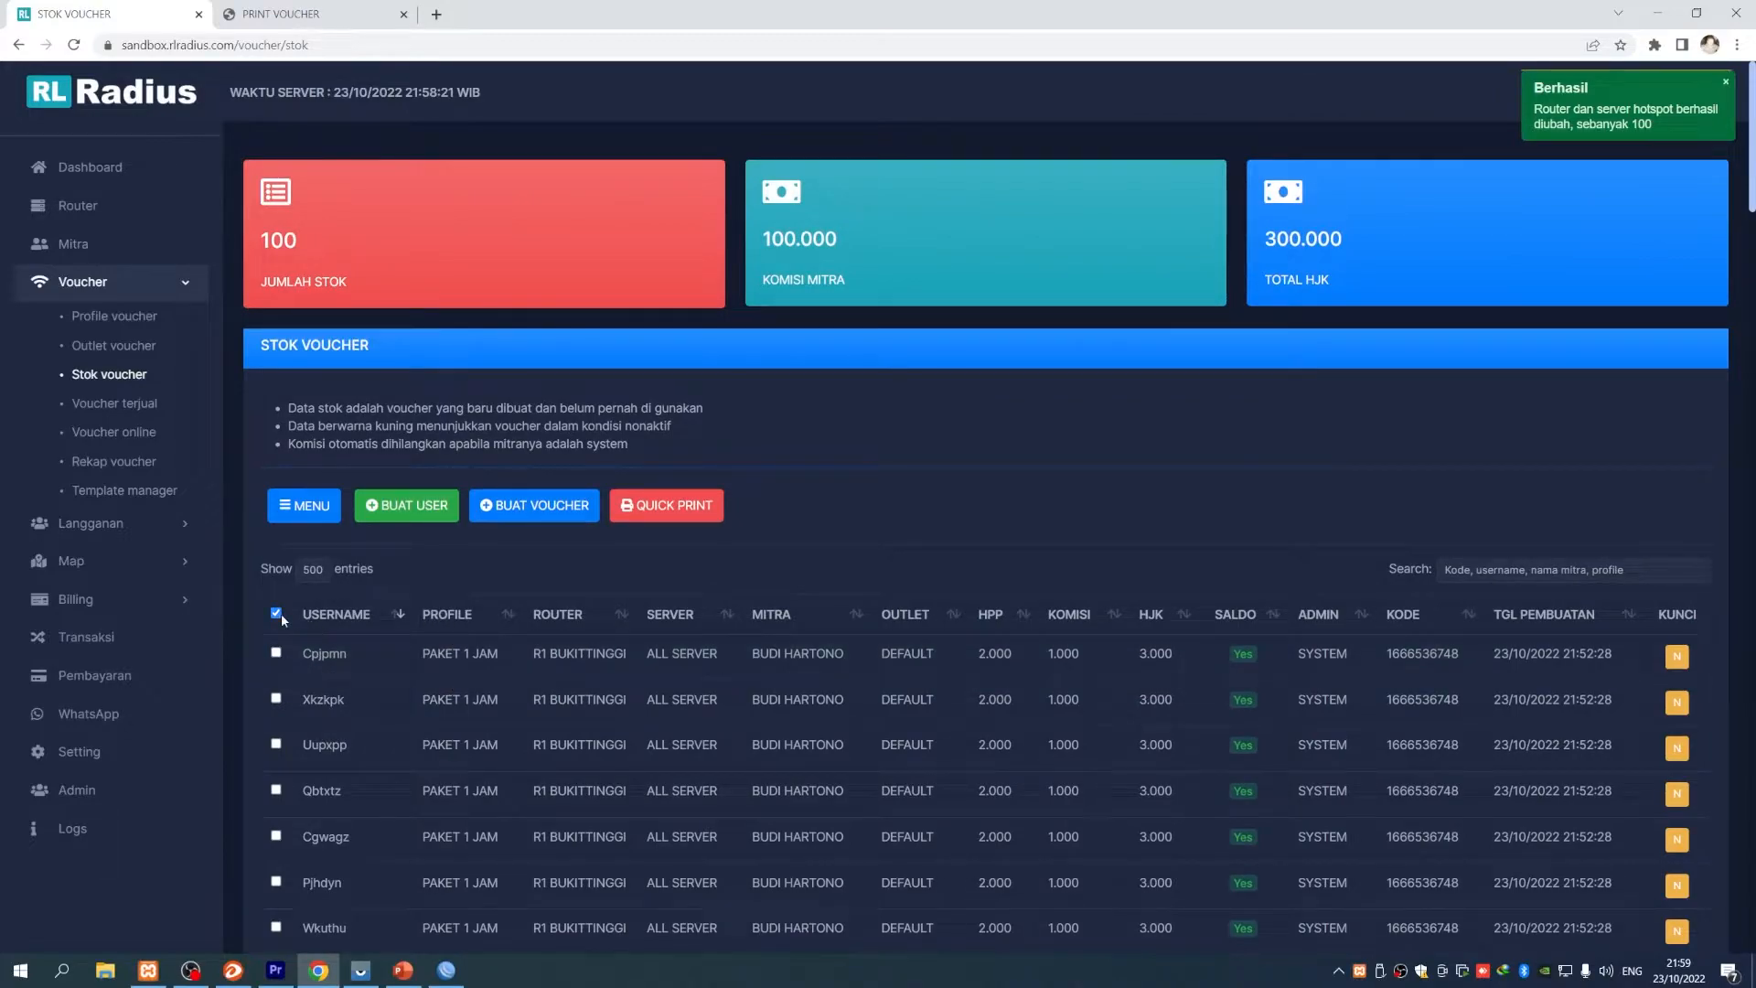
- Tick all vouchers and change their router back to ALL ROUTER via GANTI ROUTER
left_click(275, 612)
left_click(305, 506)
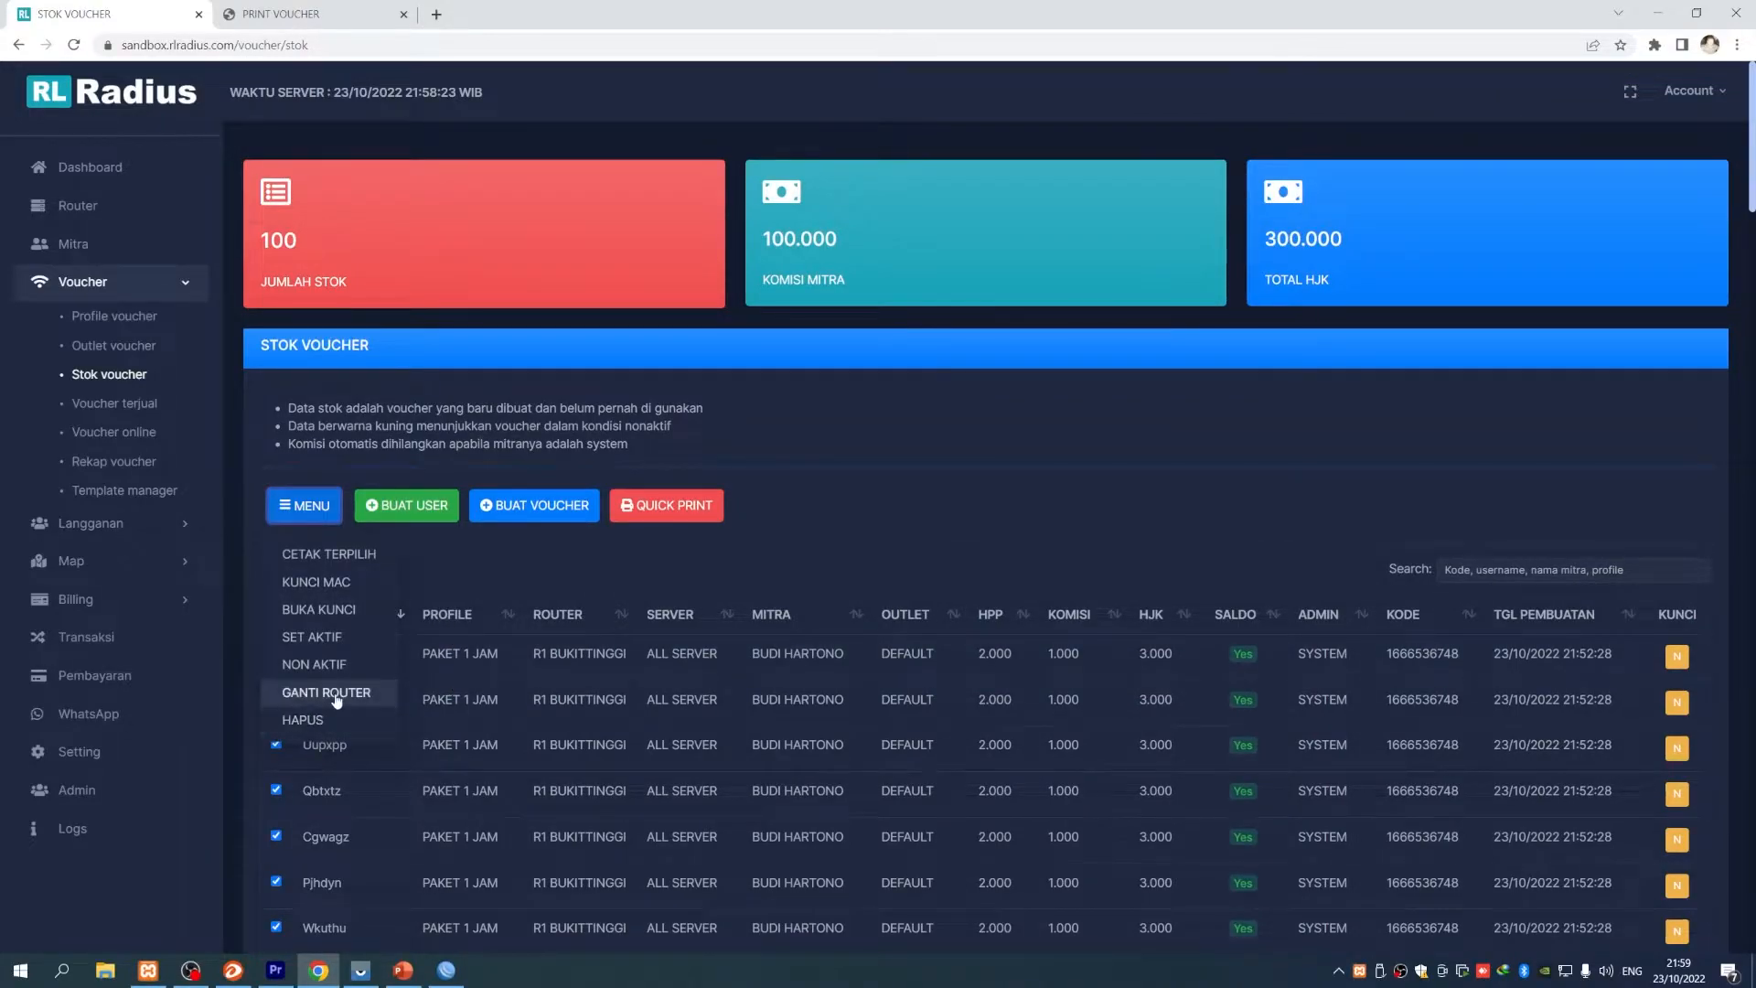
left_click(322, 693)
left_click(770, 165)
left_click(769, 178)
left_click(1040, 292)
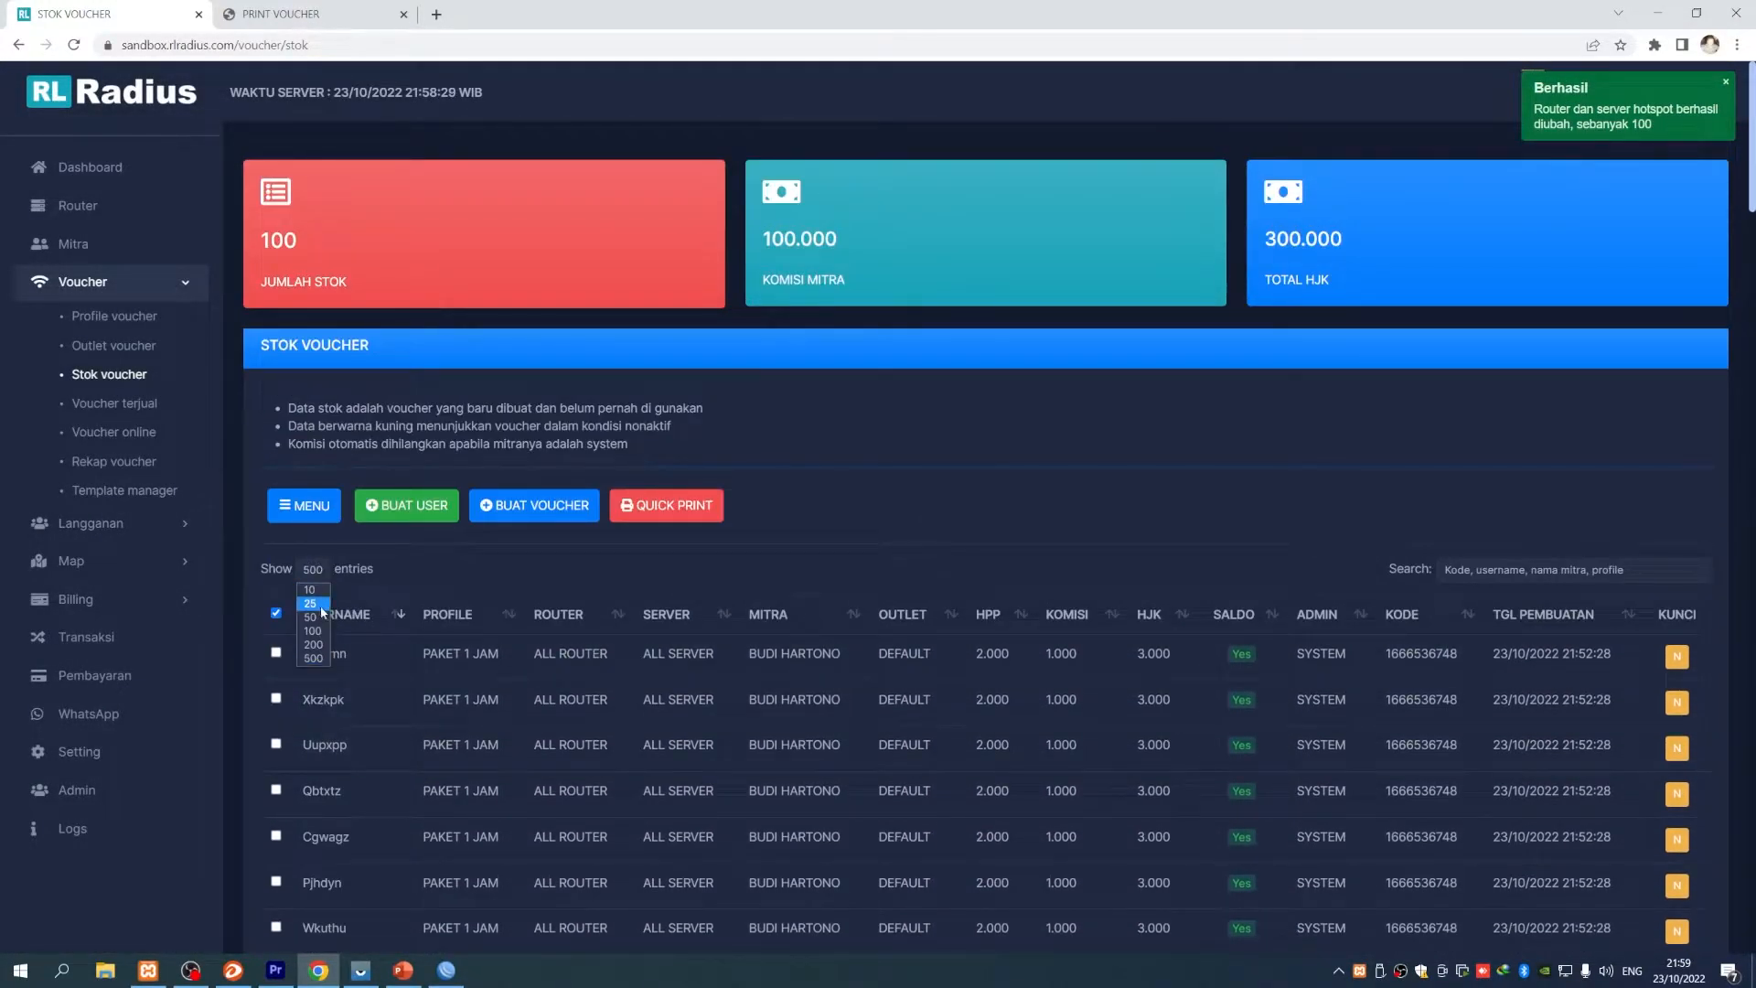
scroll(672, 711, "down", 3)
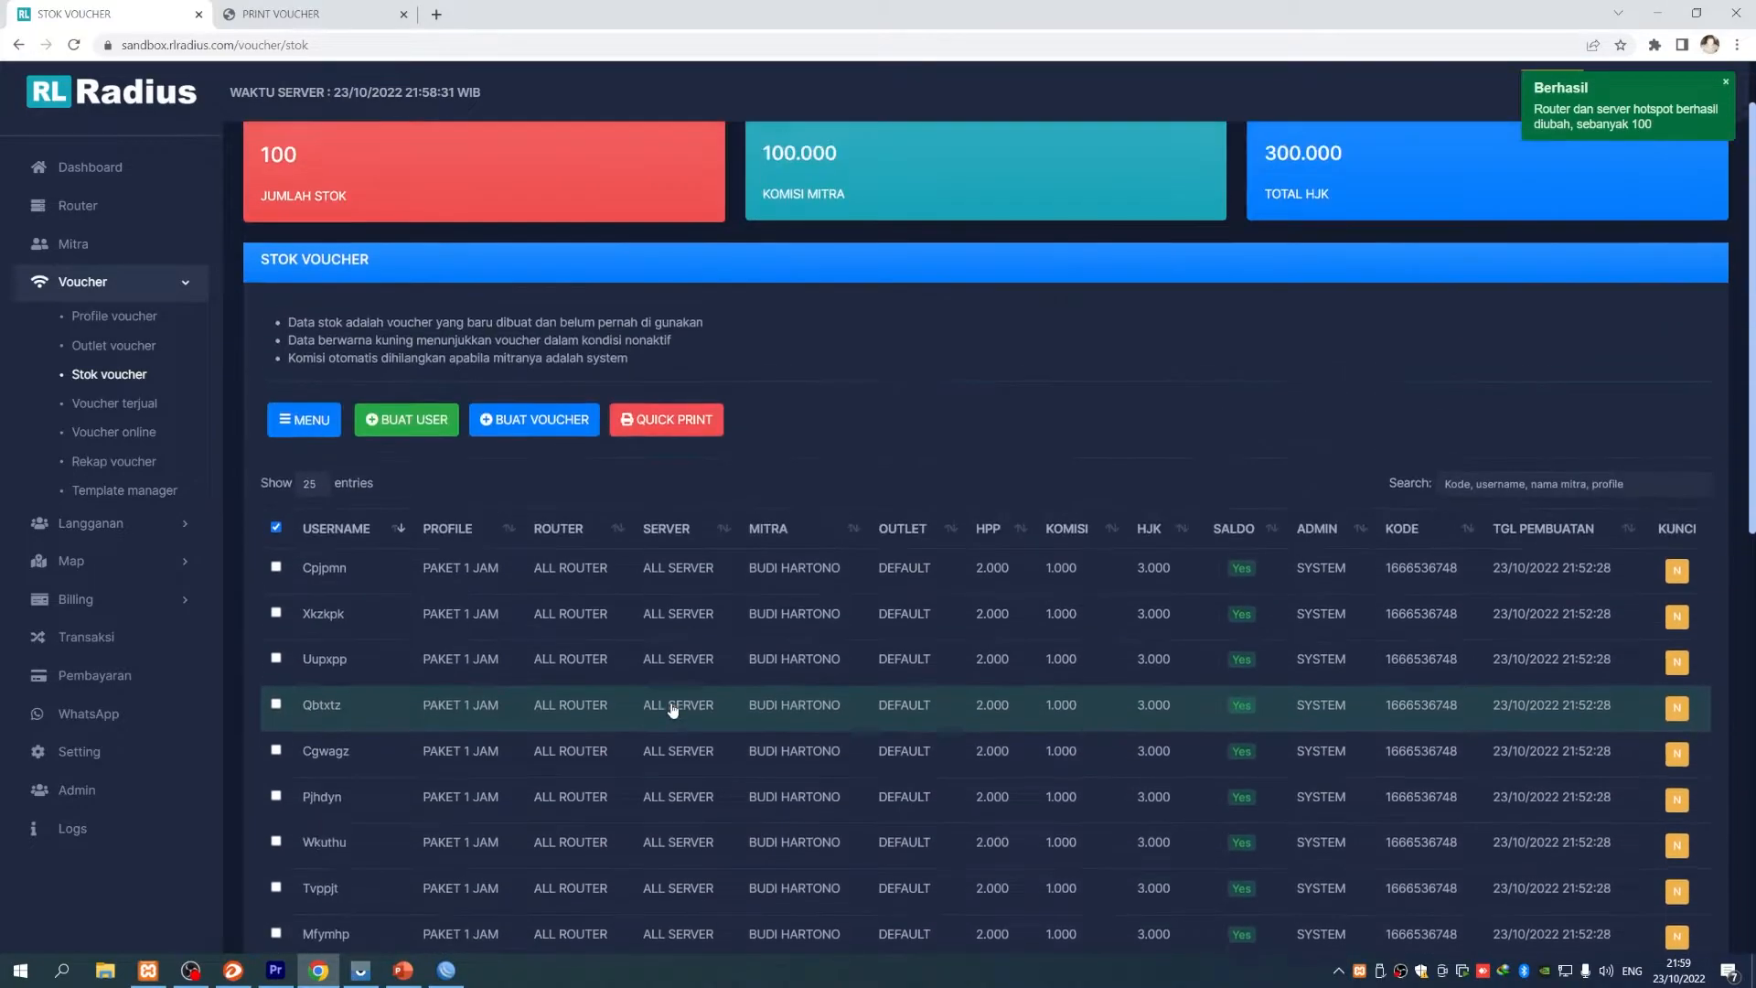
scroll(758, 626, "down", 3)
scroll(758, 626, "up", 3)
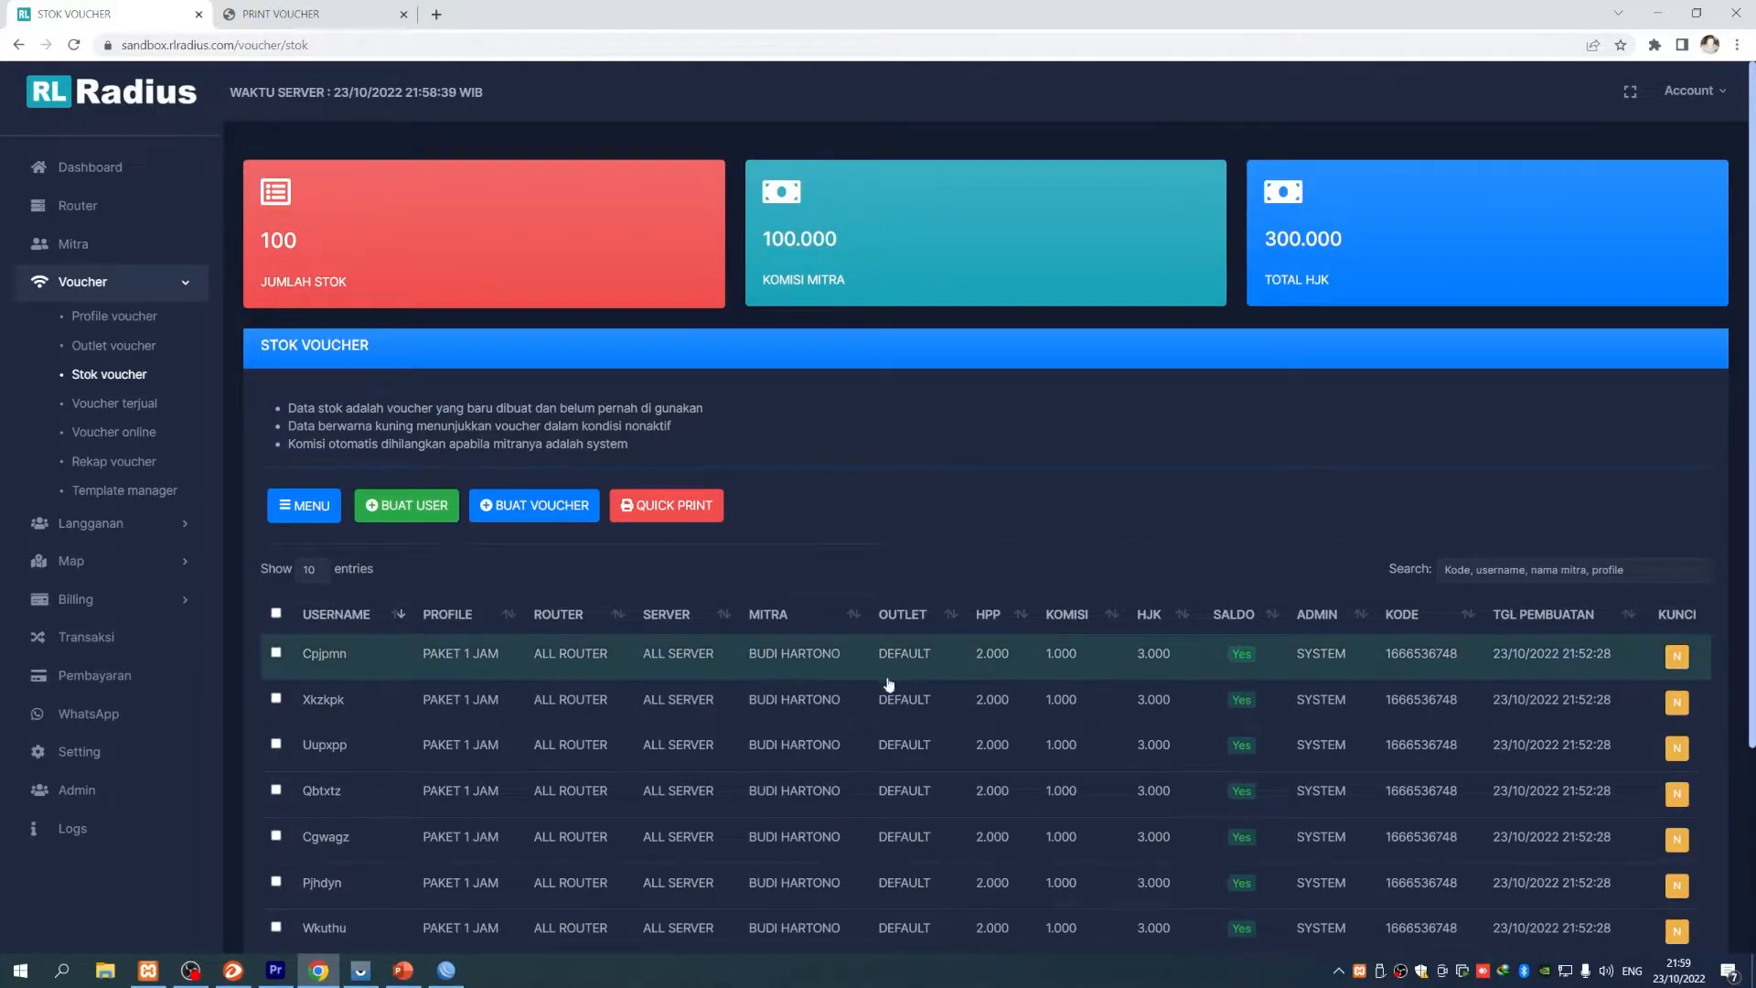
scroll(902, 682, "down", 2)
scroll(890, 671, "up", 2)
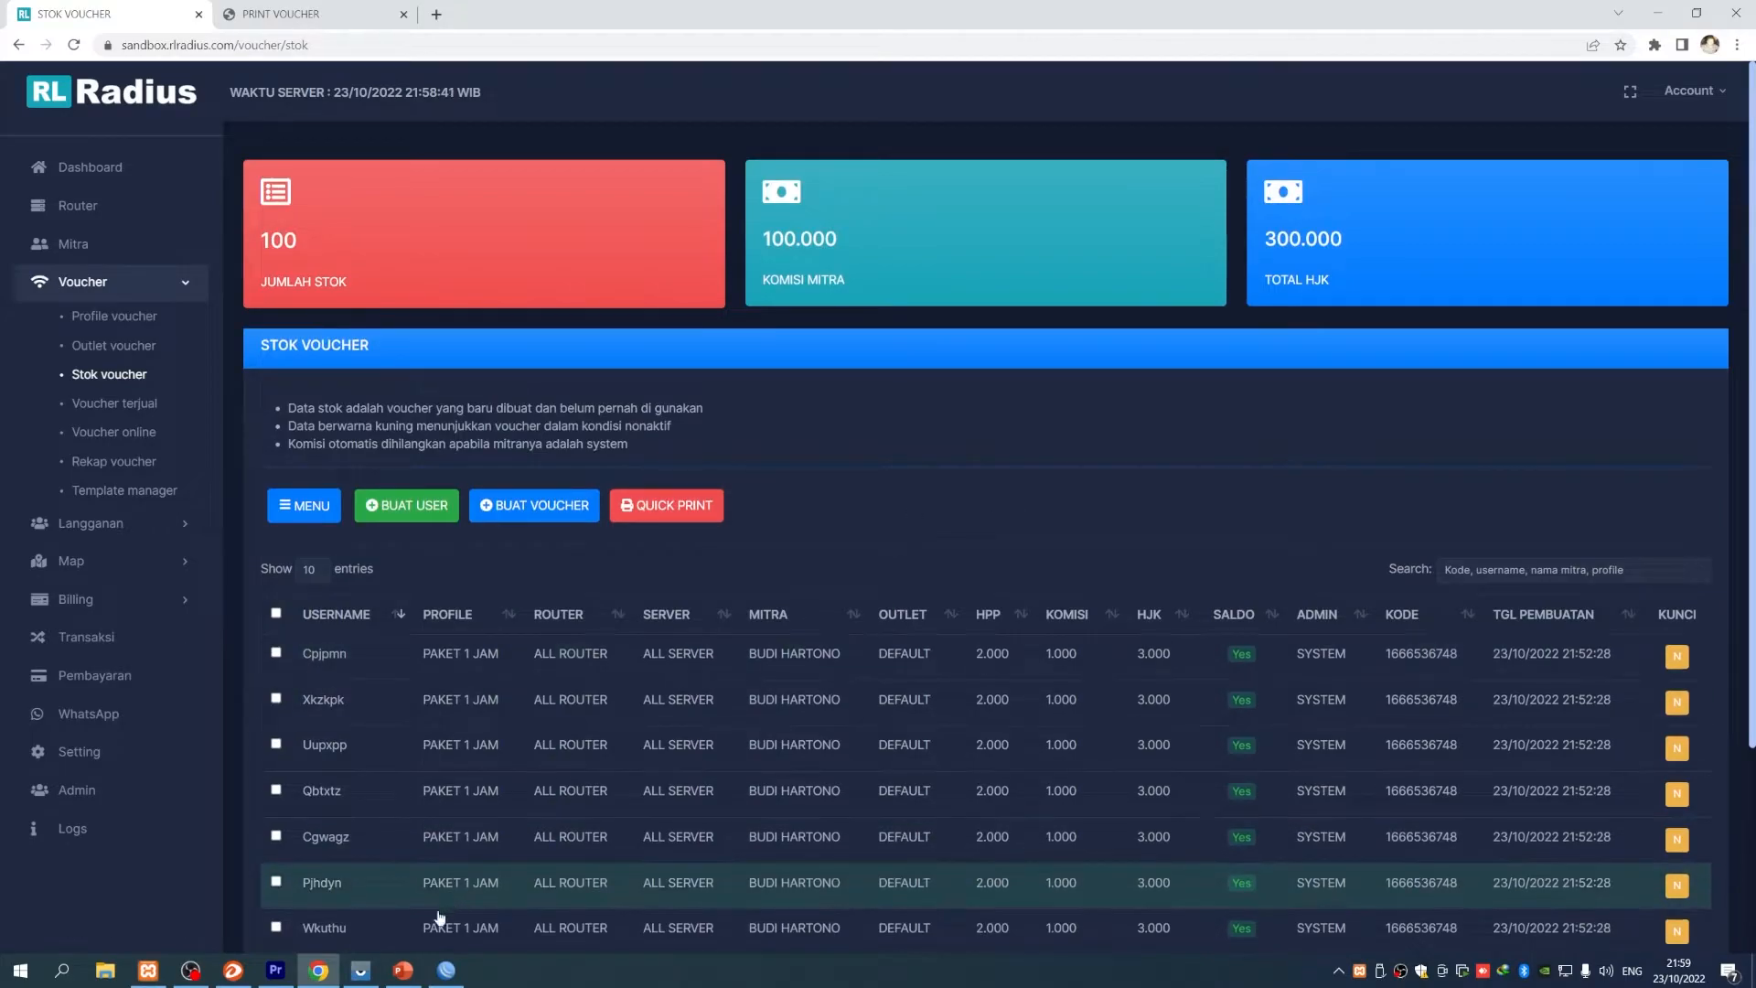
- Bring the mirrored Redmi phone forward in scrcpy and unlock it with its pattern
mouse_move(265, 971)
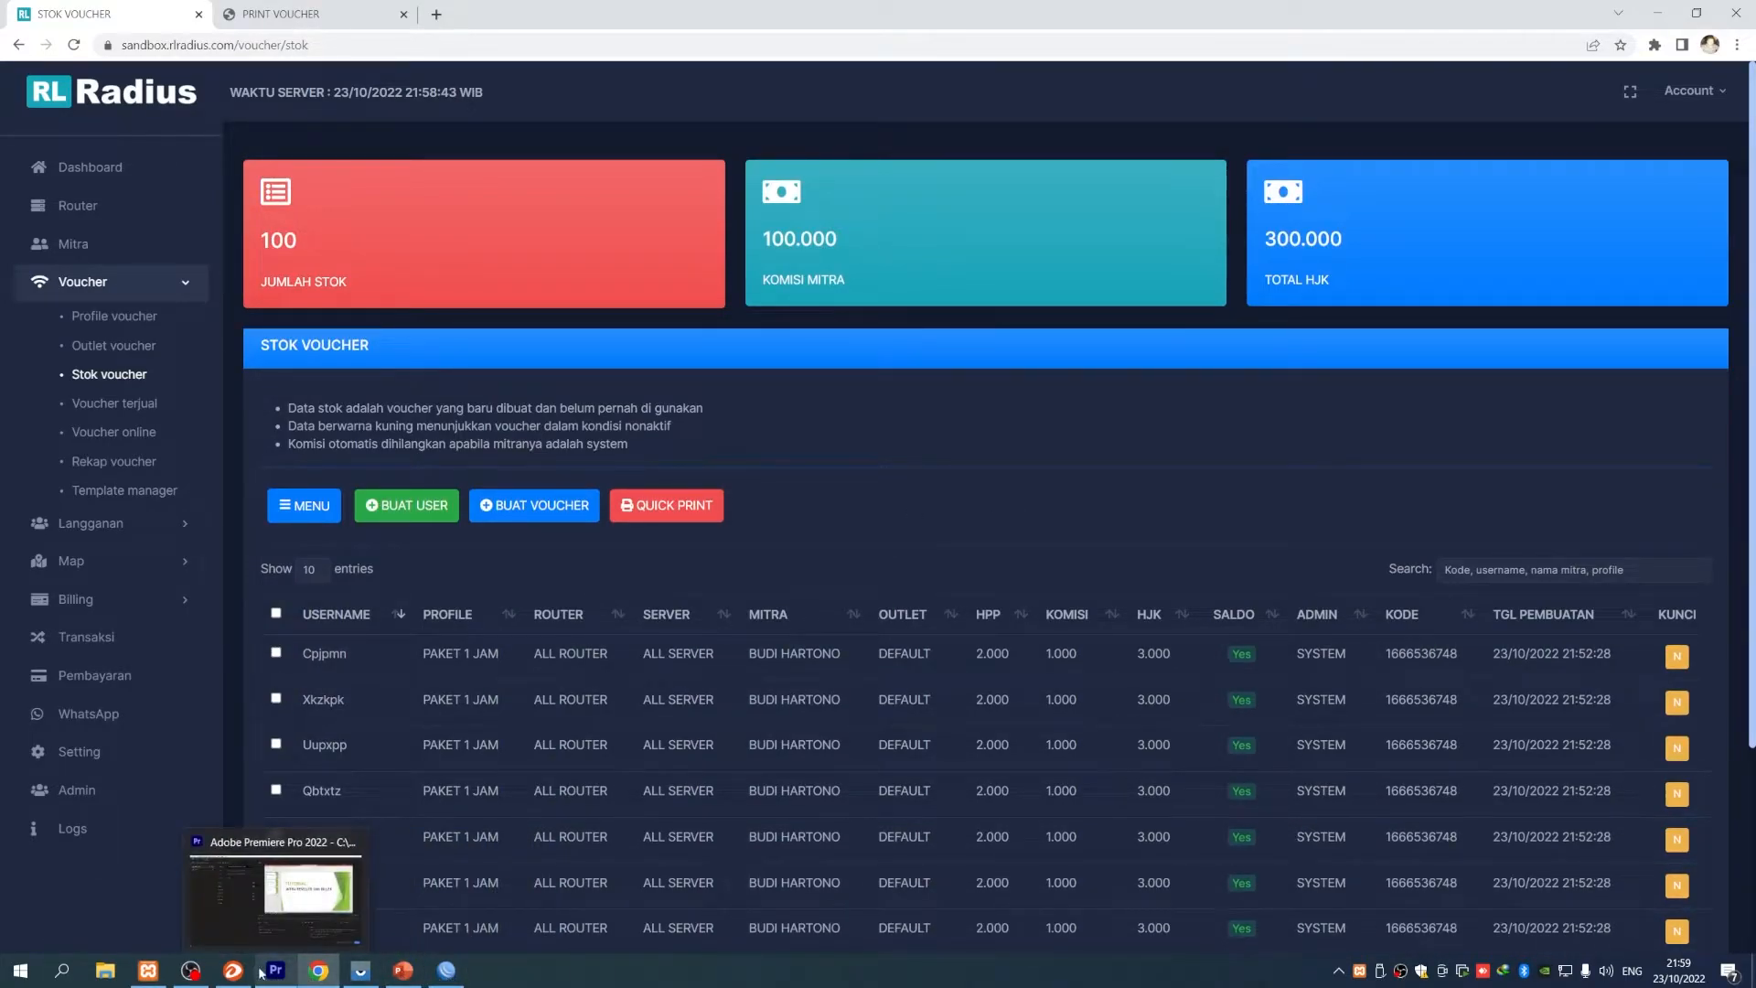
left_click(360, 972)
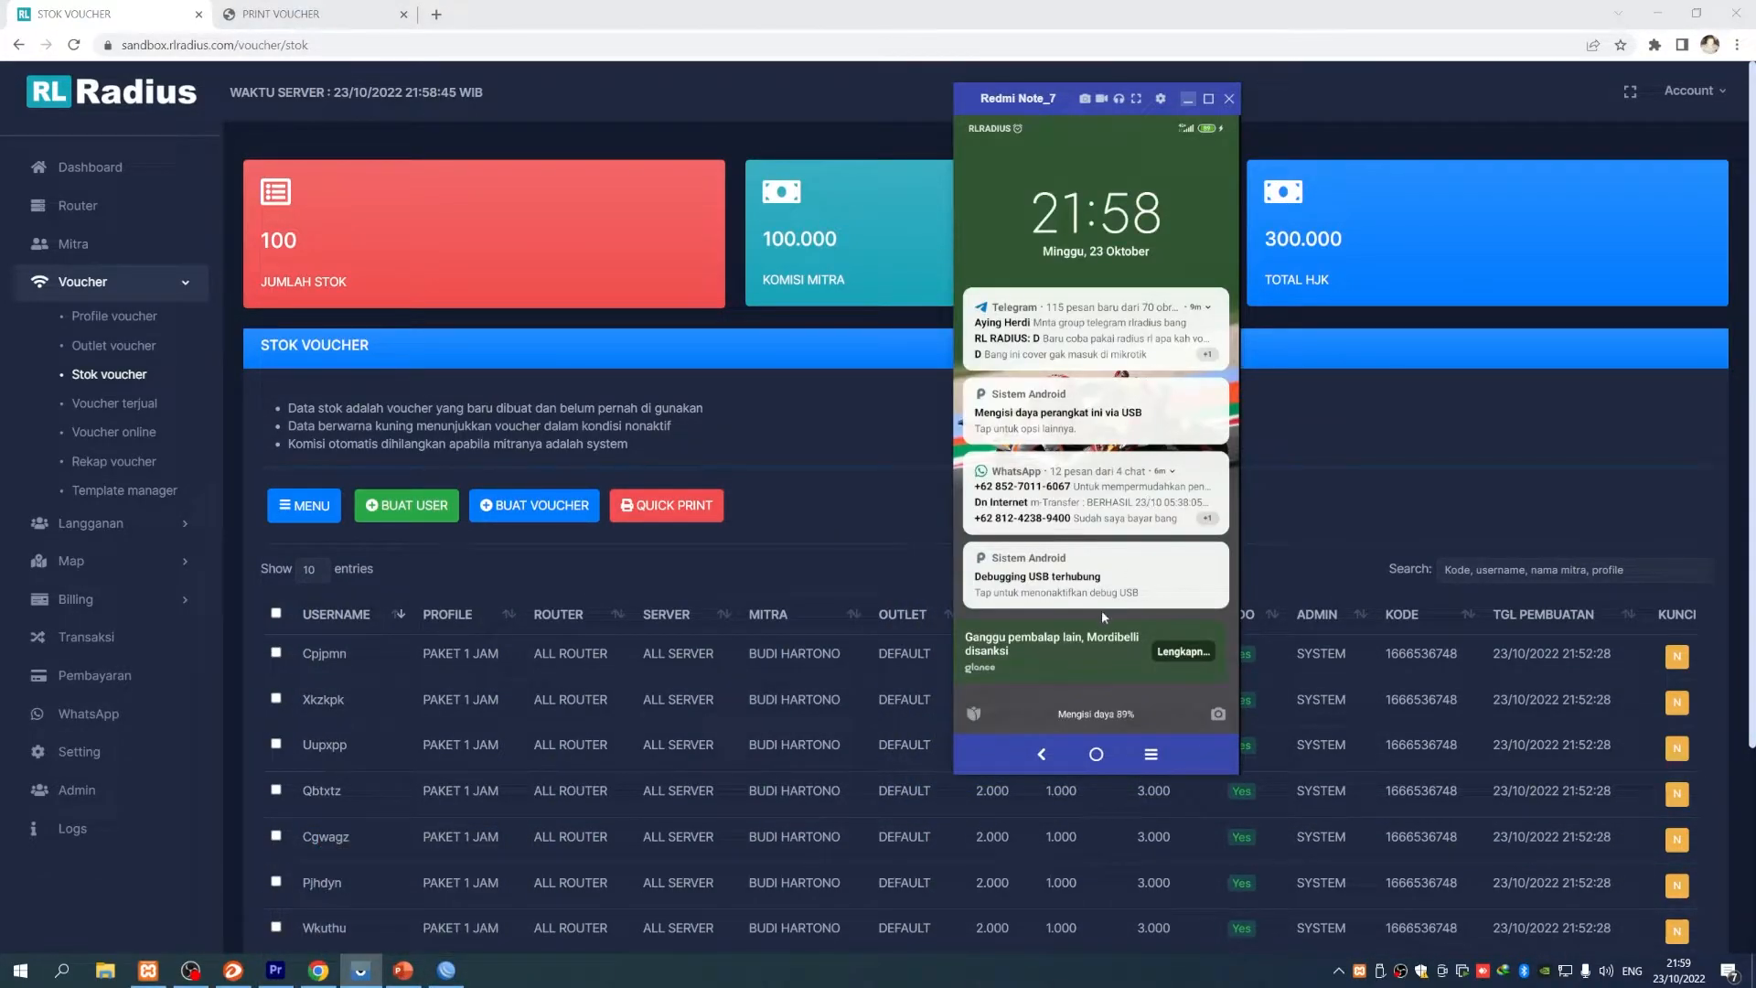
left_click_drag(1104, 621, 1097, 412)
left_click_drag(1020, 490, 1044, 648)
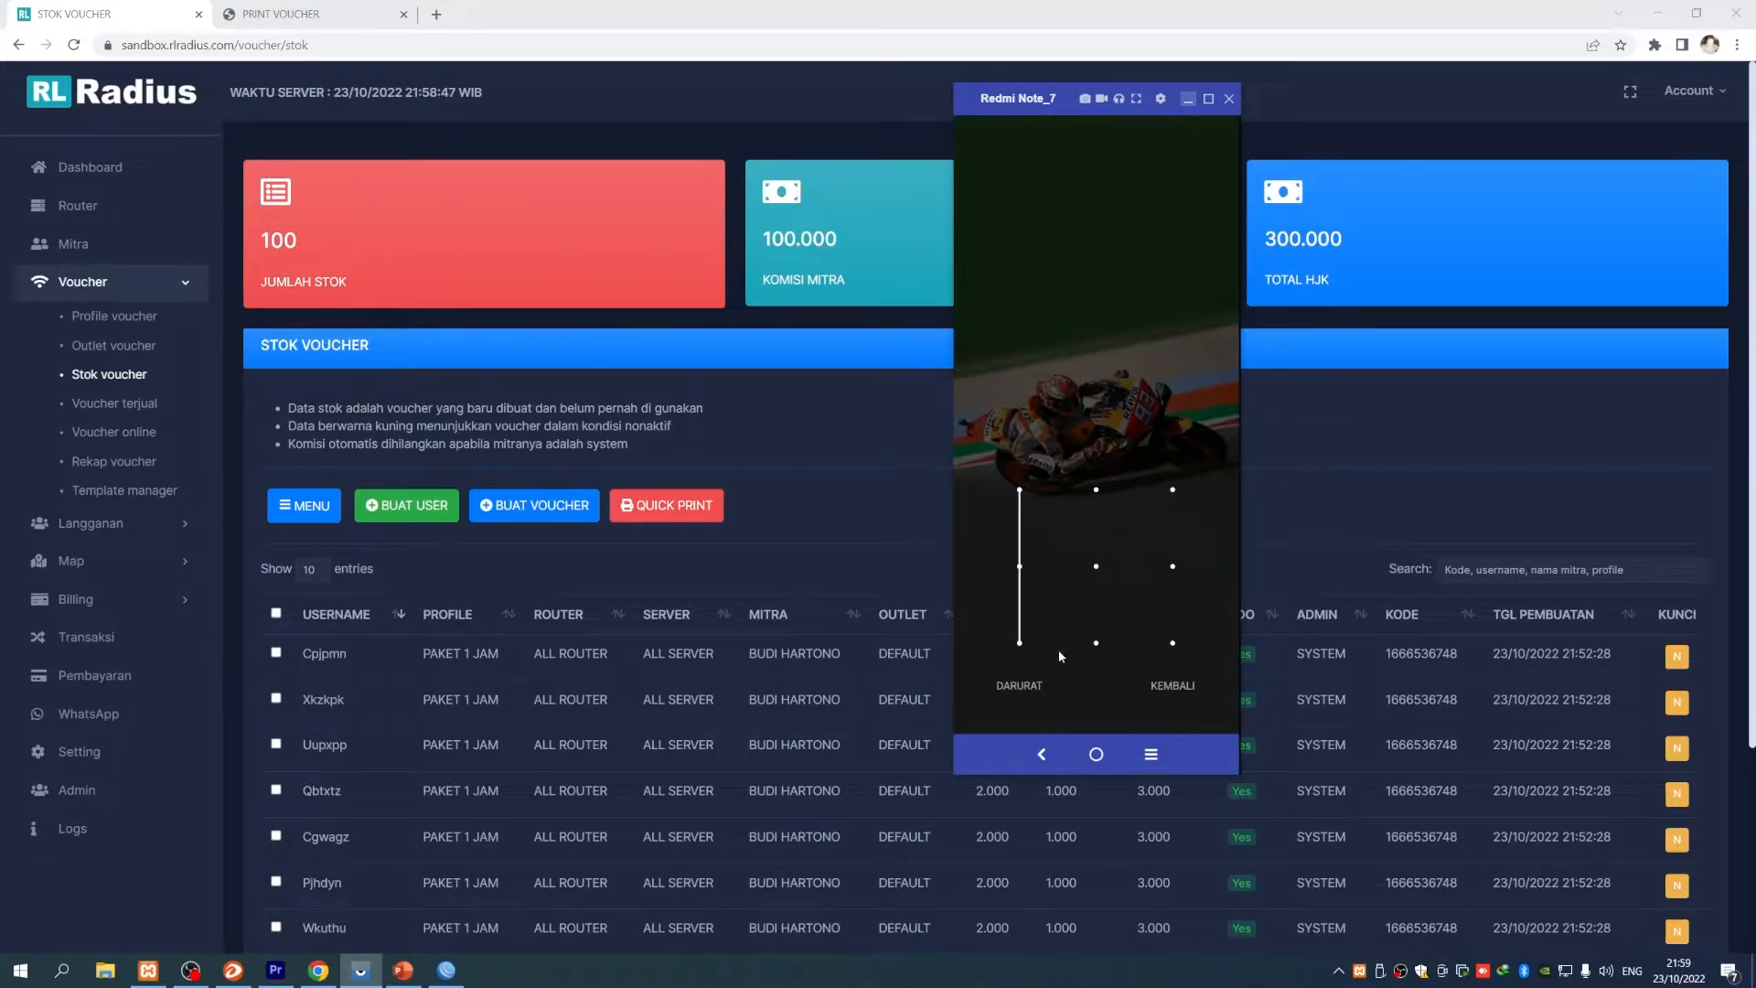
left_click_drag(1179, 644, 1176, 644)
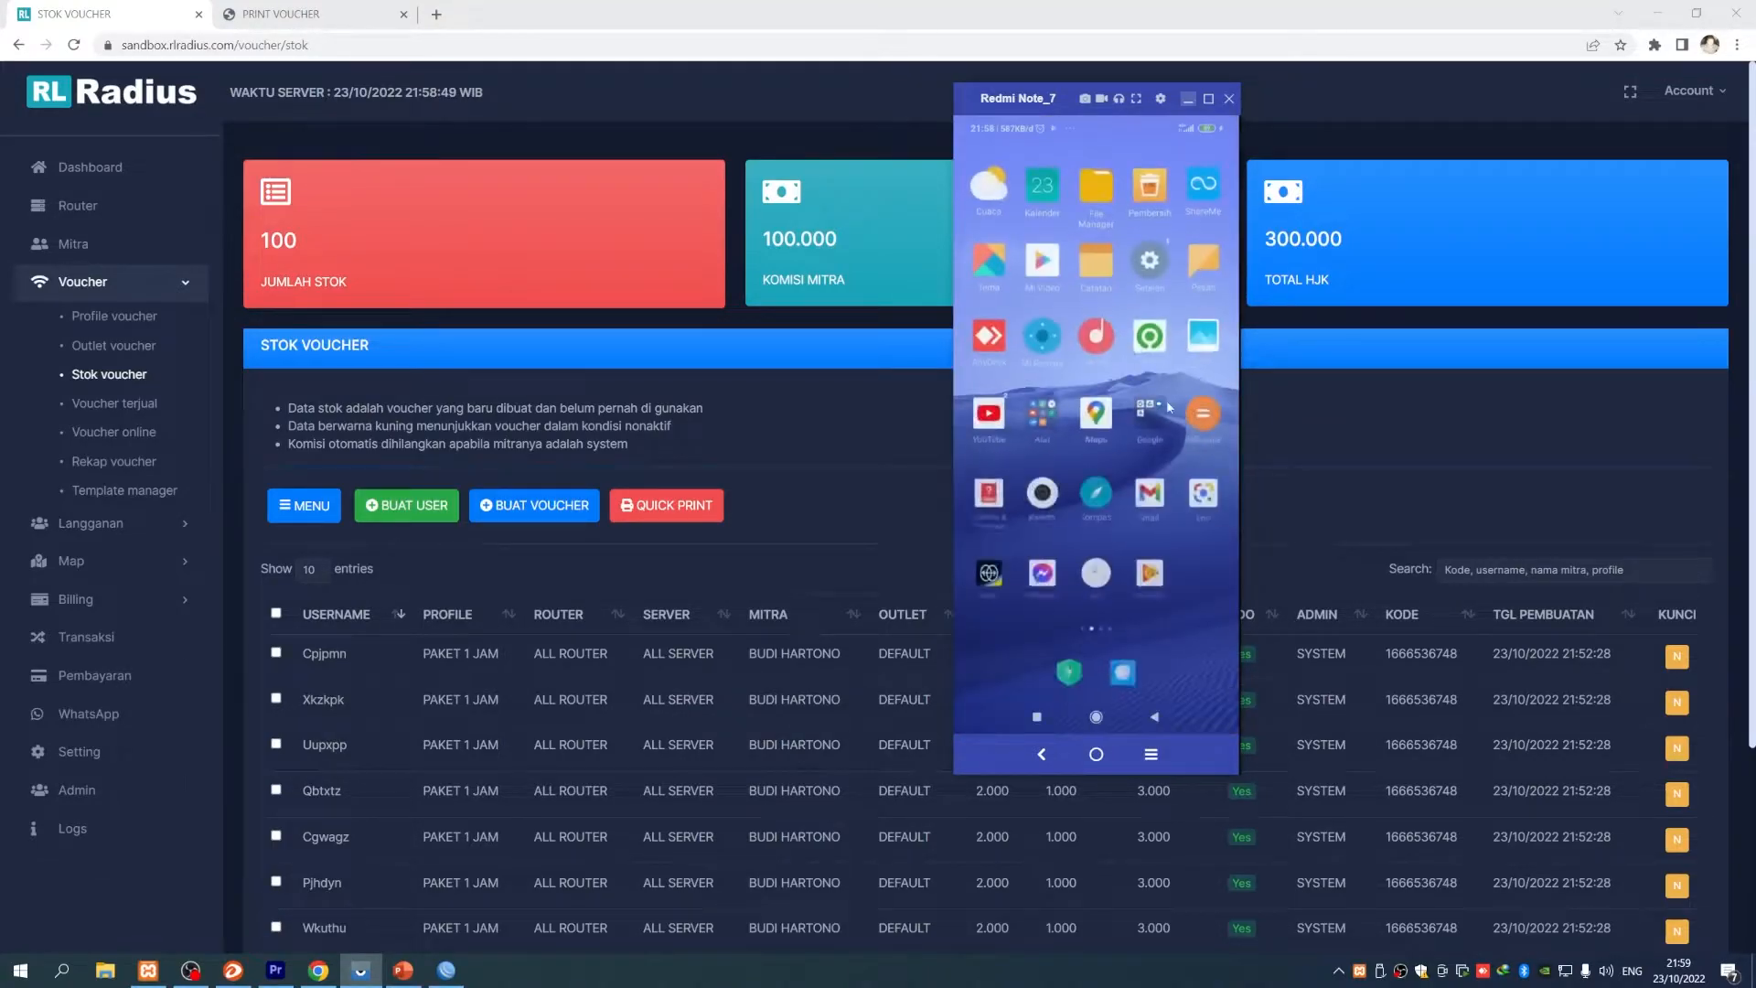
- Turn on the phone's Wi-Fi and open the 'Terhubung ke MikroTik' hotspot notification
left_click_drag(1130, 124, 1134, 402)
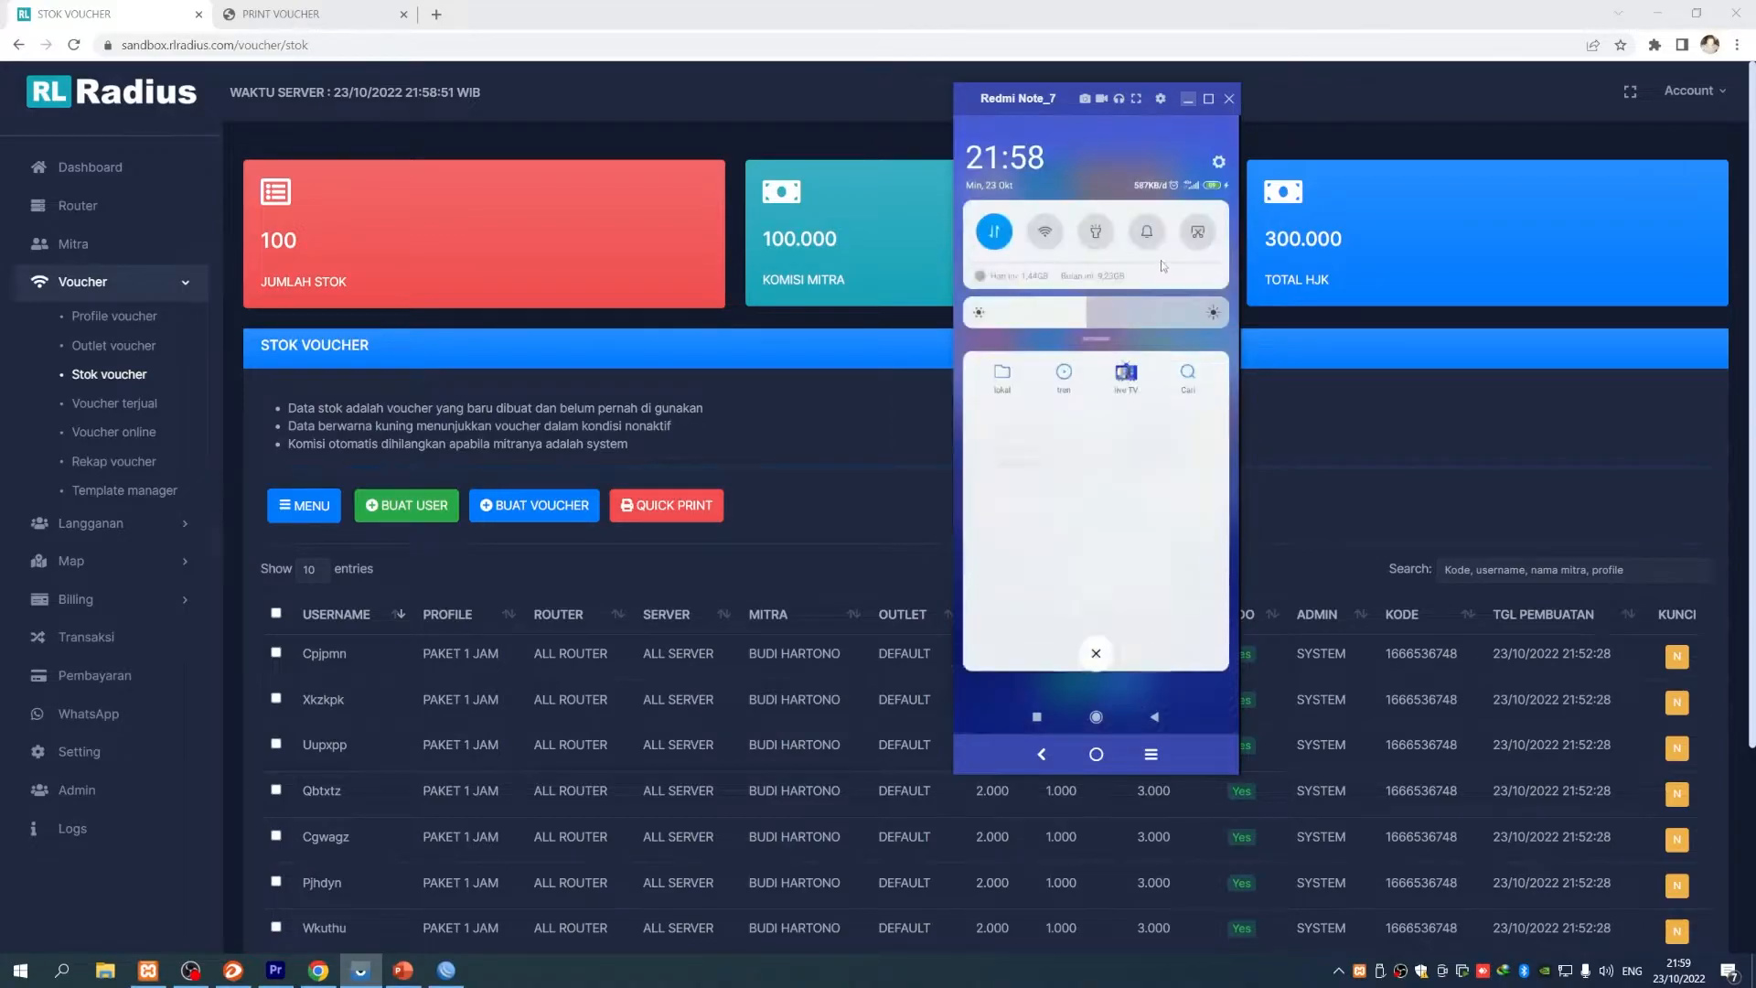
left_click(1044, 233)
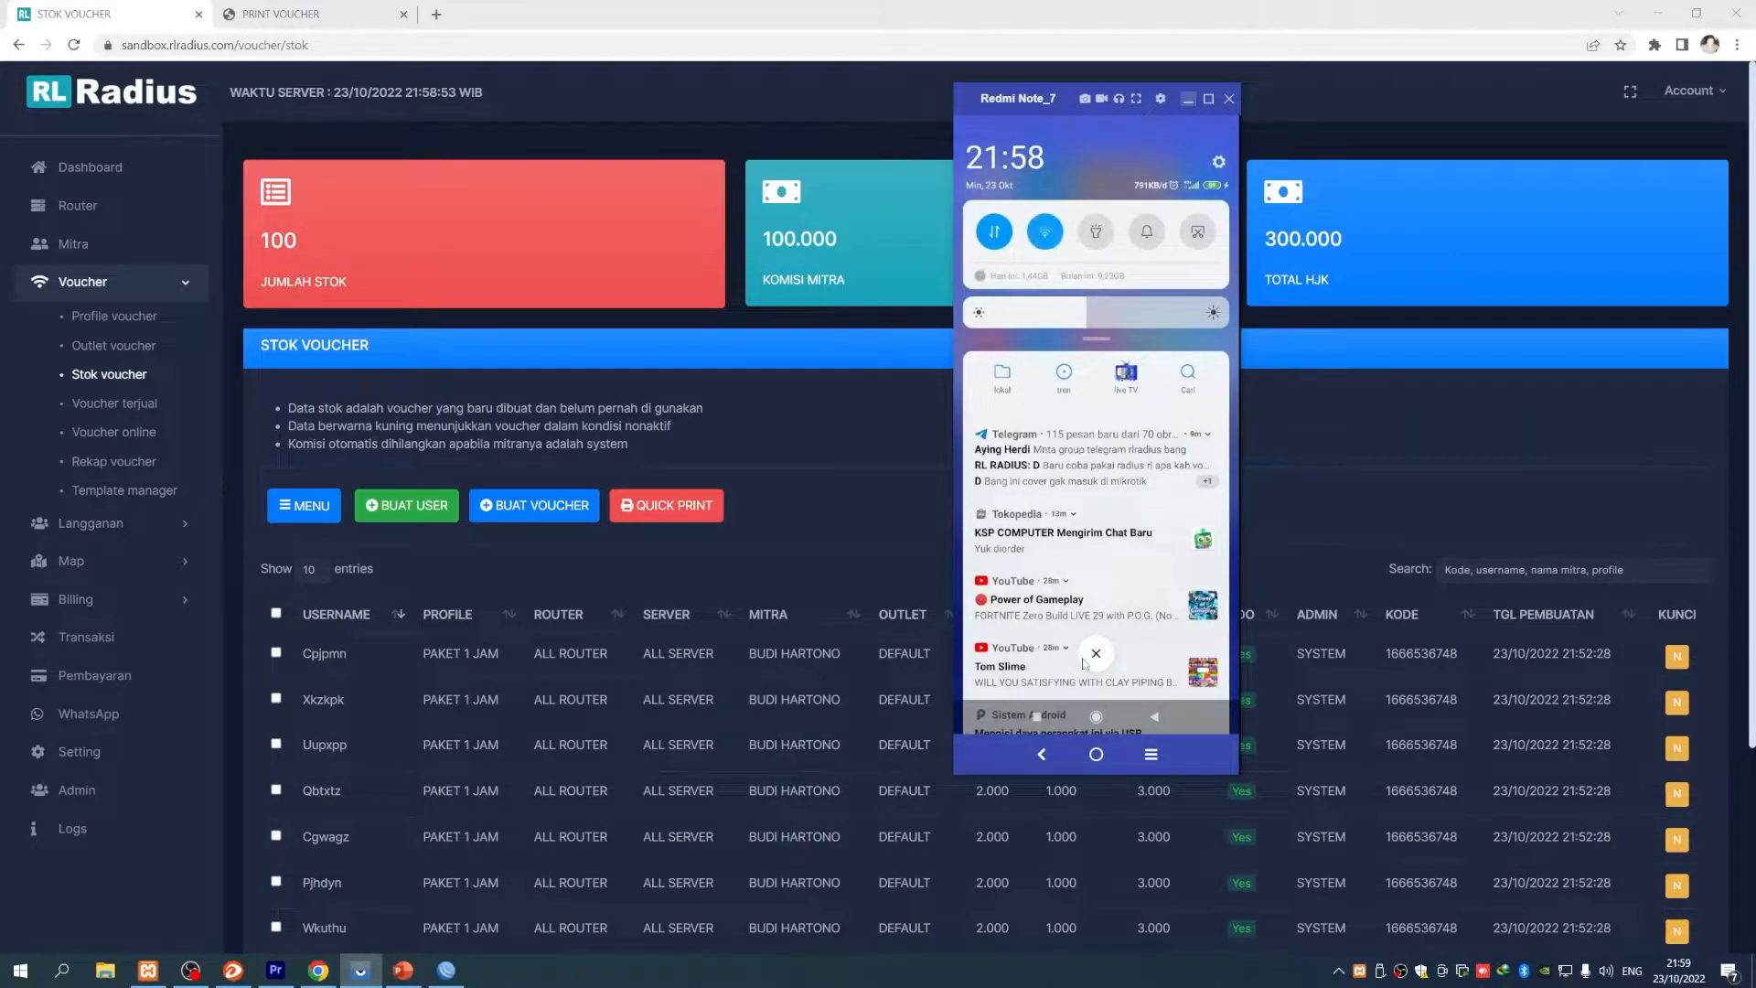
left_click(1096, 653)
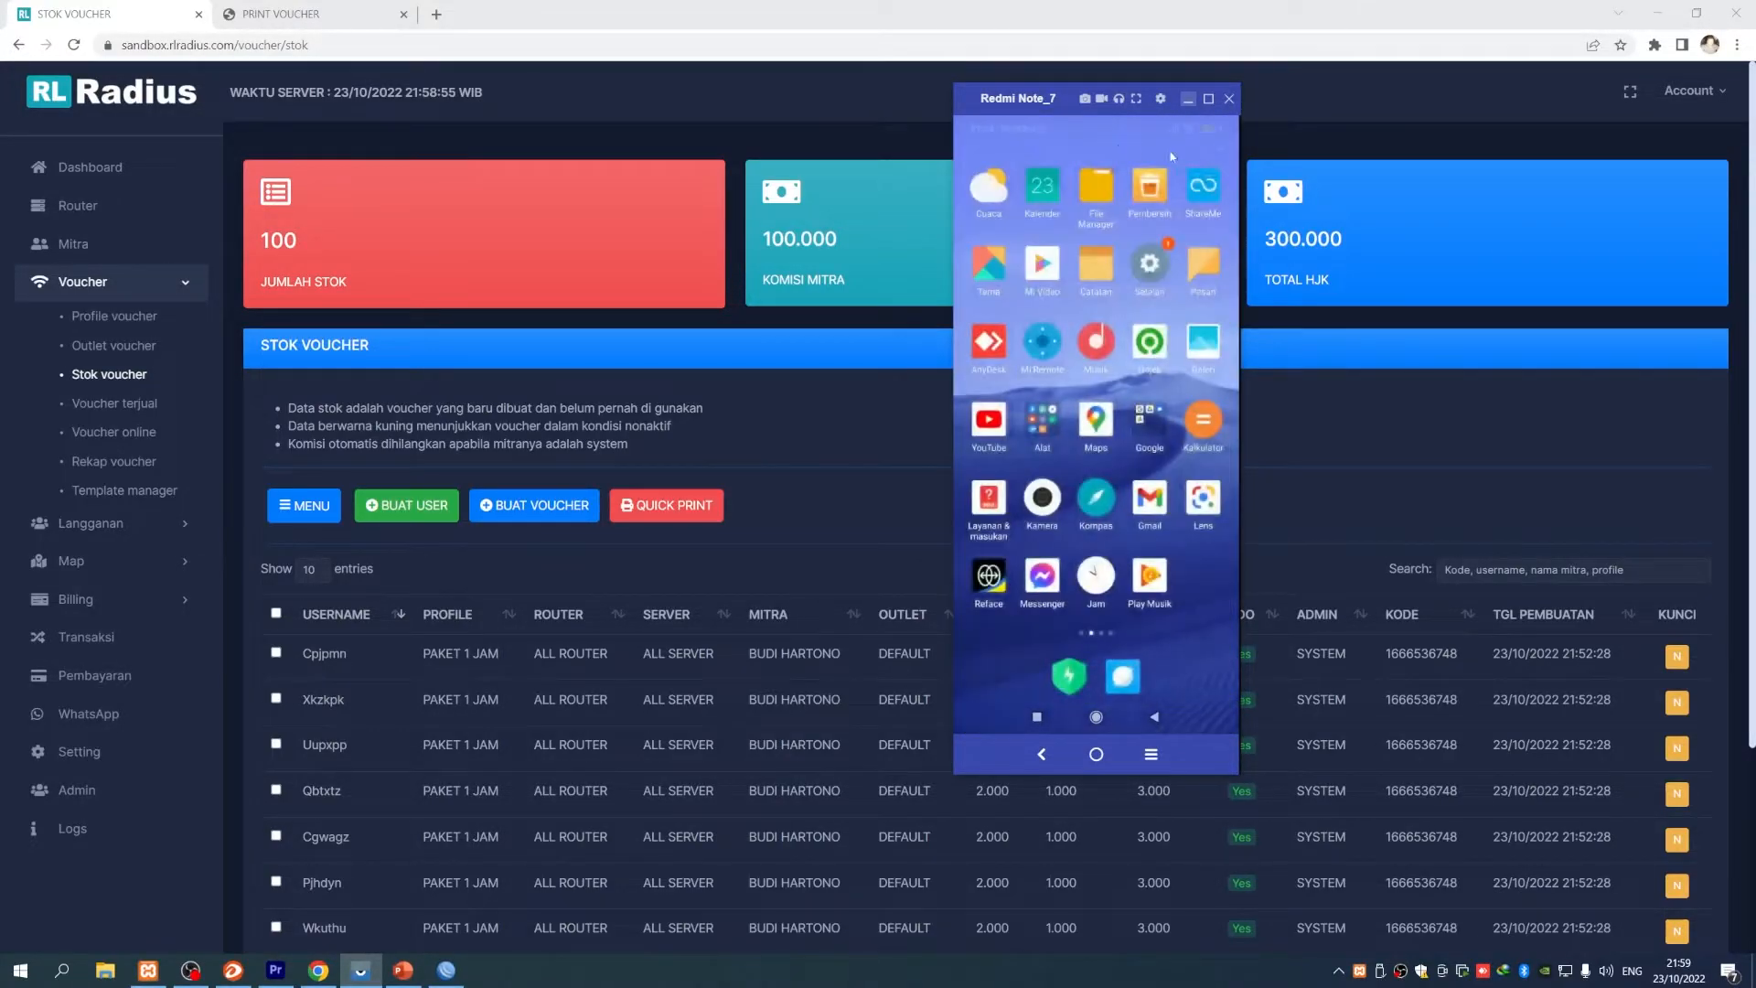
left_click_drag(1109, 126, 1116, 321)
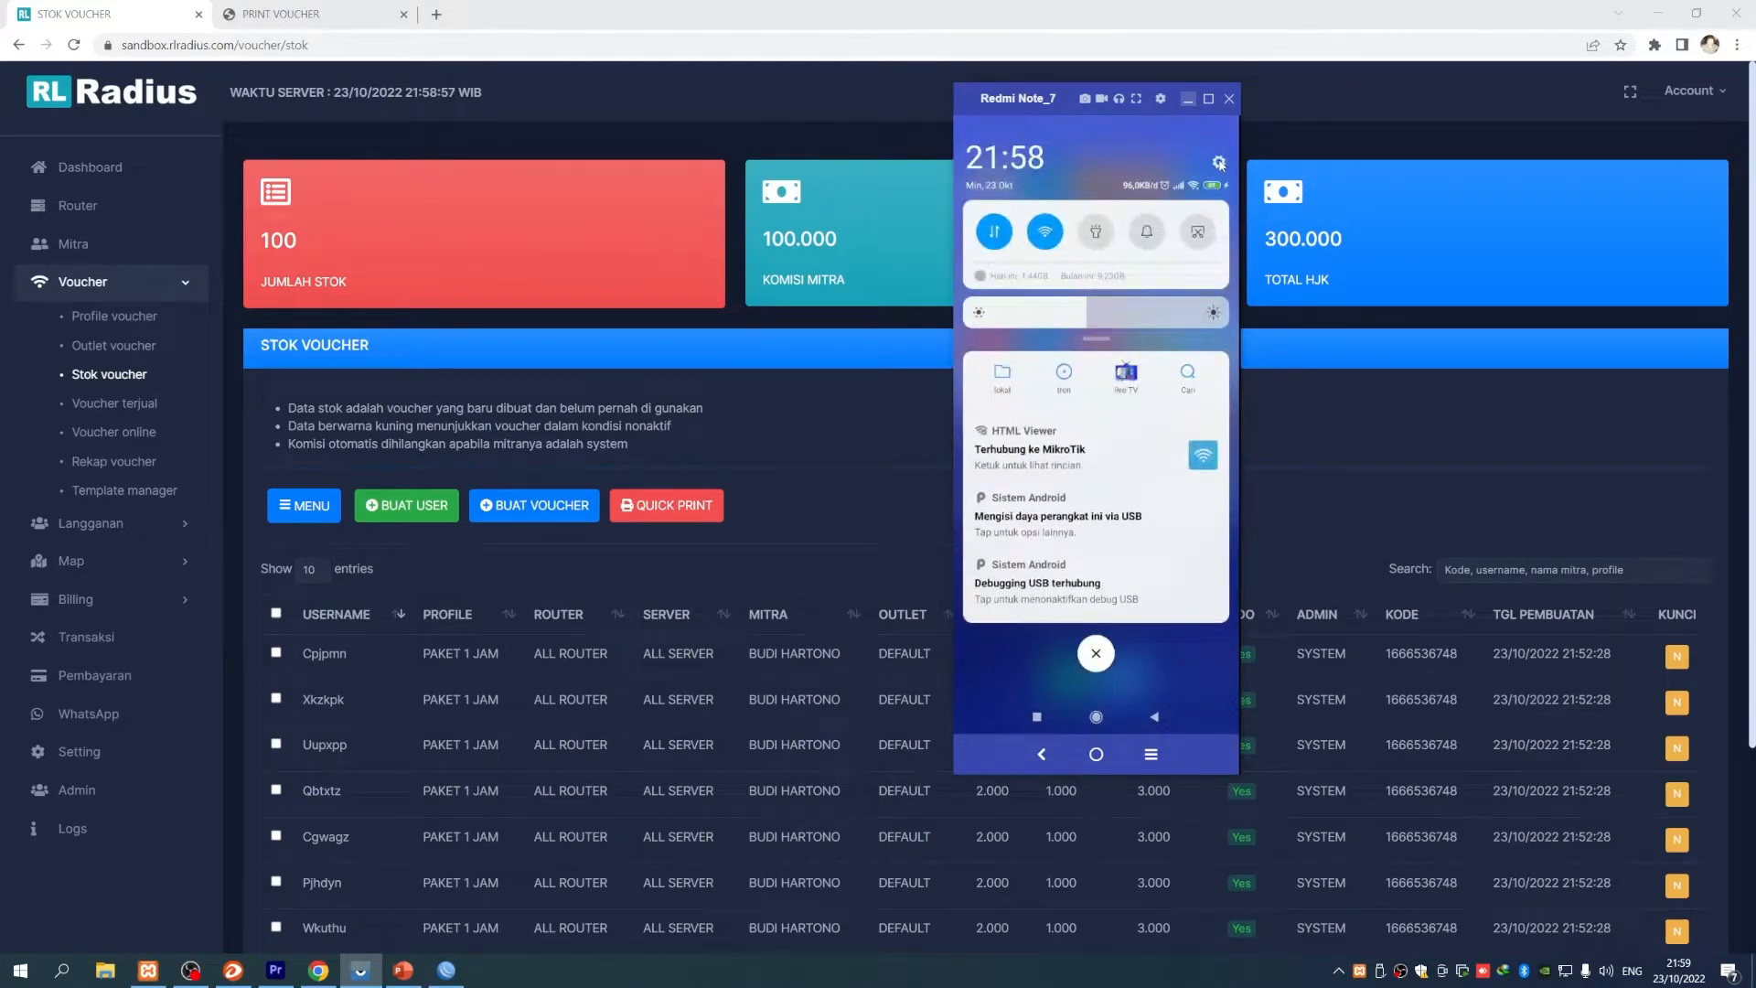
left_click(1026, 450)
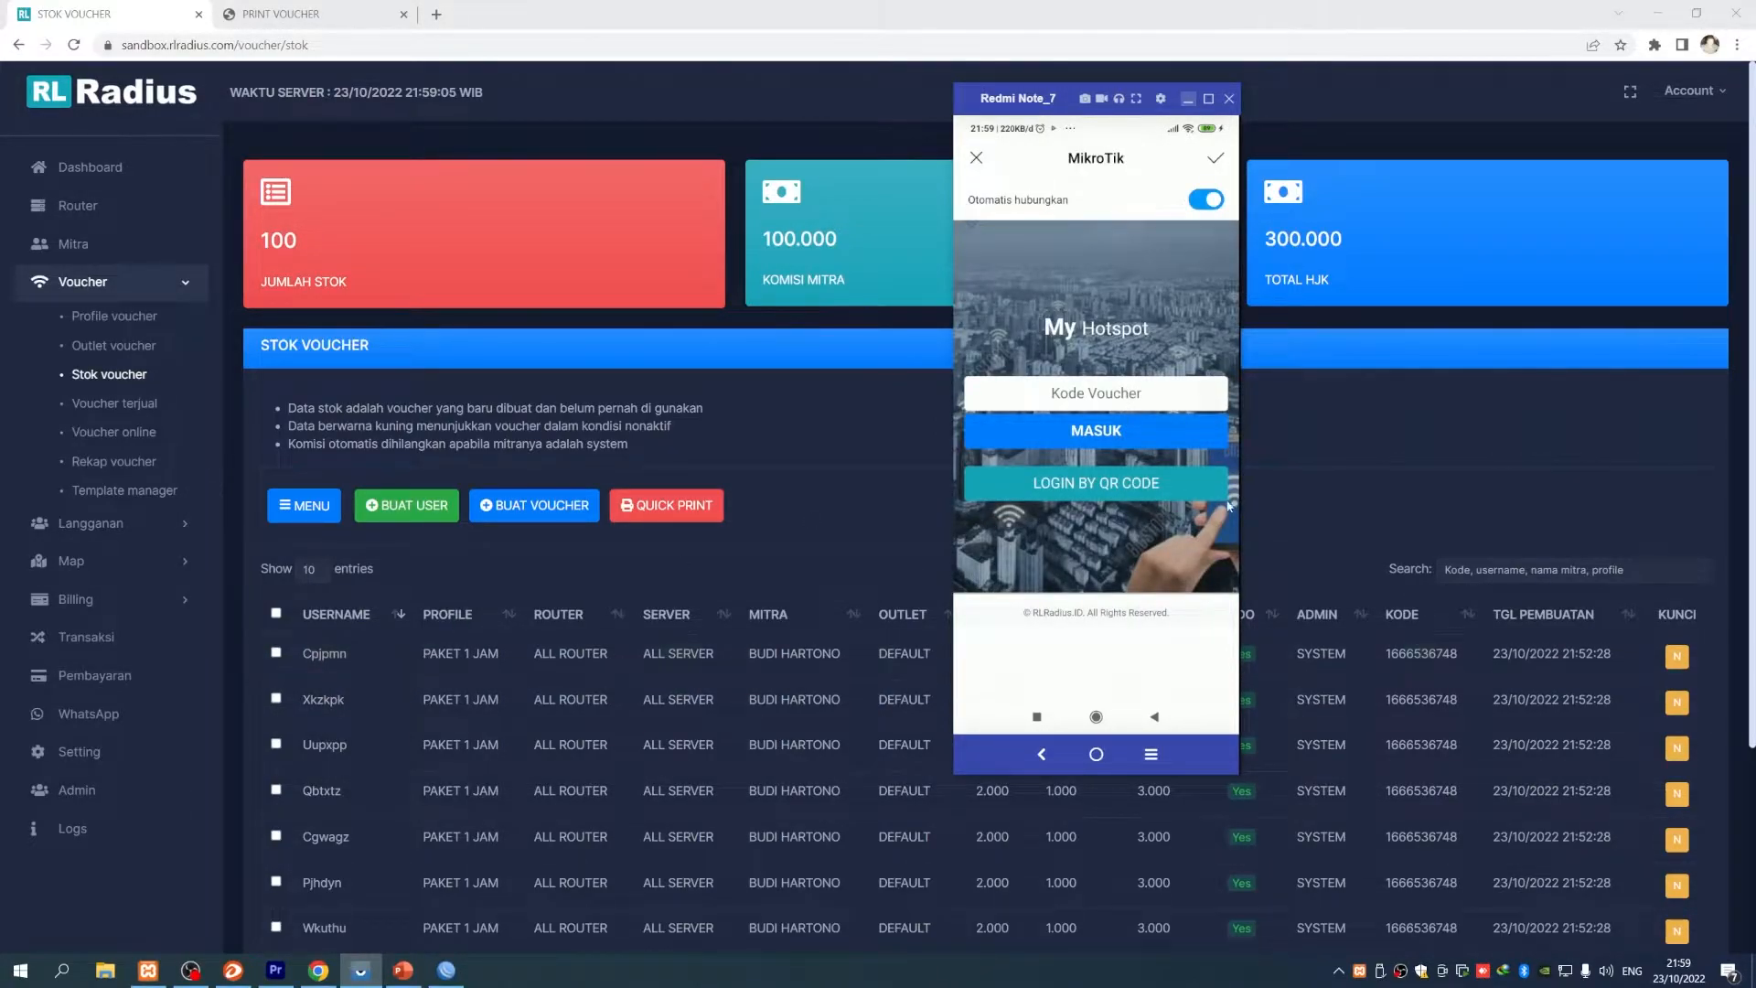
- Enter the first voucher's code in the Kode Voucher field and log in with MASUK
left_click(1114, 397)
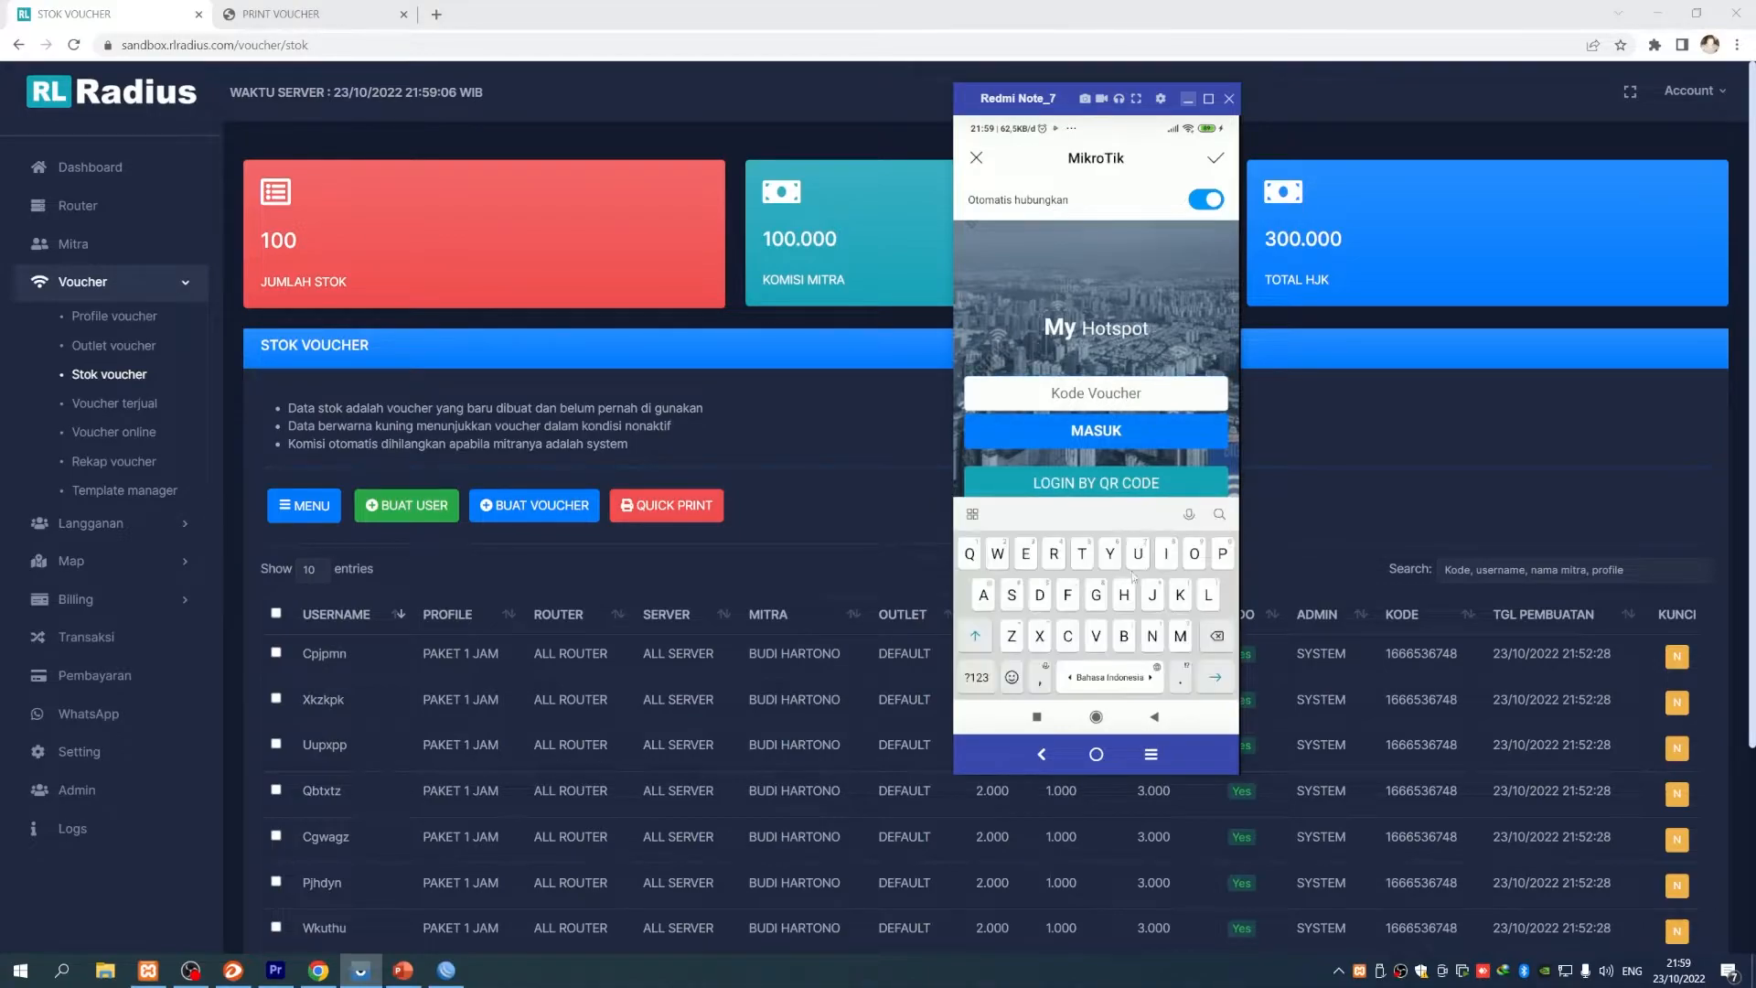
left_click(1066, 639)
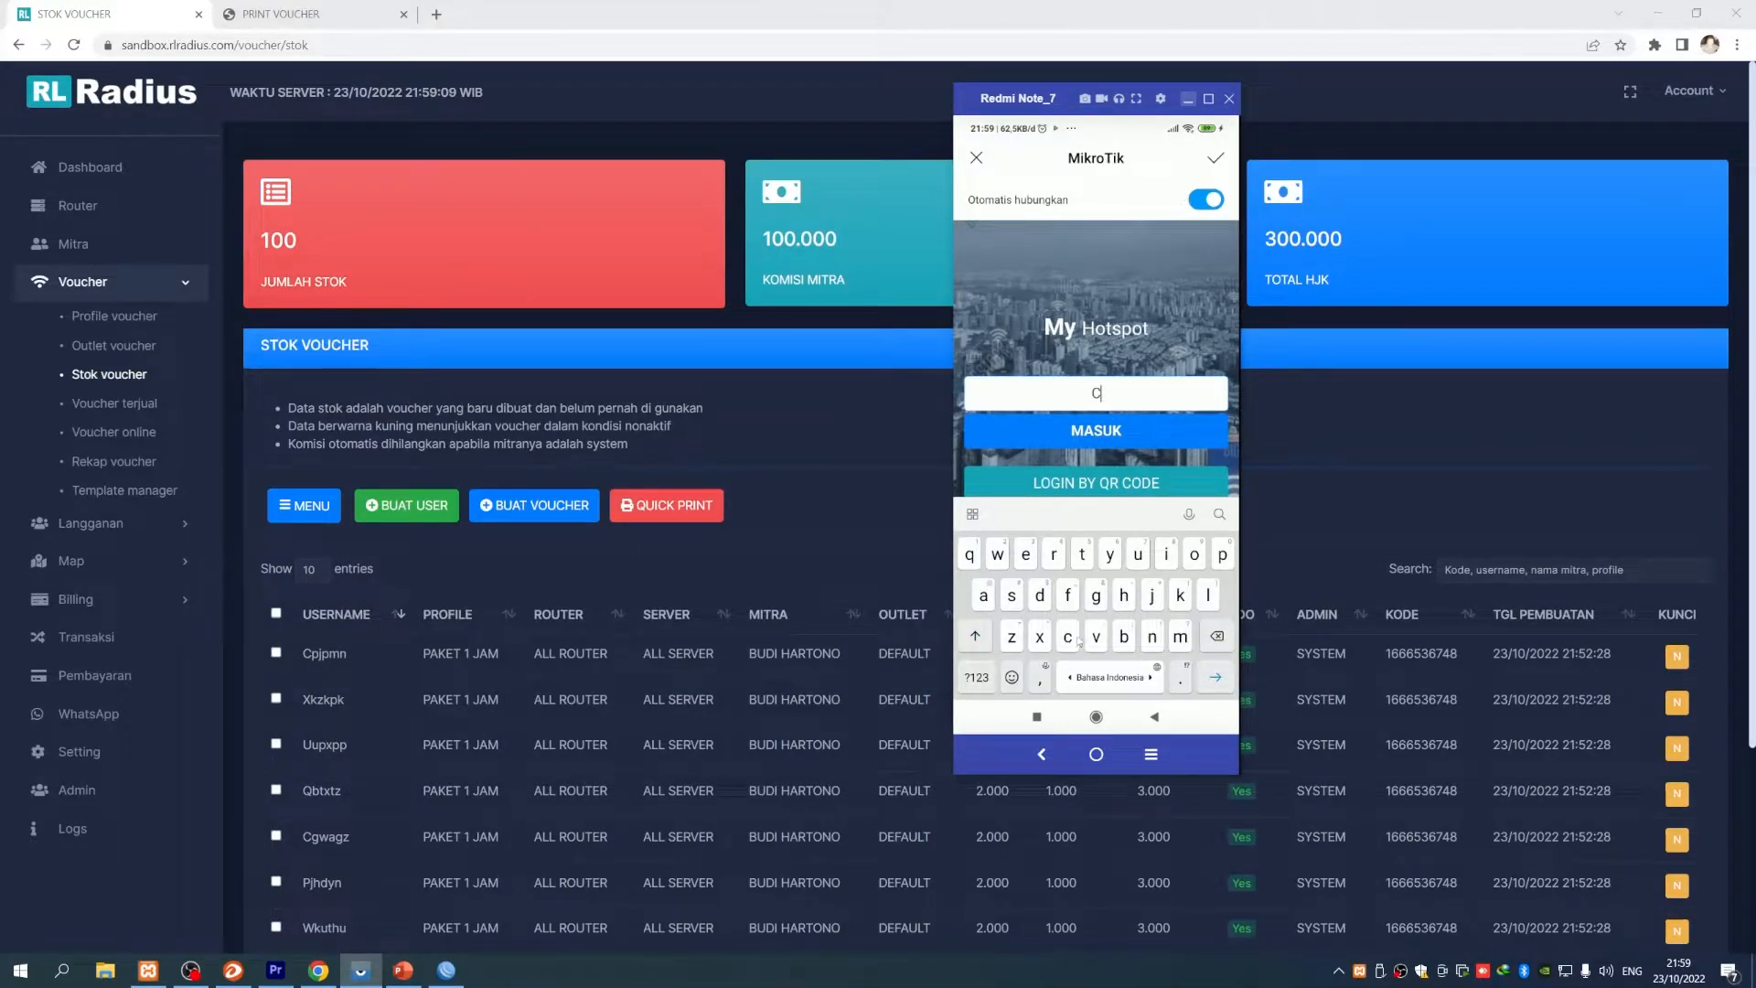
left_click(1222, 560)
type("j")
left_click(1225, 569)
left_click(1181, 636)
left_click(1153, 636)
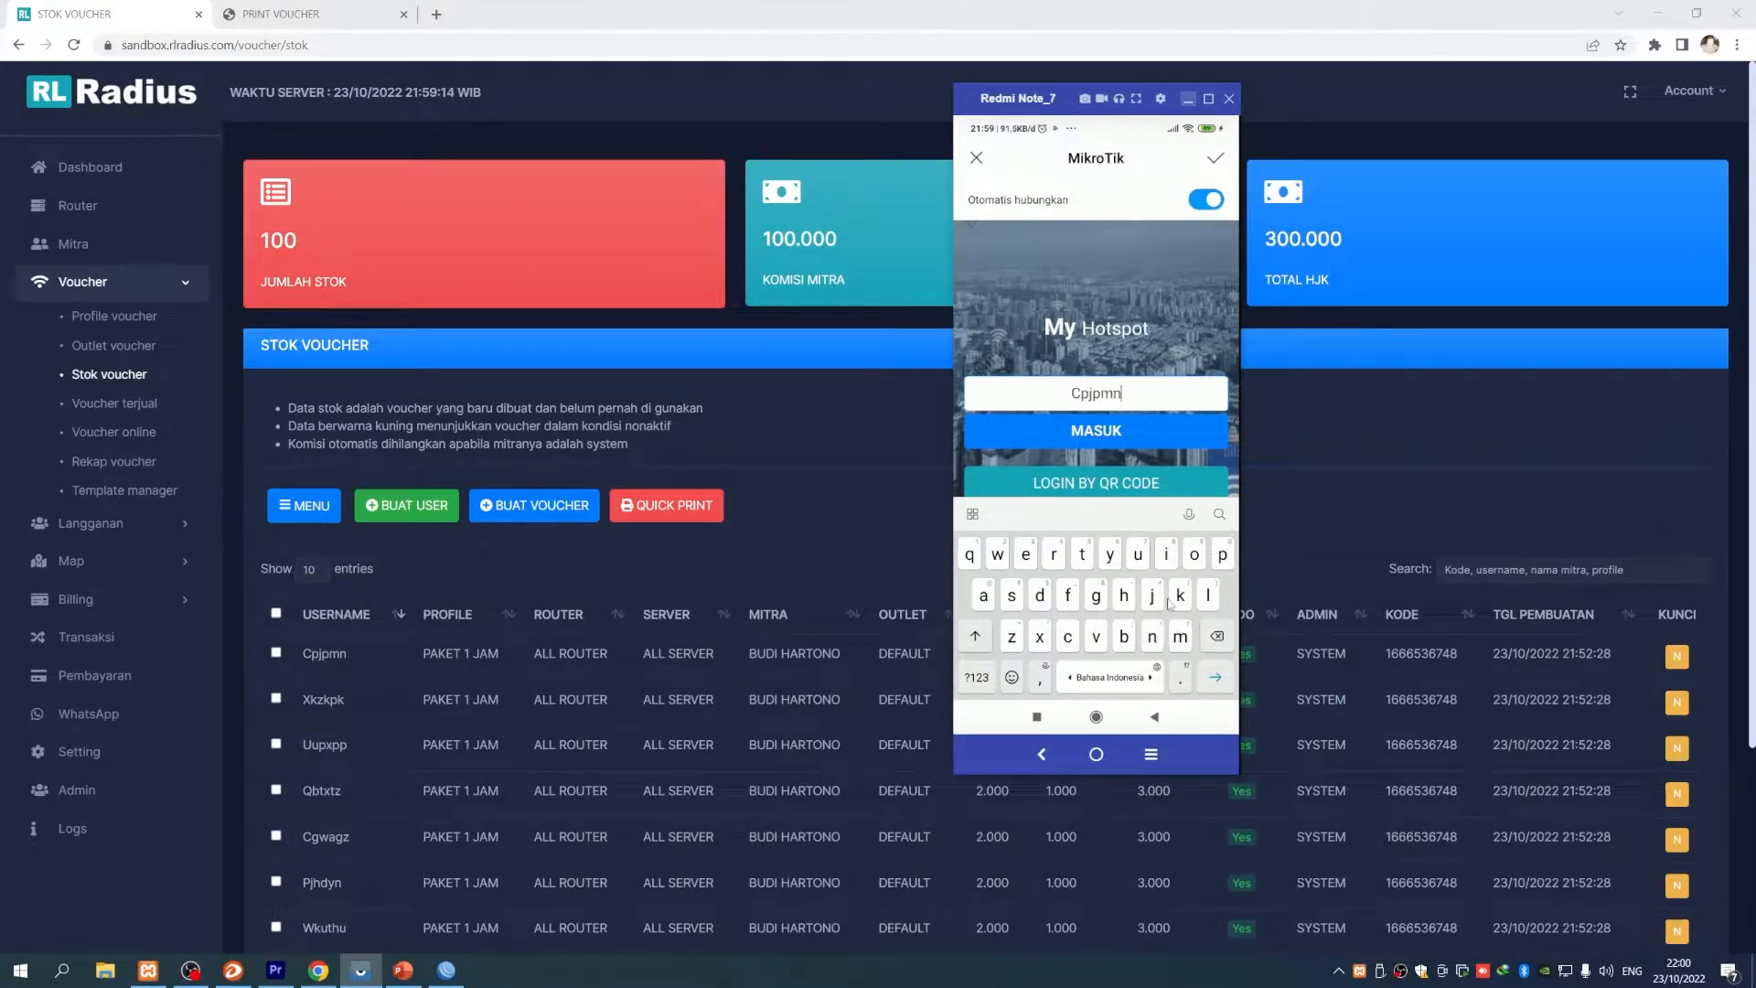
left_click(1119, 435)
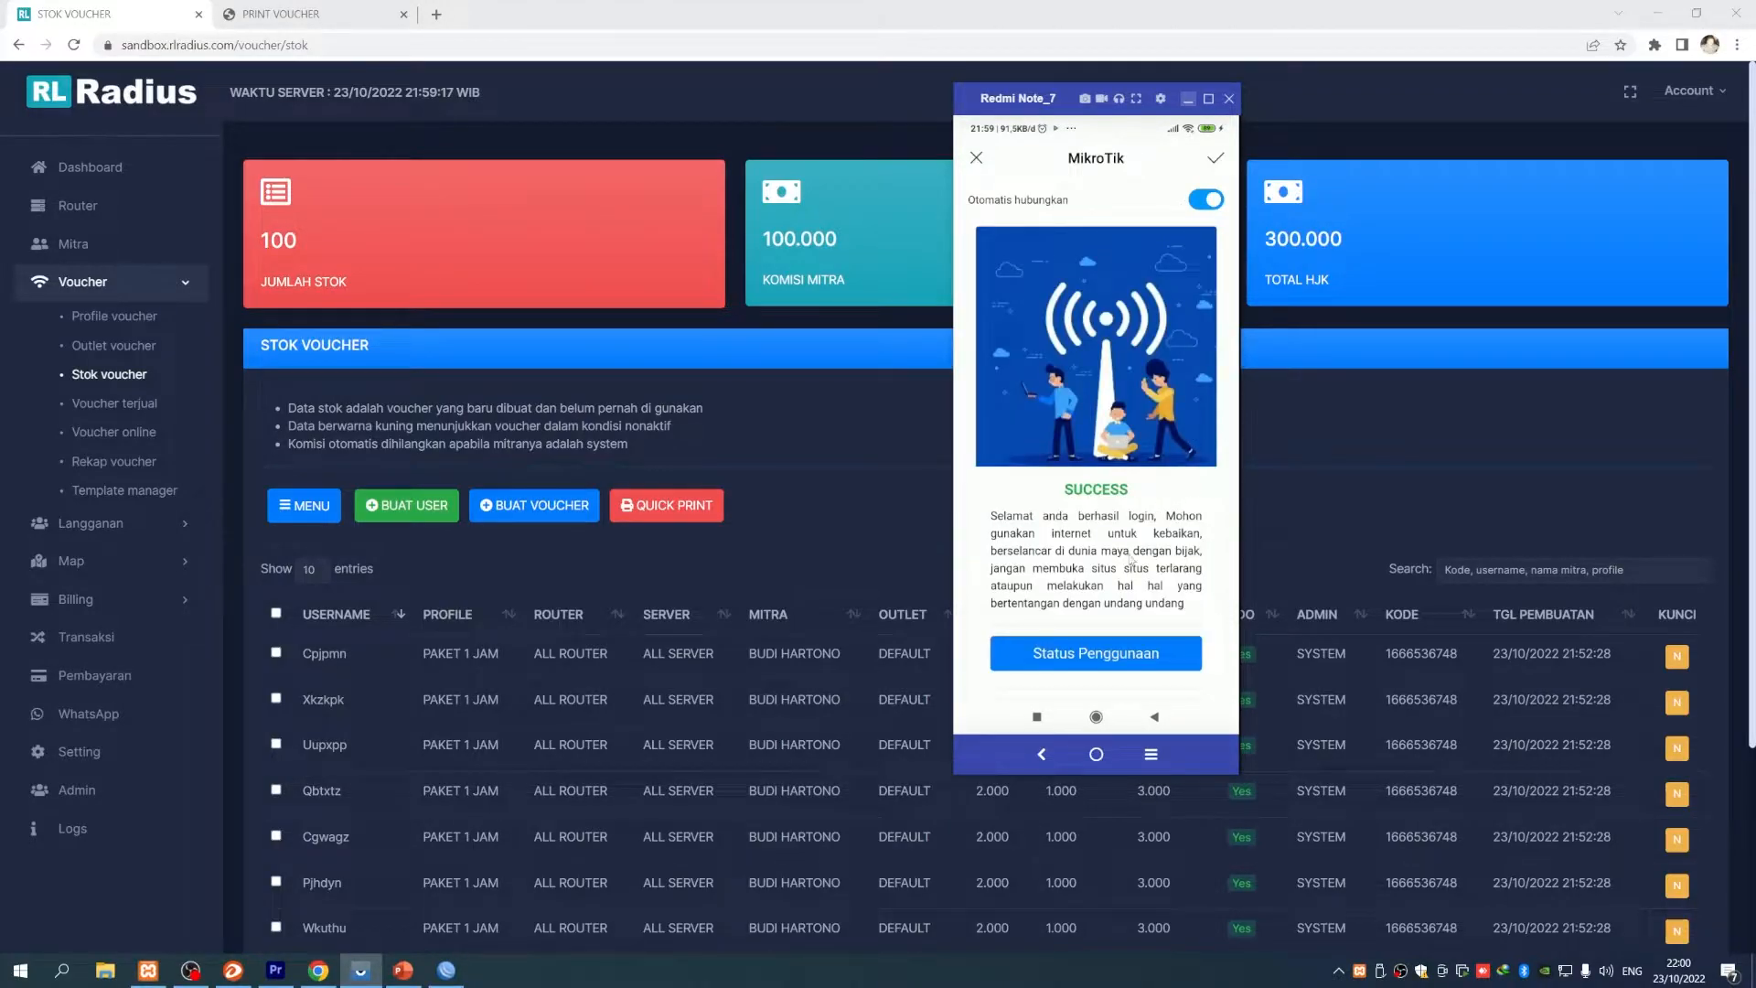
- Check the hotspot SUCCESS status page, then return to Chrome
scroll(1131, 564, "down", 1)
scroll(1132, 567, "up", 1)
scroll(1133, 572, "down", 1)
scroll(1133, 572, "up", 1)
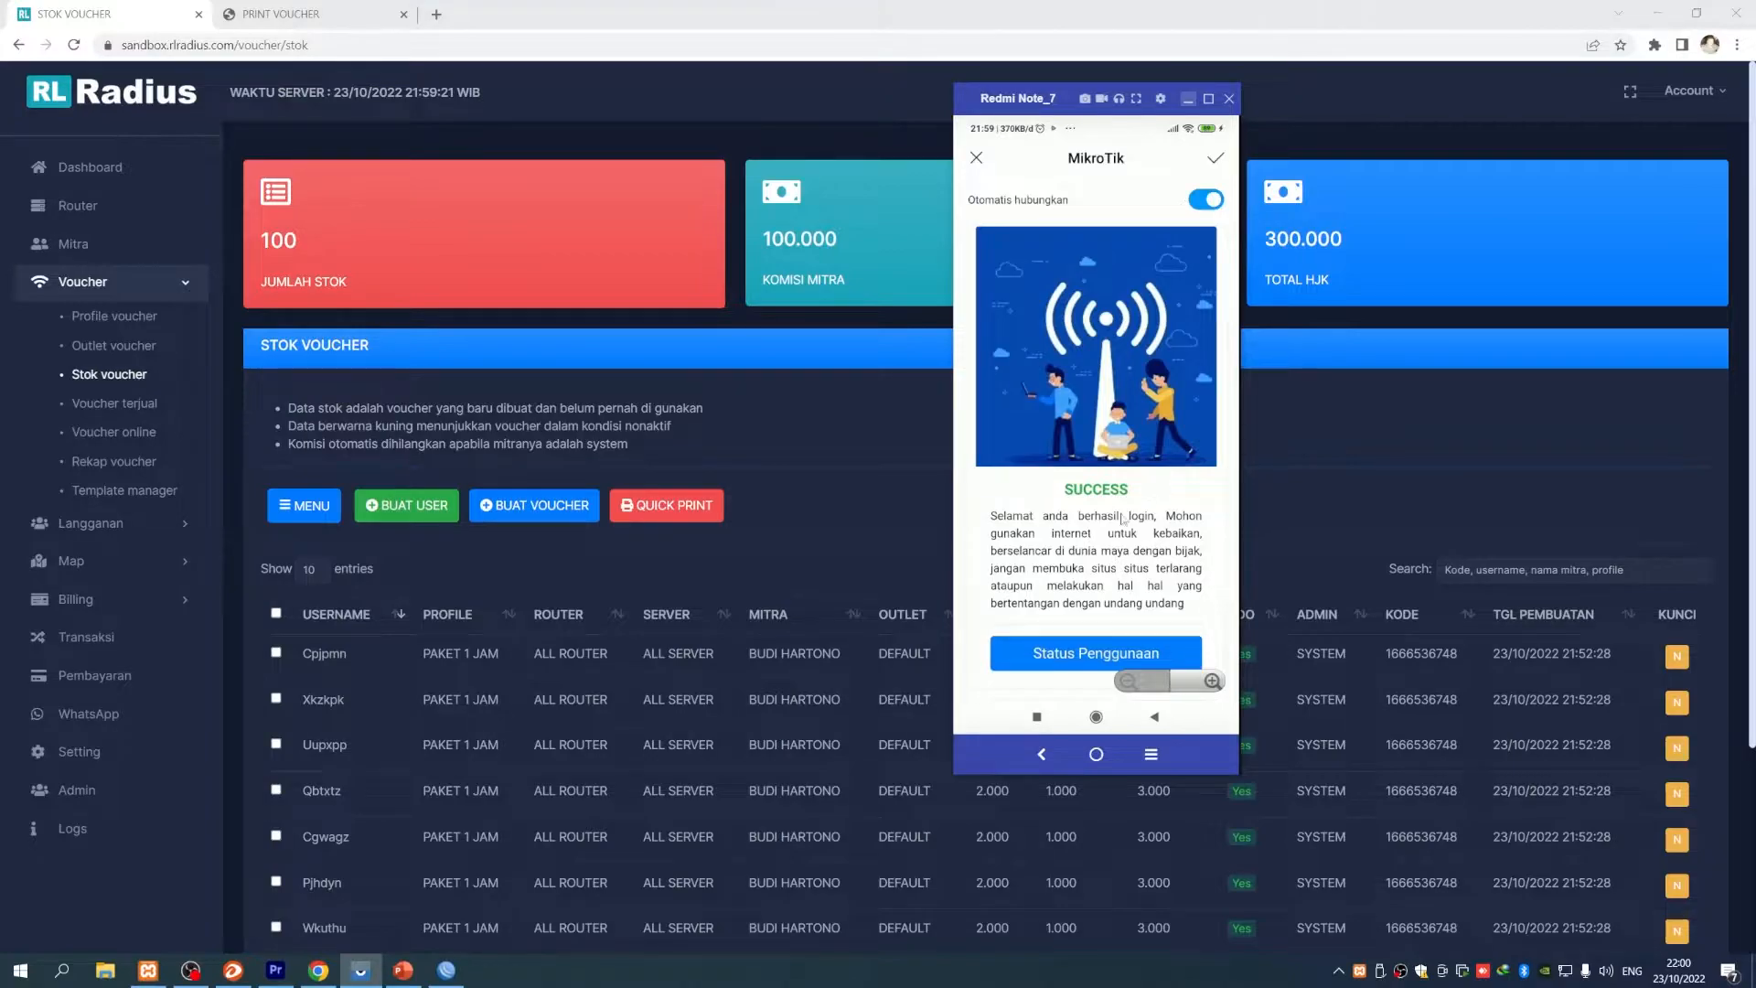
left_click(1098, 655)
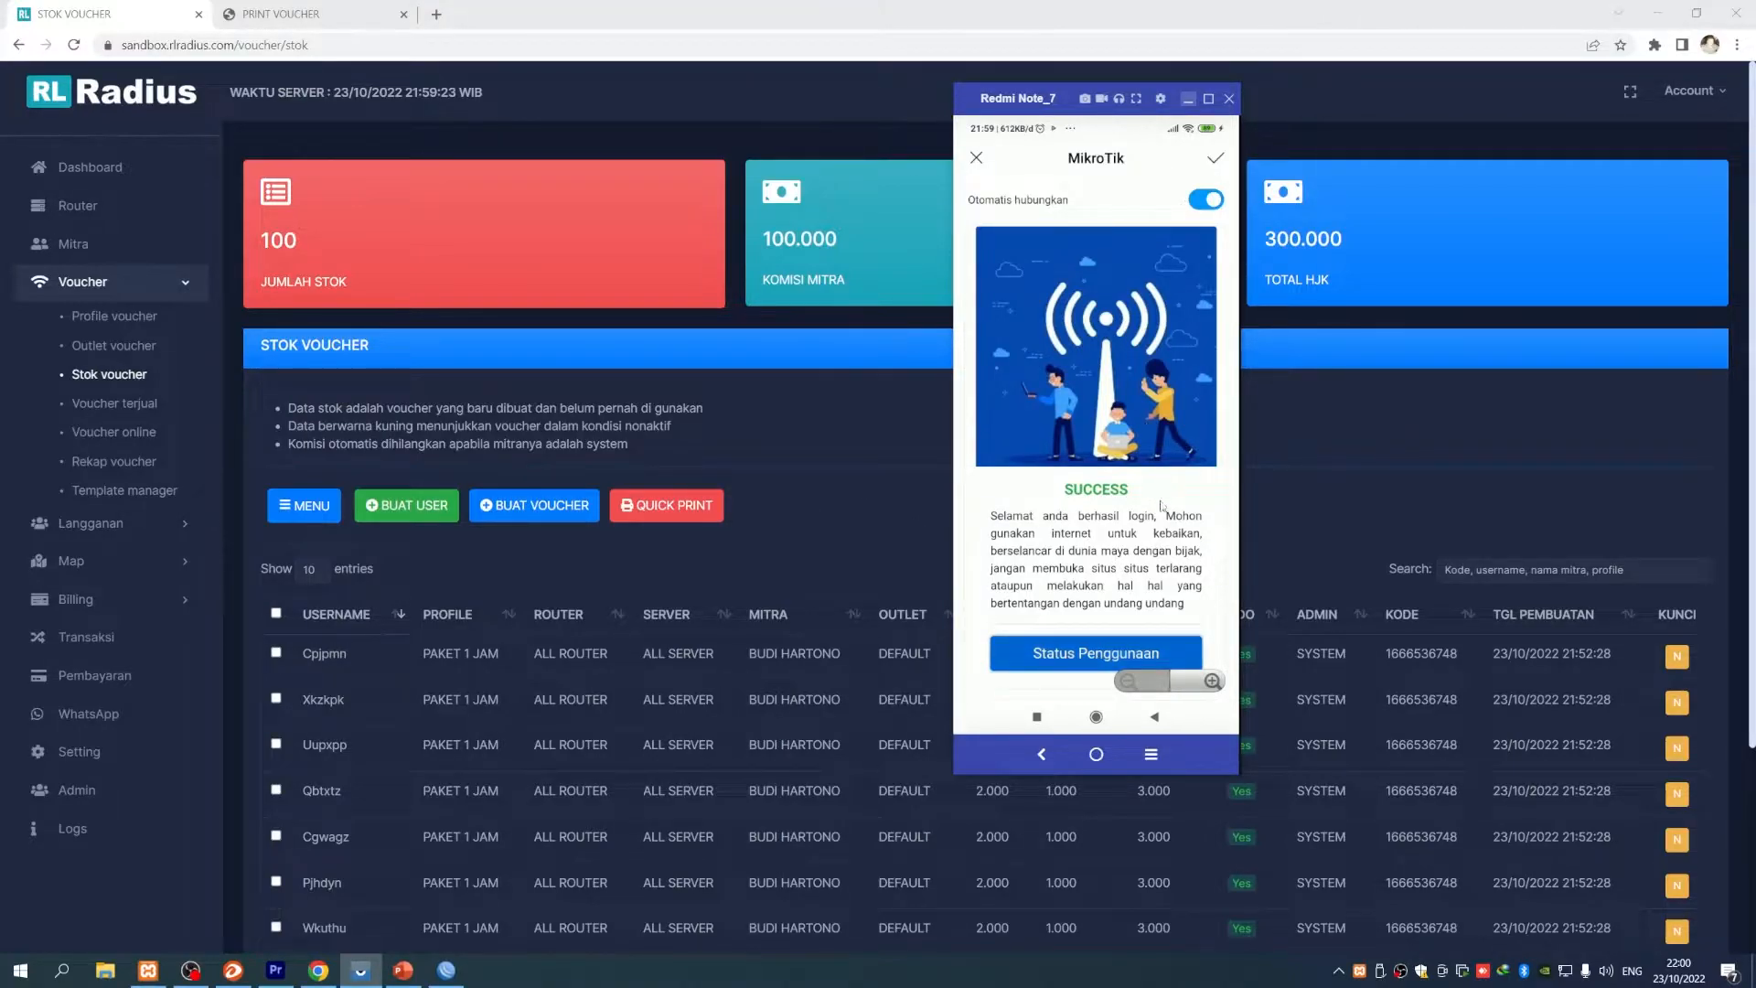
scroll(1139, 432, "down", 1)
left_click(592, 456)
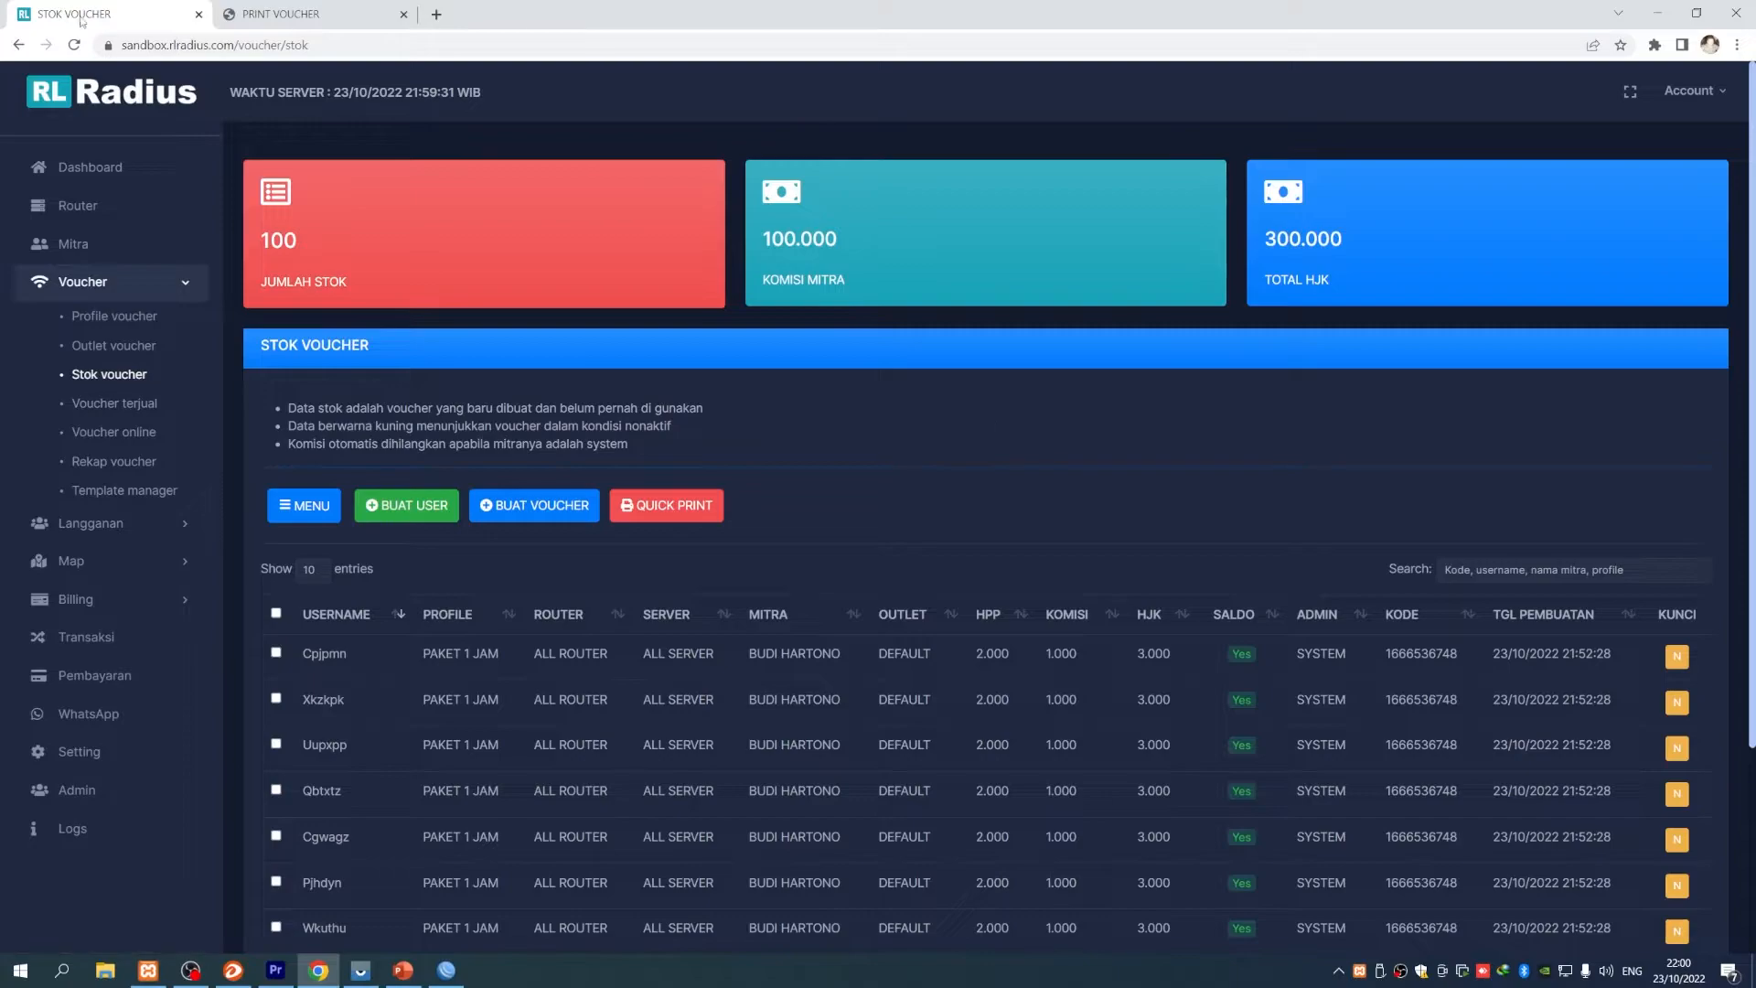
- Reload stock to 99, view Voucher terjual, then open Transaksi showing the Rp2.000 sale
left_click(74, 46)
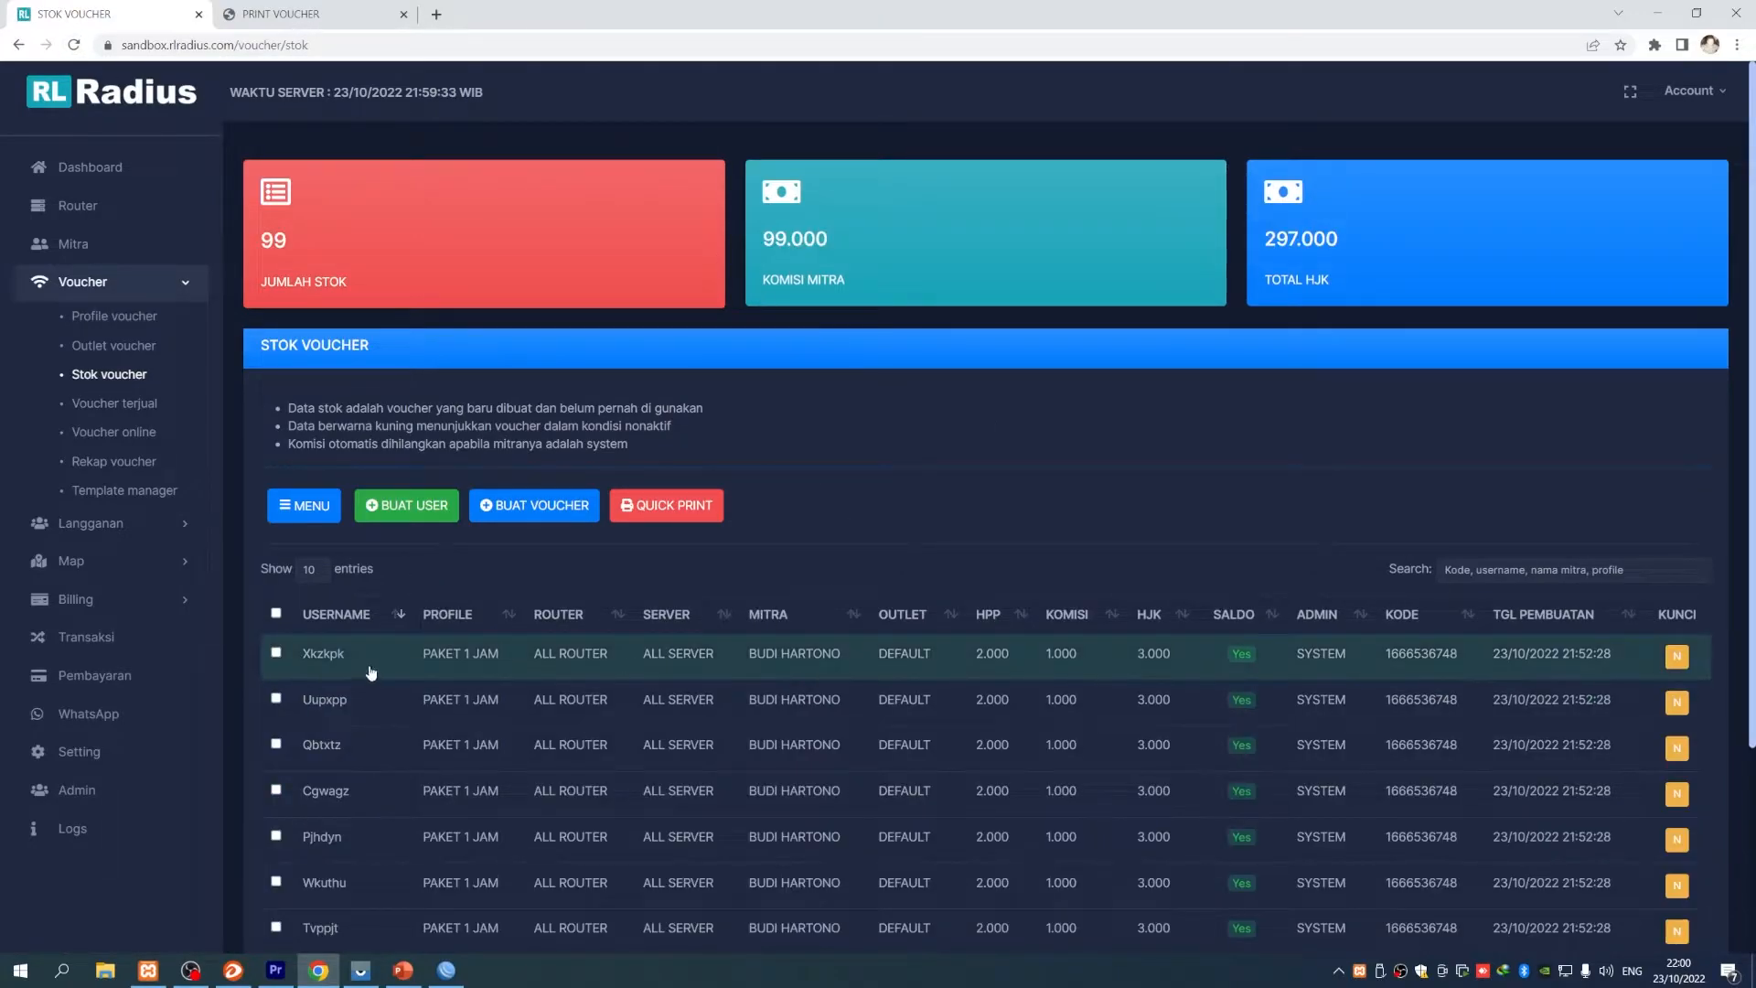
left_click(128, 403)
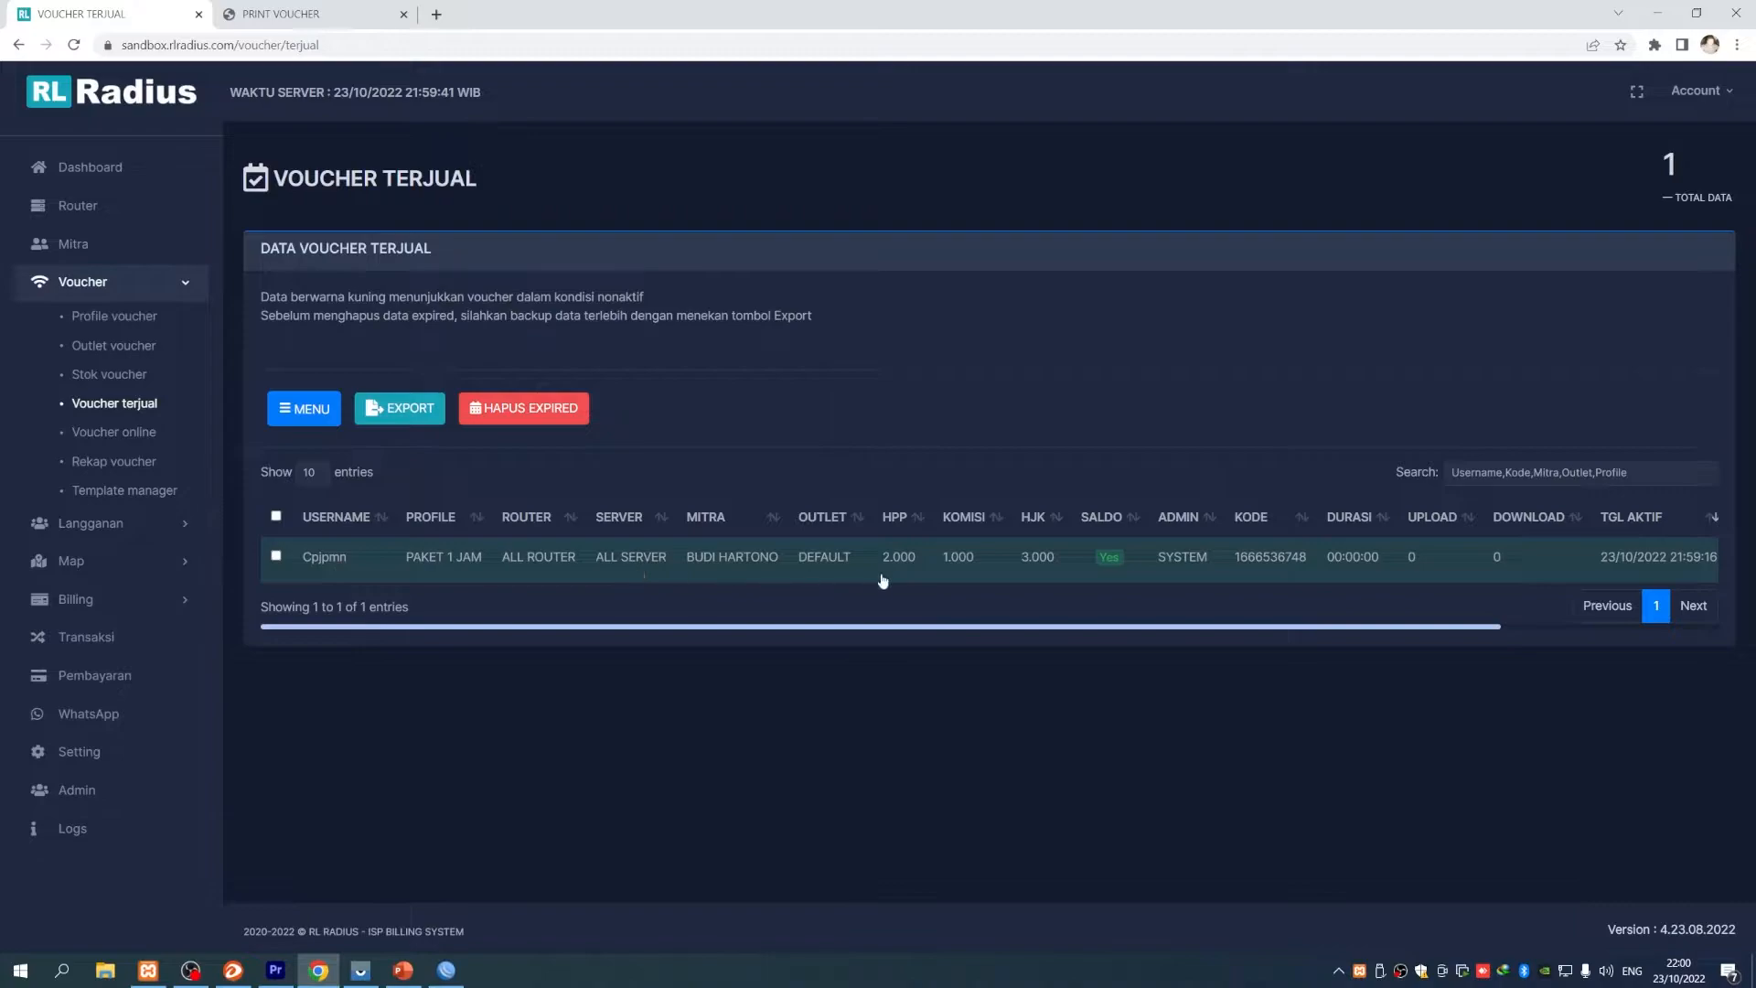
left_click_drag(1309, 626, 1145, 629)
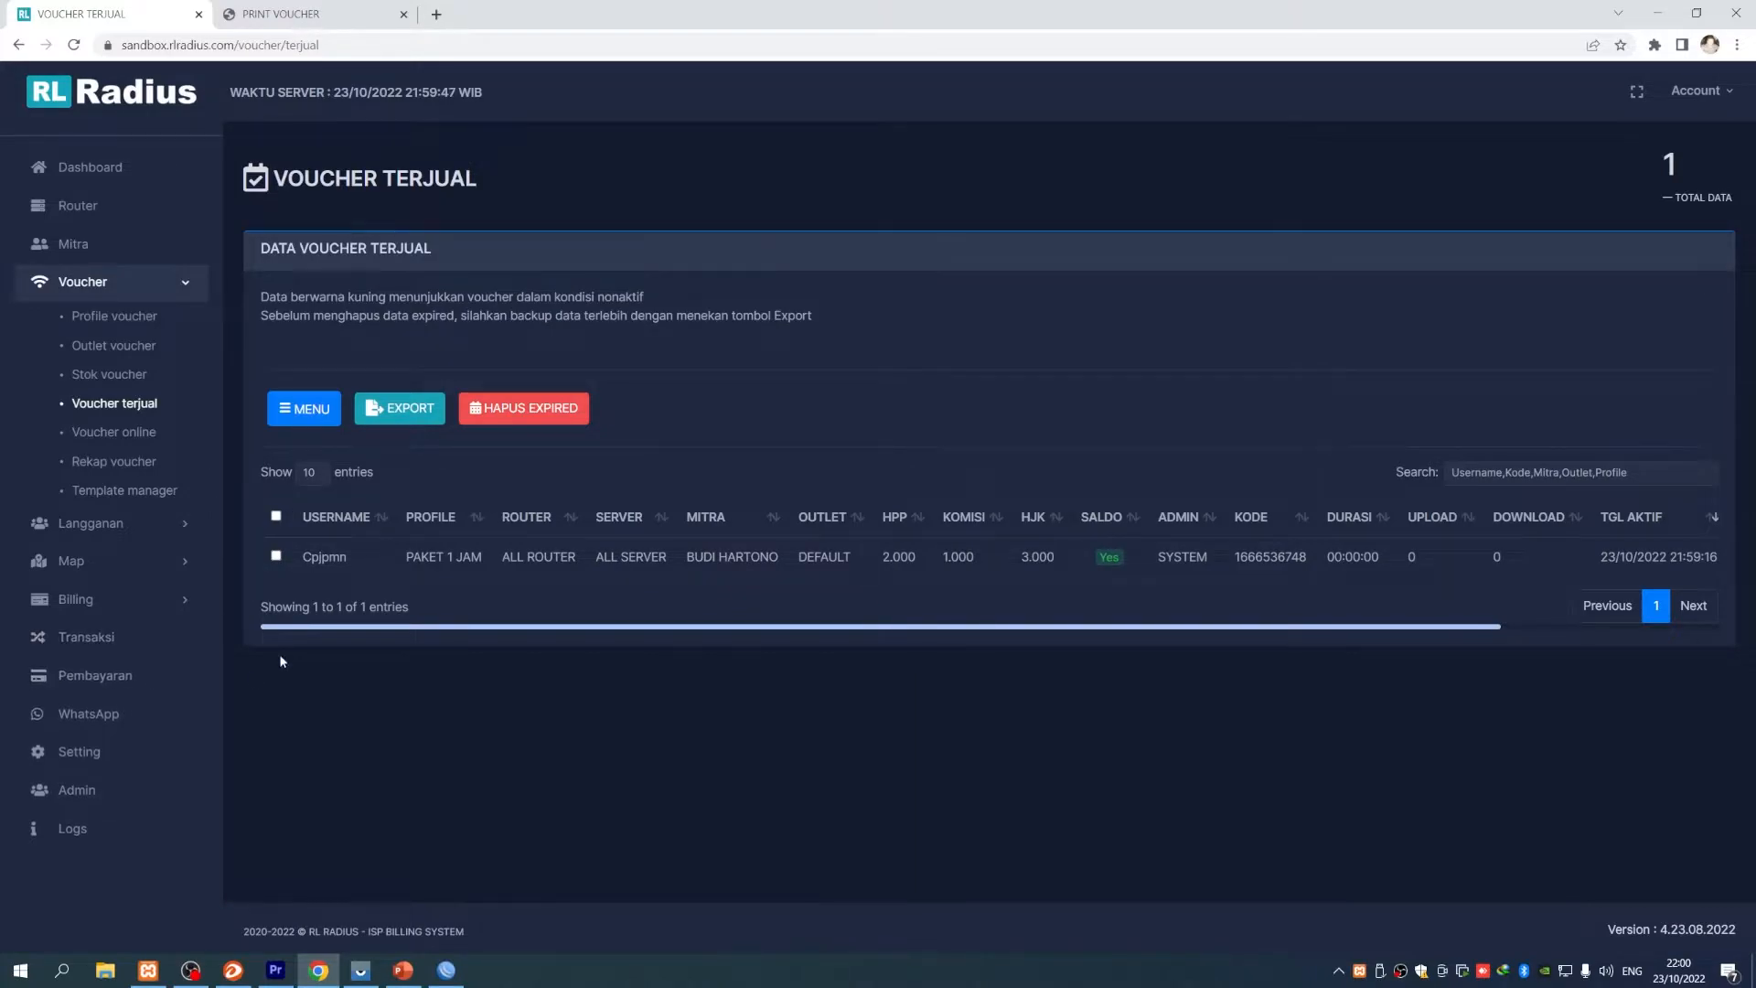
left_click(76, 645)
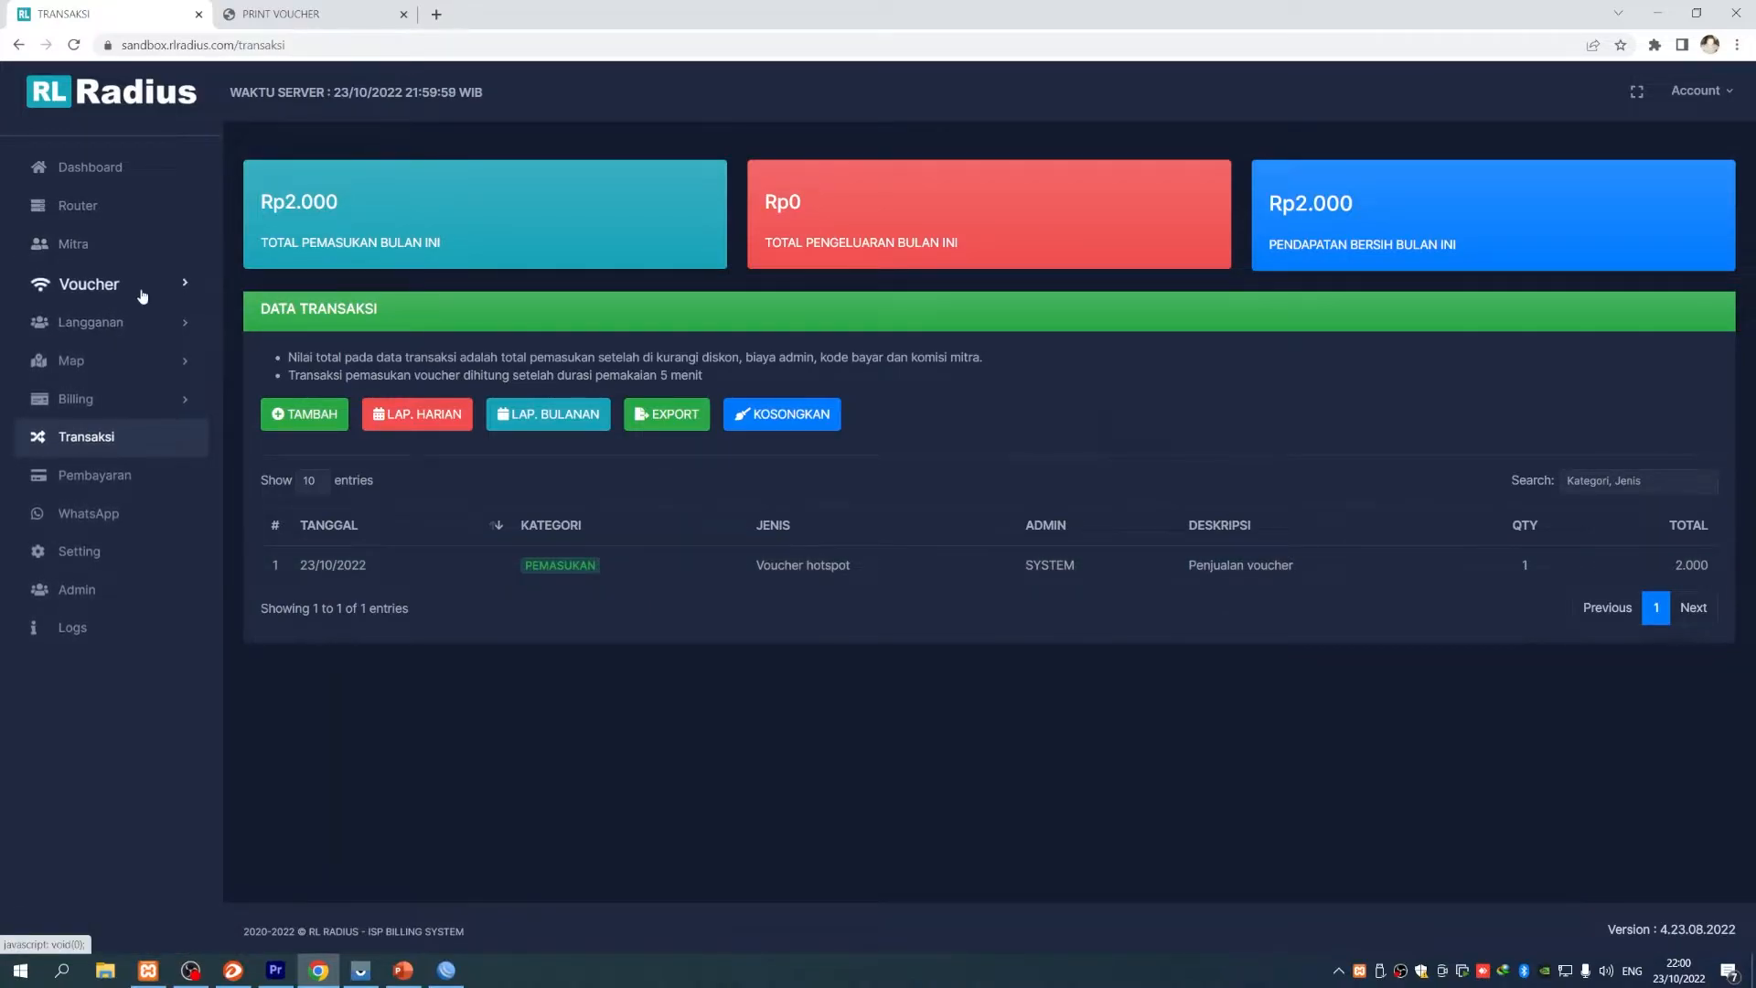
- Browse Profile voucher, Transaksi, Mitra and Dashboard, then return to Stok voucher
left_click(92, 283)
left_click(124, 321)
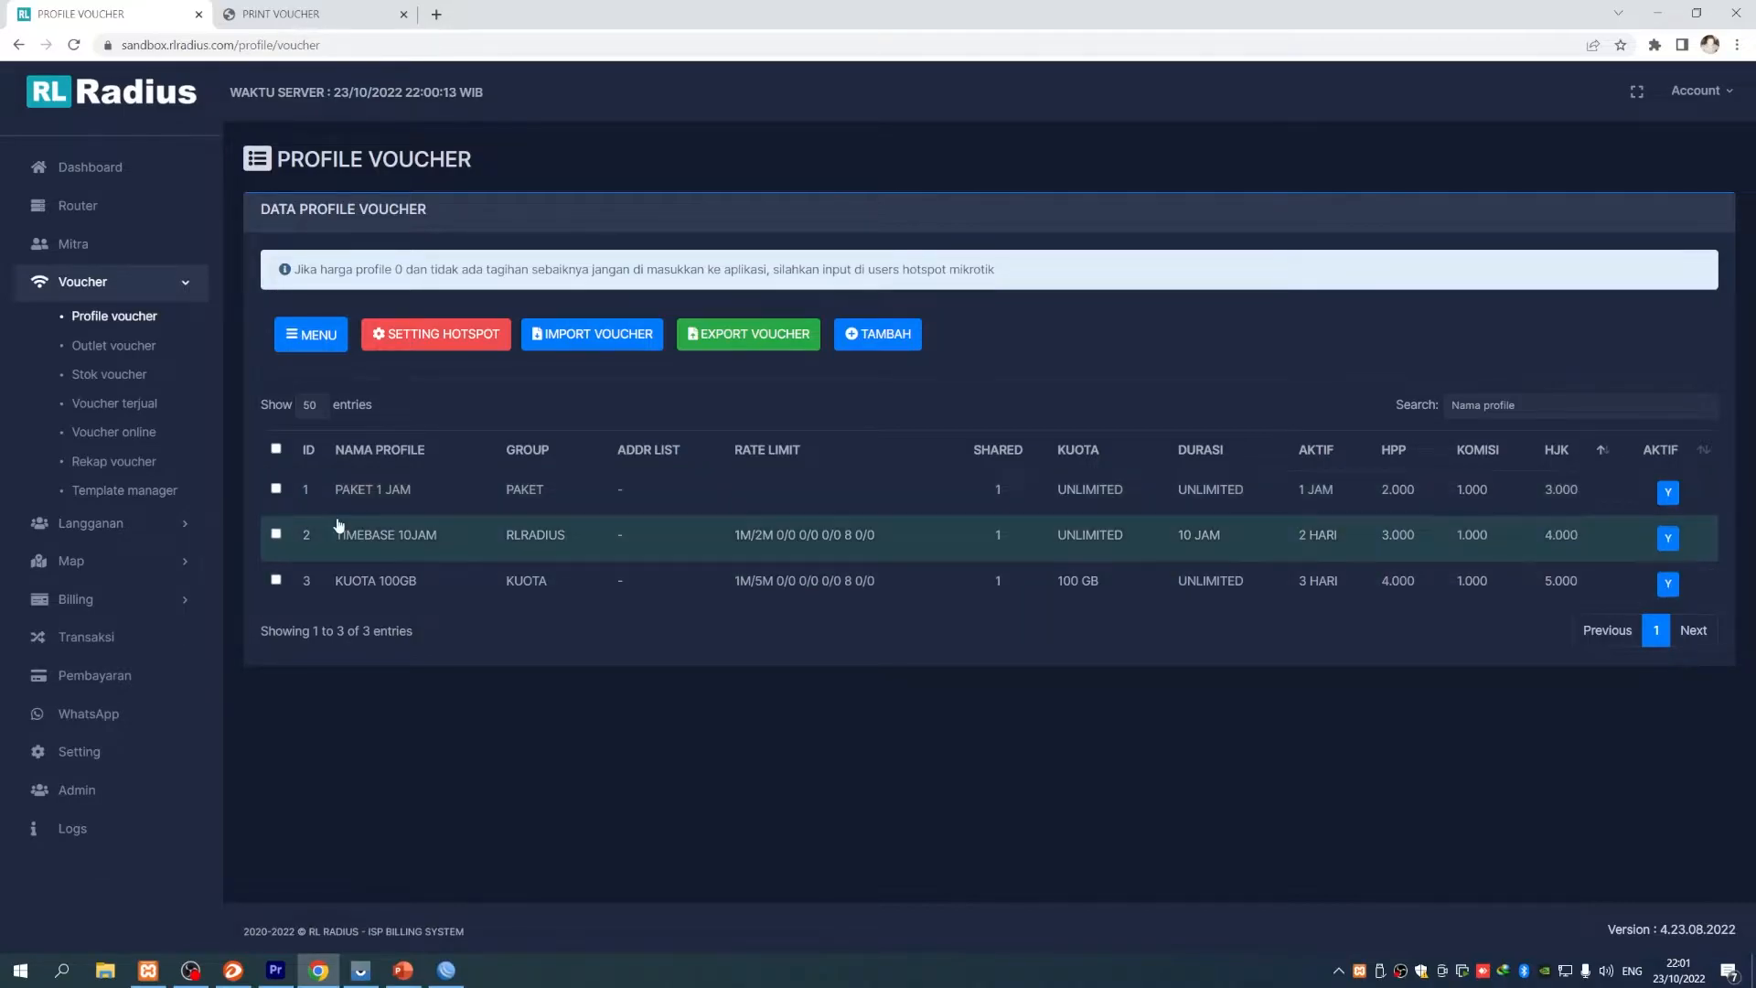
left_click(152, 641)
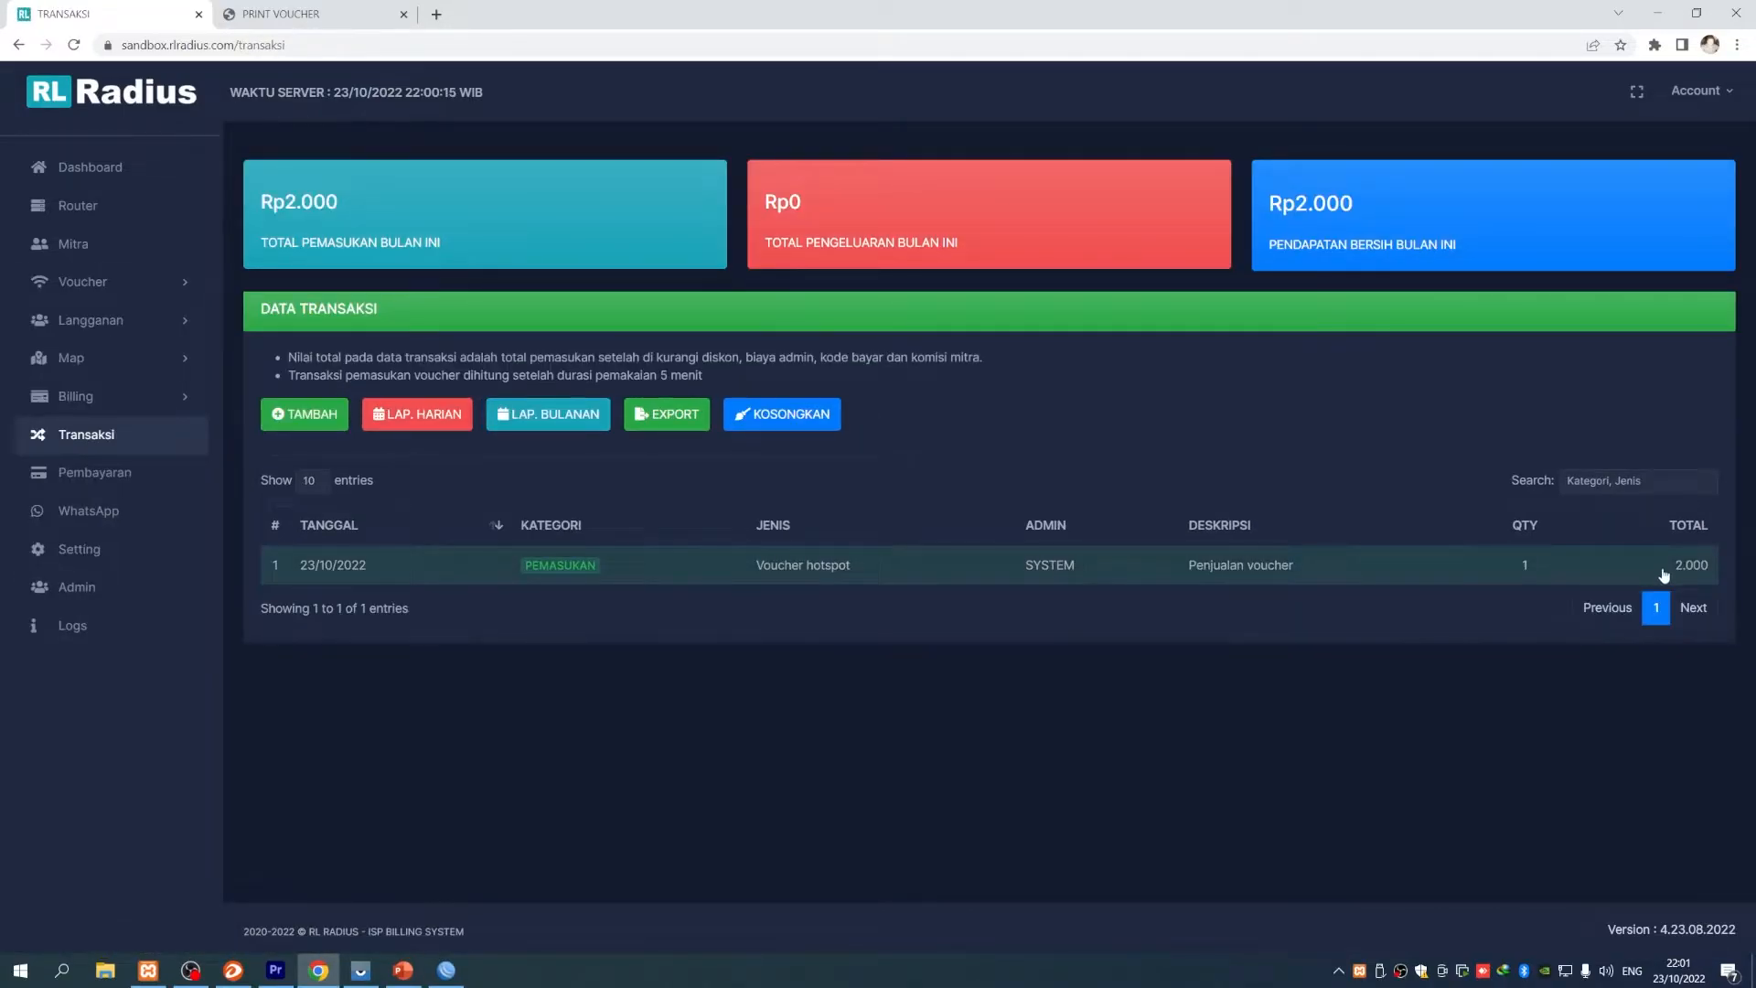
left_click(106, 250)
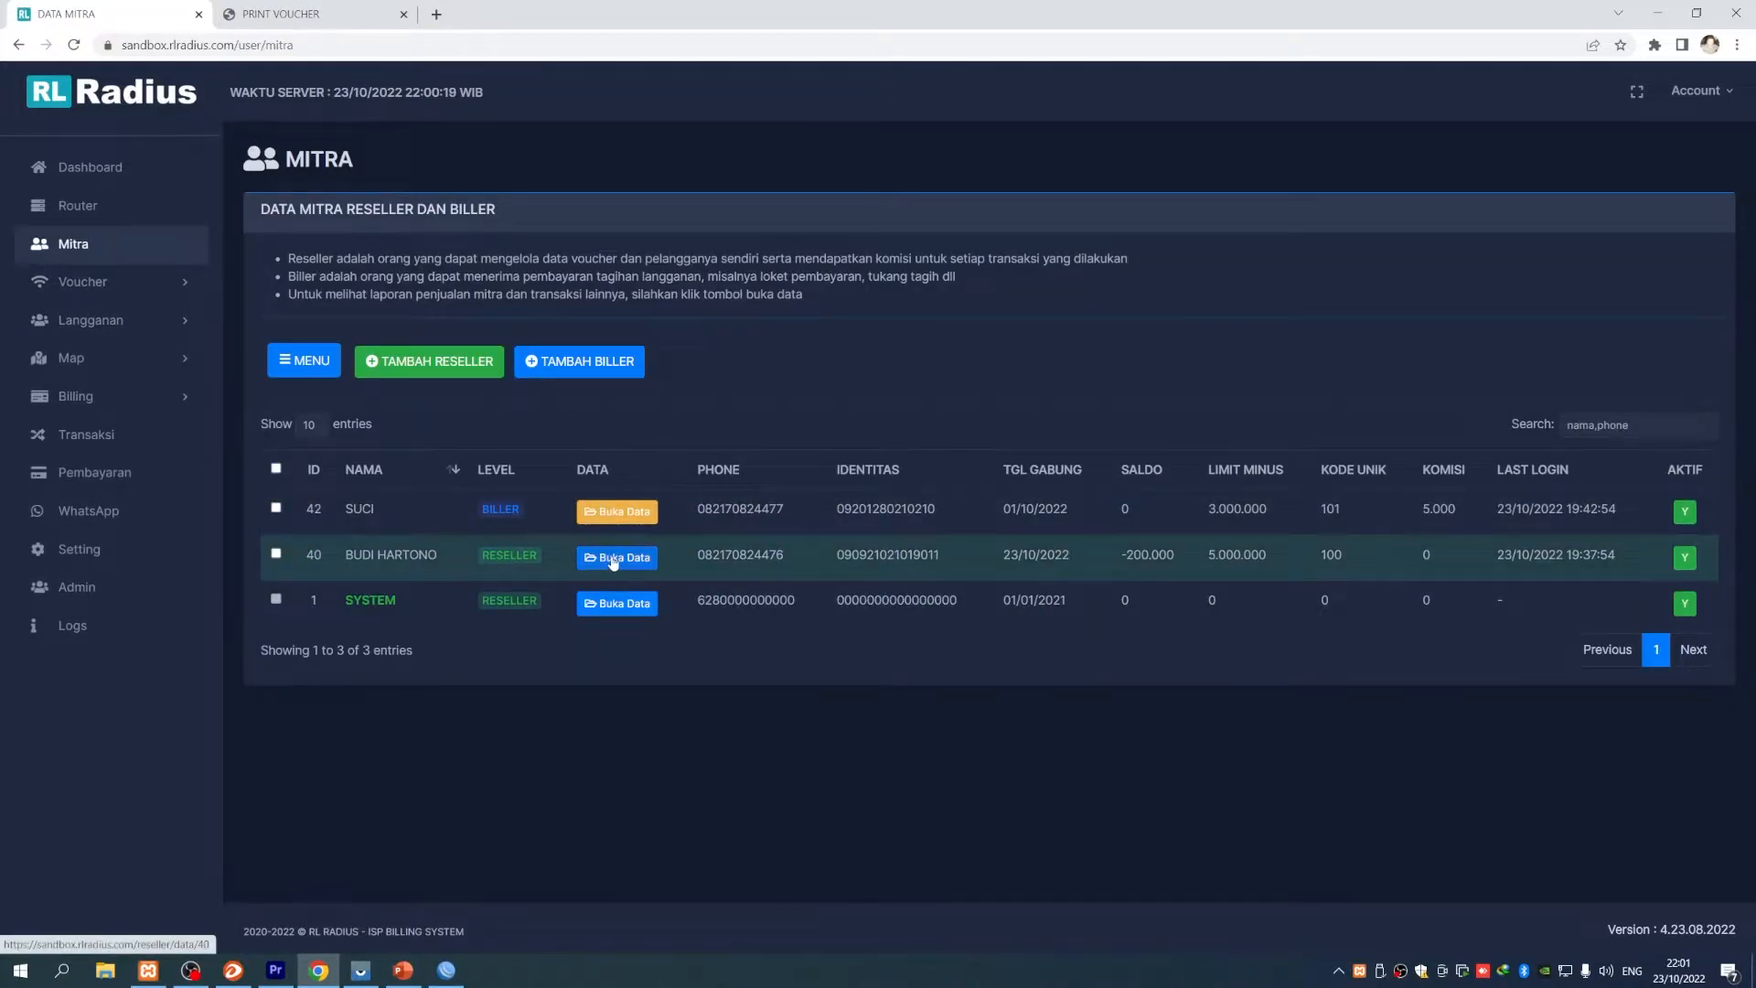
left_click(90, 168)
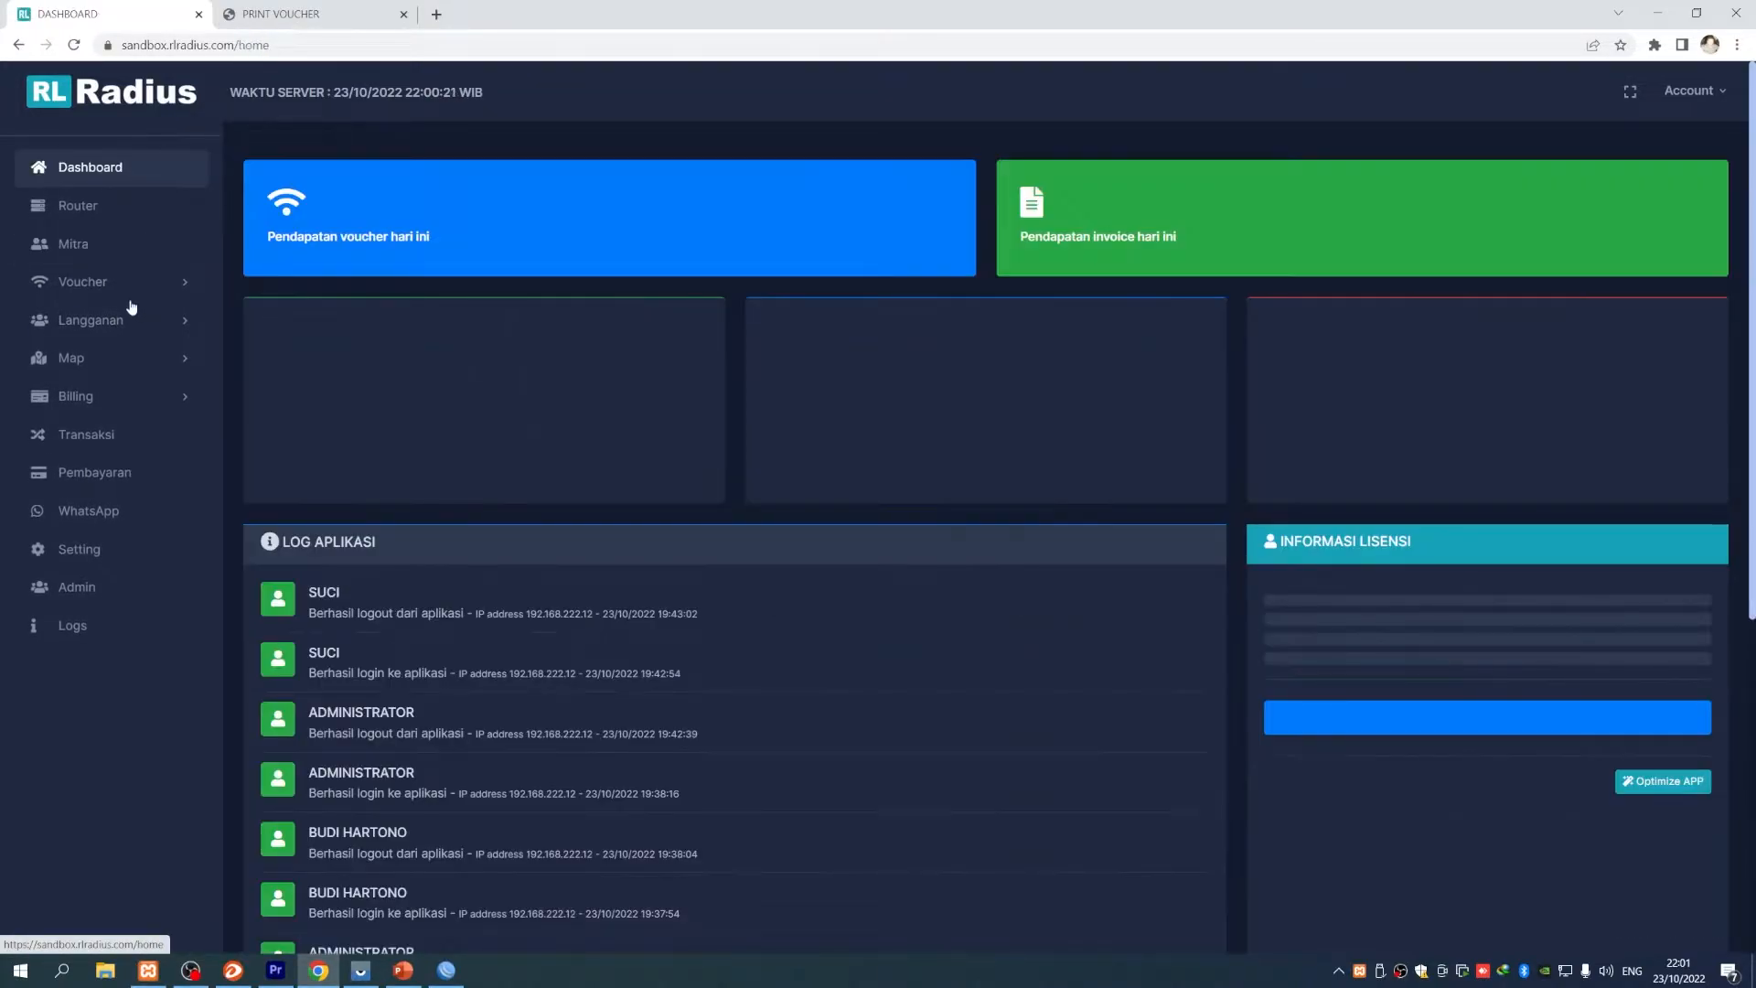
left_click(118, 285)
left_click(129, 378)
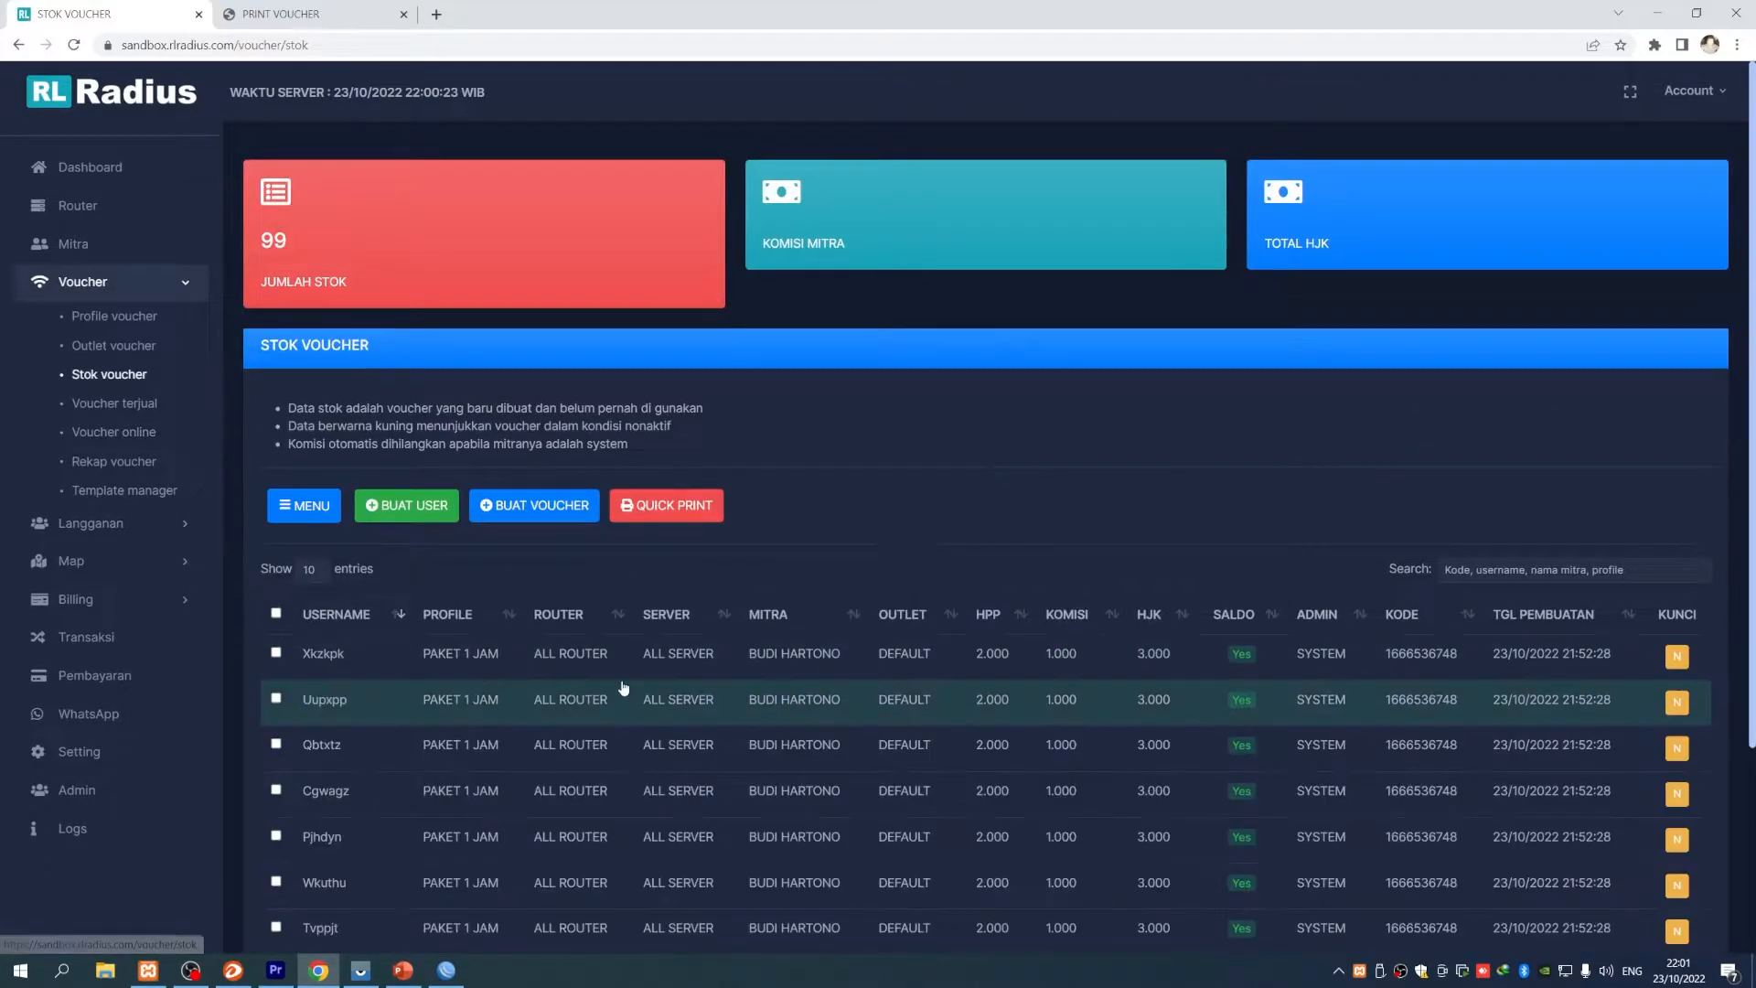
scroll(623, 690, "down", 3)
scroll(623, 689, "up", 3)
- Open Voucher terjual and inspect the single sold PAKET 1 JAM voucher's details
left_click(115, 403)
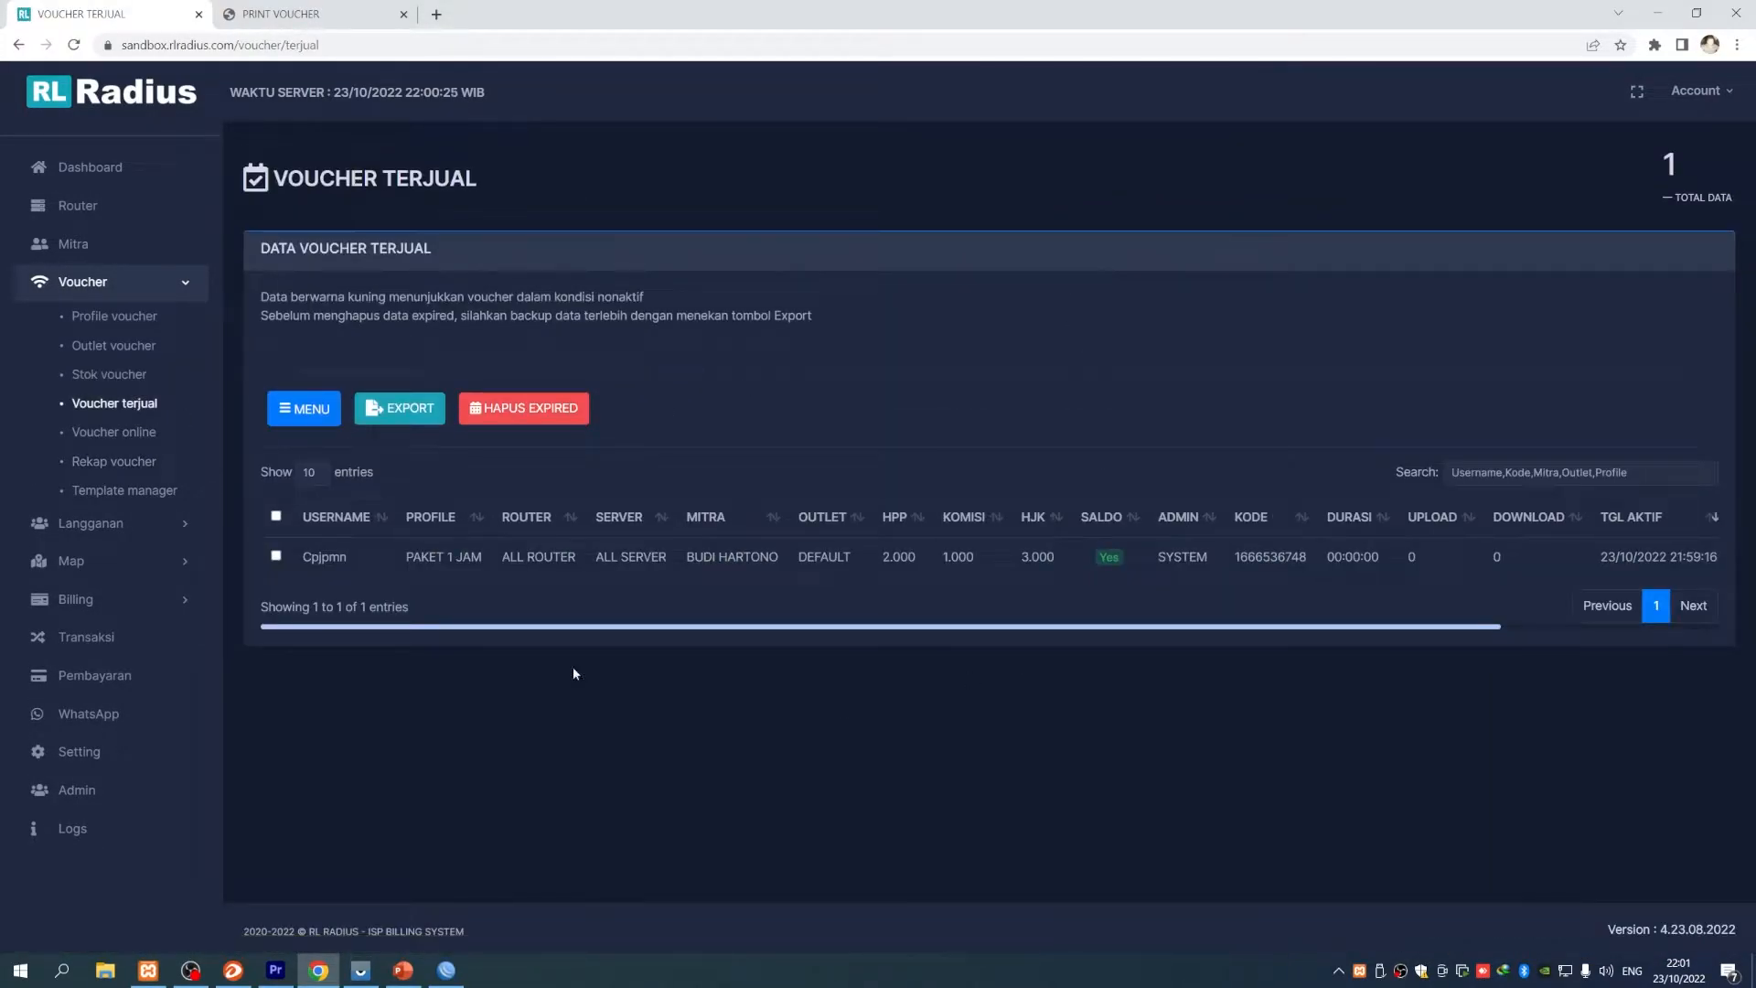
mouse_move(749, 627)
left_mouse_down()
mouse_move(1023, 640)
mouse_move(749, 629)
left_mouse_up()
left_click(504, 562)
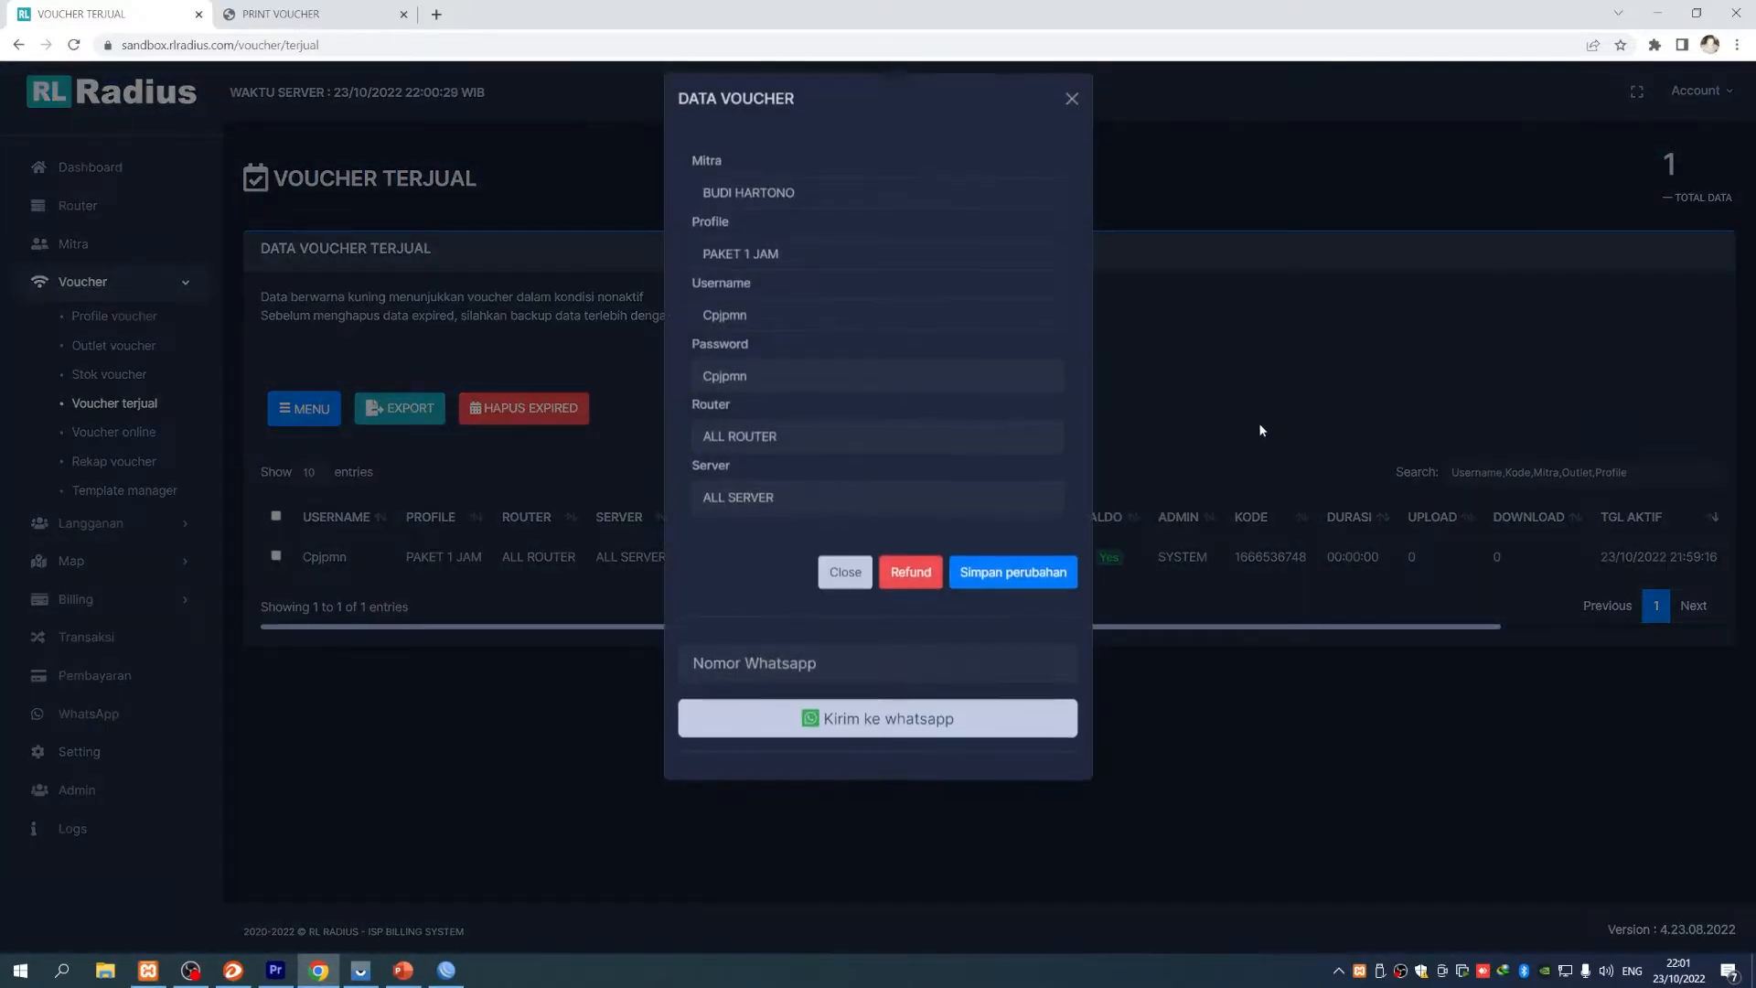
left_click(1072, 111)
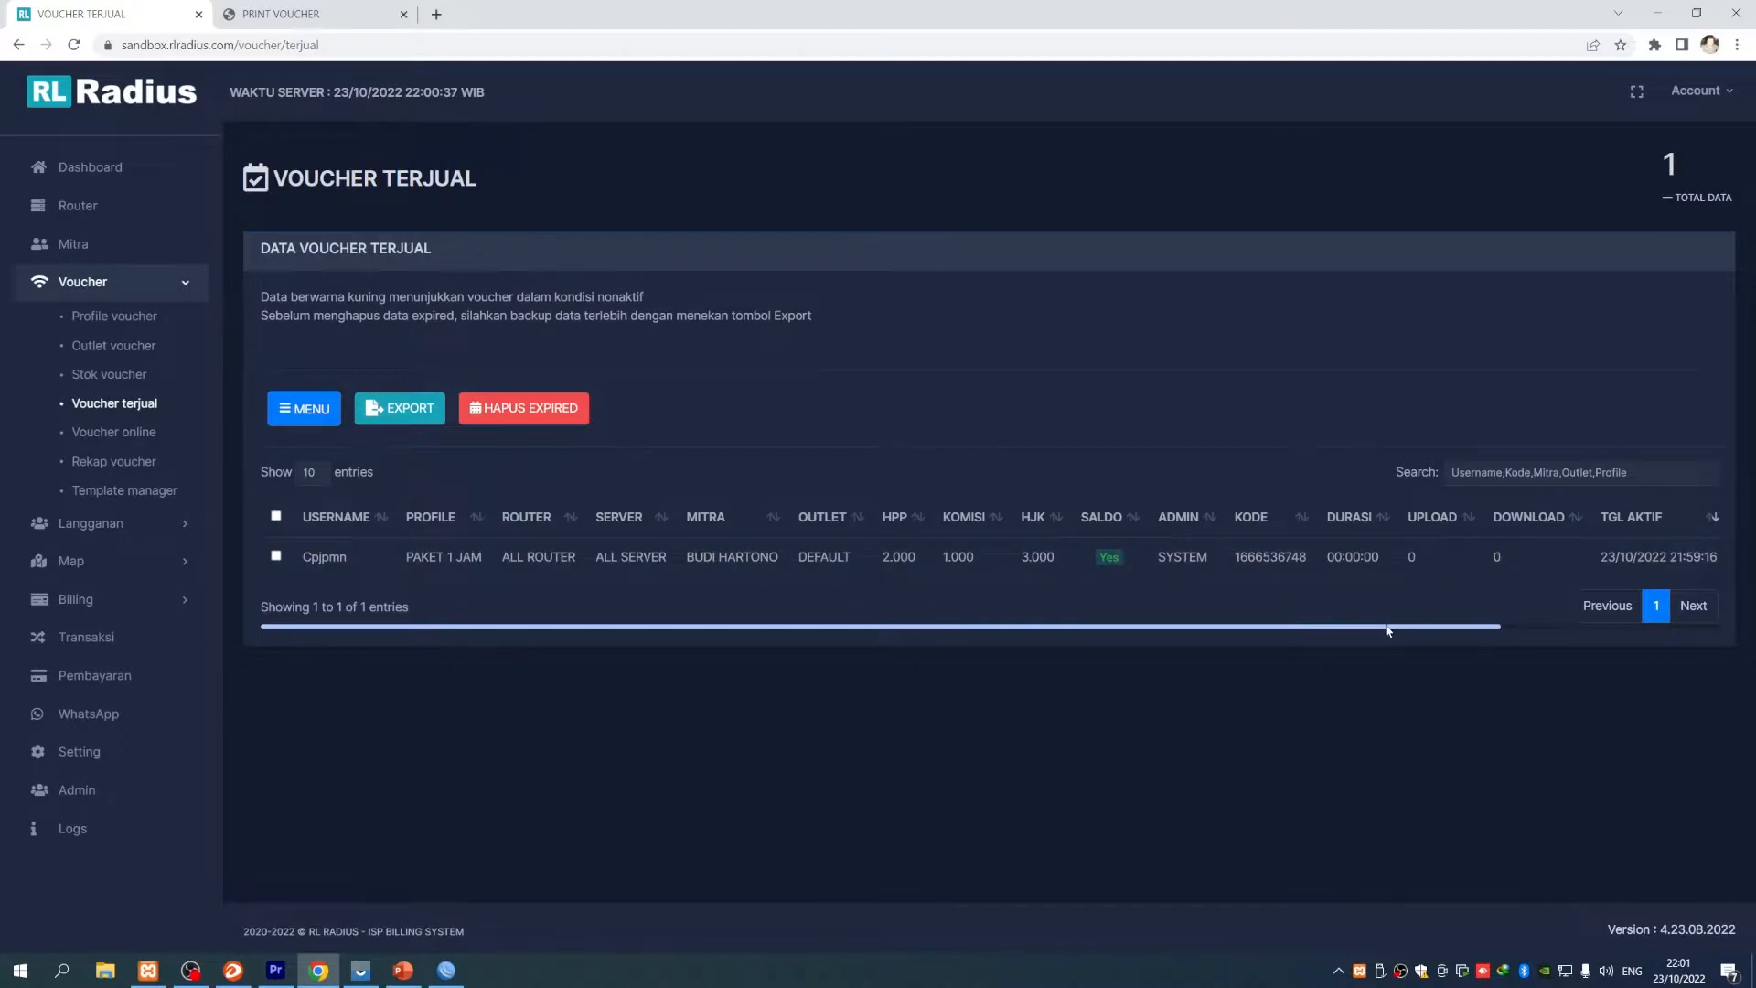
left_click_drag(1681, 624, 430, 617)
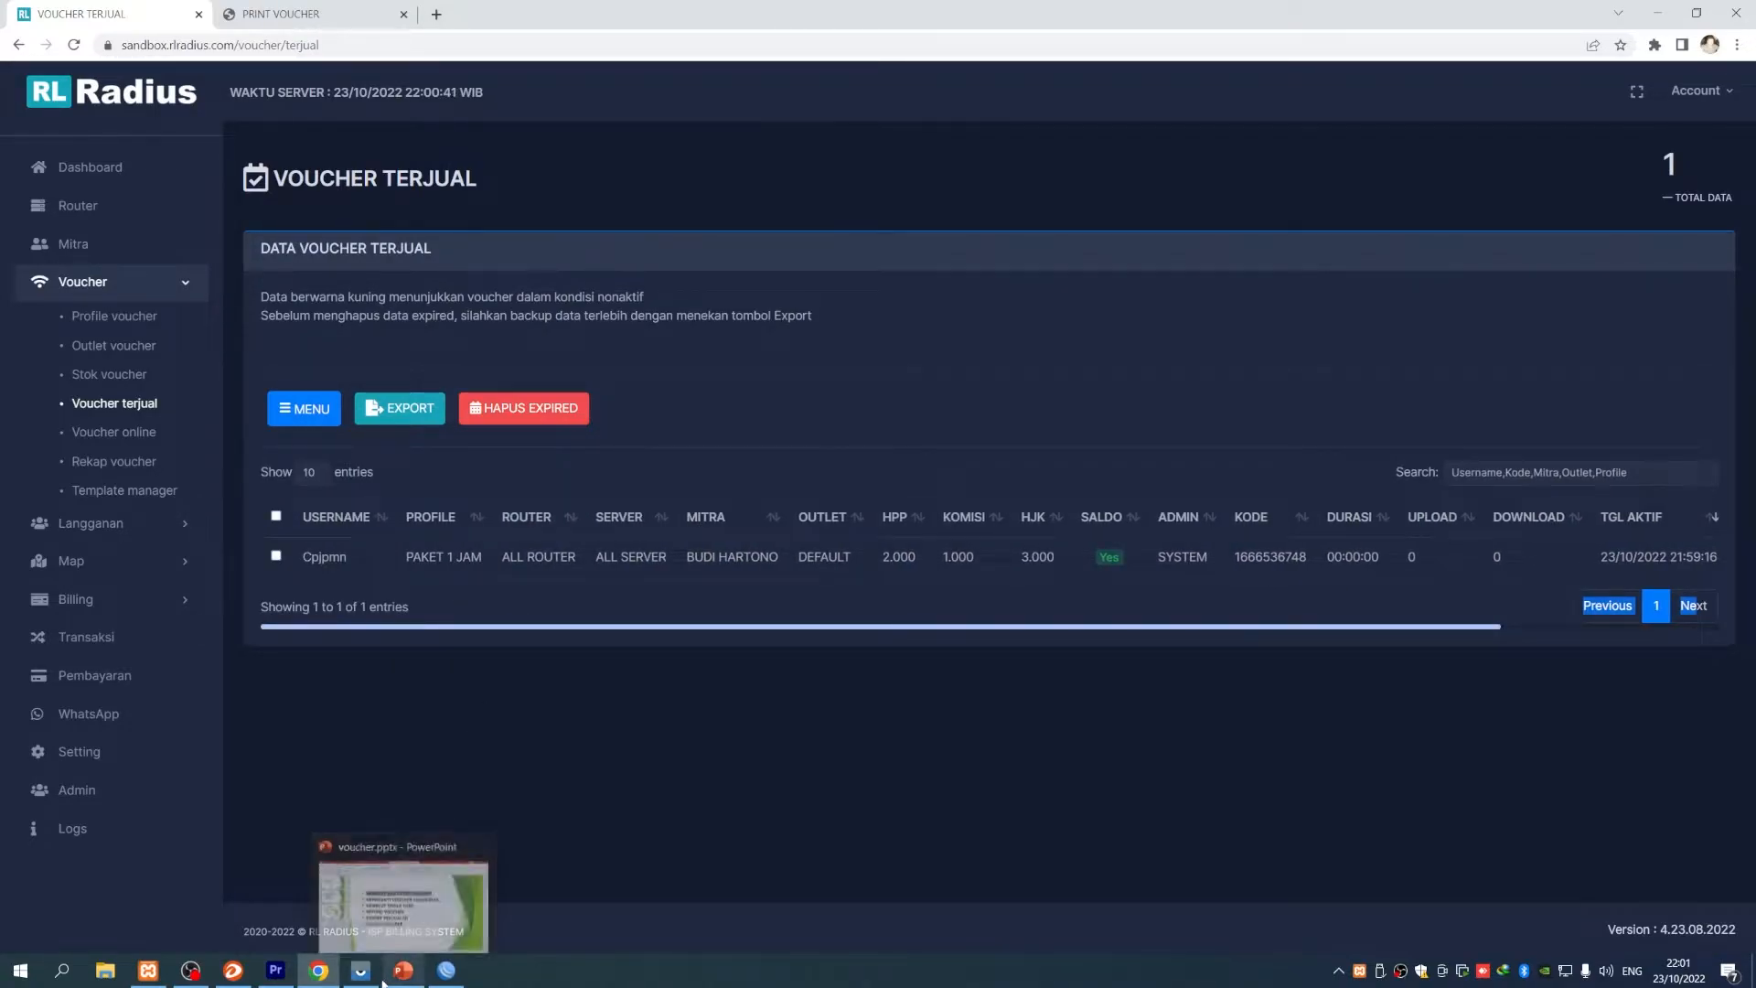
- Highlight the REFUND VOUCHER topic on the PowerPoint slide, then minimize PowerPoint
left_click(403, 969)
left_click(603, 528)
left_click_drag(492, 528, 883, 528)
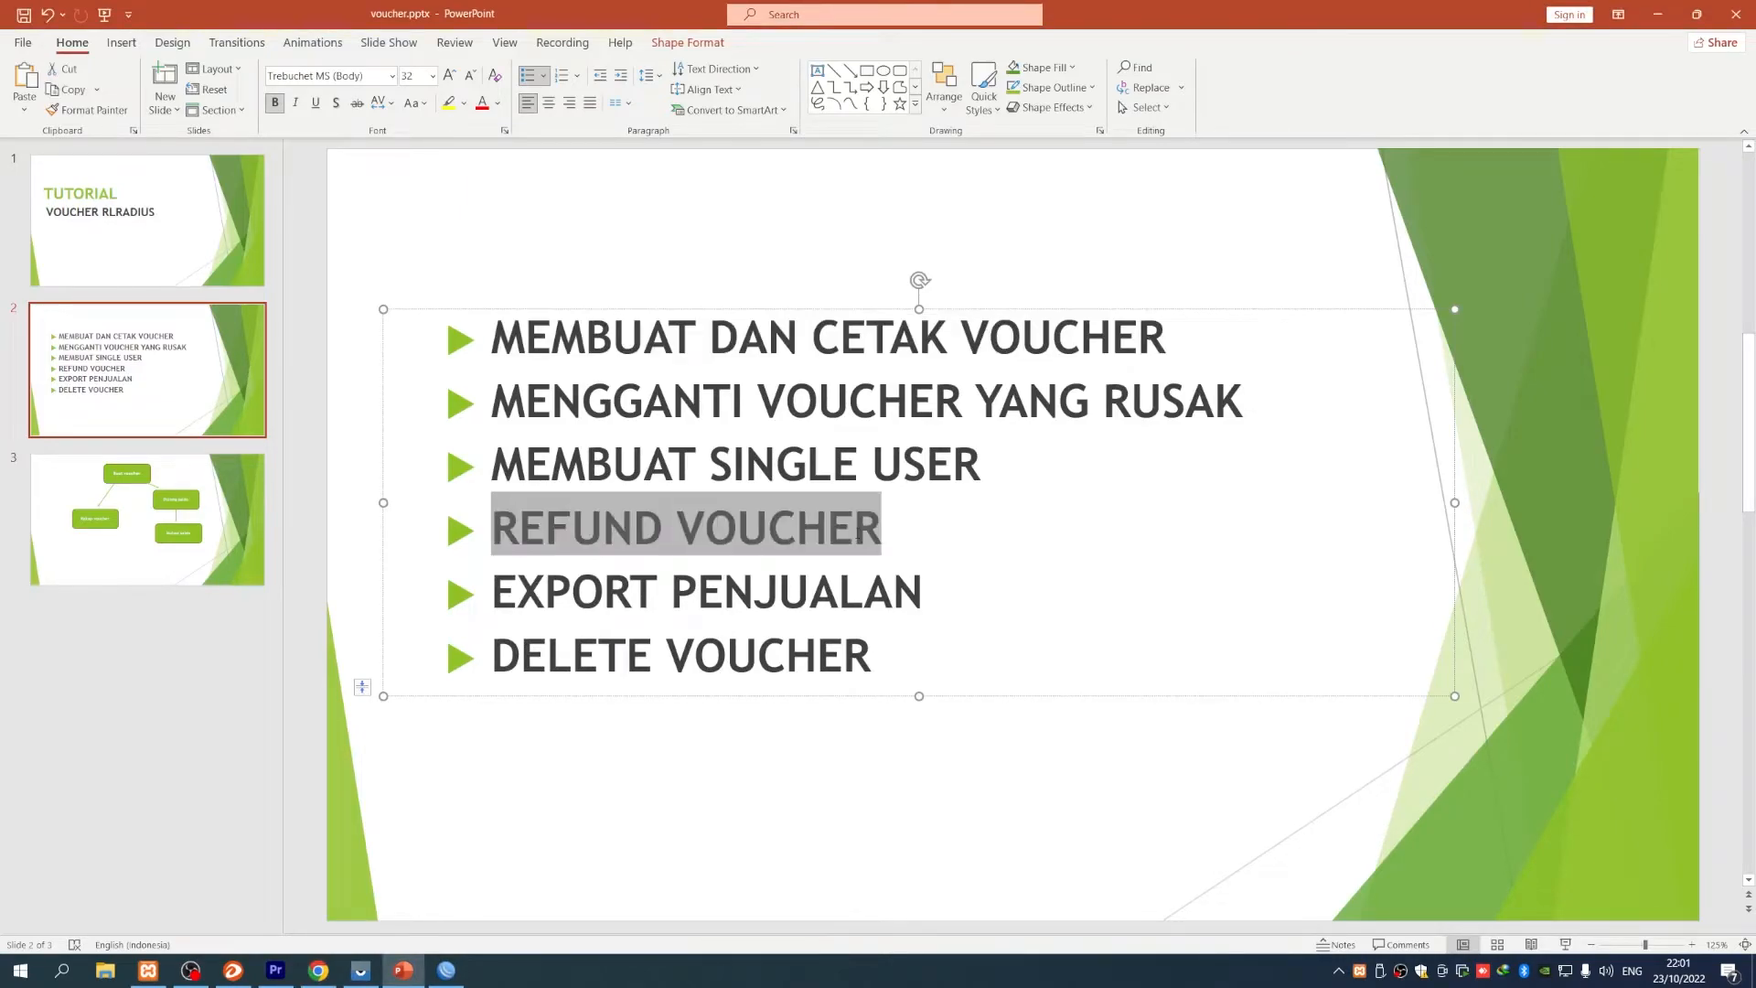
left_click(1657, 14)
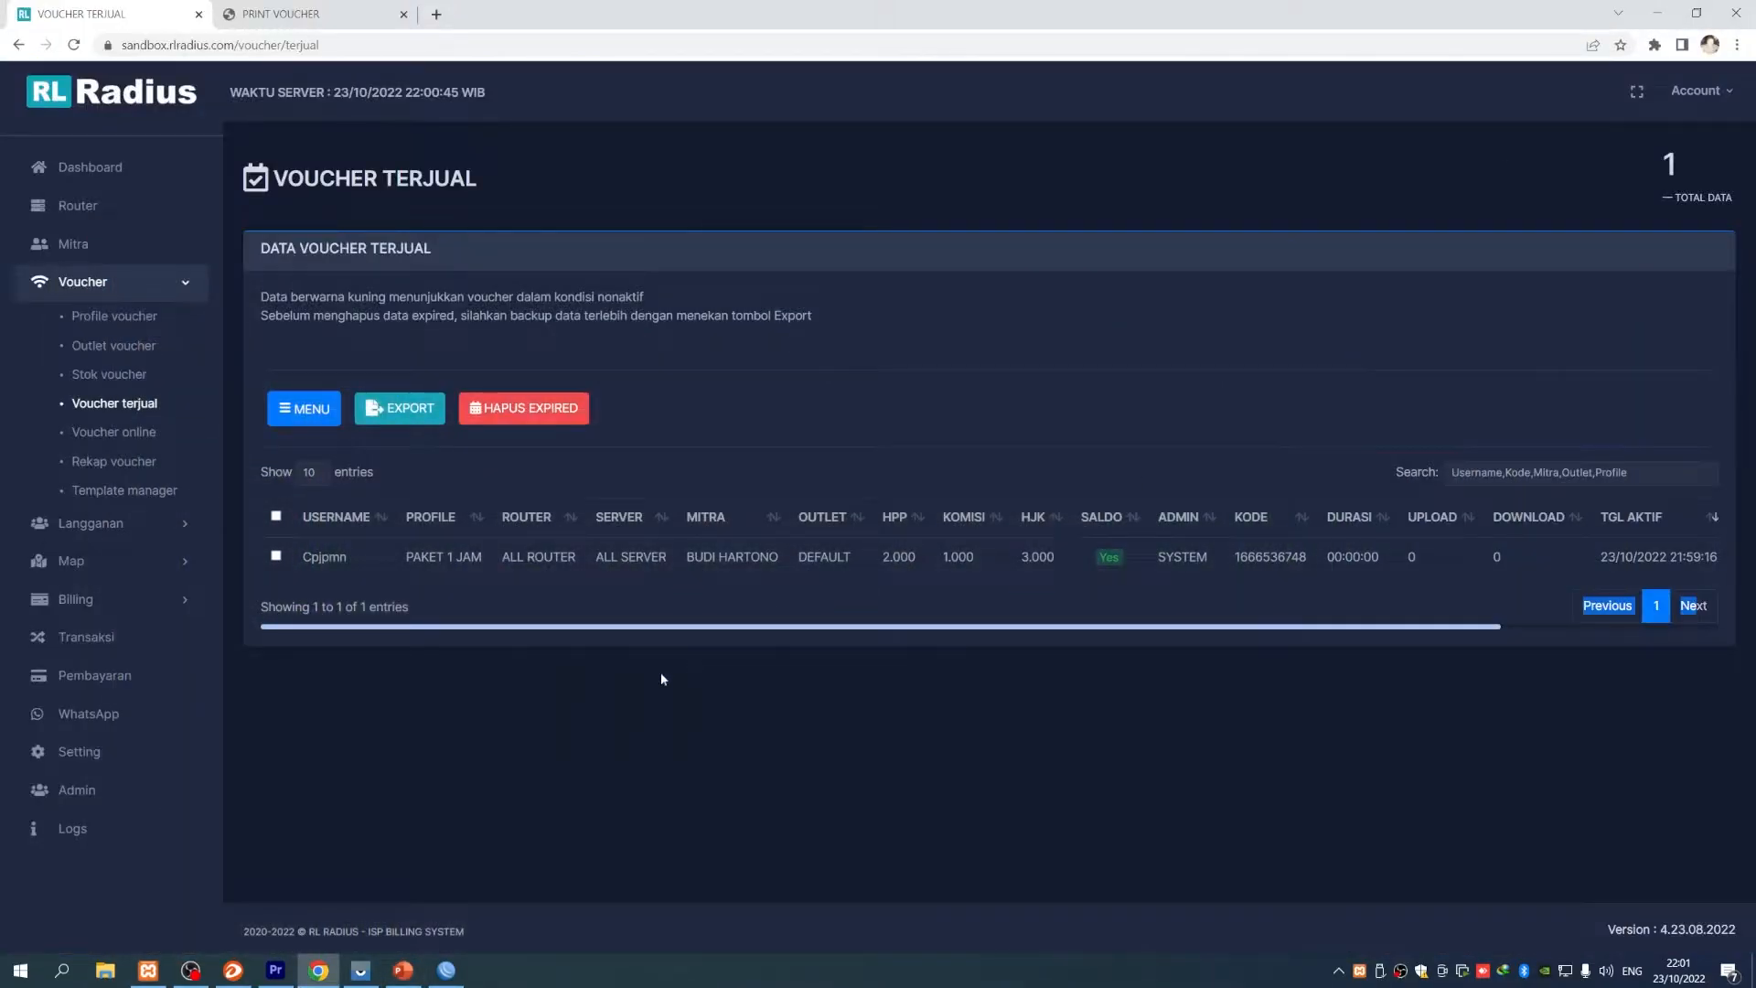
- Refund the sold voucher with Yes, then view WinBox's empty Hotspot Active list
left_click(527, 567)
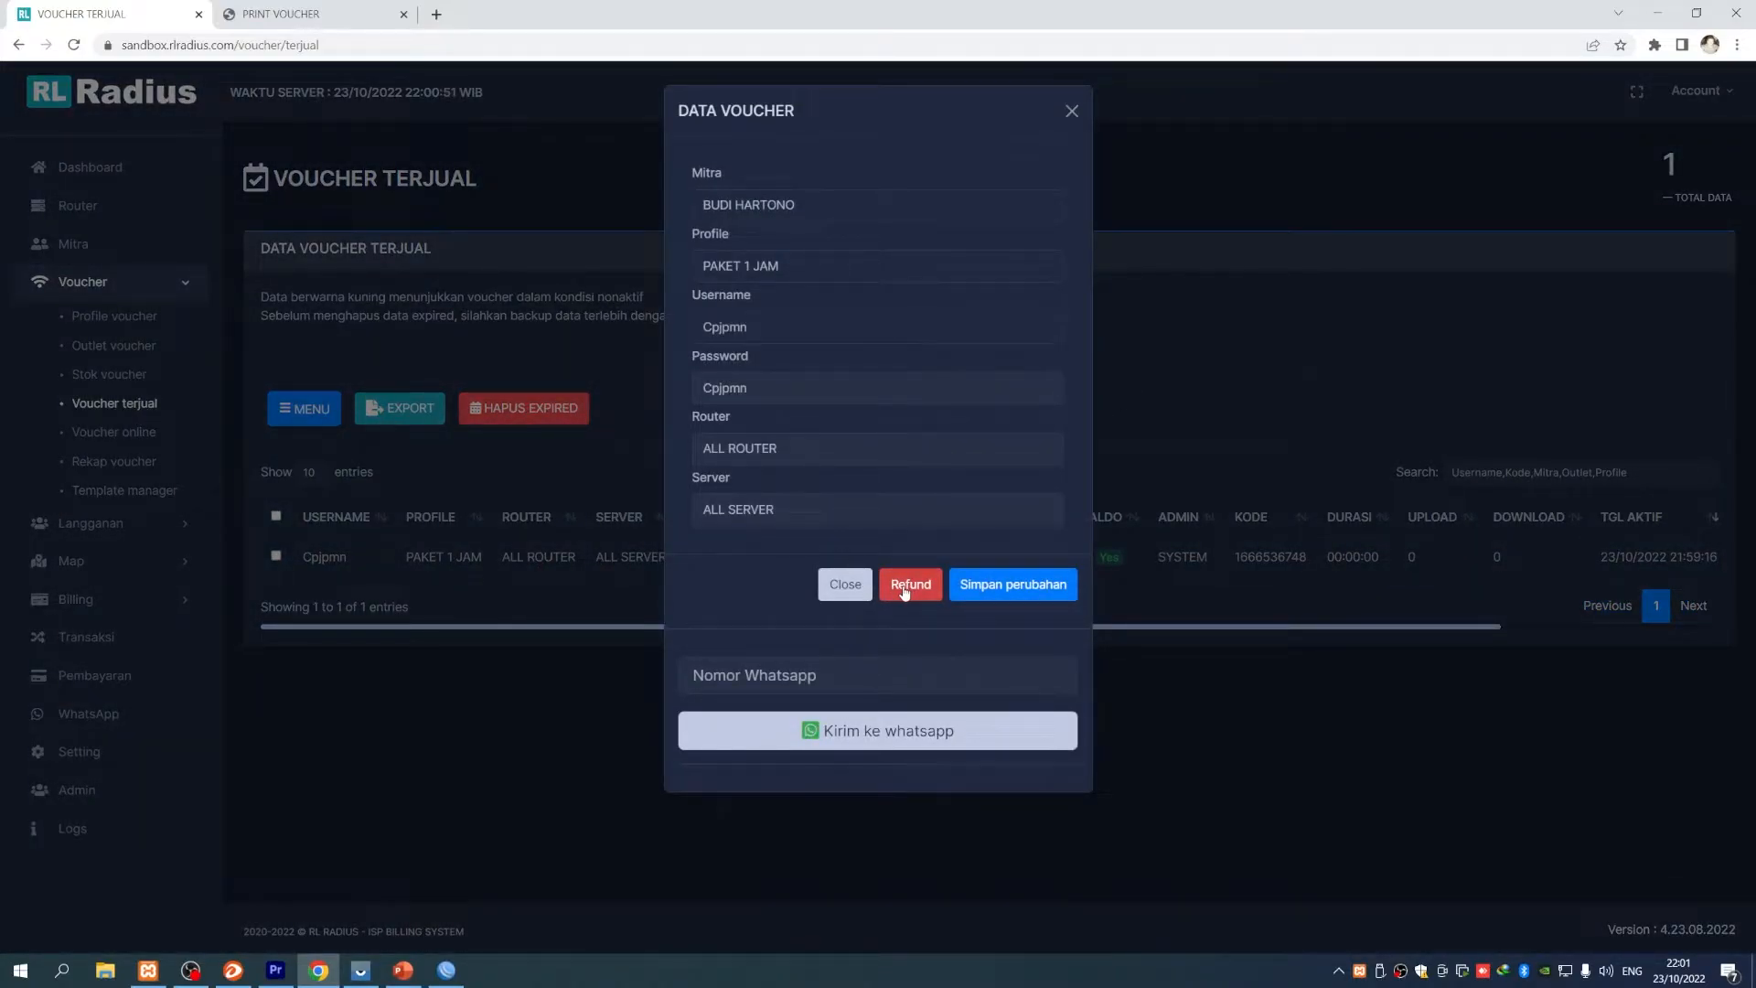
left_click(903, 590)
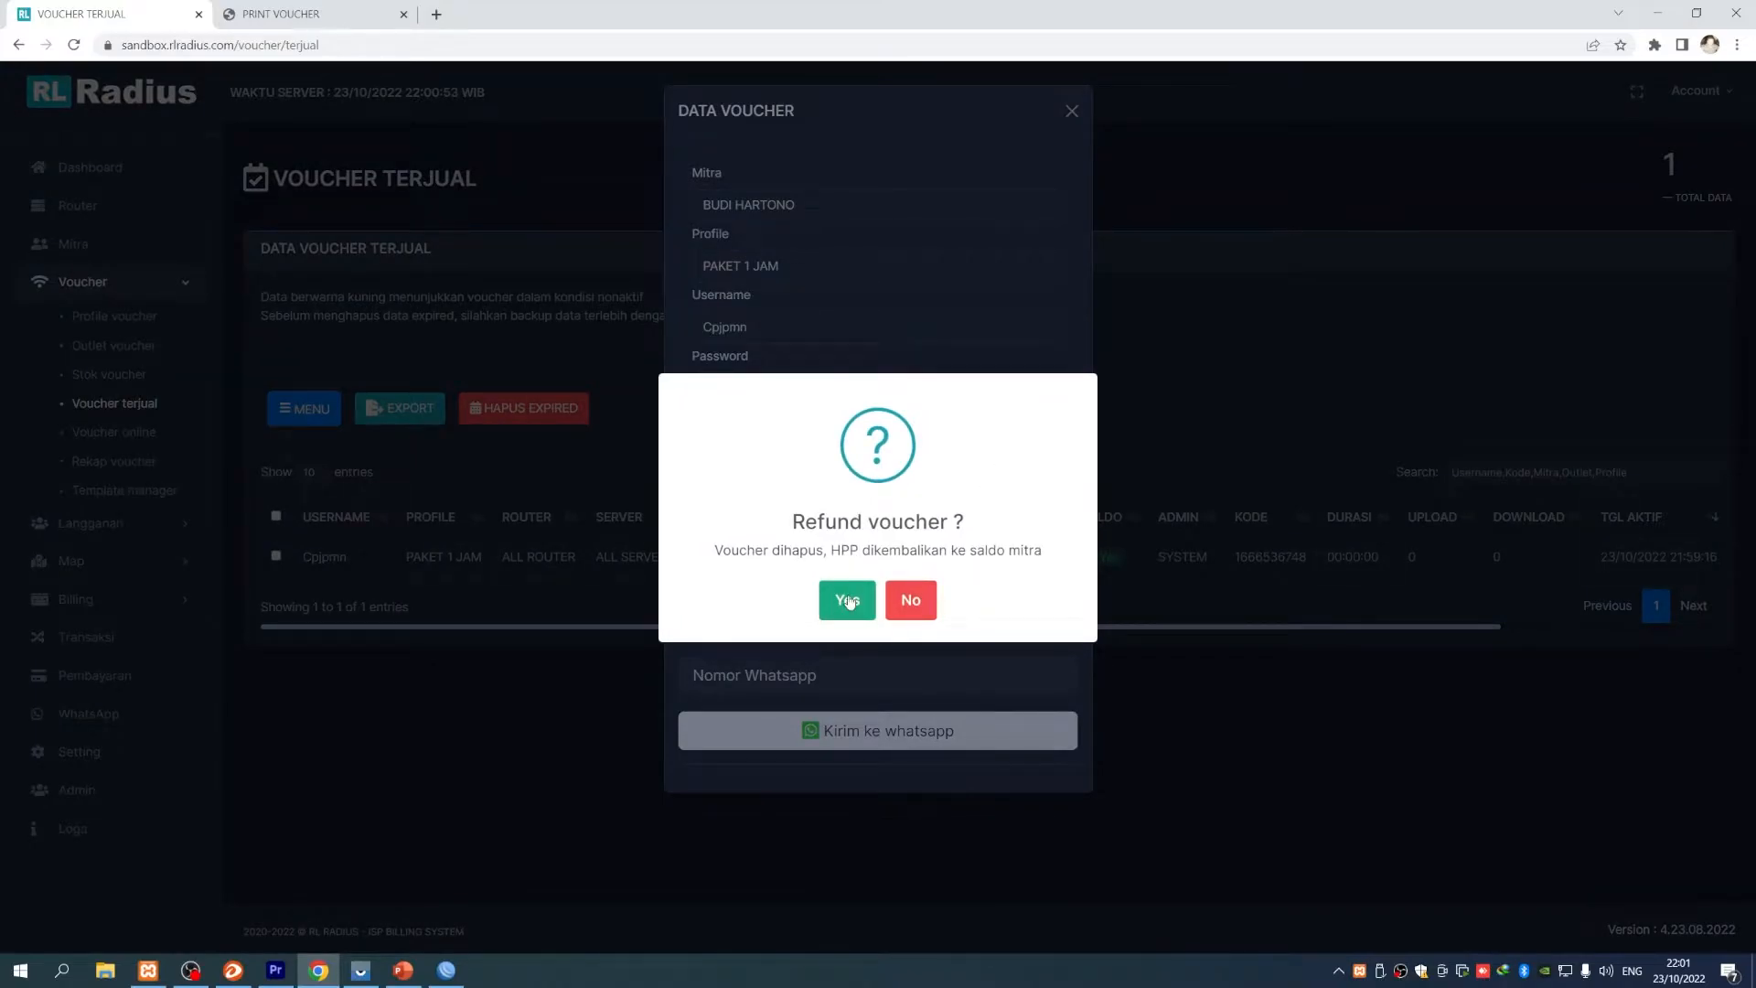
left_click(847, 600)
left_click(455, 969)
left_click(682, 356)
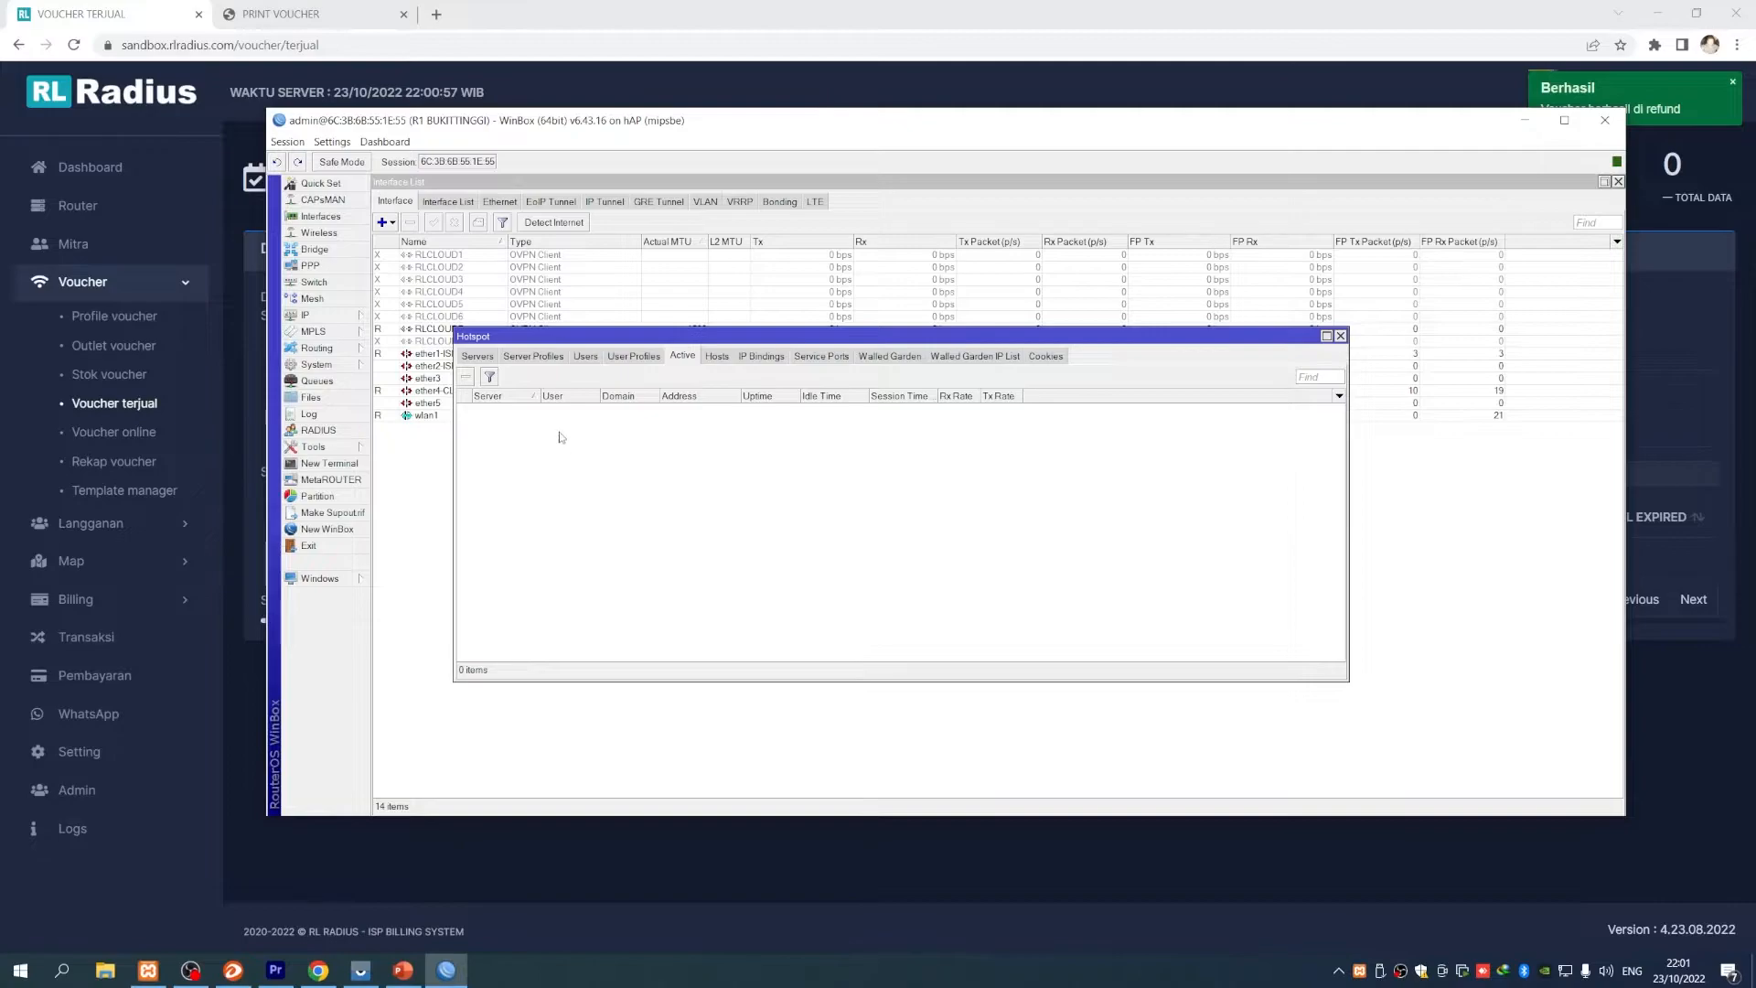
- Move the WinBox windows aside, unlock the phone, tap Kembali to see the voucher rejected, and return to Chrome
left_click_drag(682, 337, 672, 446)
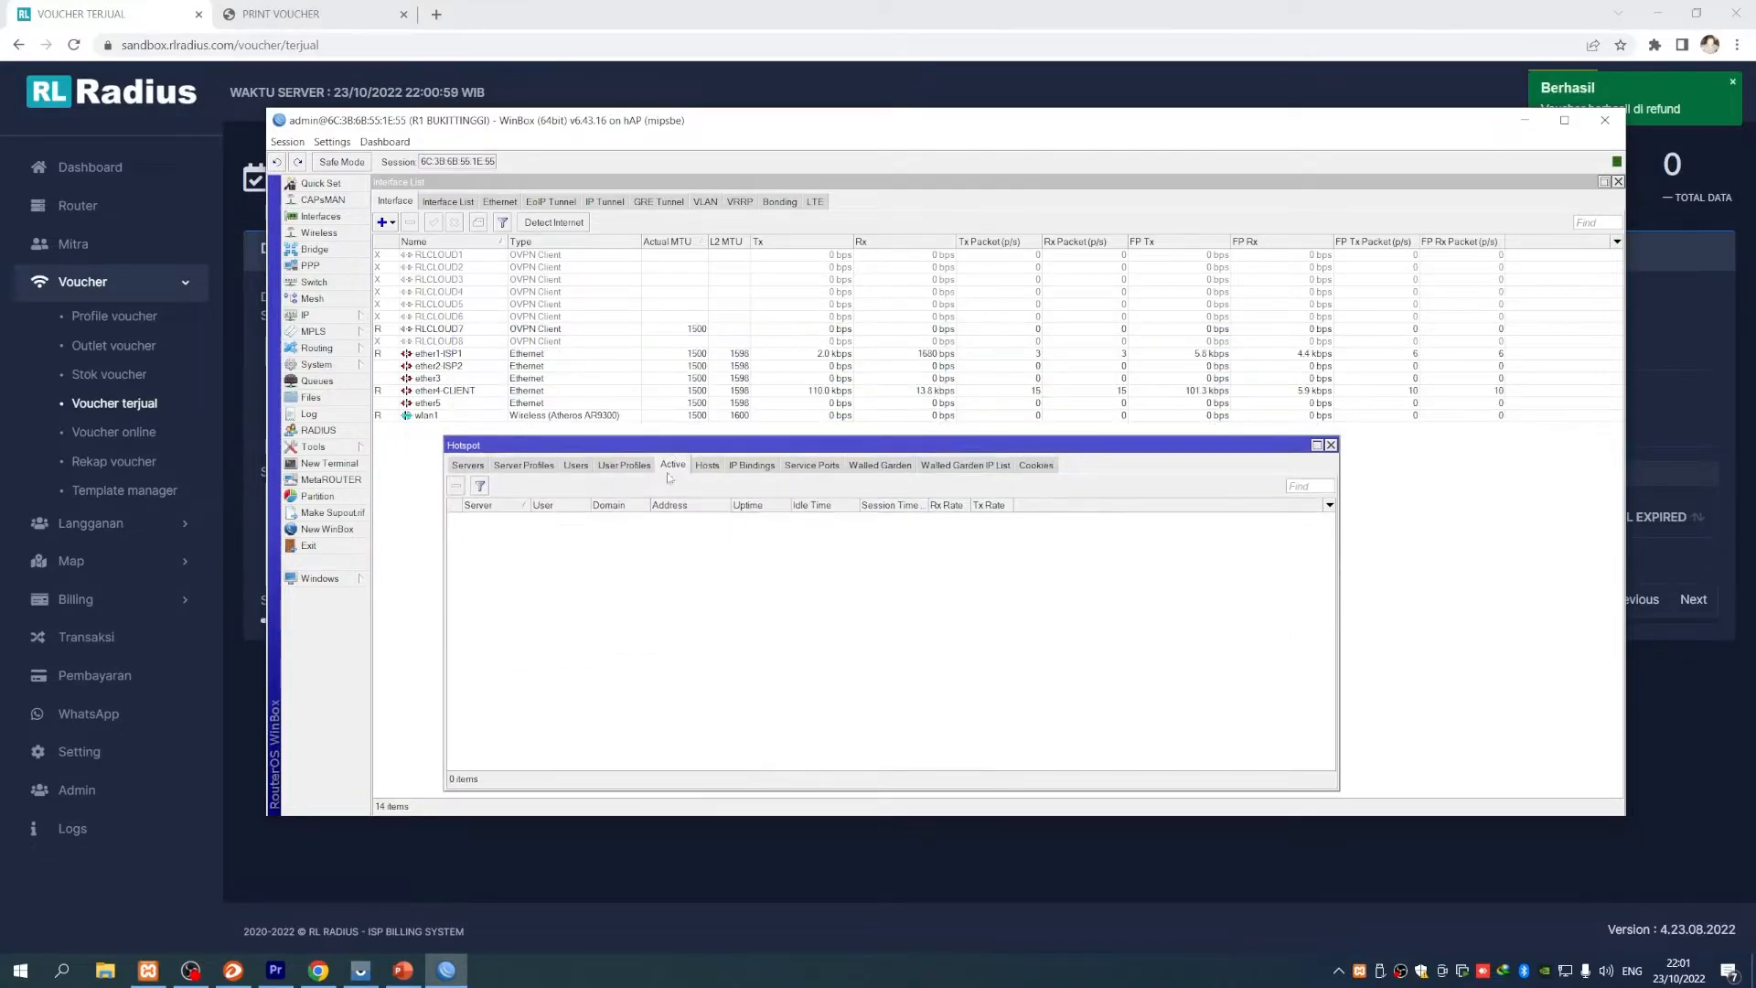
left_click_drag(628, 119, 789, 114)
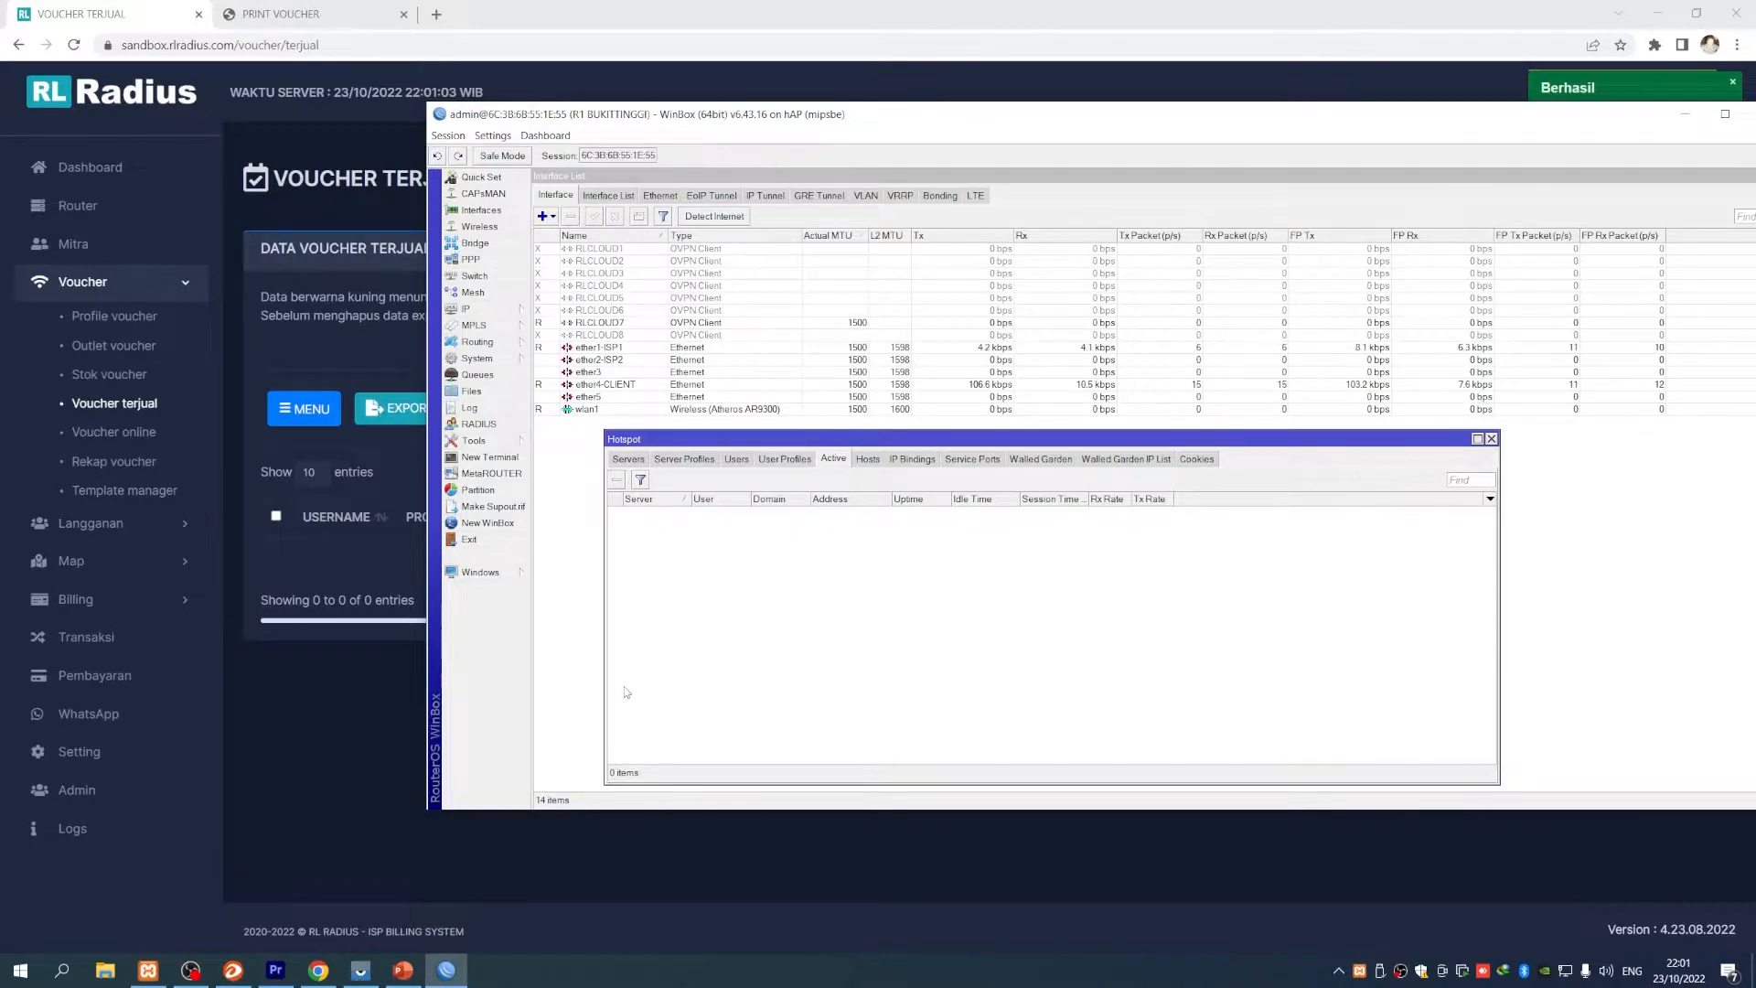
left_click(360, 969)
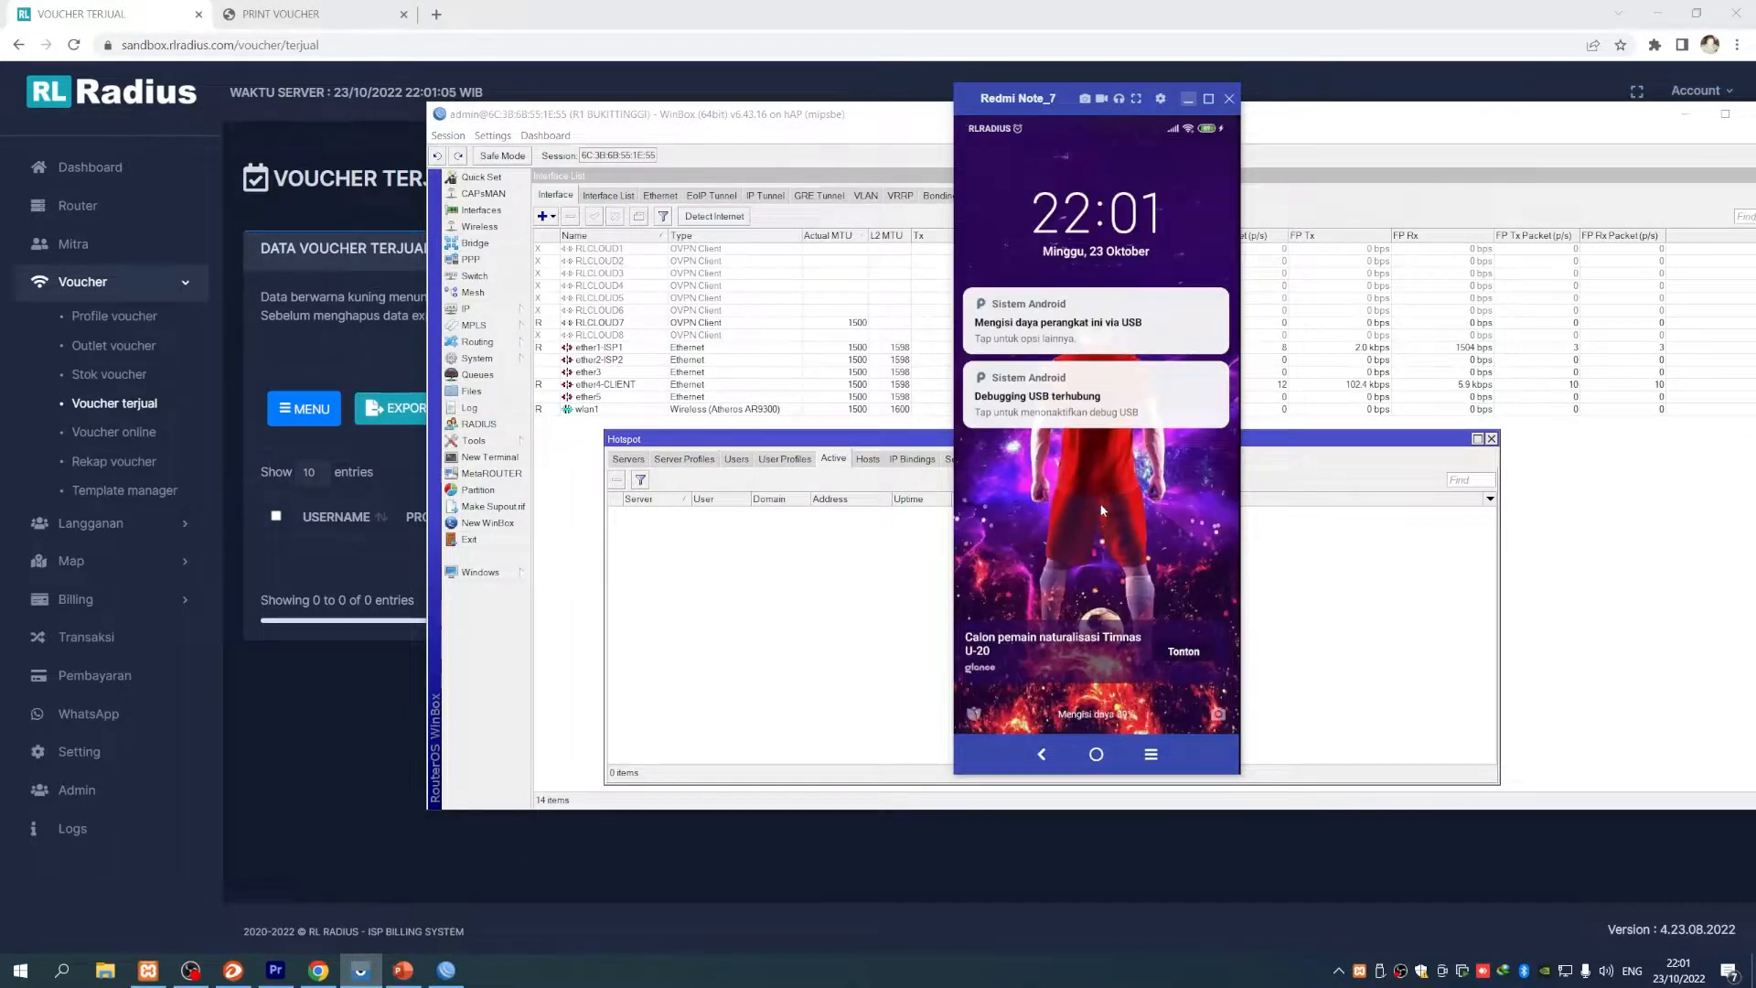
left_click_drag(1102, 523, 1079, 306)
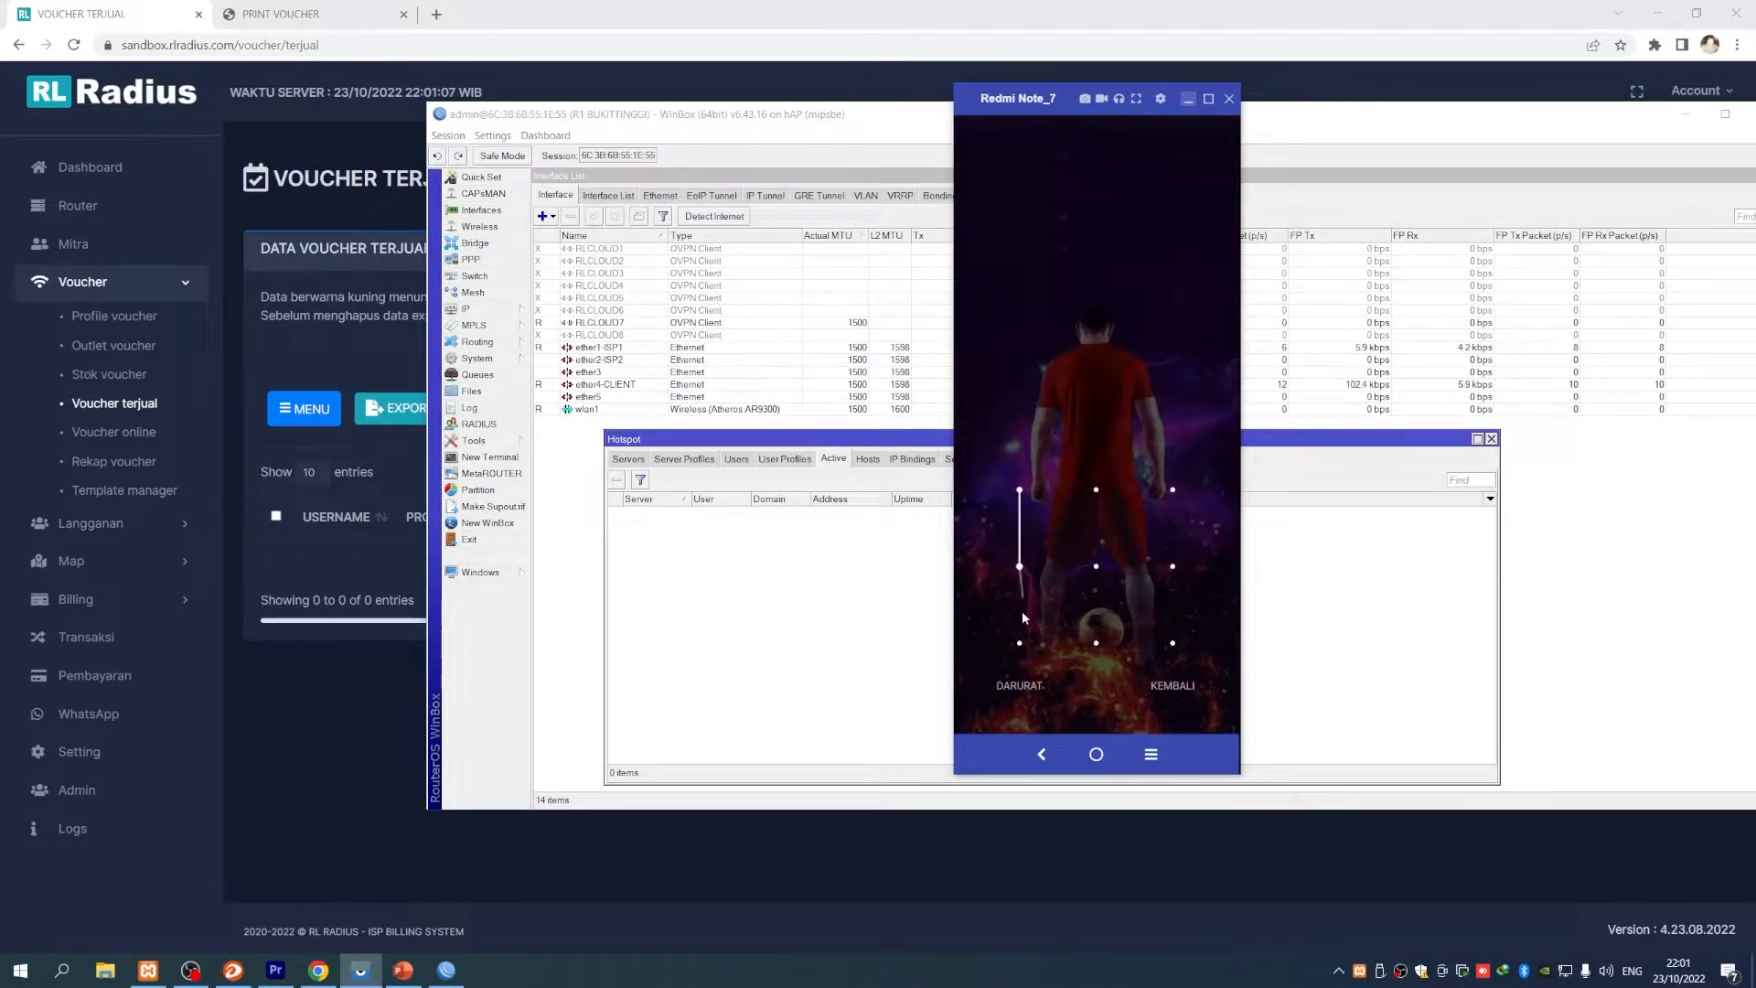
left_click_drag(1068, 646, 1173, 643)
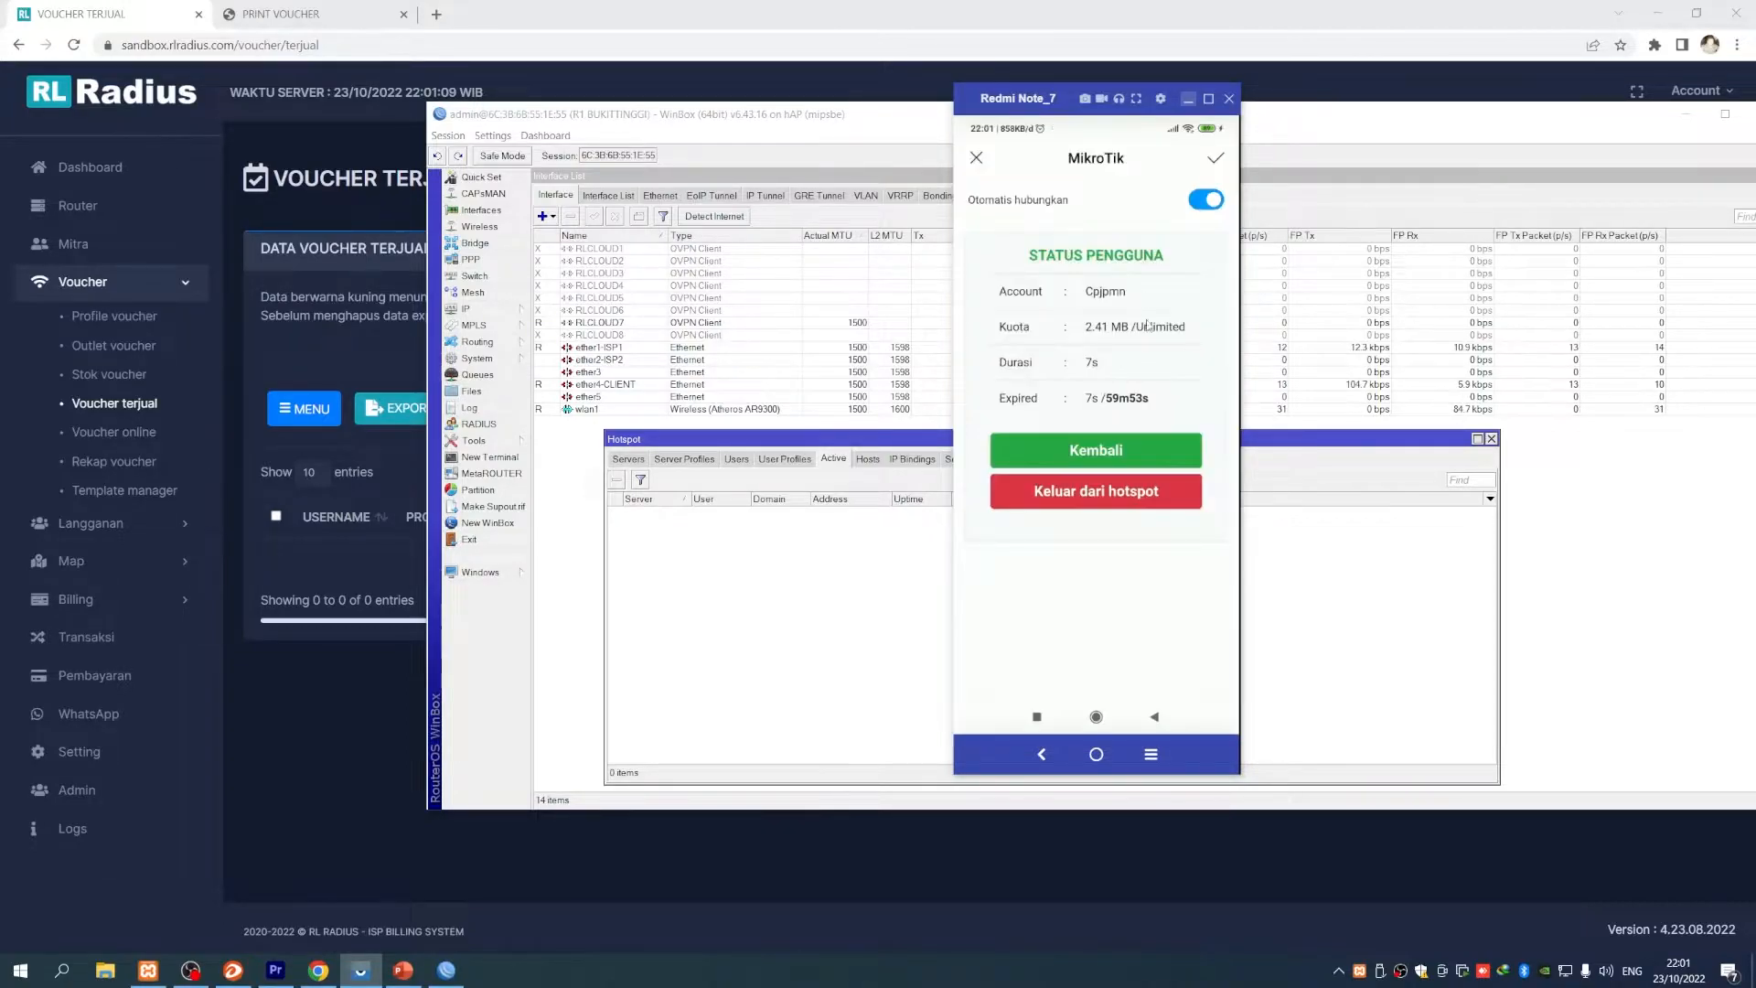
left_click(1101, 453)
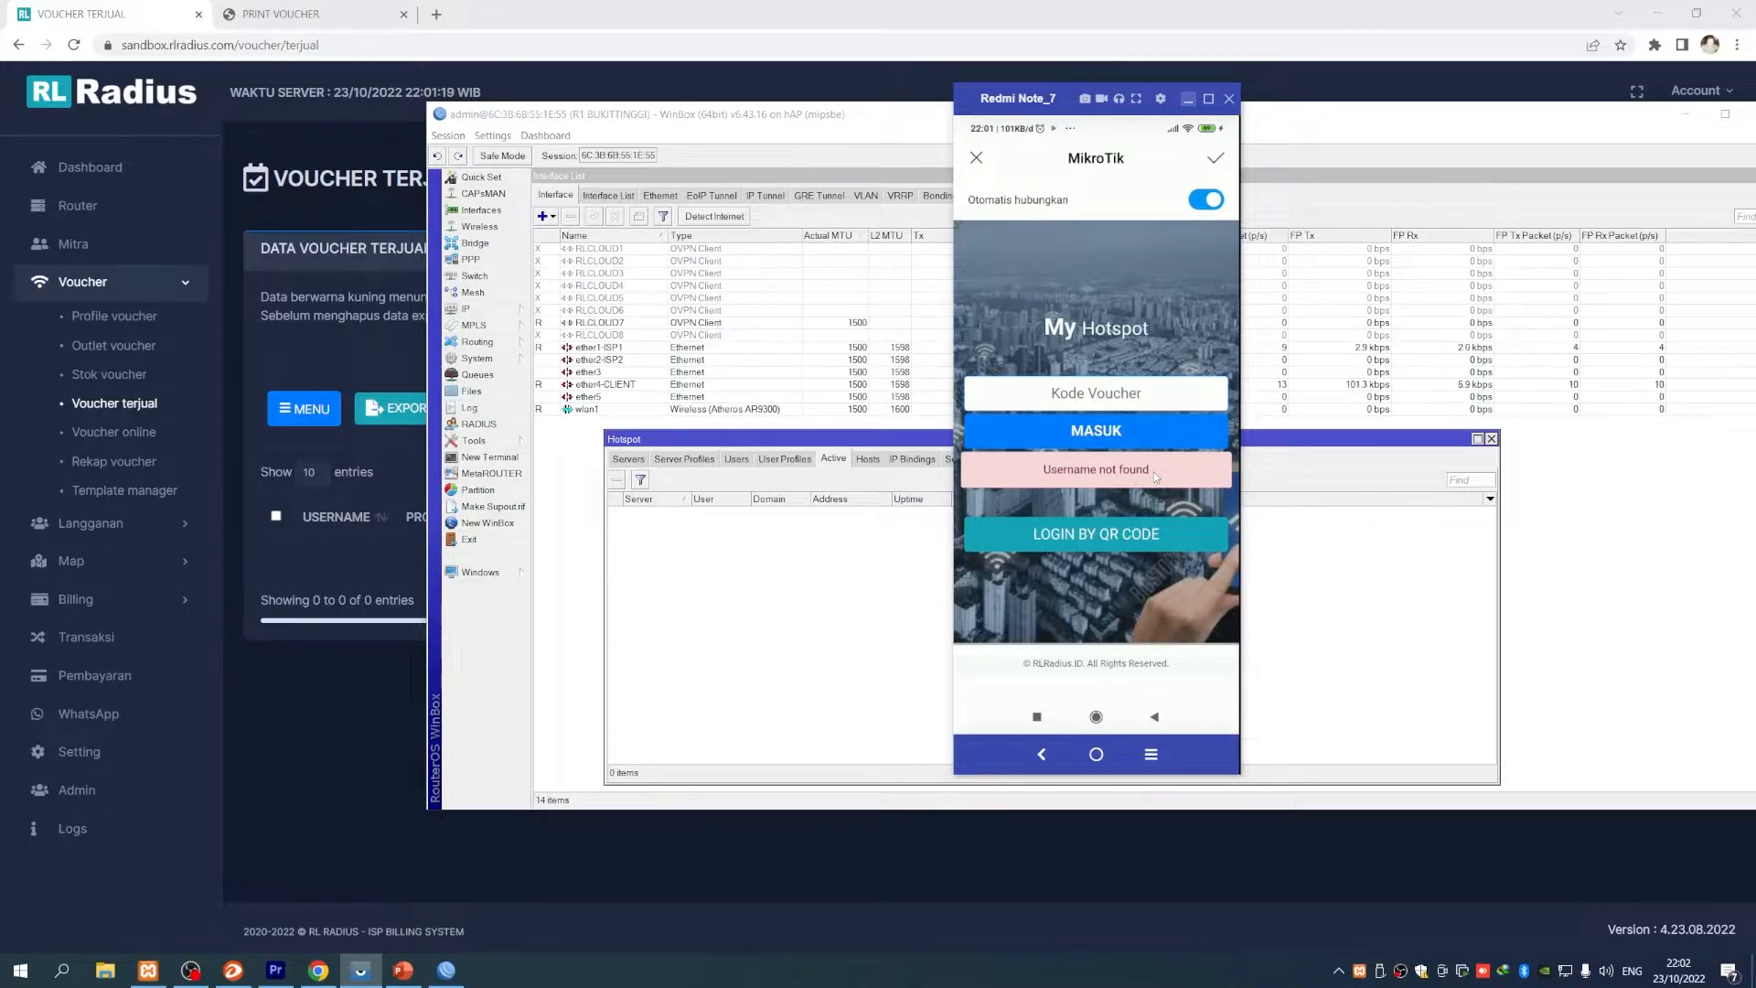
left_click(360, 332)
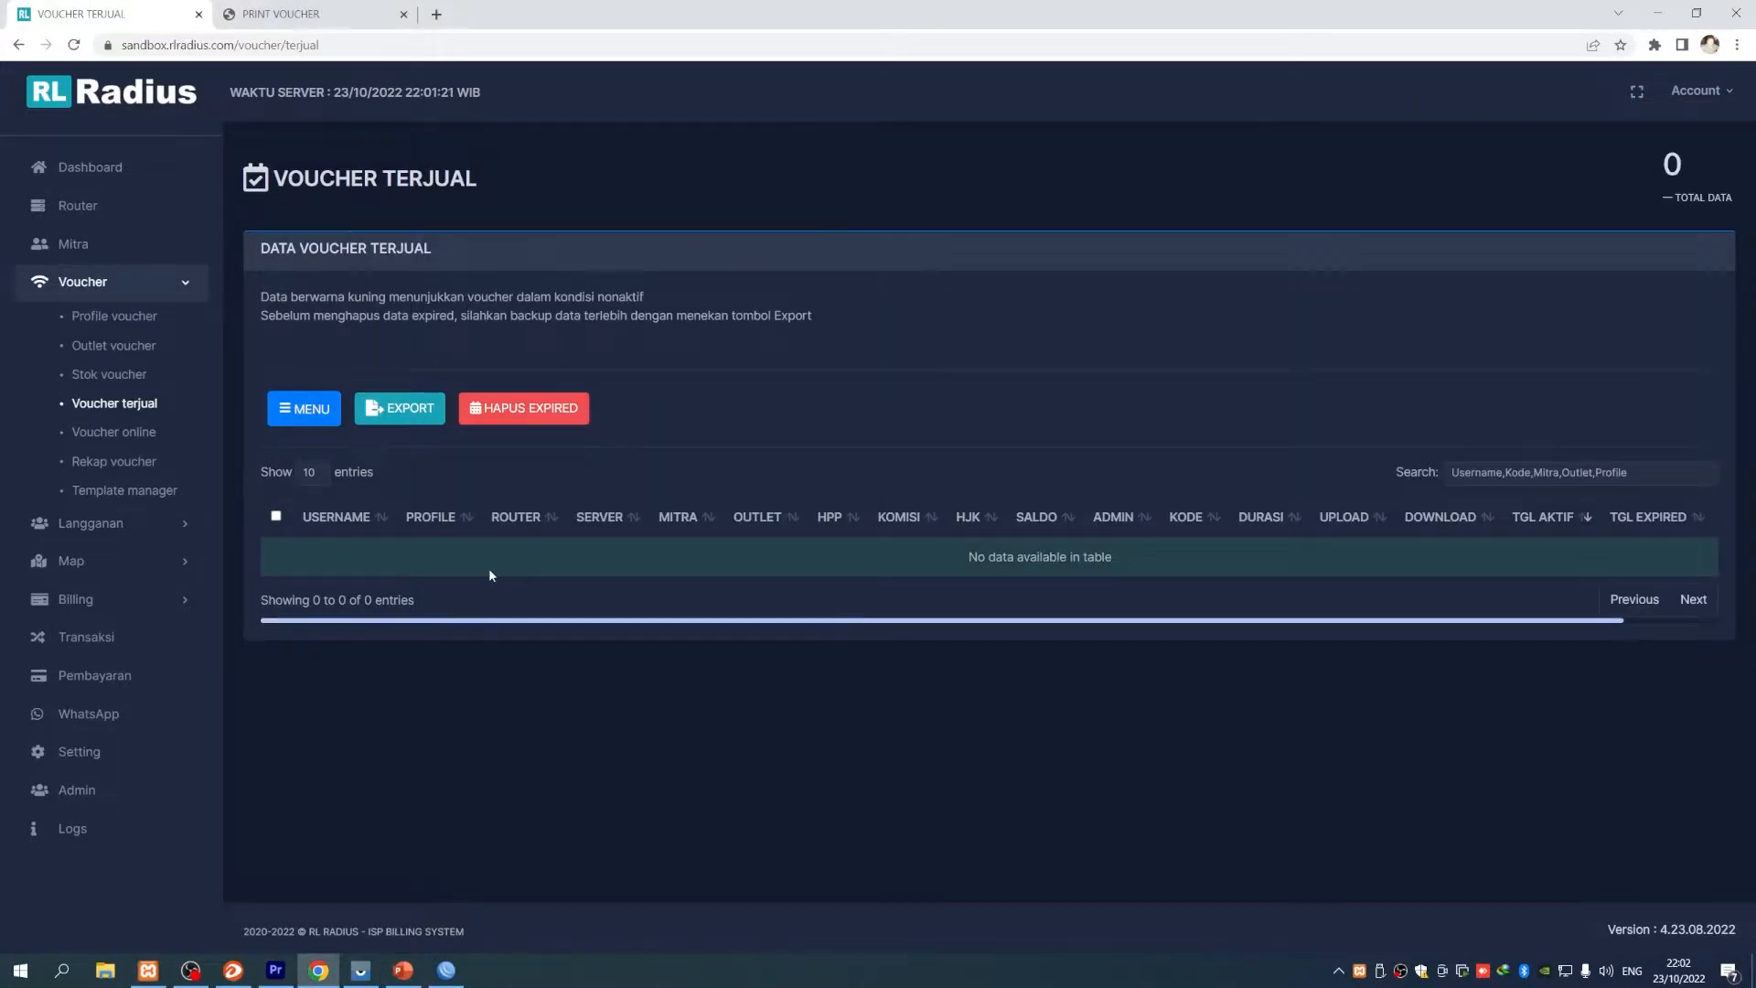
- Open the reseller's data from Mitra and highlight the 2.000 PENGEMBALIAN refund credit
left_click(103, 247)
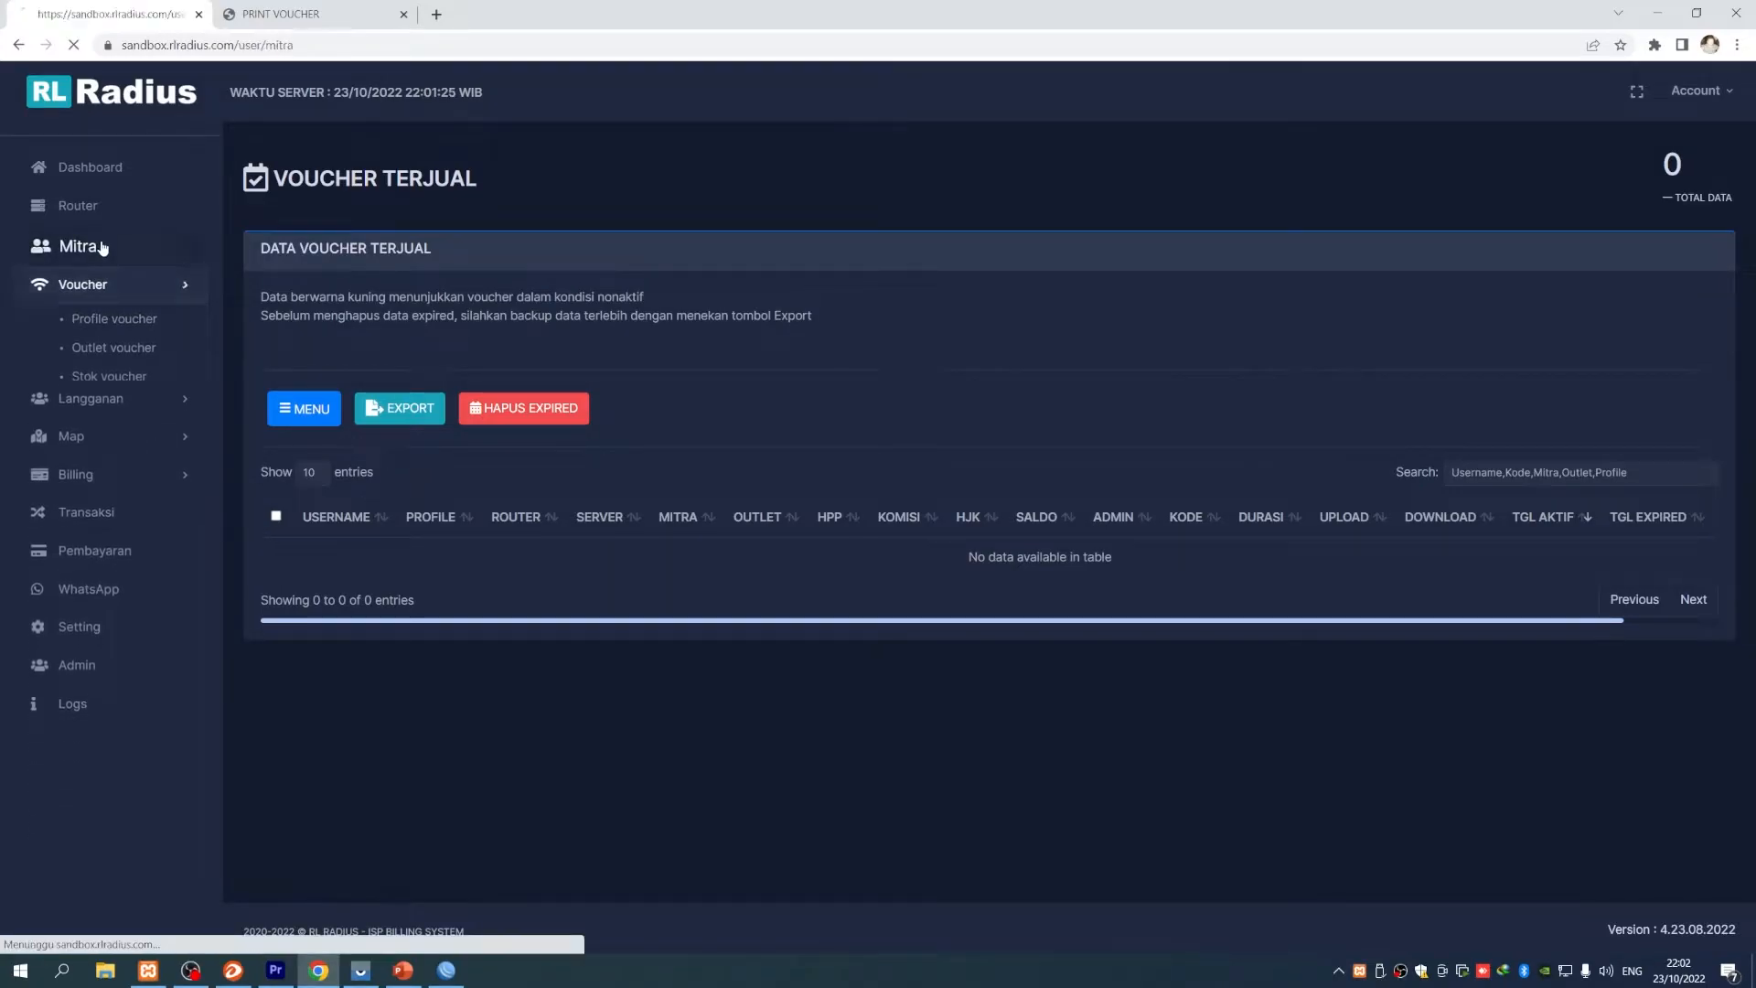
left_click(633, 559)
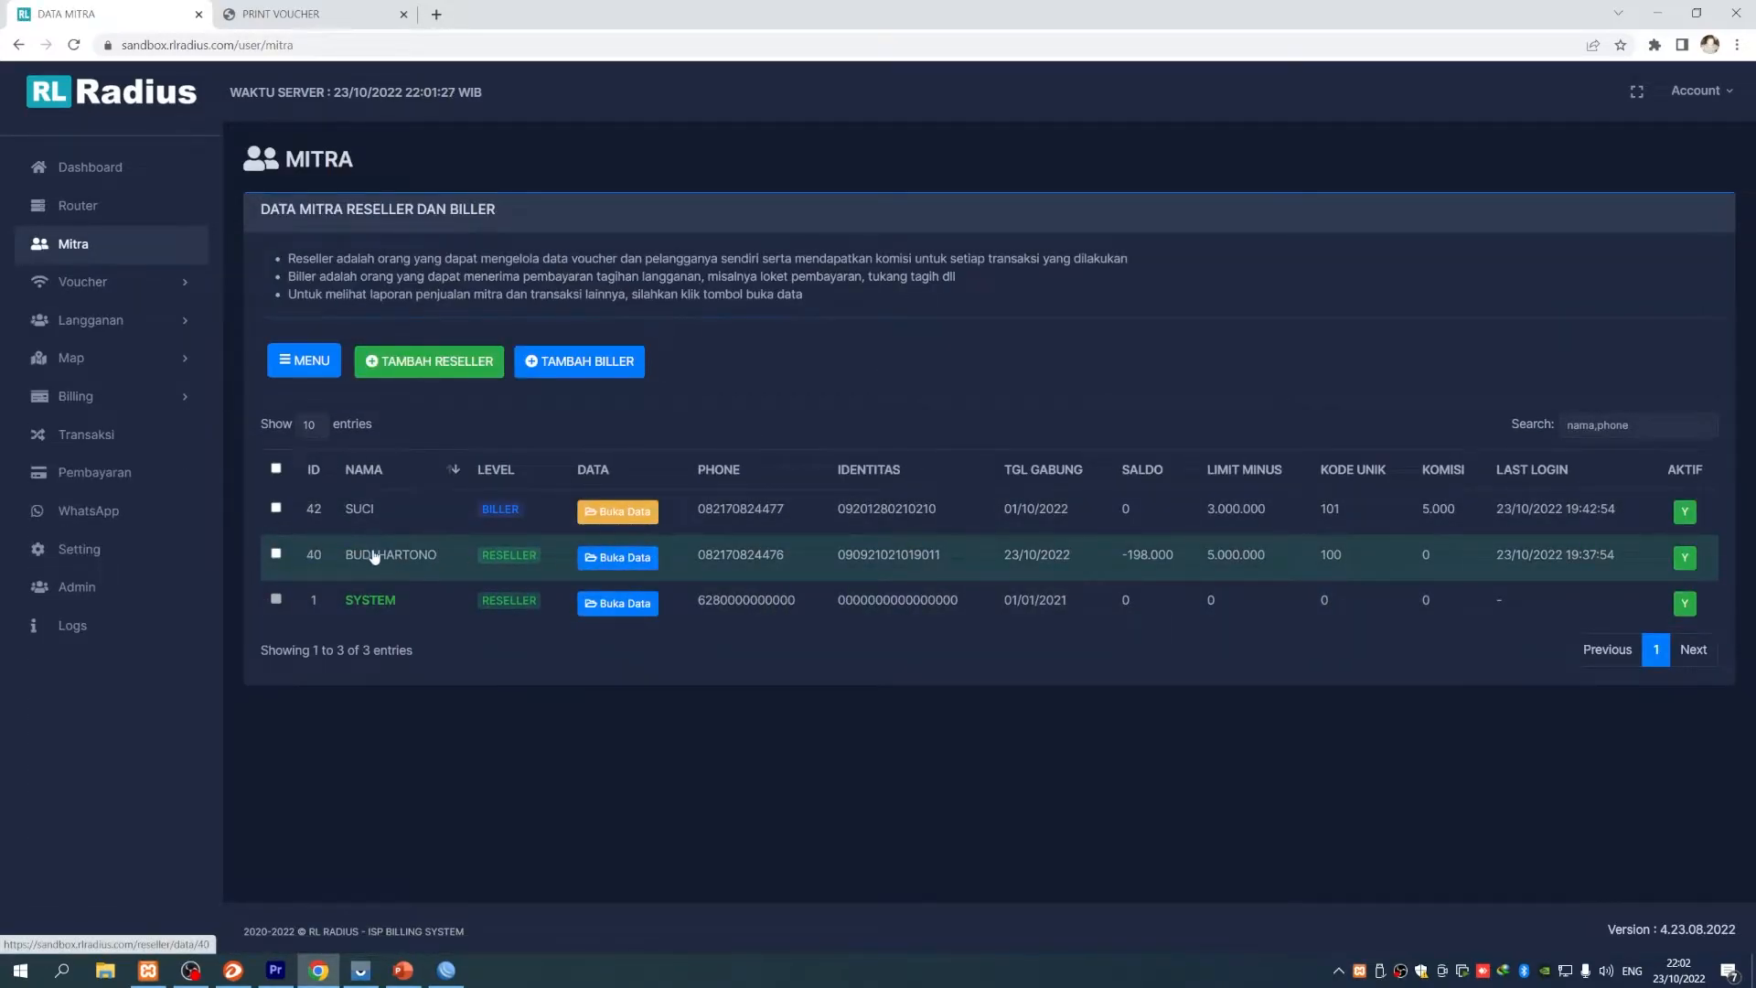
scroll(1028, 658, "down", 2)
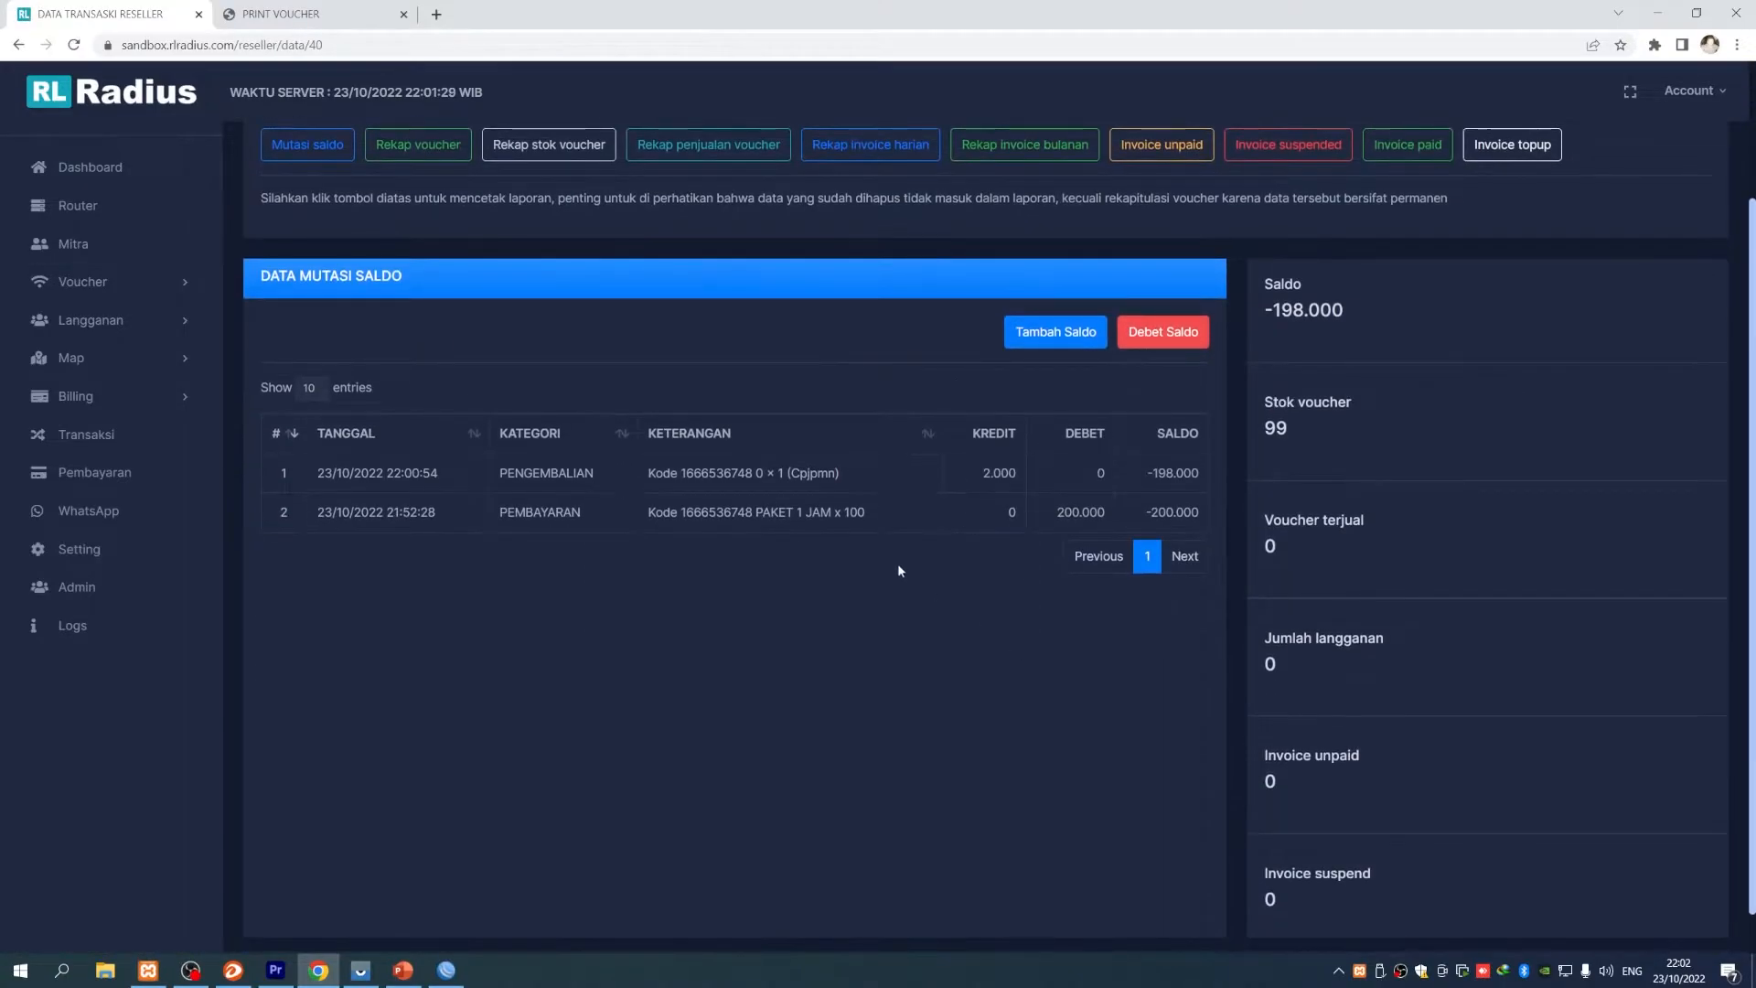
left_click_drag(362, 476, 455, 472)
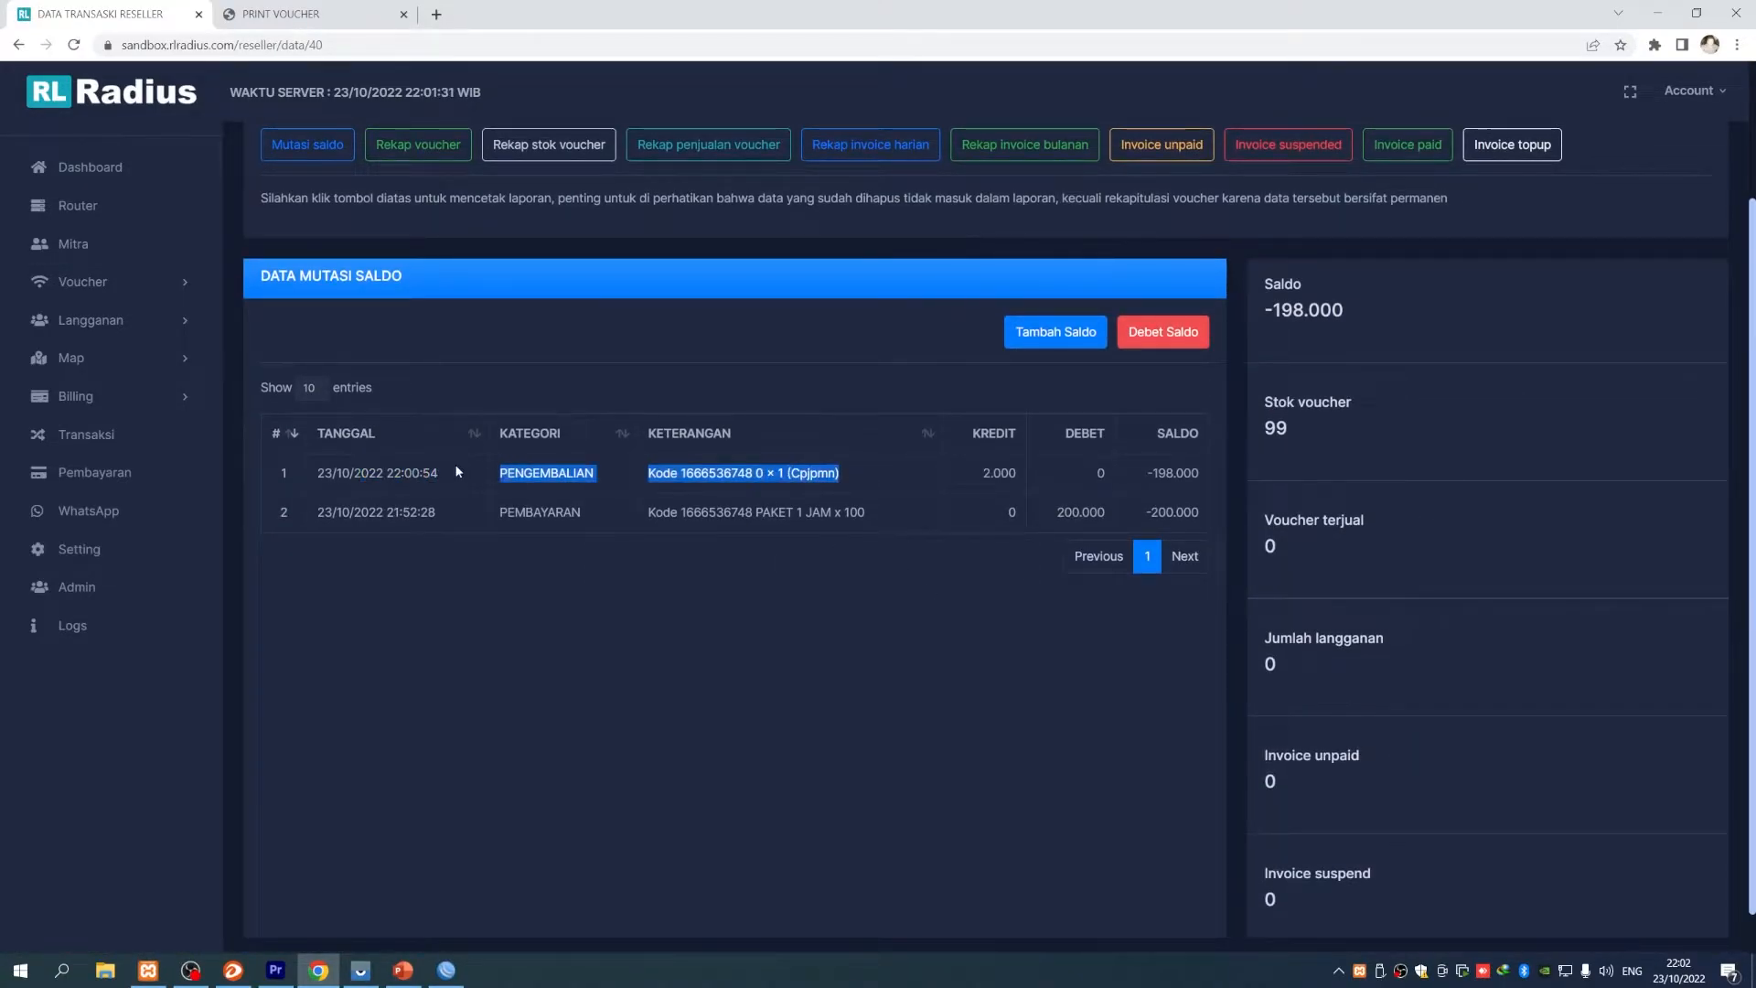
left_click(456, 472)
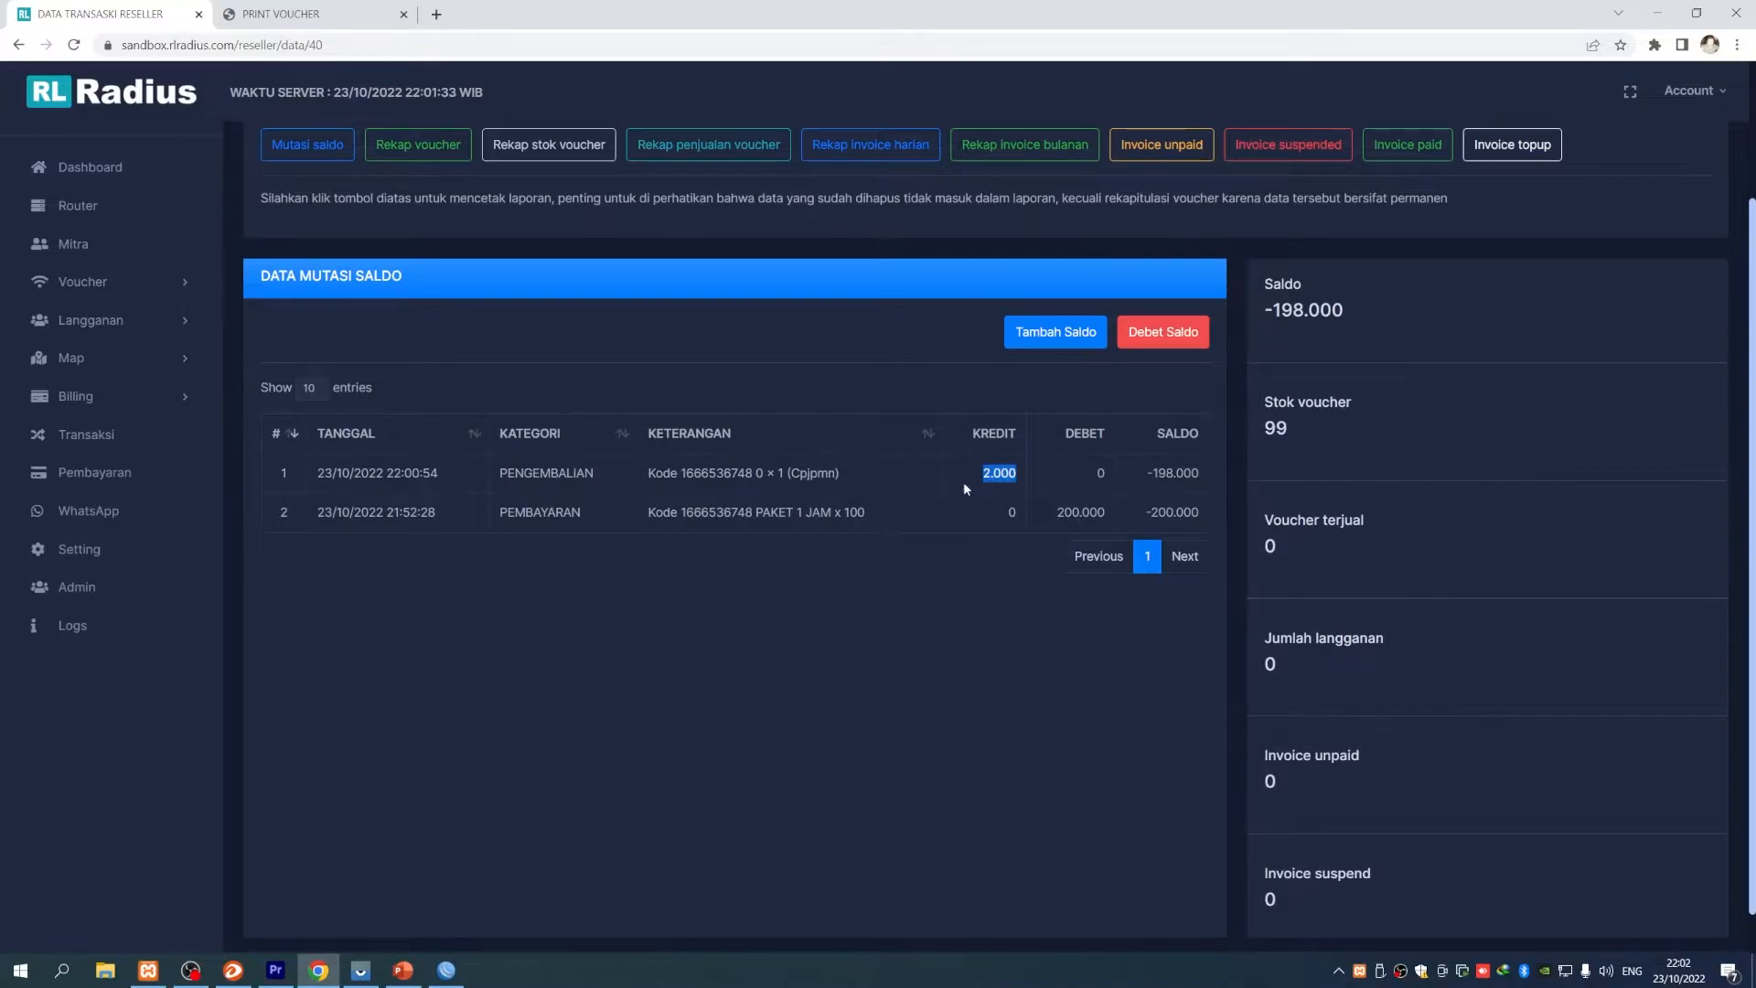
scroll(940, 622, "up", 2)
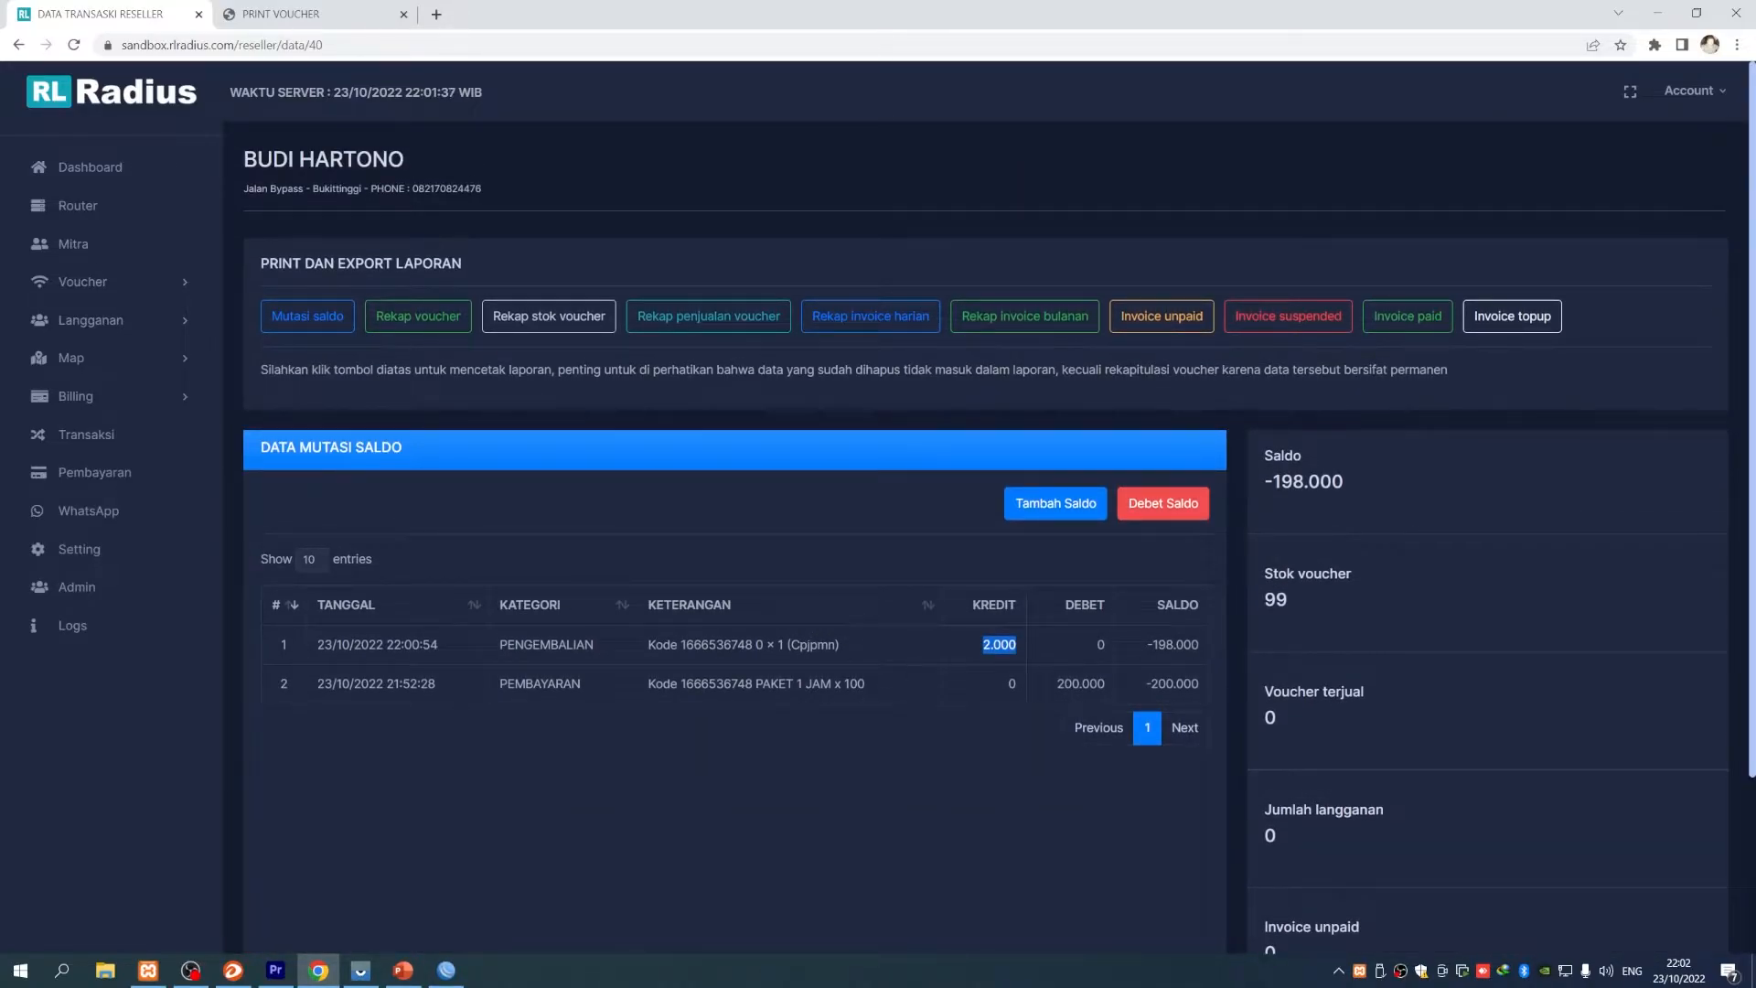
- Check the refund in Transaksi, then open Stok voucher listing 99 vouchers
left_click(86, 434)
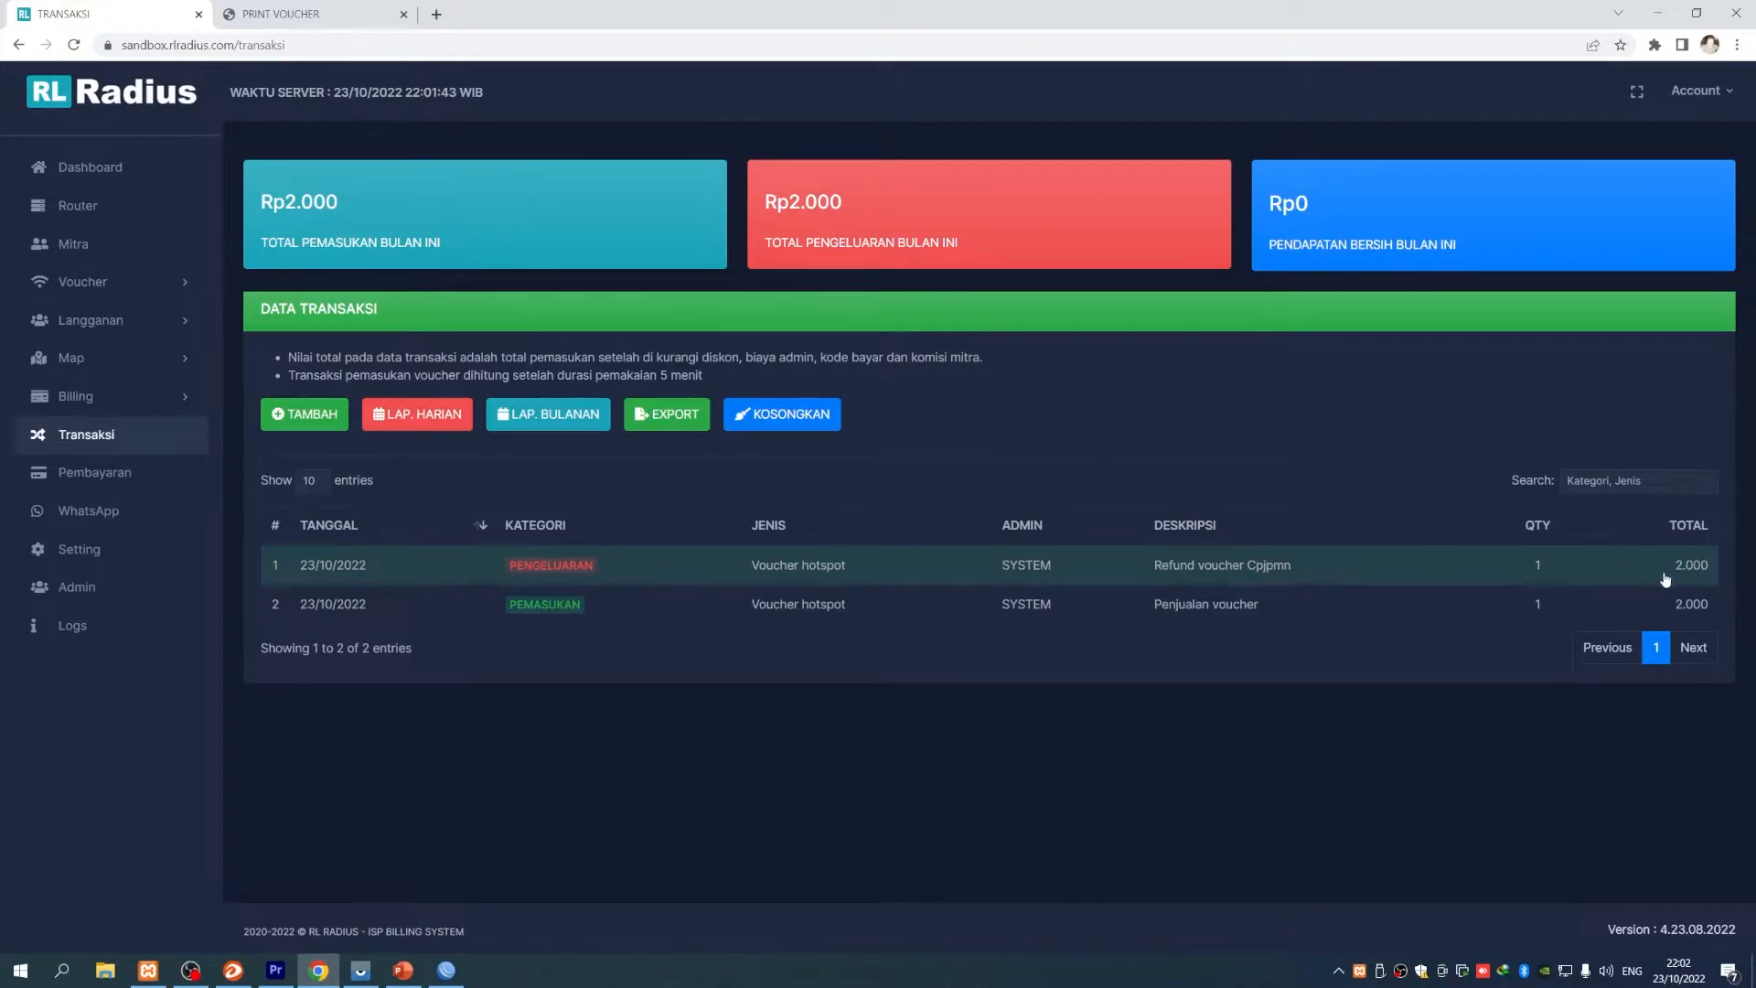
left_click(87, 282)
left_click(109, 377)
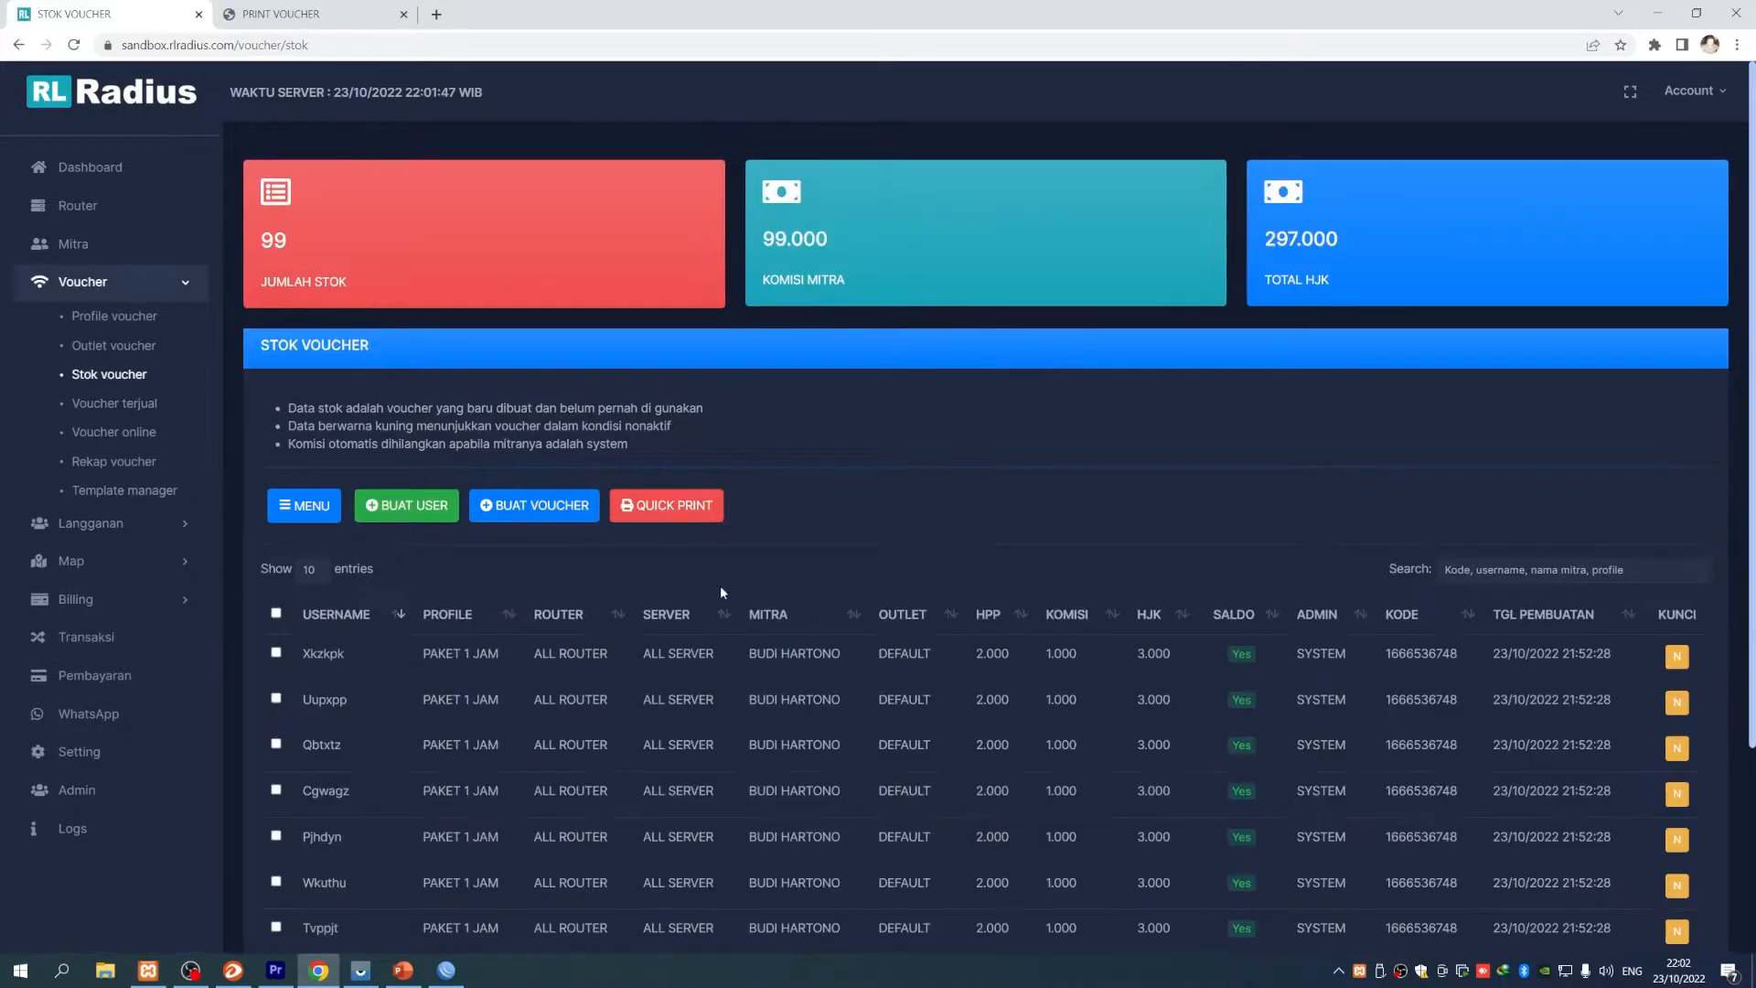
scroll(702, 651, "down", 3)
scroll(705, 651, "up", 3)
scroll(705, 651, "down", 4)
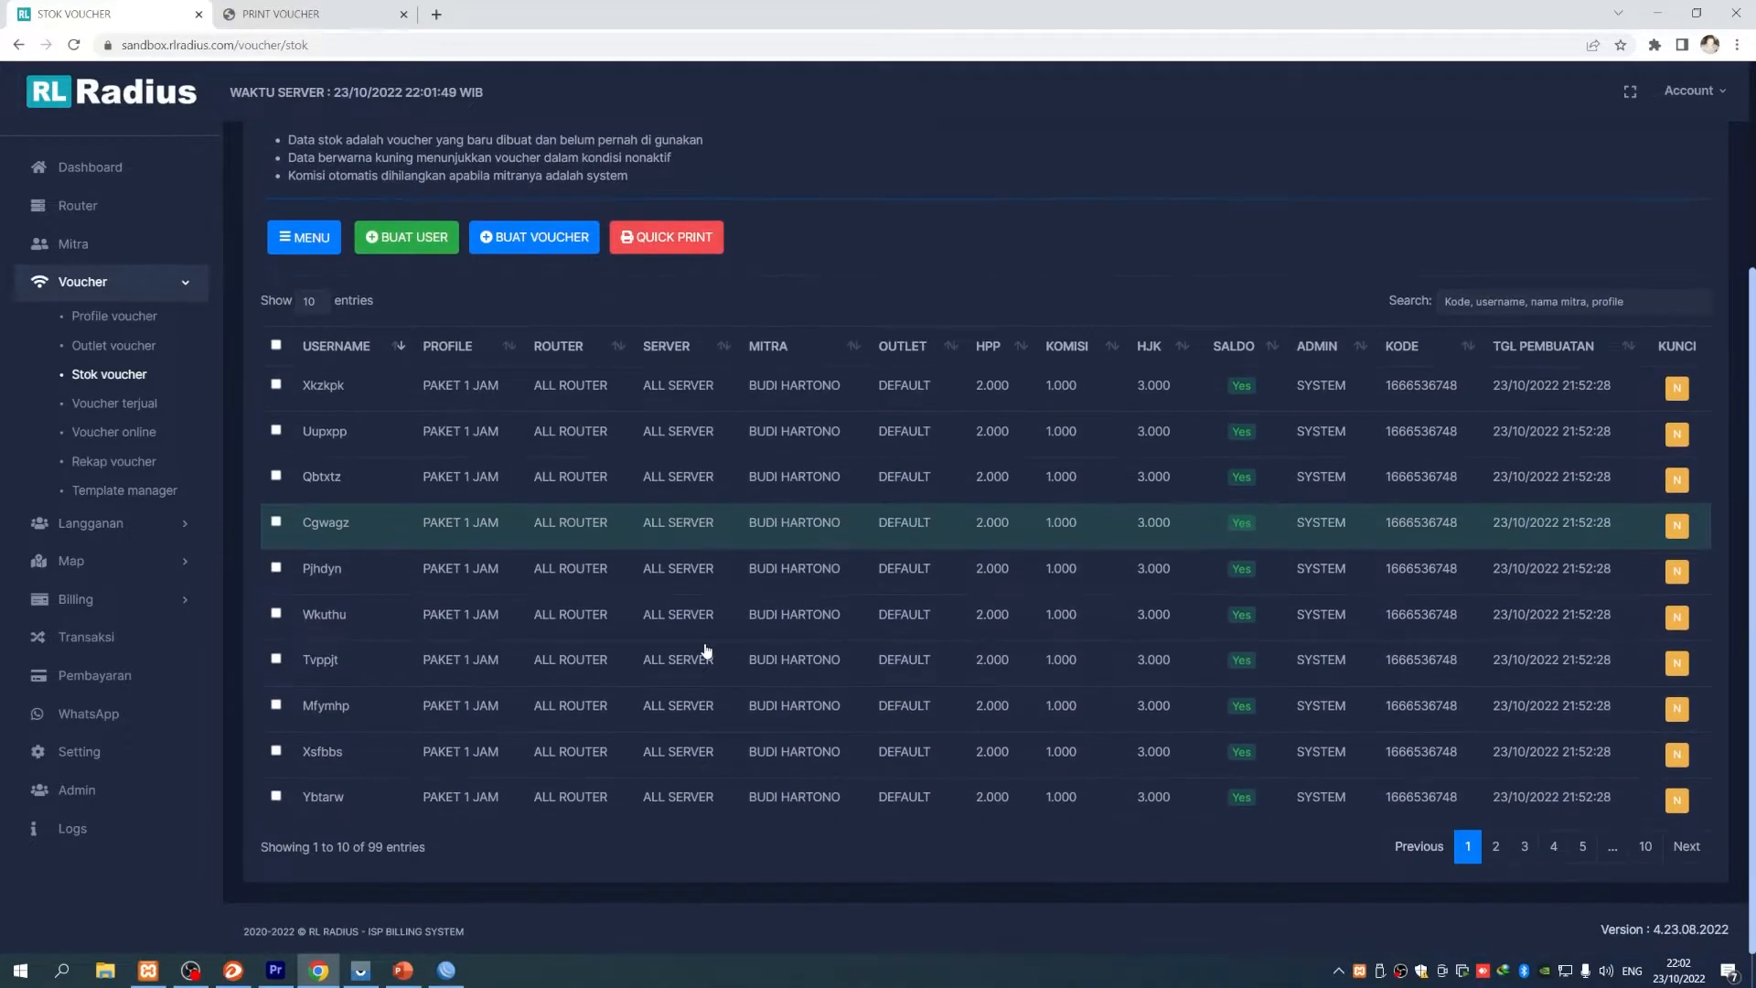
scroll(697, 546, "up", 3)
scroll(874, 469, "up", 1)
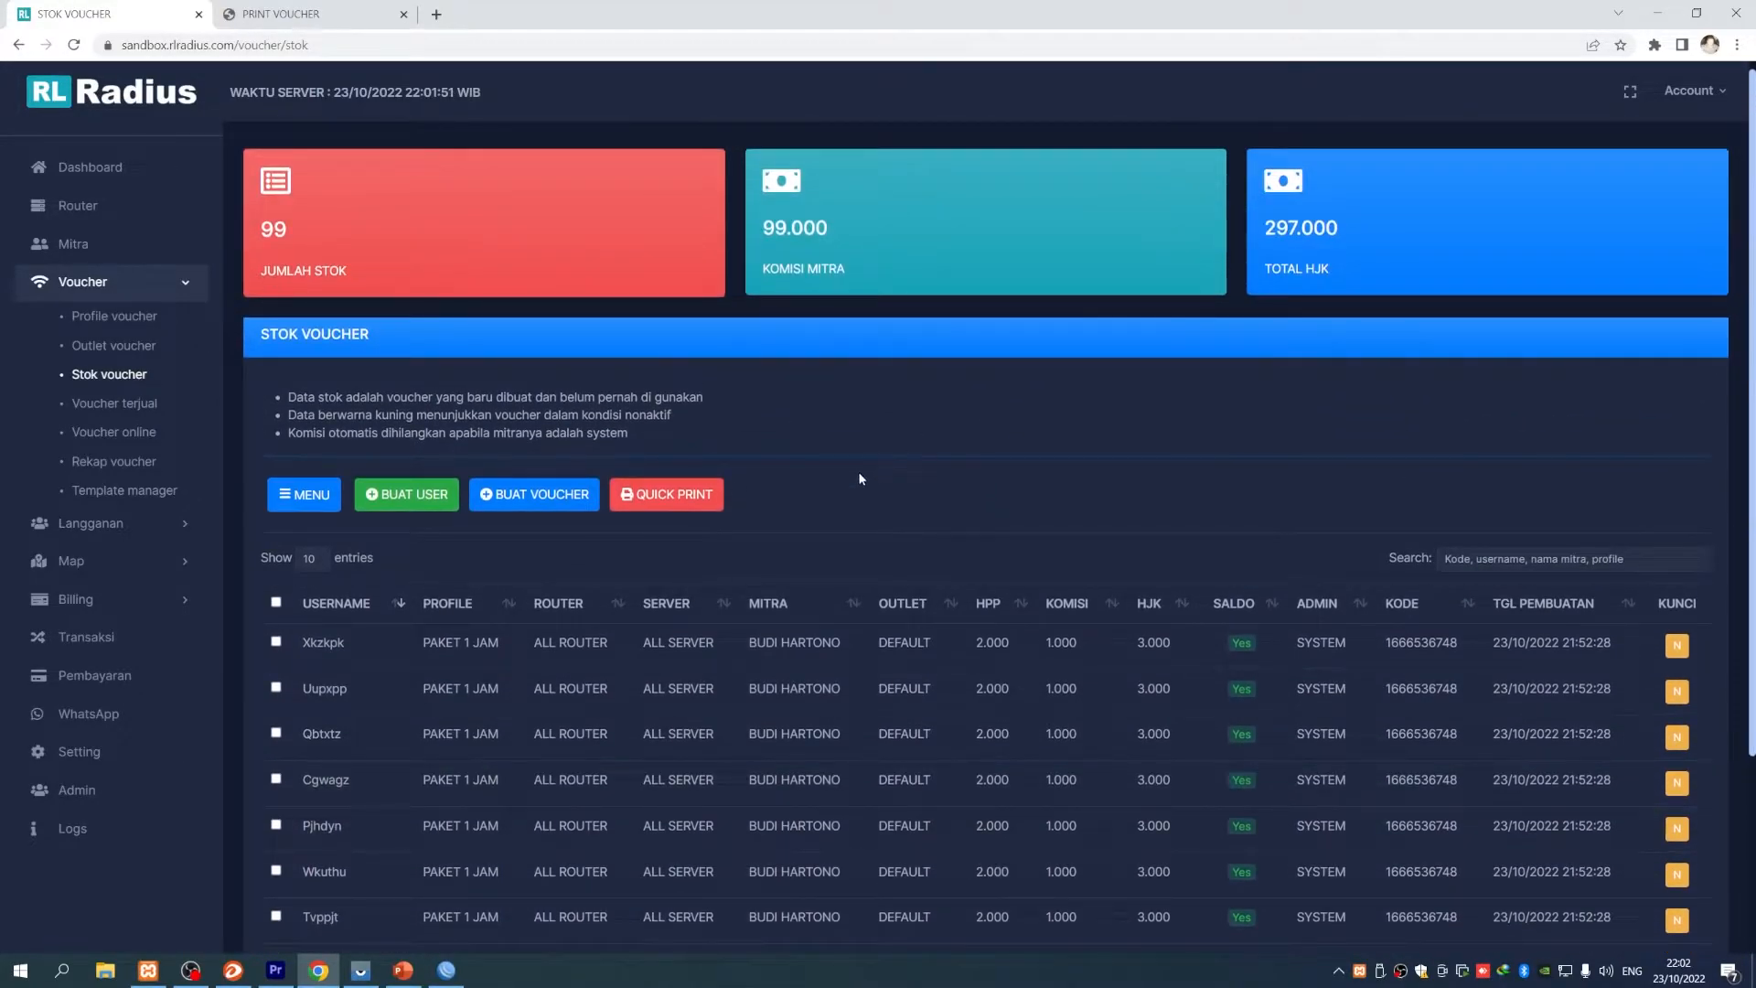
scroll(1052, 557, "down", 2)
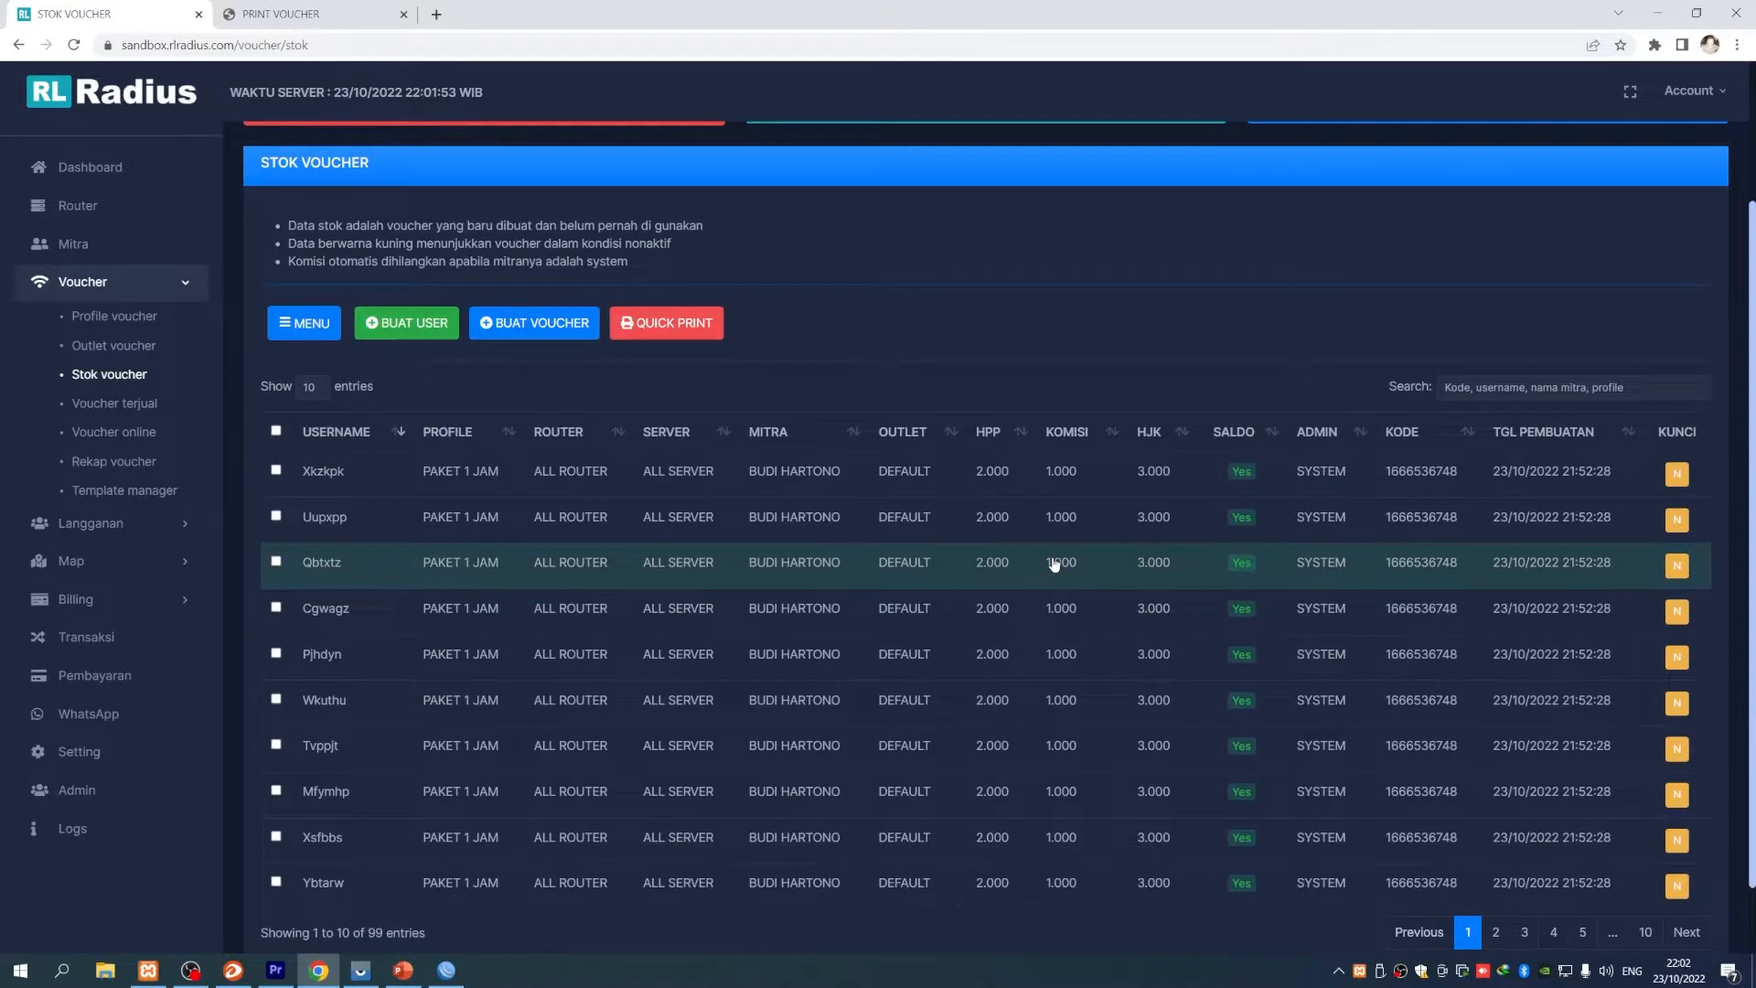
left_click(667, 475)
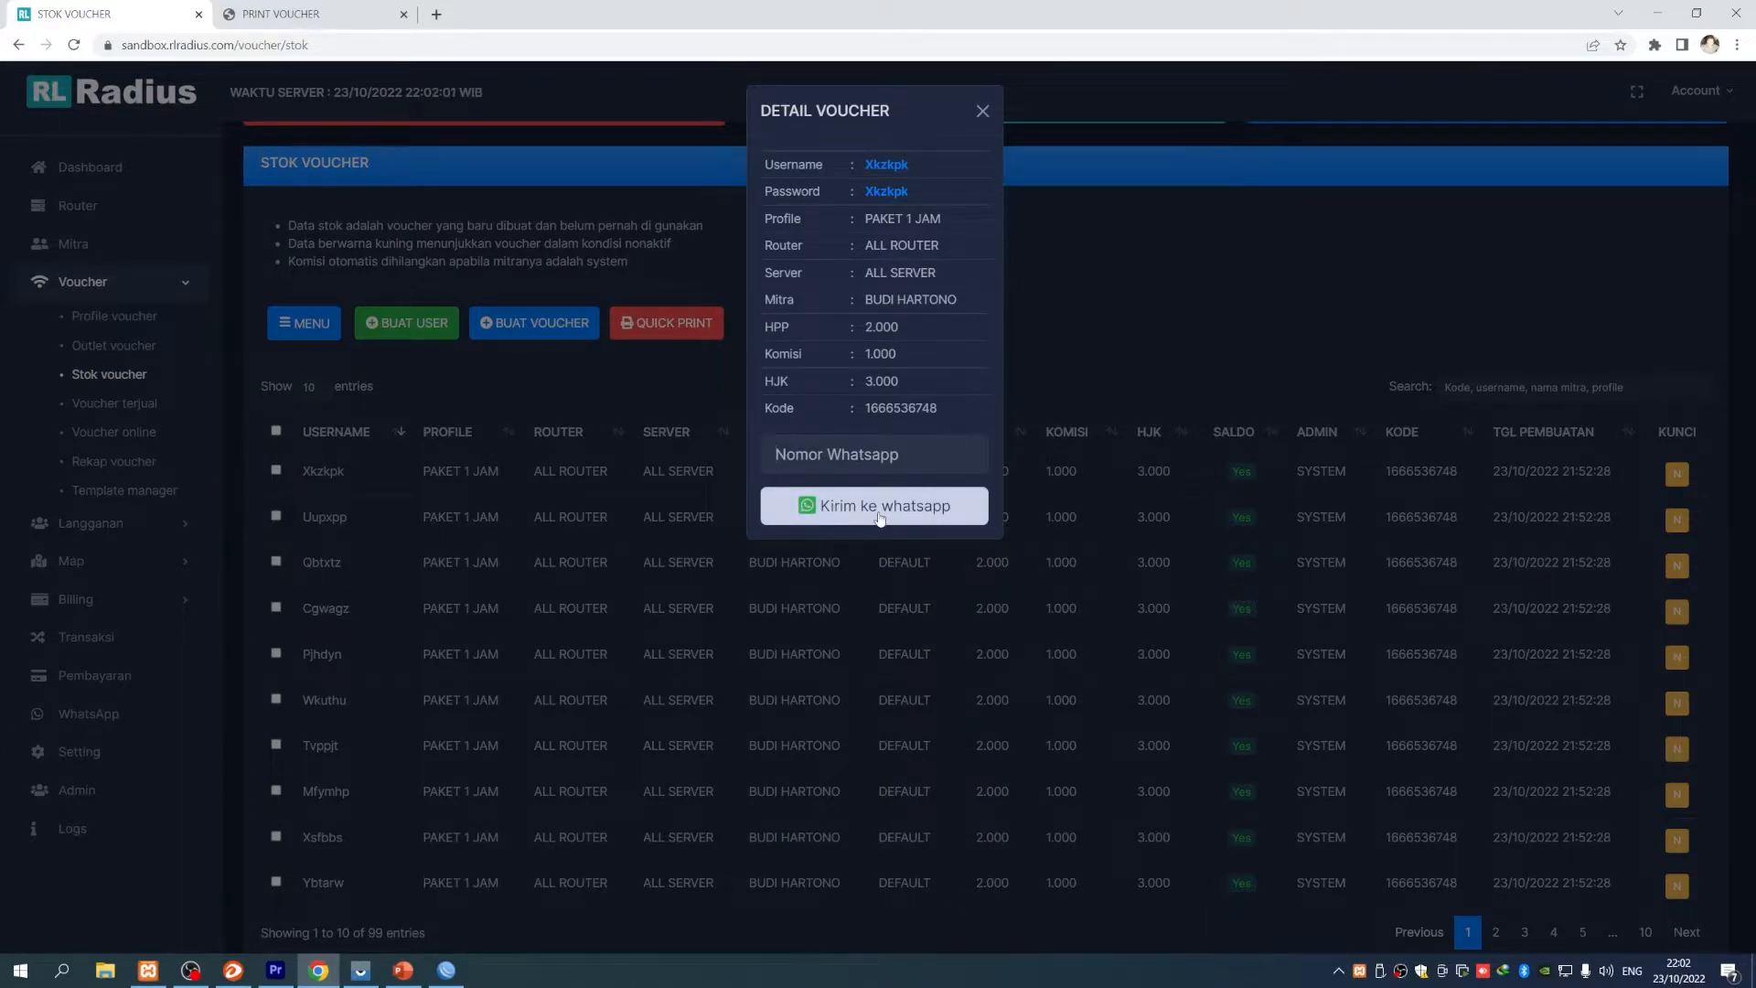
left_click(981, 112)
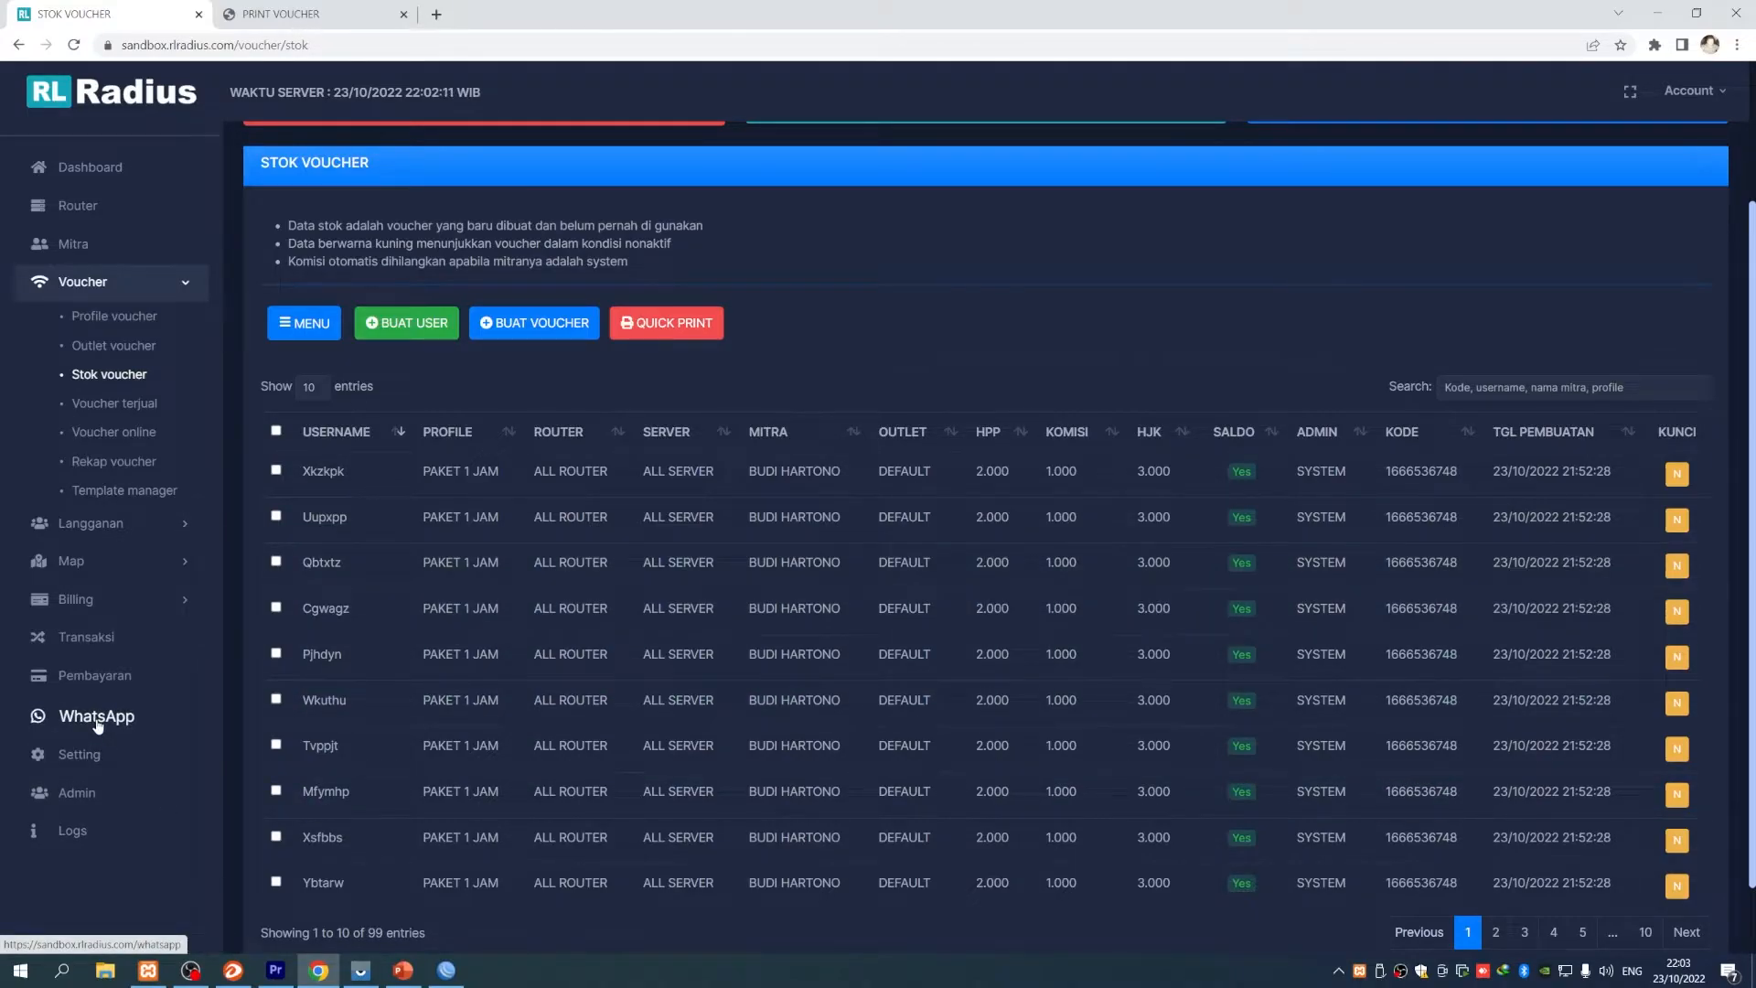
scroll(922, 789, "up", 2)
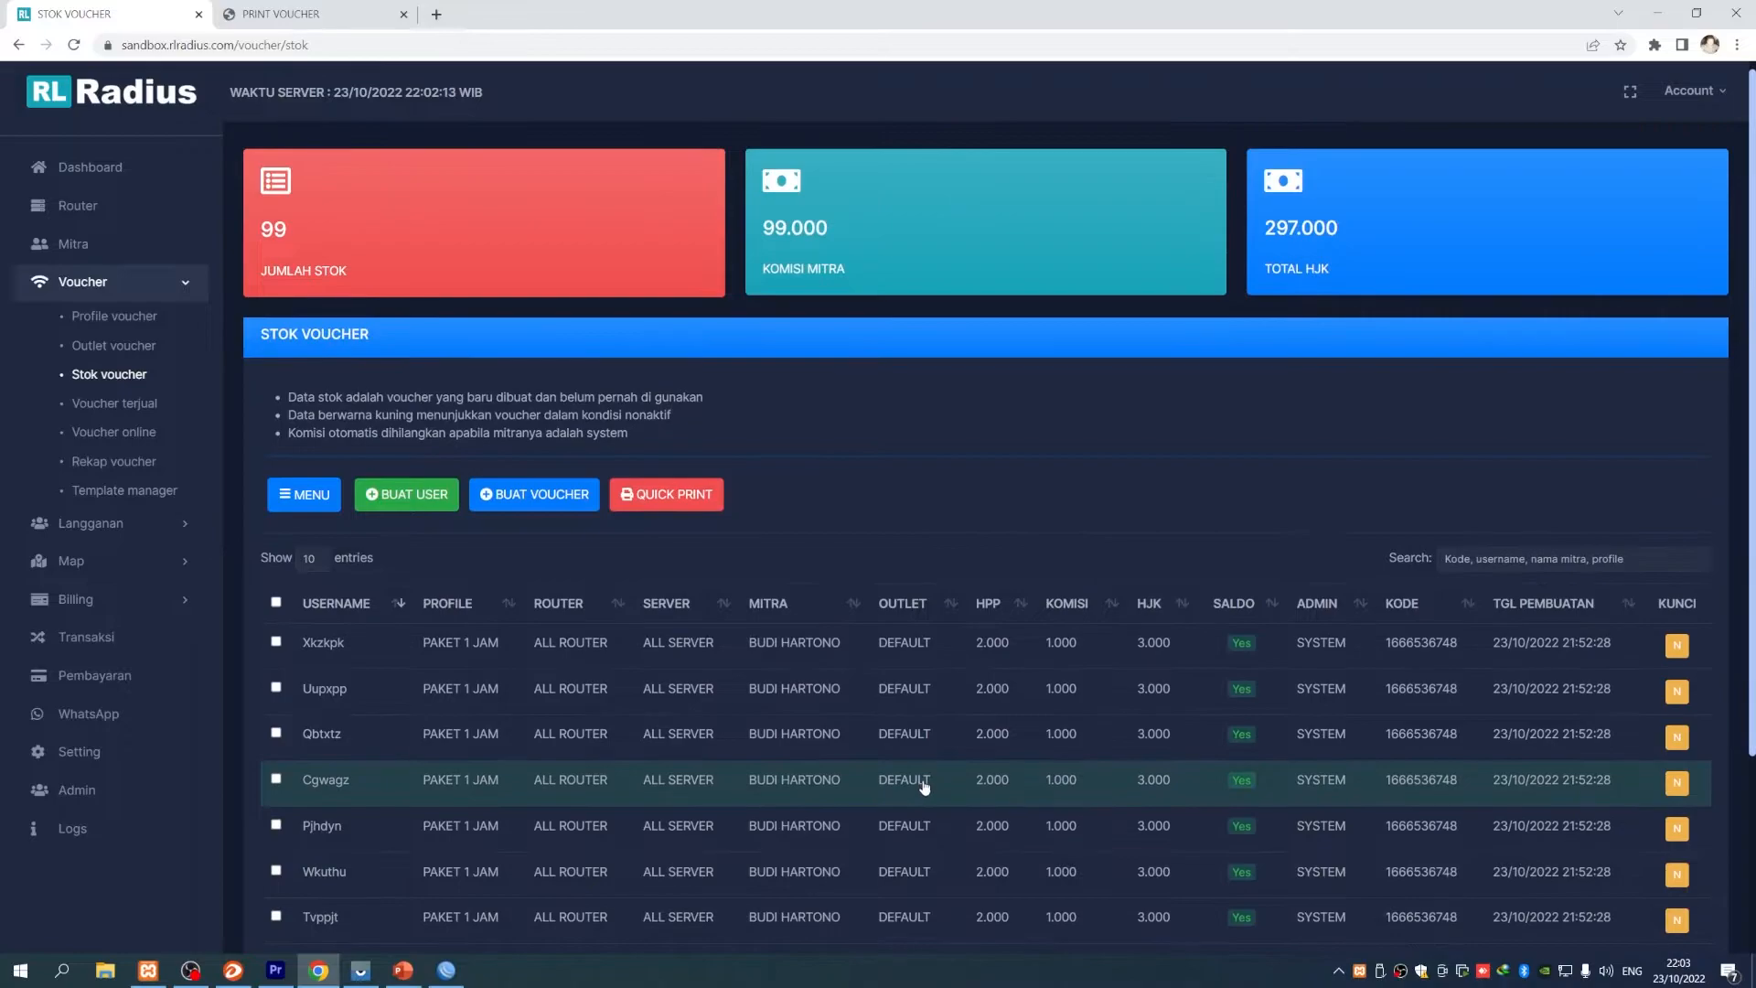
scroll(915, 787, "down", 1)
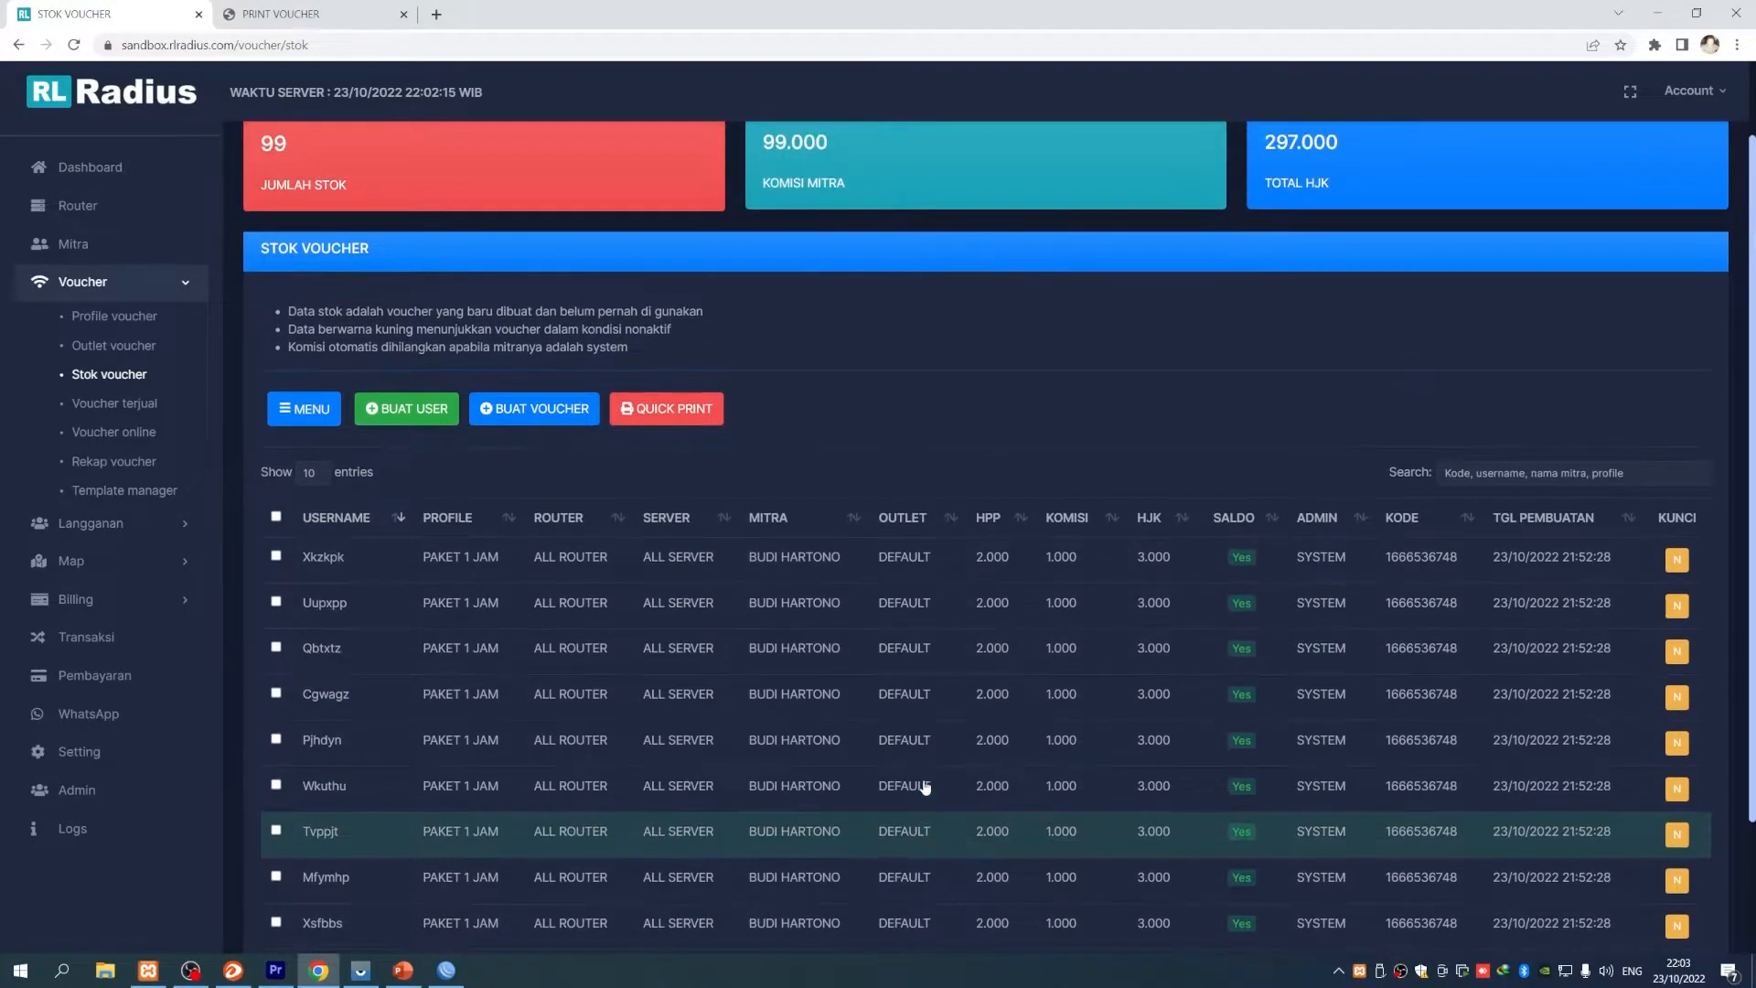
left_click(81, 375)
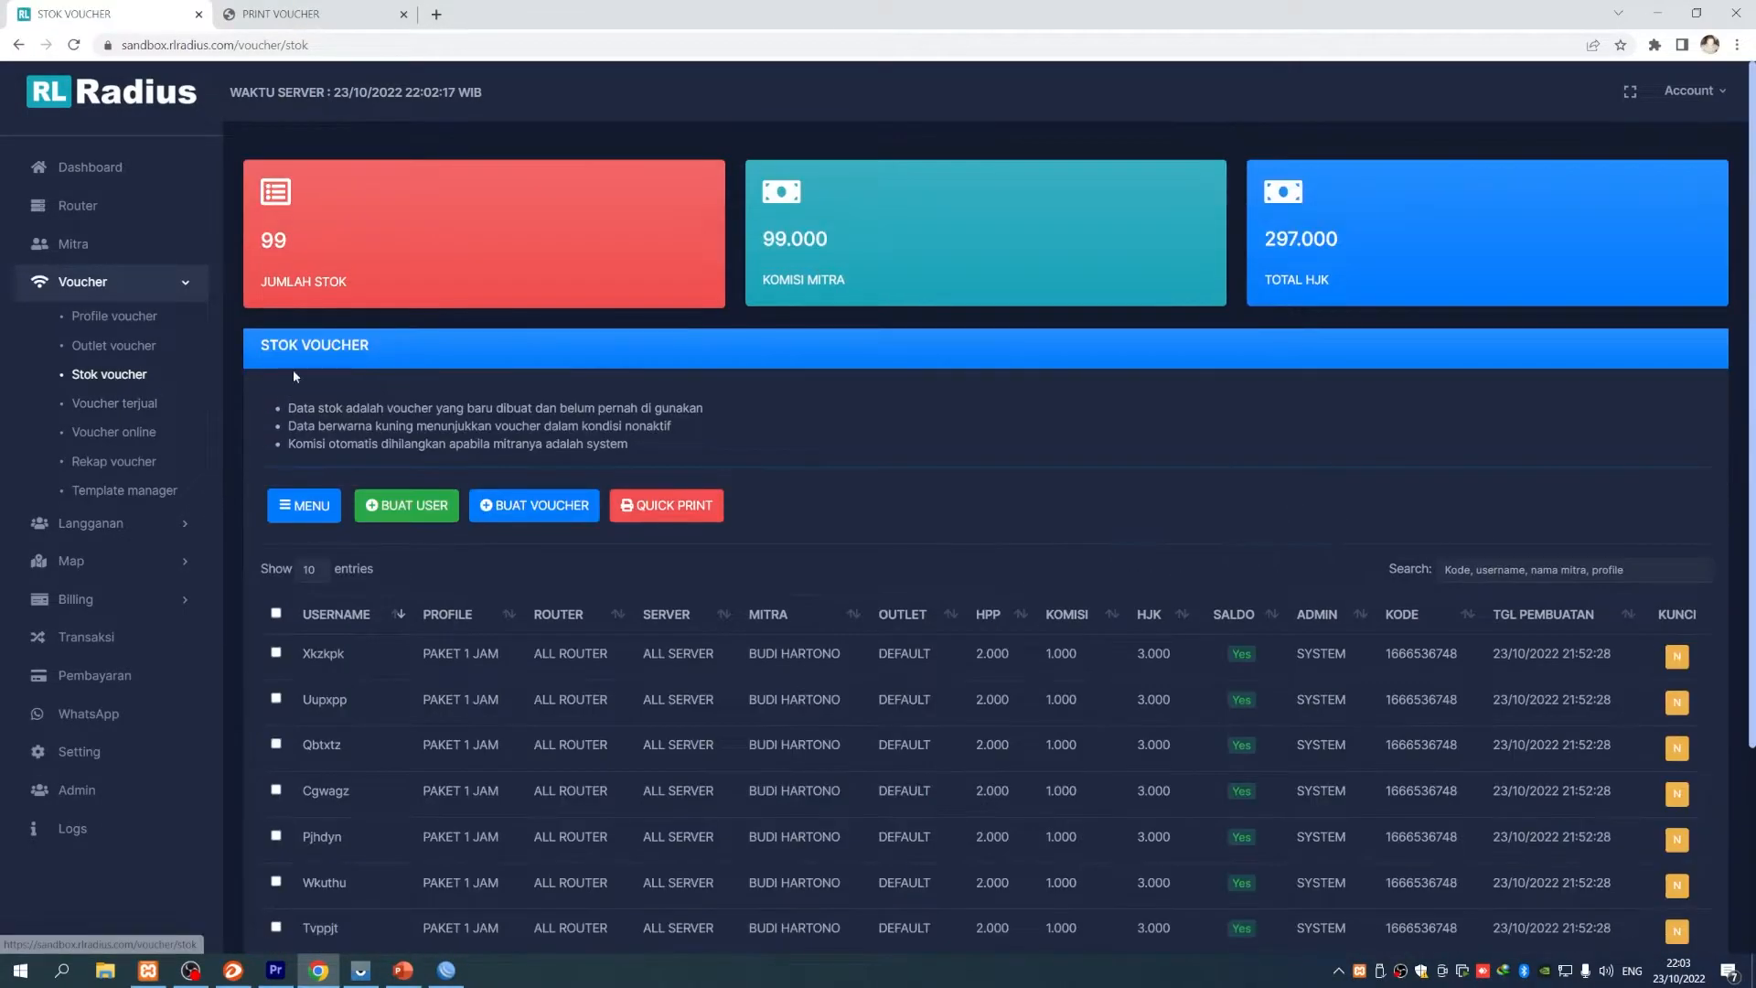
scroll(561, 717, "down", 2)
scroll(540, 721, "up", 2)
scroll(549, 695, "down", 2)
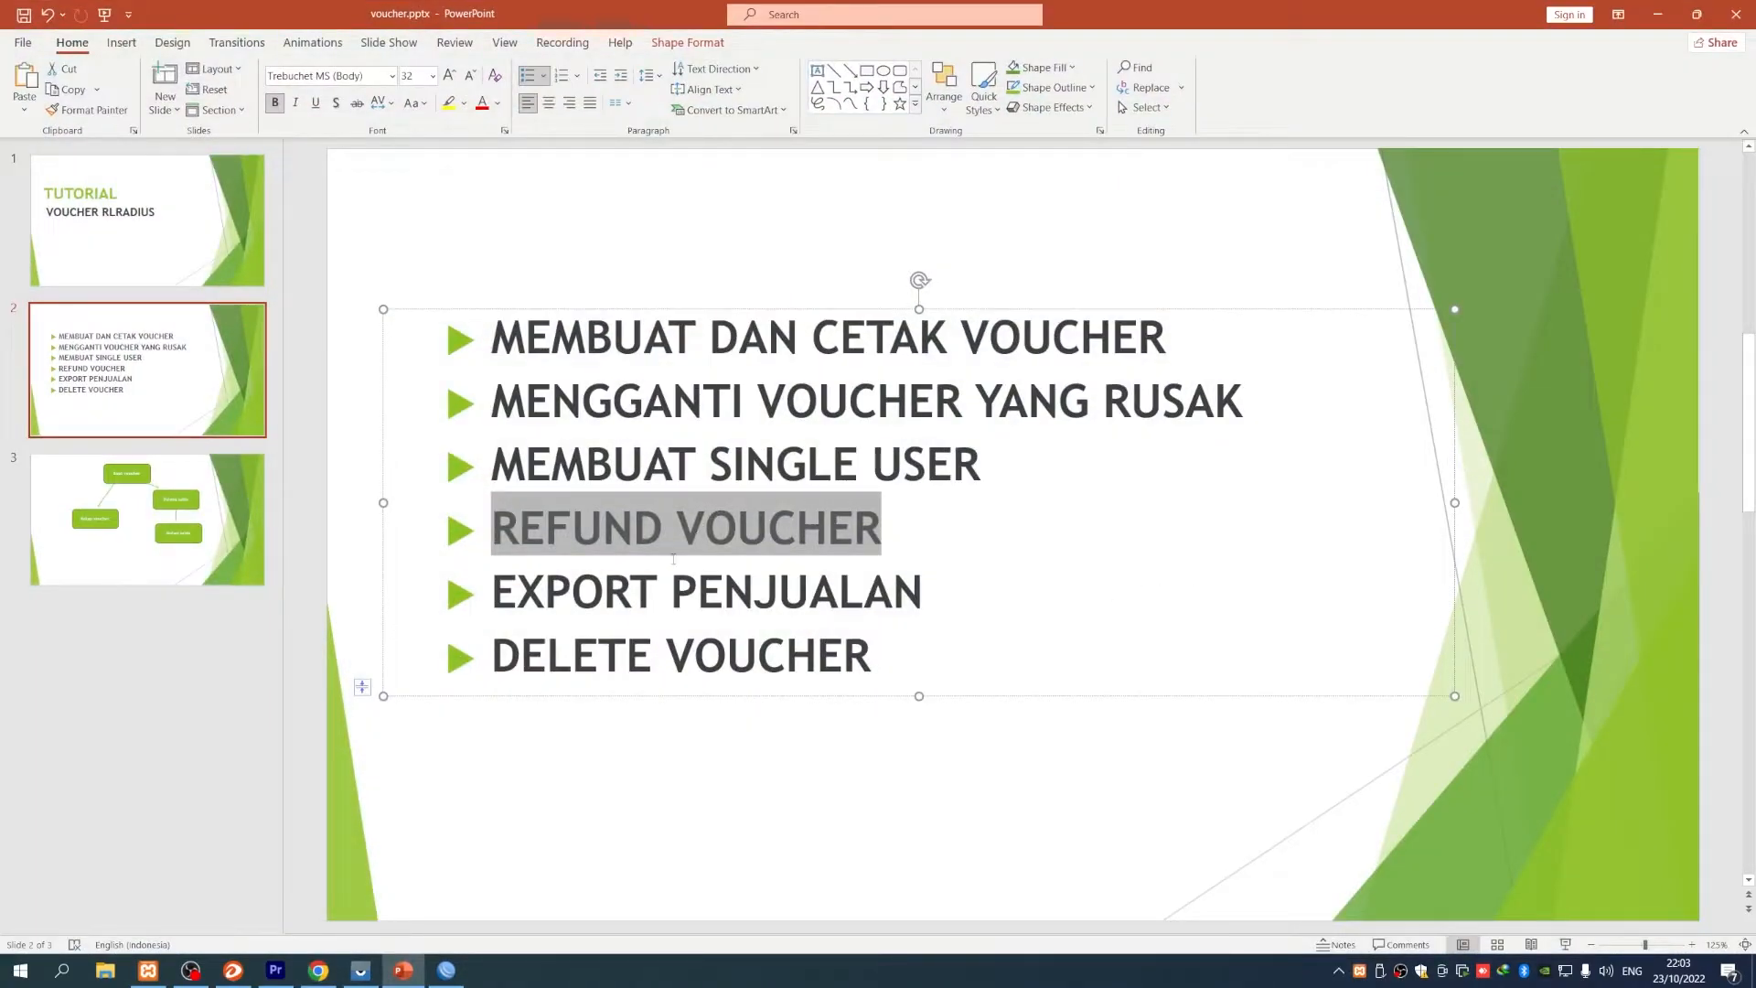
- Highlight the MEMBUAT SINGLE USER agenda item on the slide, then return to RL Radius
left_click(597, 463)
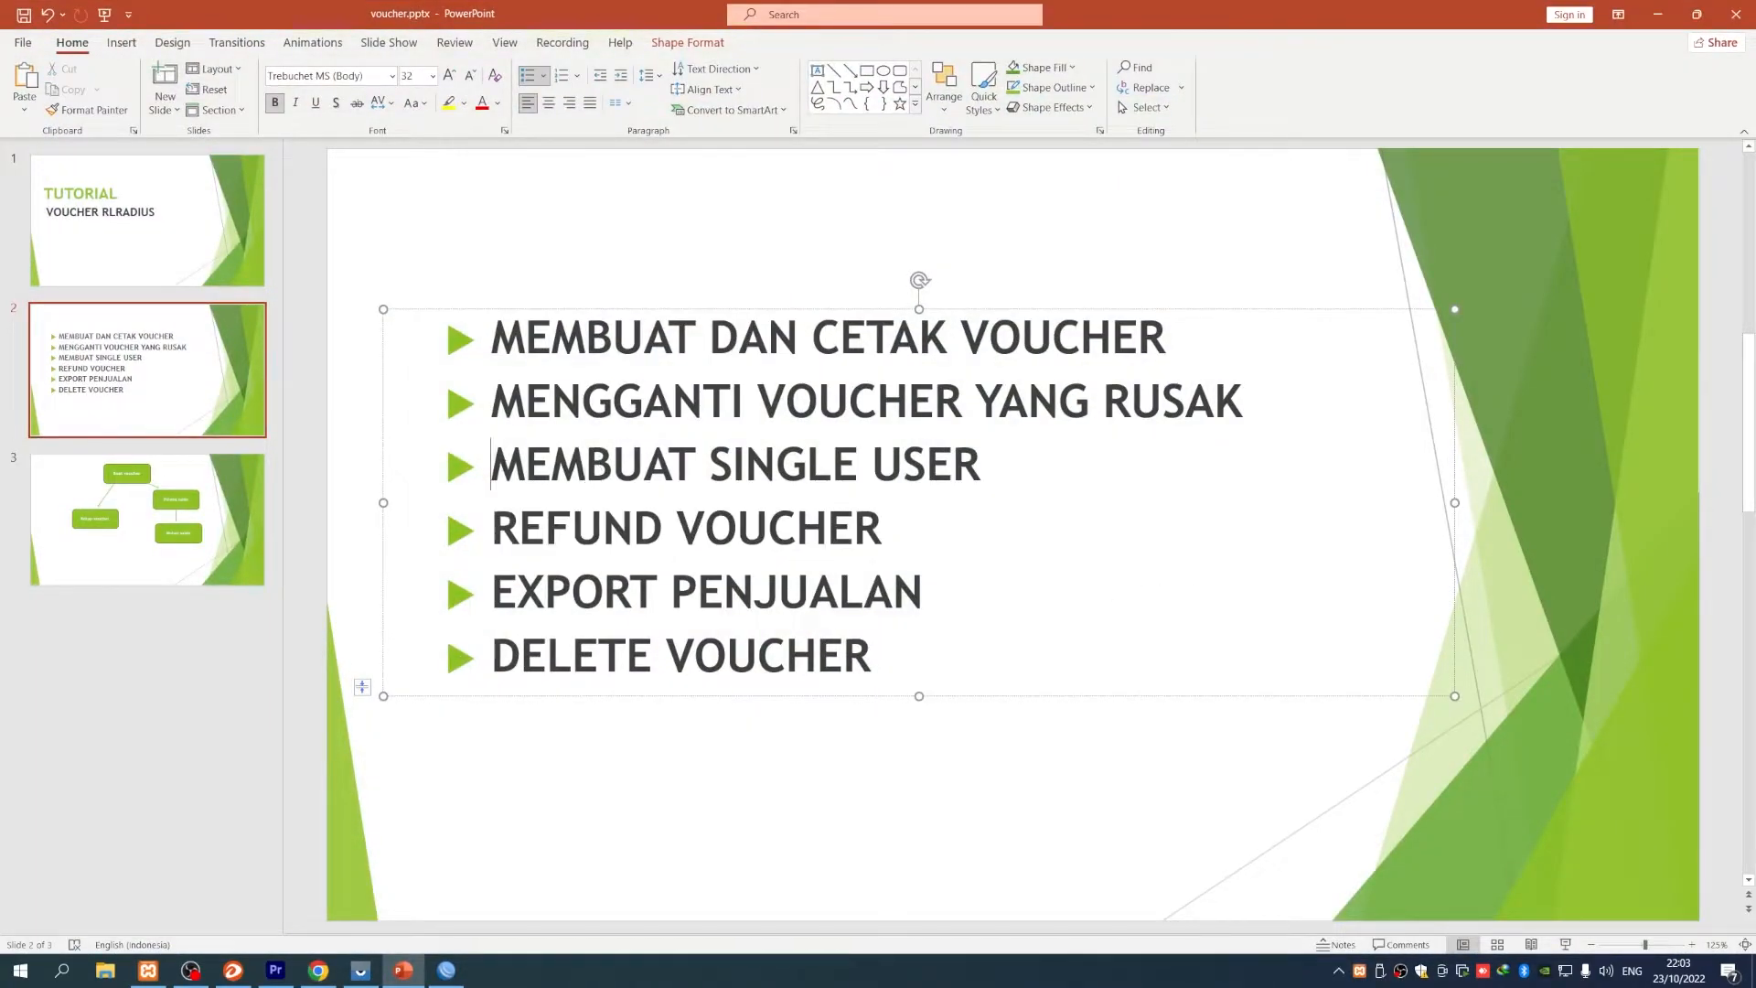
left_click_drag(491, 463, 981, 463)
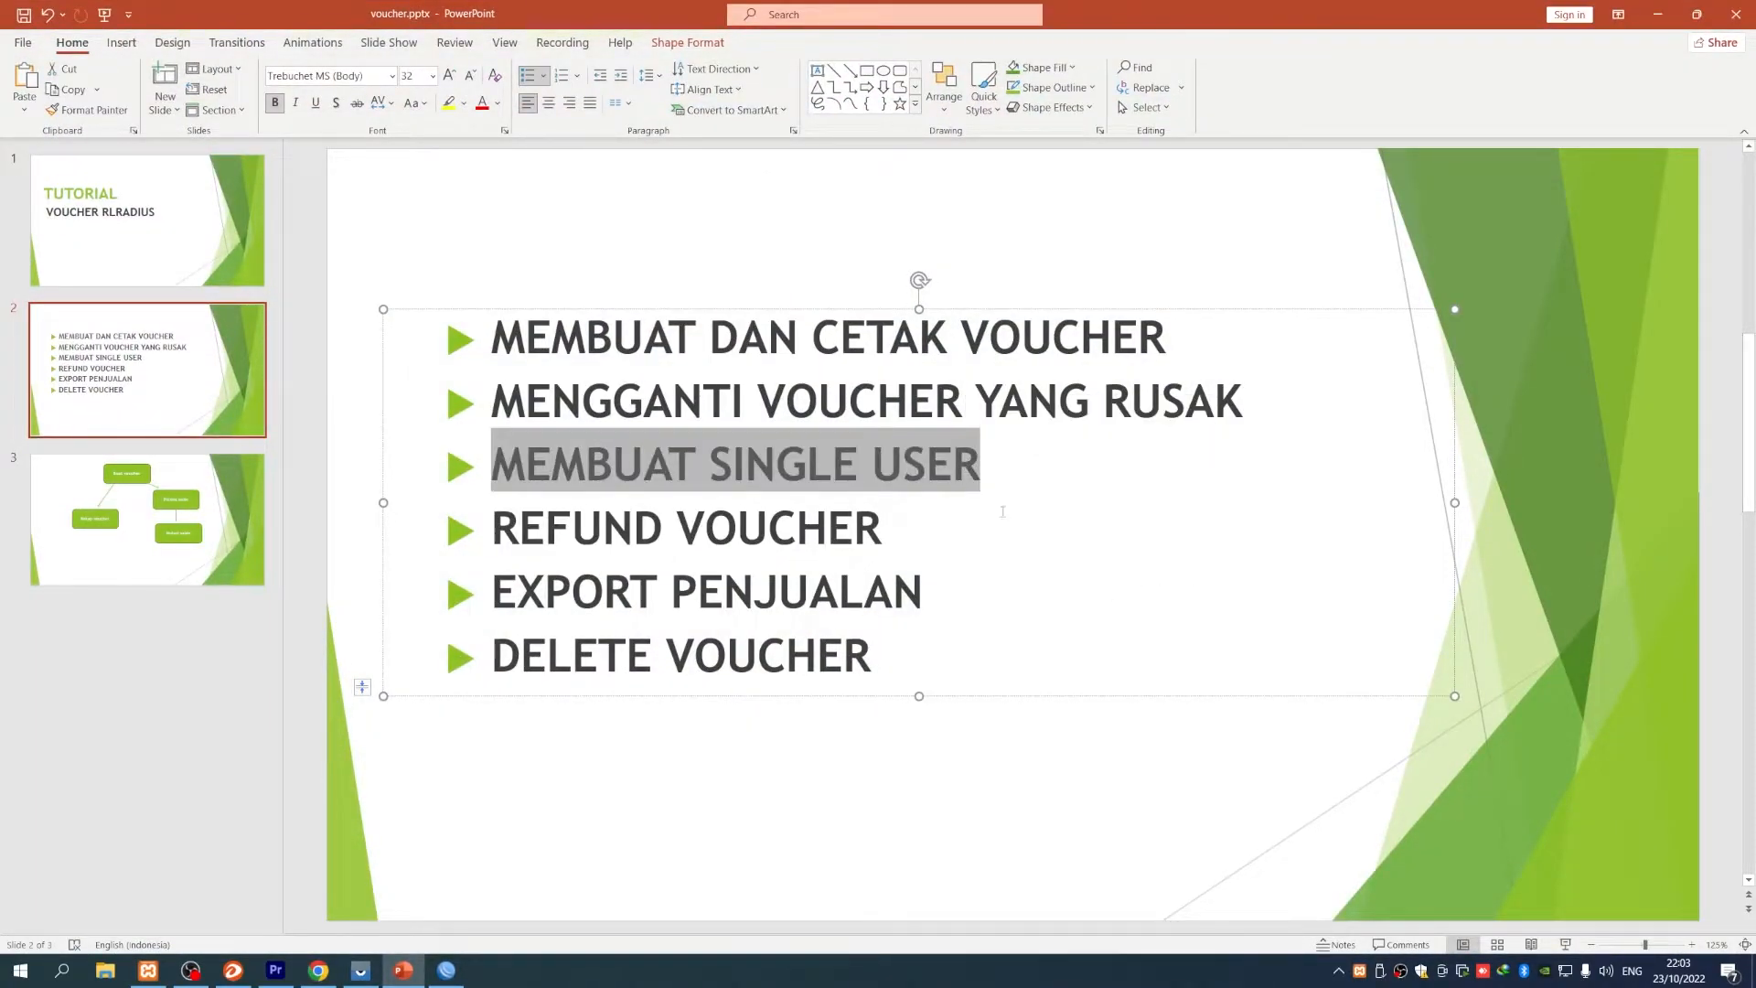
left_click(1657, 15)
left_click(119, 348)
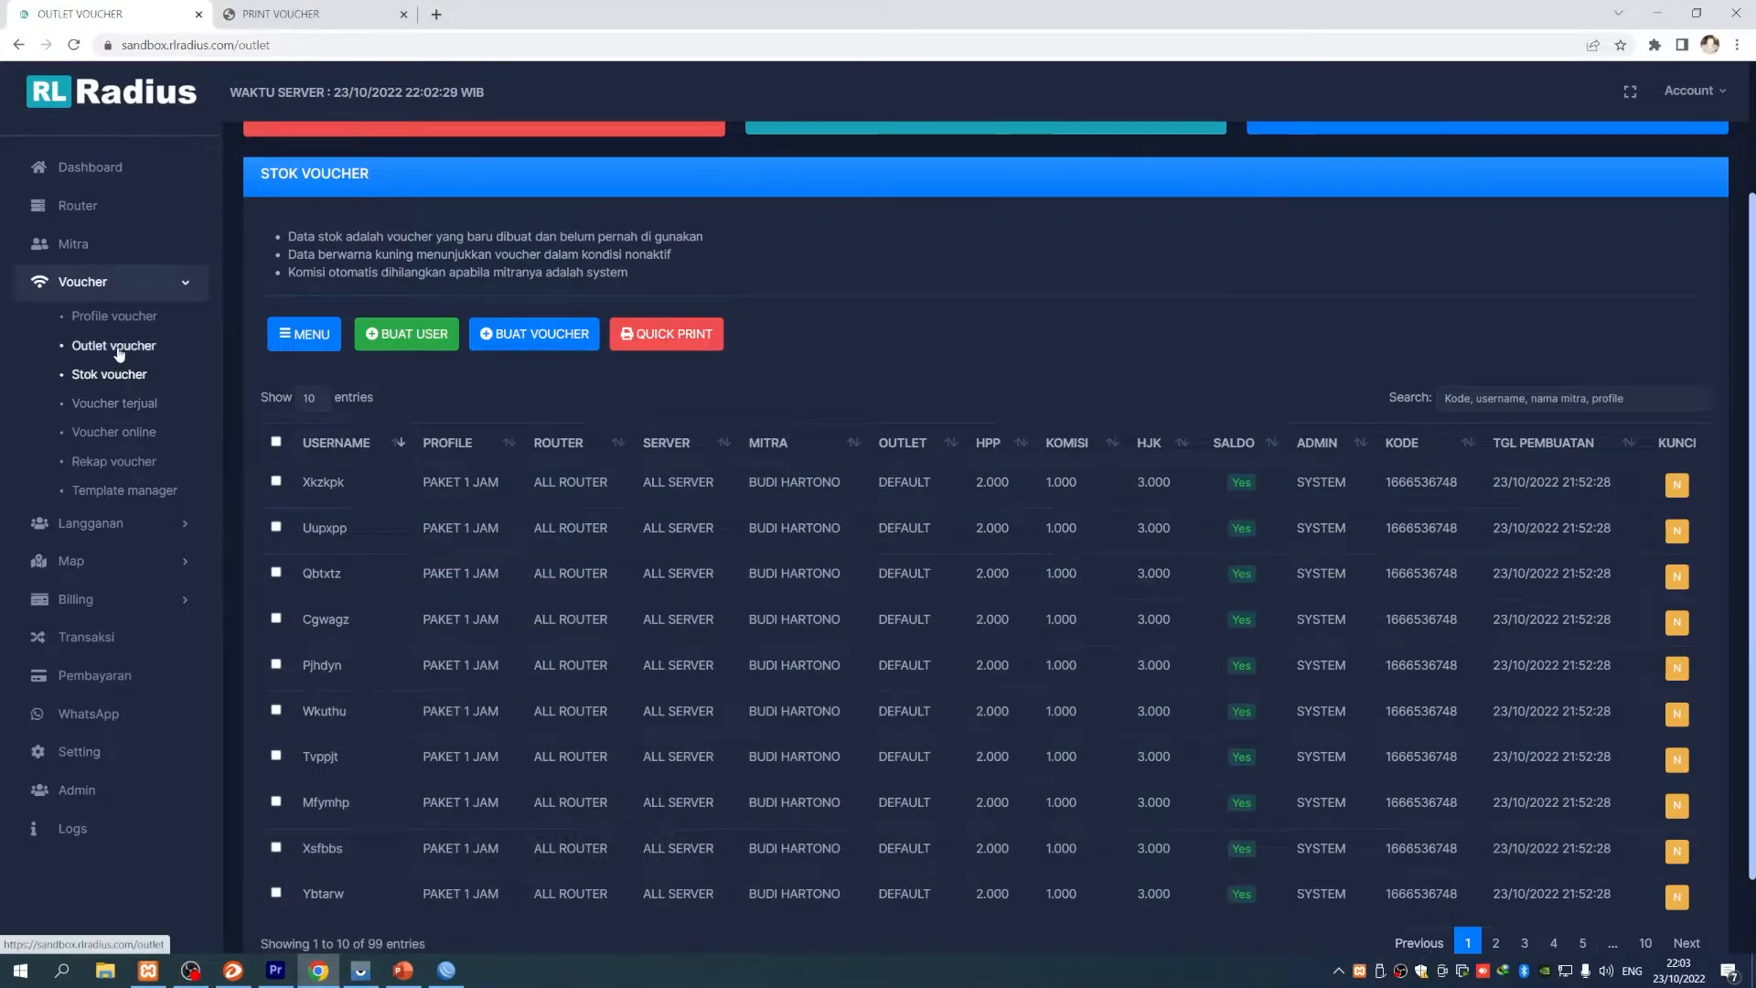
- From Stok voucher, start a new single user and assign the reseller as its partner
left_click(110, 374)
scroll(537, 725, "down", 3)
scroll(647, 724, "up", 2)
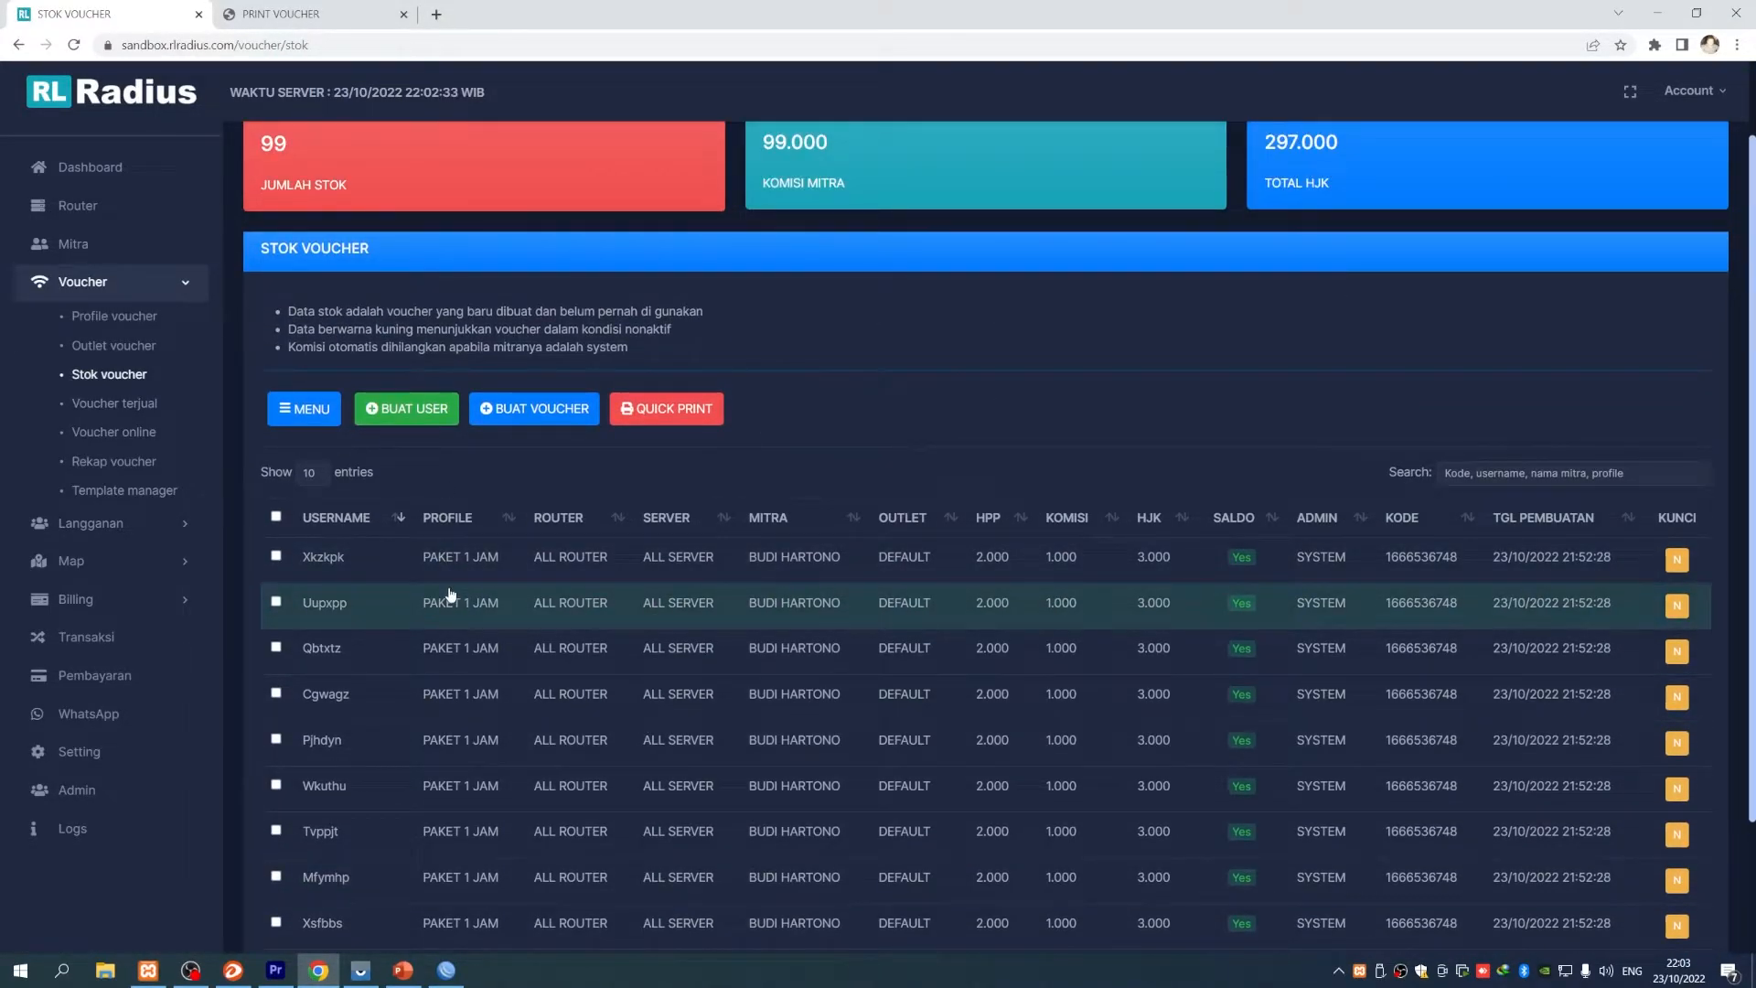
scroll(450, 594, "down", 2)
scroll(450, 595, "up", 2)
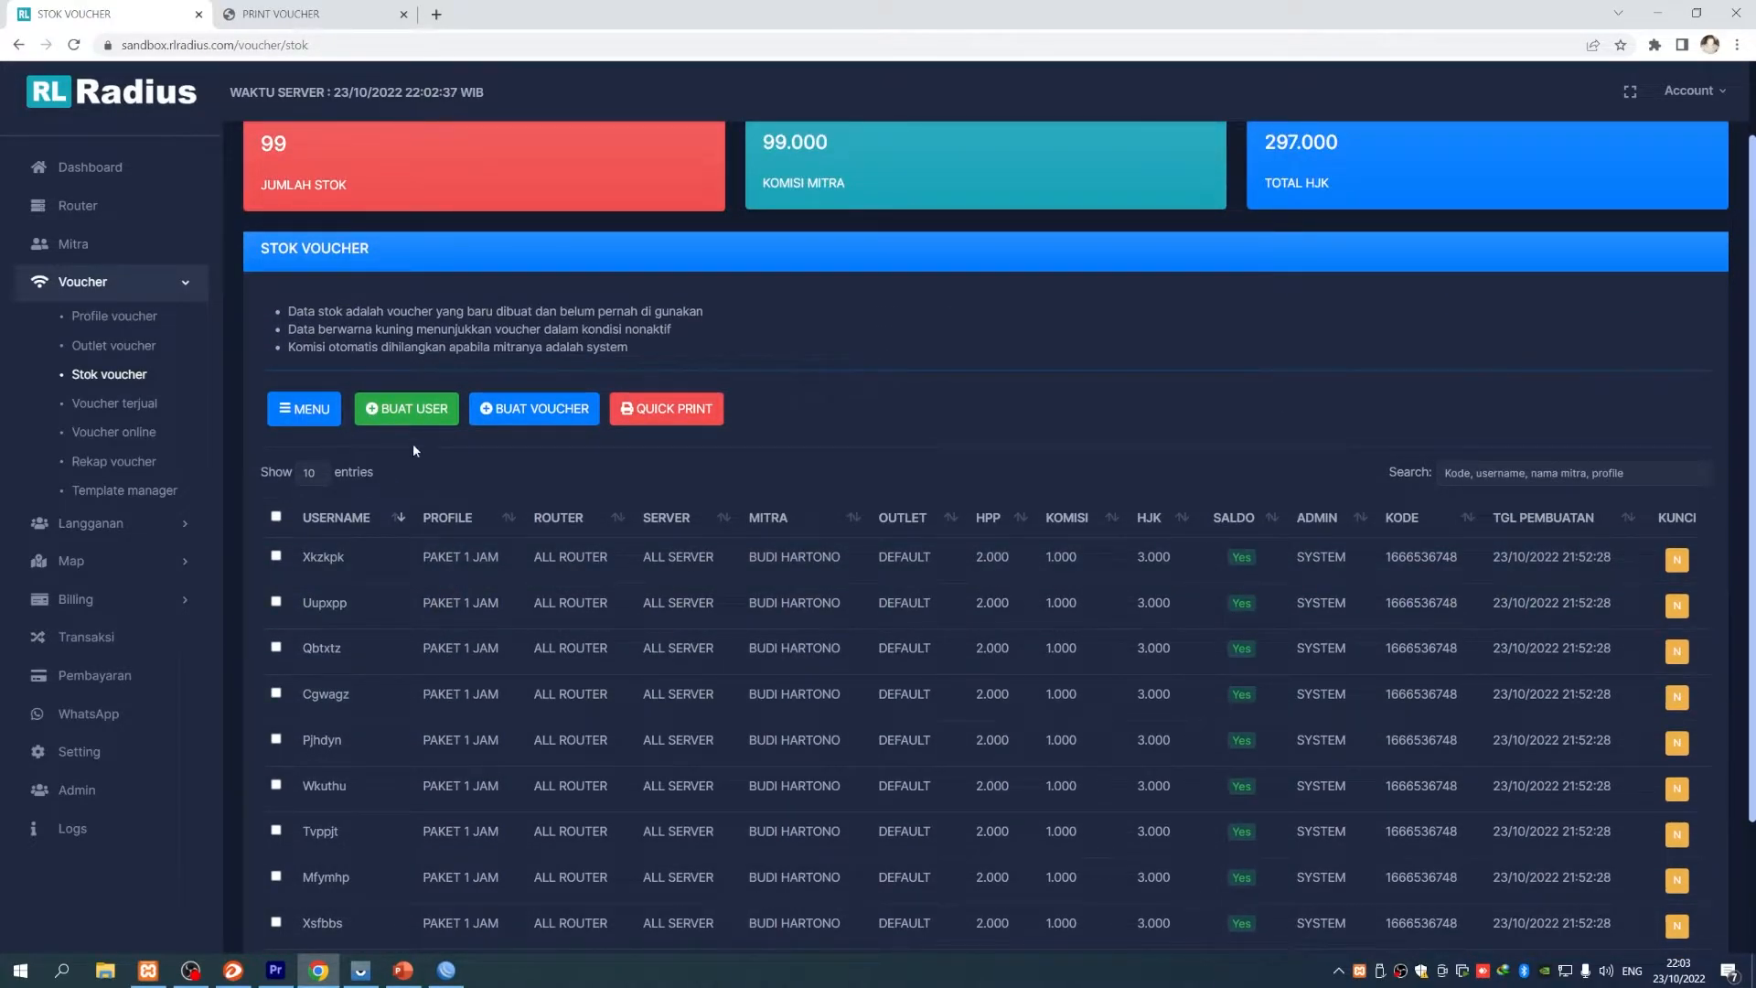
left_click(385, 410)
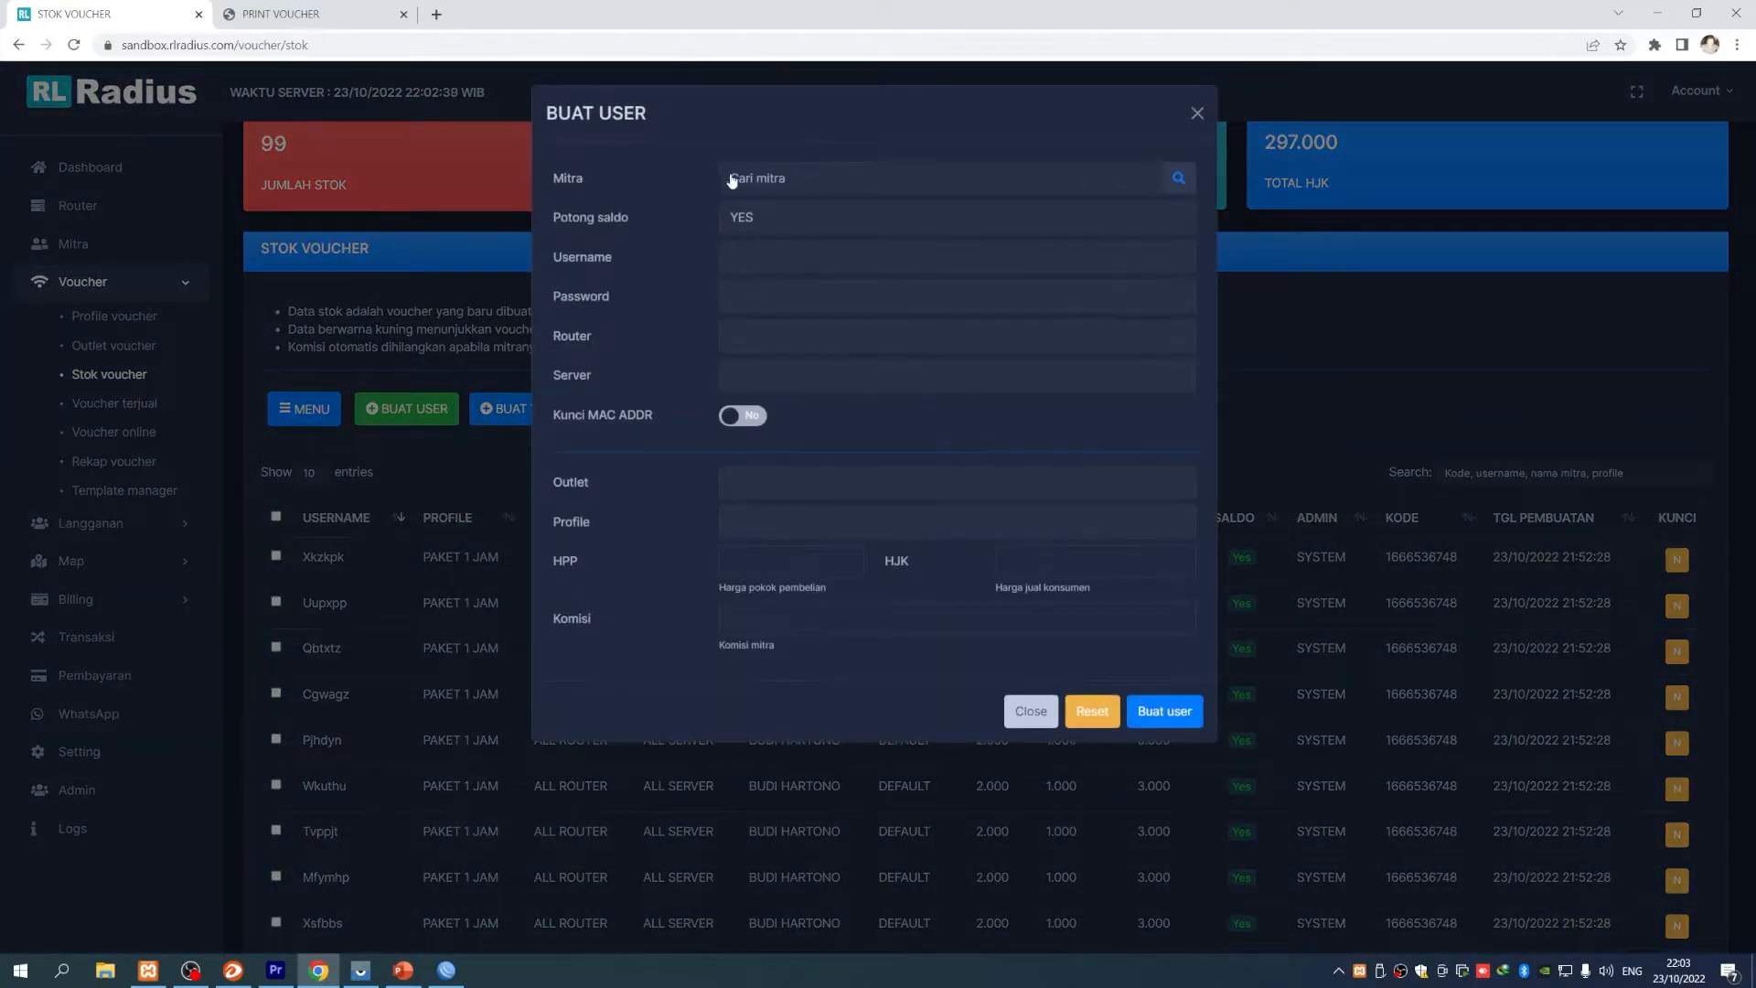
left_click(756, 180)
left_click_drag(435, 372, 633, 372)
left_click(631, 371)
left_click_drag(444, 373, 620, 375)
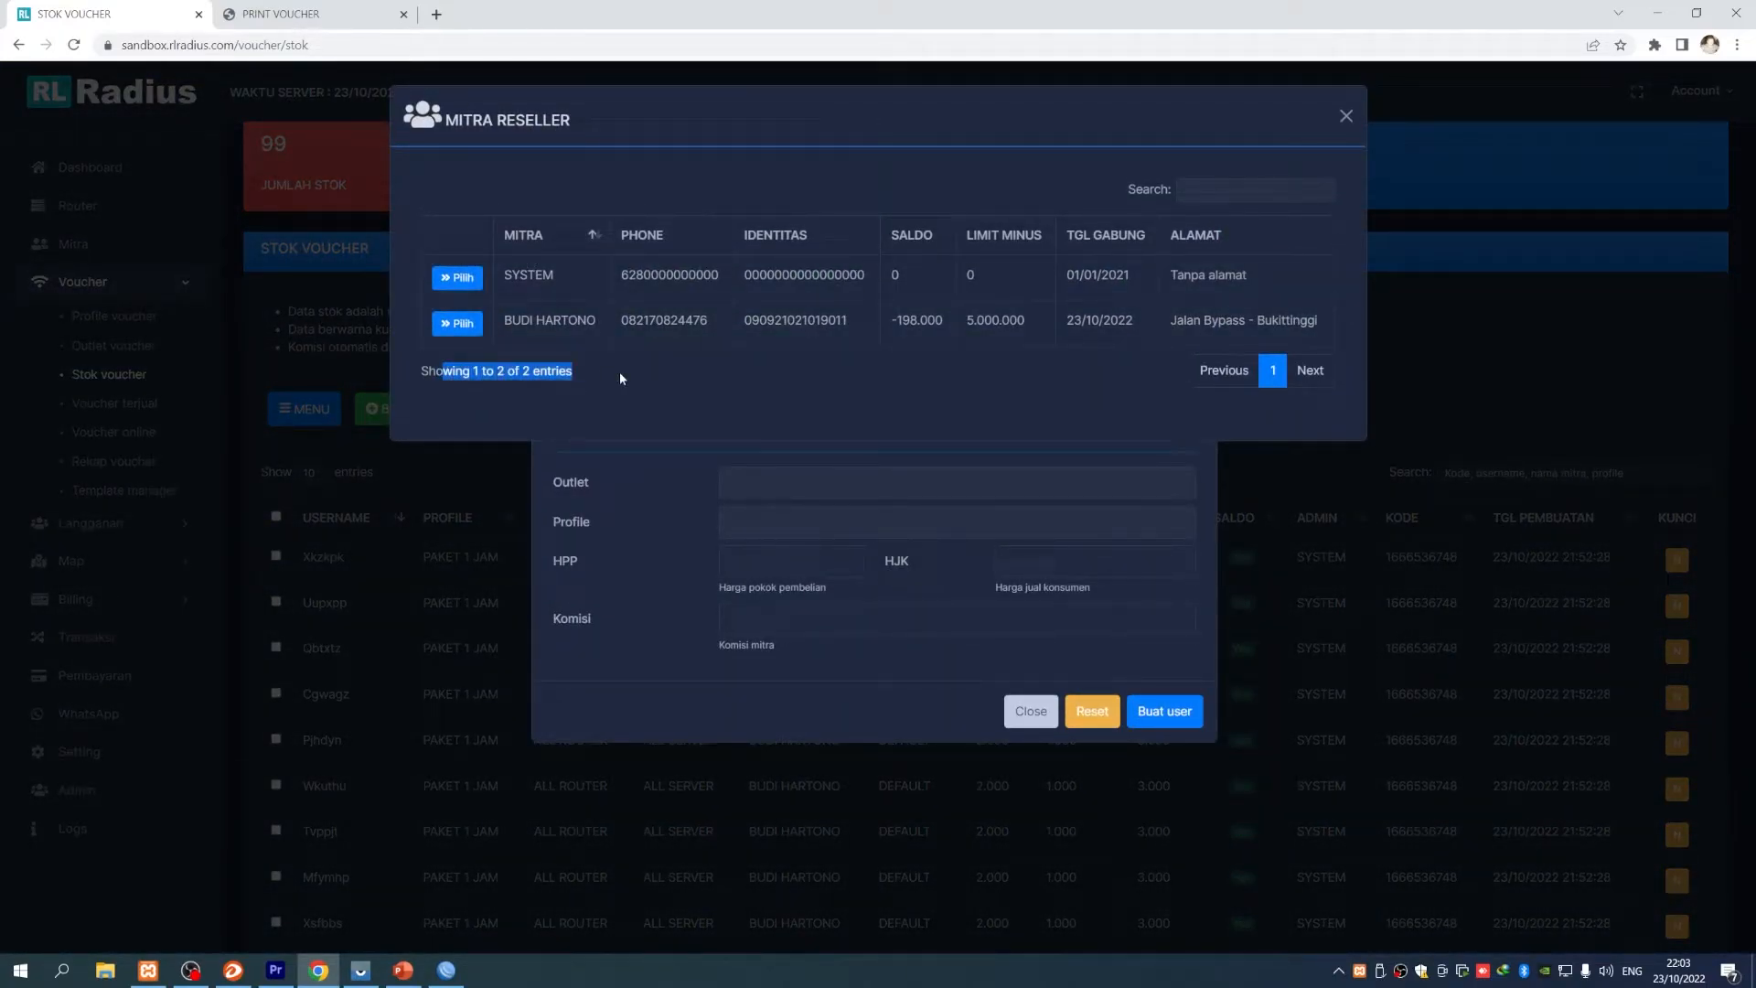
left_click(621, 375)
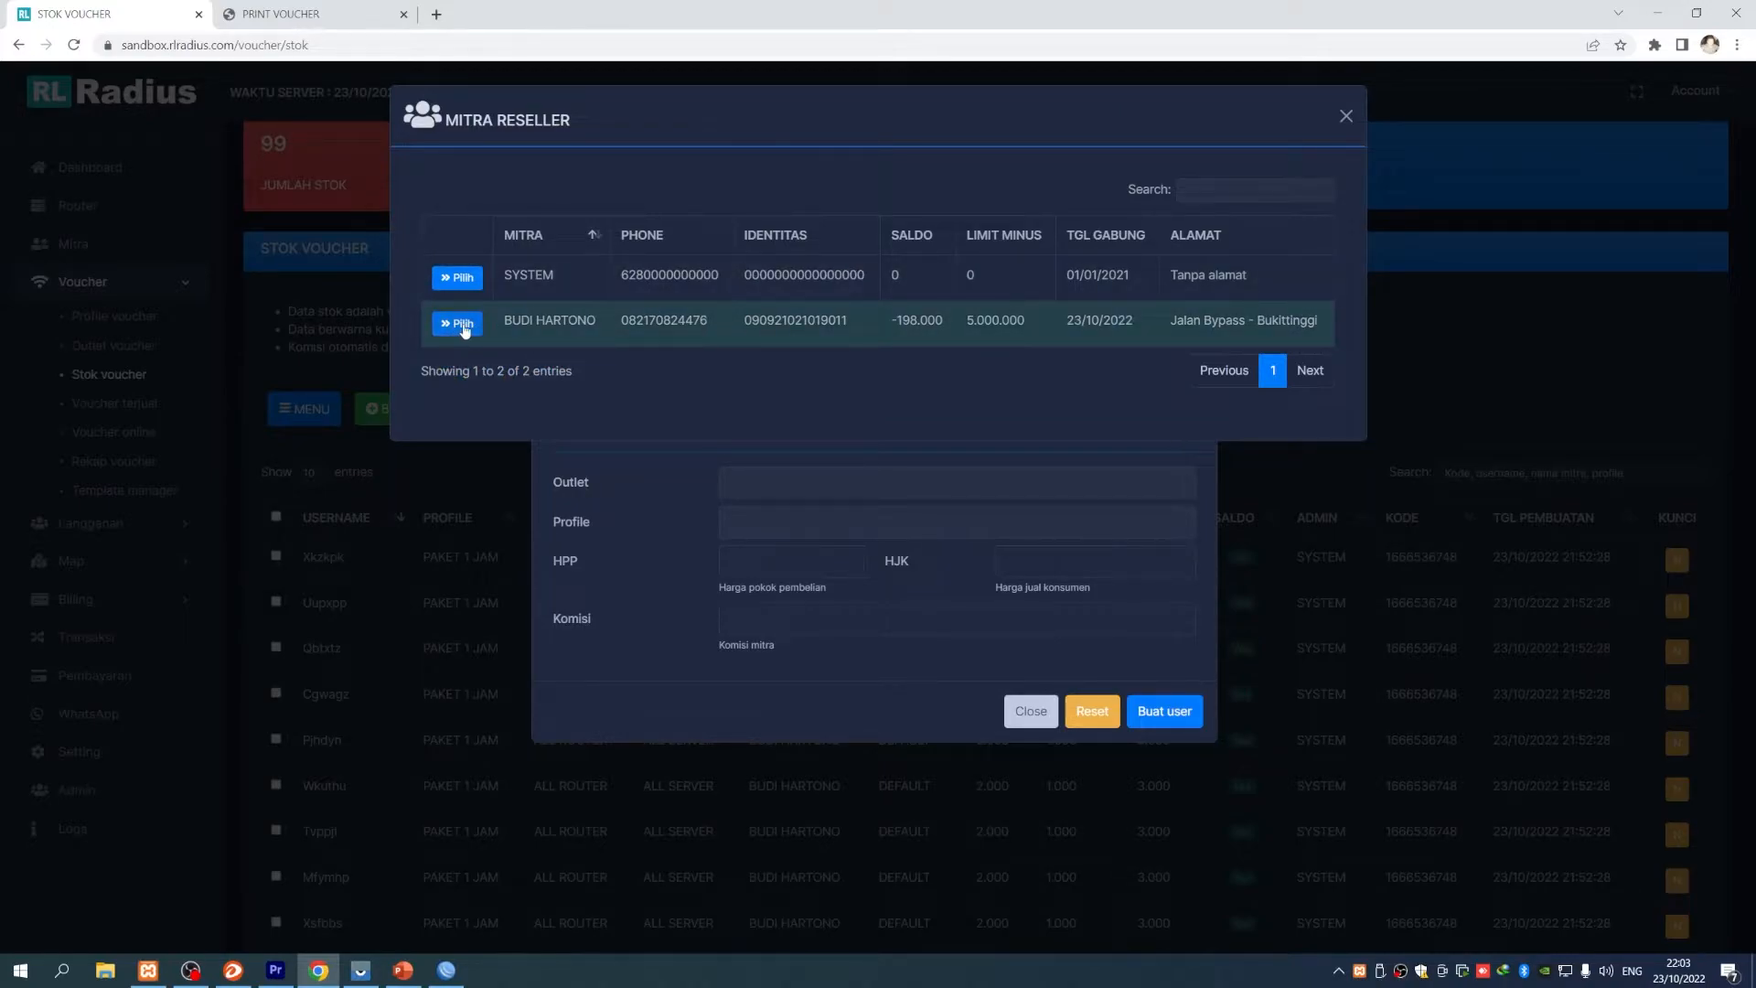
left_click(457, 324)
- Keep balance deduction at YES and enter the username coba
left_click(758, 216)
left_click(873, 267)
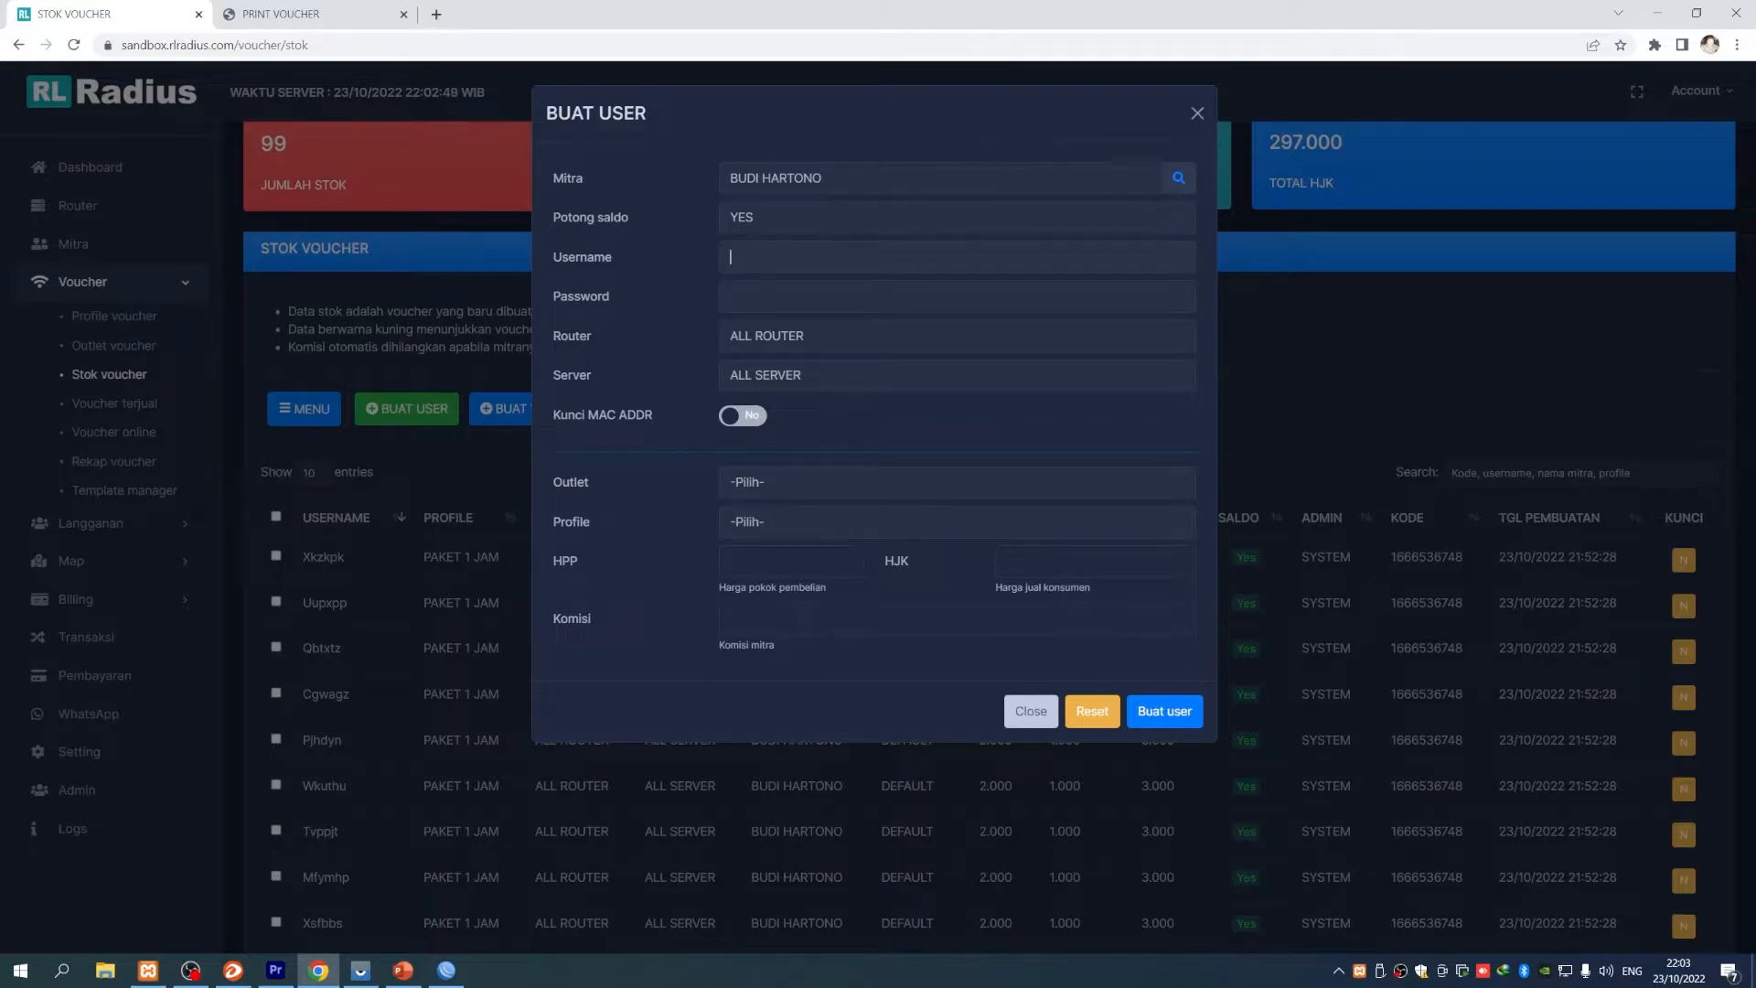
left_click(767, 221)
left_click(766, 253)
left_click(771, 218)
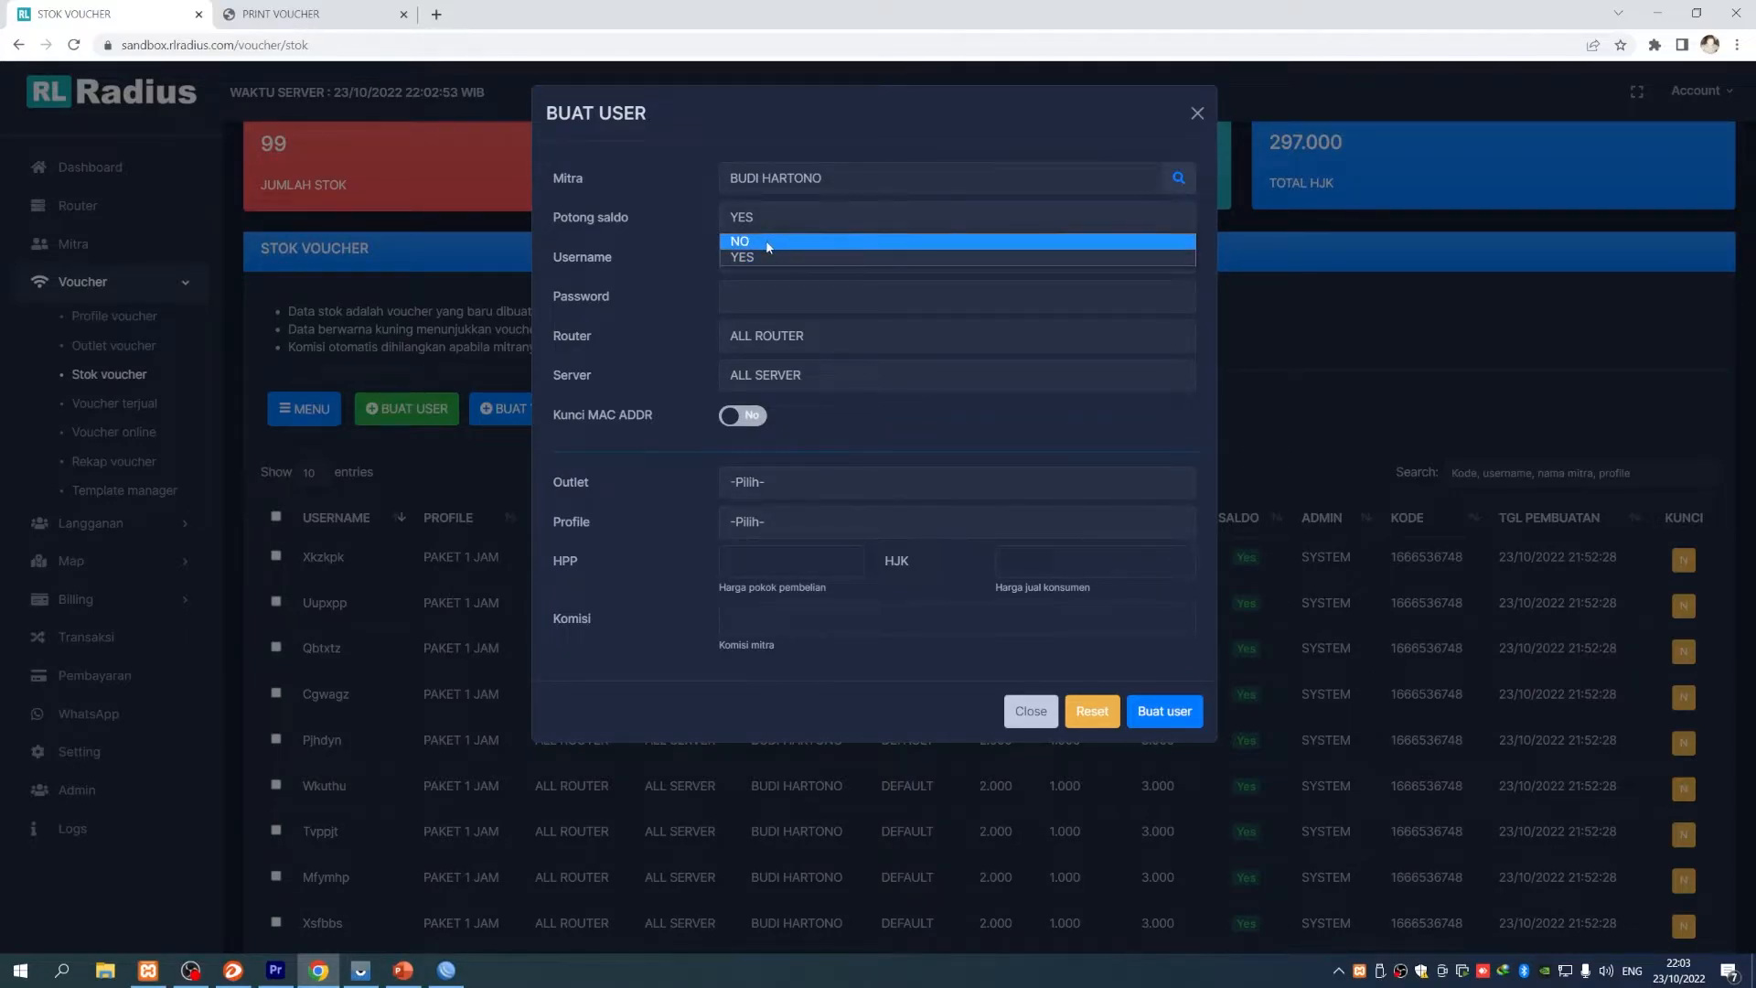
left_click(765, 214)
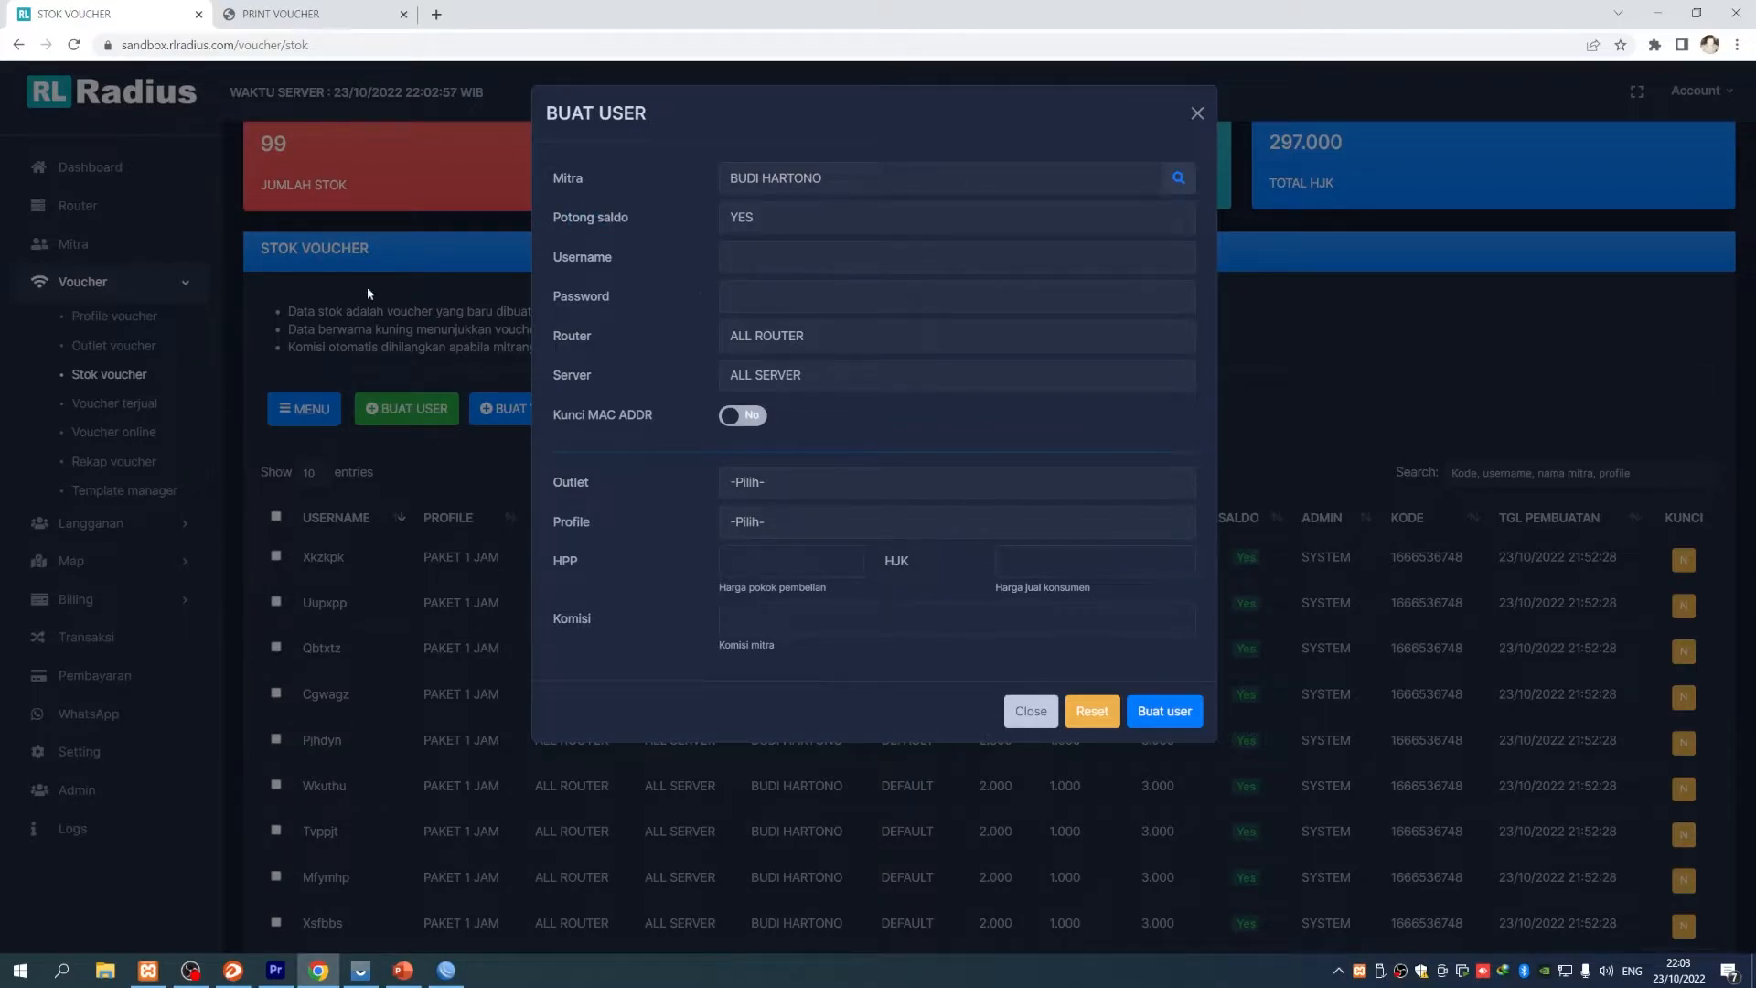
left_click(788, 261)
type("a")
key("Tab")
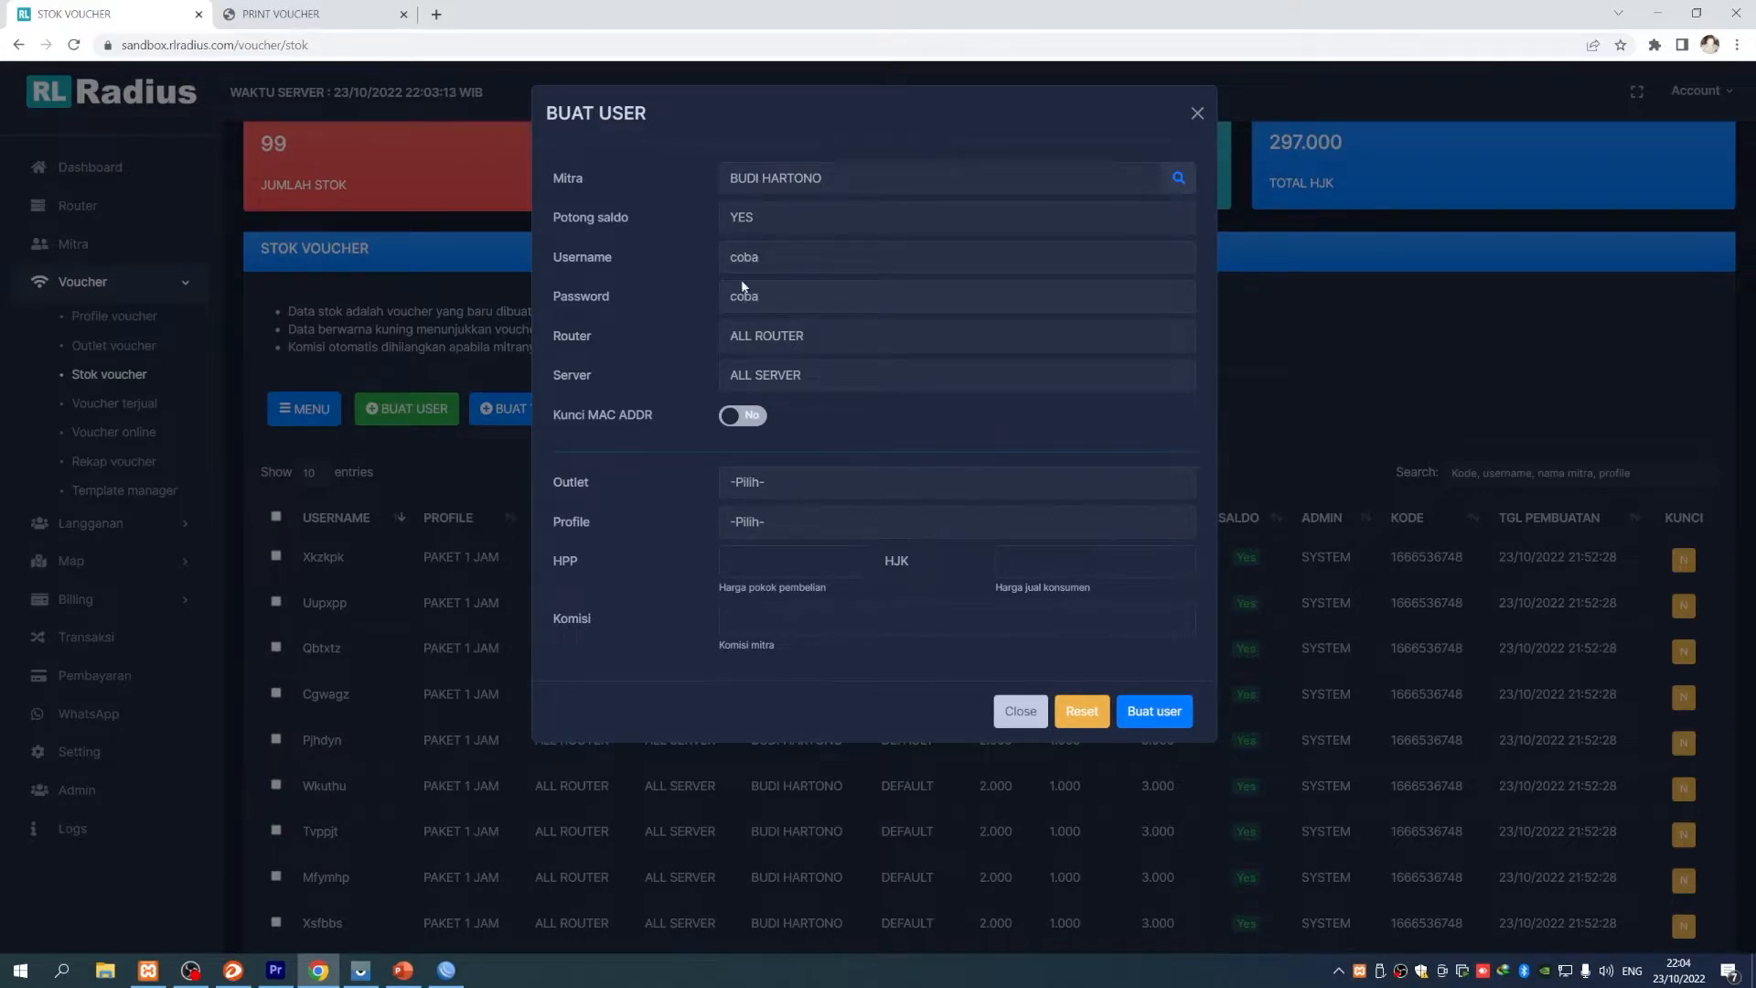
- Enable MAC locking, set outlet DEFAULT and profile KUOTA 100GB, and create user coba
left_click(752, 417)
left_click(799, 481)
left_click(805, 521)
left_click(804, 522)
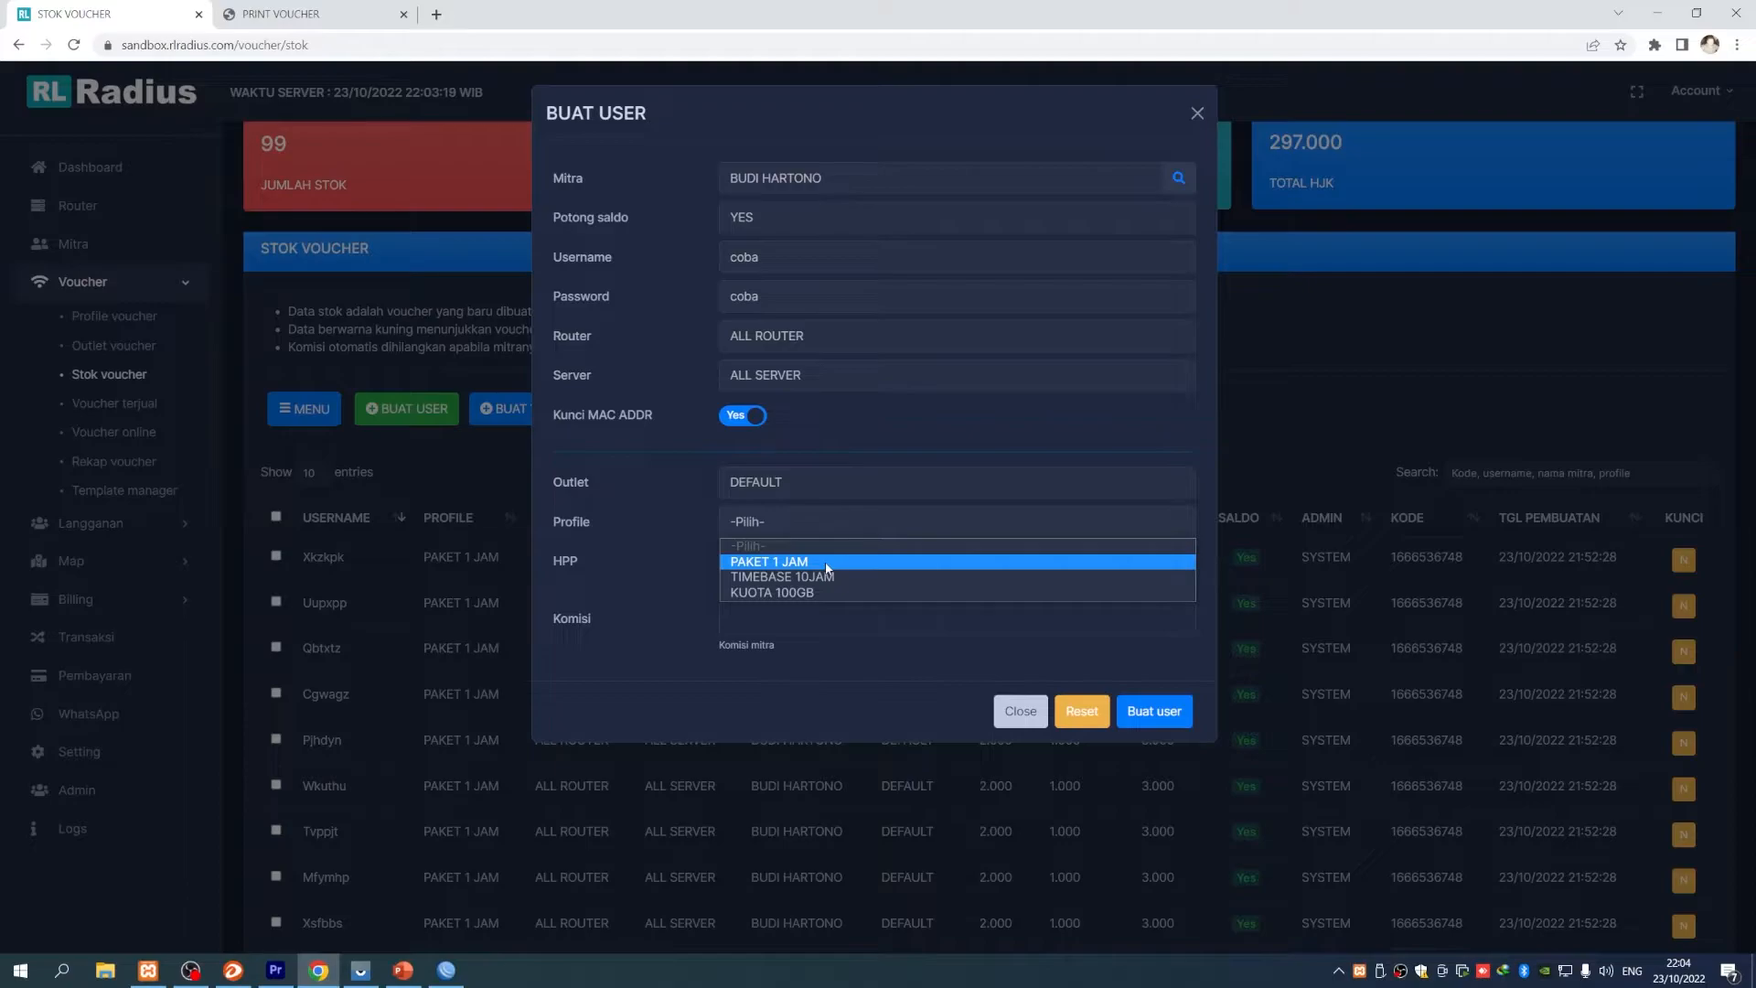
left_click(814, 592)
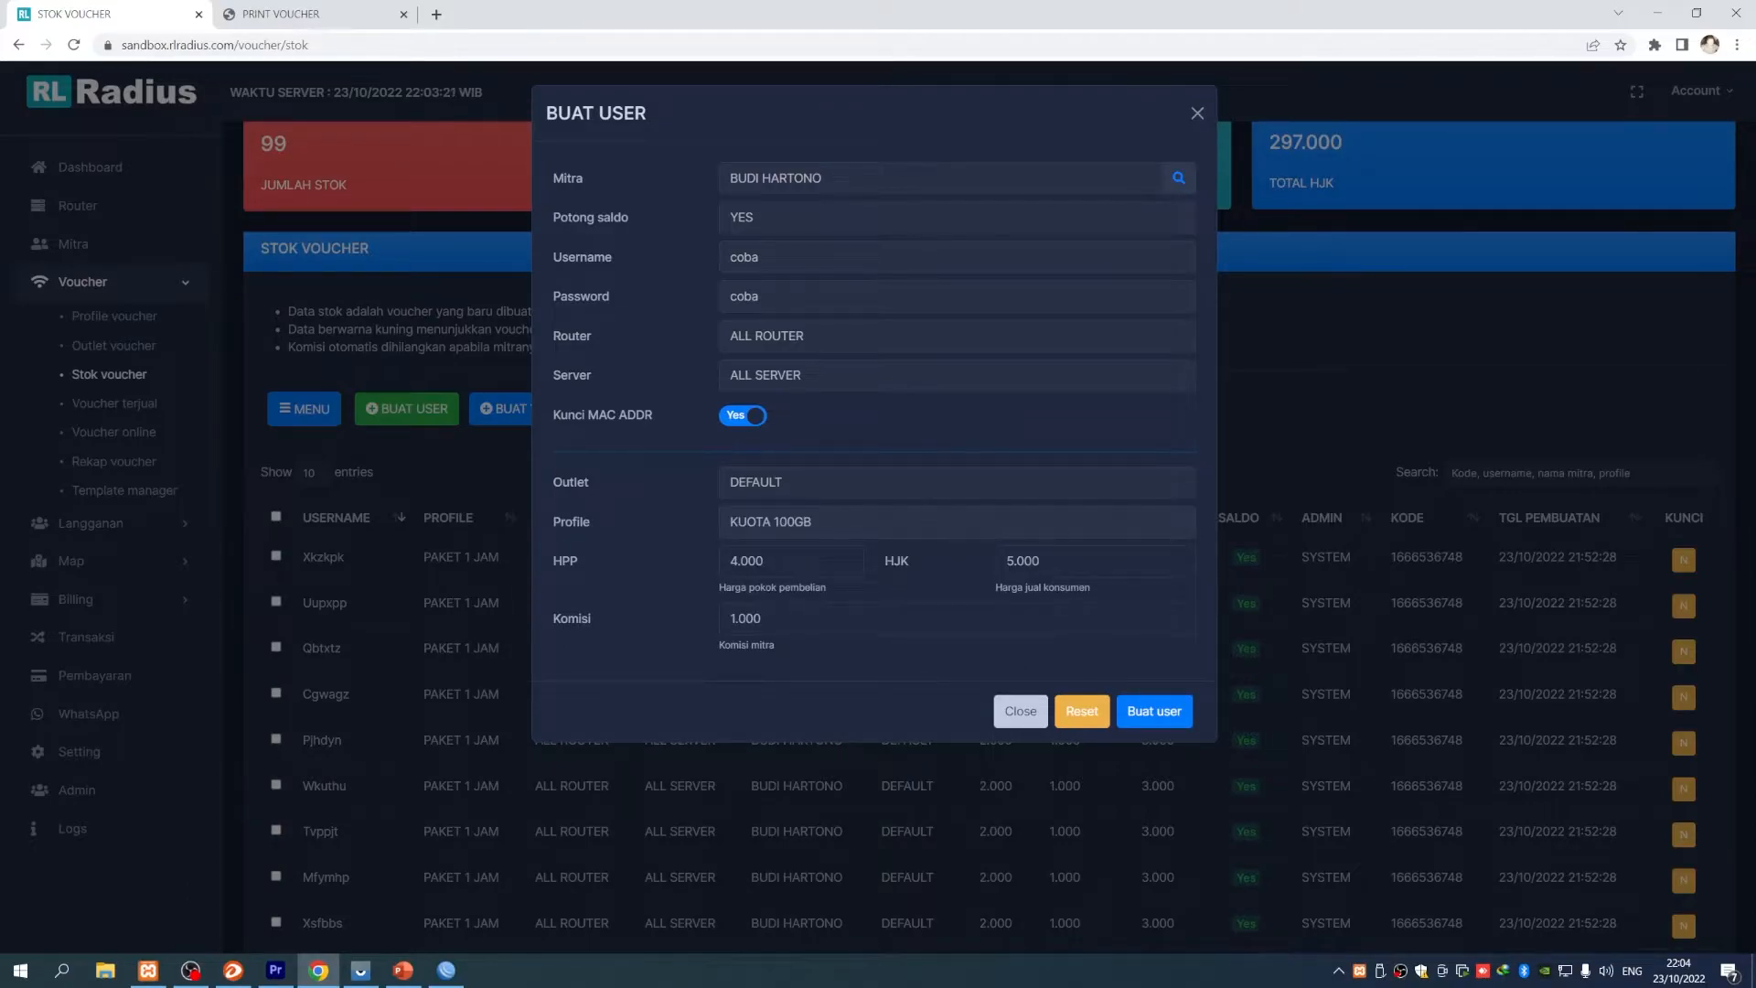
left_click(1160, 720)
left_click(933, 602)
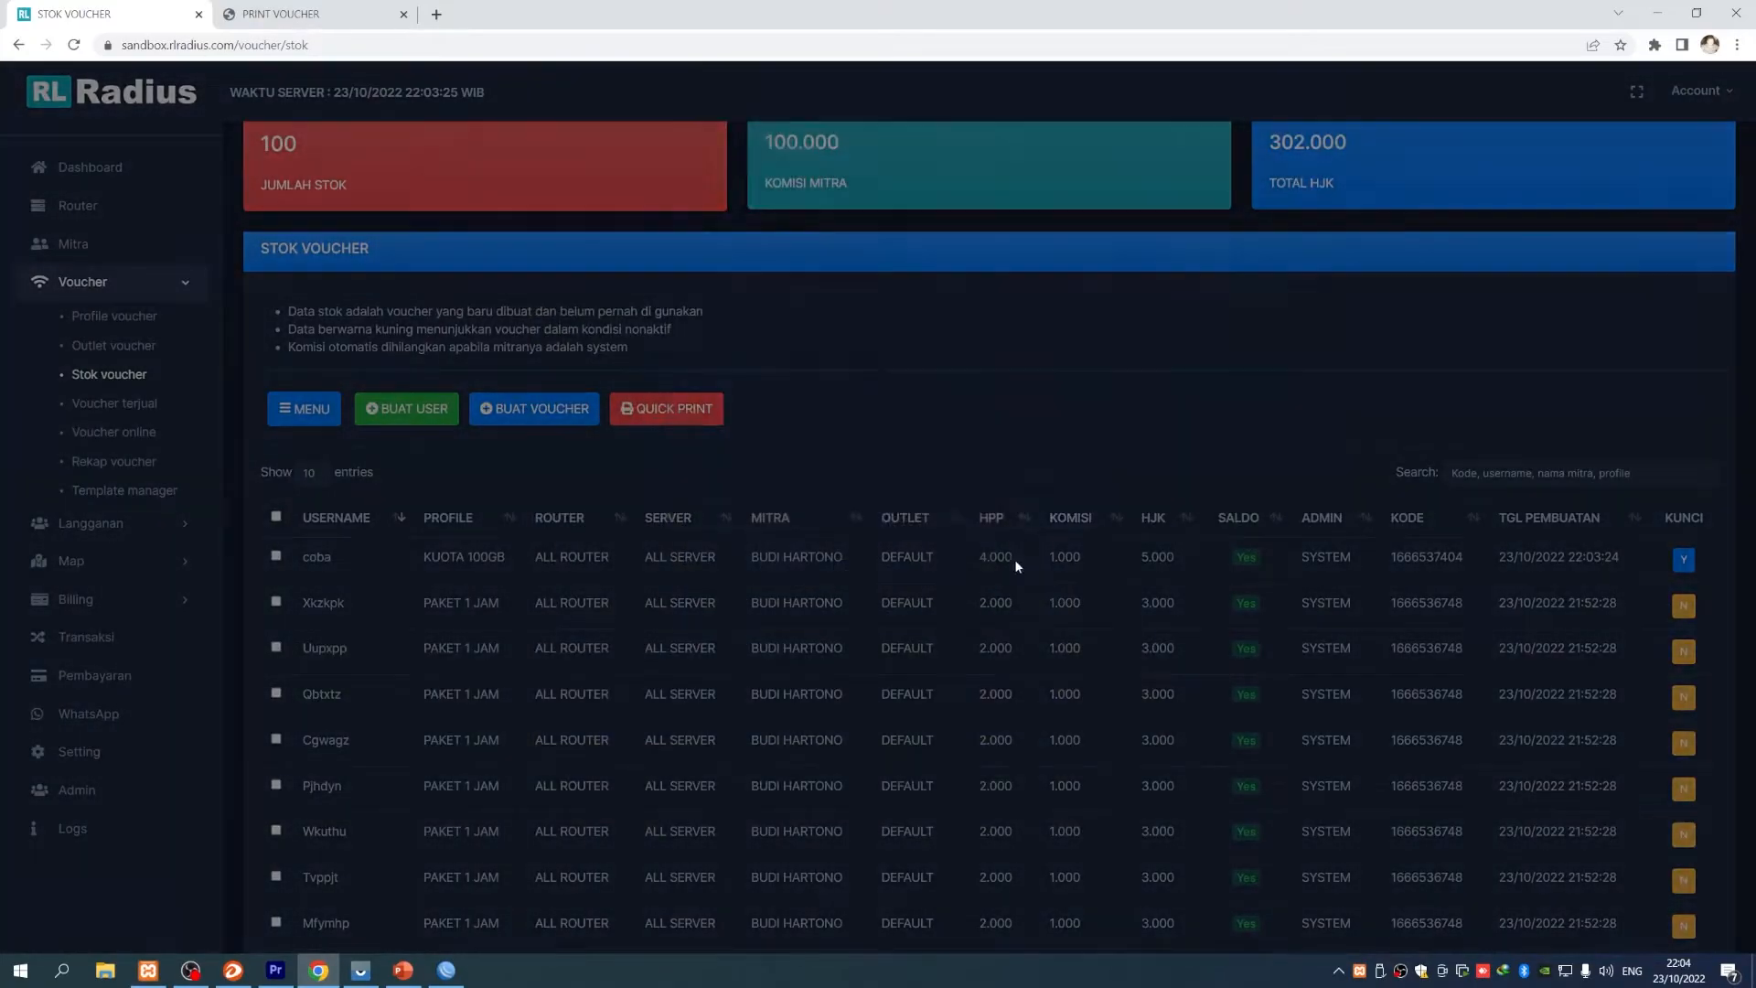
- Close the voucher print preview and unlock the mirrored phone with its pattern
left_click(1071, 113)
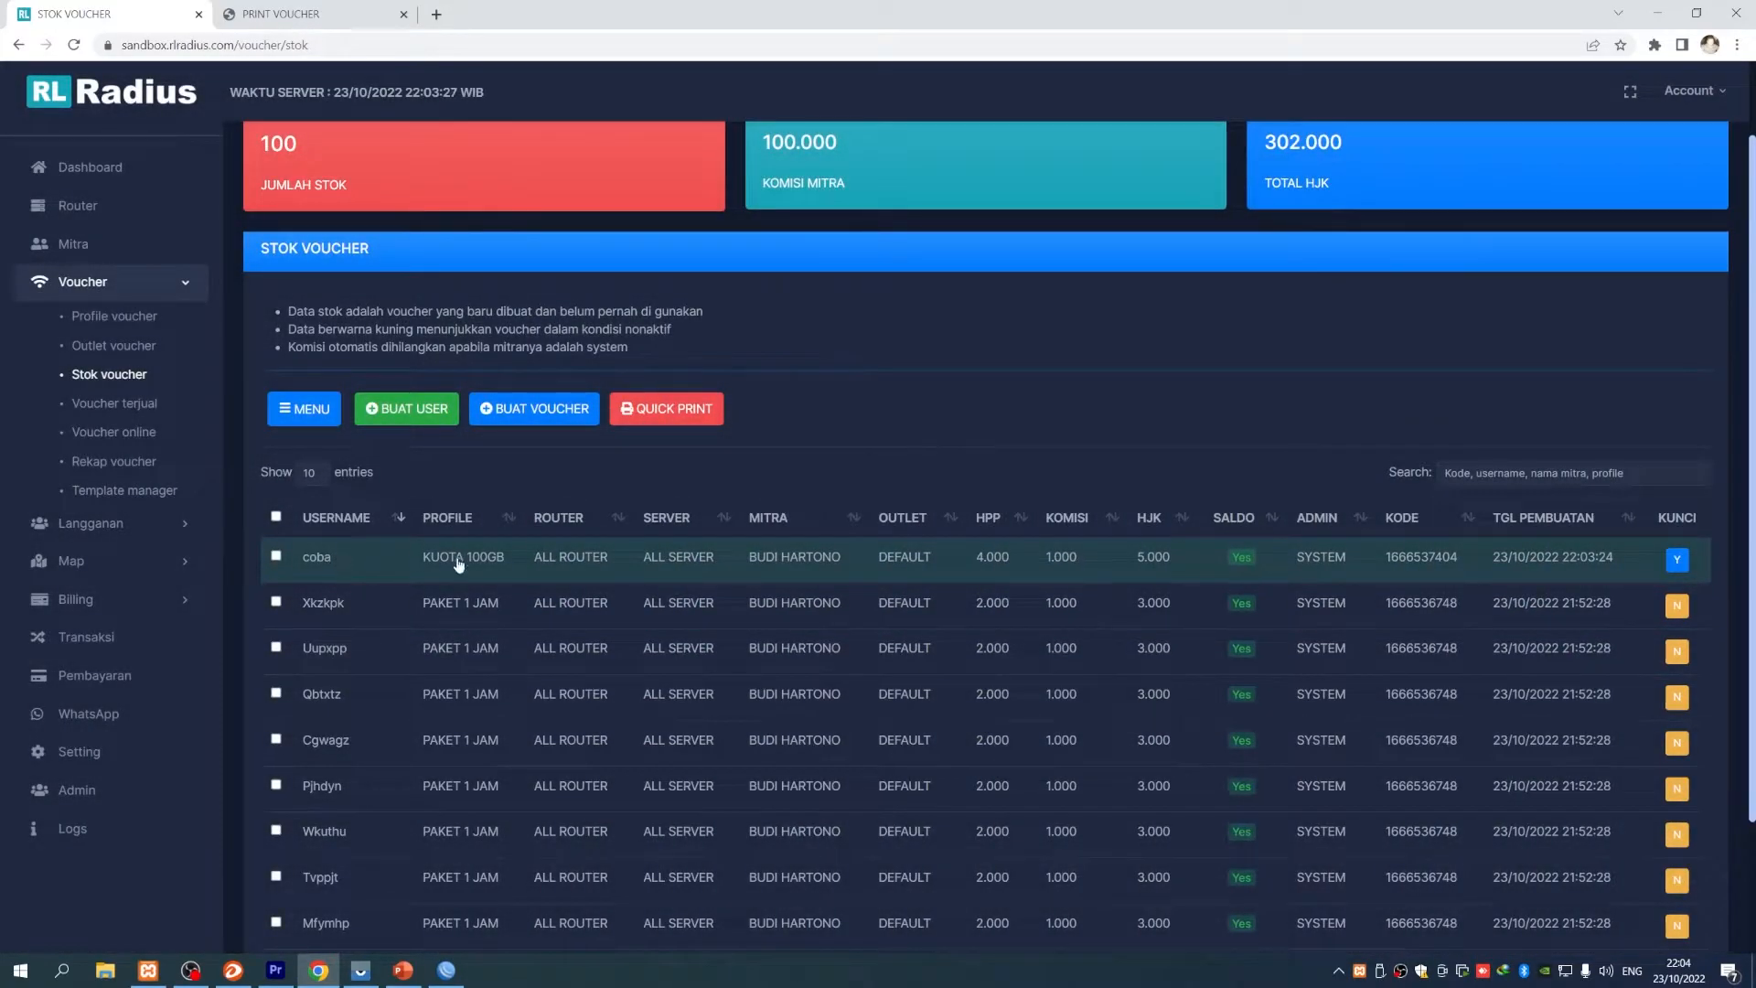
left_click(360, 969)
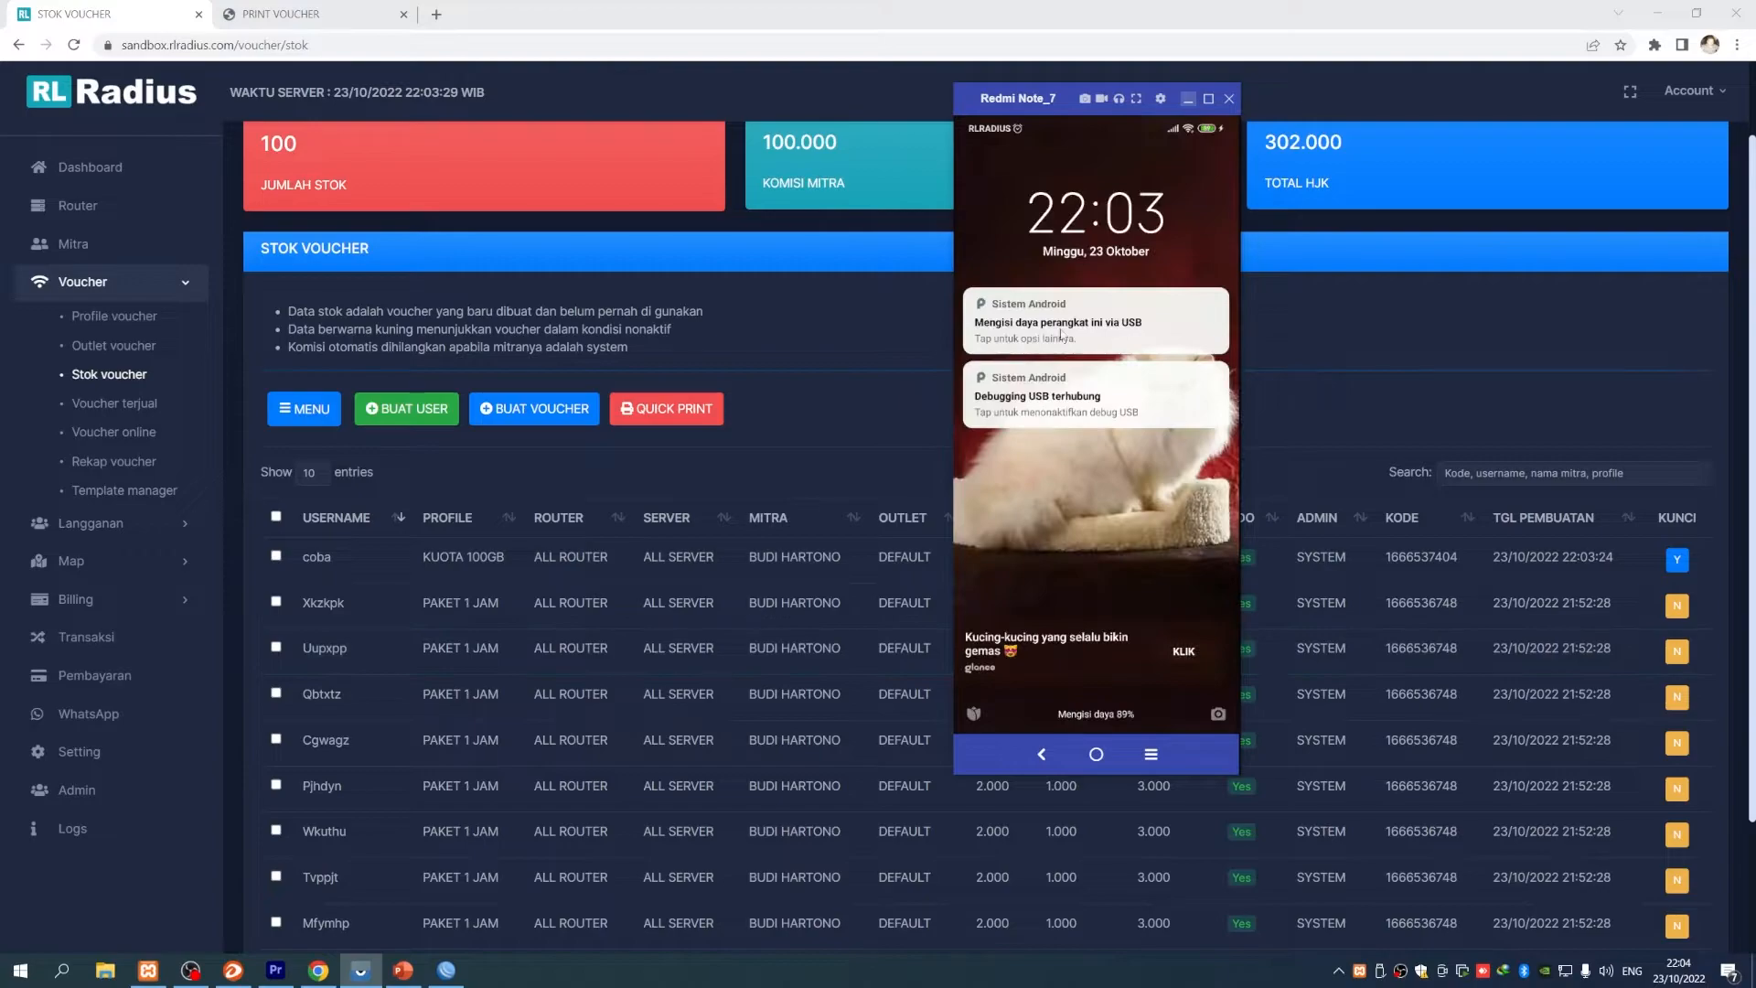
left_click(1062, 406)
mouse_move(1020, 489)
left_mouse_down()
mouse_move(1041, 645)
mouse_move(1173, 648)
left_mouse_up()
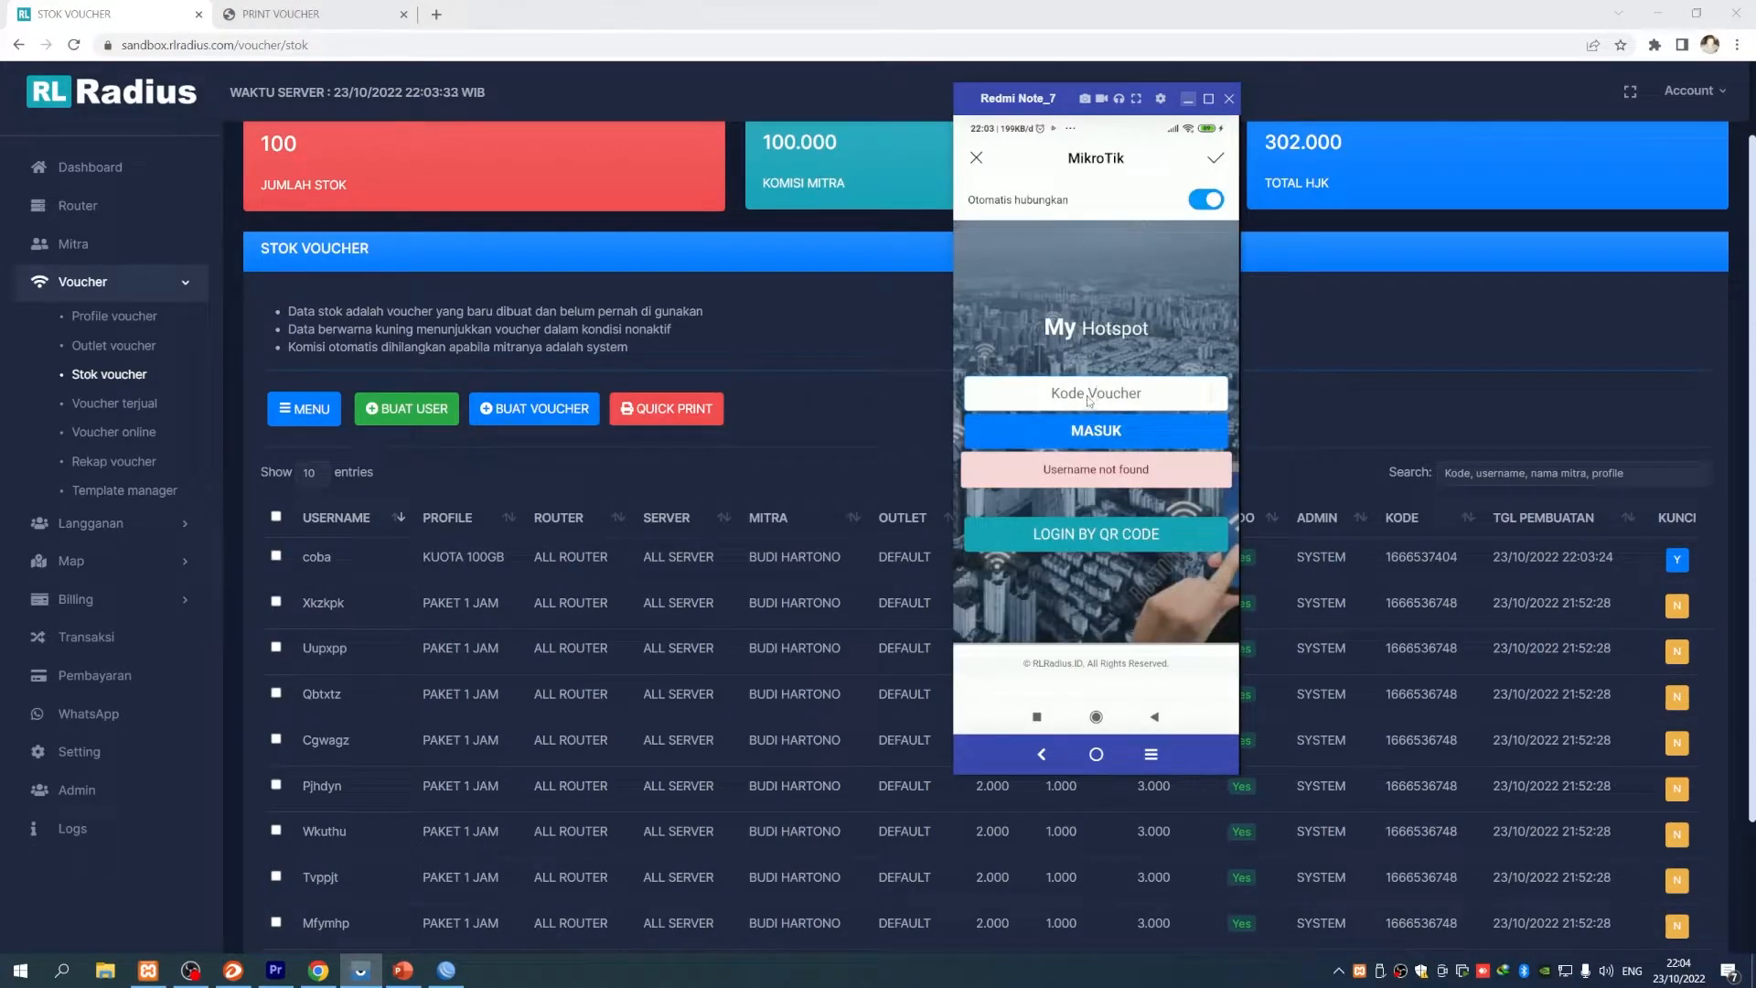
left_click(976, 637)
left_click(1068, 636)
left_click(1195, 553)
left_click(1124, 641)
left_click(983, 597)
left_click(1098, 431)
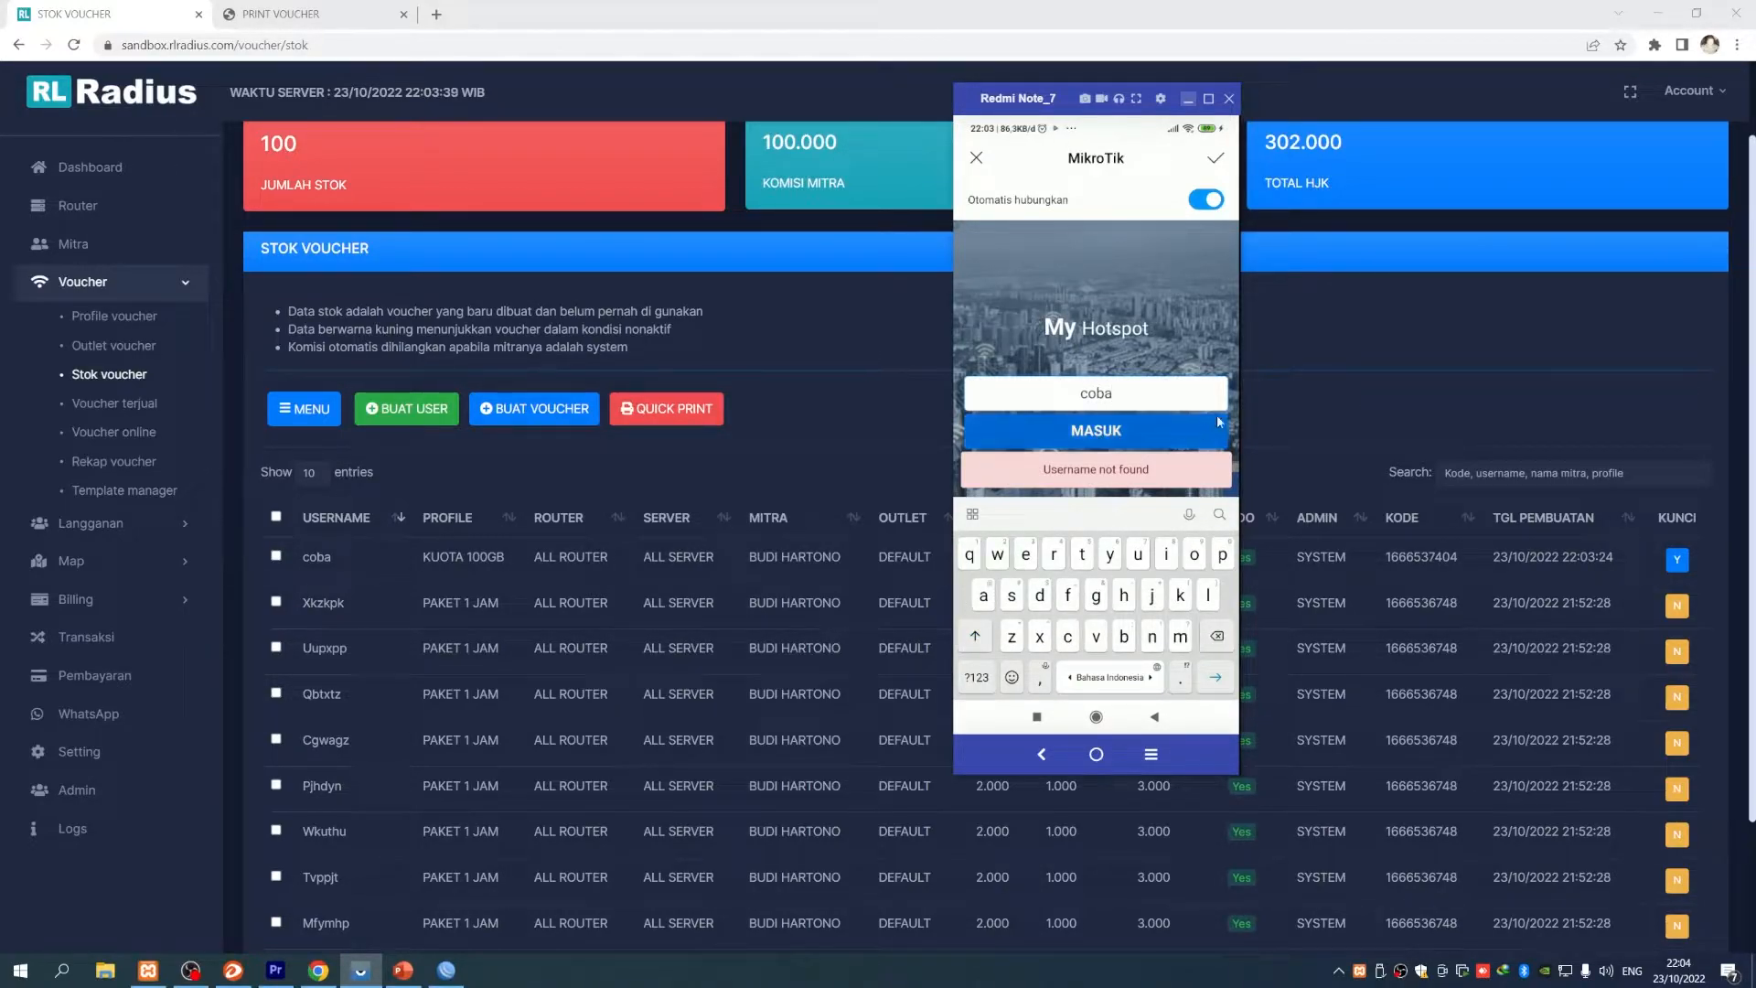
scroll(1145, 560, "down", 1)
scroll(1144, 560, "up", 1)
- Reload the RL Radius voucher stock list so coba no longer appears
left_click(779, 325)
key("F5")
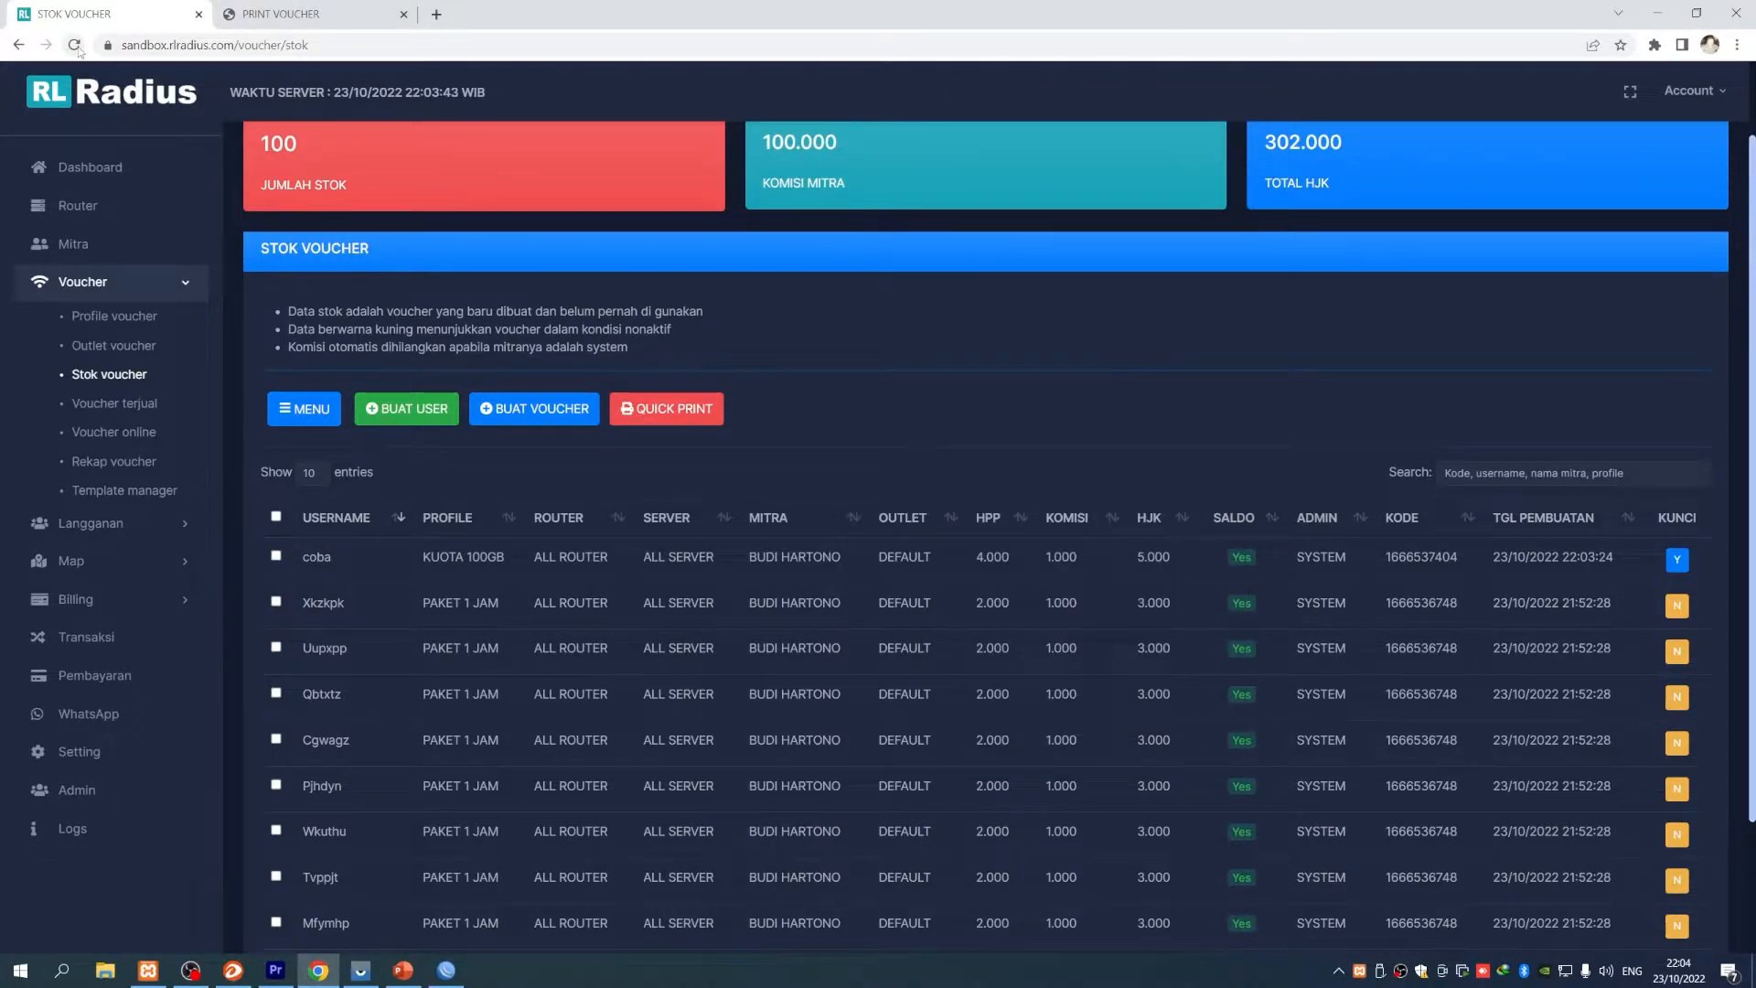
scroll(663, 651, "down", 2)
scroll(686, 631, "up", 2)
- Confirm coba is listed in Voucher Terjual on KUOTA 100GB at 5.000 HJK
left_click(137, 406)
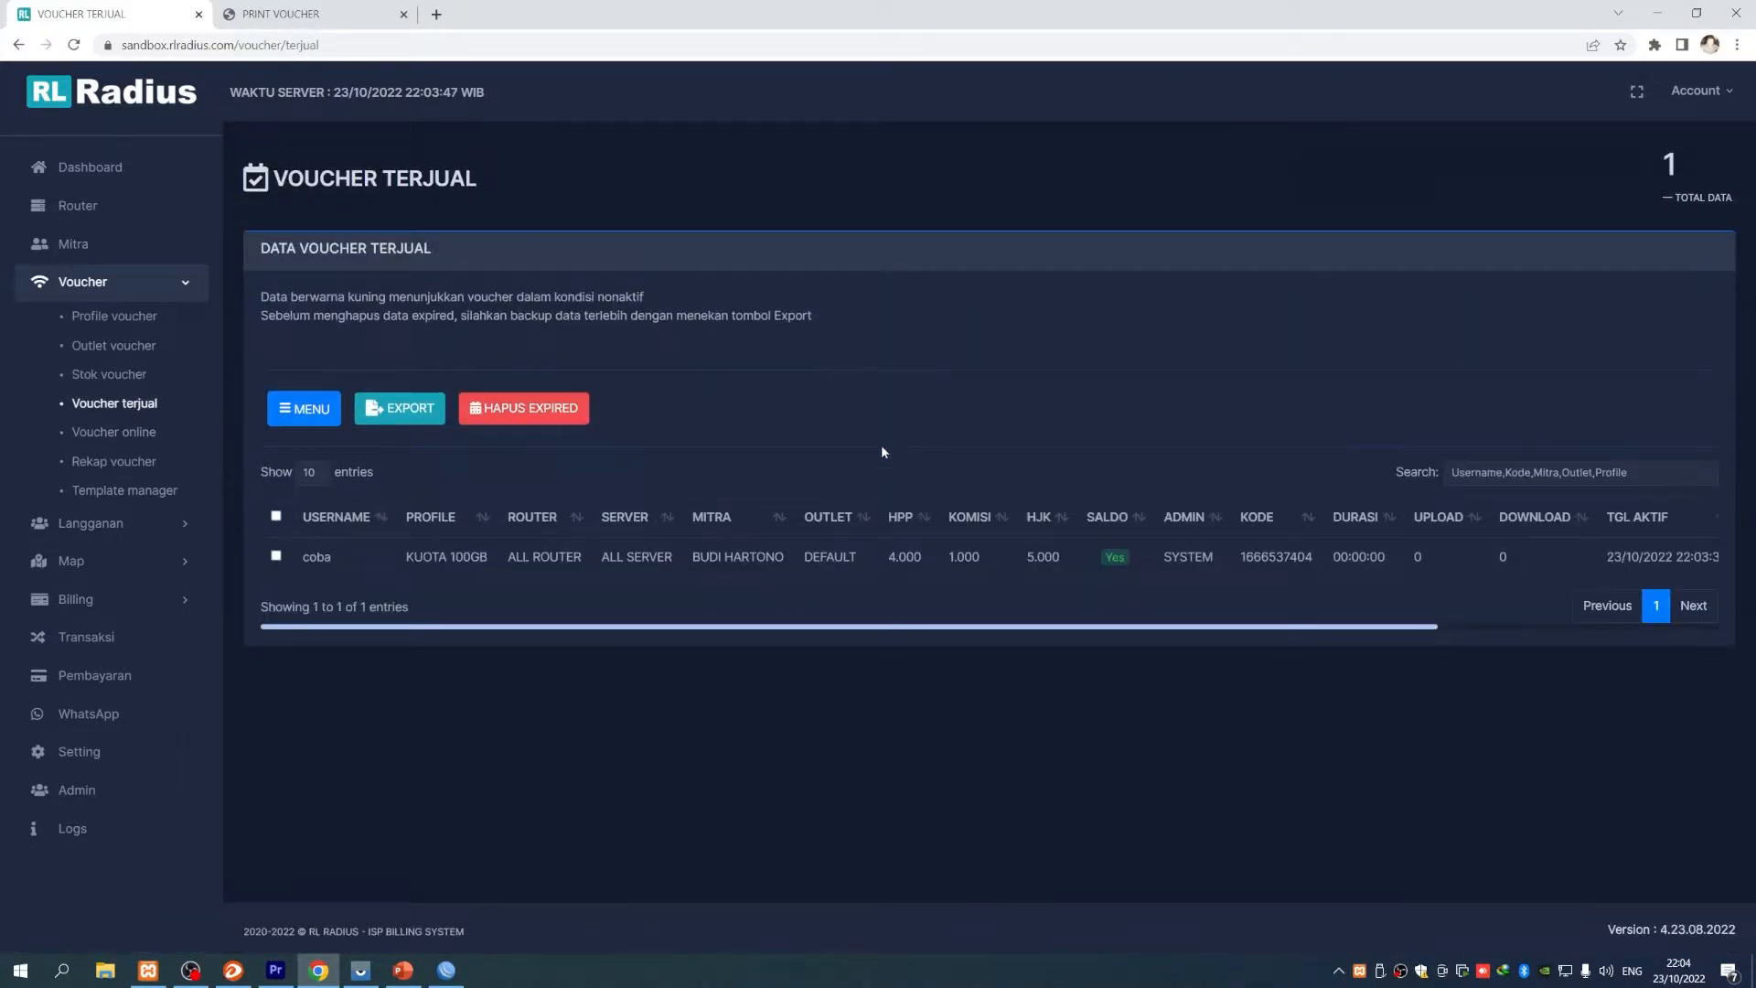
left_click_drag(1189, 627, 1010, 595)
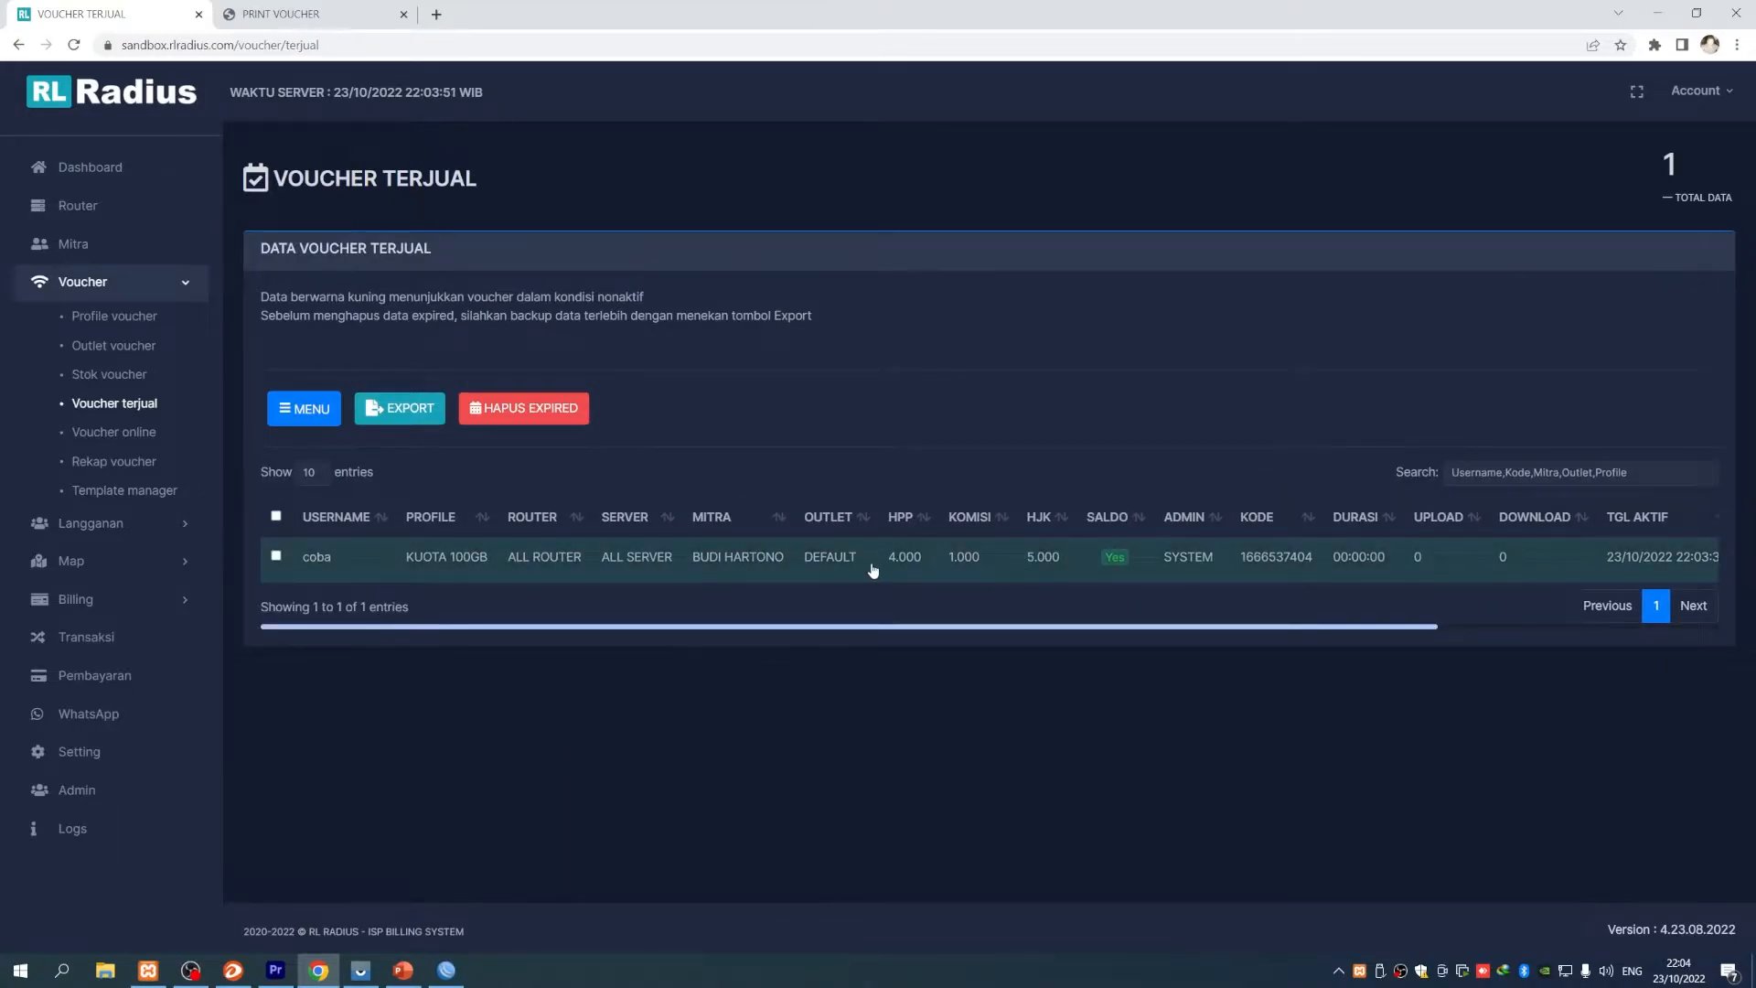
left_click(146, 639)
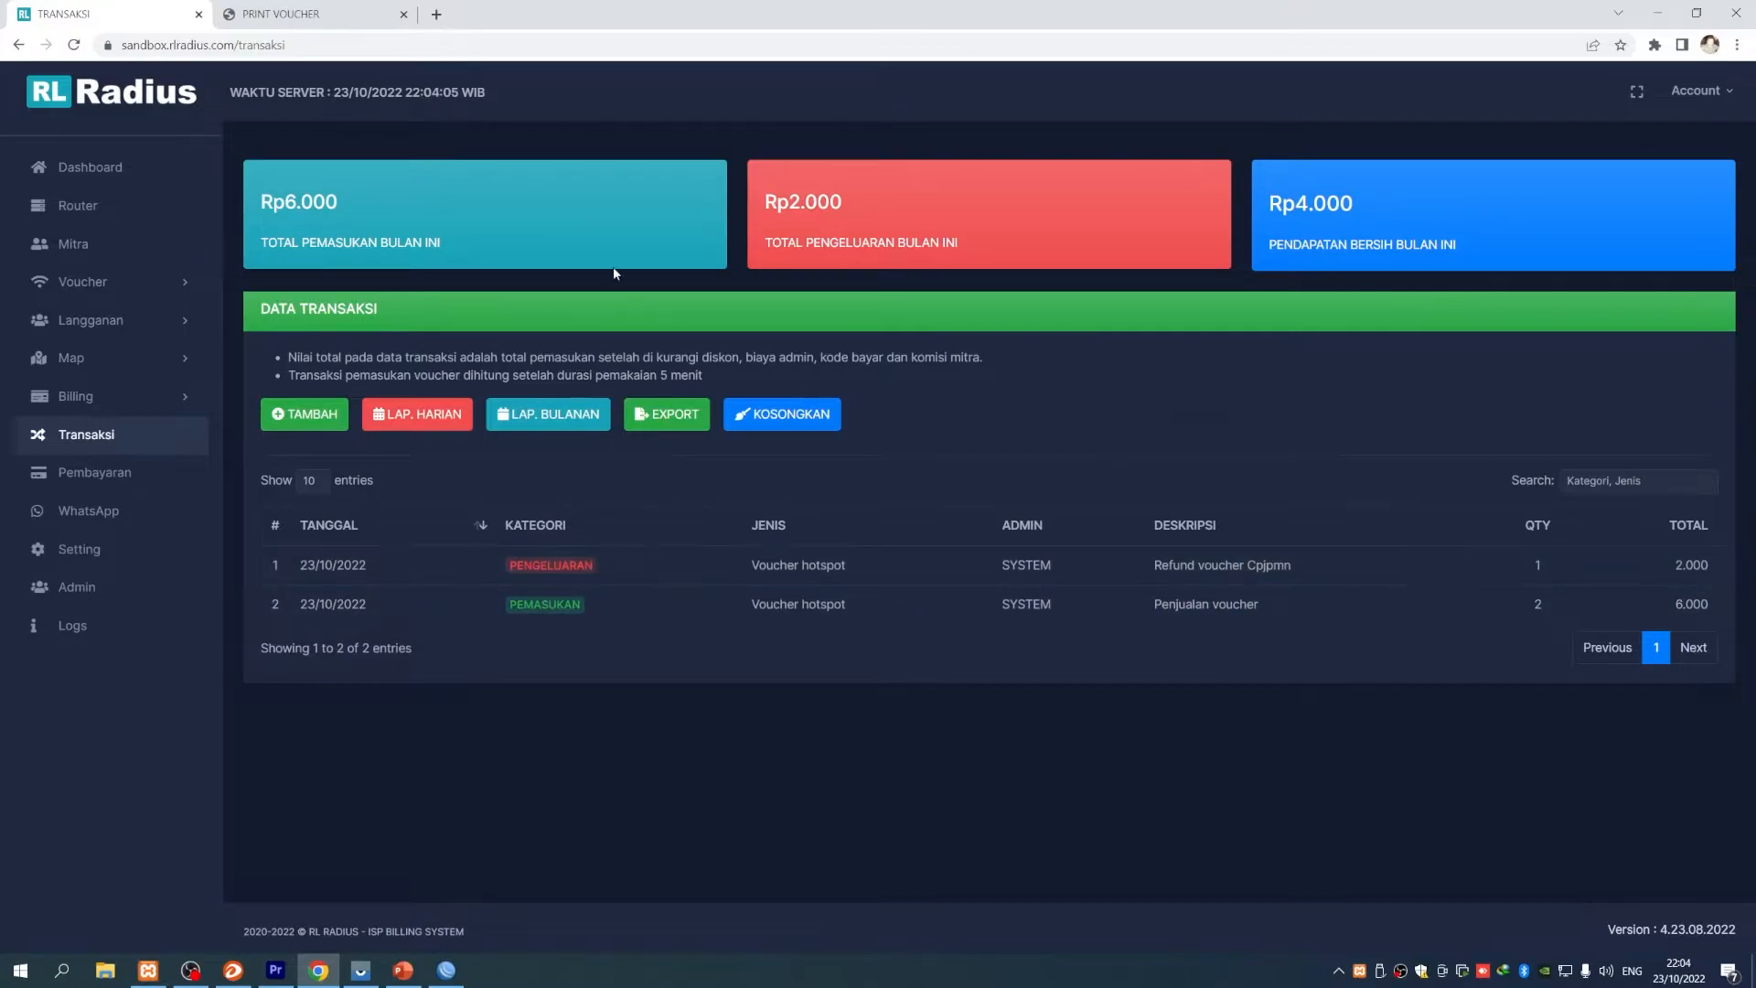
- Highlight the Transaksi page's monthly income and the 2.000 refund expense
left_click_drag(278, 242, 446, 249)
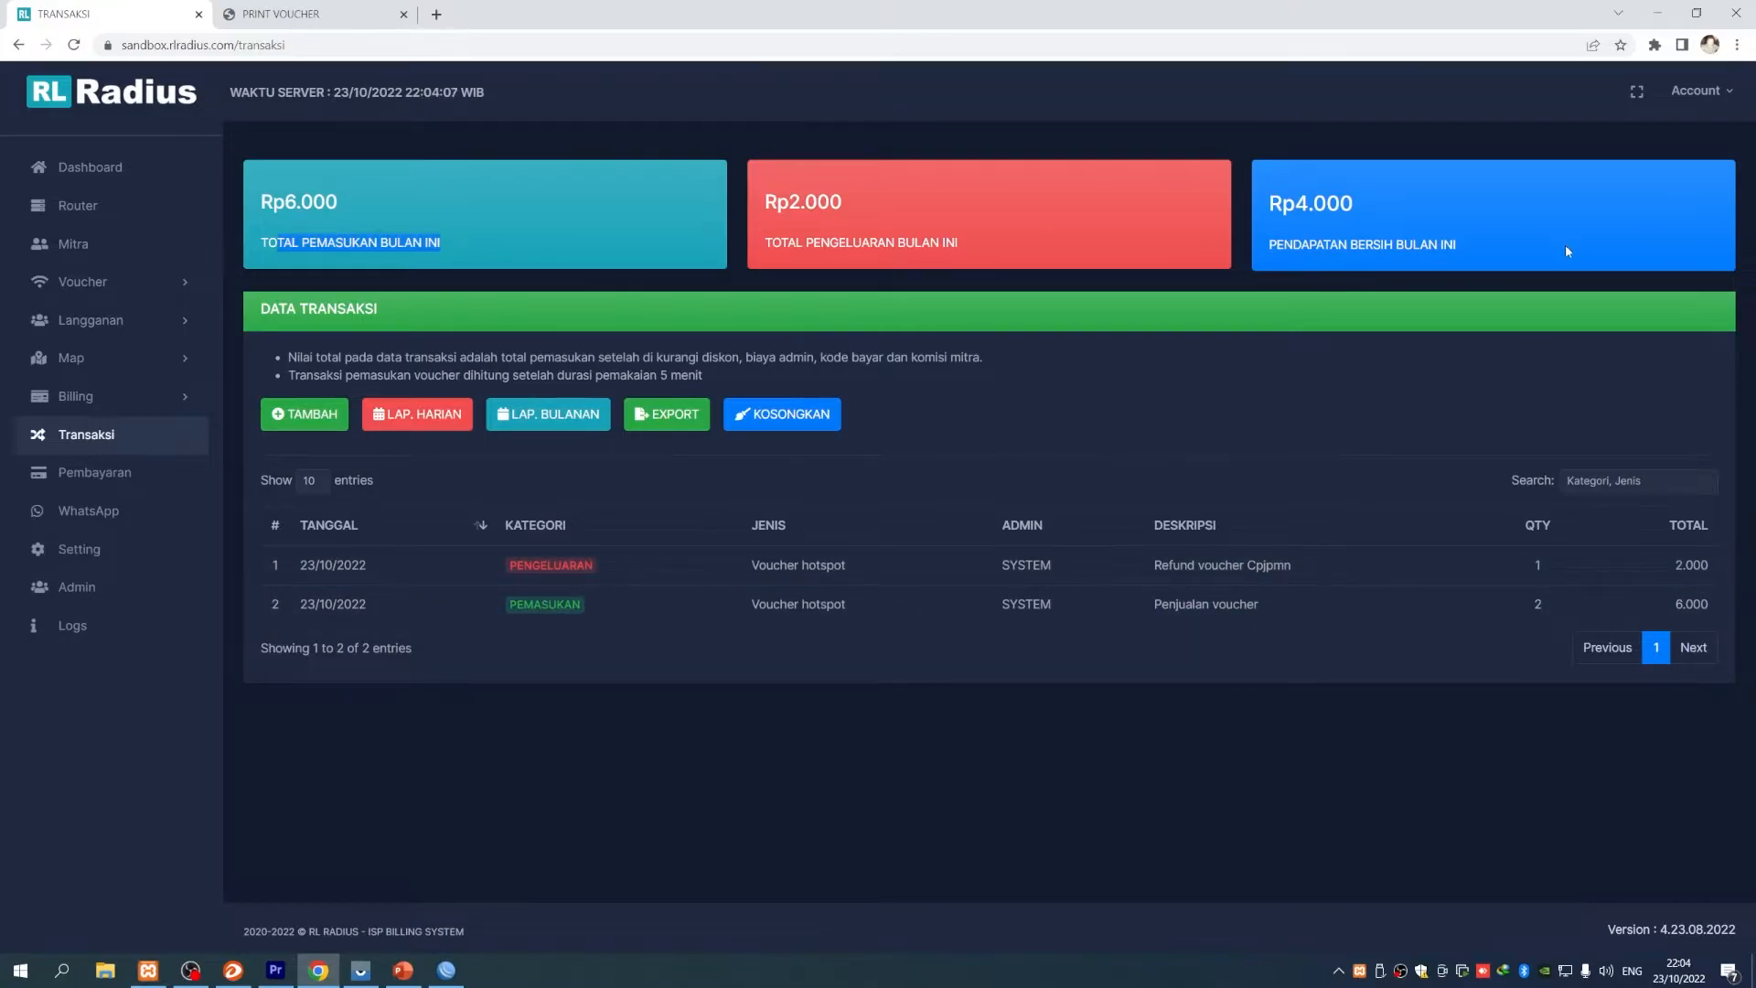
left_click(1246, 265)
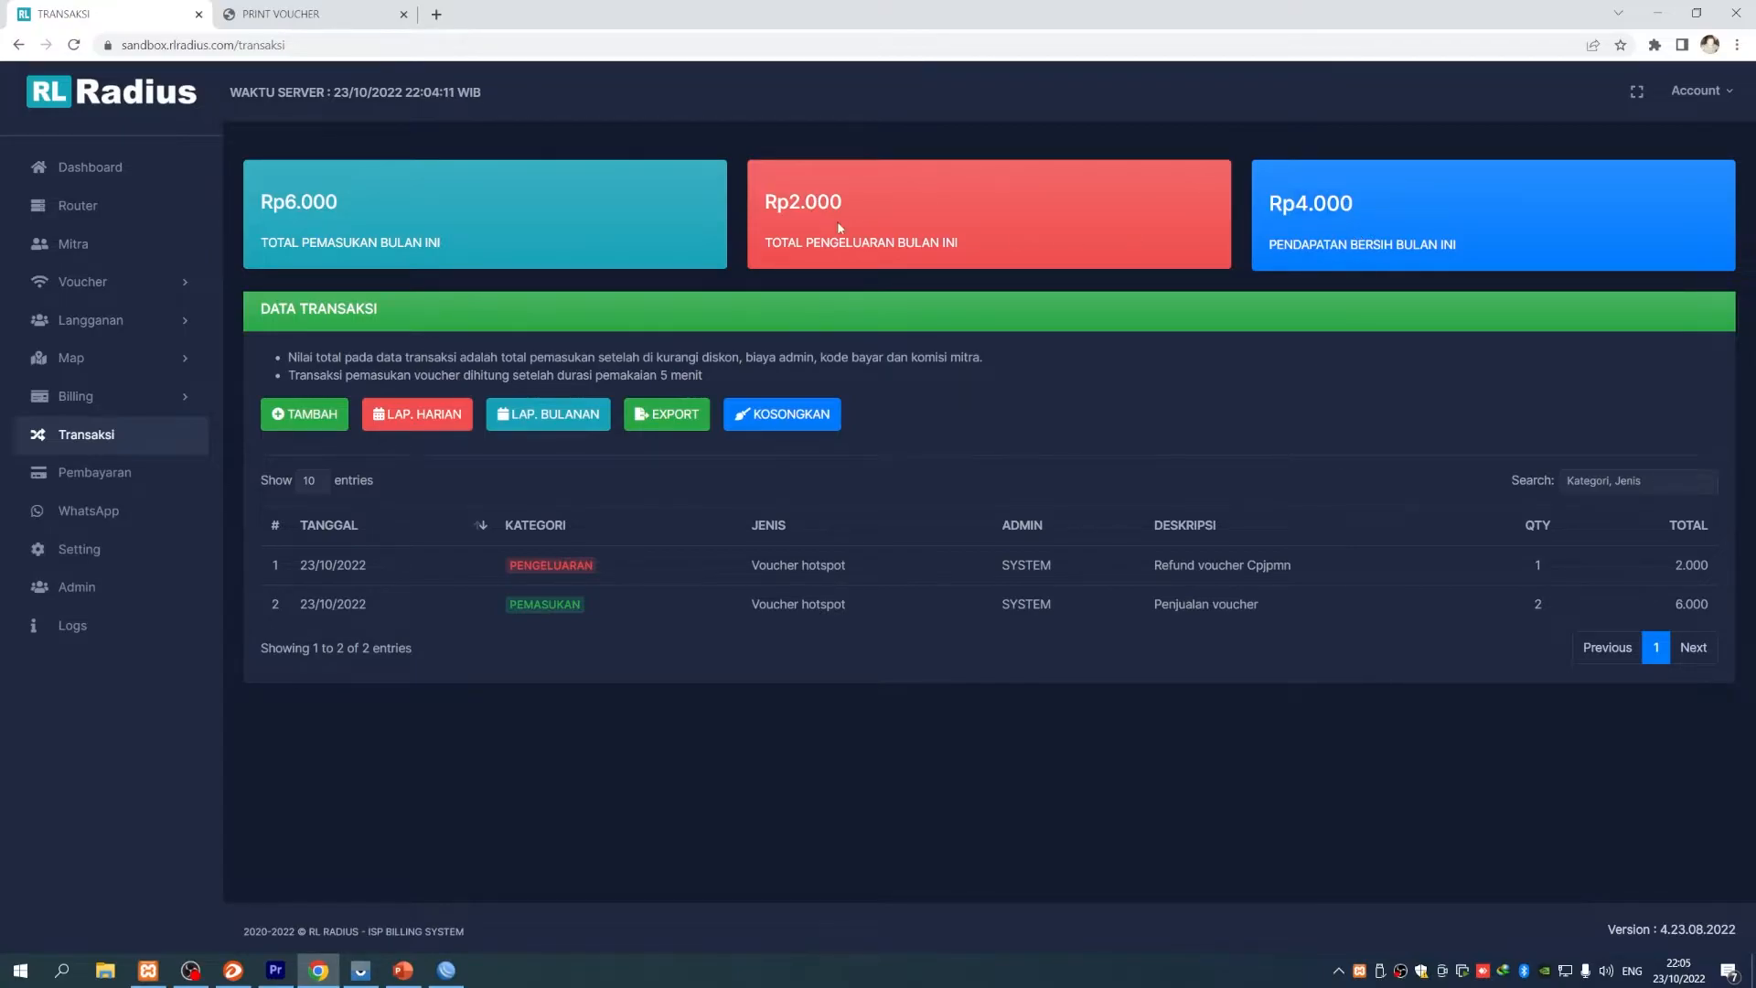
left_click_drag(791, 203, 867, 210)
left_click_drag(767, 244, 944, 247)
left_click(159, 285)
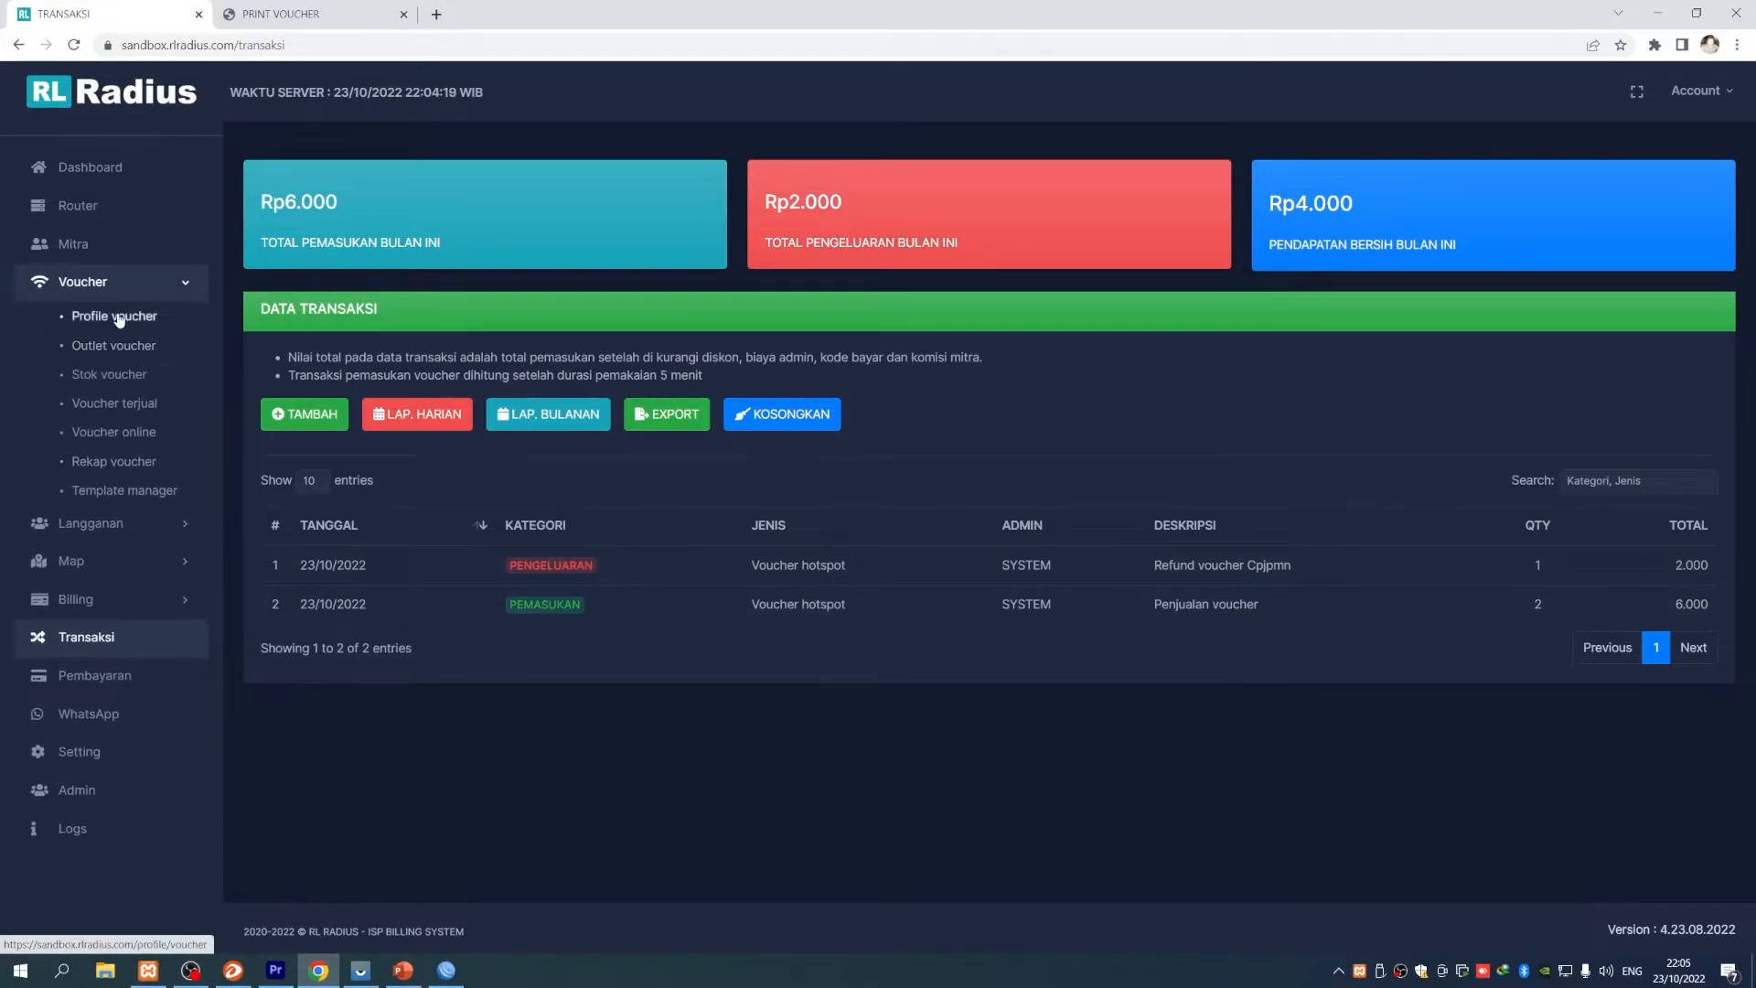
- Open the reseller's balance history under Mitra to see the 4.000 KUOTA 100GB debit
left_click(118, 316)
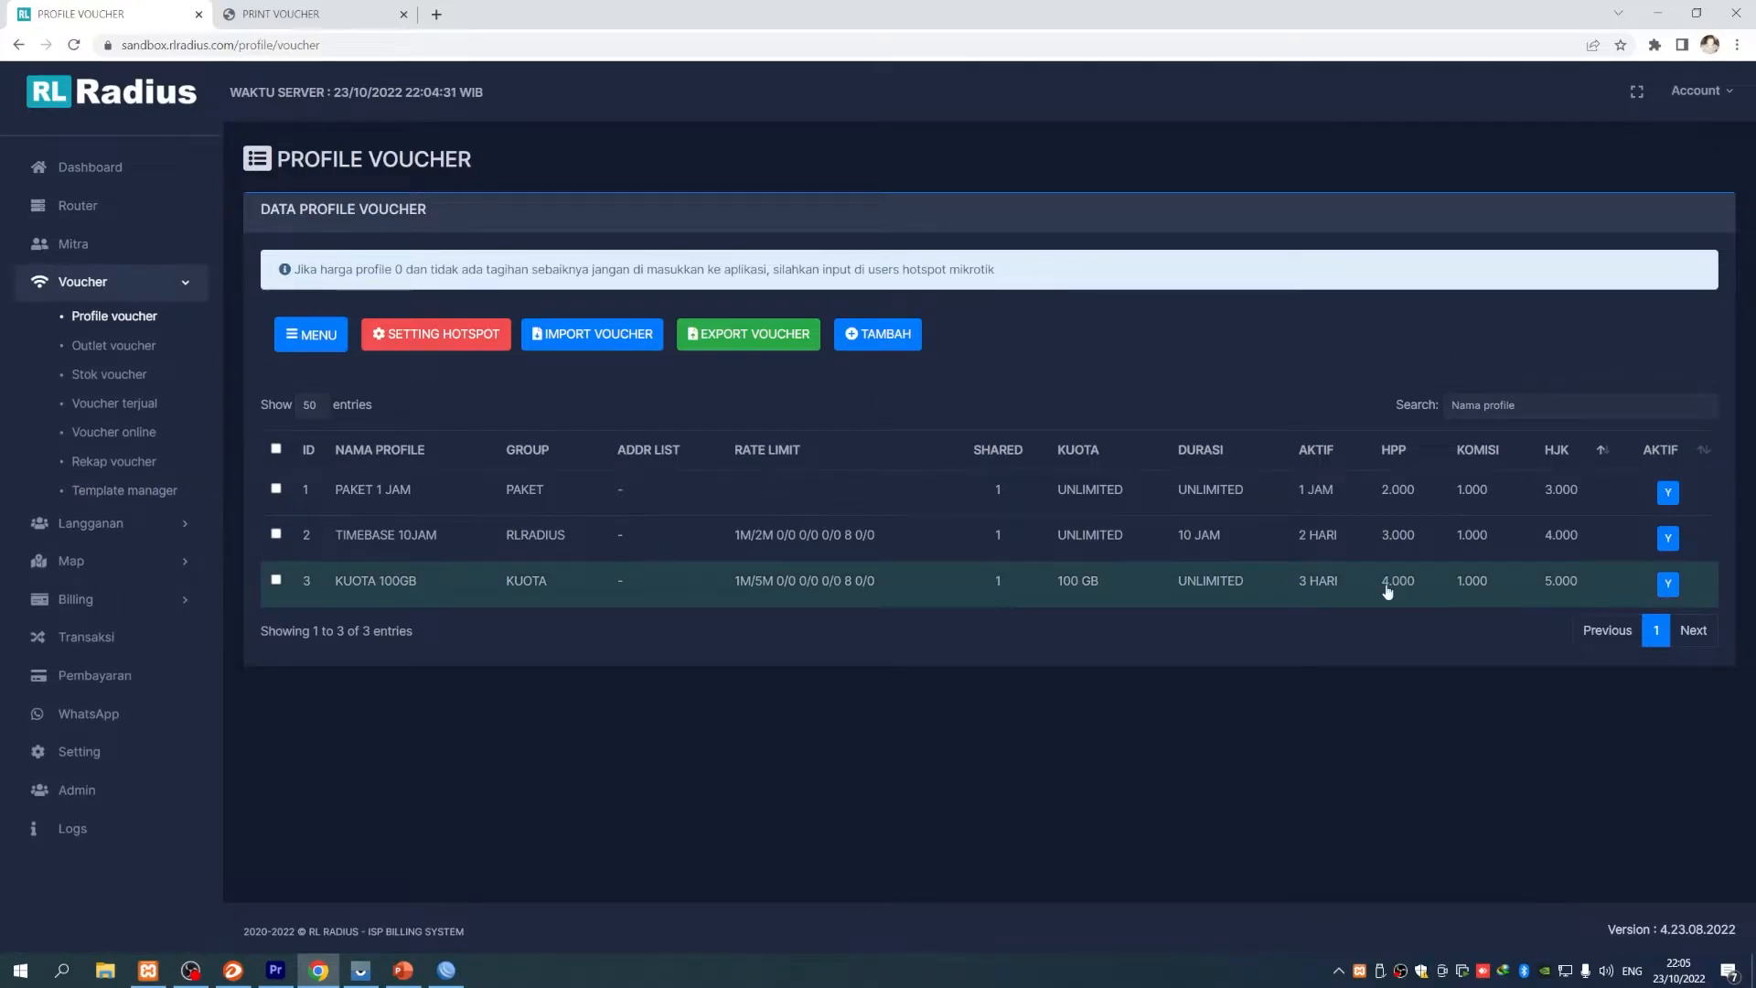
left_click(94, 249)
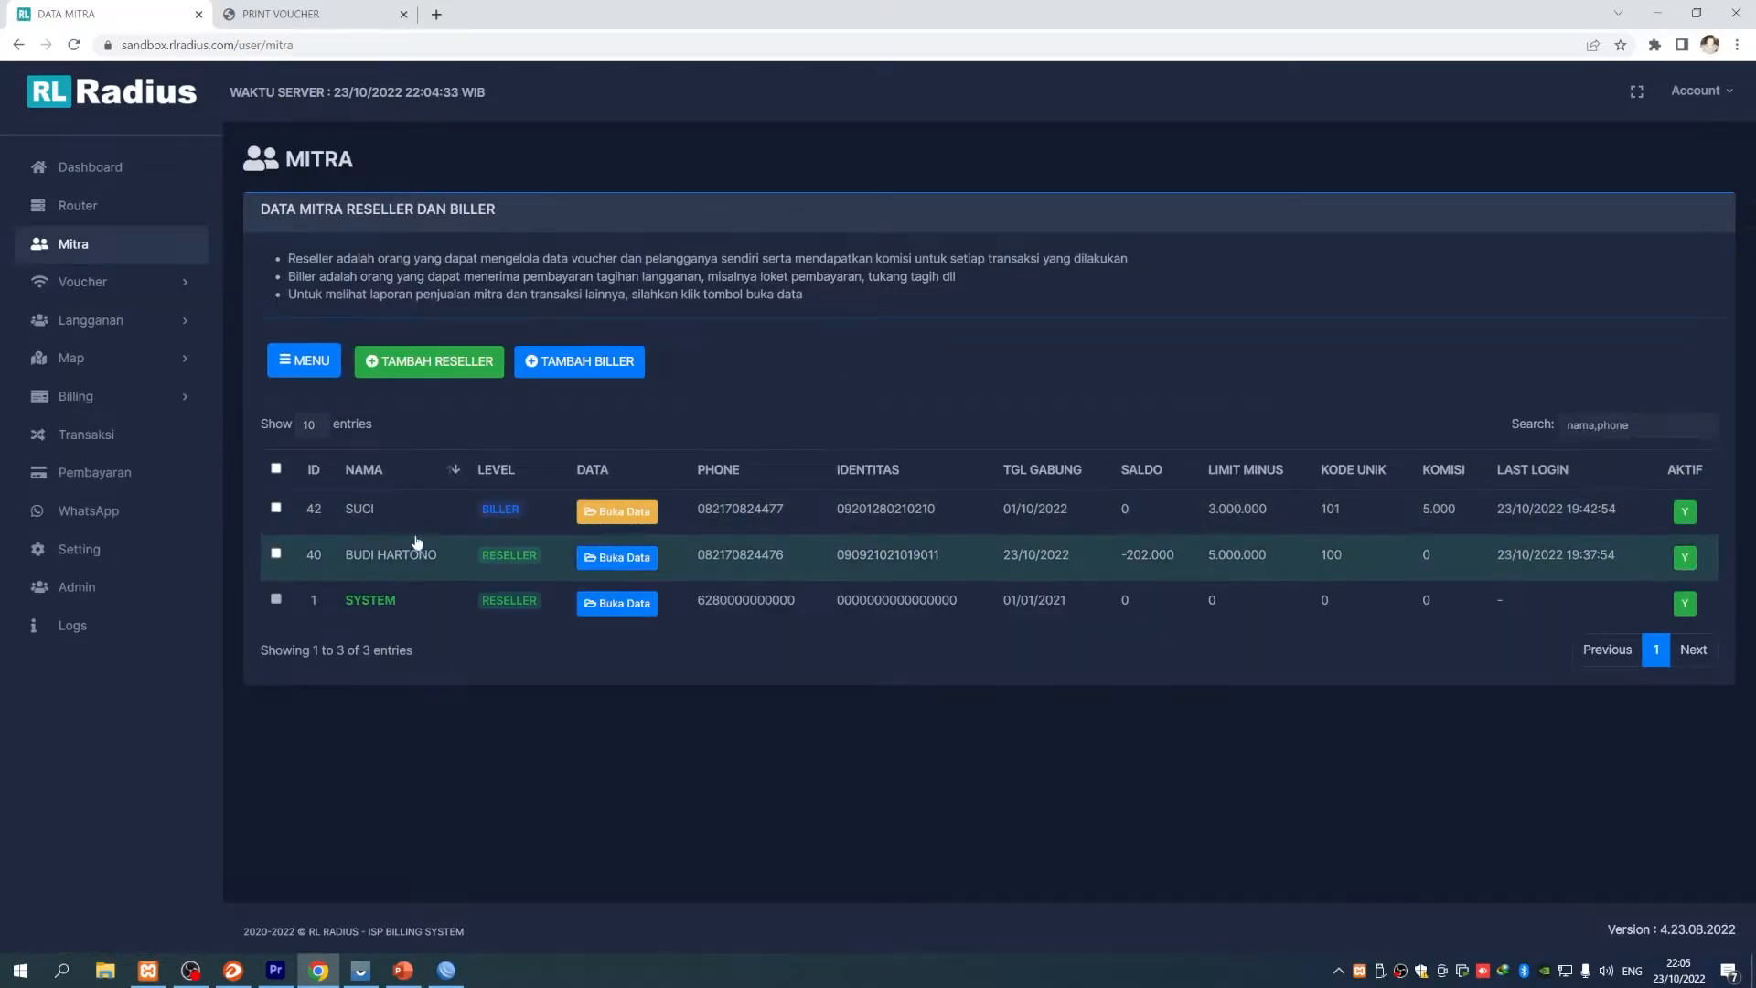
left_click(600, 560)
scroll(951, 518, "down", 2)
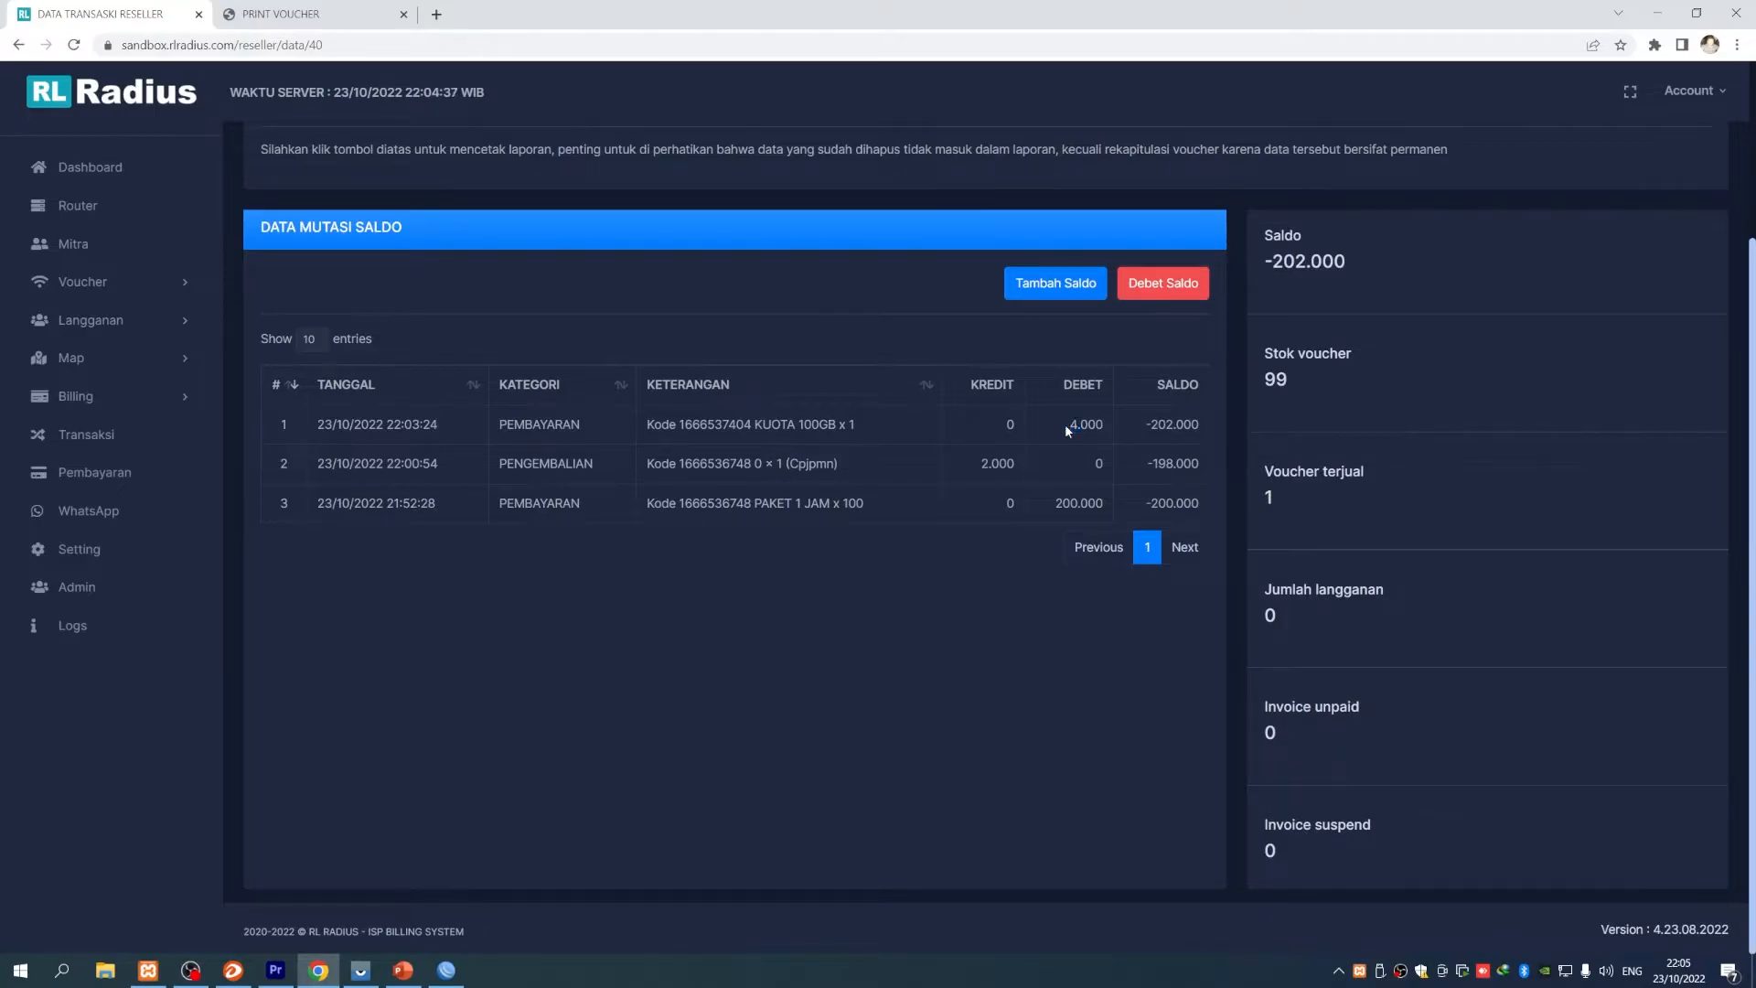
scroll(1034, 617, "up", 1)
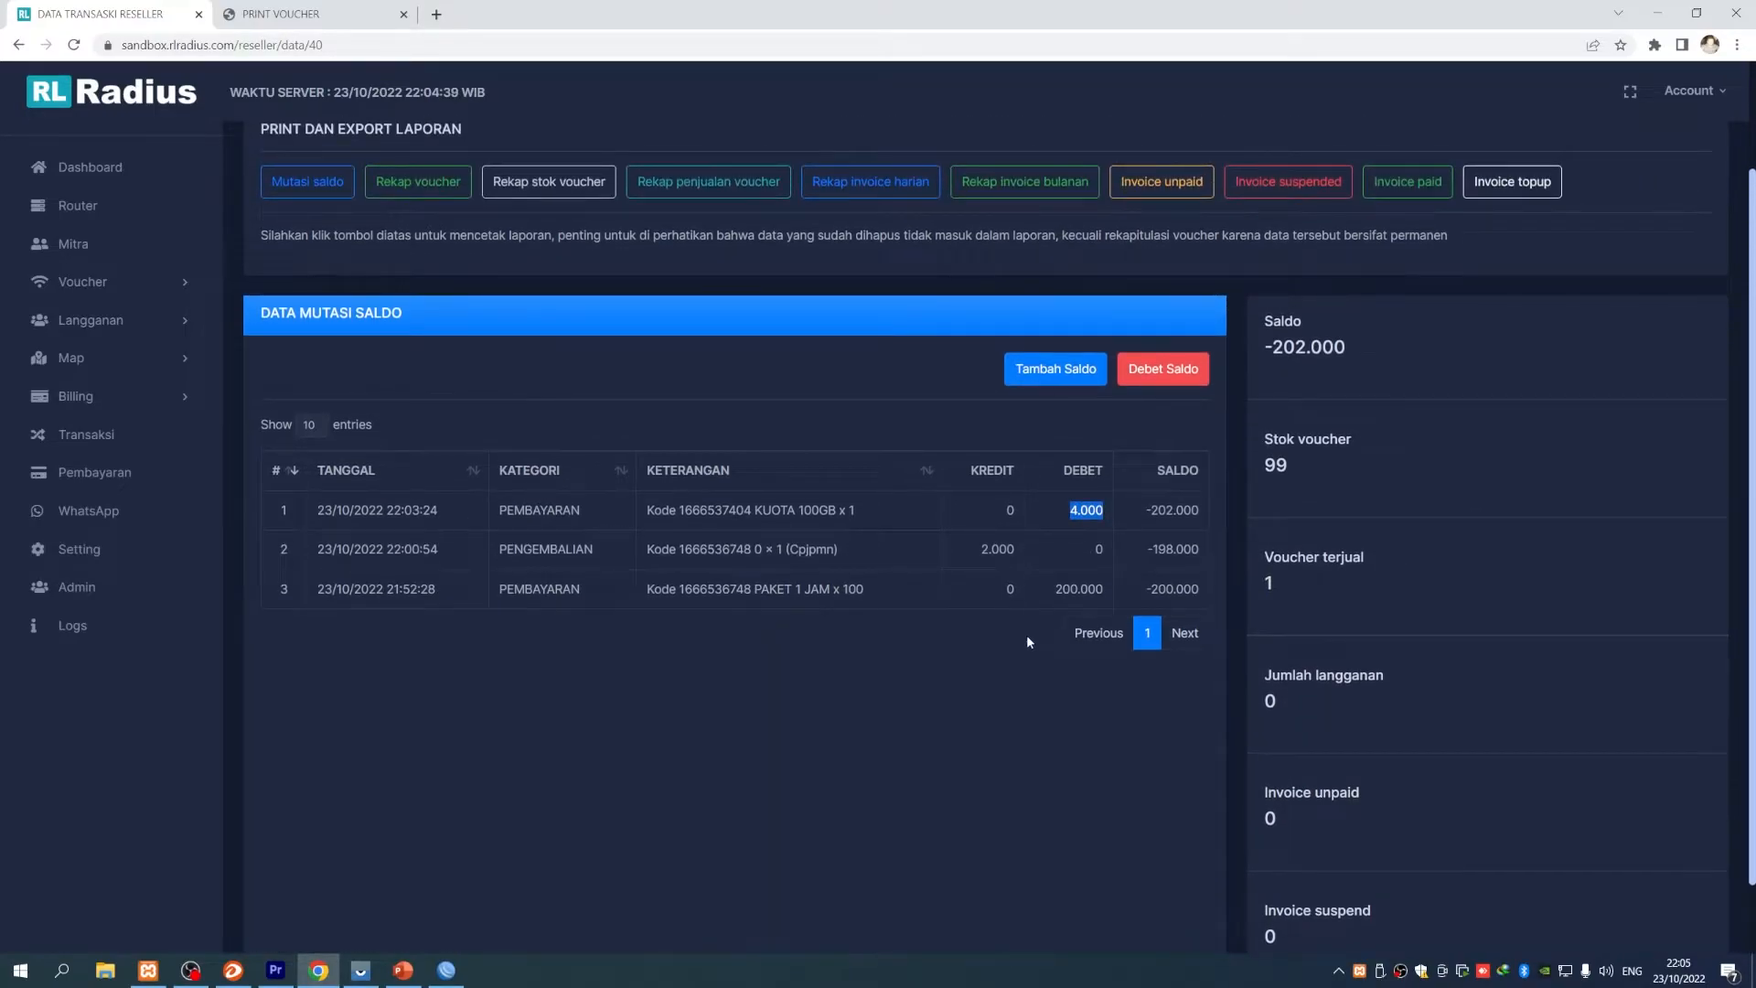
- Go back through the resellers list to the Stok voucher page
left_click(78, 205)
left_click(112, 256)
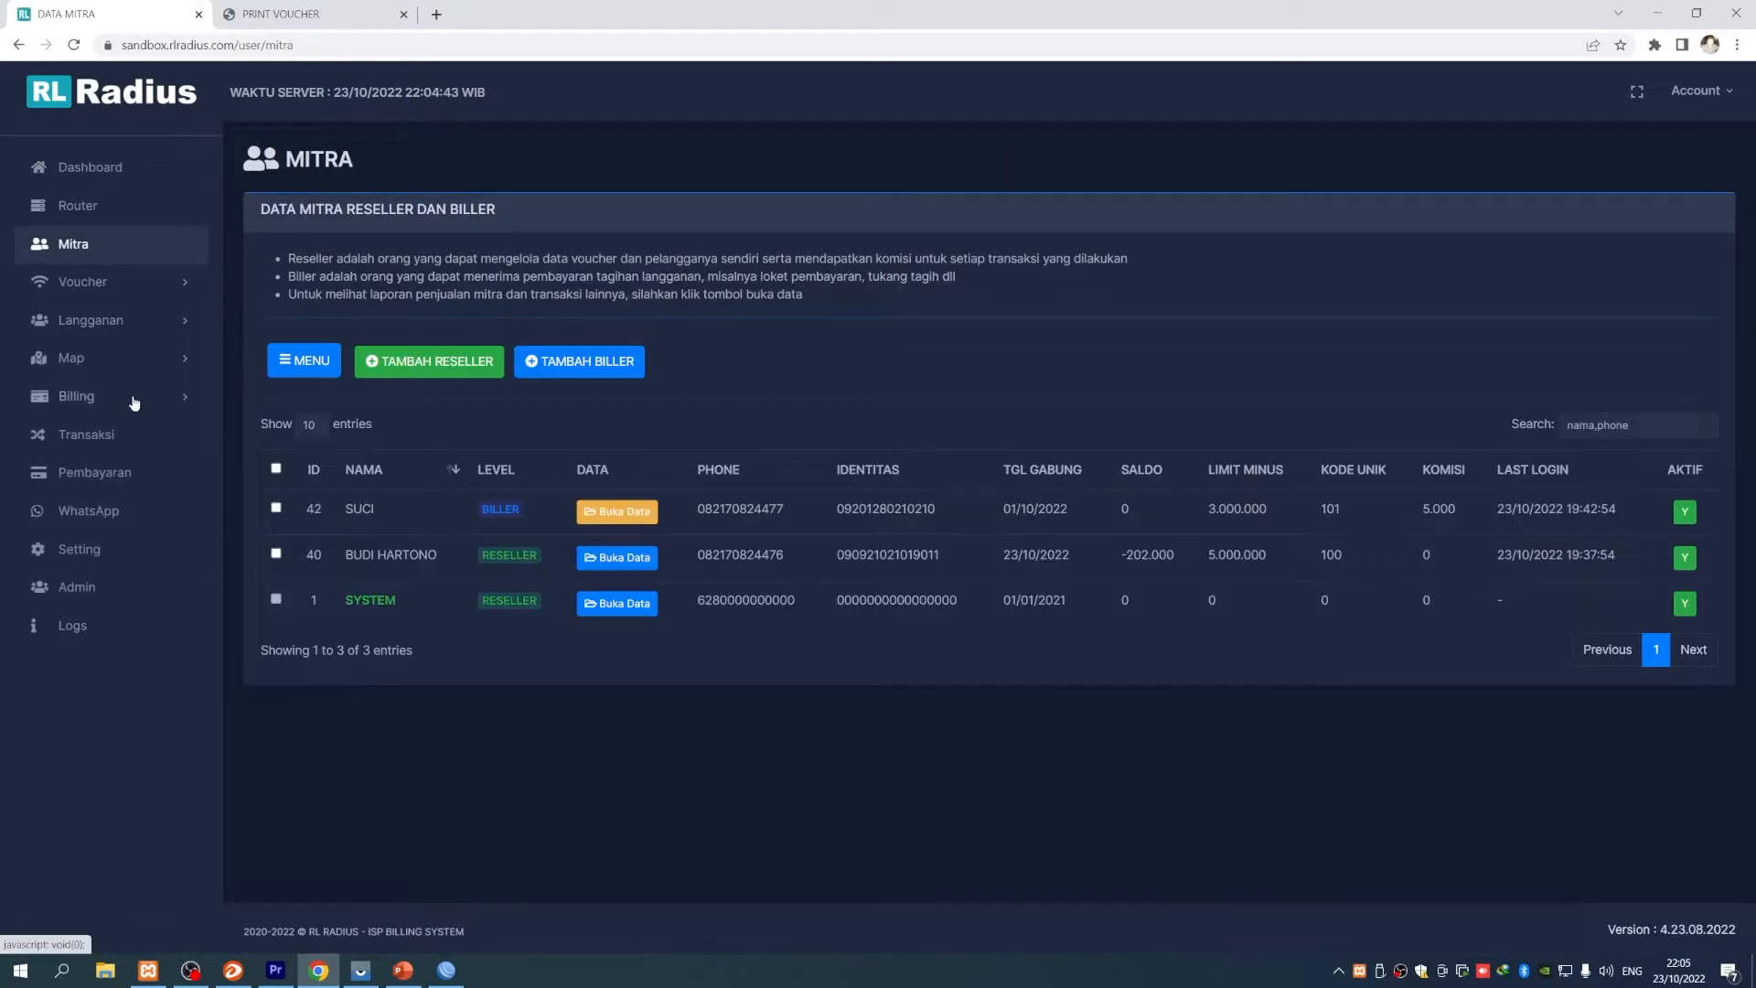
left_click(114, 281)
left_click(109, 374)
scroll(468, 422, "down", 2)
- Highlight the single-user, refund and damaged-voucher topics in PowerPoint, then minimise it
mouse_move(361, 974)
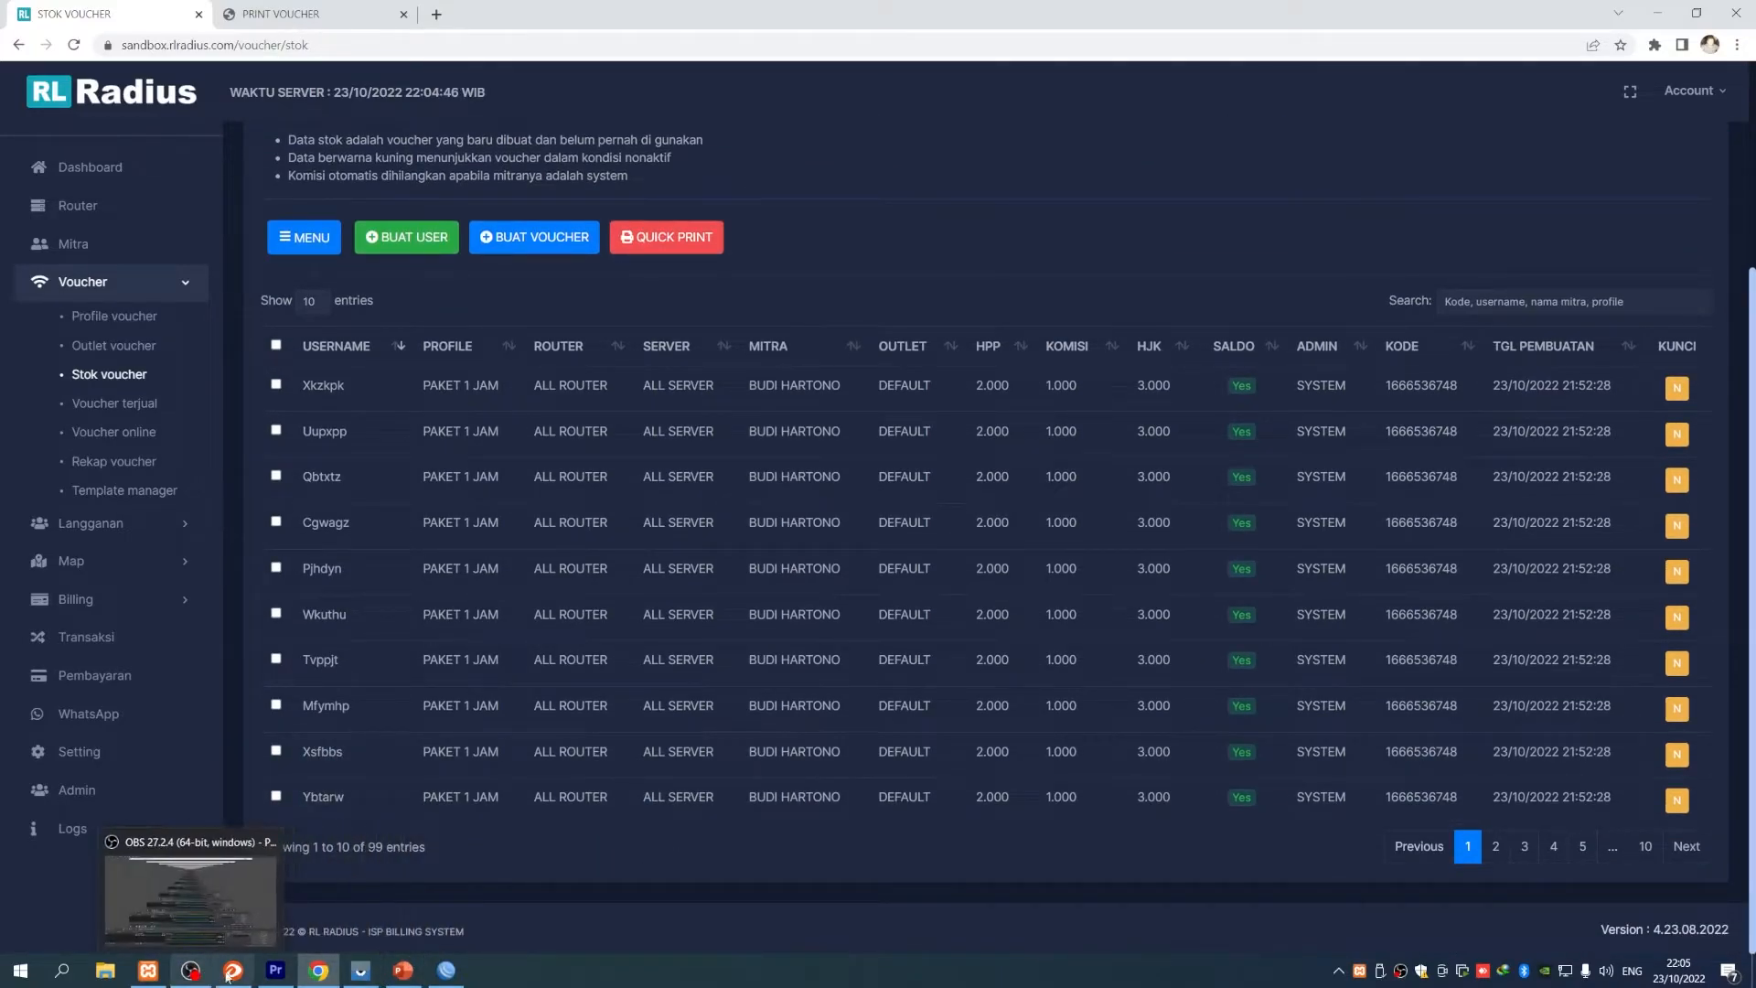
left_click(403, 974)
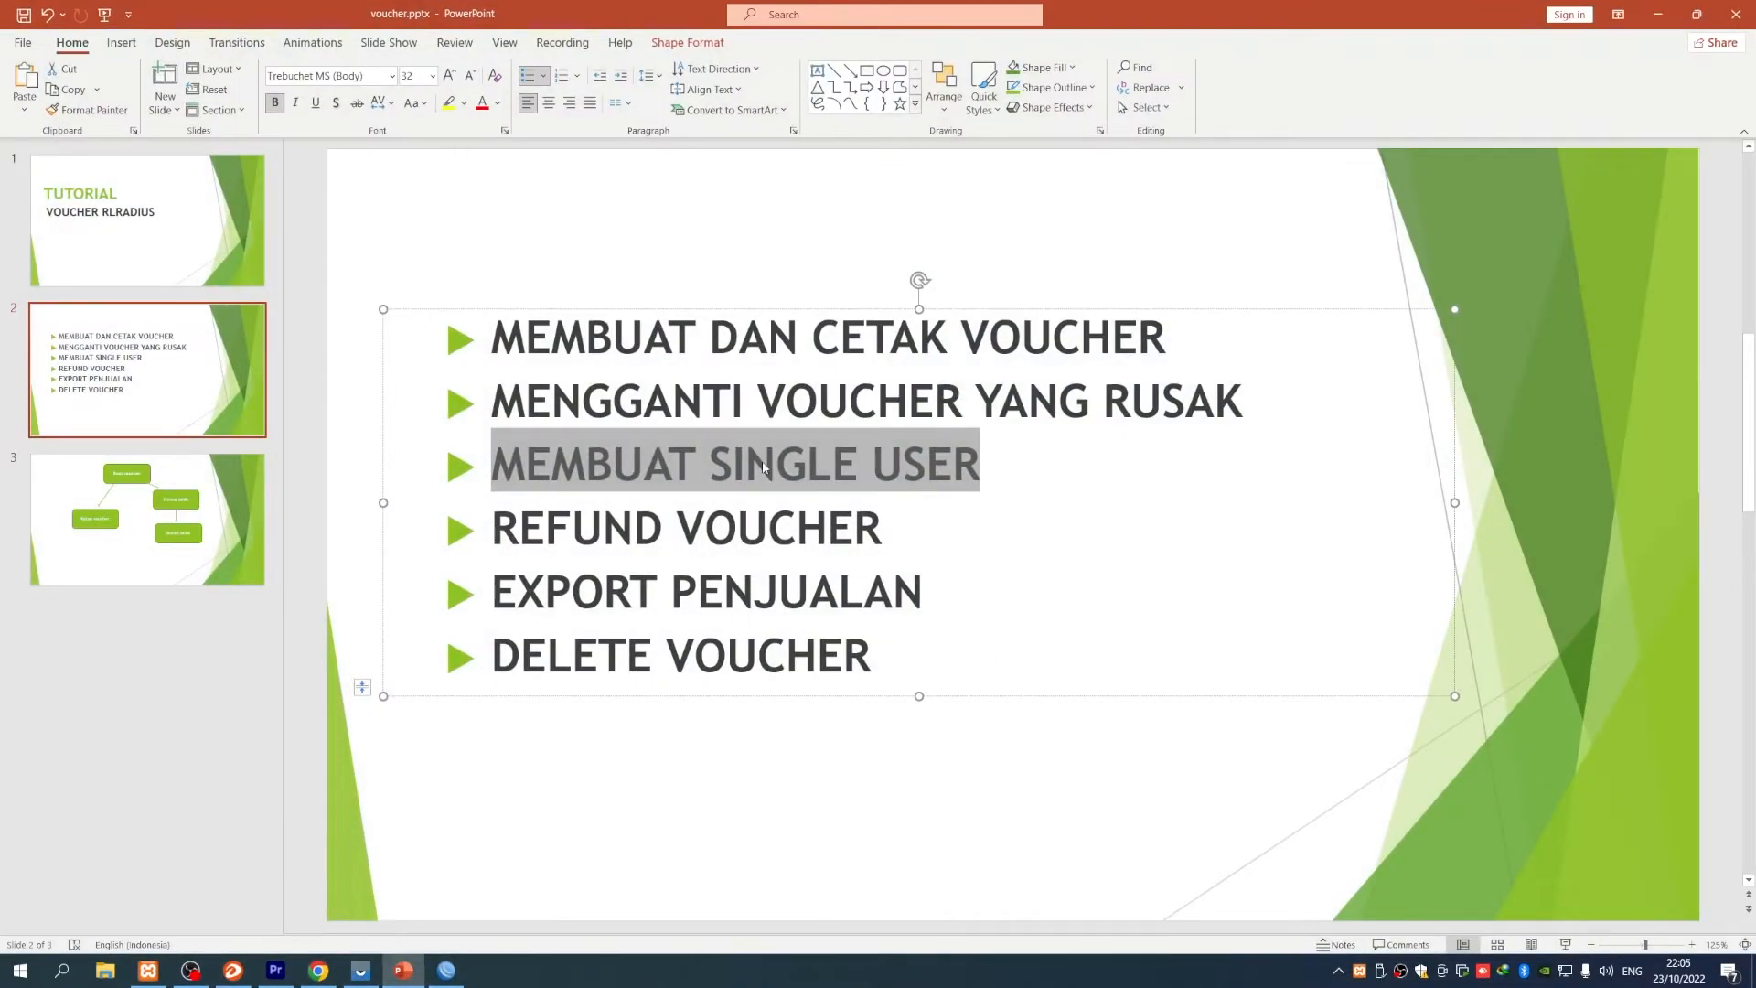
left_click(637, 543)
left_click_drag(494, 464, 887, 530)
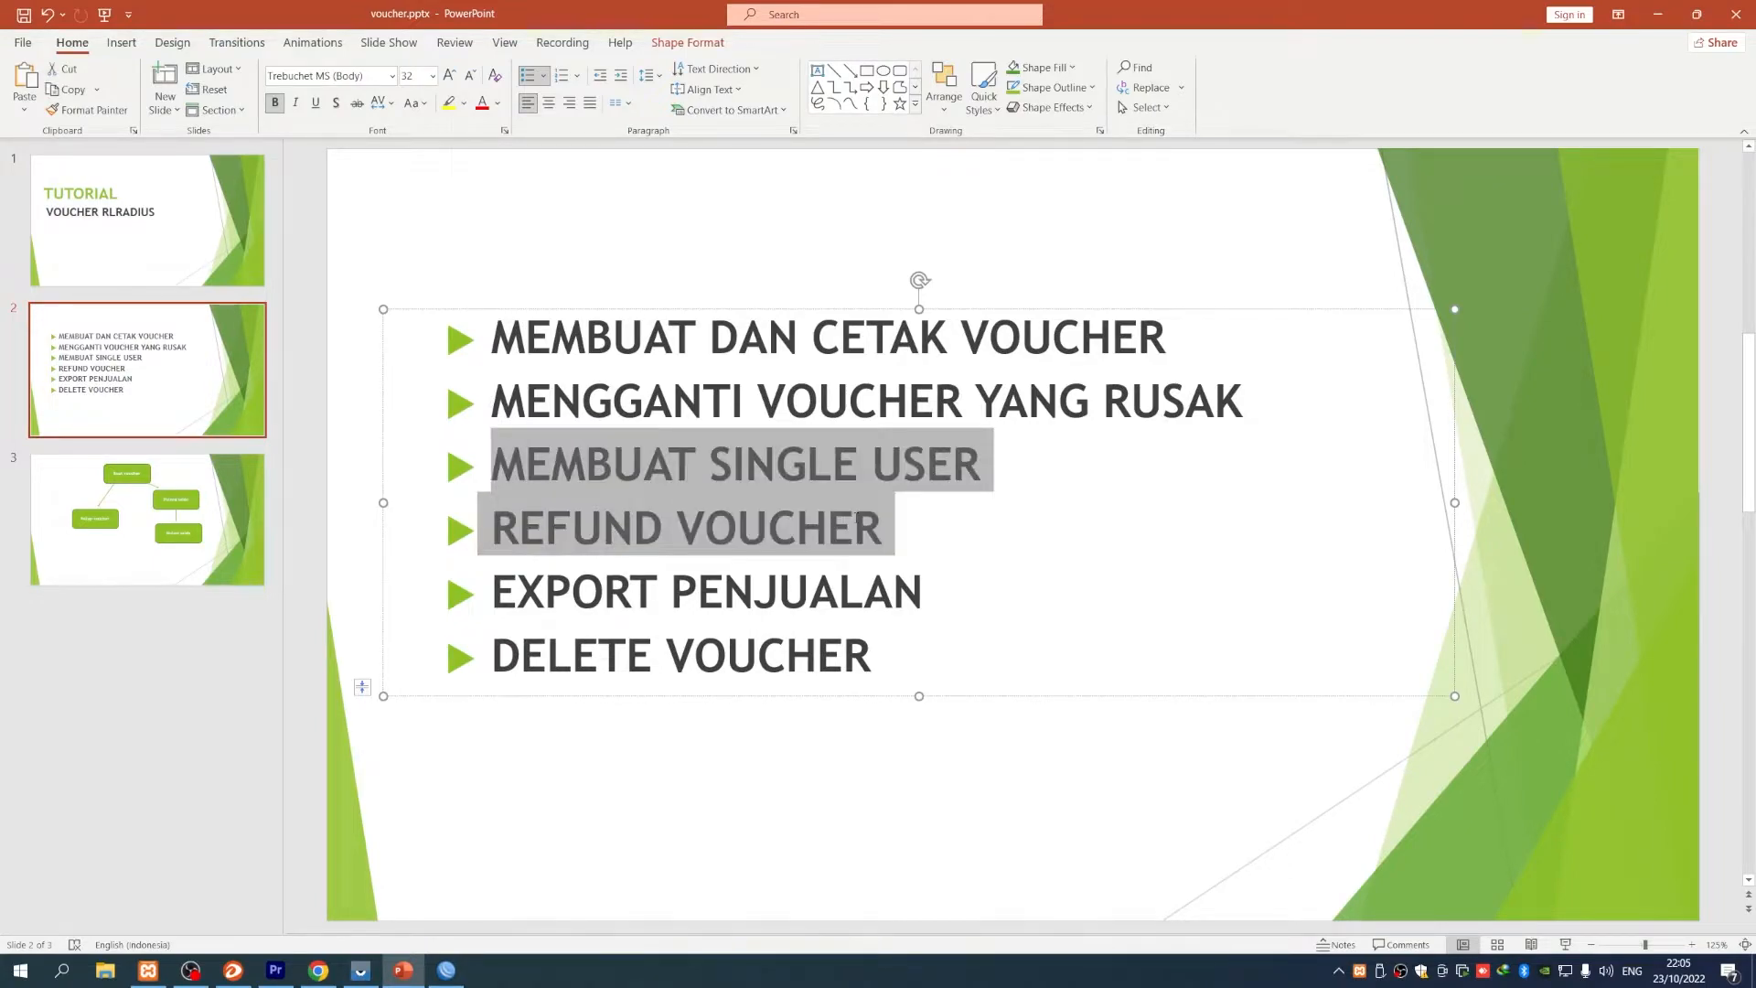
left_click_drag(494, 402, 1244, 403)
left_click(1658, 14)
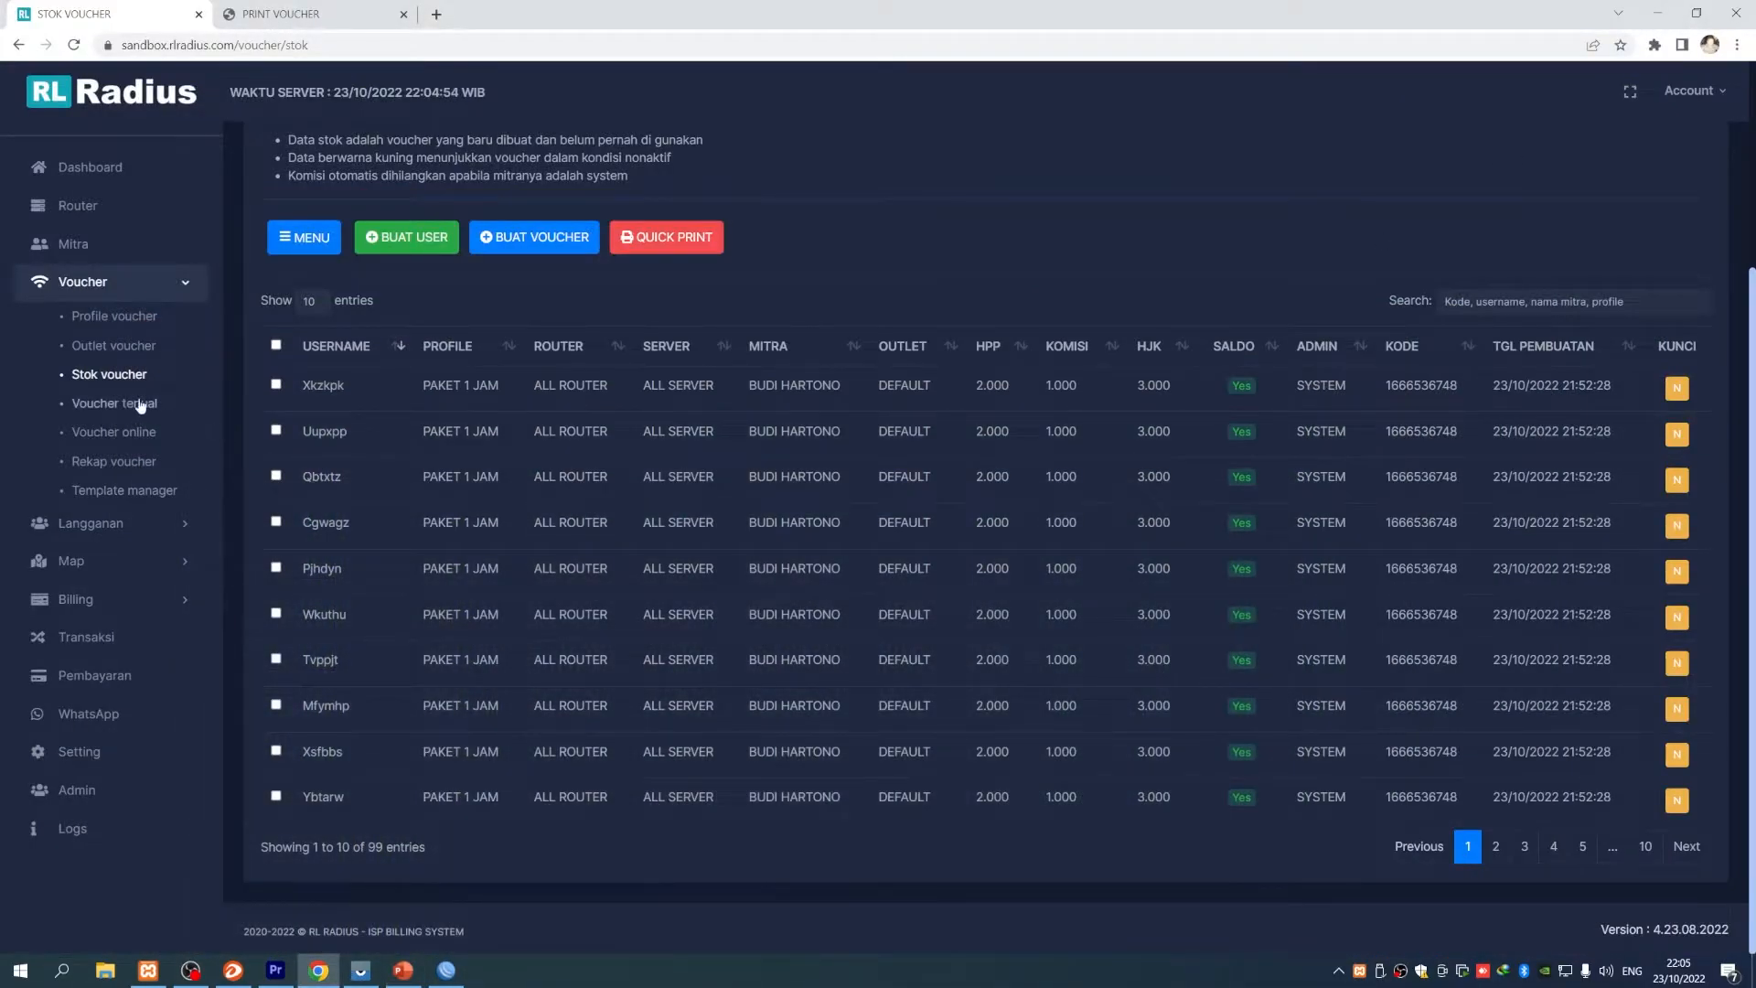
- Reload Stok voucher to show 99 vouchers, 99.000 commission and 297.000 total HJK
left_click(128, 376)
scroll(619, 714, "up", 3)
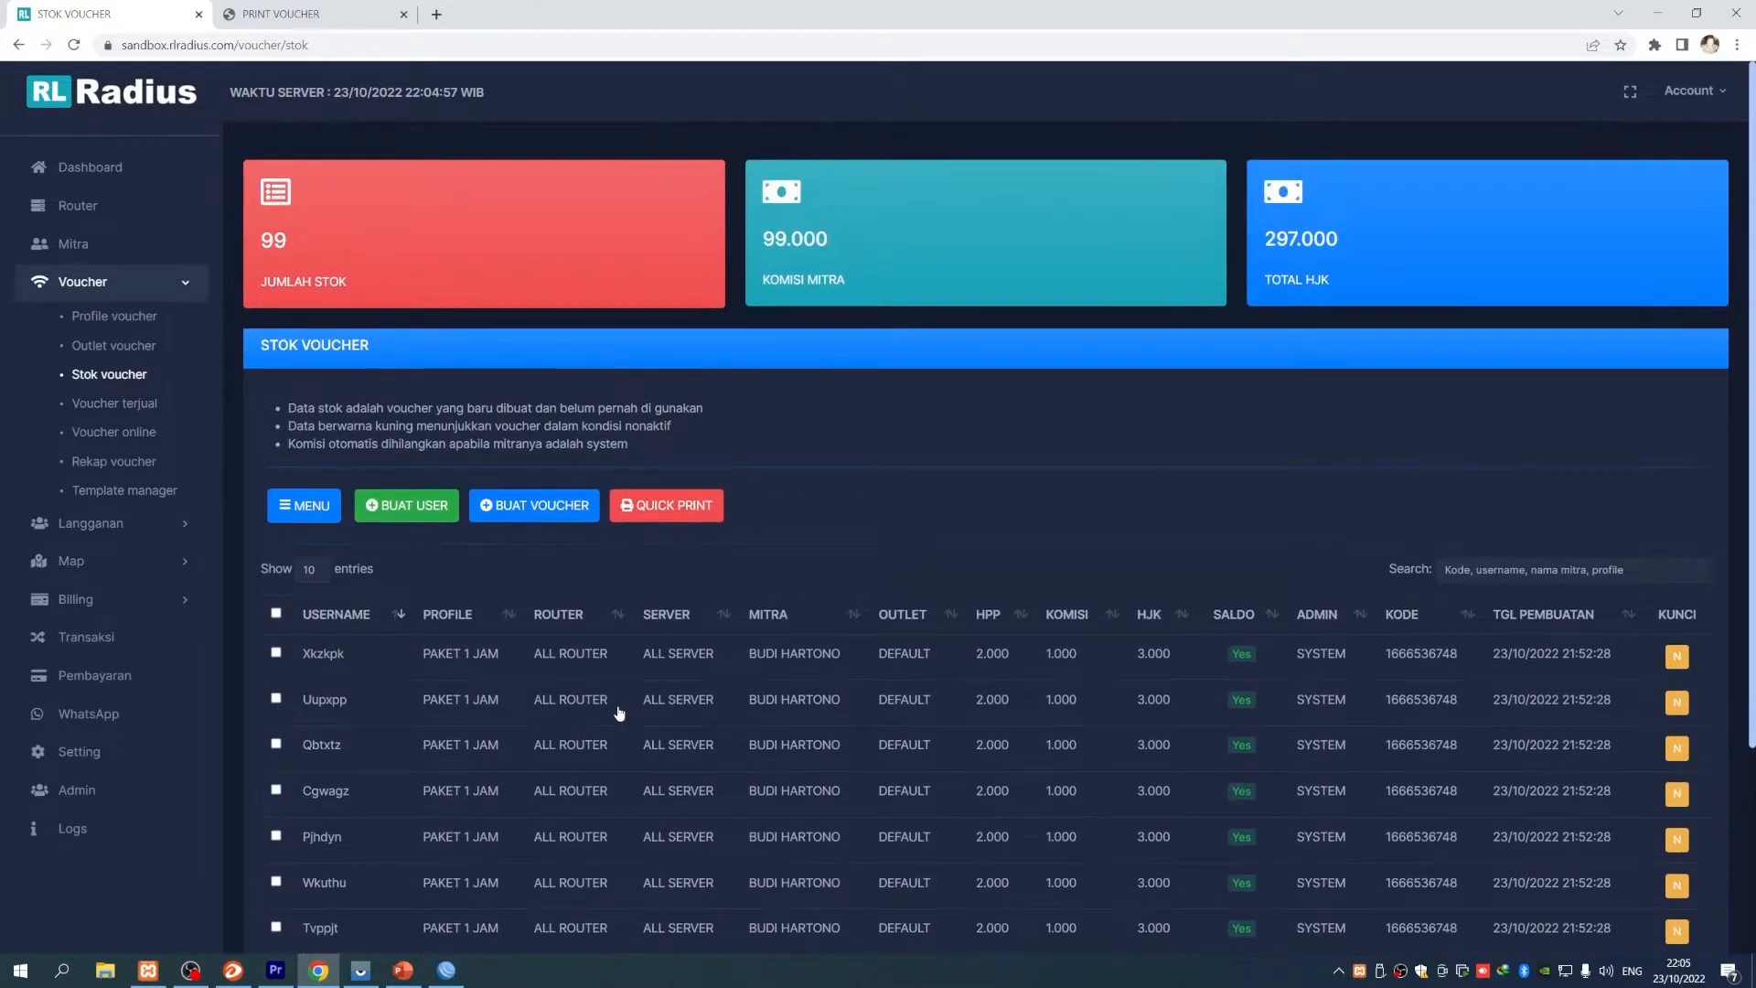
scroll(619, 714, "down", 2)
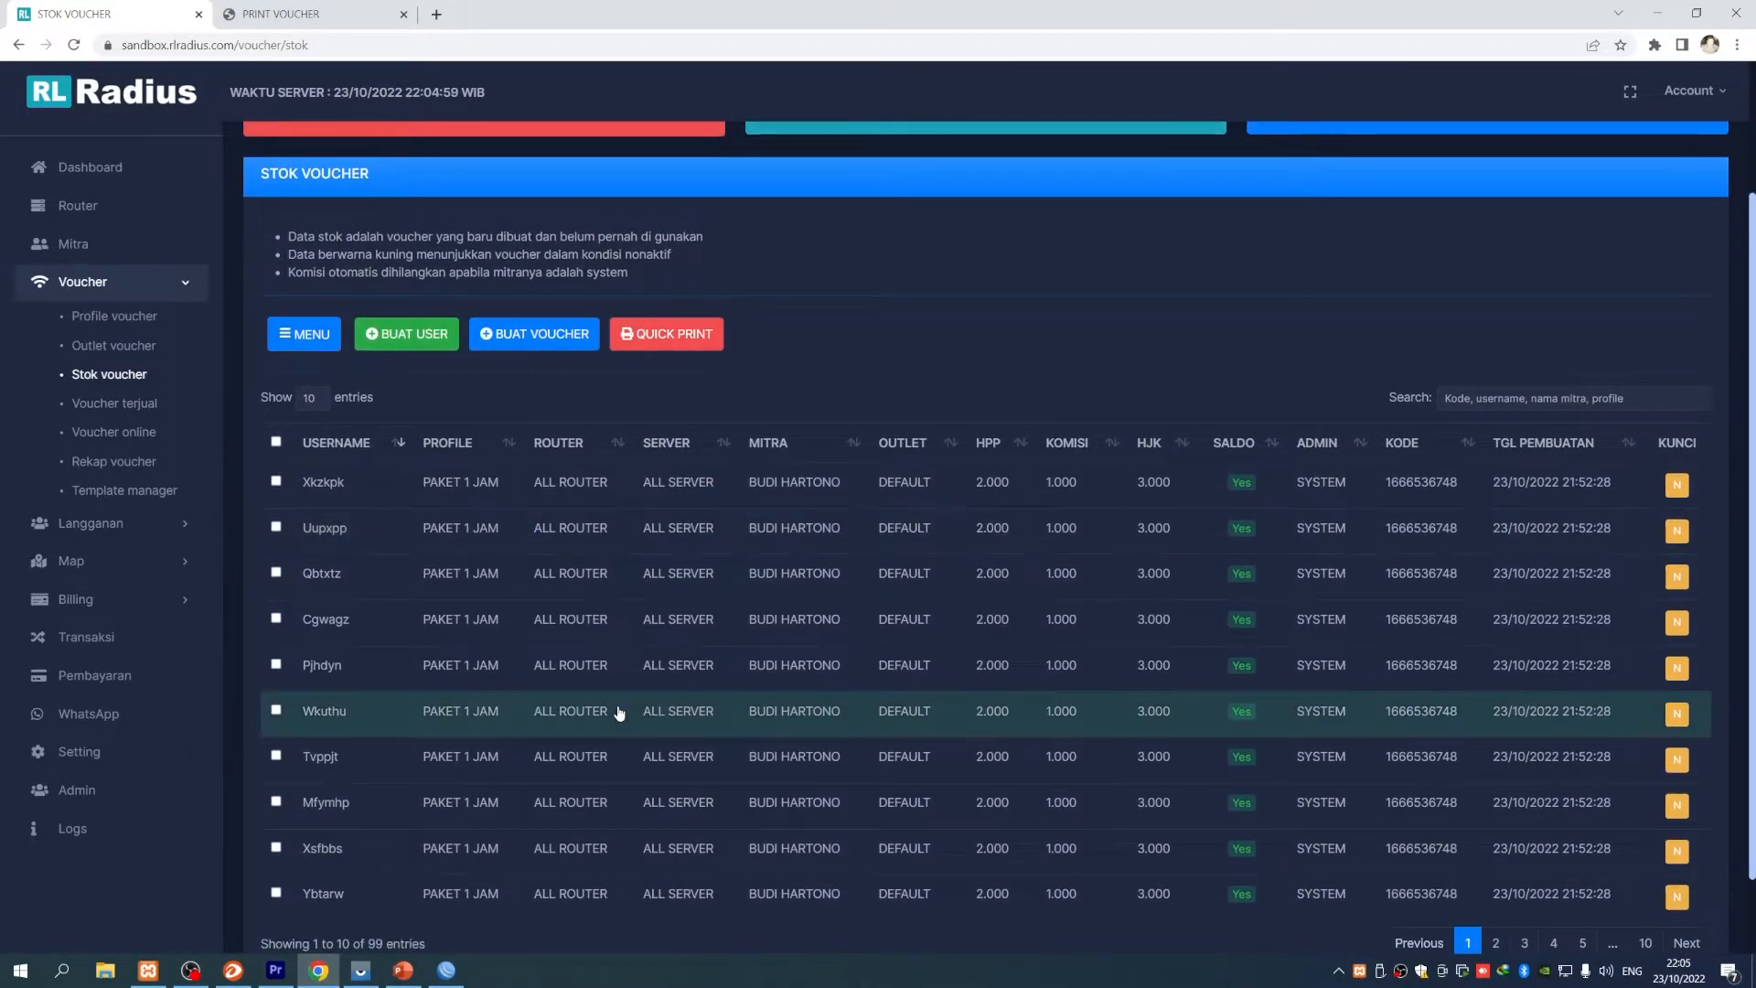
scroll(620, 714, "up", 1)
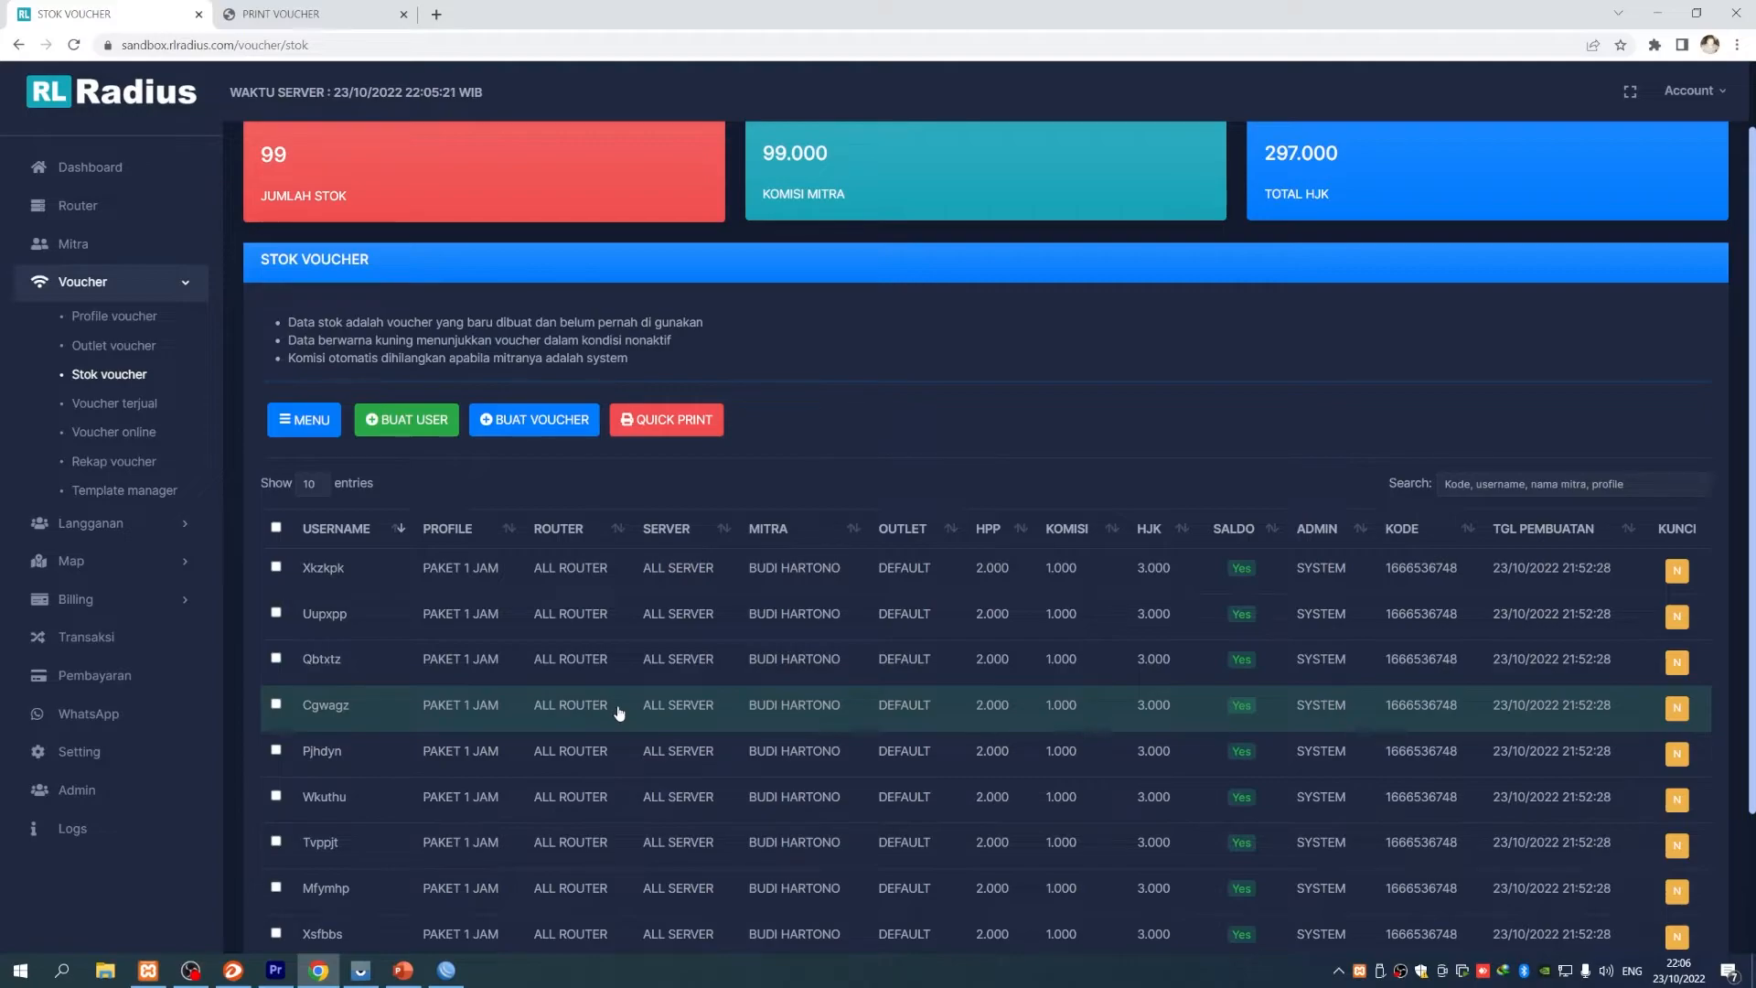
- Start a new voucher batch for the reseller with balance deduction off and MAC lock on
scroll(640, 595, "down", 1)
scroll(567, 530, "up", 2)
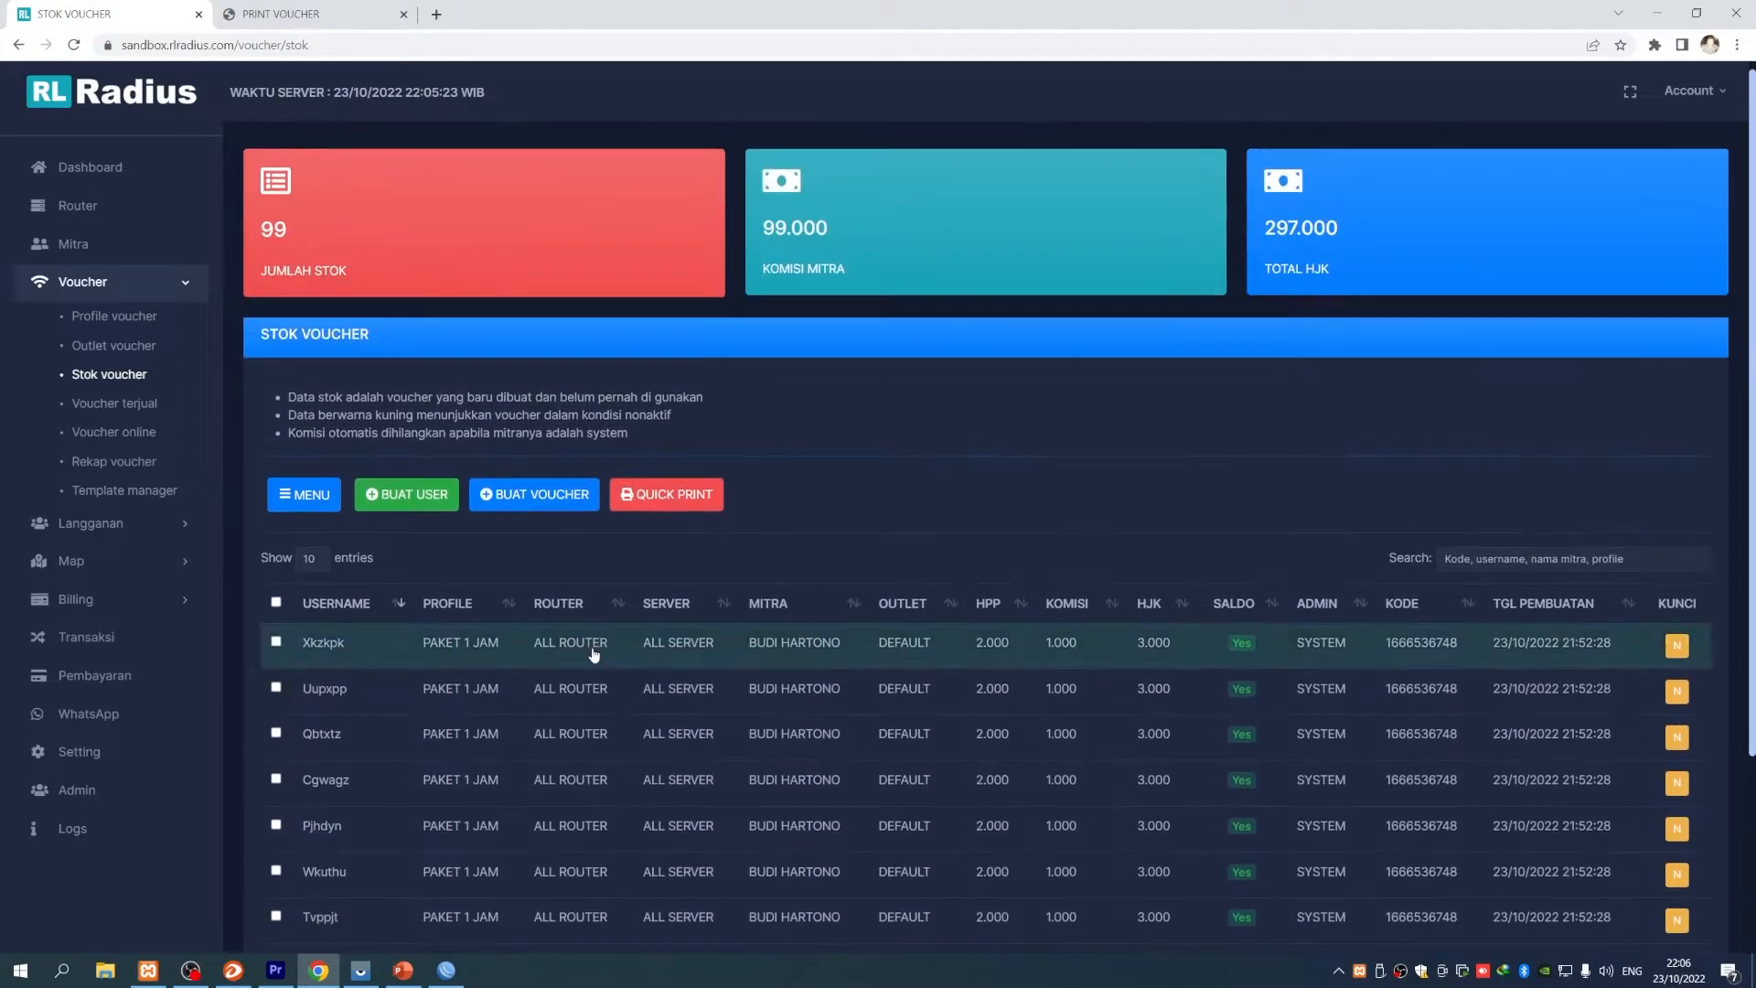
left_click(137, 377)
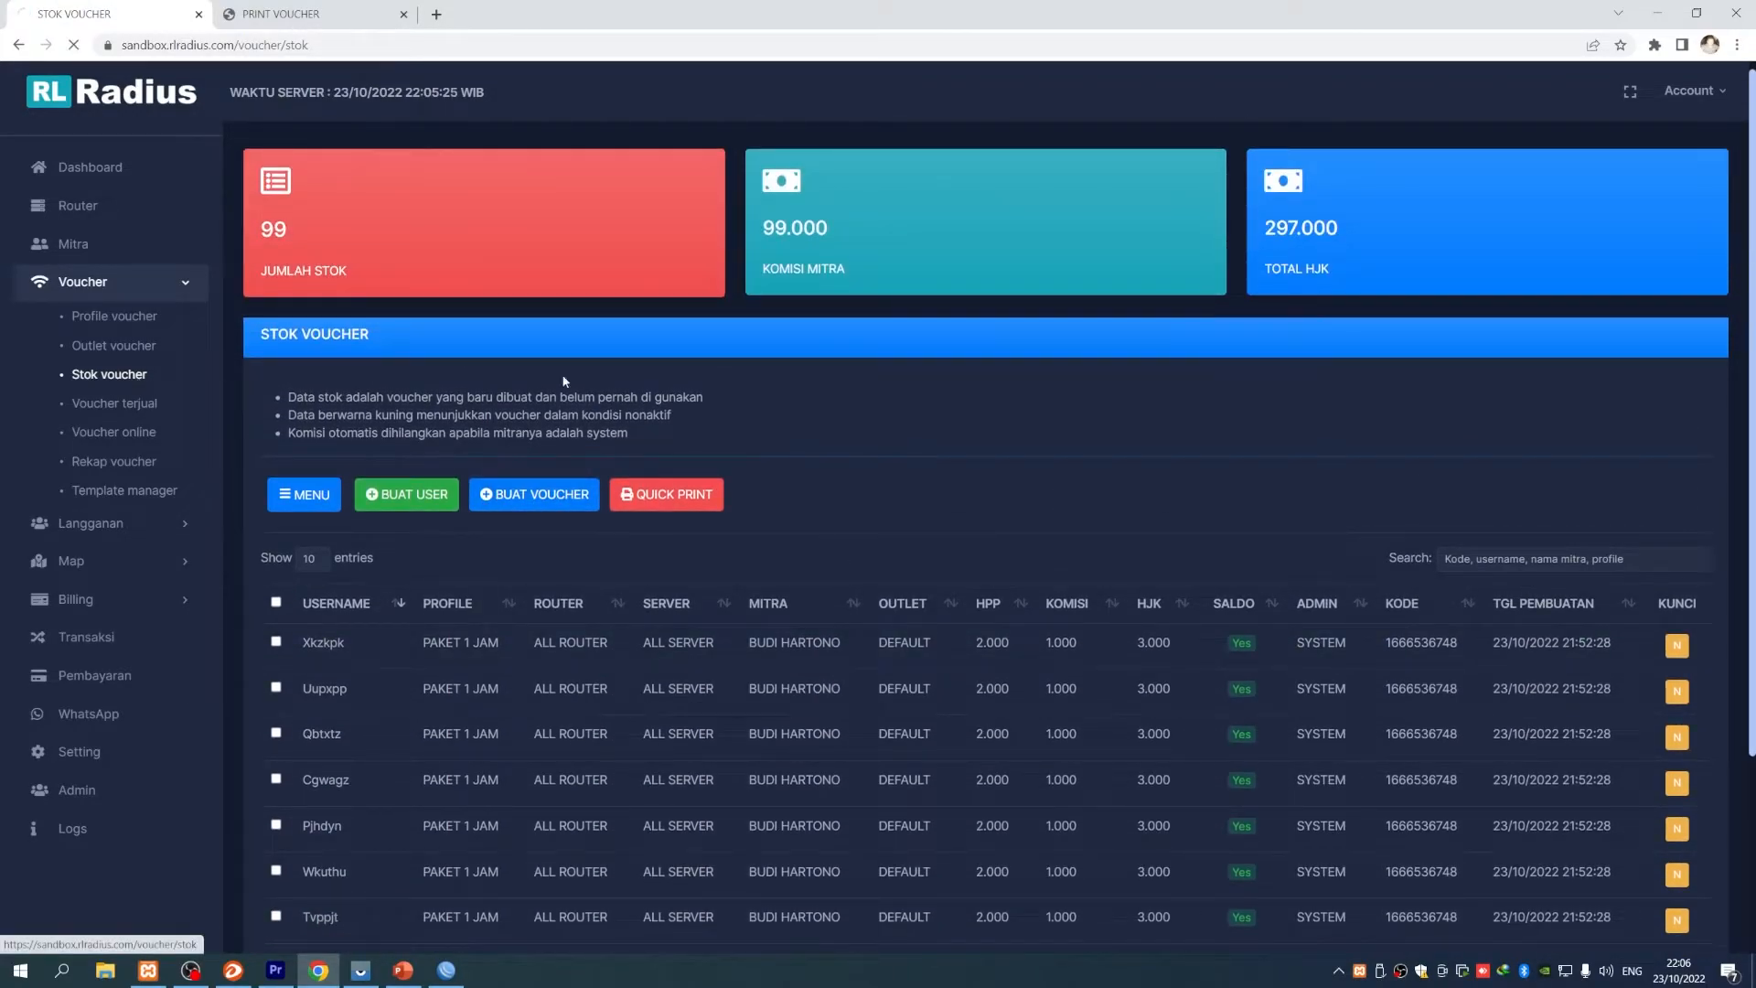
left_click(533, 509)
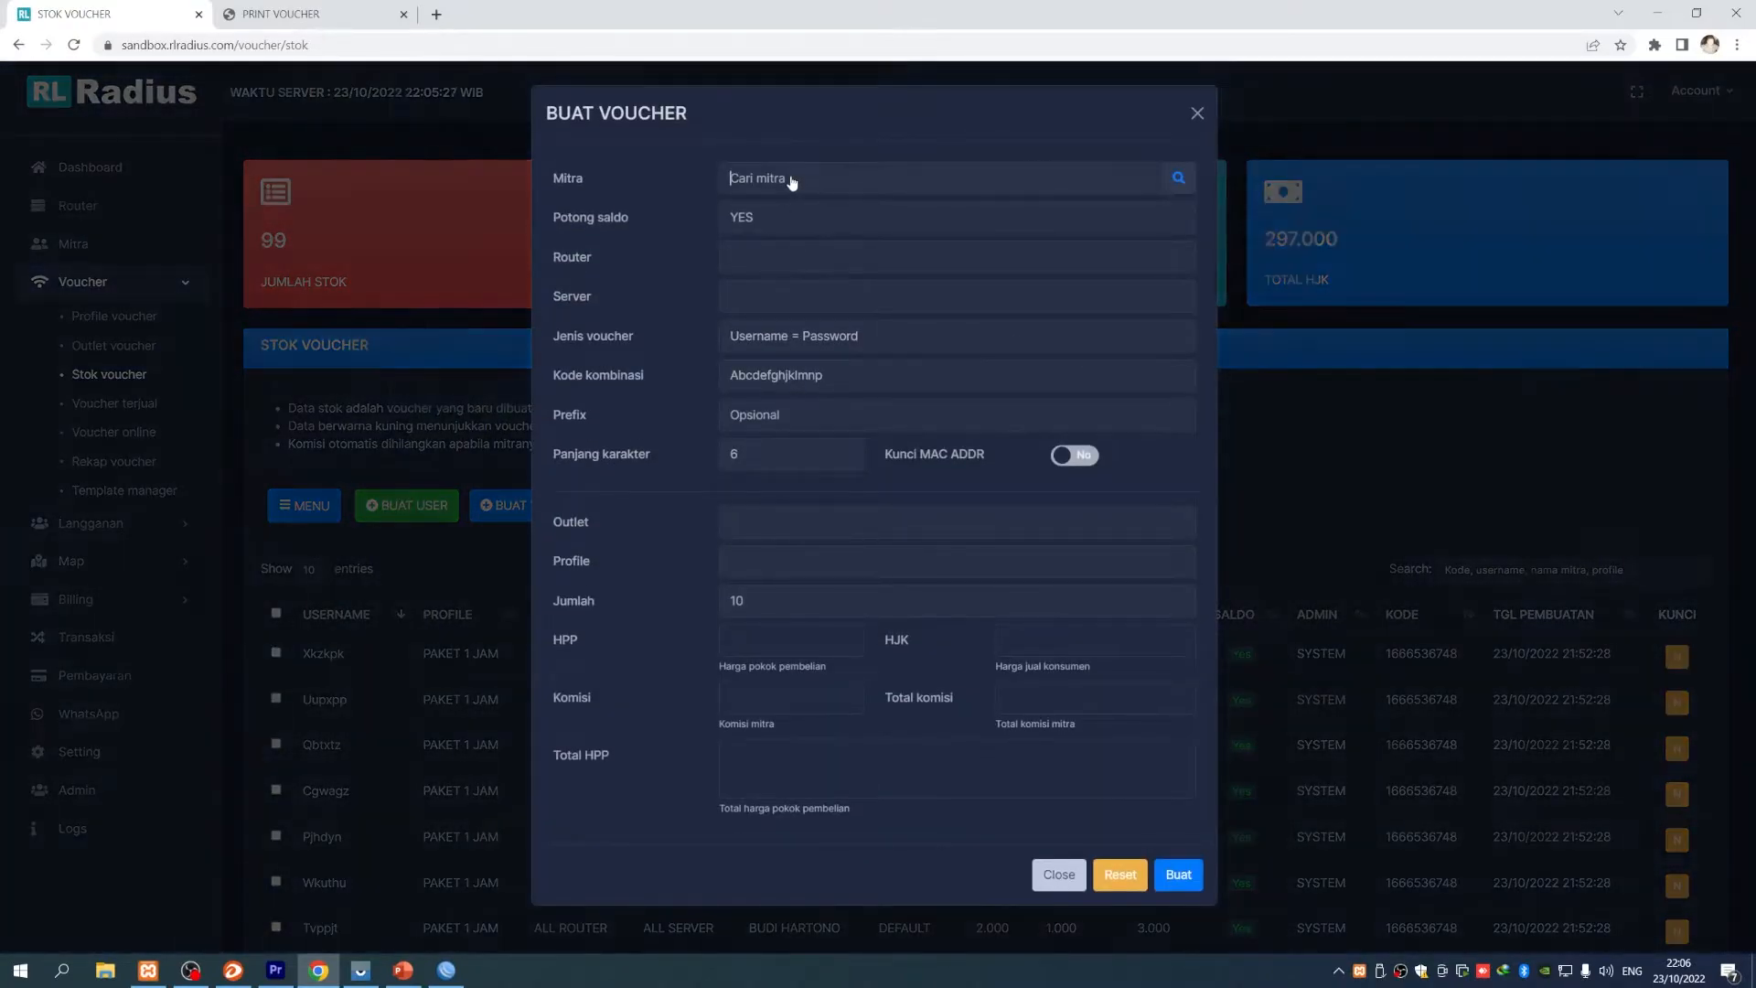
left_click(792, 176)
left_click(459, 320)
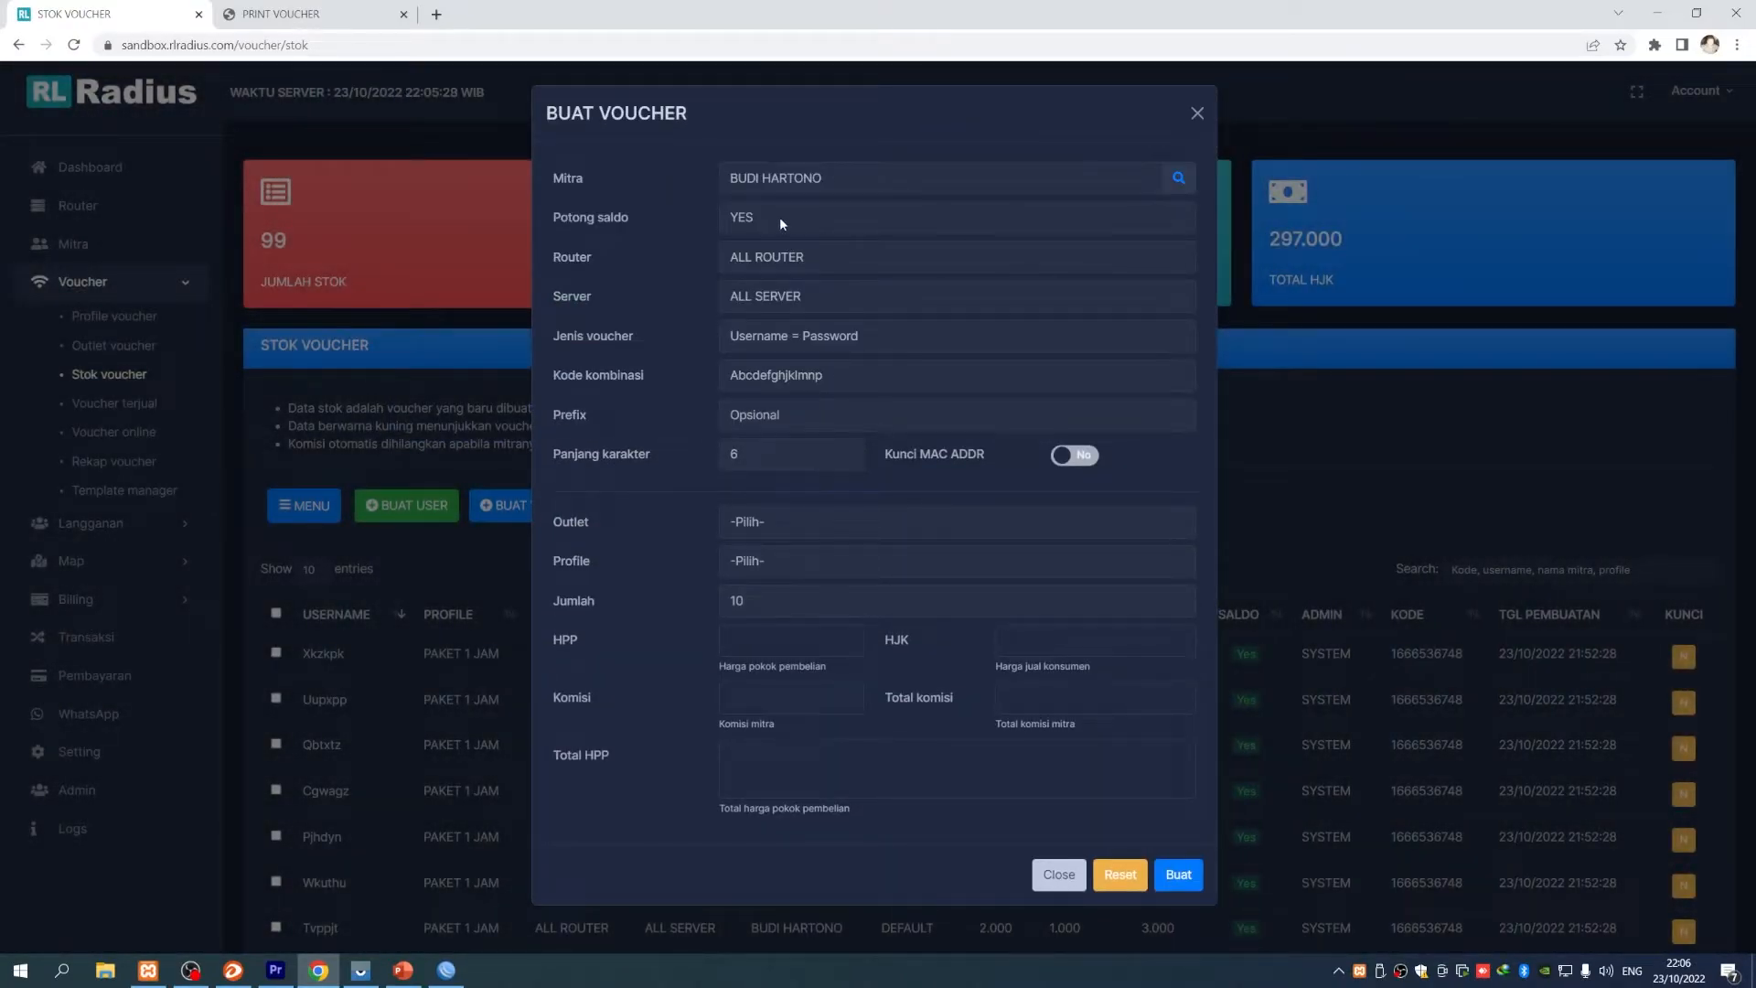
left_click_drag(555, 218, 670, 219)
left_click(772, 220)
left_click(758, 257)
left_click(1066, 458)
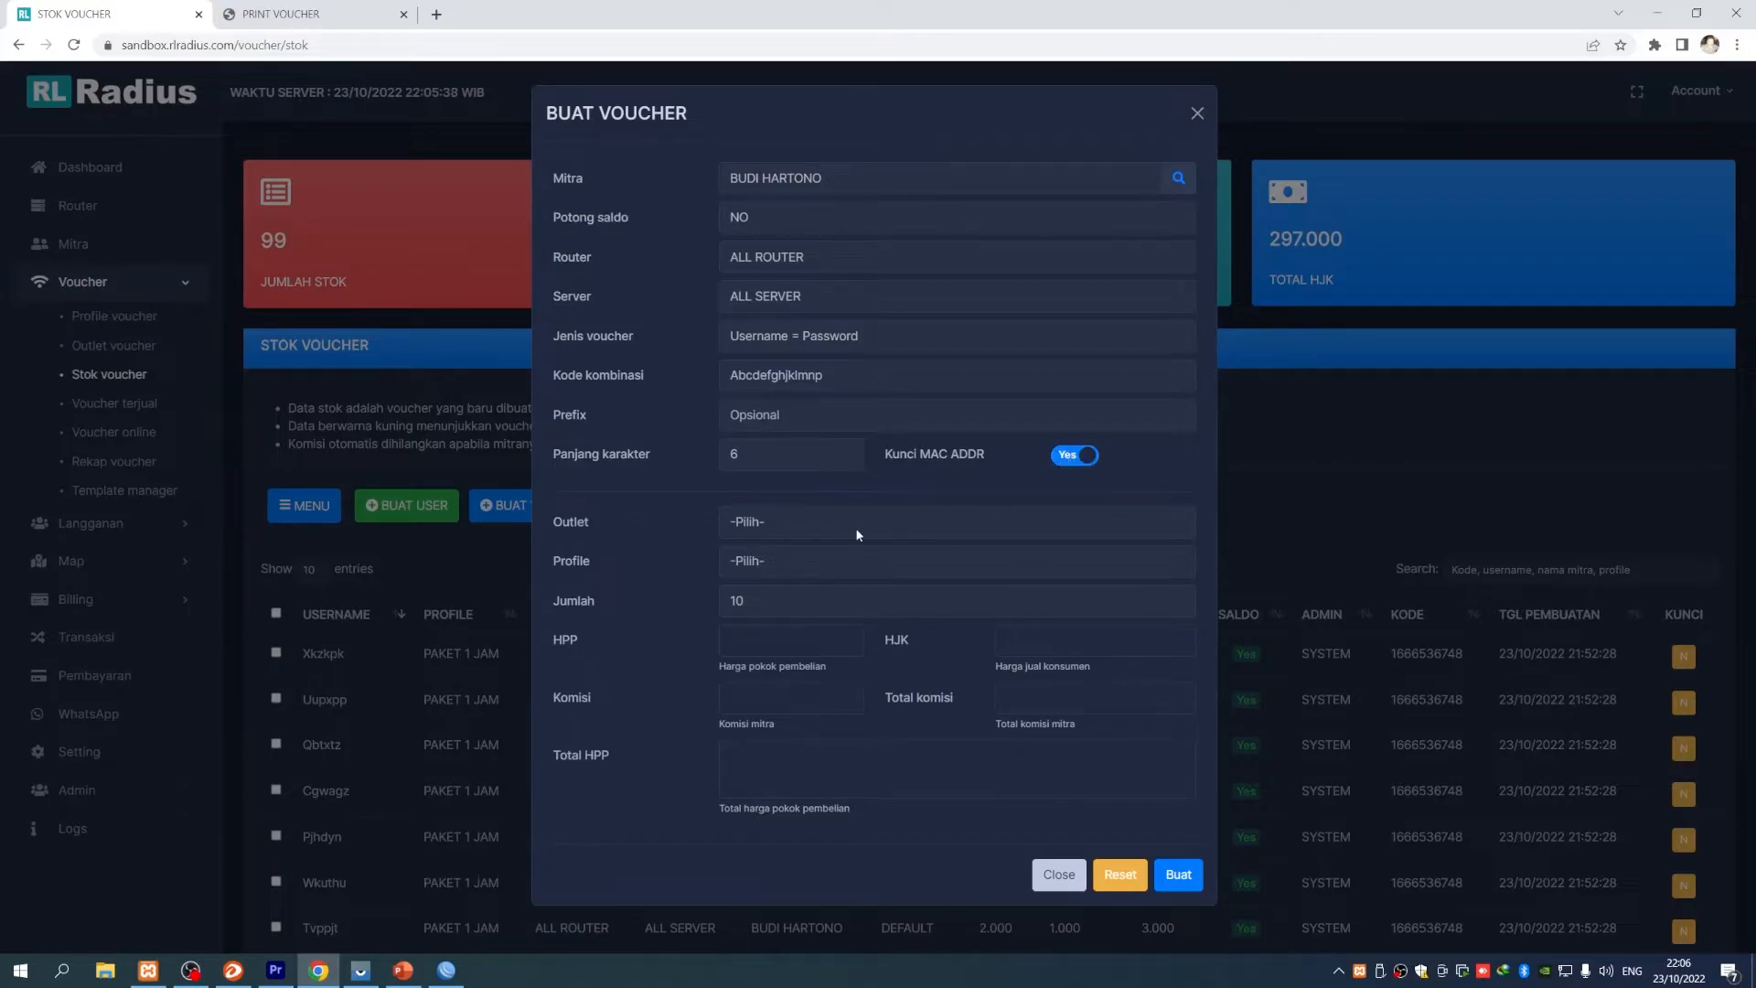
- Set outlet DEFAULT, profile PAKET 1 JAM and quantity 10 for the batch
left_click(763, 522)
left_click(764, 351)
left_click(788, 523)
left_click(799, 559)
left_click(796, 562)
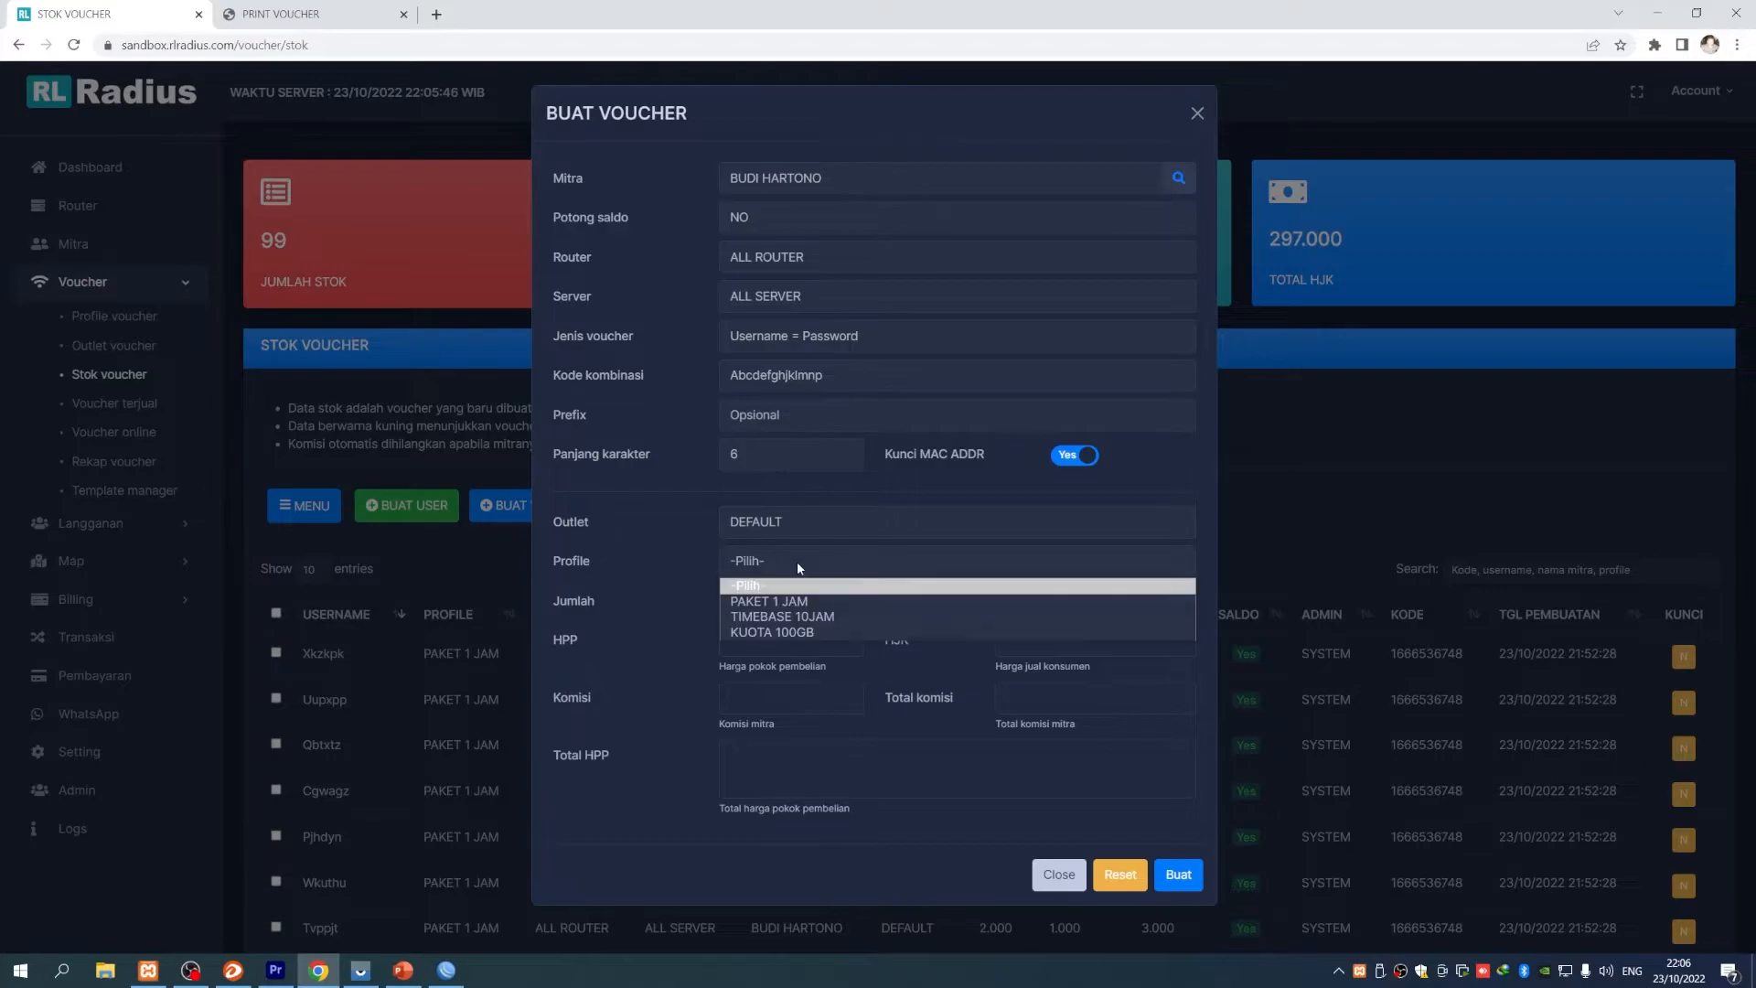
left_click(828, 602)
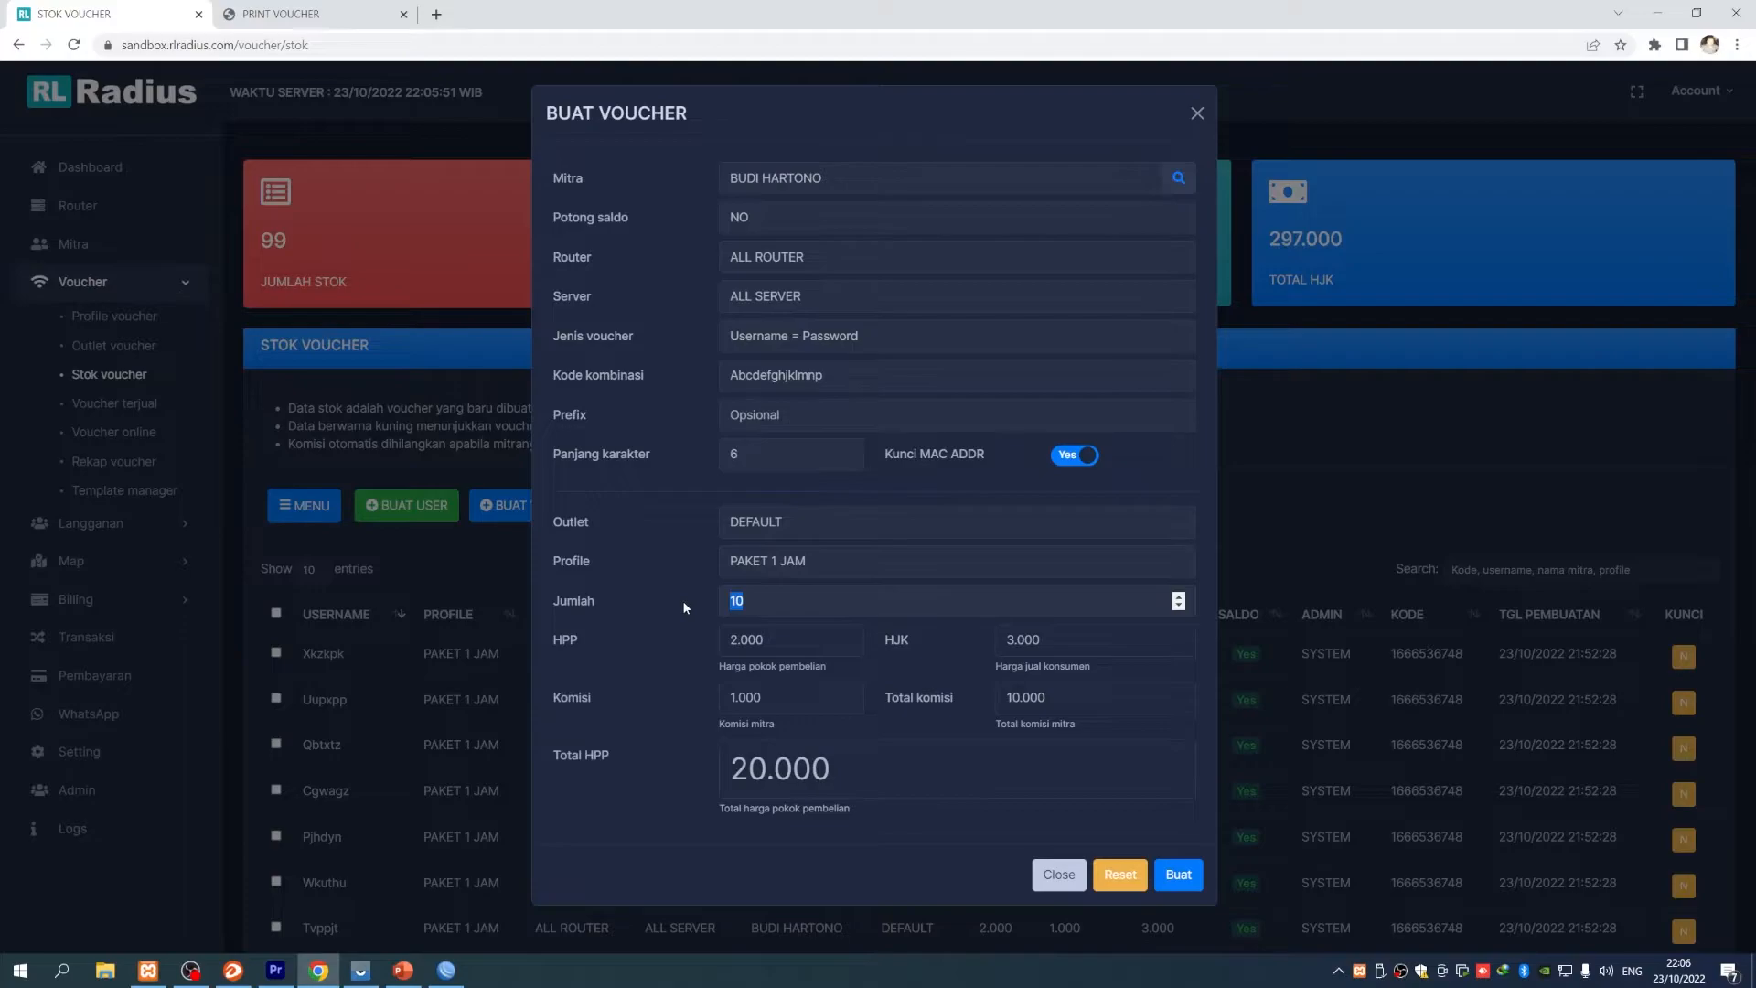
left_click(777, 601)
double_click(751, 601)
- Create the 10 vouchers and print them with the DEFAULT2 template
left_click(1177, 876)
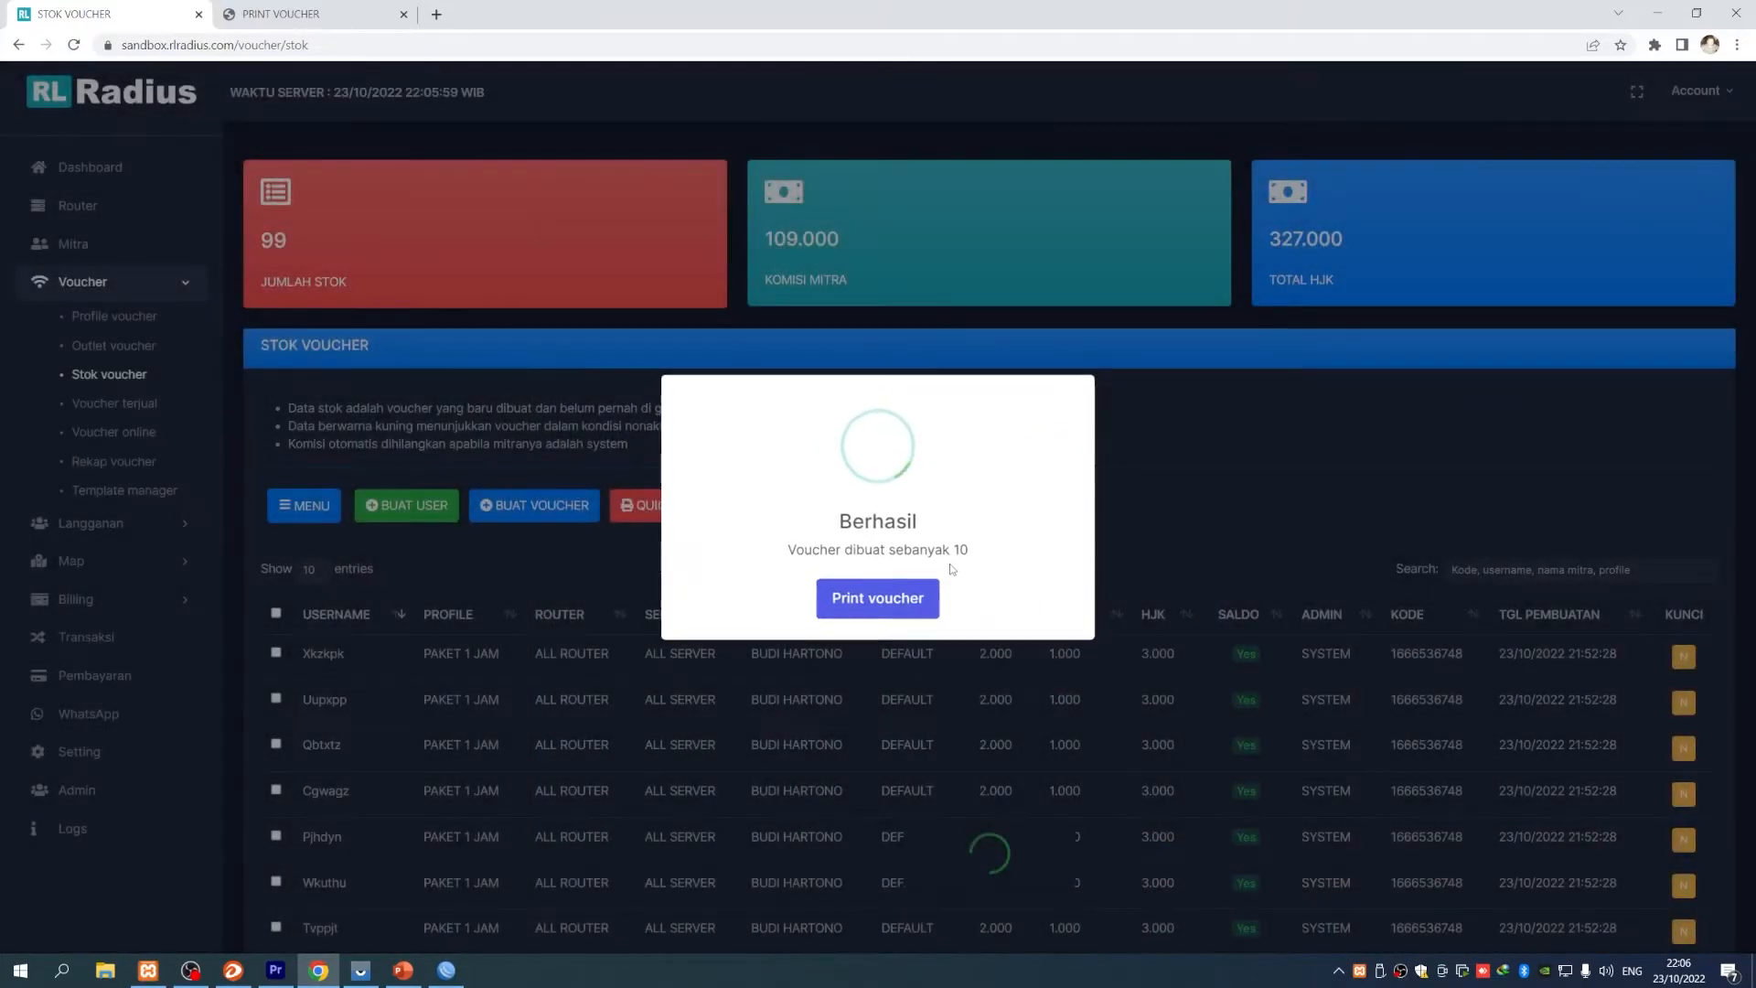
left_click(891, 602)
left_click(987, 212)
left_click(929, 247)
left_click(878, 211)
left_click(843, 259)
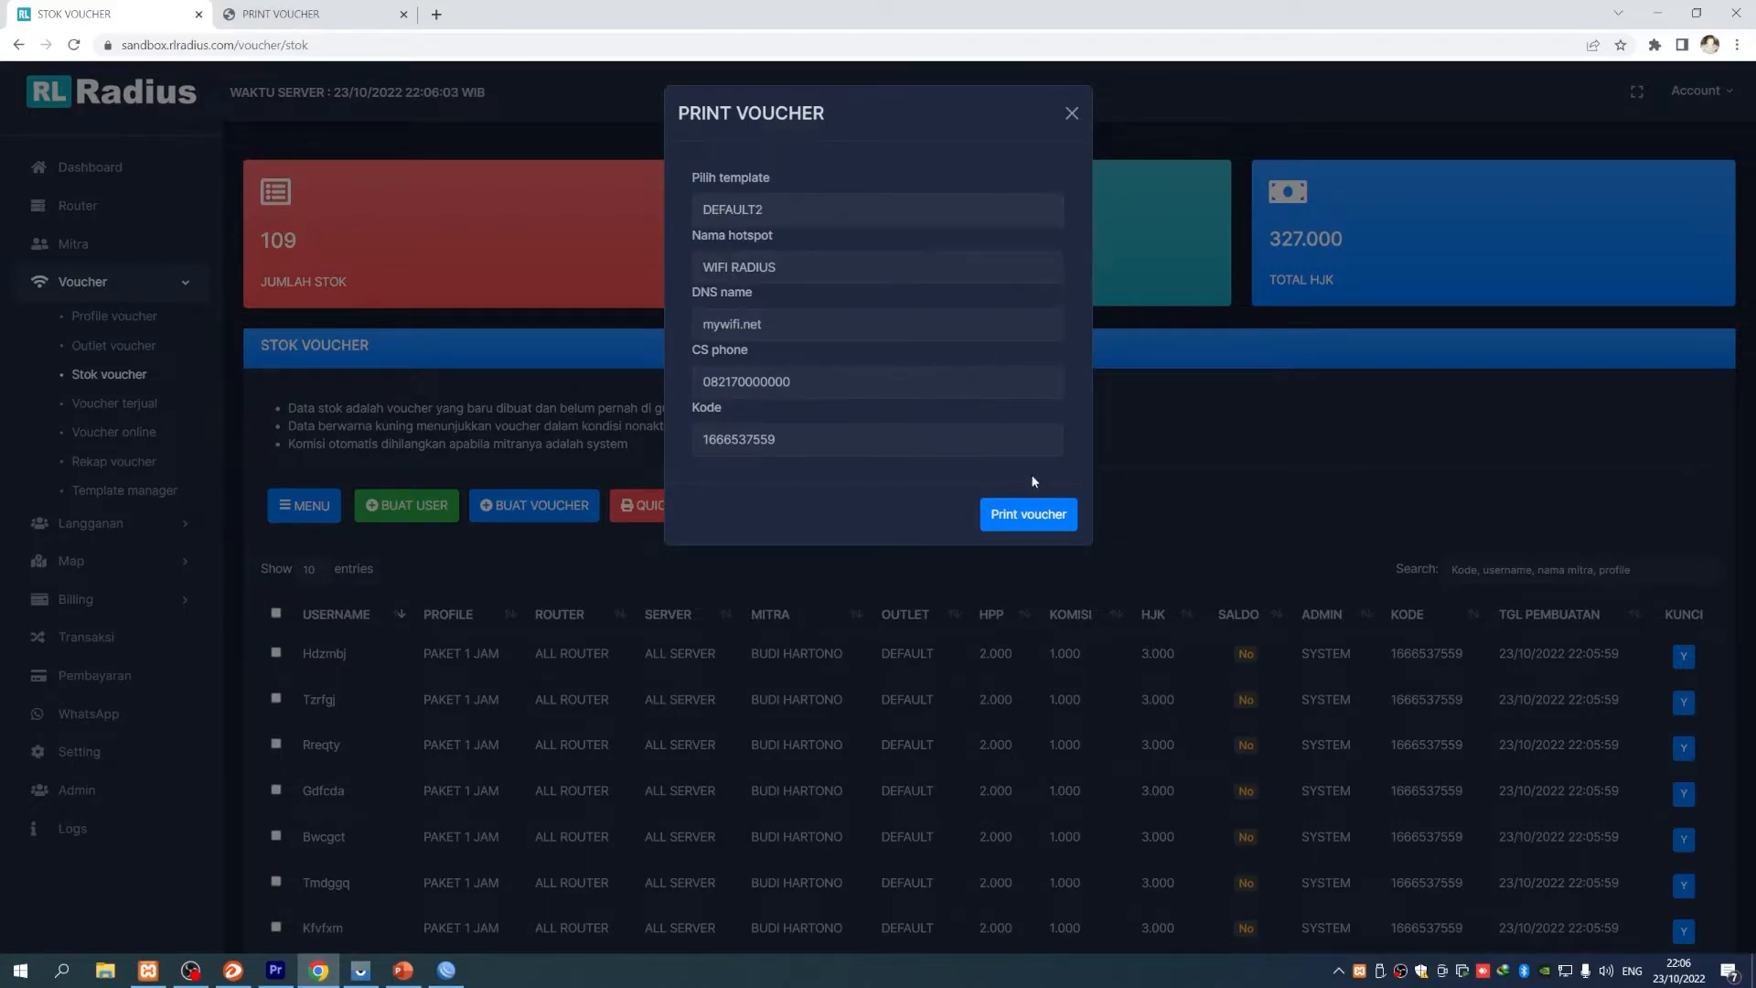
left_click(1029, 514)
key("Escape")
left_click(1072, 112)
scroll(823, 640, "down", 1)
scroll(668, 462, "up", 1)
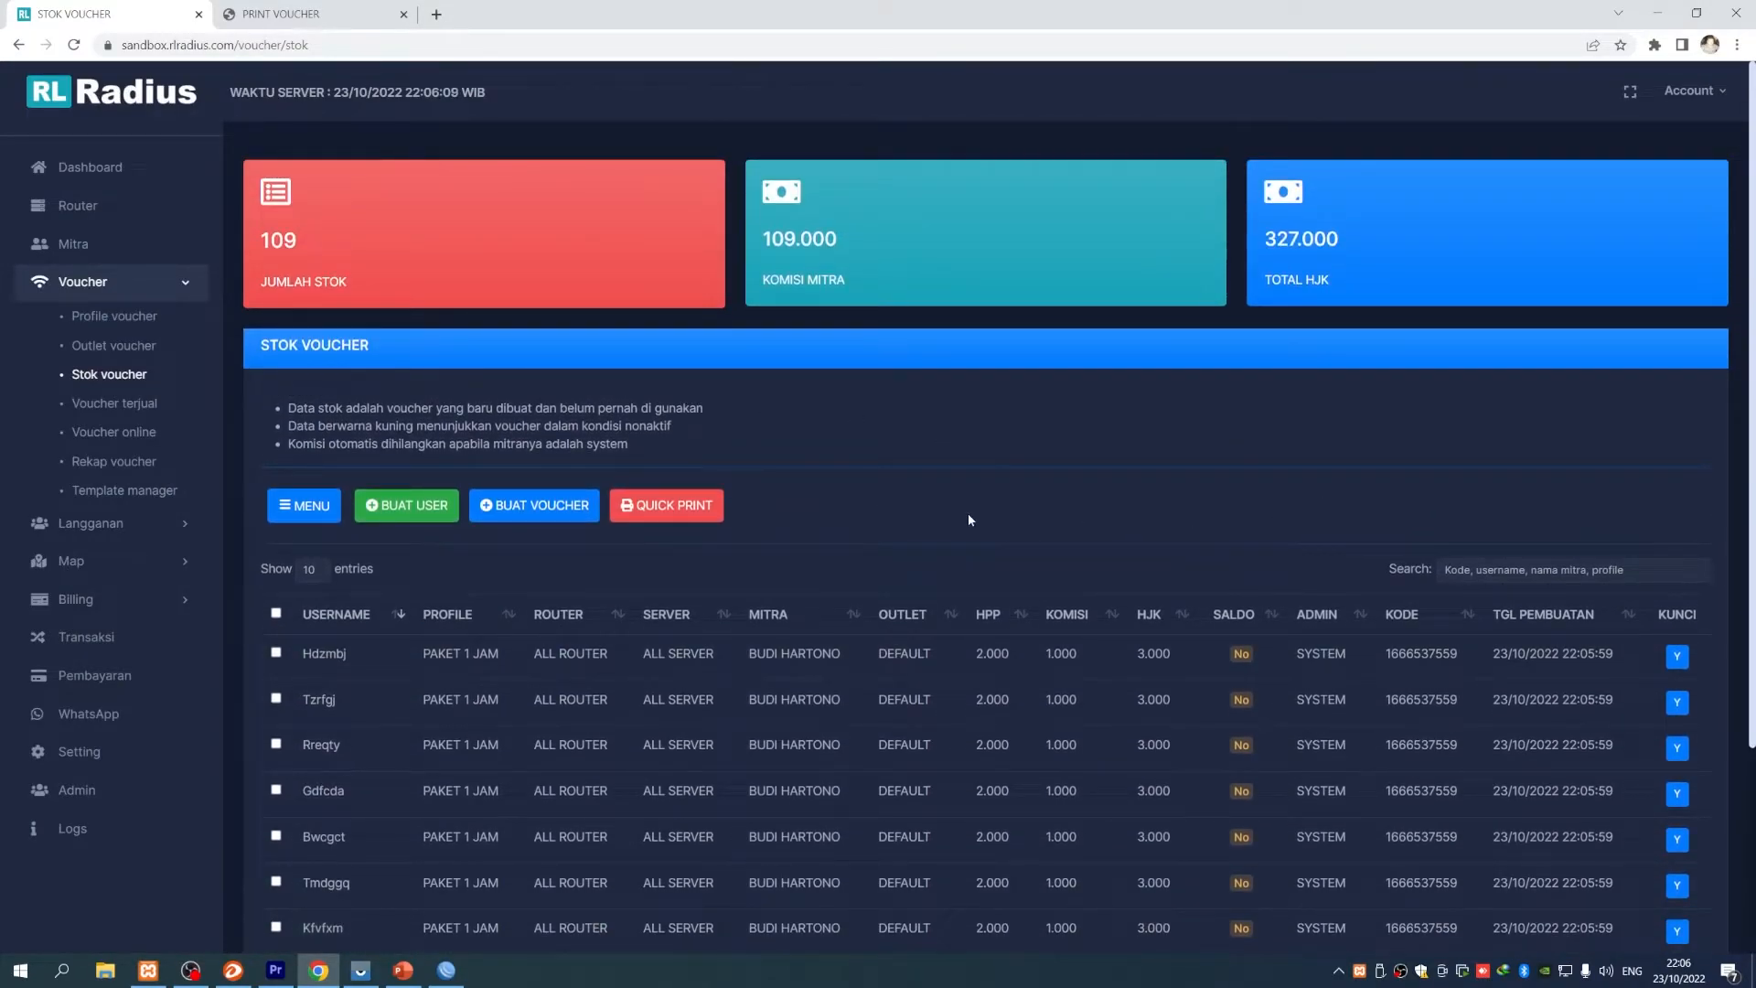
- Review the reseller's balance history (-202.000) under Mitra, then return to Stok voucher
left_click(76, 247)
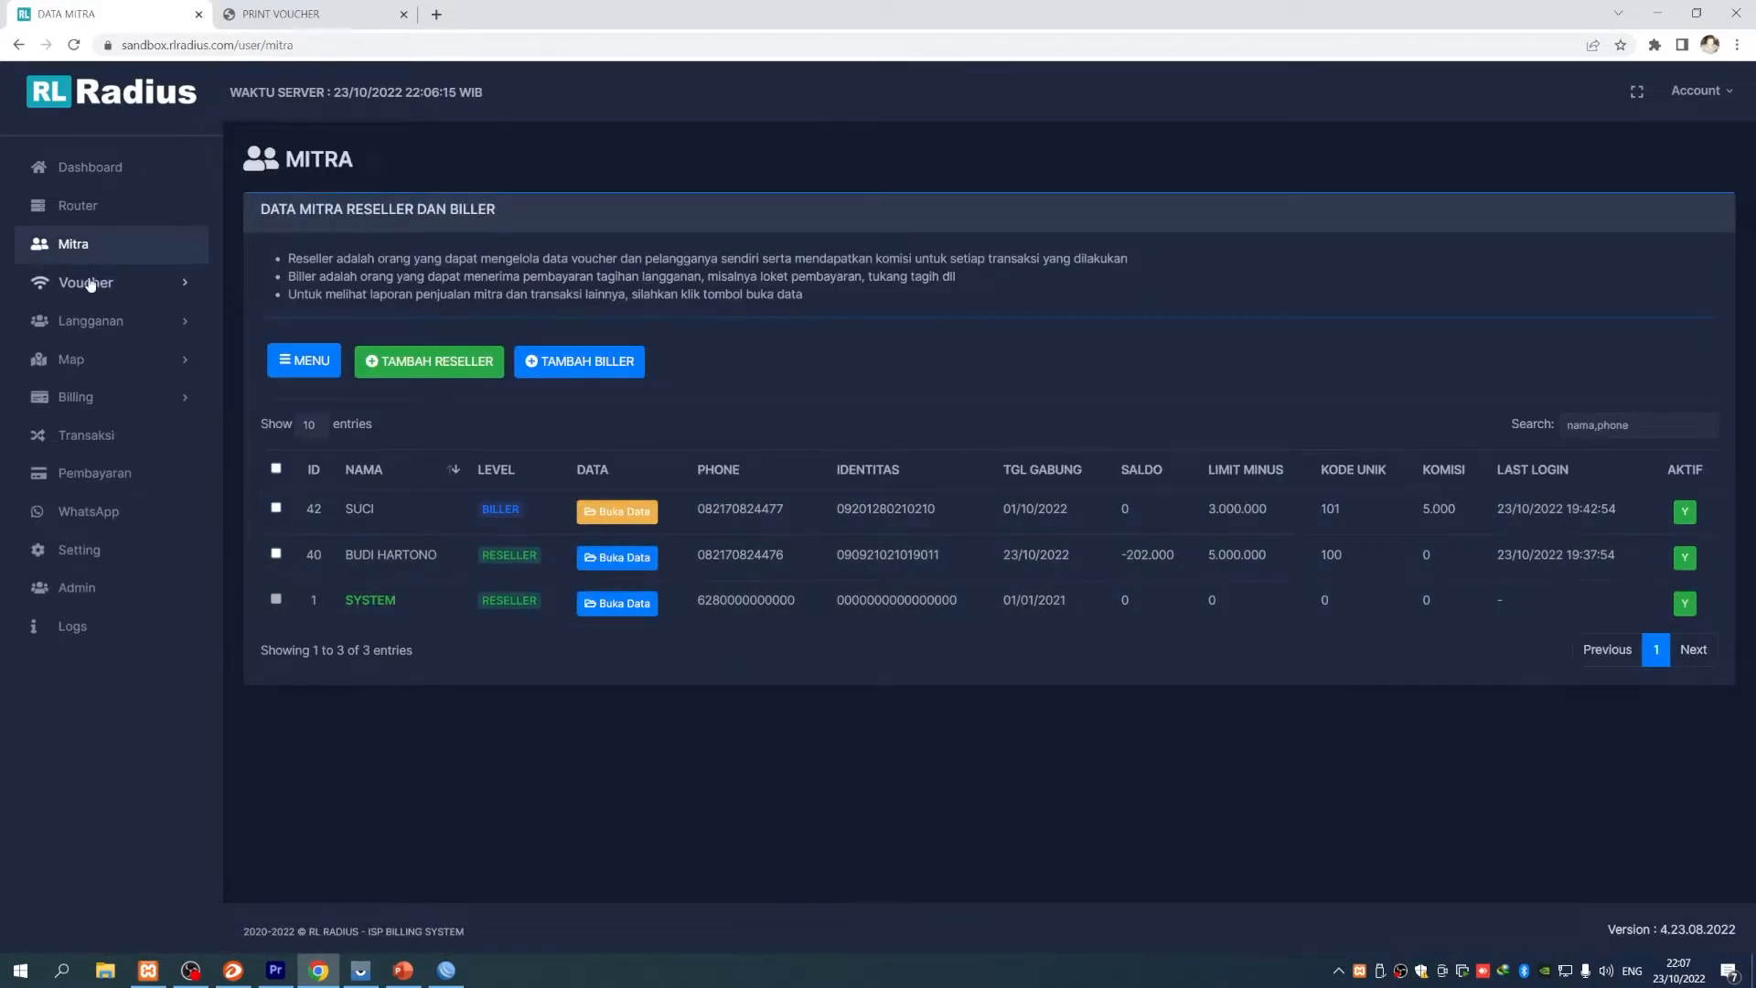
left_click(616, 559)
scroll(732, 717, "down", 2)
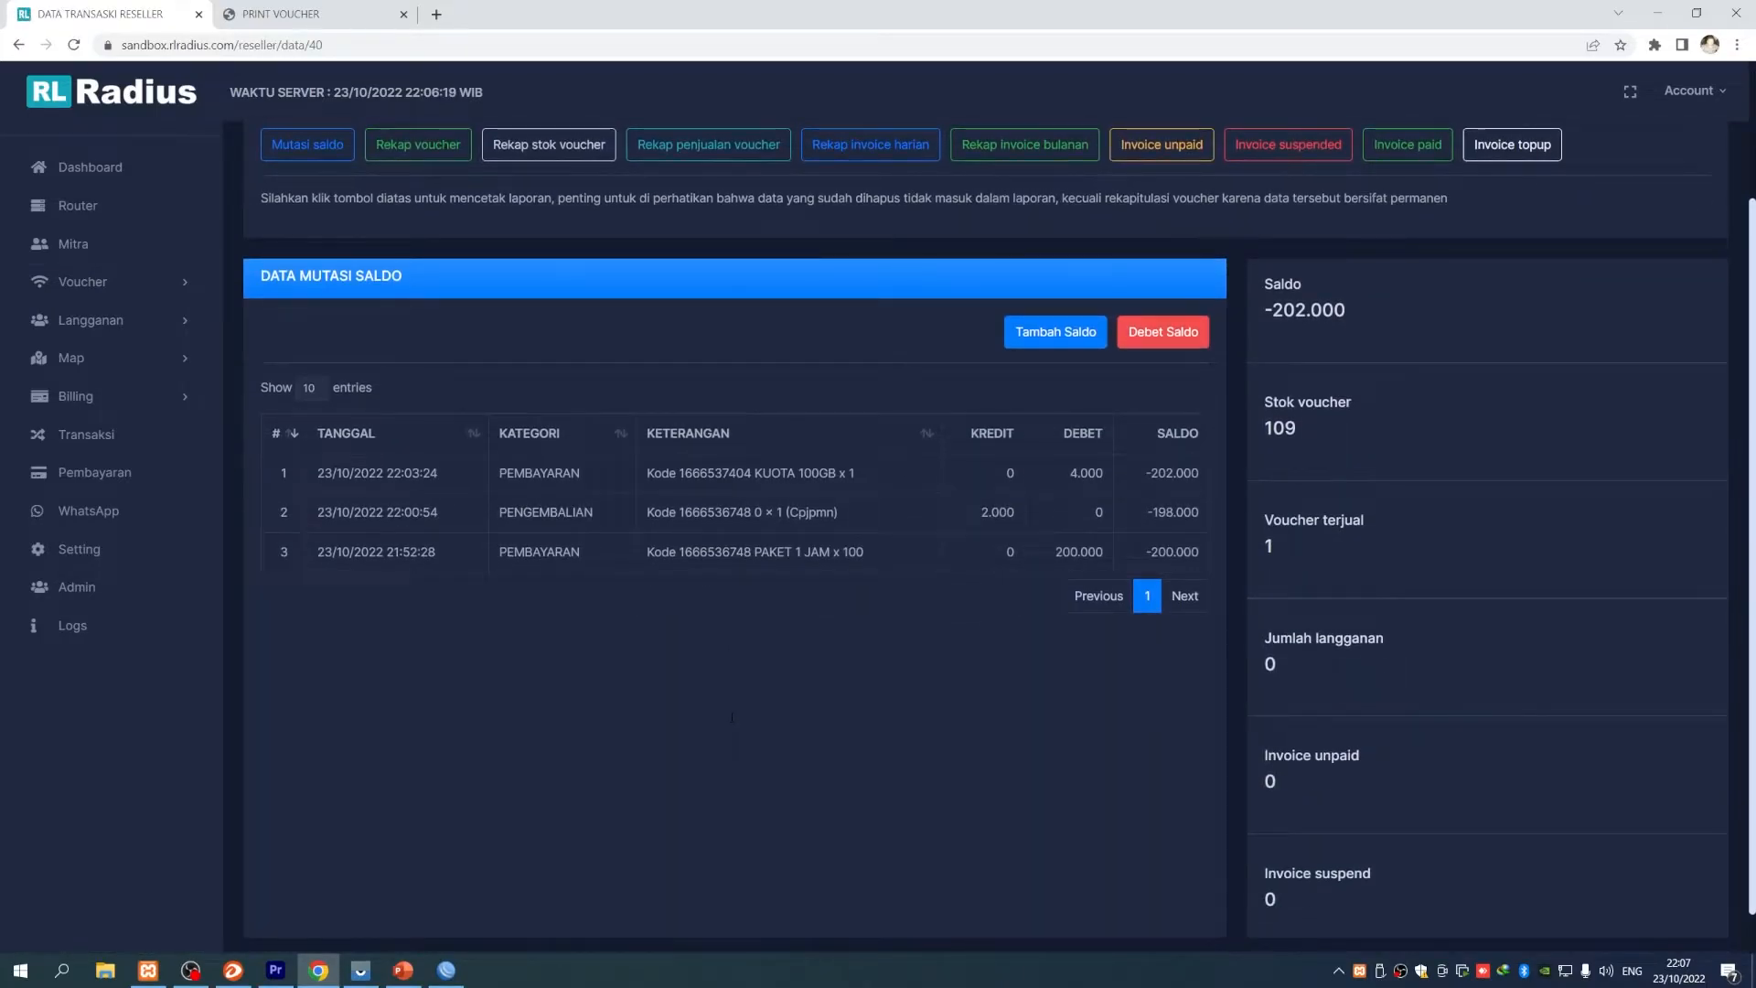
scroll(732, 717, "up", 1)
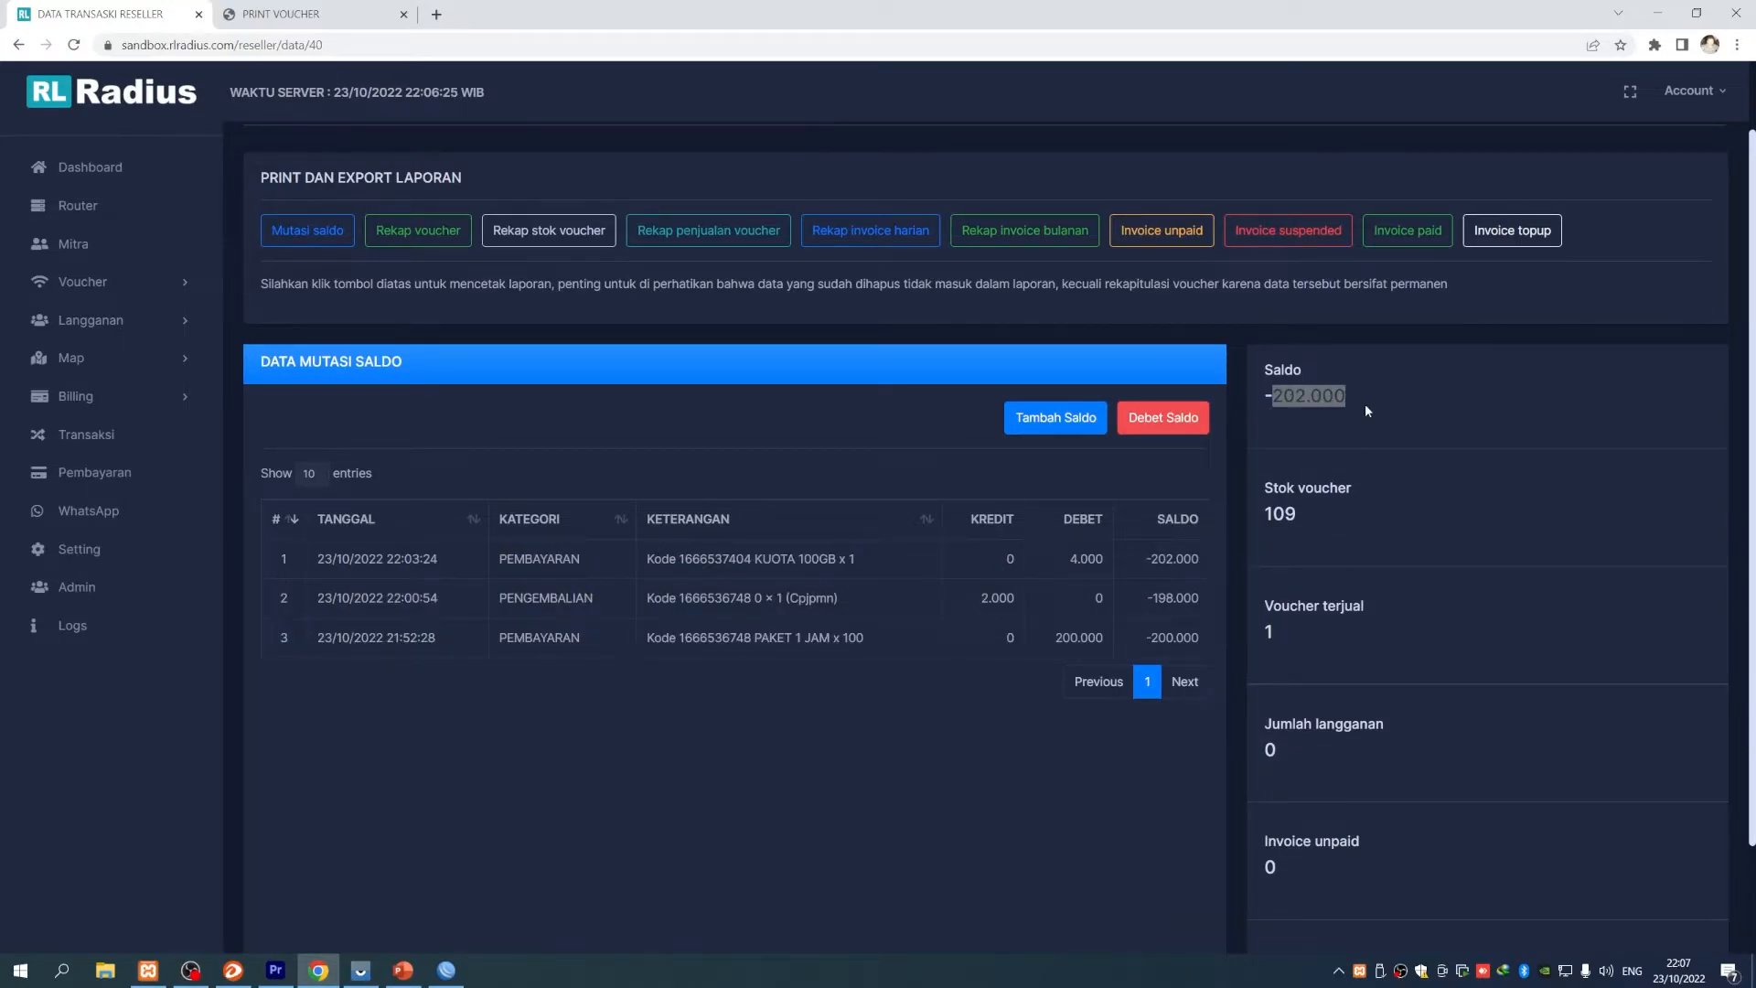
scroll(869, 794, "up", 2)
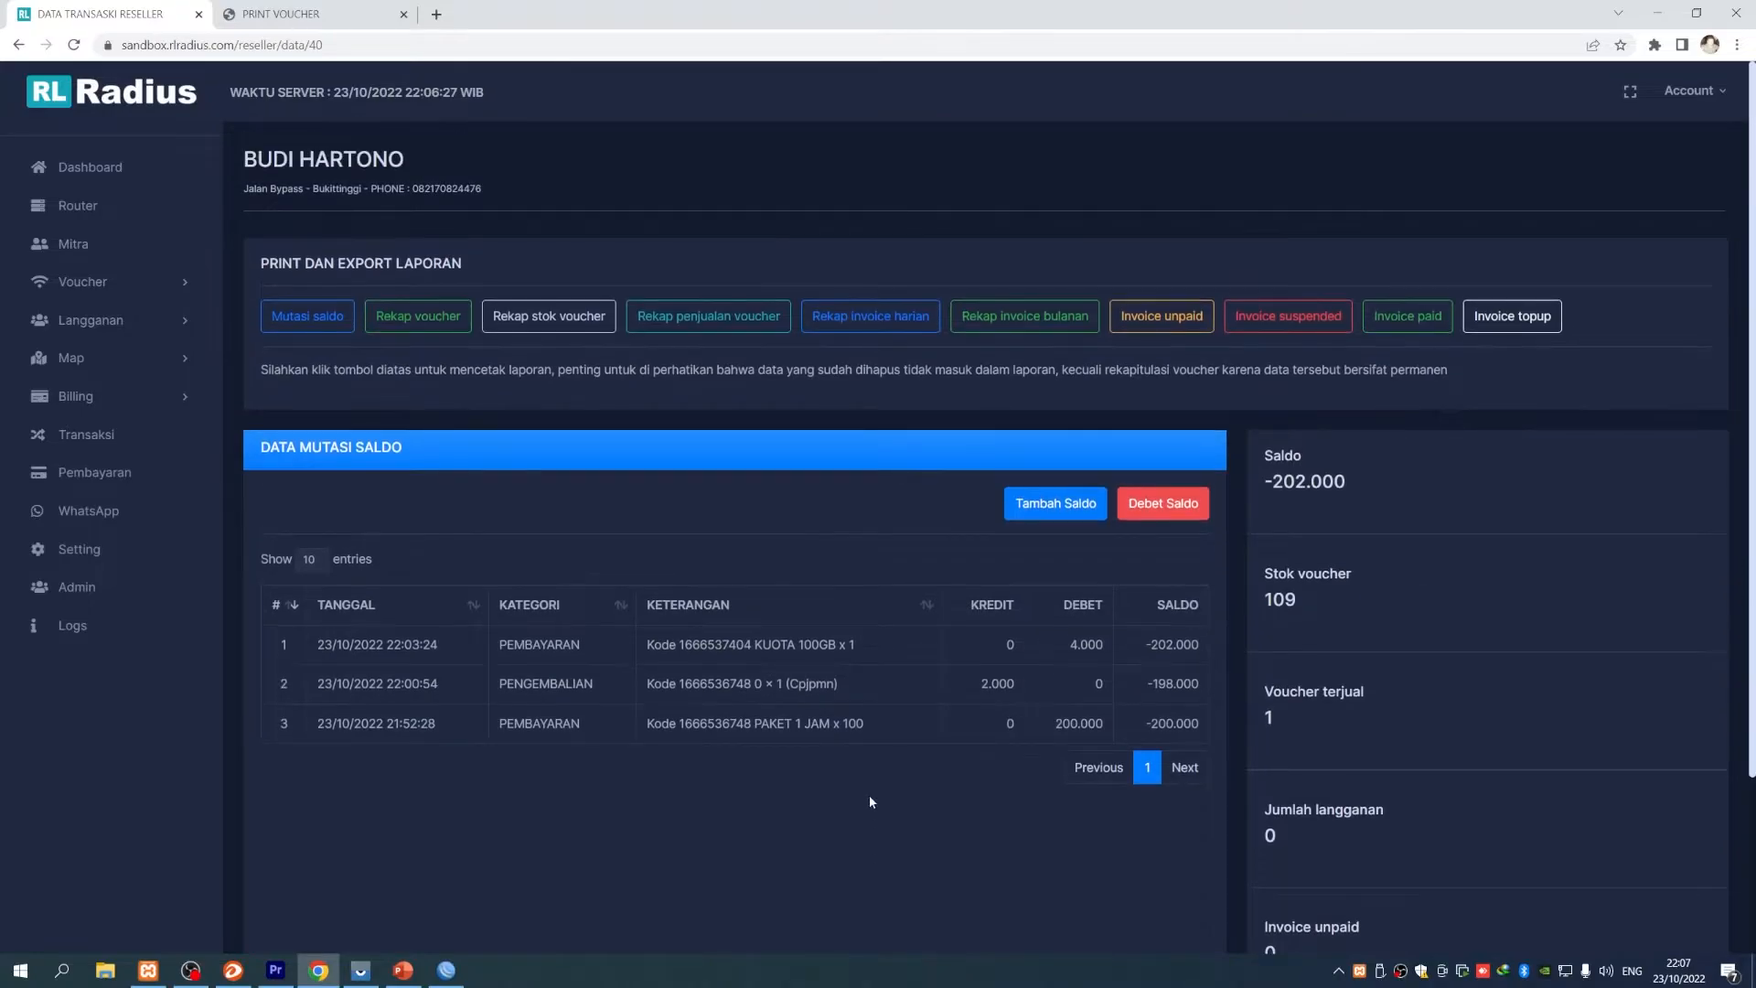
left_click(91, 282)
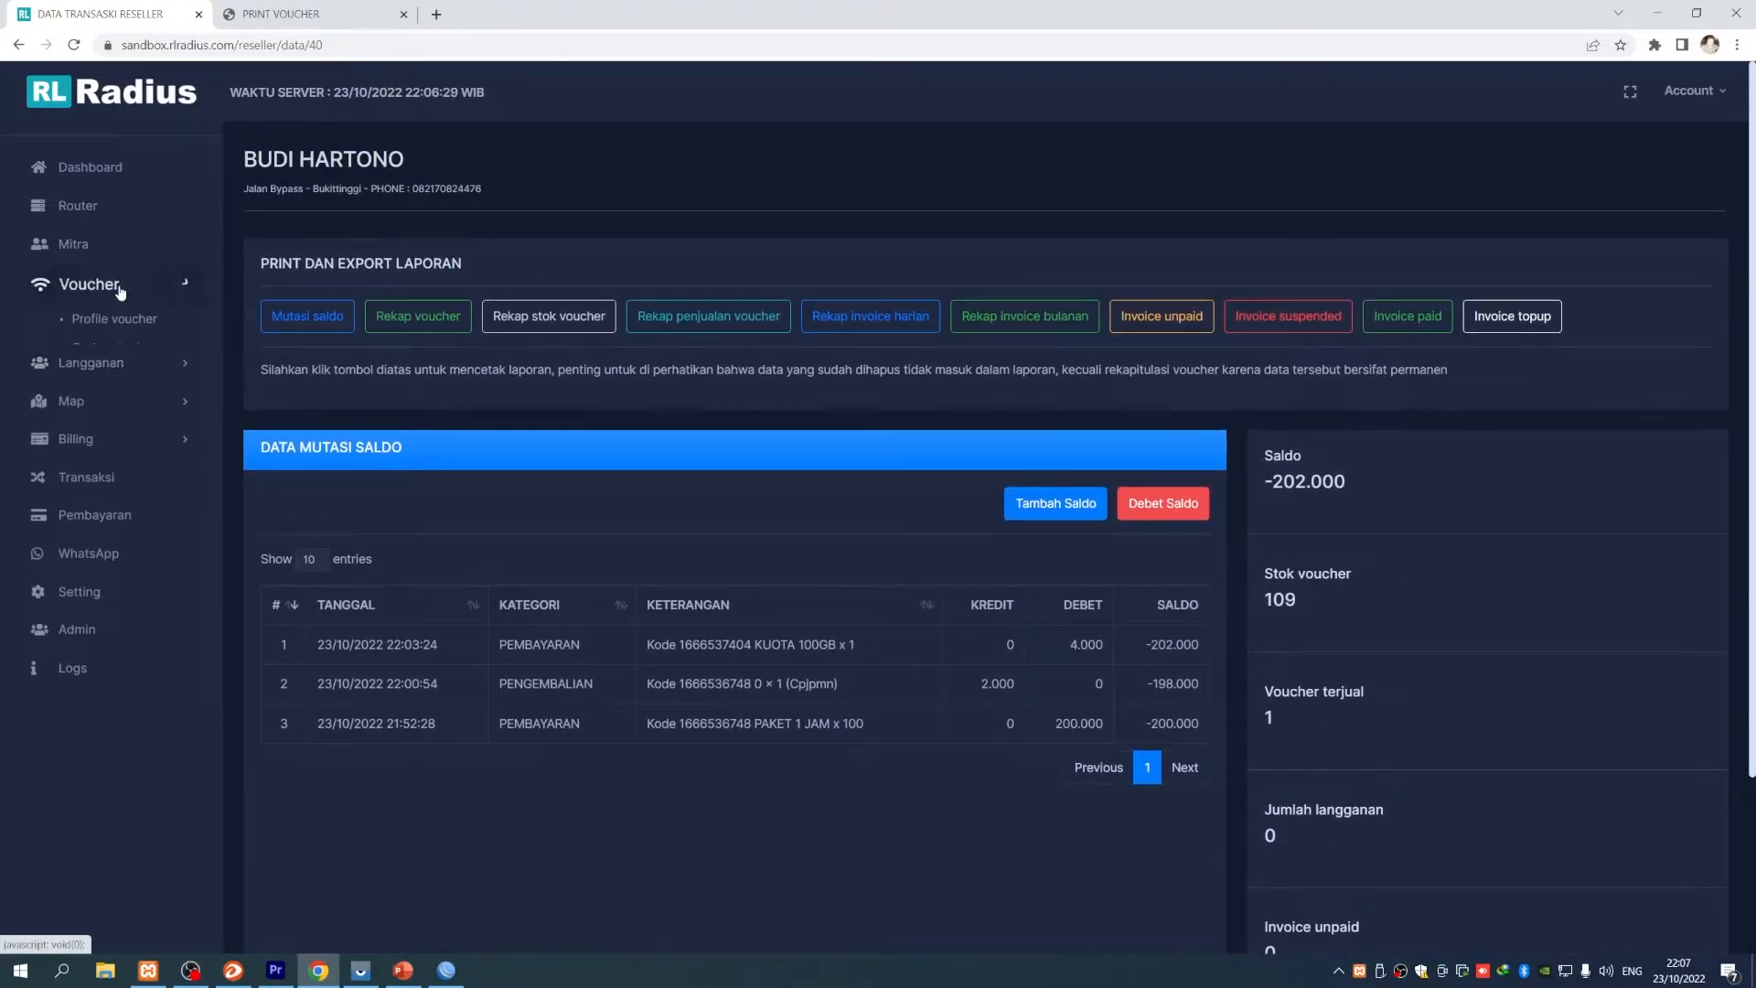
left_click(119, 376)
- Show 100 vouchers per page in the stock list and scroll through them
scroll(729, 631, "down", 3)
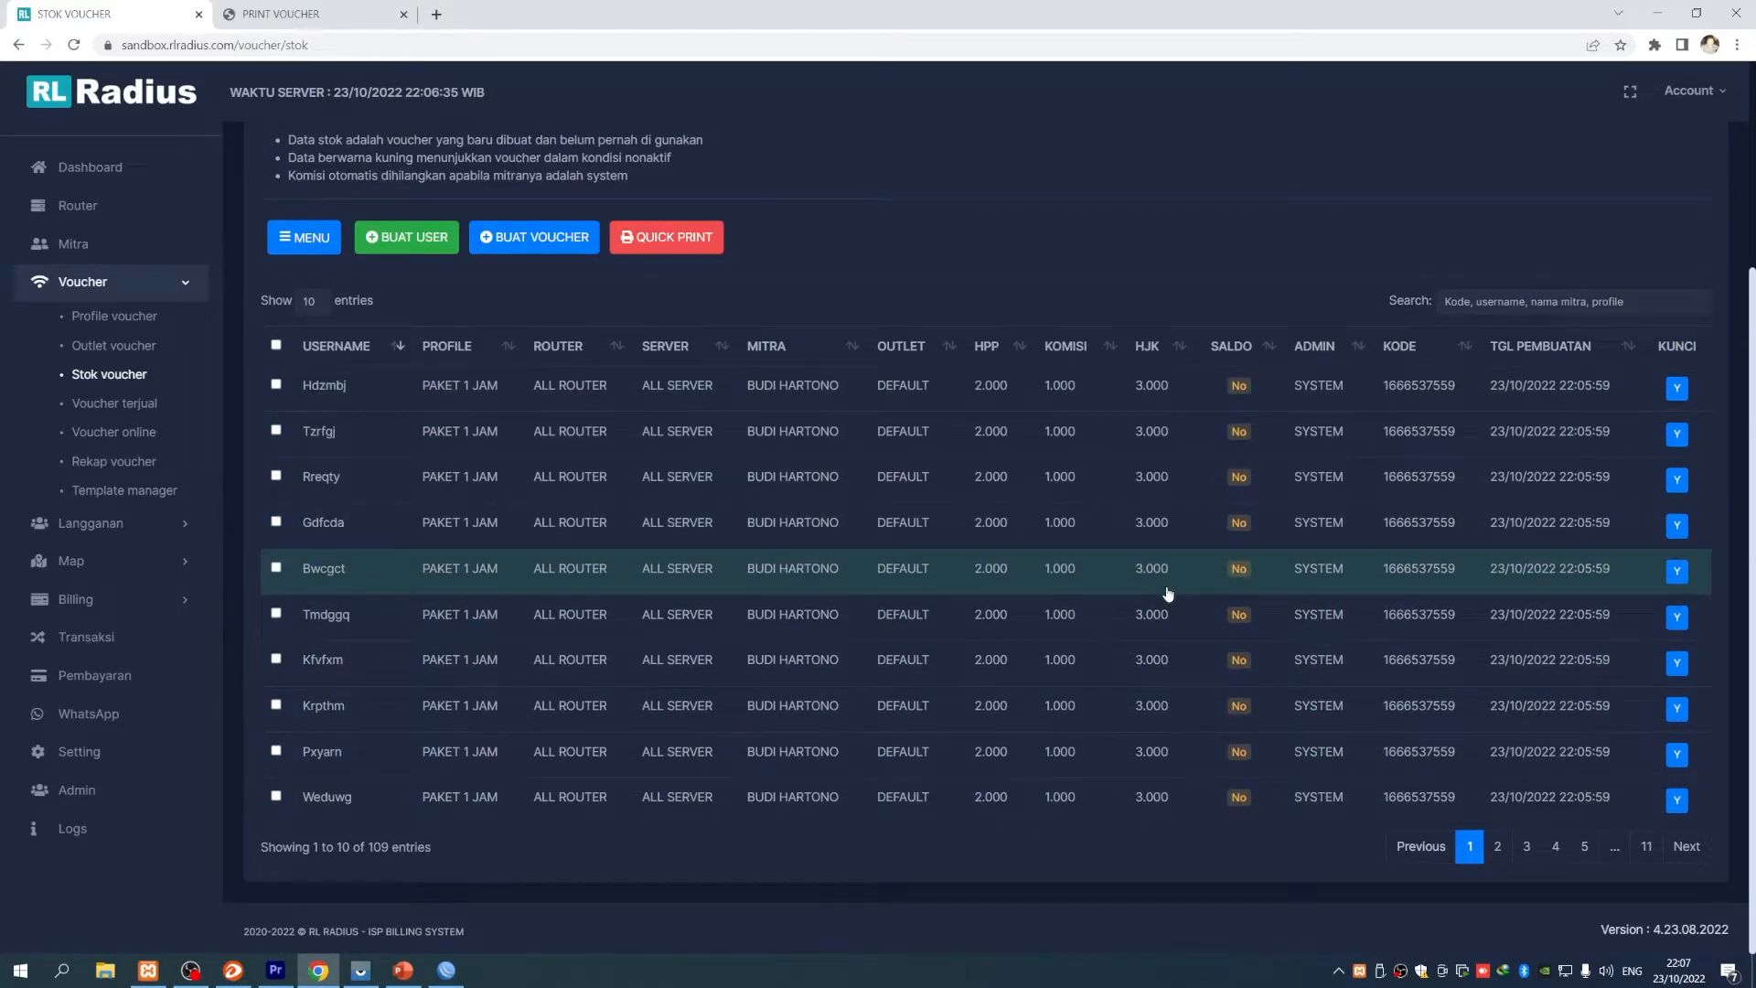
left_click(315, 305)
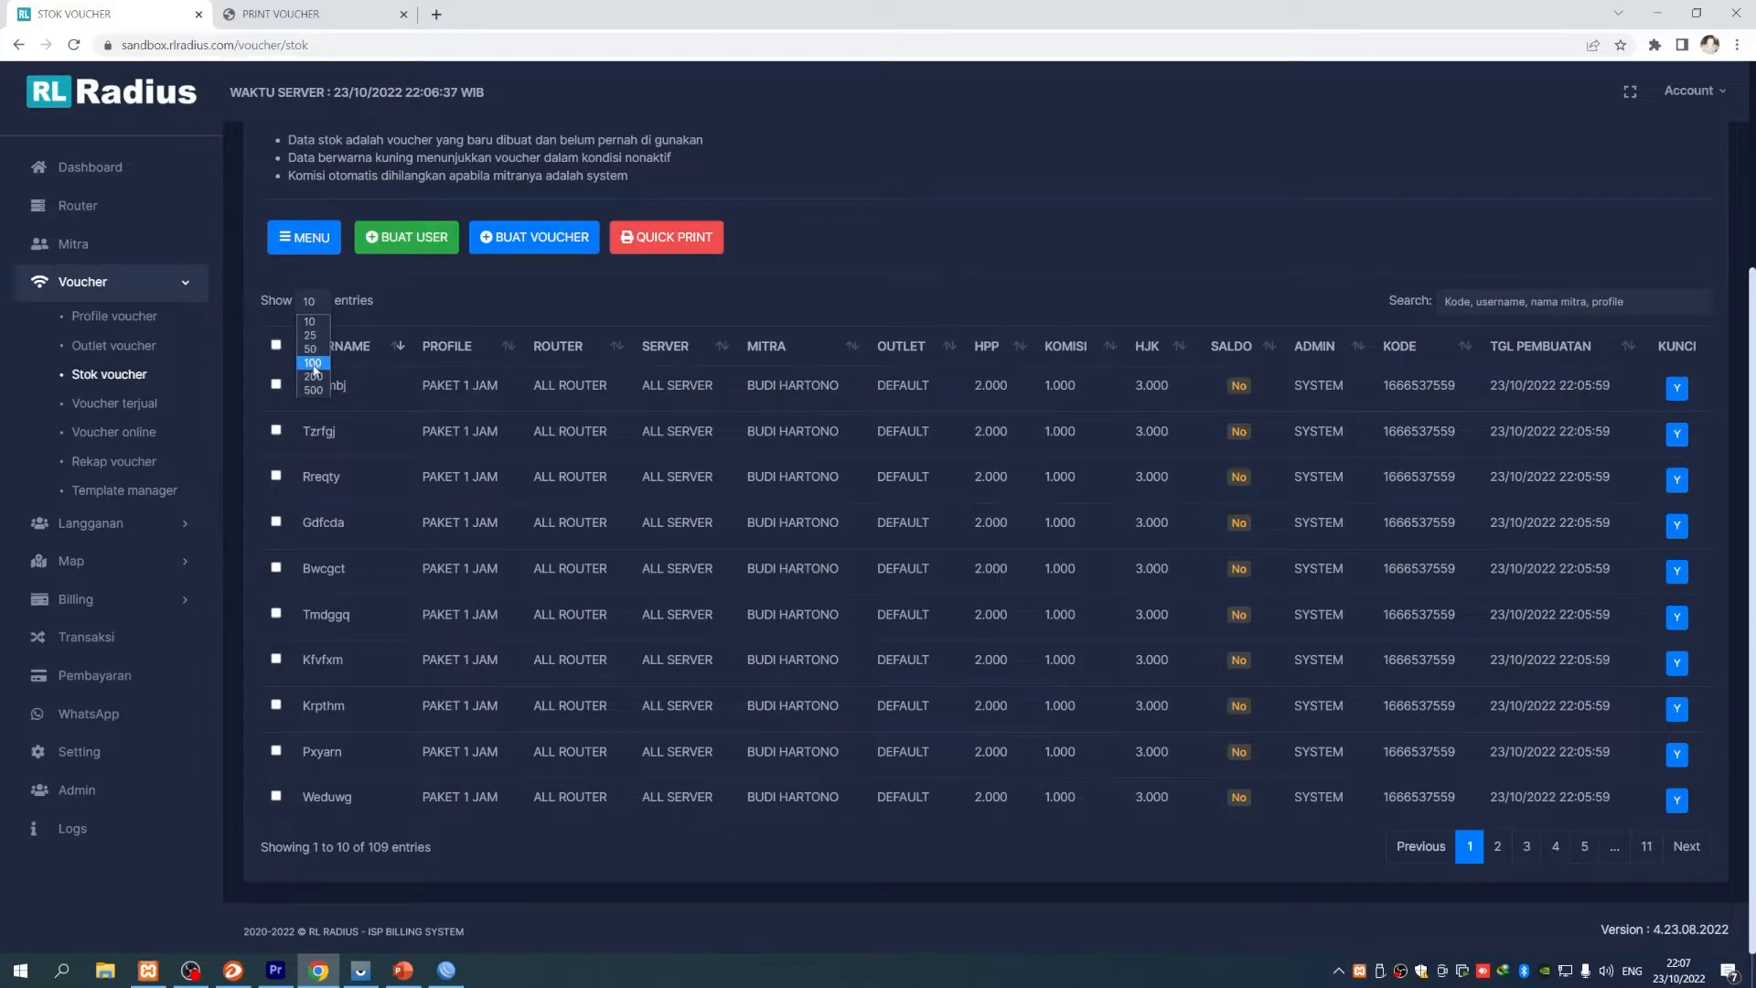
left_click(316, 372)
scroll(673, 617, "down", 6)
scroll(673, 619, "up", 6)
scroll(674, 615, "down", 16)
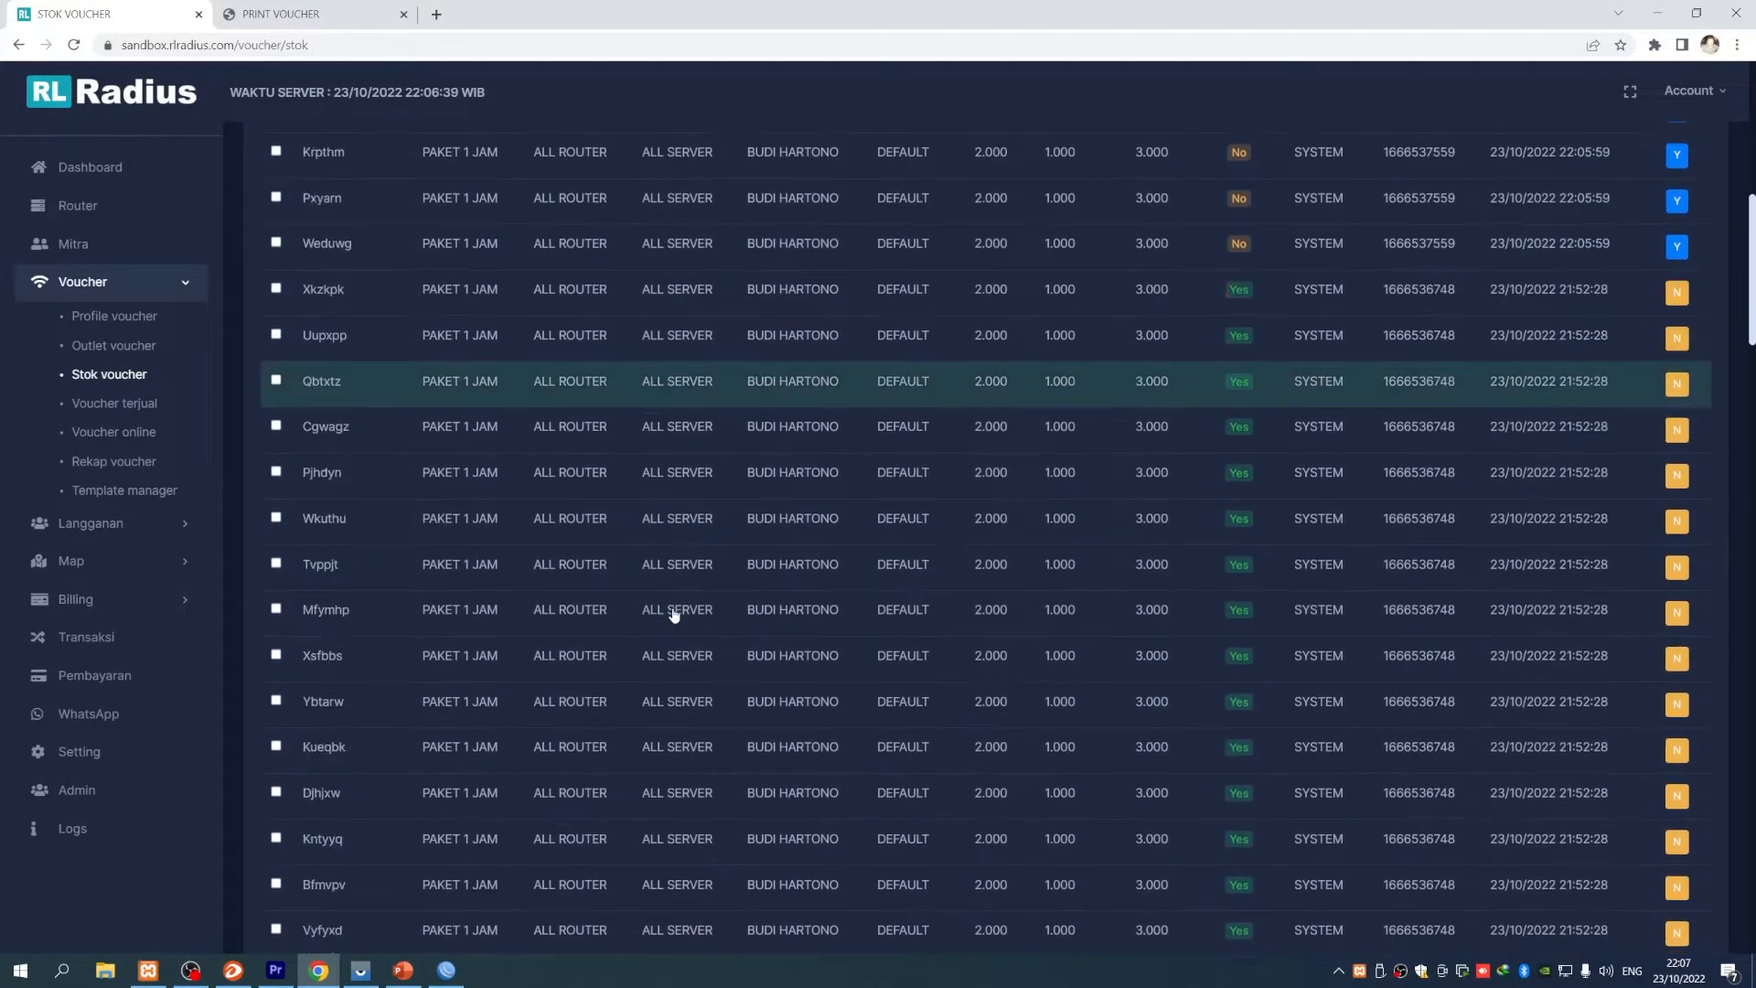
scroll(676, 613, "up", 13)
scroll(676, 614, "up", 6)
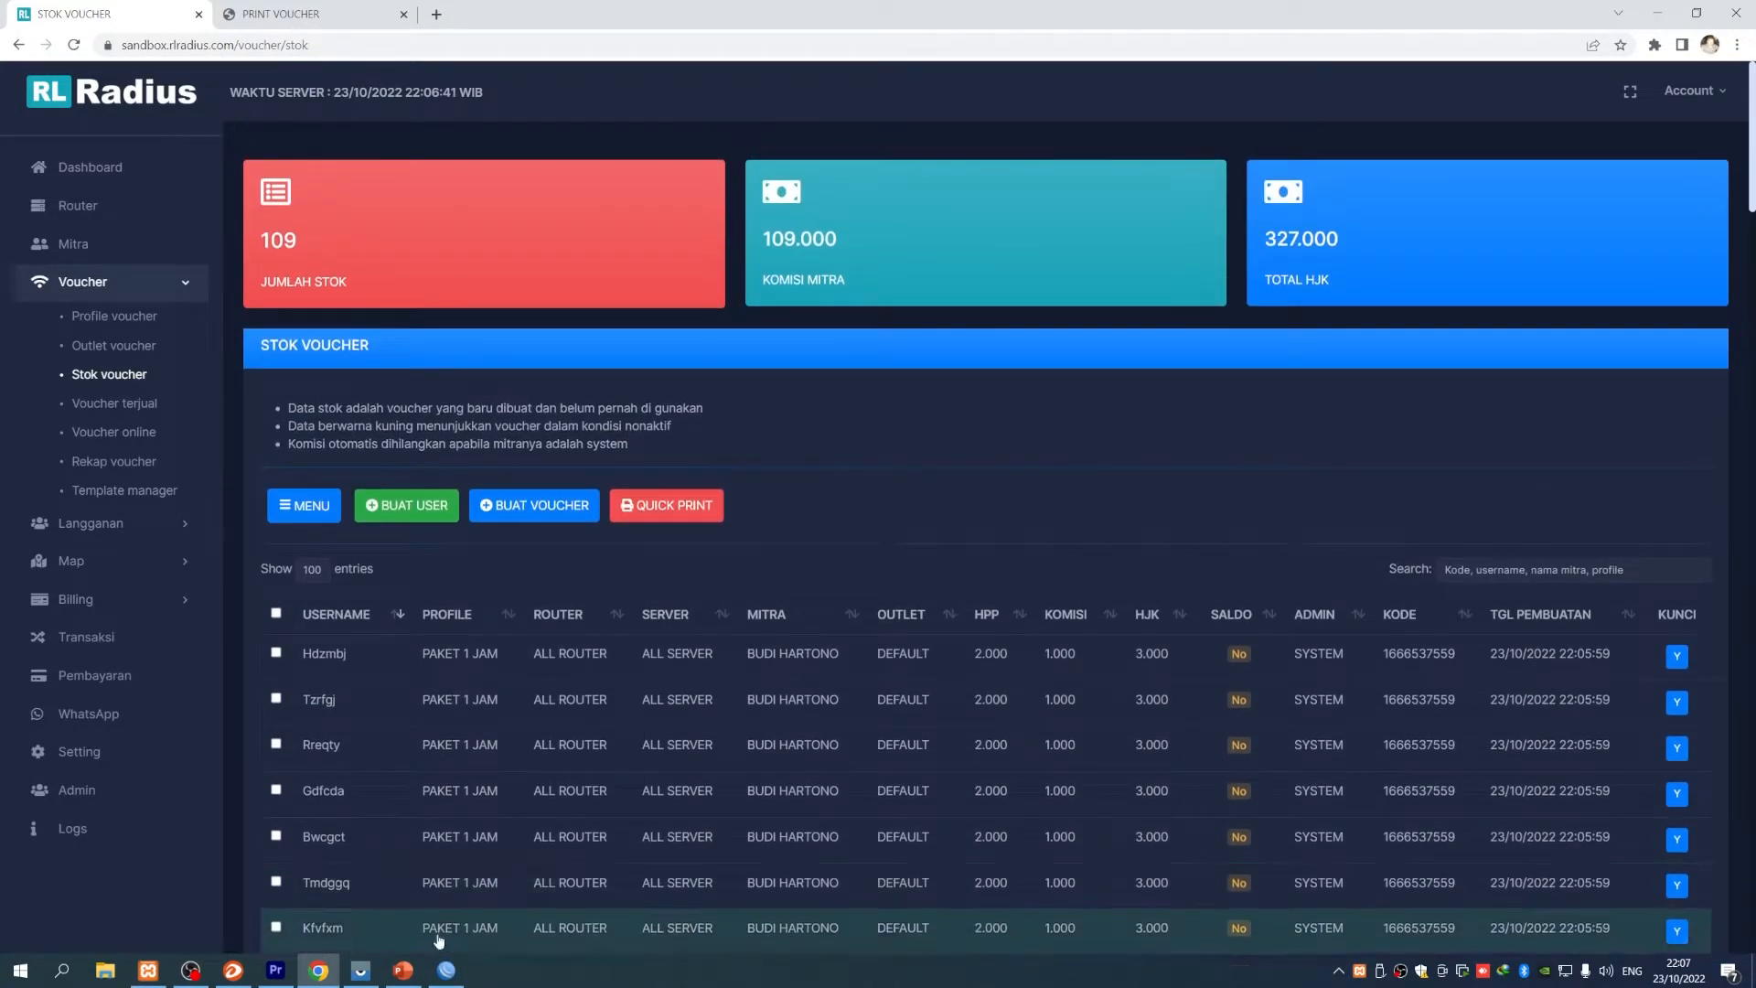
- On PowerPoint slide 2, highlight the REFUND VOUCHER agenda item
left_click(402, 970)
left_click(629, 590)
left_click_drag(491, 528, 880, 529)
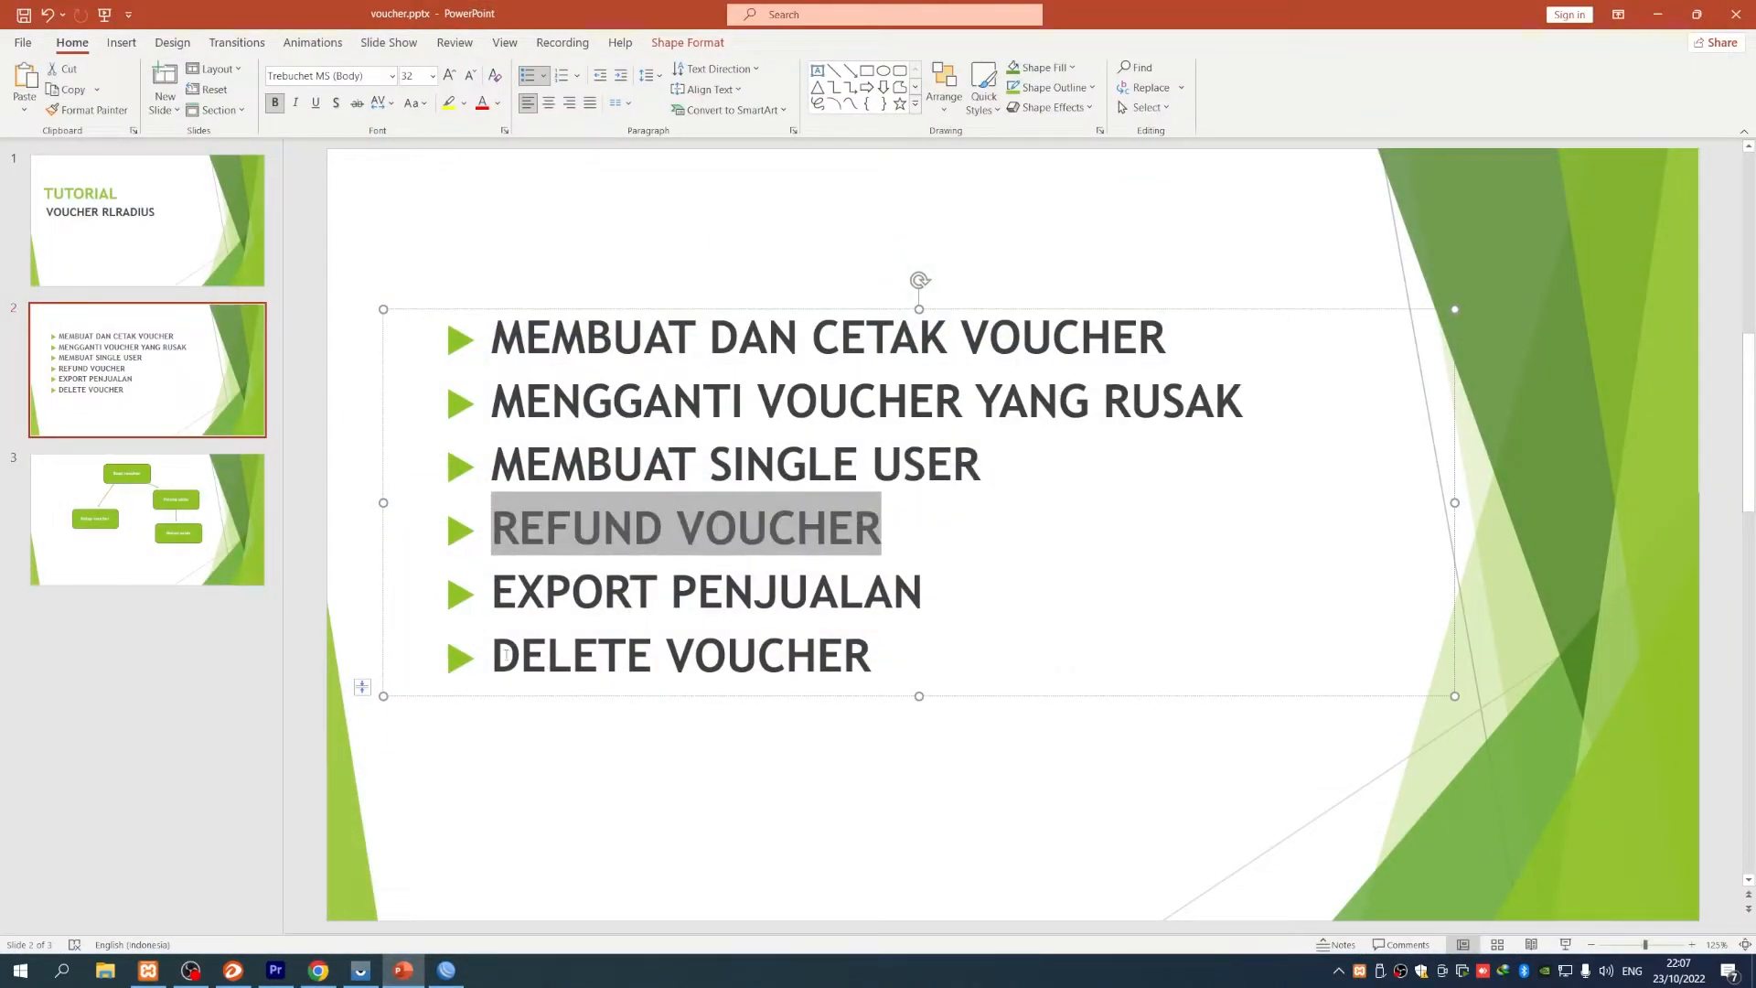
left_click(603, 593)
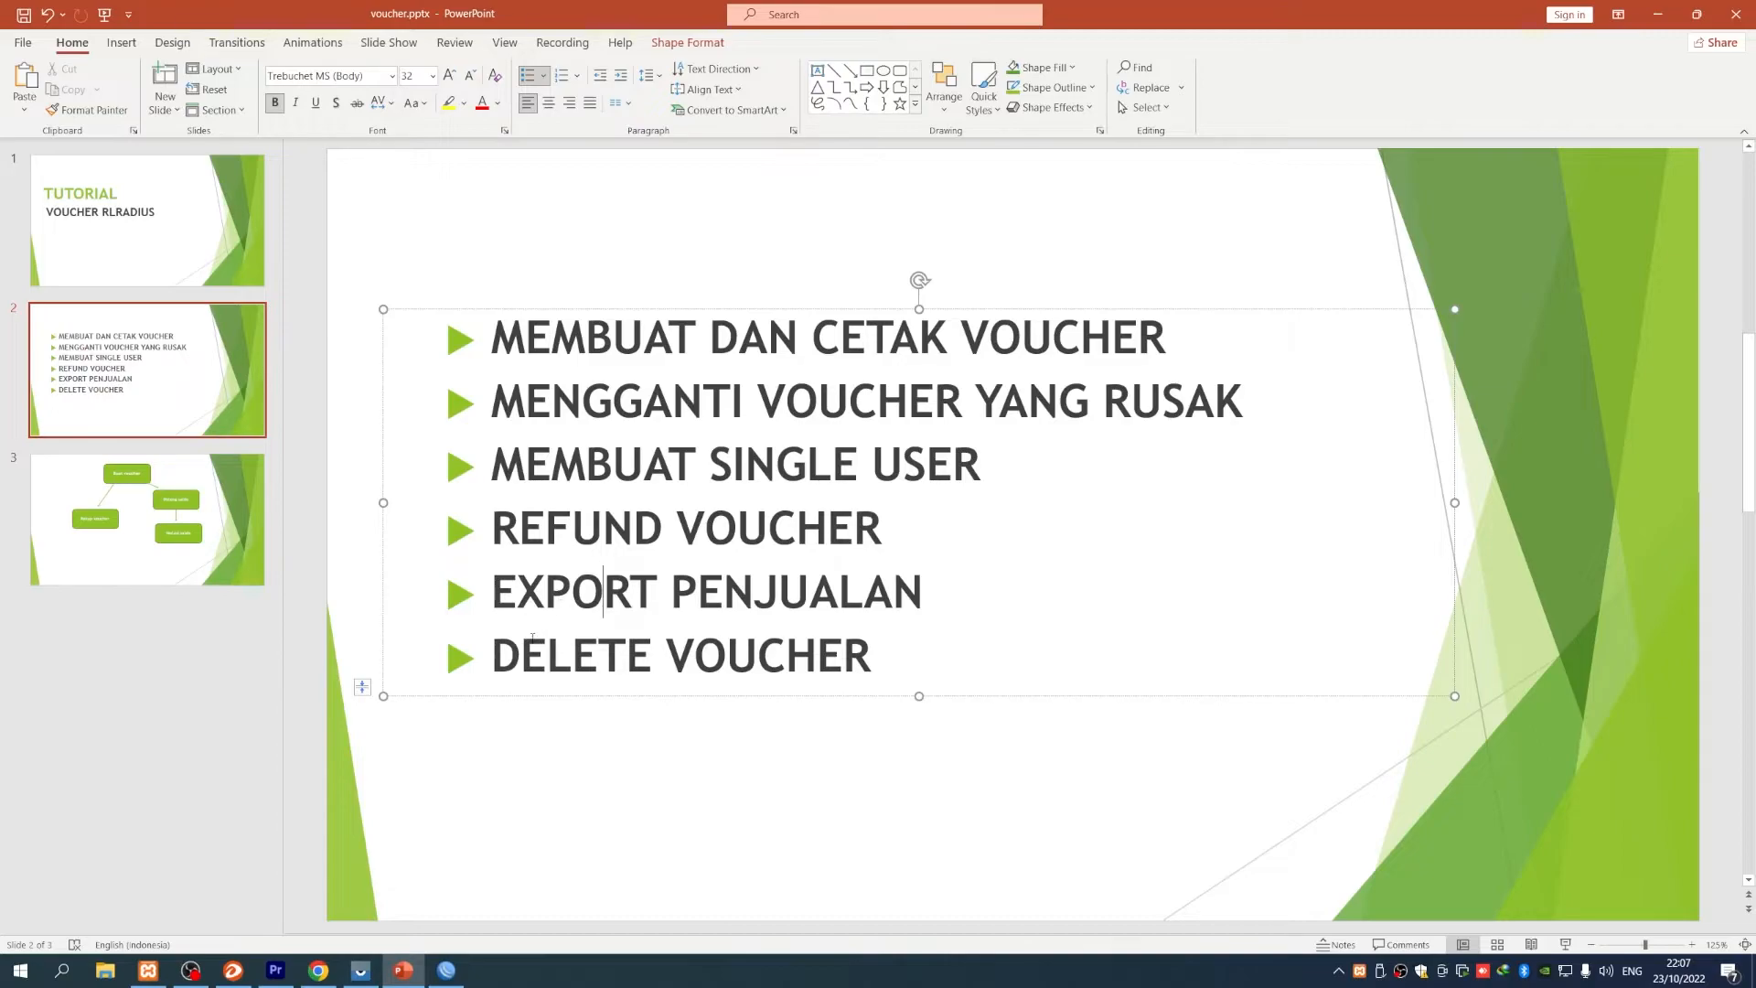
- Back in RL Radius, tick the select-all checkbox for every stock voucher
left_click(318, 970)
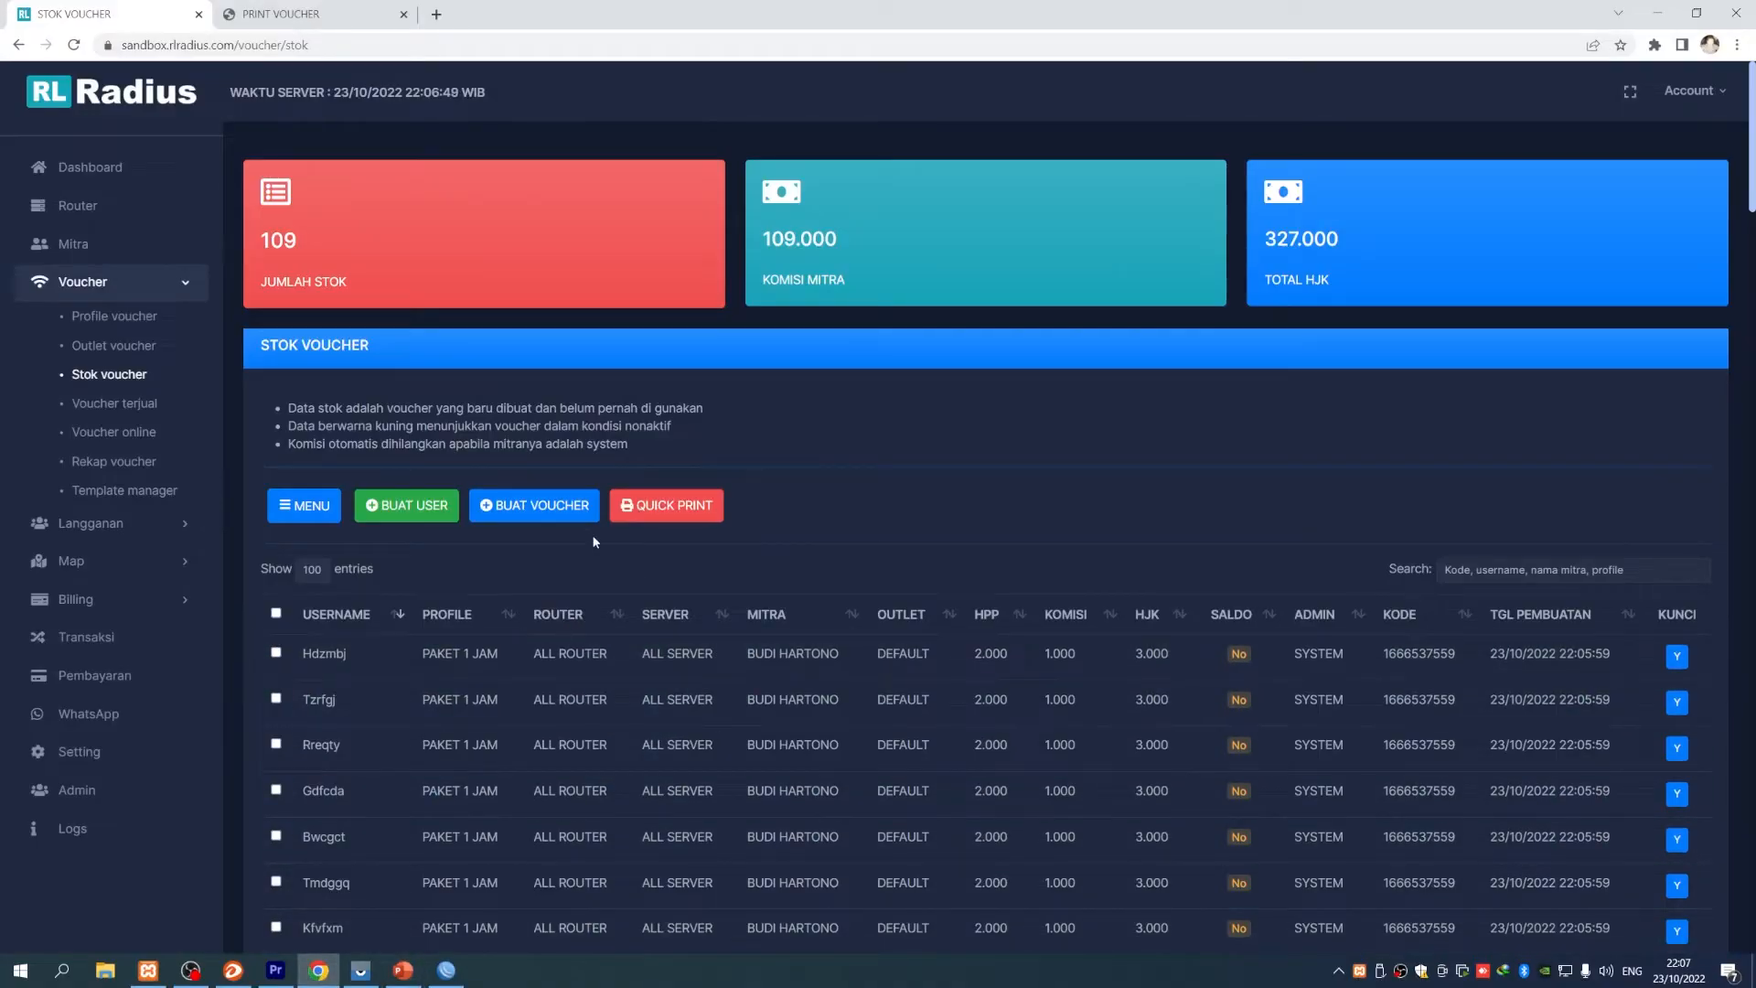
scroll(676, 724, "down", 5)
scroll(581, 718, "up", 5)
scroll(581, 718, "down", 11)
scroll(579, 717, "up", 11)
left_click(276, 613)
scroll(511, 729, "down", 5)
scroll(510, 729, "up", 5)
- Try deleting them via MENU > HAPUS; it fails, asking for vouchers with the same KODE
left_click(312, 513)
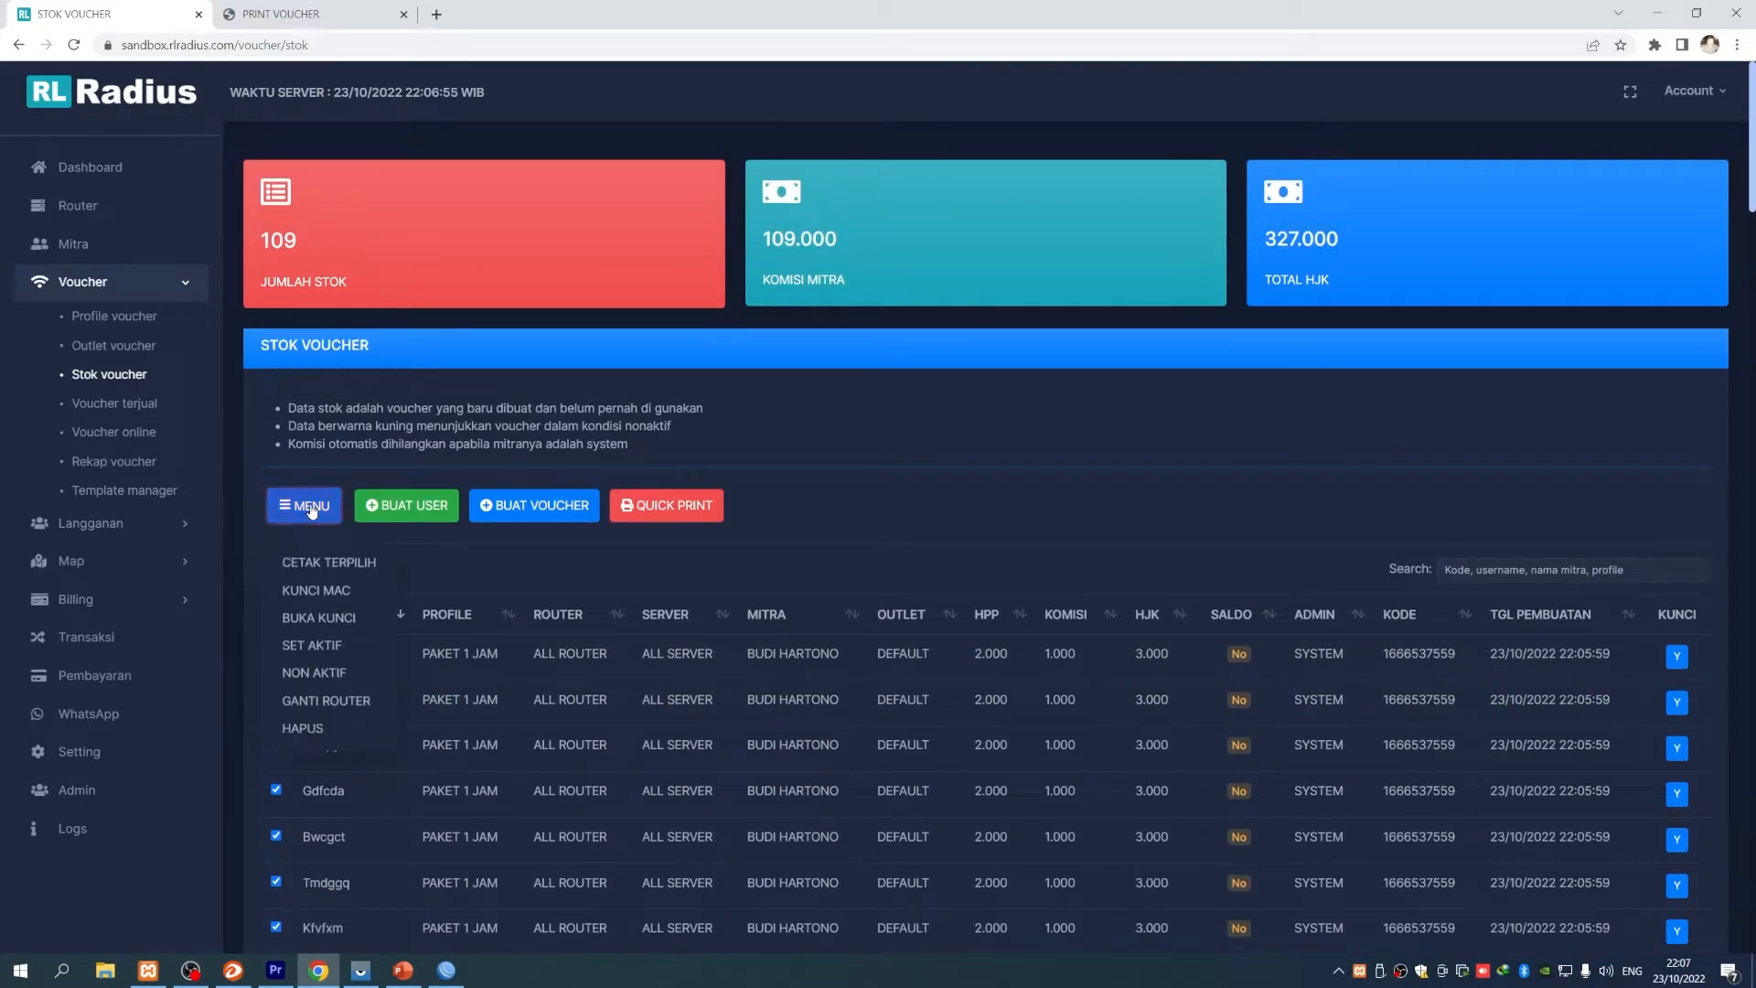
left_click(305, 721)
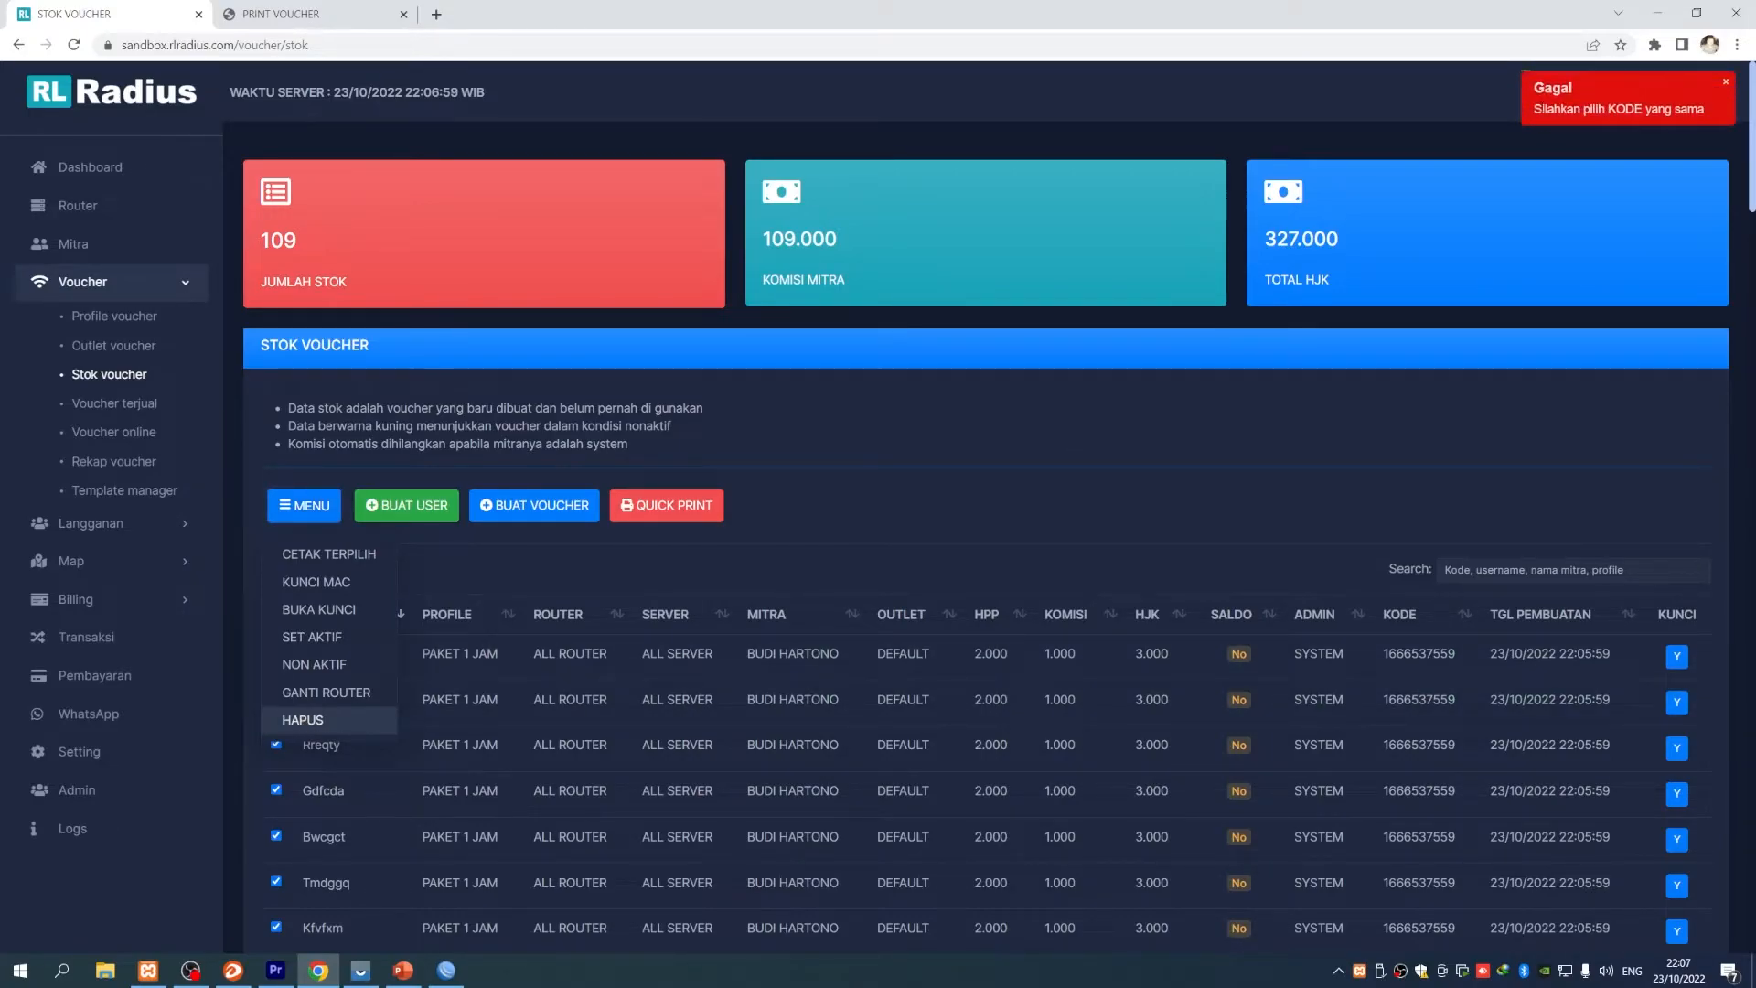
left_click_drag(1542, 108, 1704, 109)
scroll(1282, 522, "down", 3)
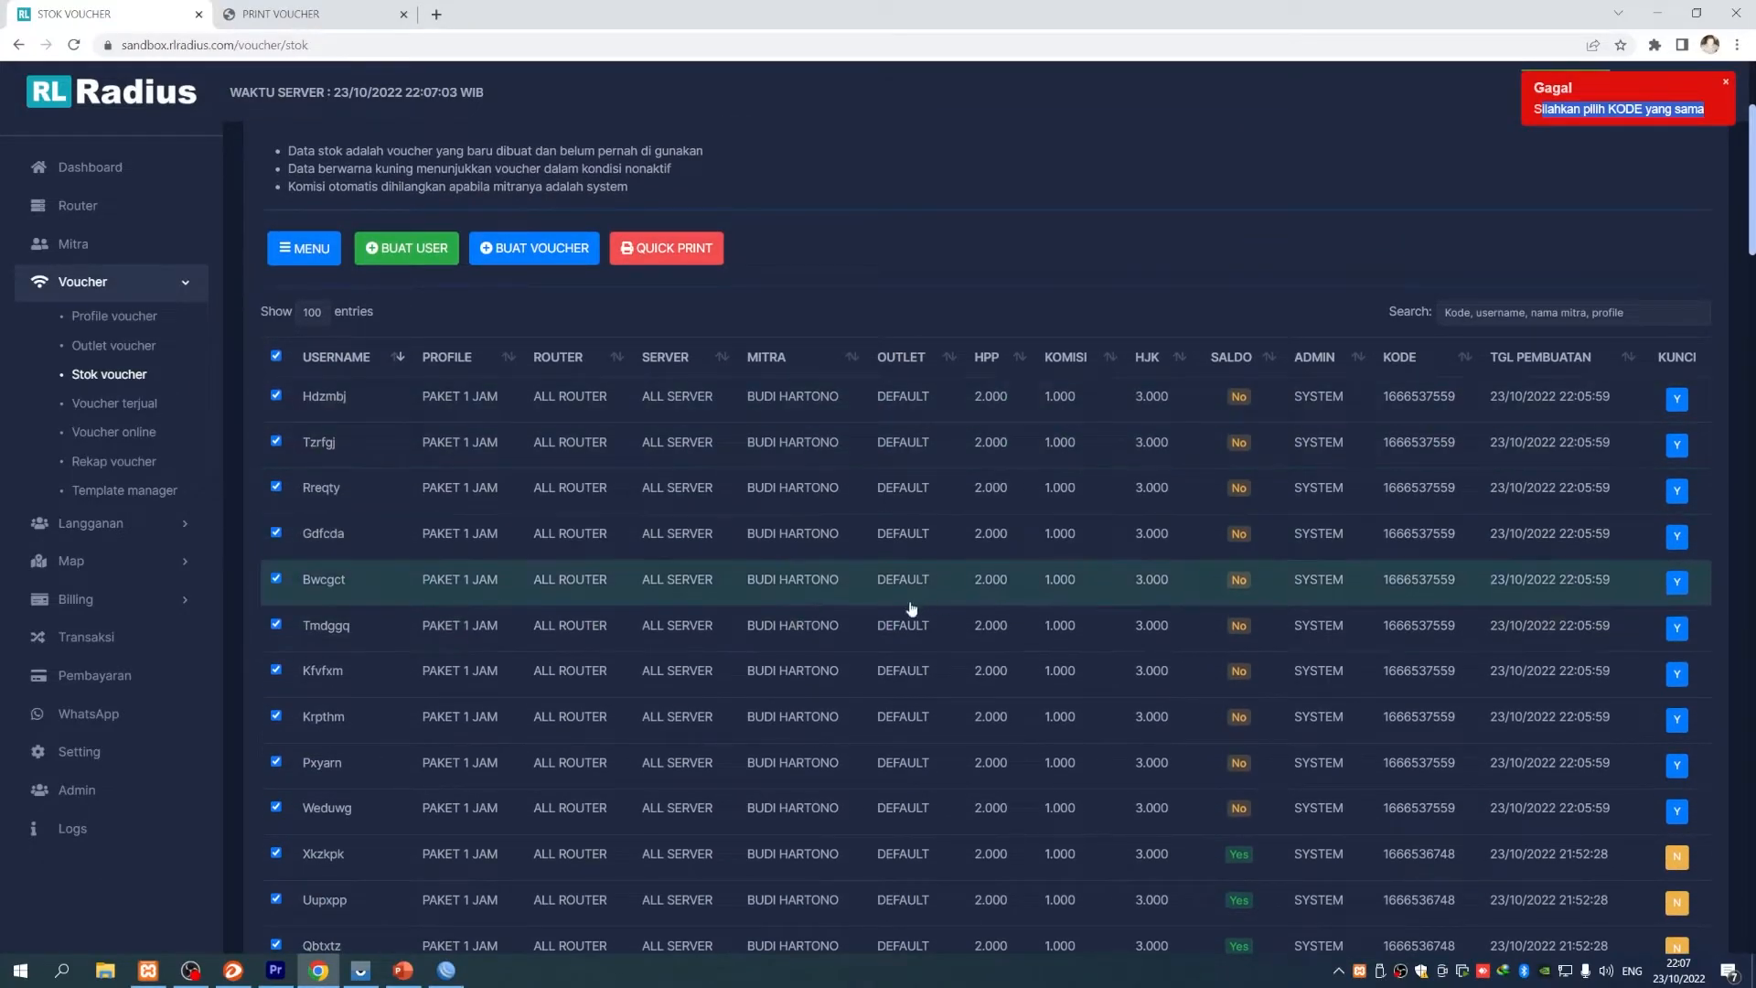
scroll(1061, 608, "down", 10)
scroll(1063, 607, "up", 10)
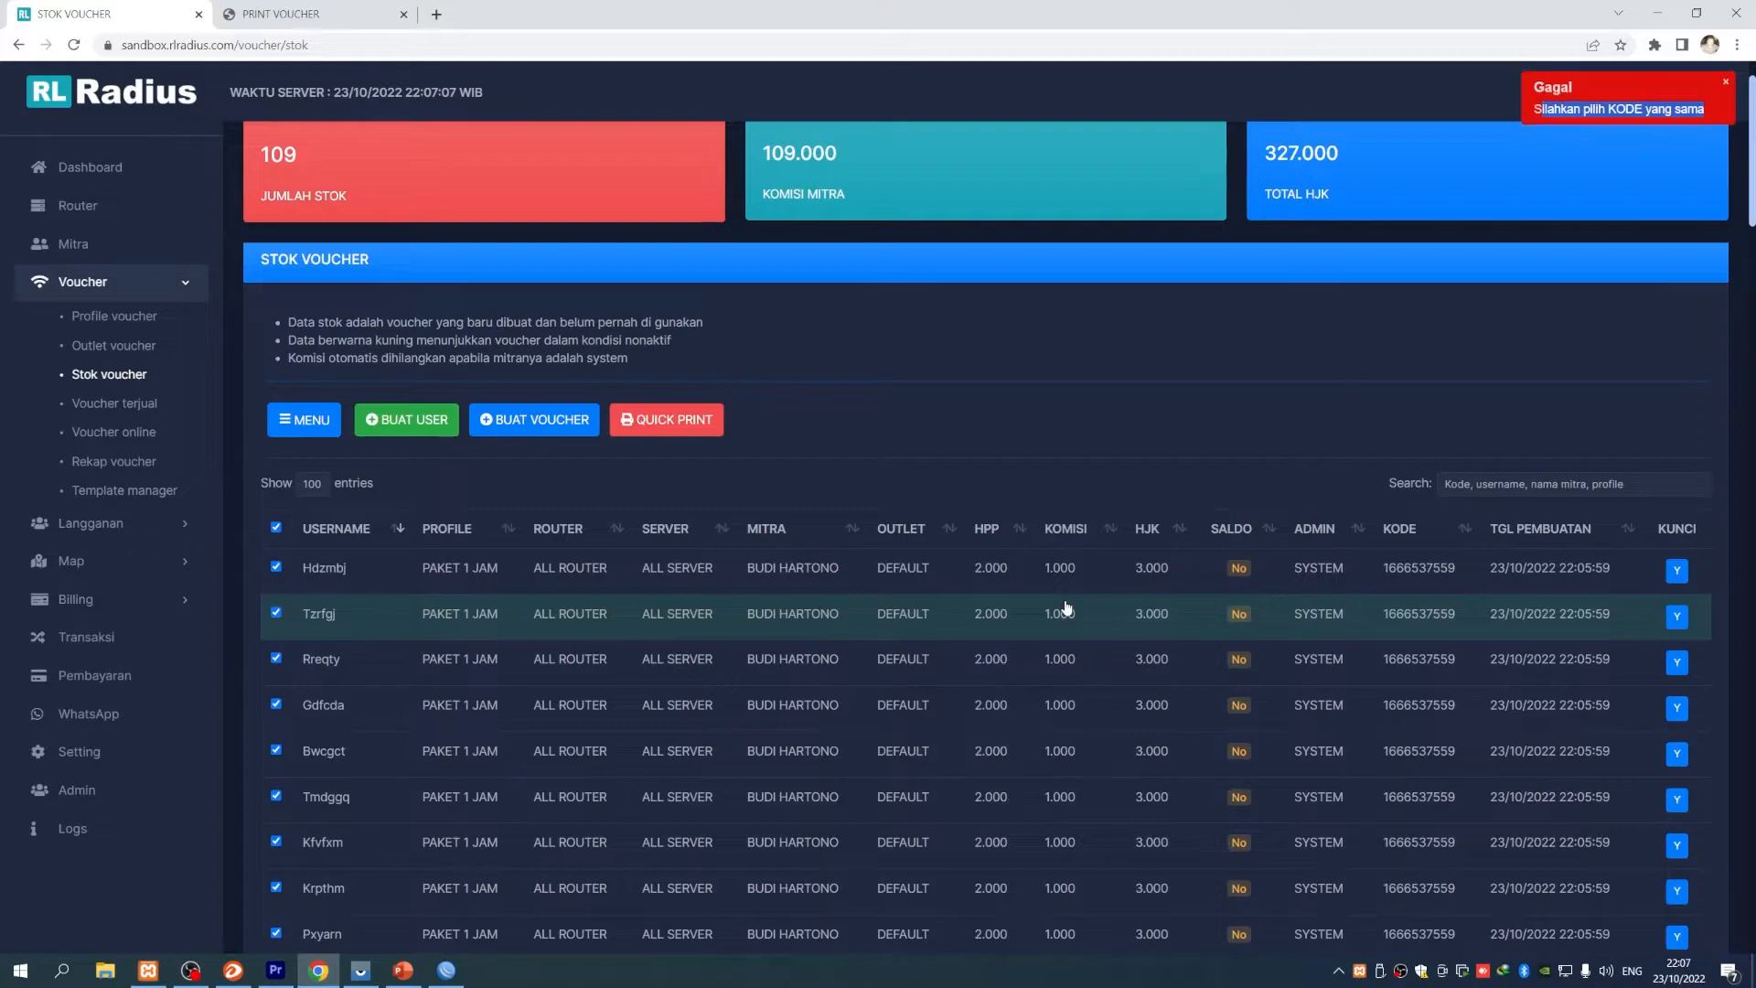
scroll(1413, 583, "down", 4)
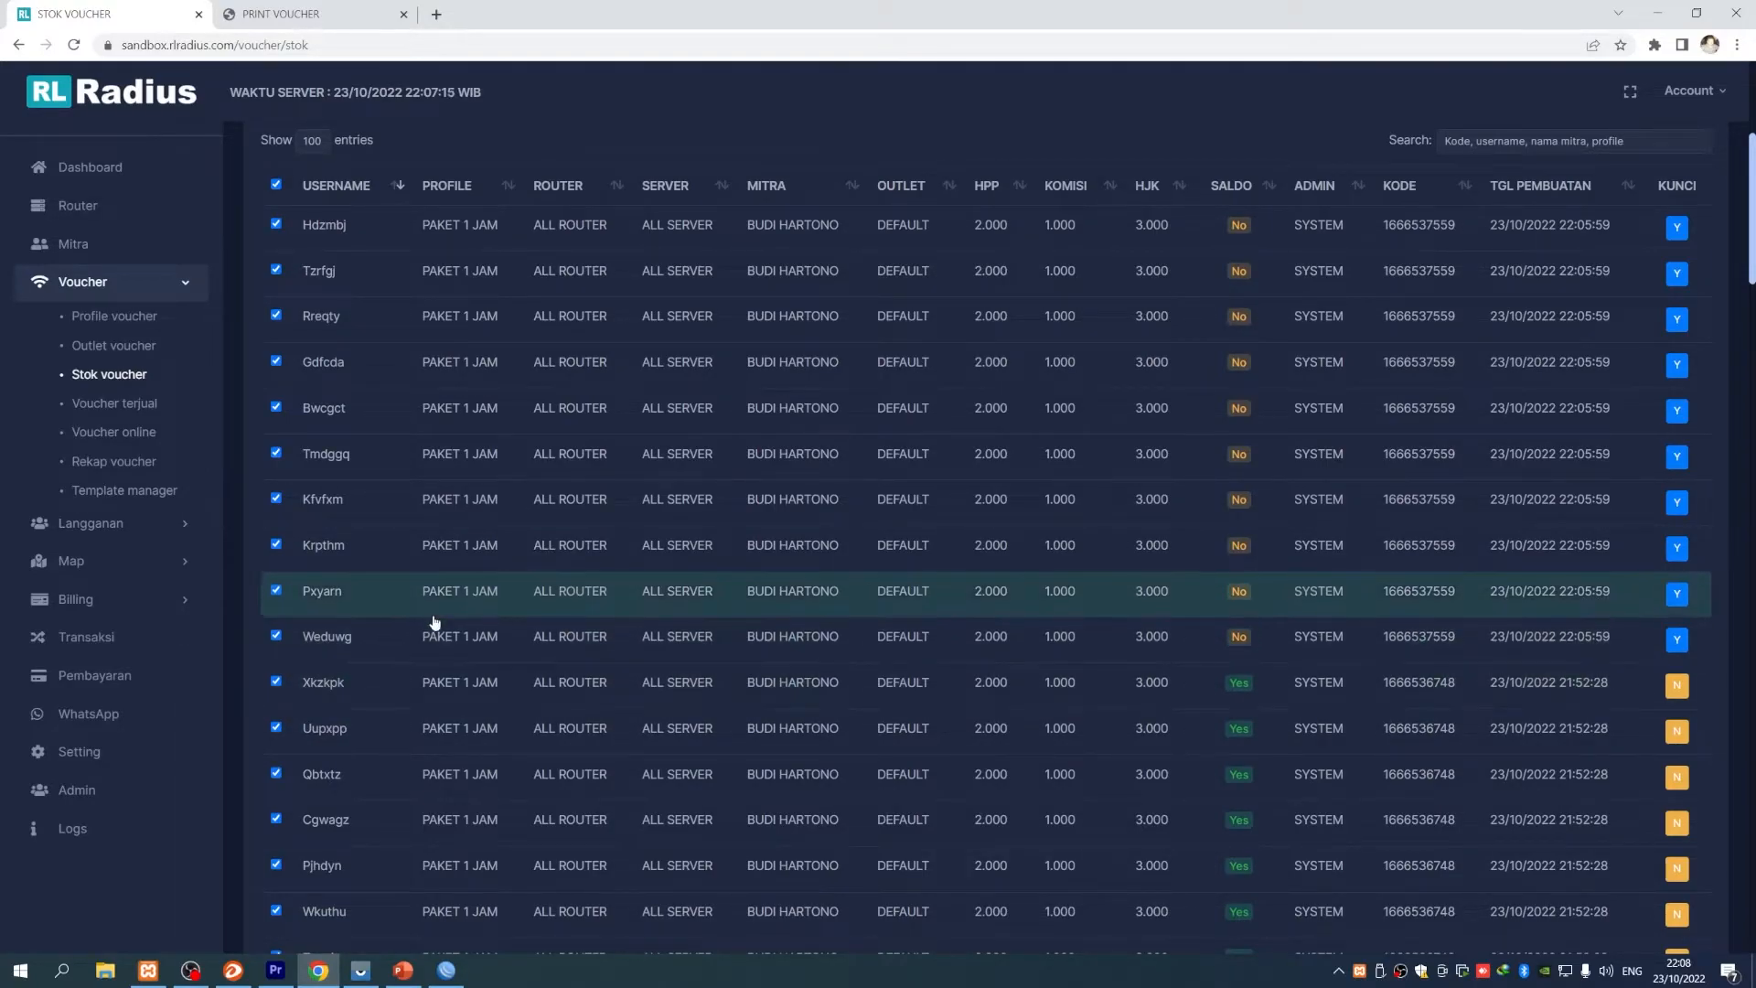
scroll(1154, 732, "up", 1)
scroll(1152, 766, "up", 3)
- Deselect all, show 25 vouchers per page, reload and go to page 2
left_click(276, 528)
left_click(317, 485)
left_click(311, 529)
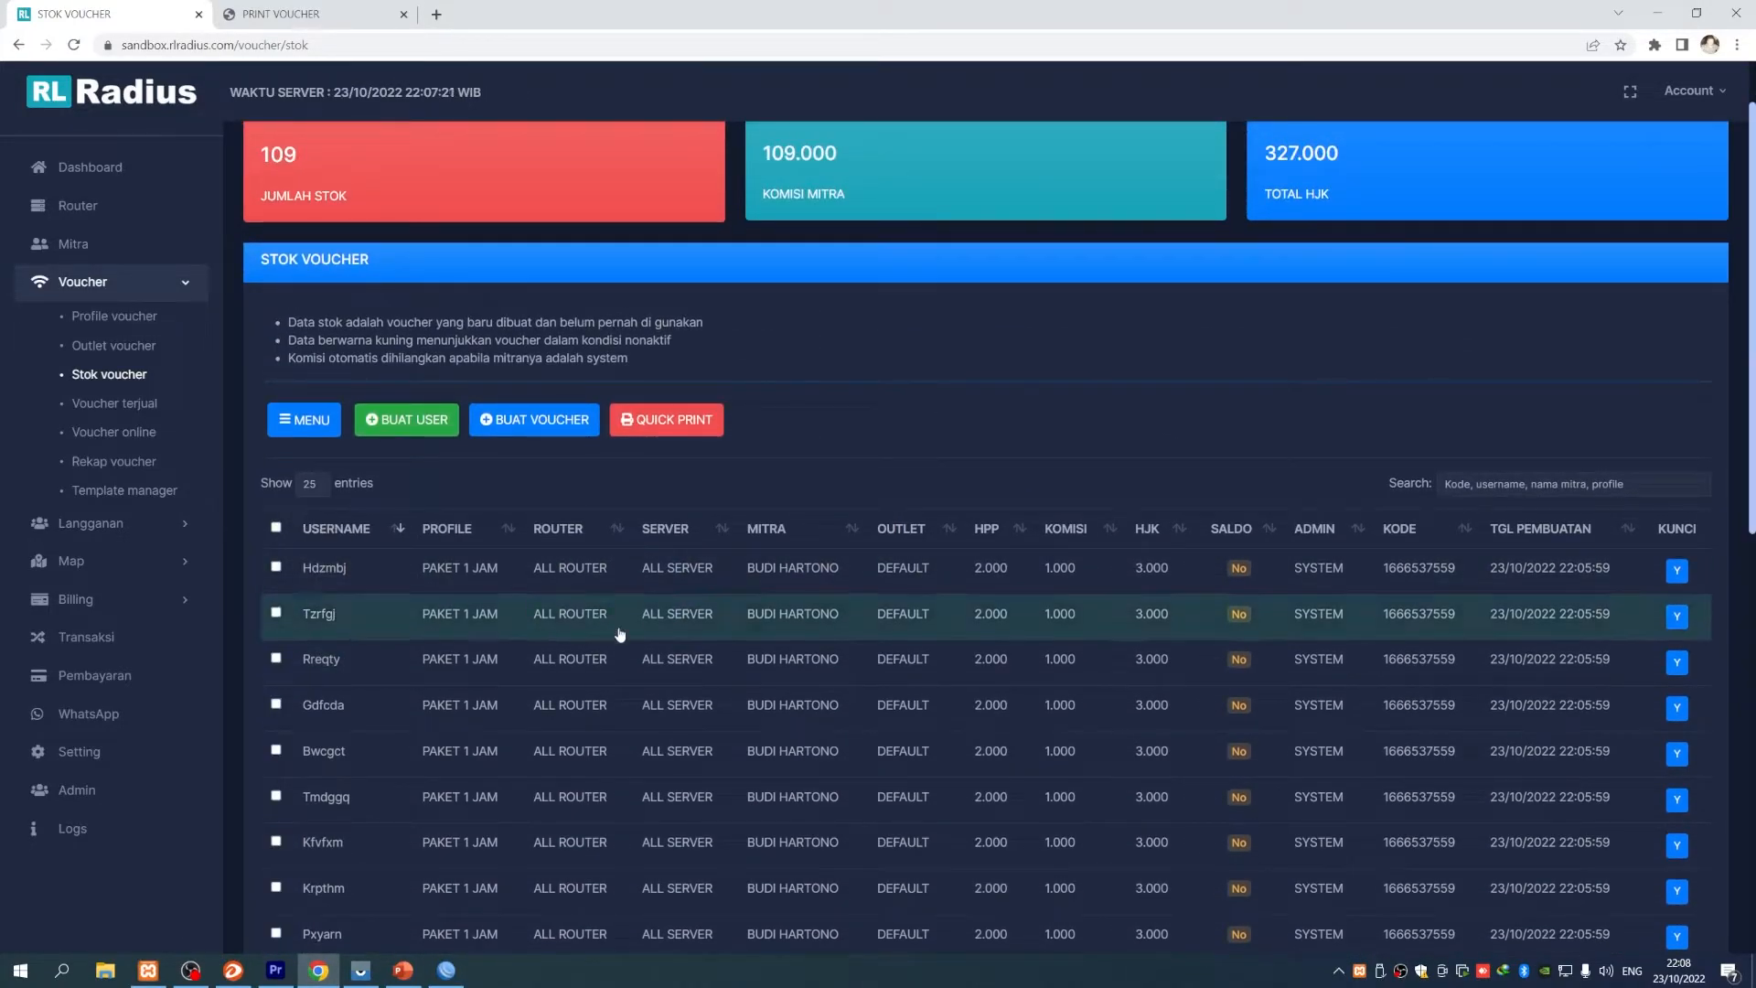
scroll(626, 671, "down", 4)
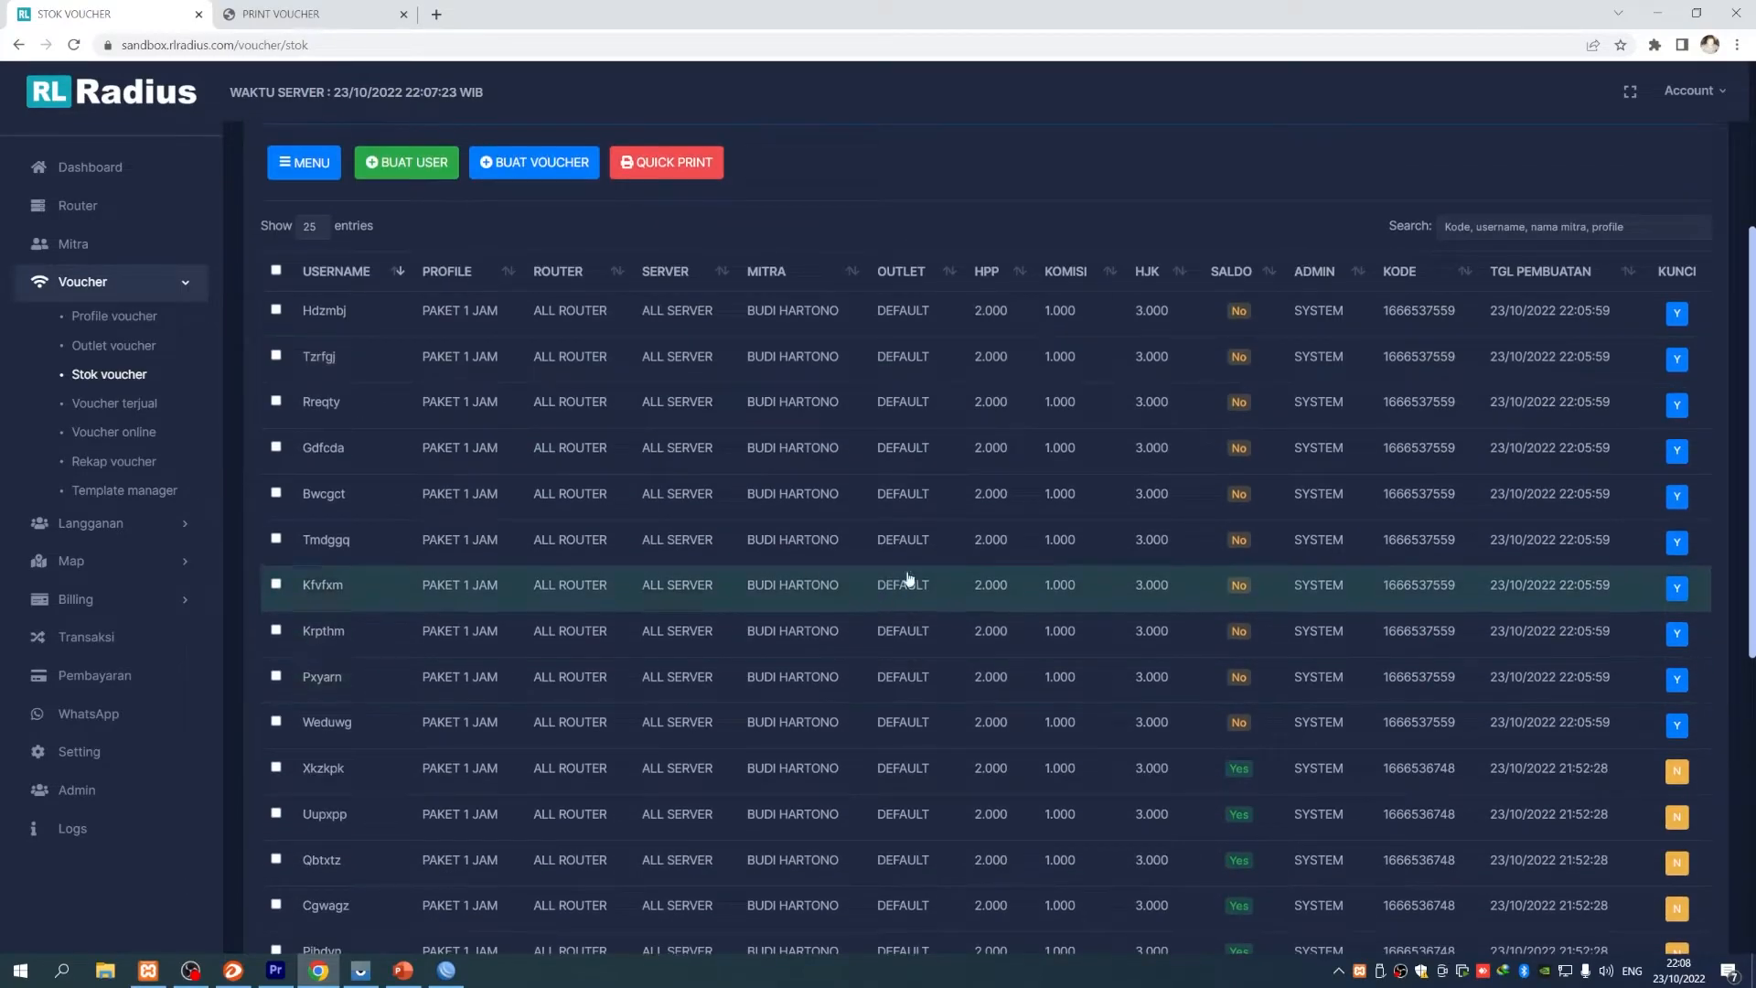
scroll(894, 581, "down", 3)
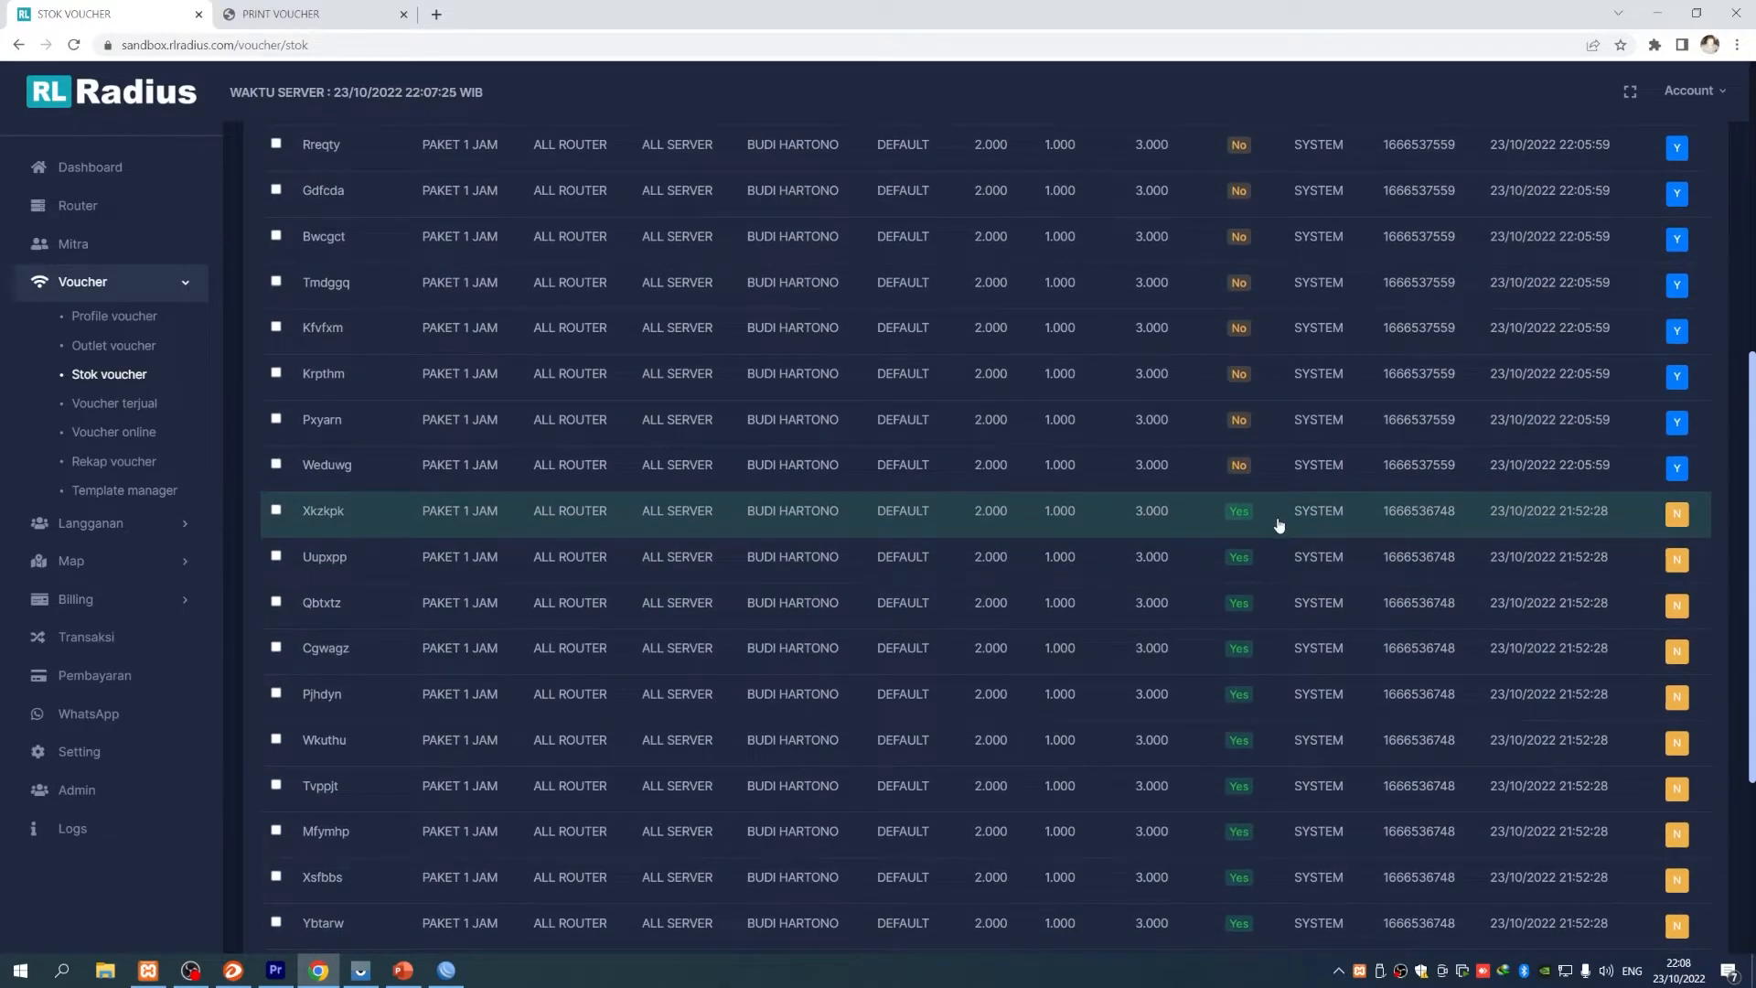
scroll(814, 649, "up", 5)
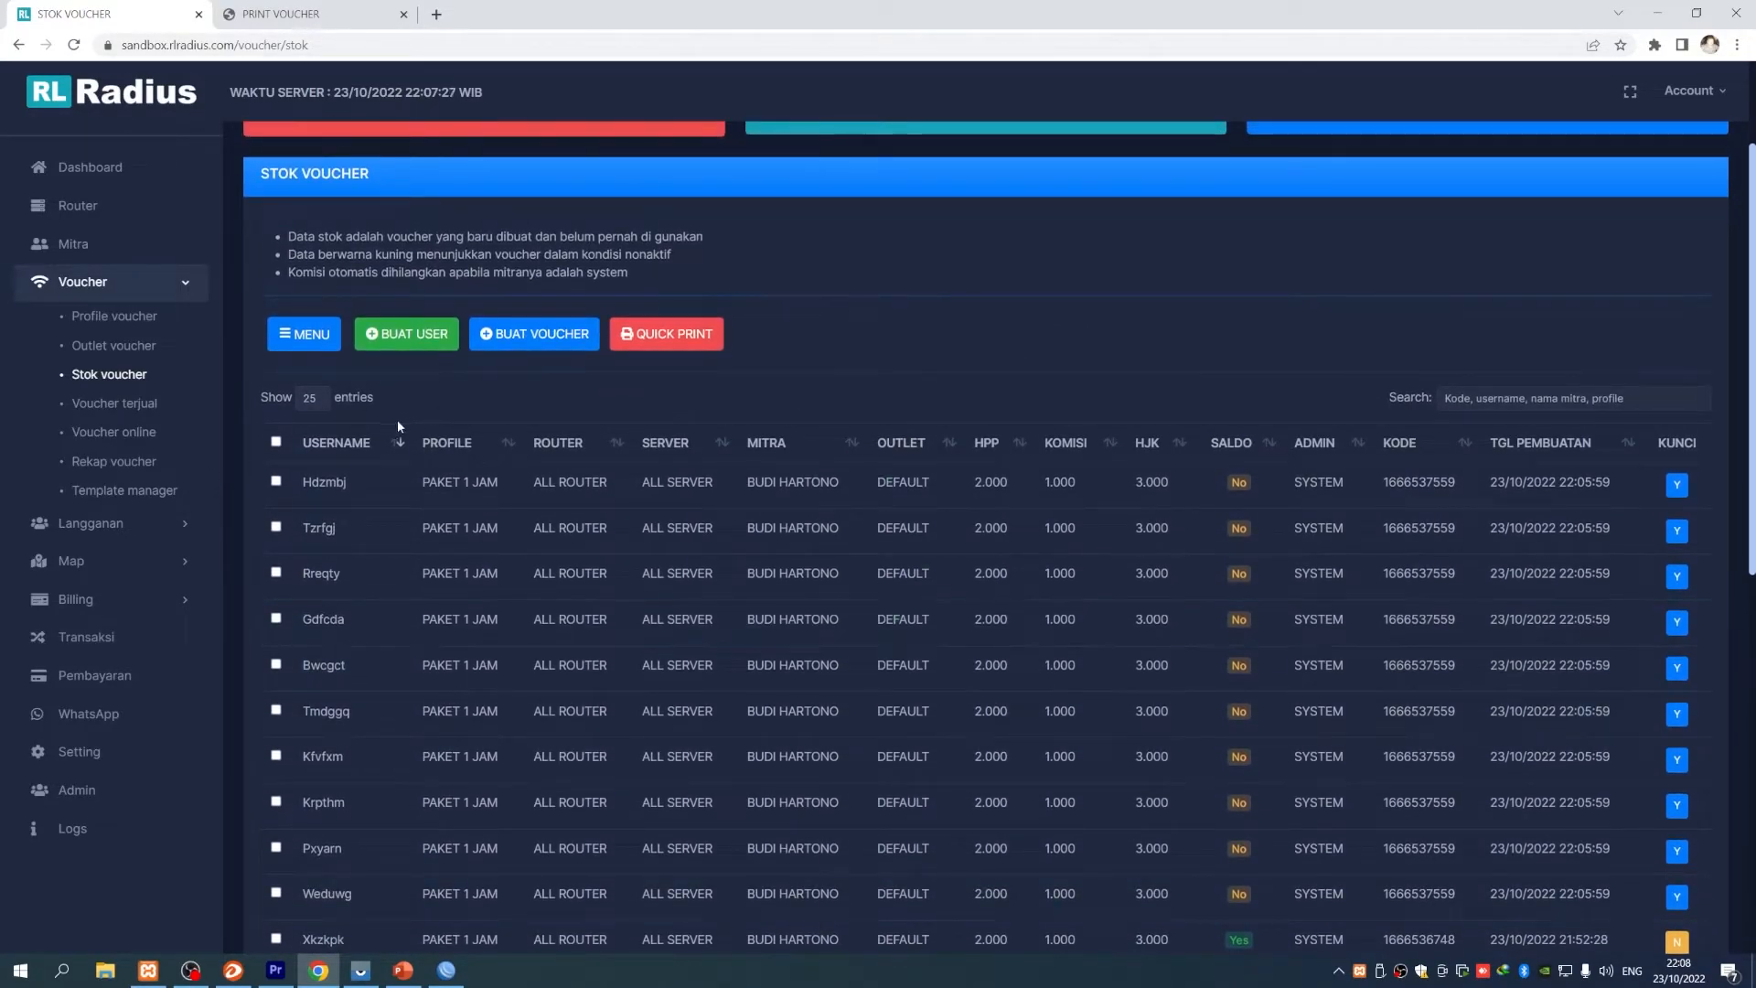
scroll(1094, 782, "down", 8)
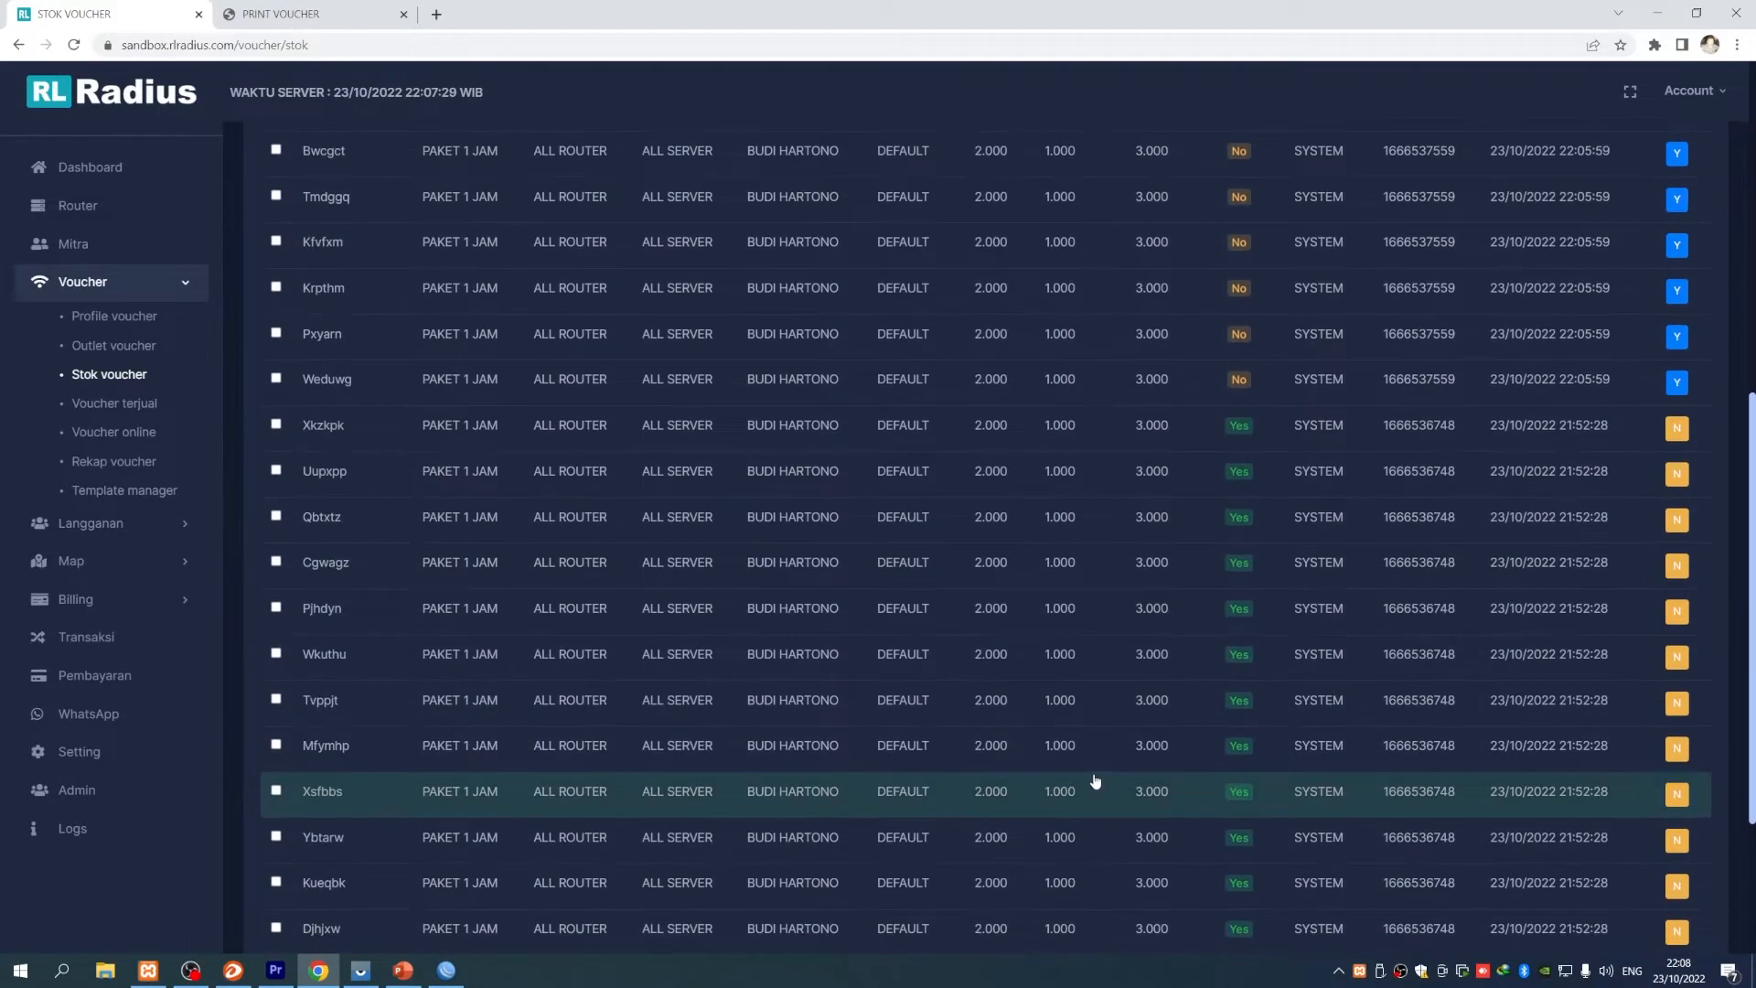
scroll(1097, 777, "up", 9)
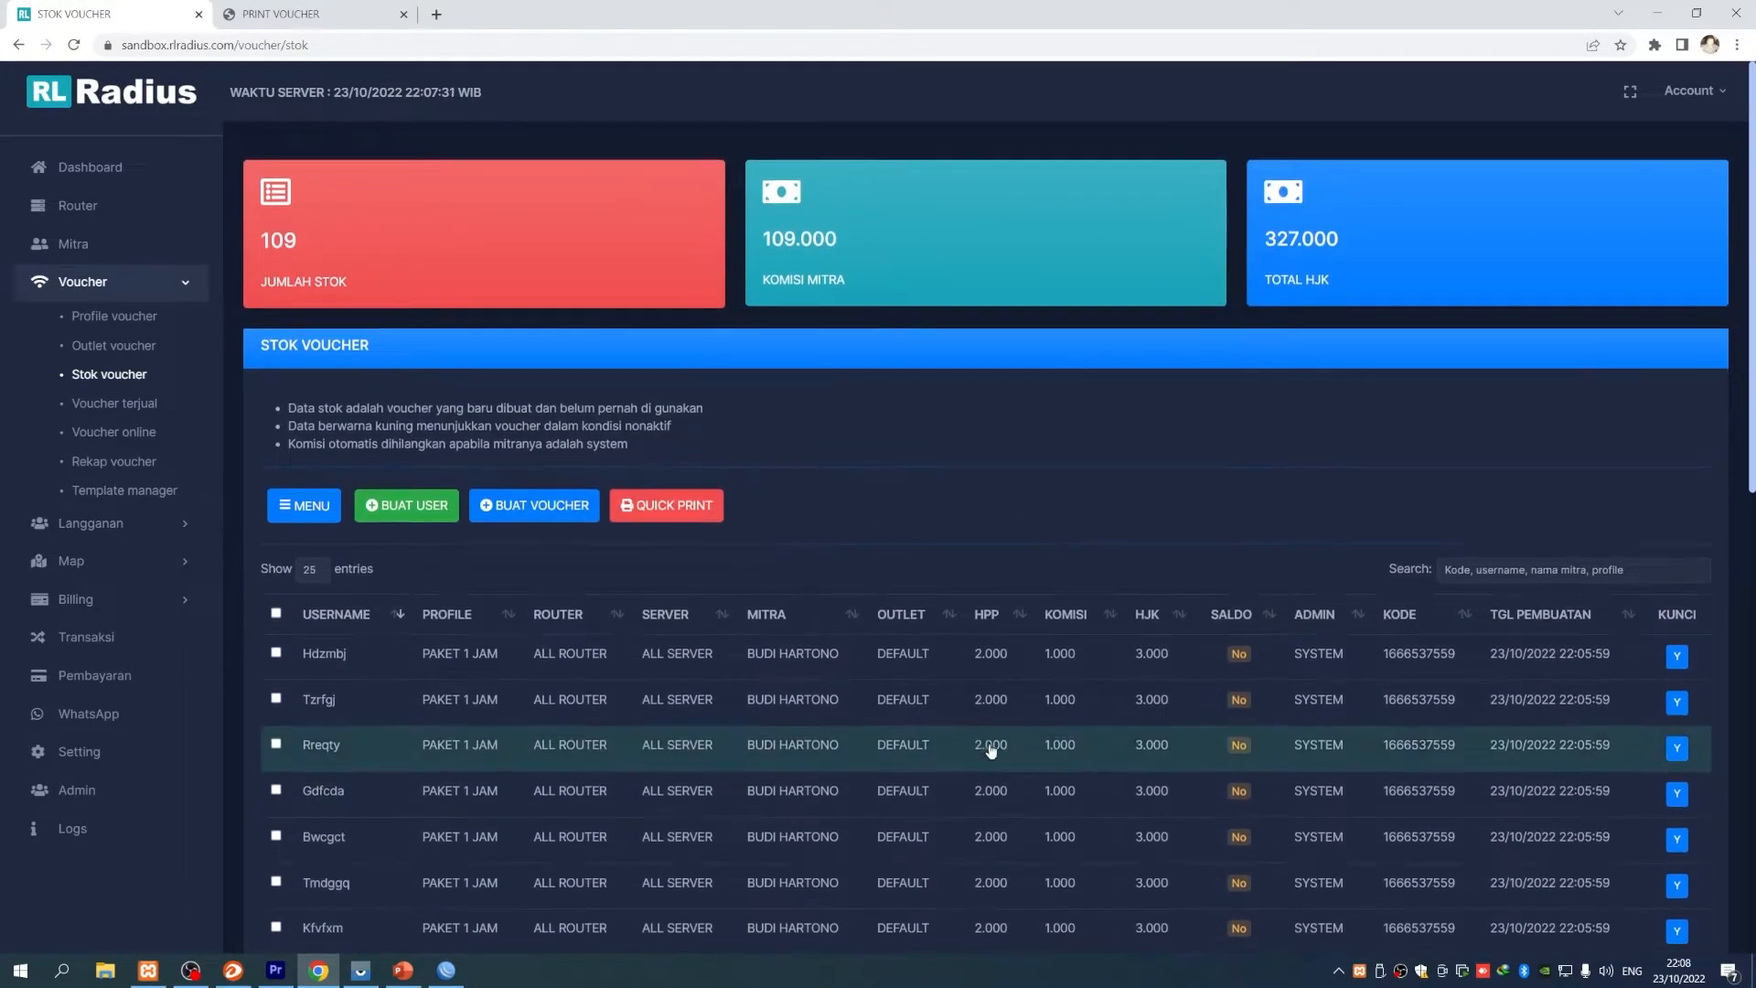
left_click(74, 45)
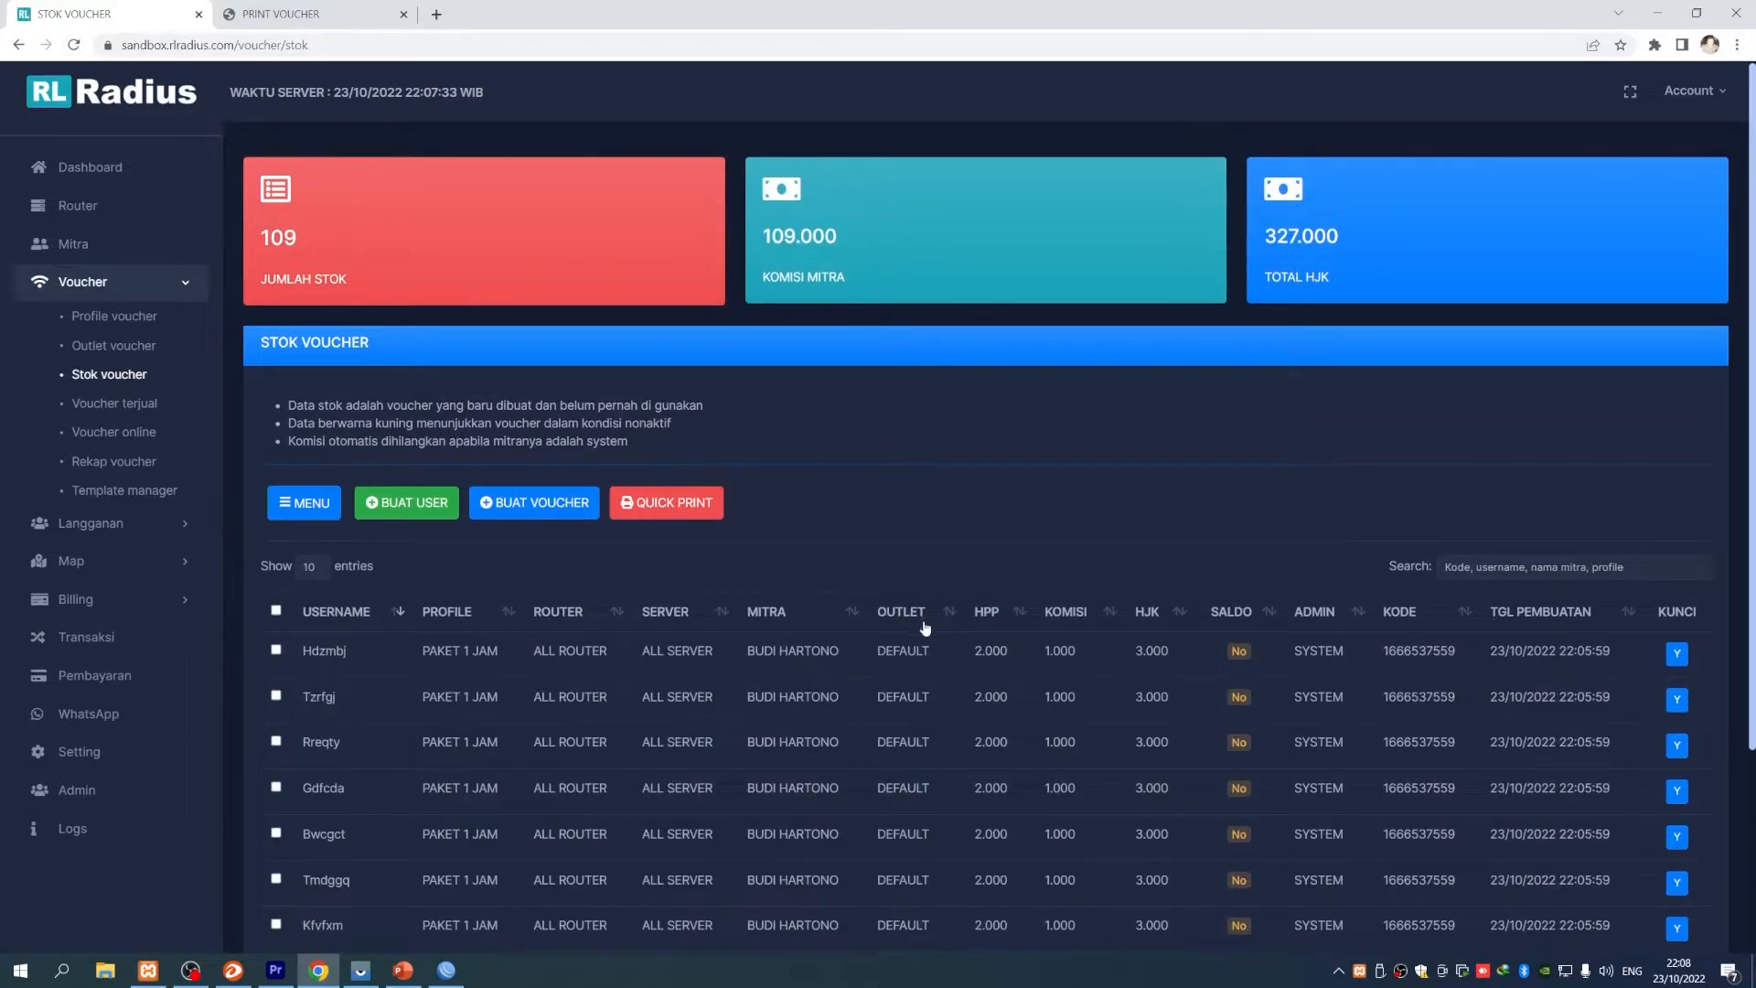
scroll(960, 478, "down", 3)
left_click(1497, 846)
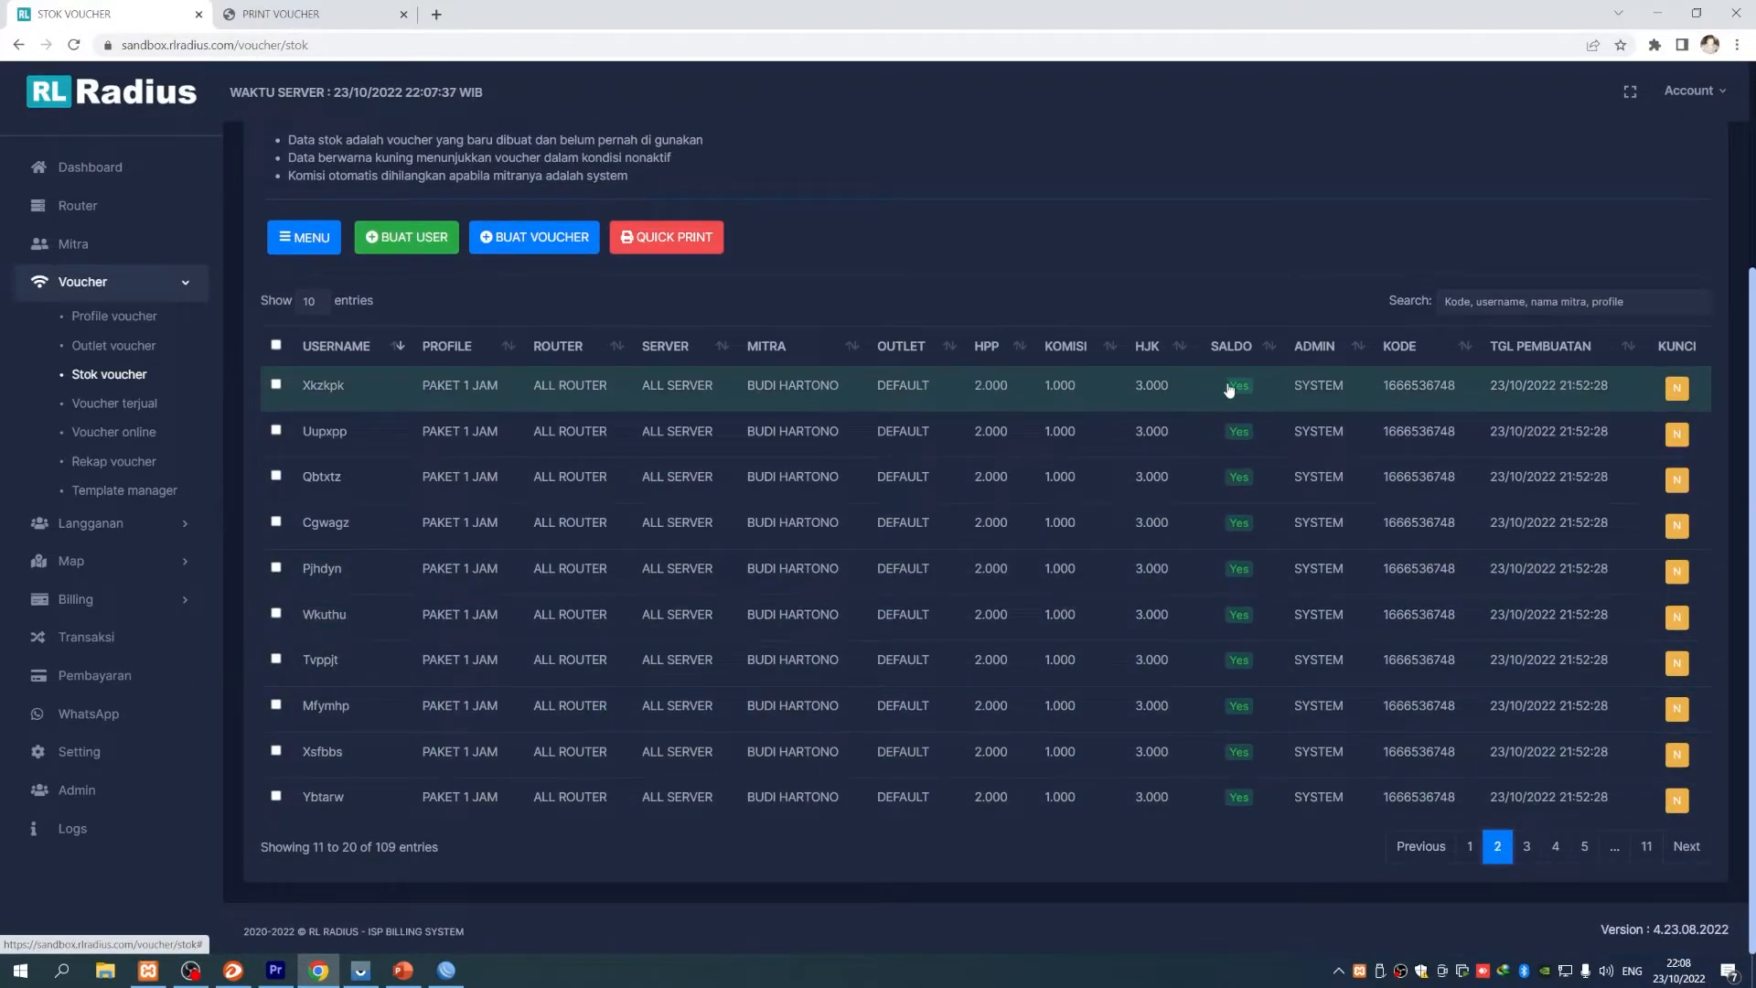
- Show 25 entries per page and tick the Uupxpp, Qbtxtz and Cgwagz vouchers
left_click(325, 301)
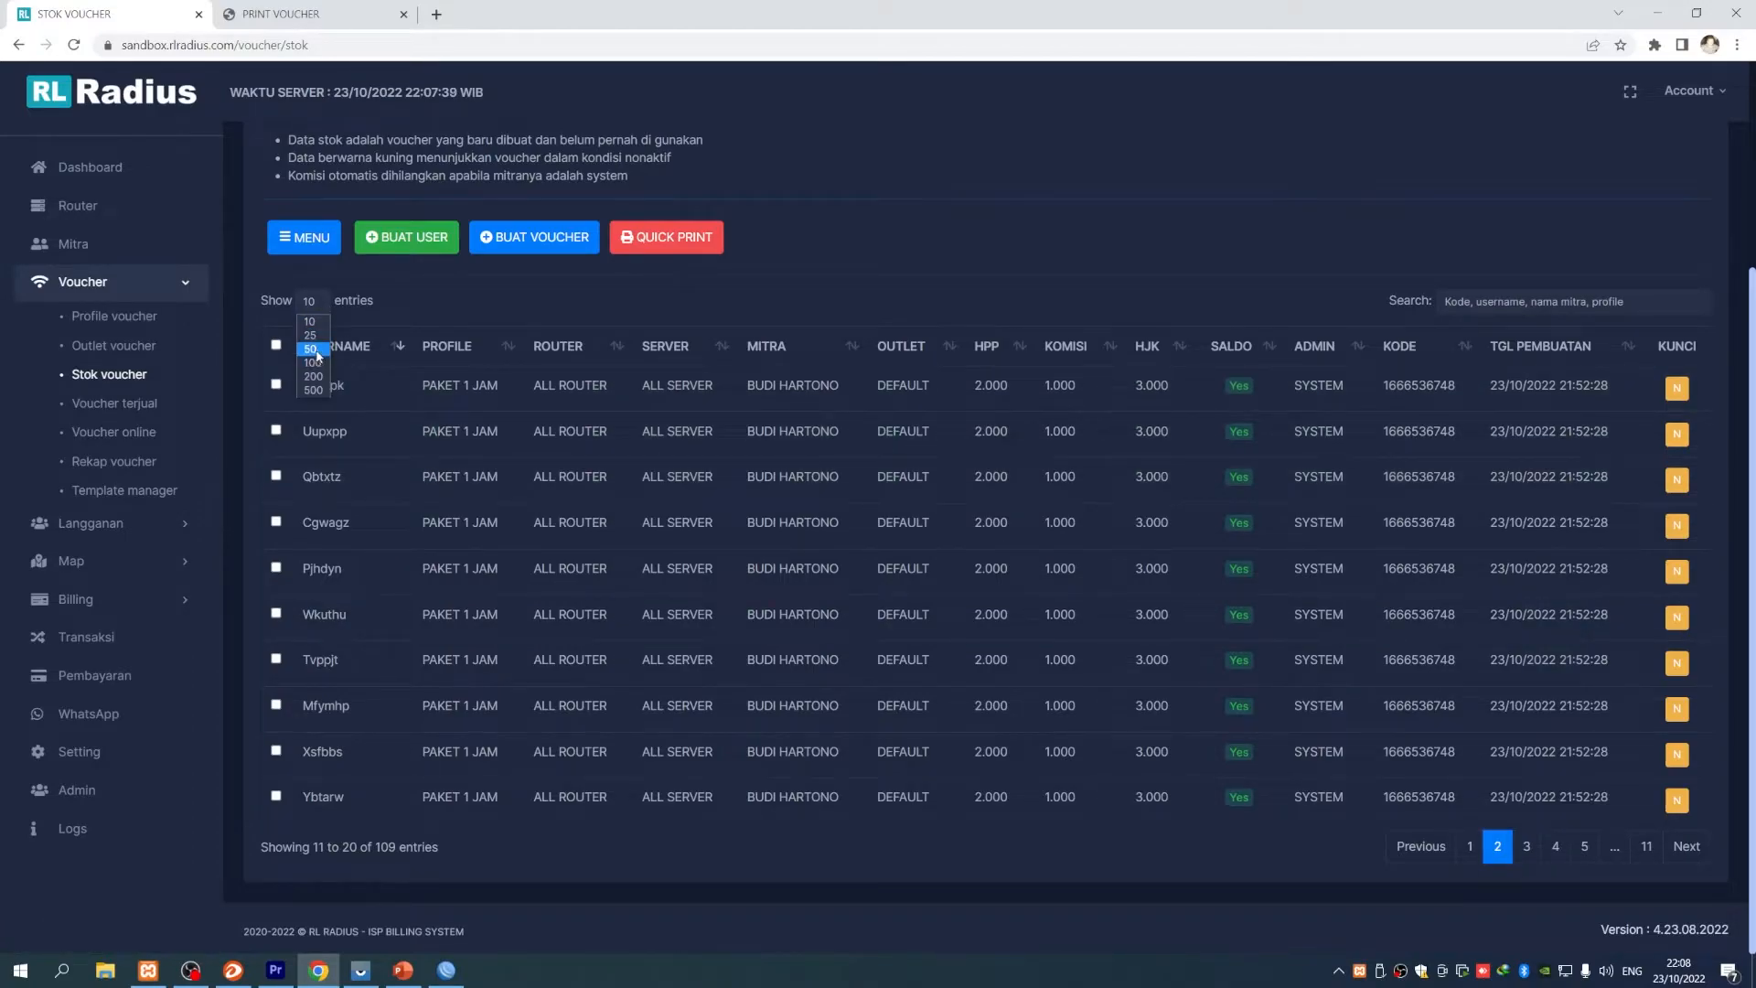
left_click(310, 335)
scroll(491, 627, "down", 5)
scroll(499, 637, "up", 3)
scroll(498, 637, "down", 1)
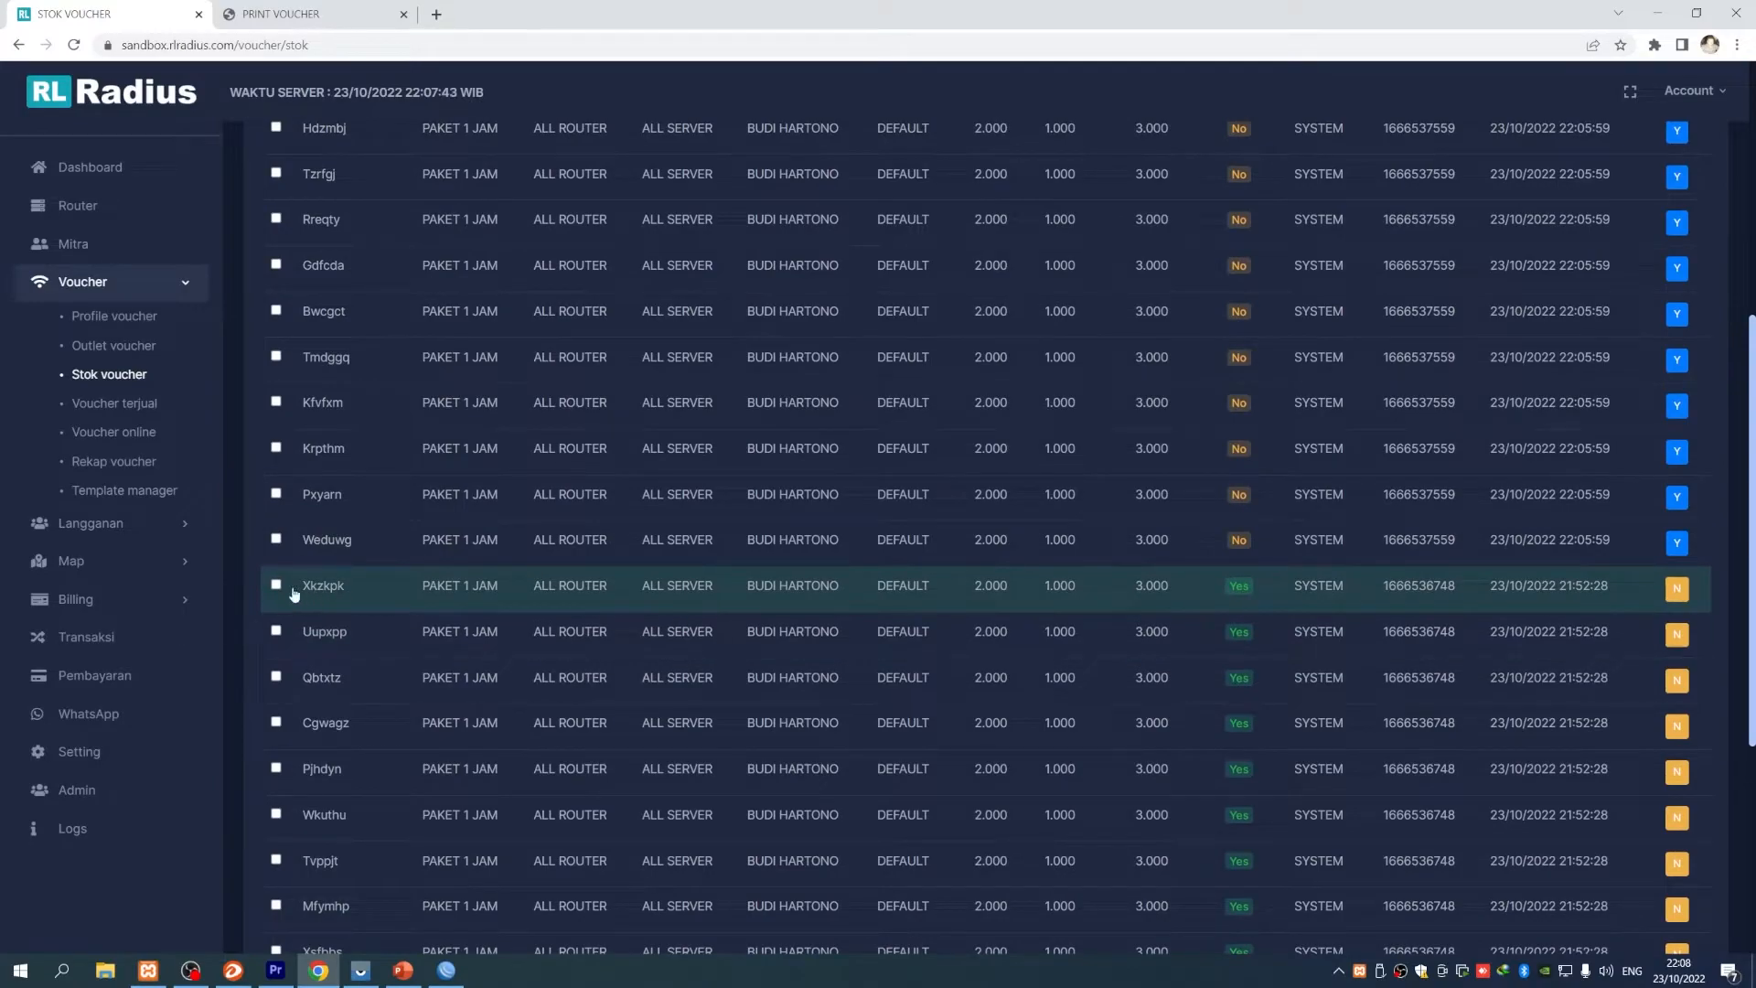
left_click(275, 630)
left_click(276, 677)
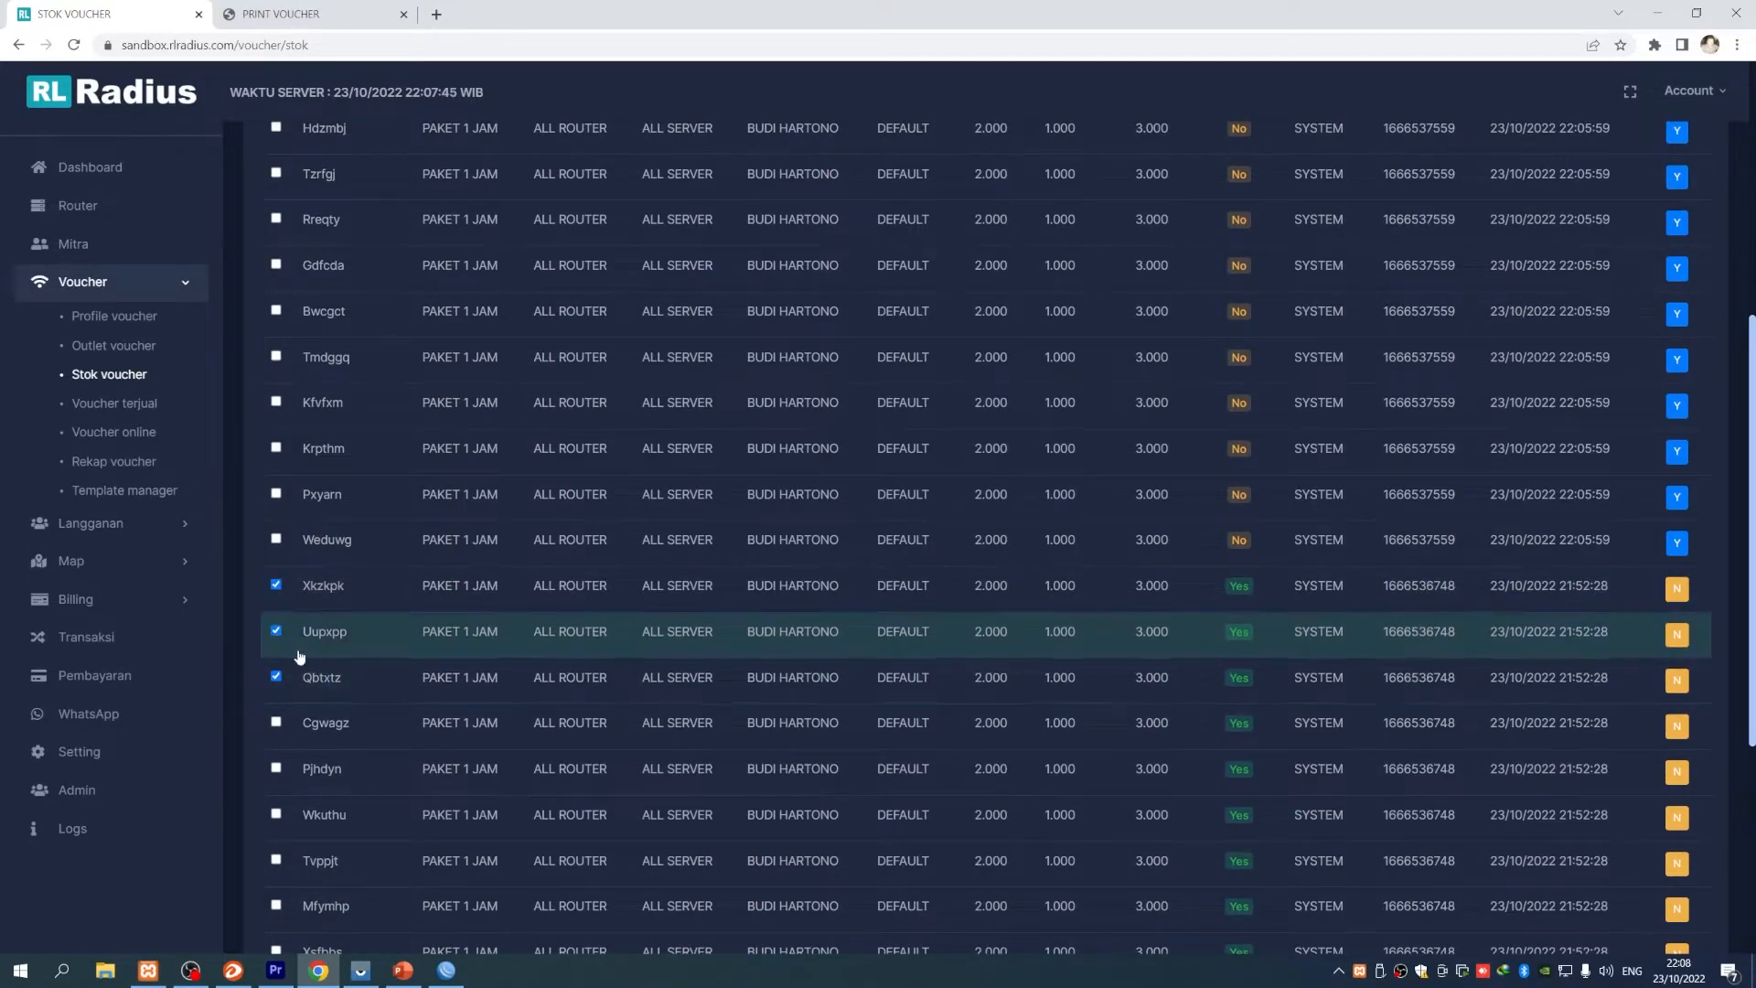
left_click(276, 723)
left_click_drag(1458, 587, 1380, 587)
right_click(1403, 586)
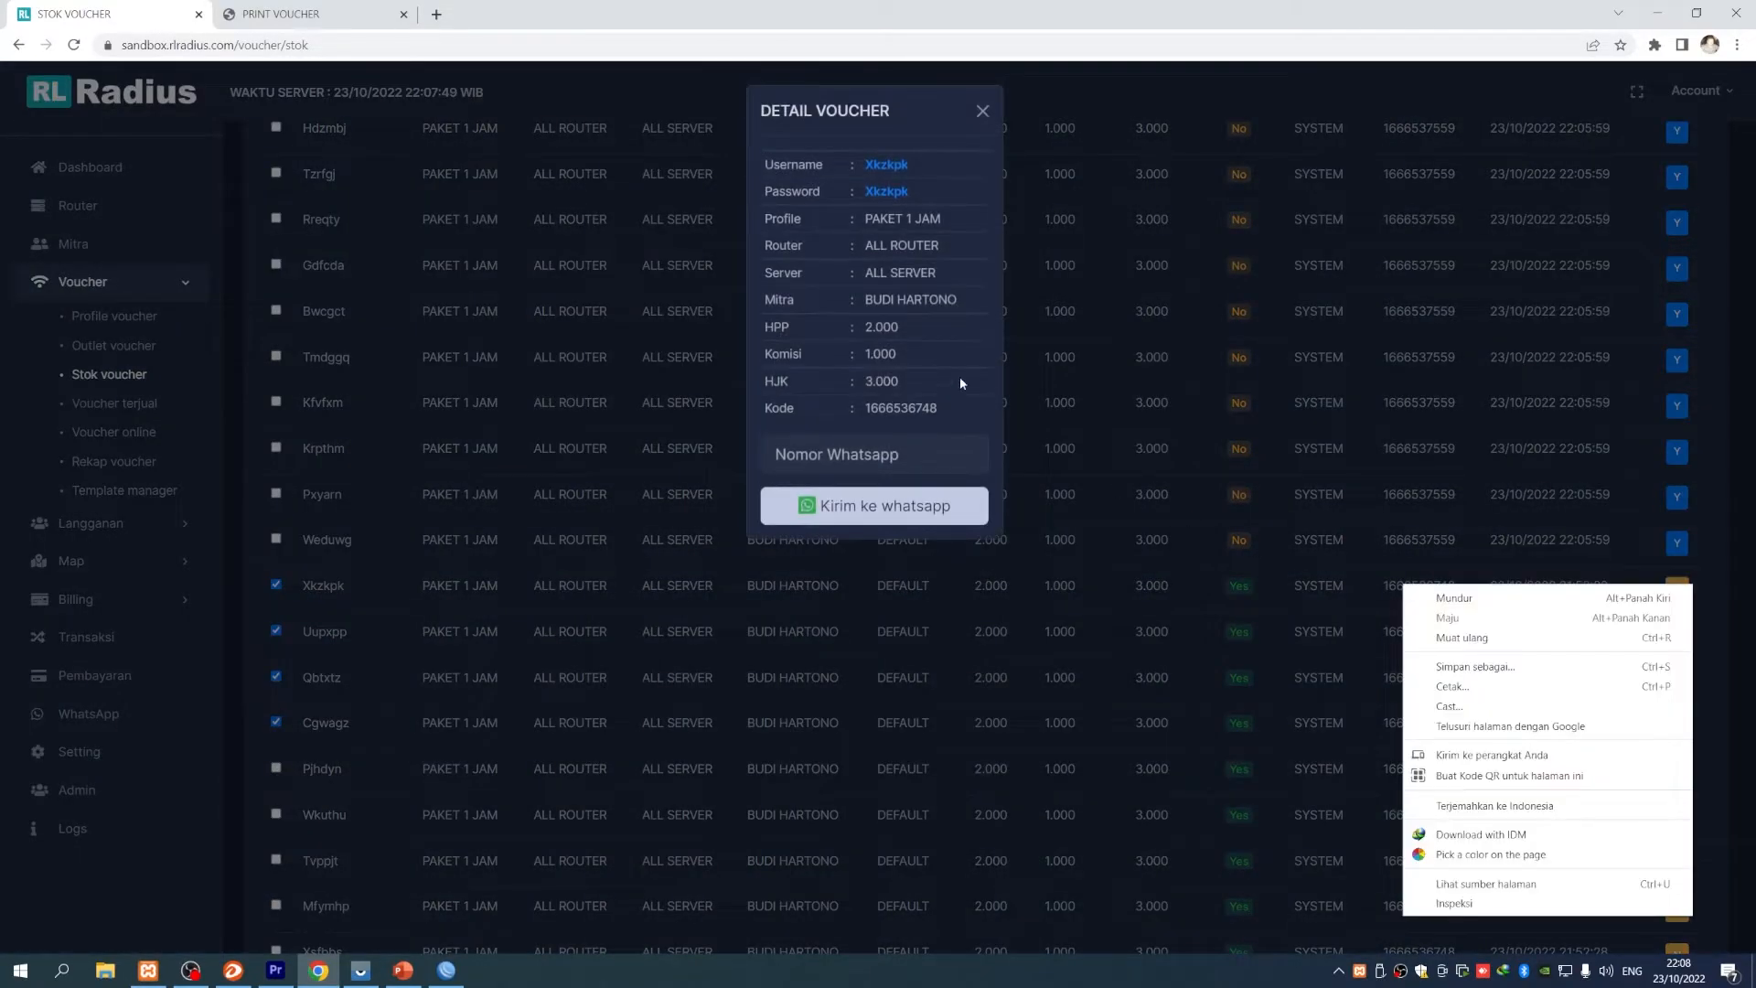
left_click_drag(864, 406, 952, 411)
right_click(906, 405)
left_click(931, 420)
left_click(982, 112)
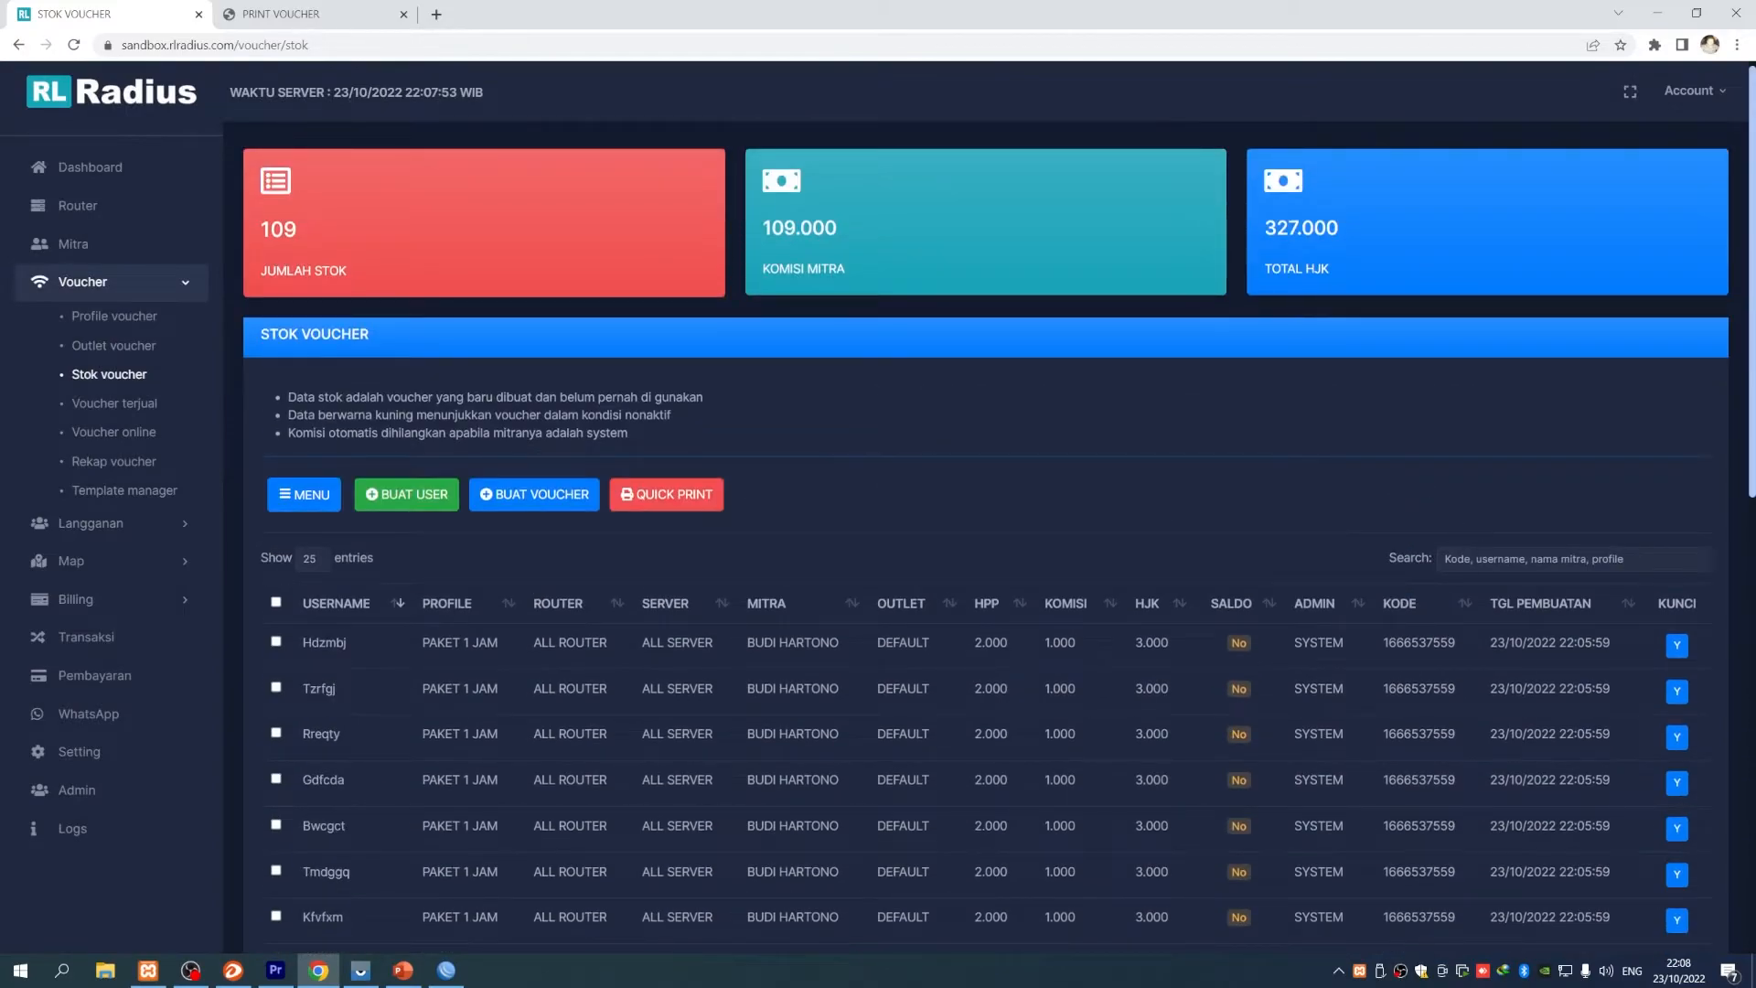
left_click(1513, 558)
key("ctrl+v")
scroll(1272, 569, "down", 4)
scroll(1182, 636, "down", 5)
scroll(1184, 641, "up", 8)
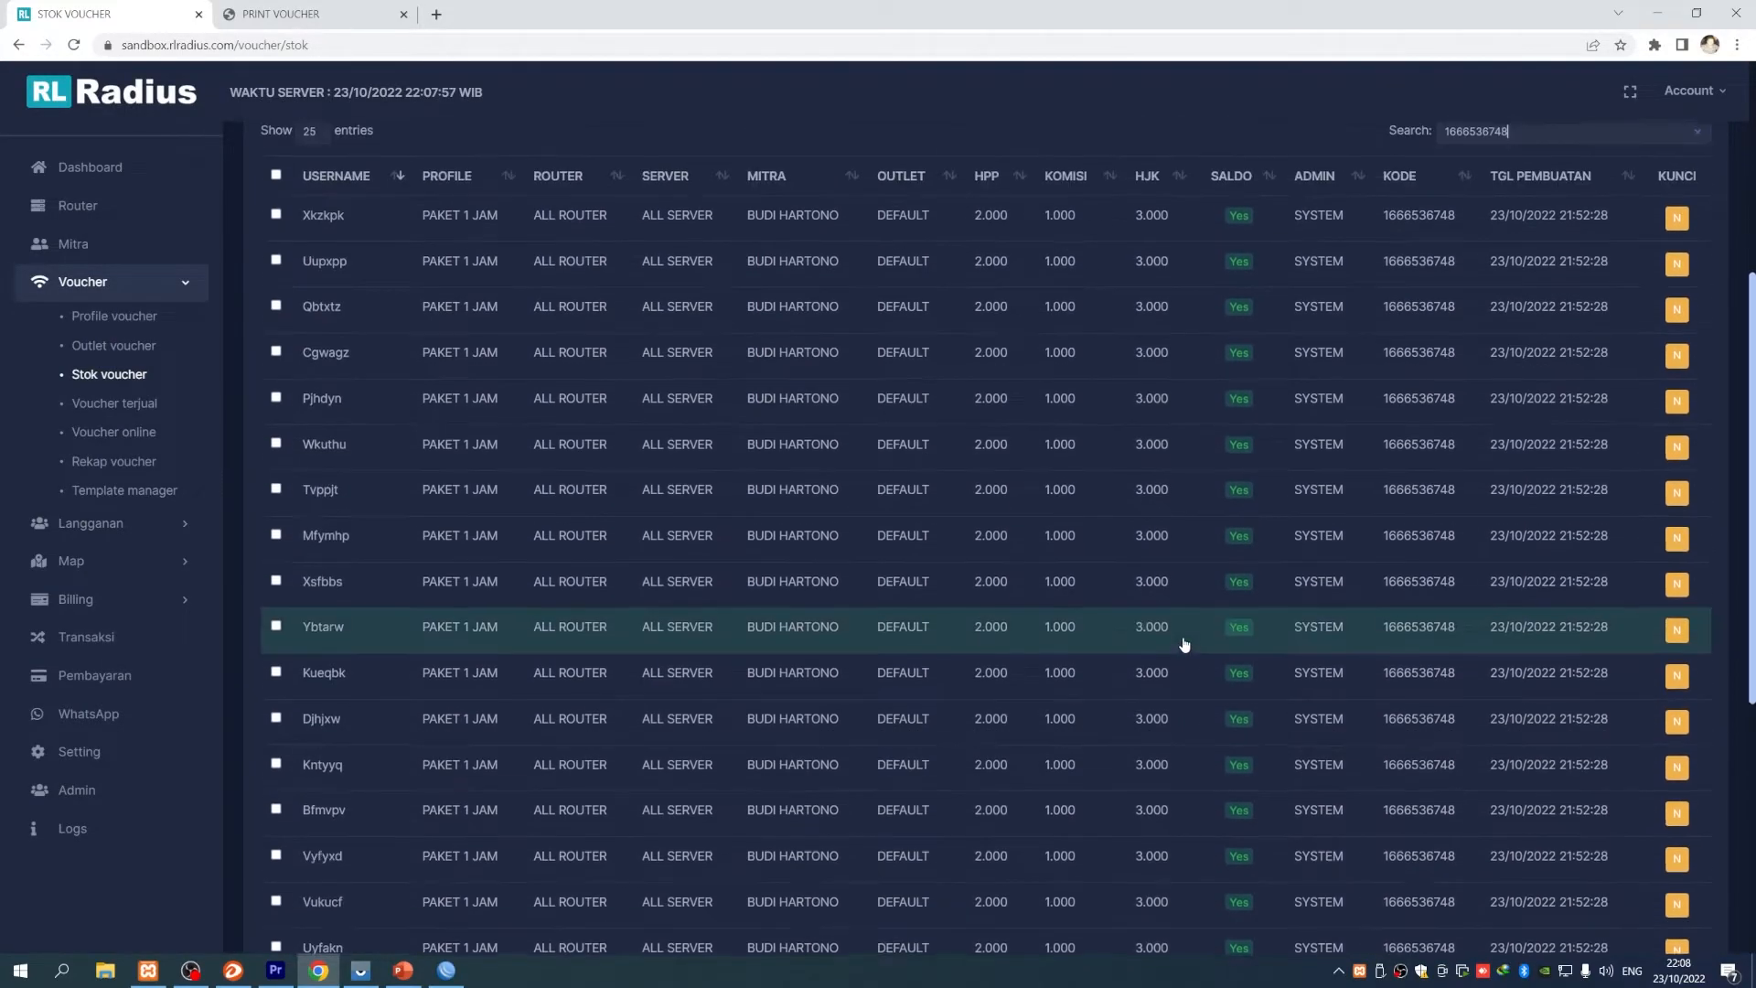
- Select all 25 filtered vouchers and delete them, confirming with Ya, hapus
left_click(275, 517)
scroll(736, 768, "down", 5)
scroll(737, 768, "up", 5)
left_click(325, 421)
left_click(320, 632)
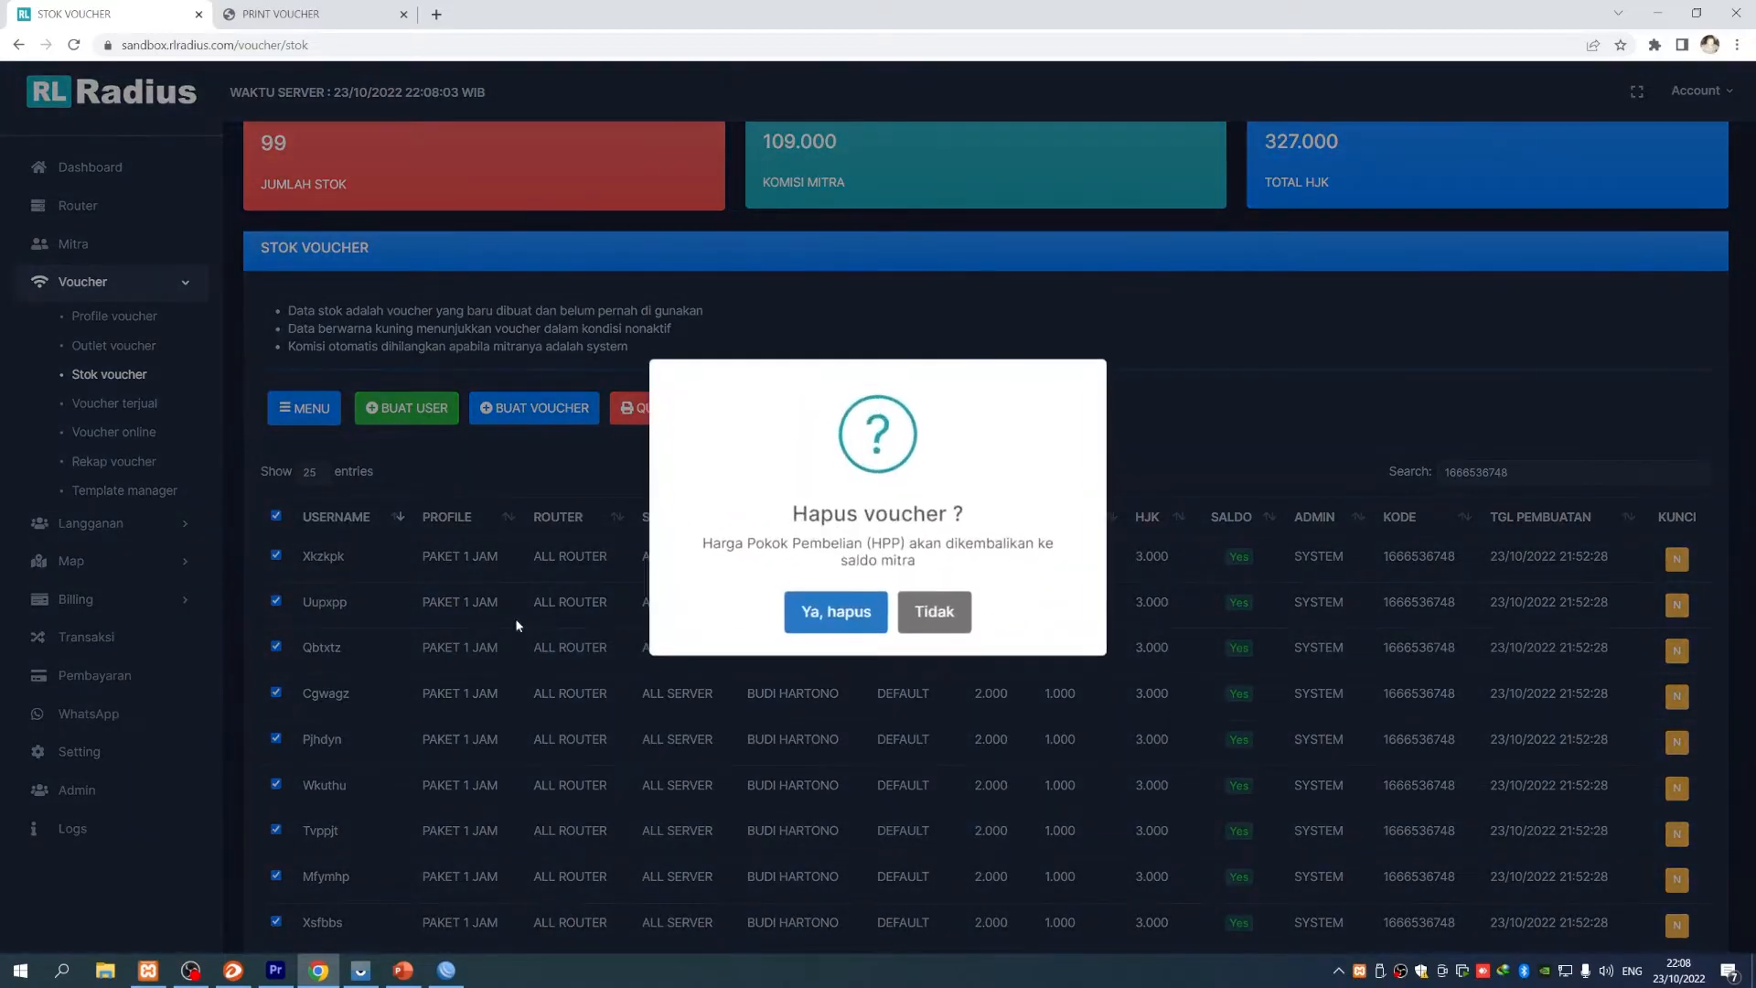
left_click(853, 604)
scroll(958, 678, "down", 1)
scroll(958, 678, "up", 2)
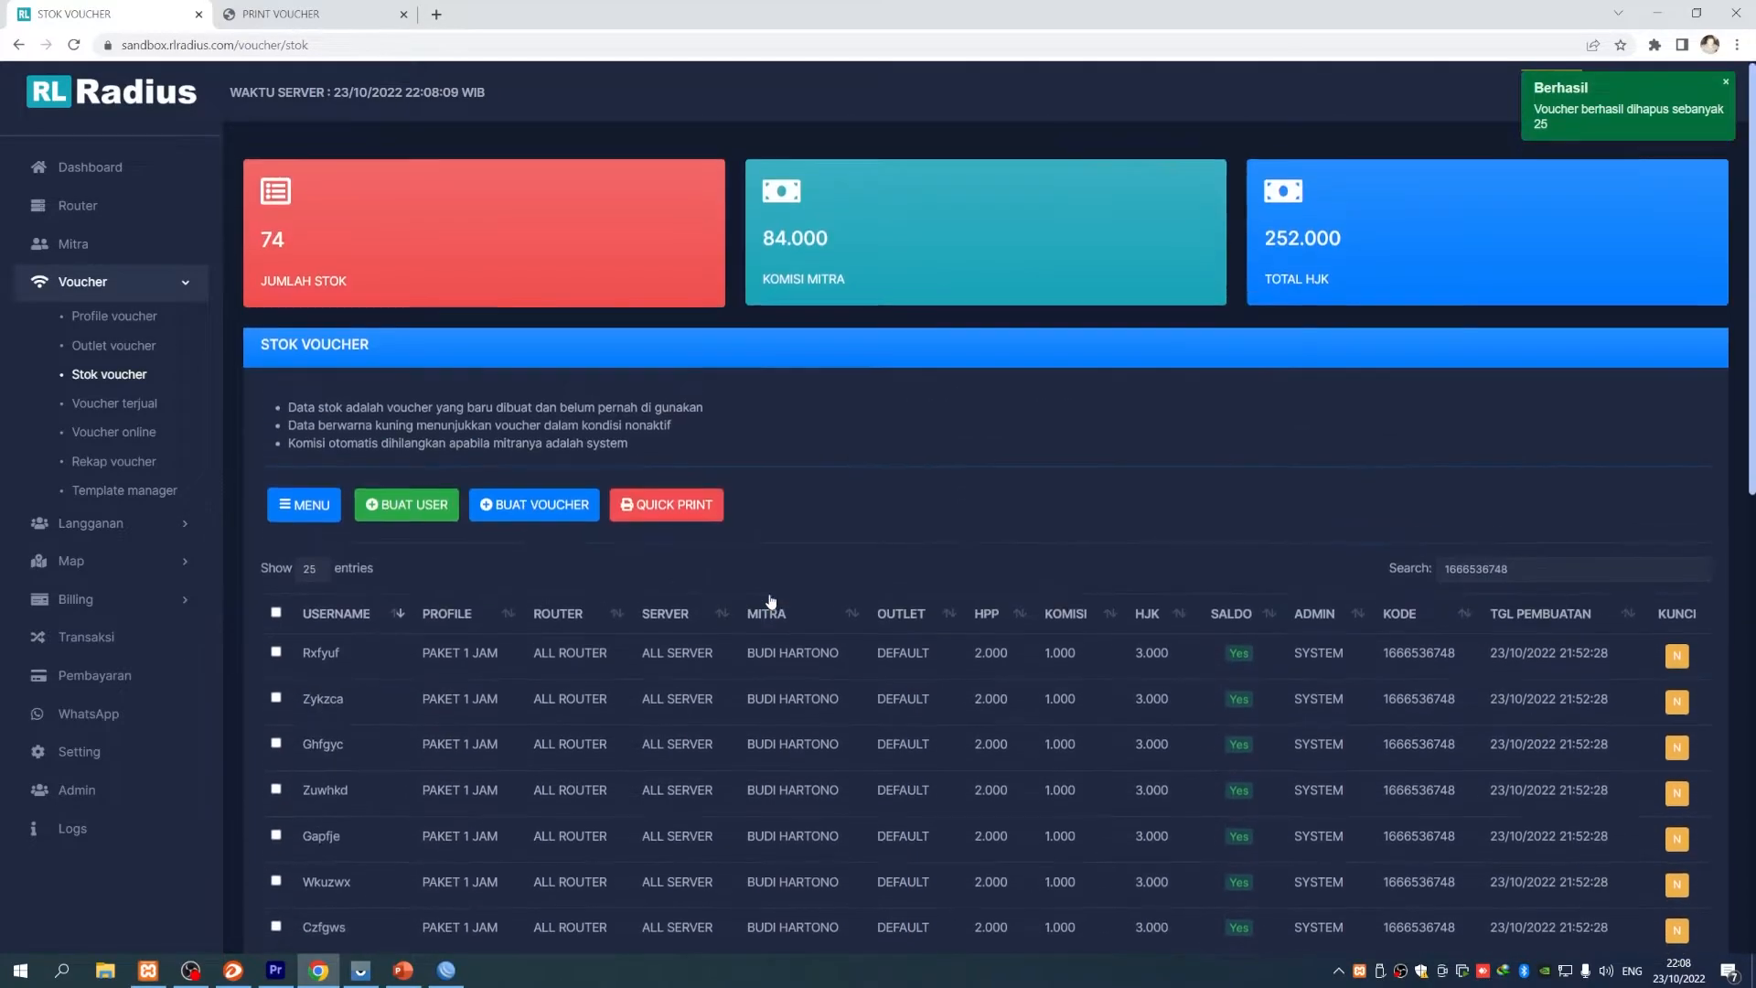
scroll(771, 604, "down", 5)
scroll(770, 601, "up", 4)
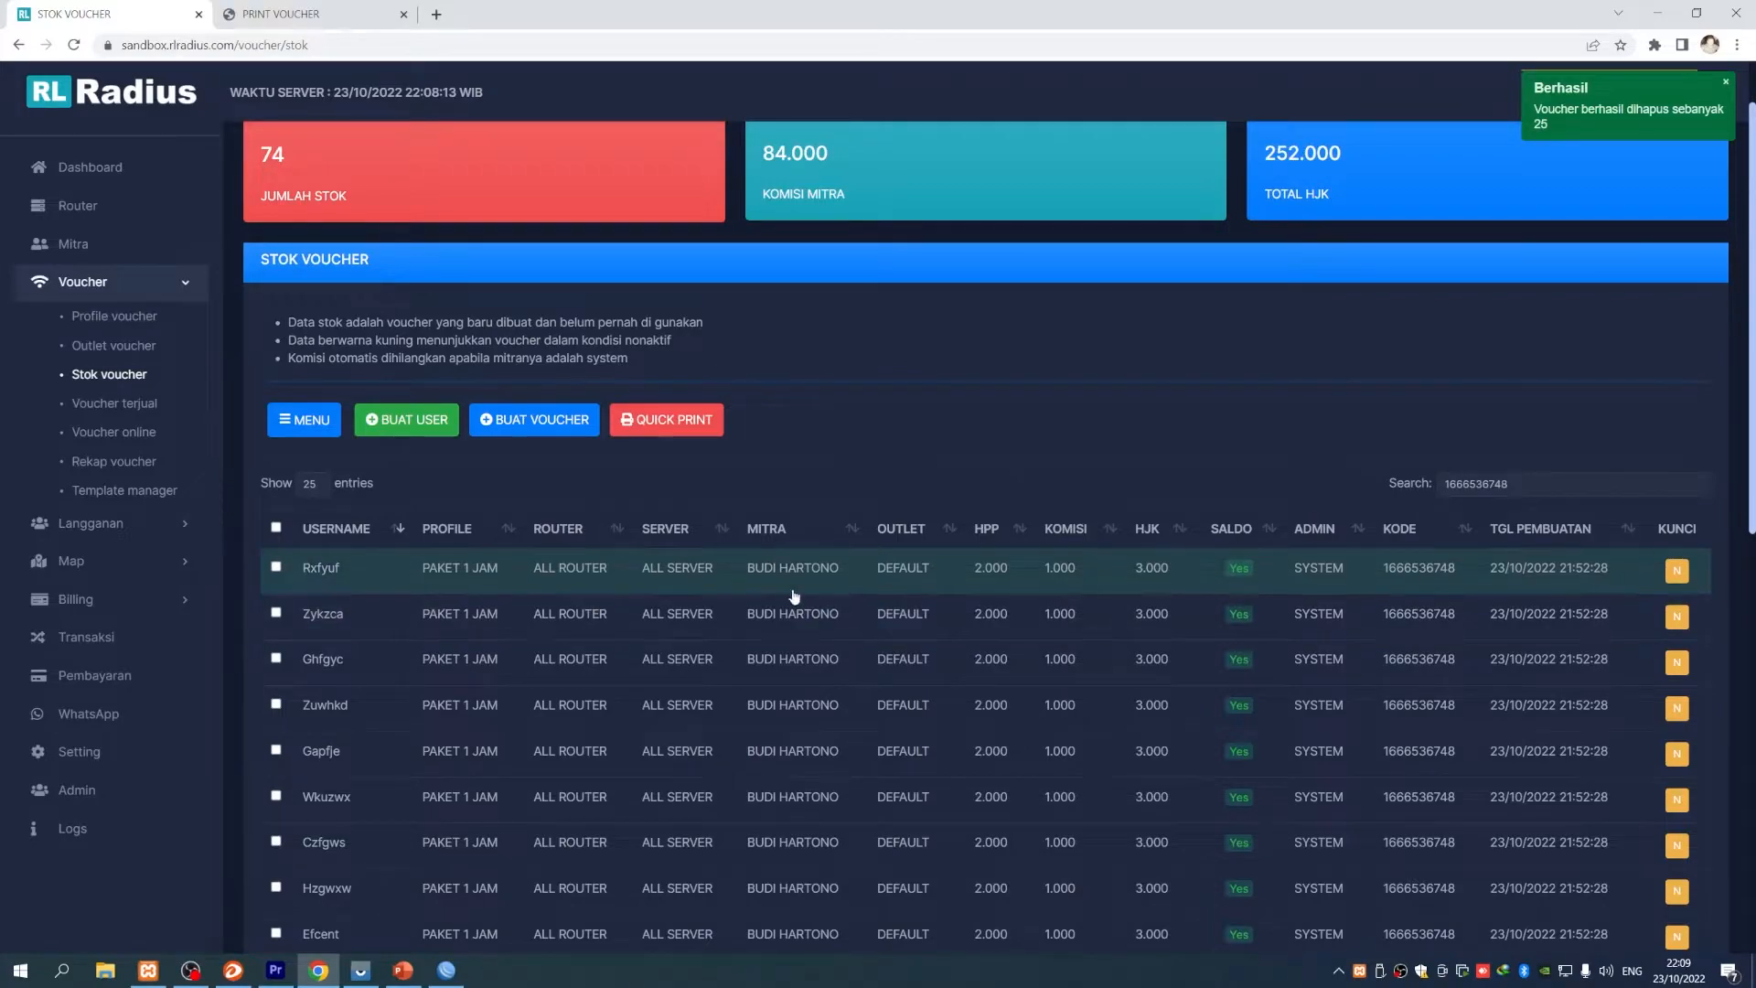
scroll(823, 590, "up", 1)
left_click(186, 240)
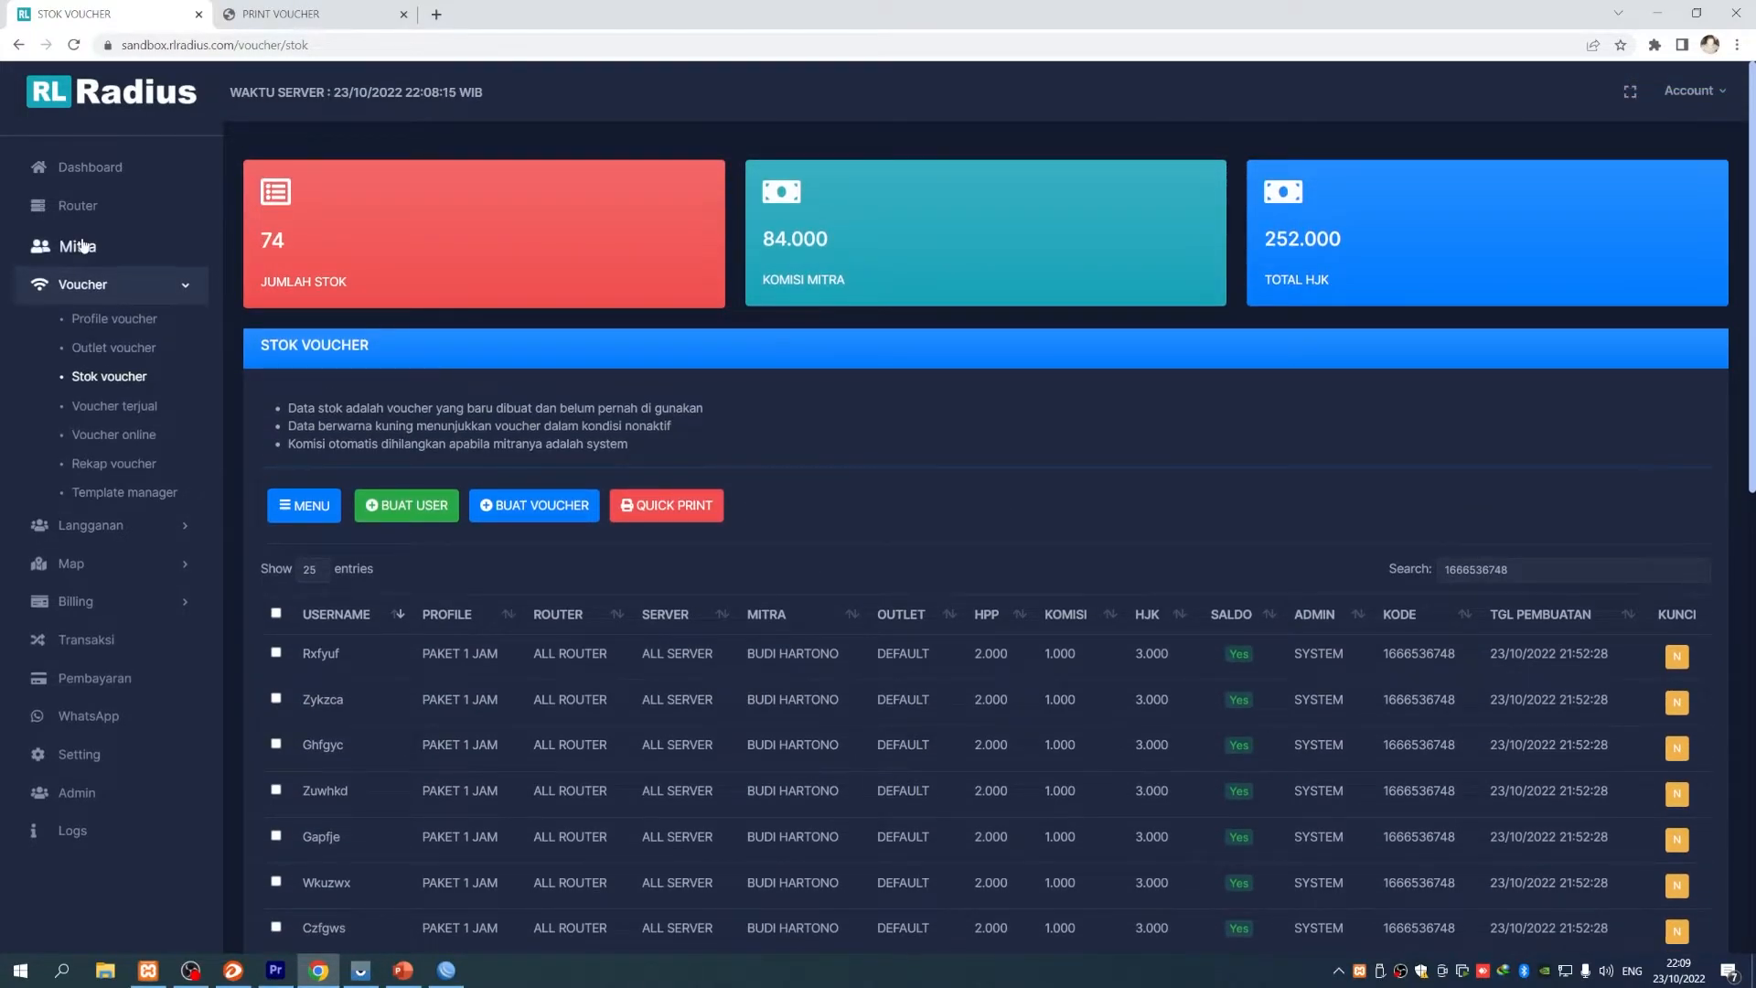
left_click(626, 558)
scroll(792, 504, "down", 1)
left_click_drag(346, 575, 651, 560)
left_click_drag(346, 569, 635, 557)
left_click_drag(515, 560, 746, 560)
left_click(686, 559)
left_click(745, 560)
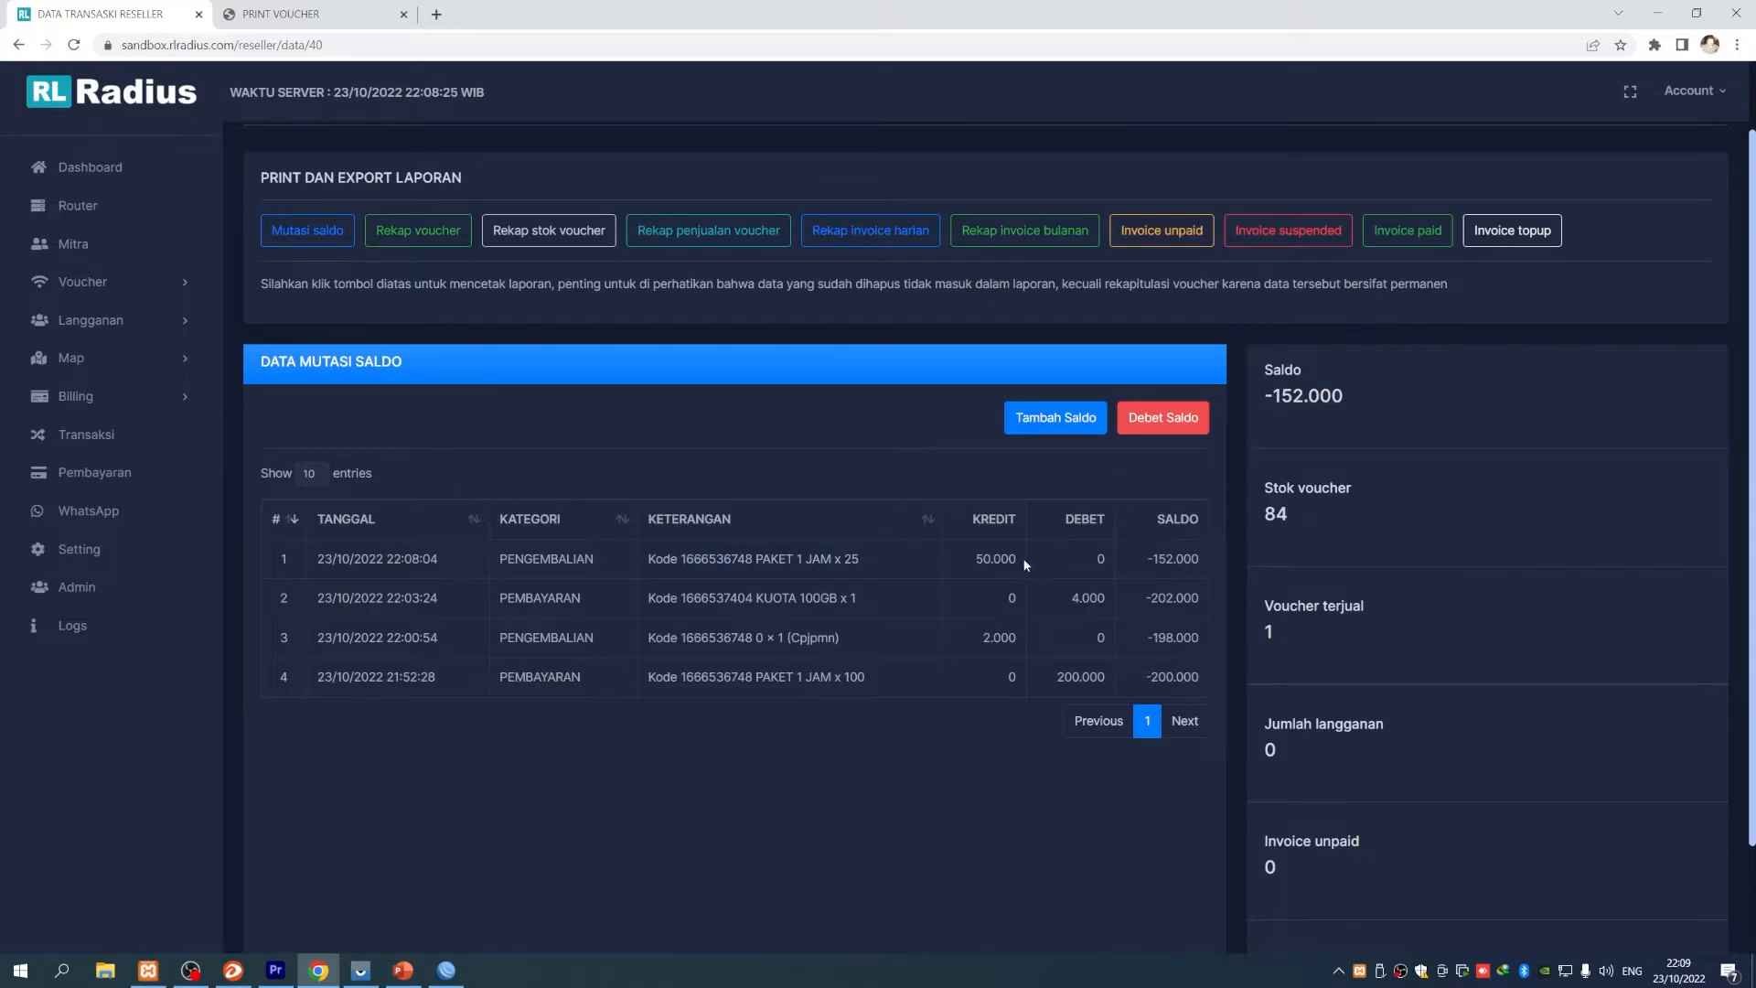
double_click(996, 559)
left_click(996, 559)
left_click_drag(1147, 559, 1200, 562)
left_click(1199, 562)
- Check the reseller's current balance on the Saldo card against the 202.000 entry balance
scroll(1006, 582, "up", 1)
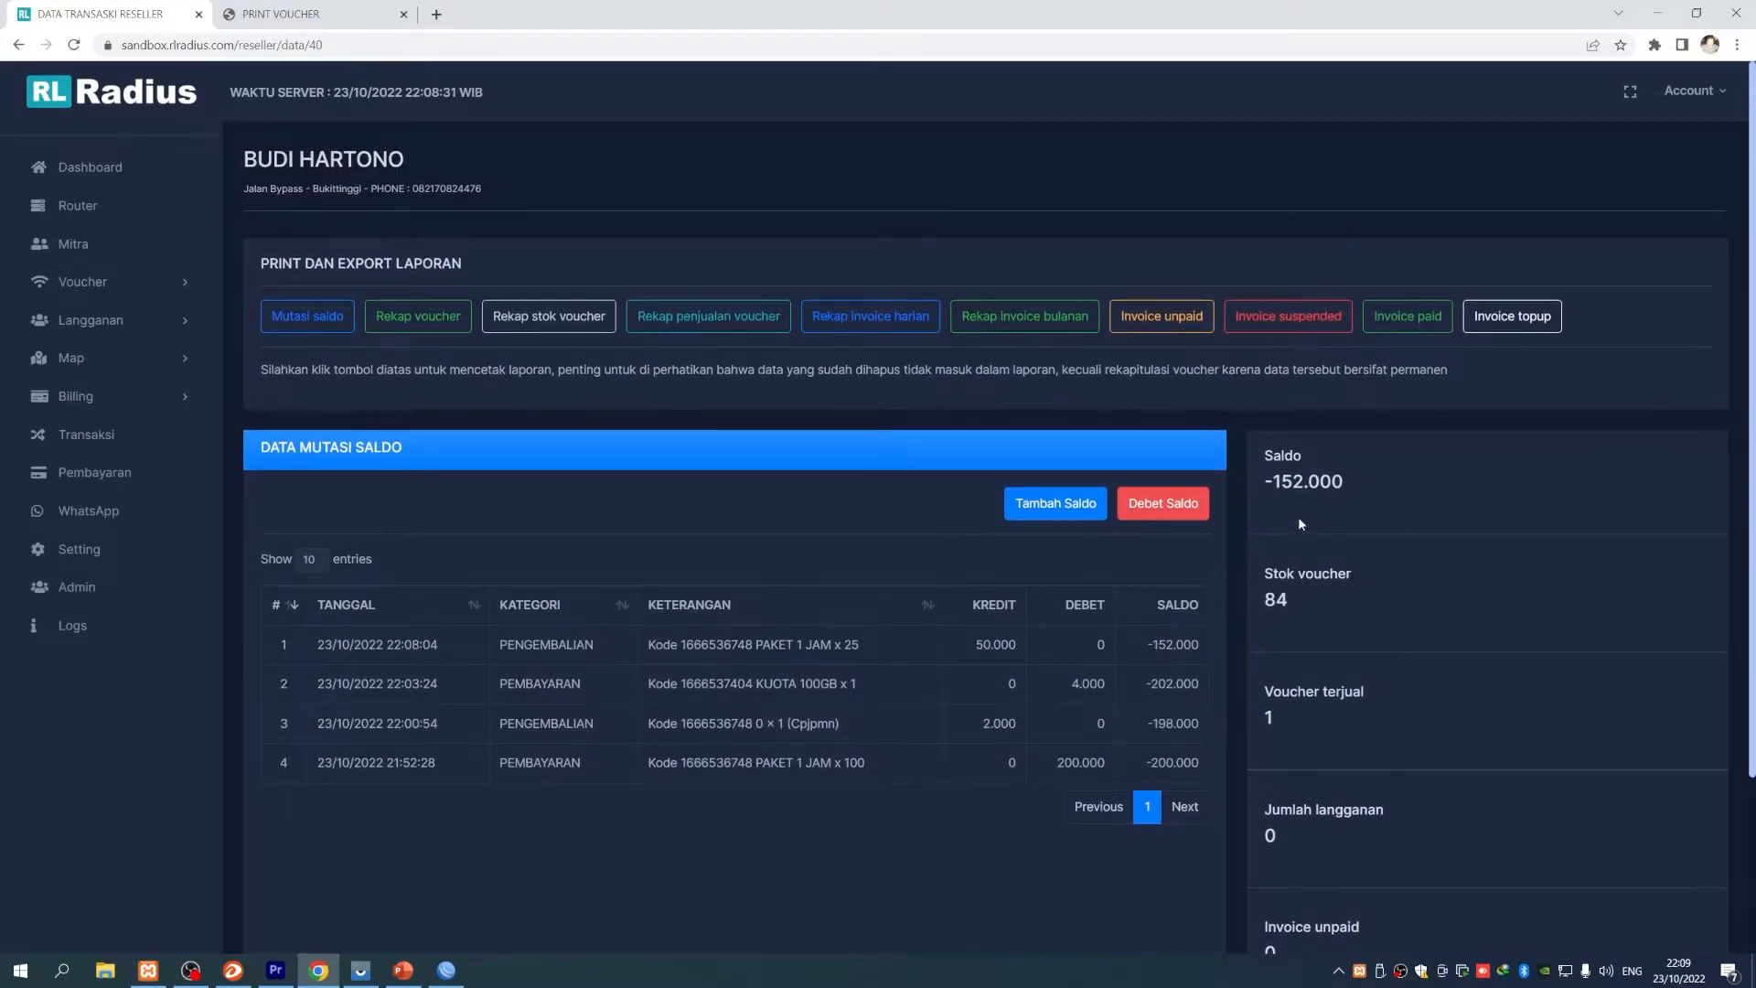
mouse_move(1272, 483)
left_mouse_down()
mouse_move(1348, 484)
mouse_move(1280, 483)
left_mouse_up()
left_click(1348, 484)
left_click(1278, 483)
scroll(1379, 580, "down", 1)
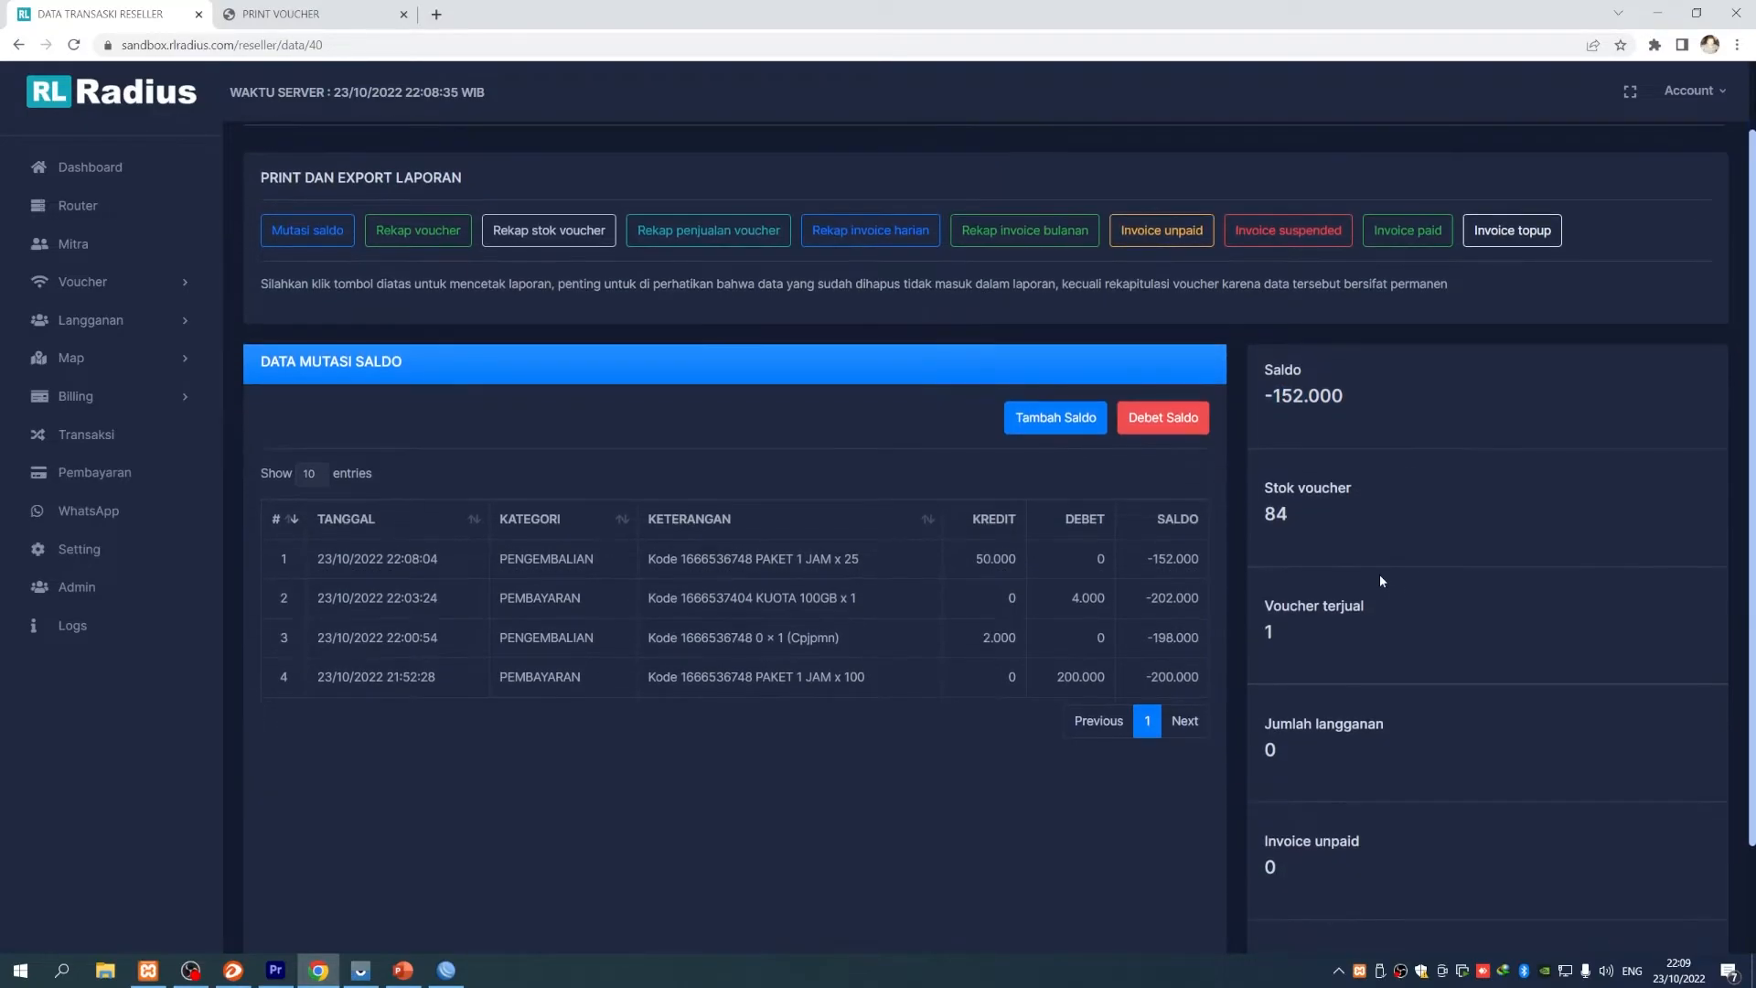
left_click_drag(1150, 599, 1199, 599)
left_click(1199, 599)
- Compare the running balances of entries 1–4, noting the 50.000 credit and -152.000 result
double_click(1178, 559)
left_click(1178, 559)
double_click(1178, 559)
left_click(1178, 559)
left_click_drag(1159, 559, 1204, 599)
left_click(1204, 599)
double_click(1004, 560)
left_click_drag(1153, 559, 1199, 559)
- Confirm the -152.000 summary balance, then expand the subscriptions and voucher sidebar sections
scroll(1325, 663, "up", 1)
scroll(1325, 662, "down", 1)
scroll(1336, 665, "up", 1)
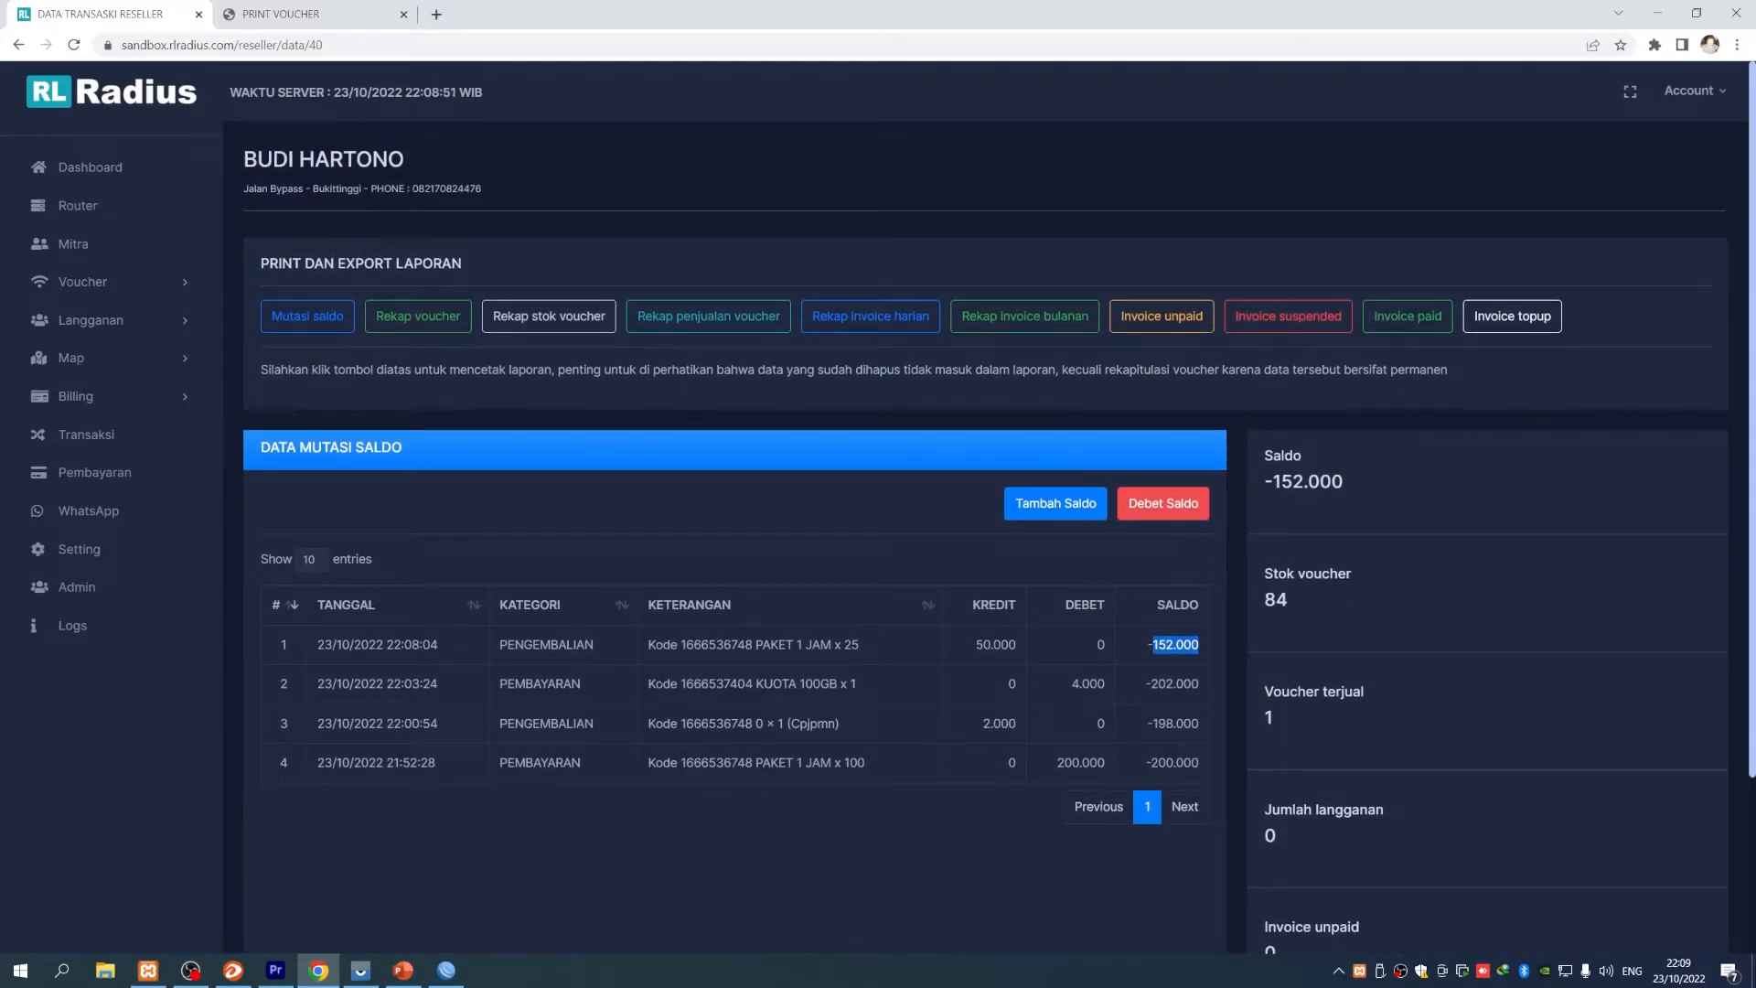
left_click_drag(1265, 481, 1390, 476)
left_click(1364, 492)
double_click(1308, 481)
left_click(1260, 523)
scroll(471, 547, "down", 2)
scroll(471, 547, "up", 2)
left_click(135, 322)
left_click(128, 281)
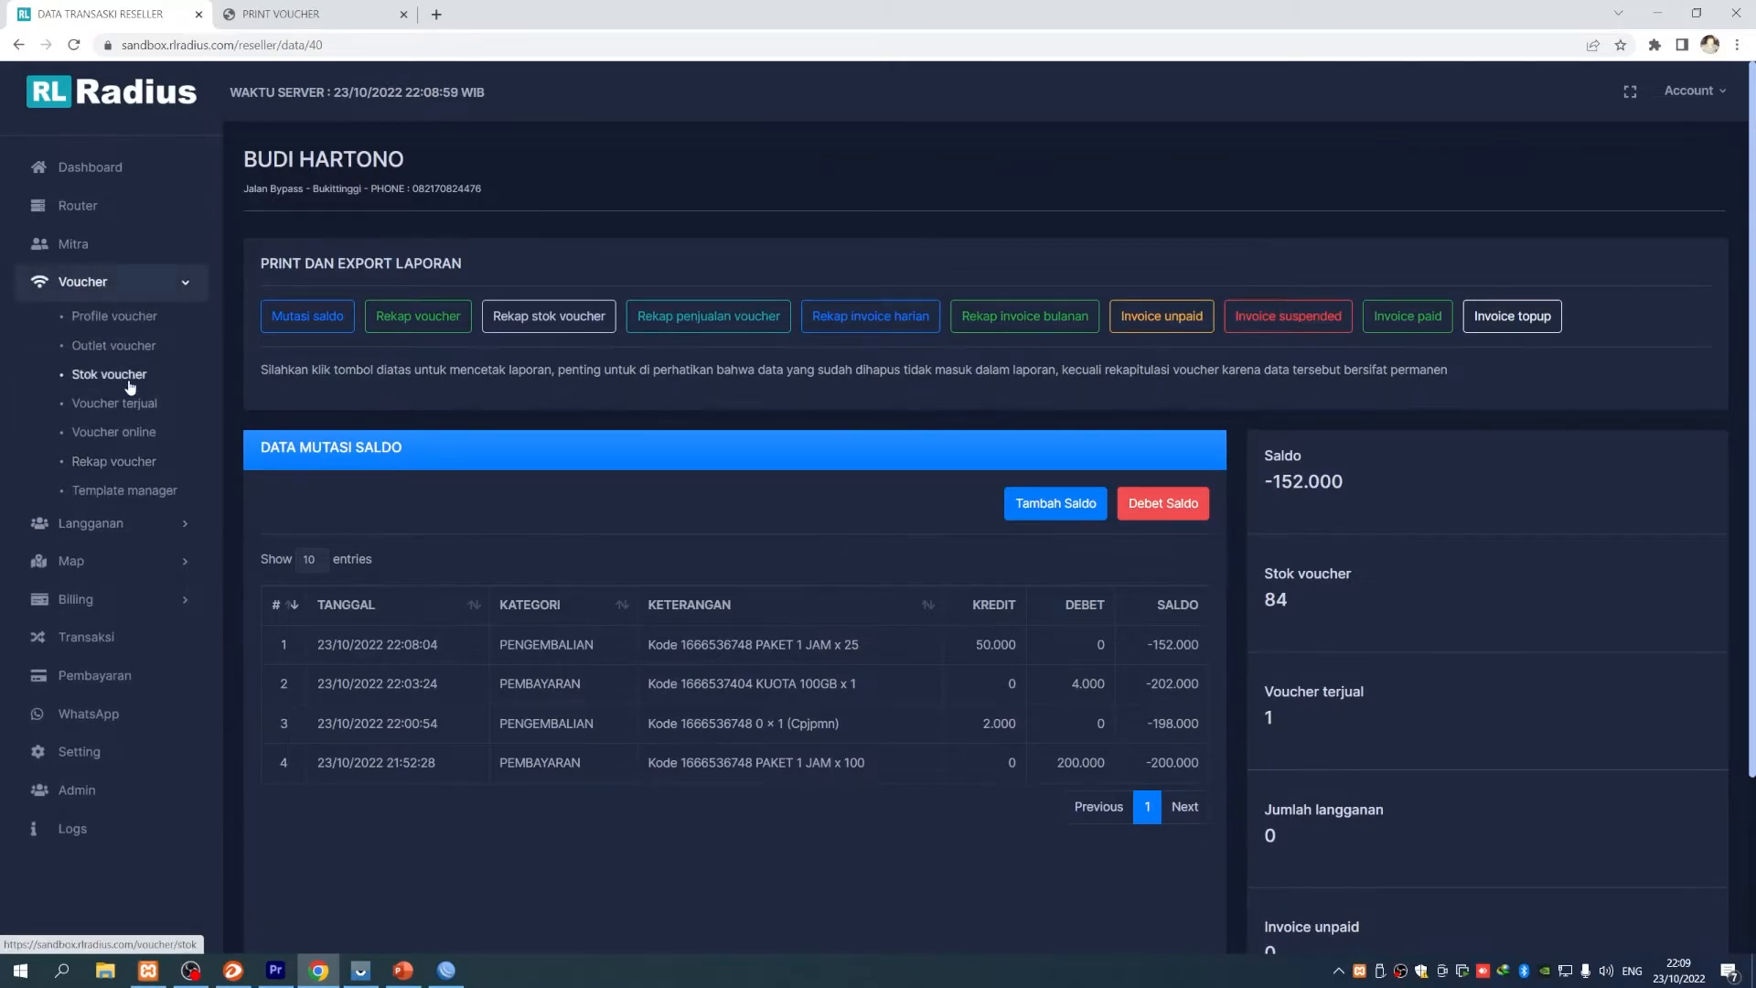
- Go to Voucher > Rekap voucher and choose the reseller in the recap print settings
left_click(128, 376)
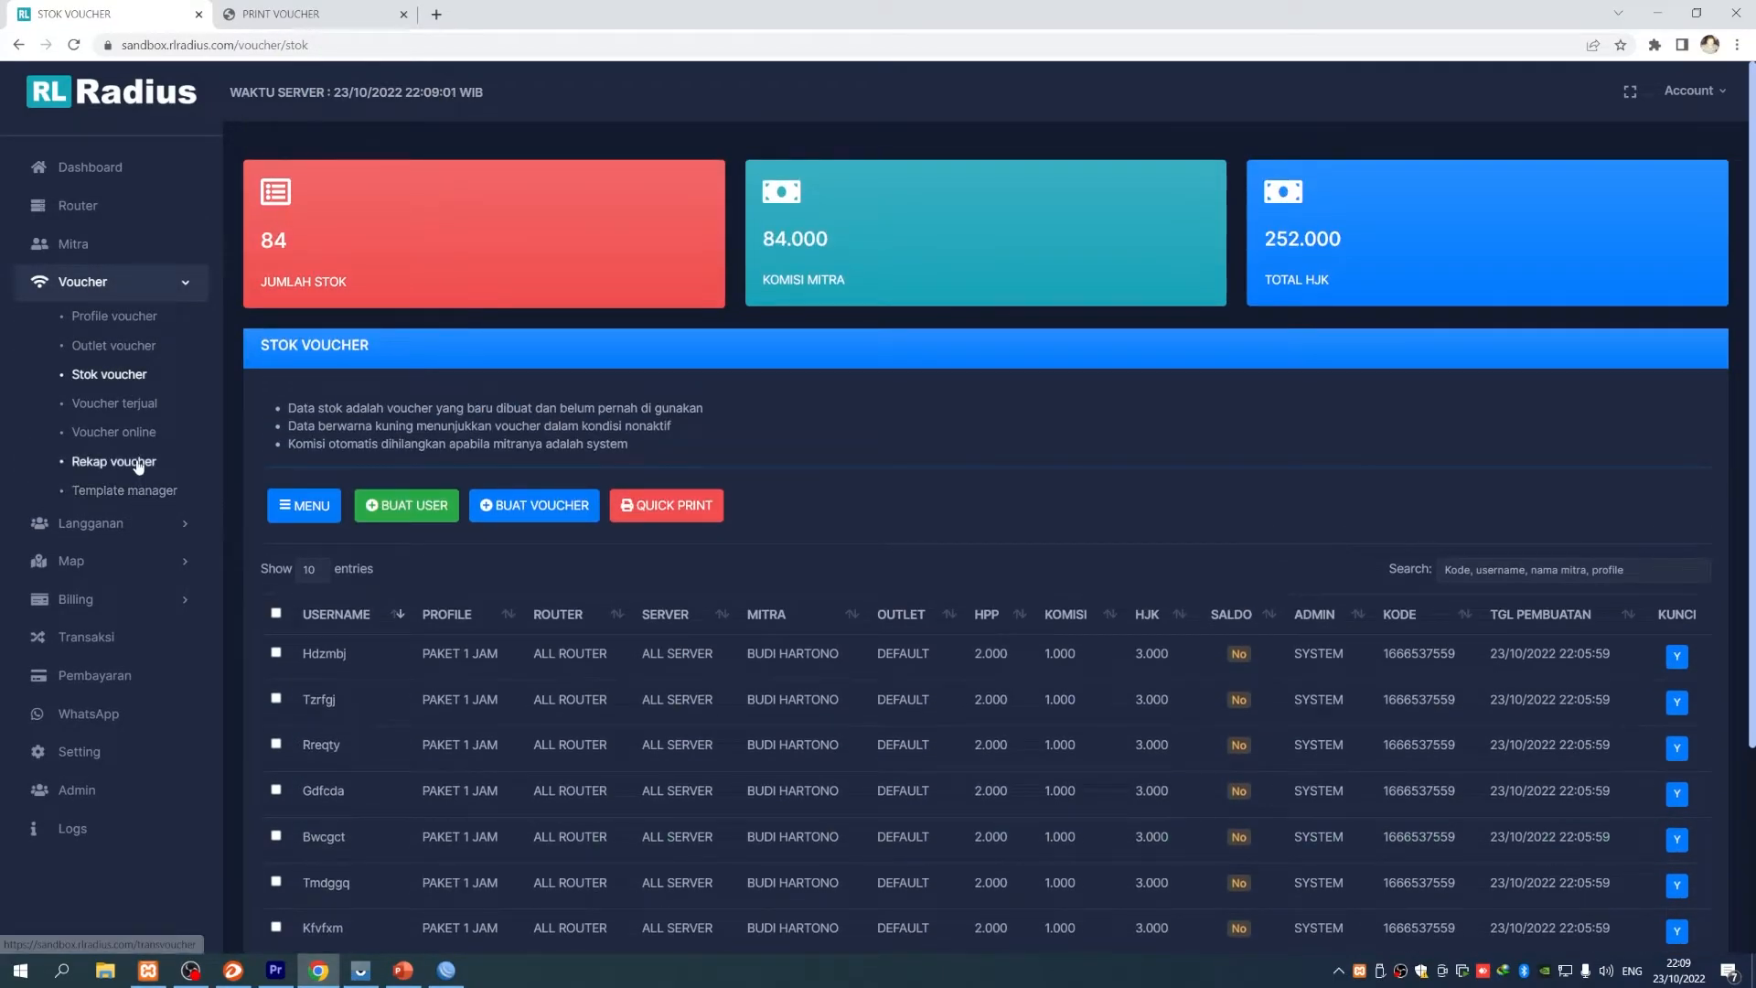
left_click(128, 462)
left_click(98, 434)
left_click(112, 461)
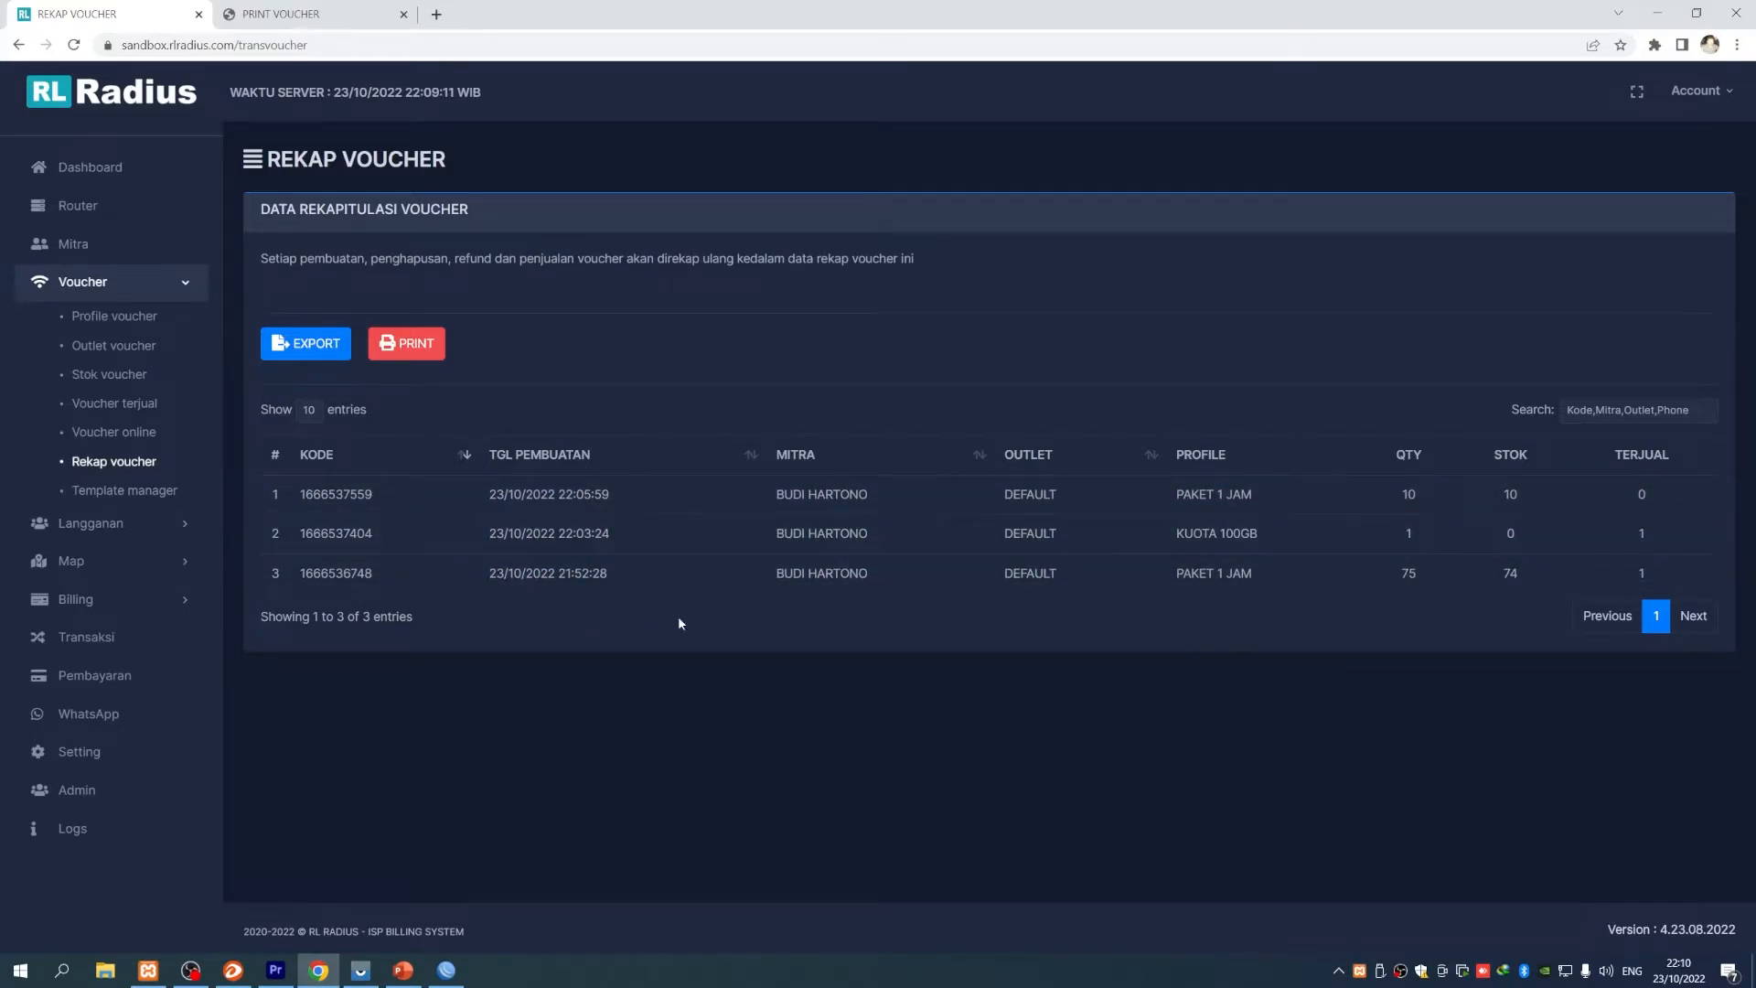
left_click(434, 354)
left_click_drag(702, 174, 752, 174)
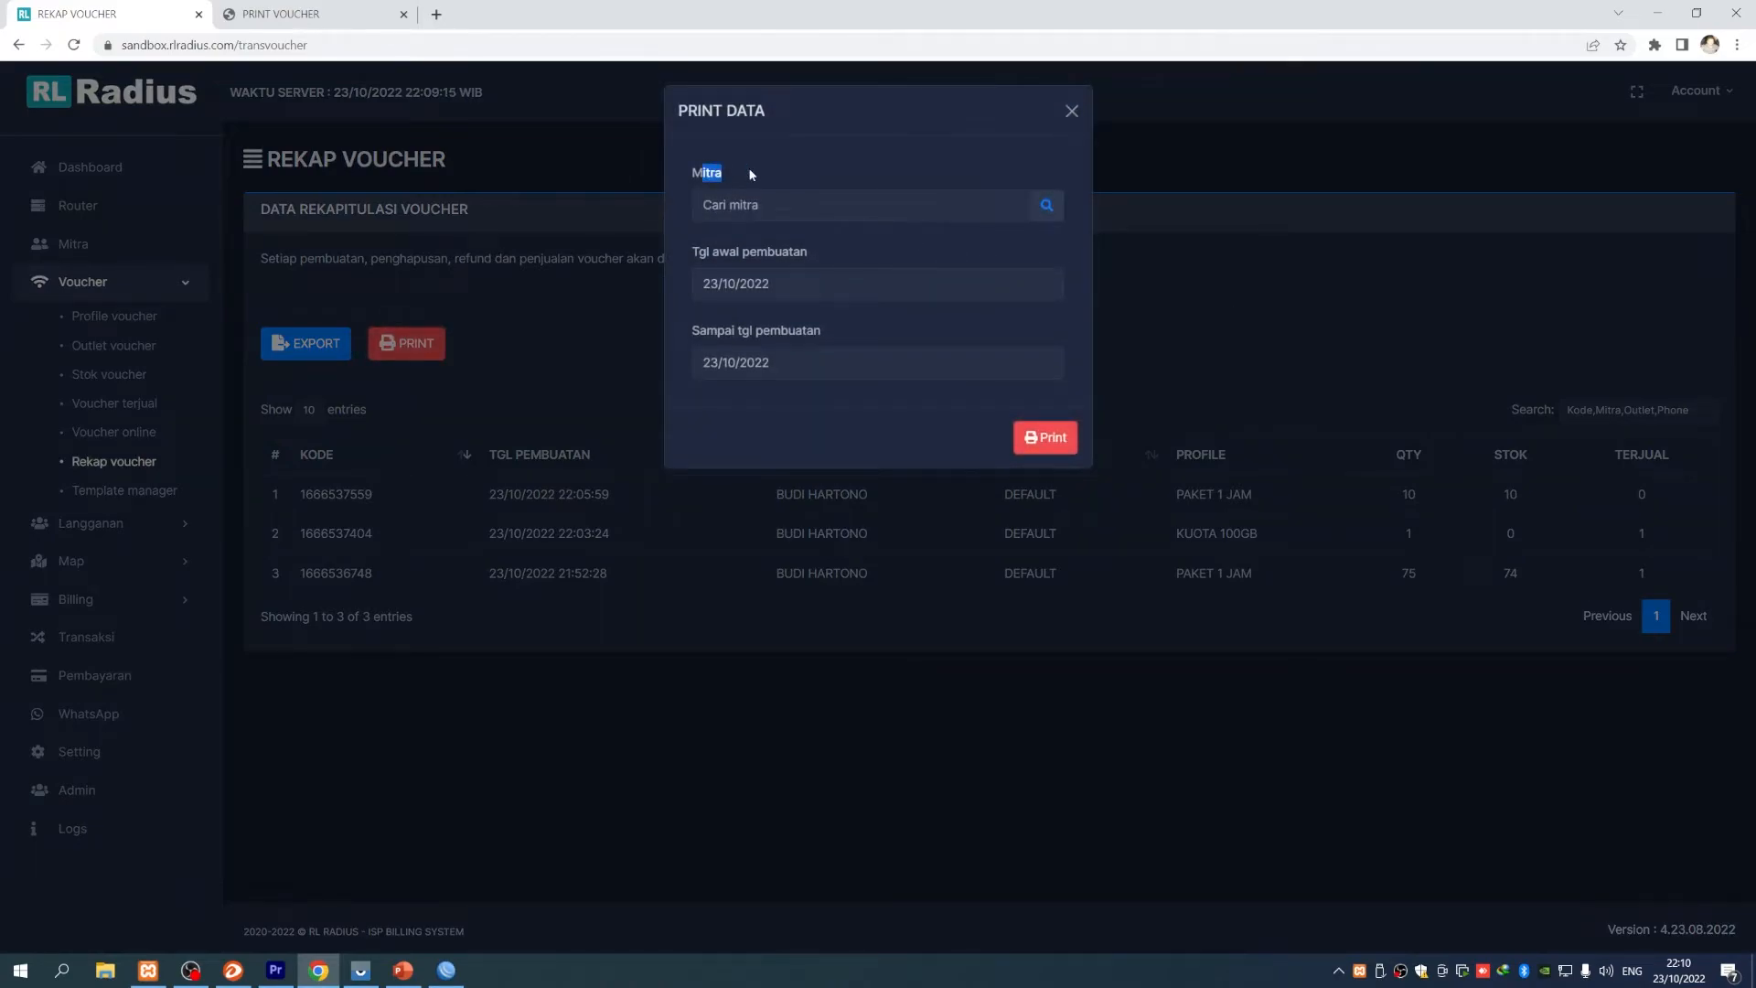
left_click(1045, 208)
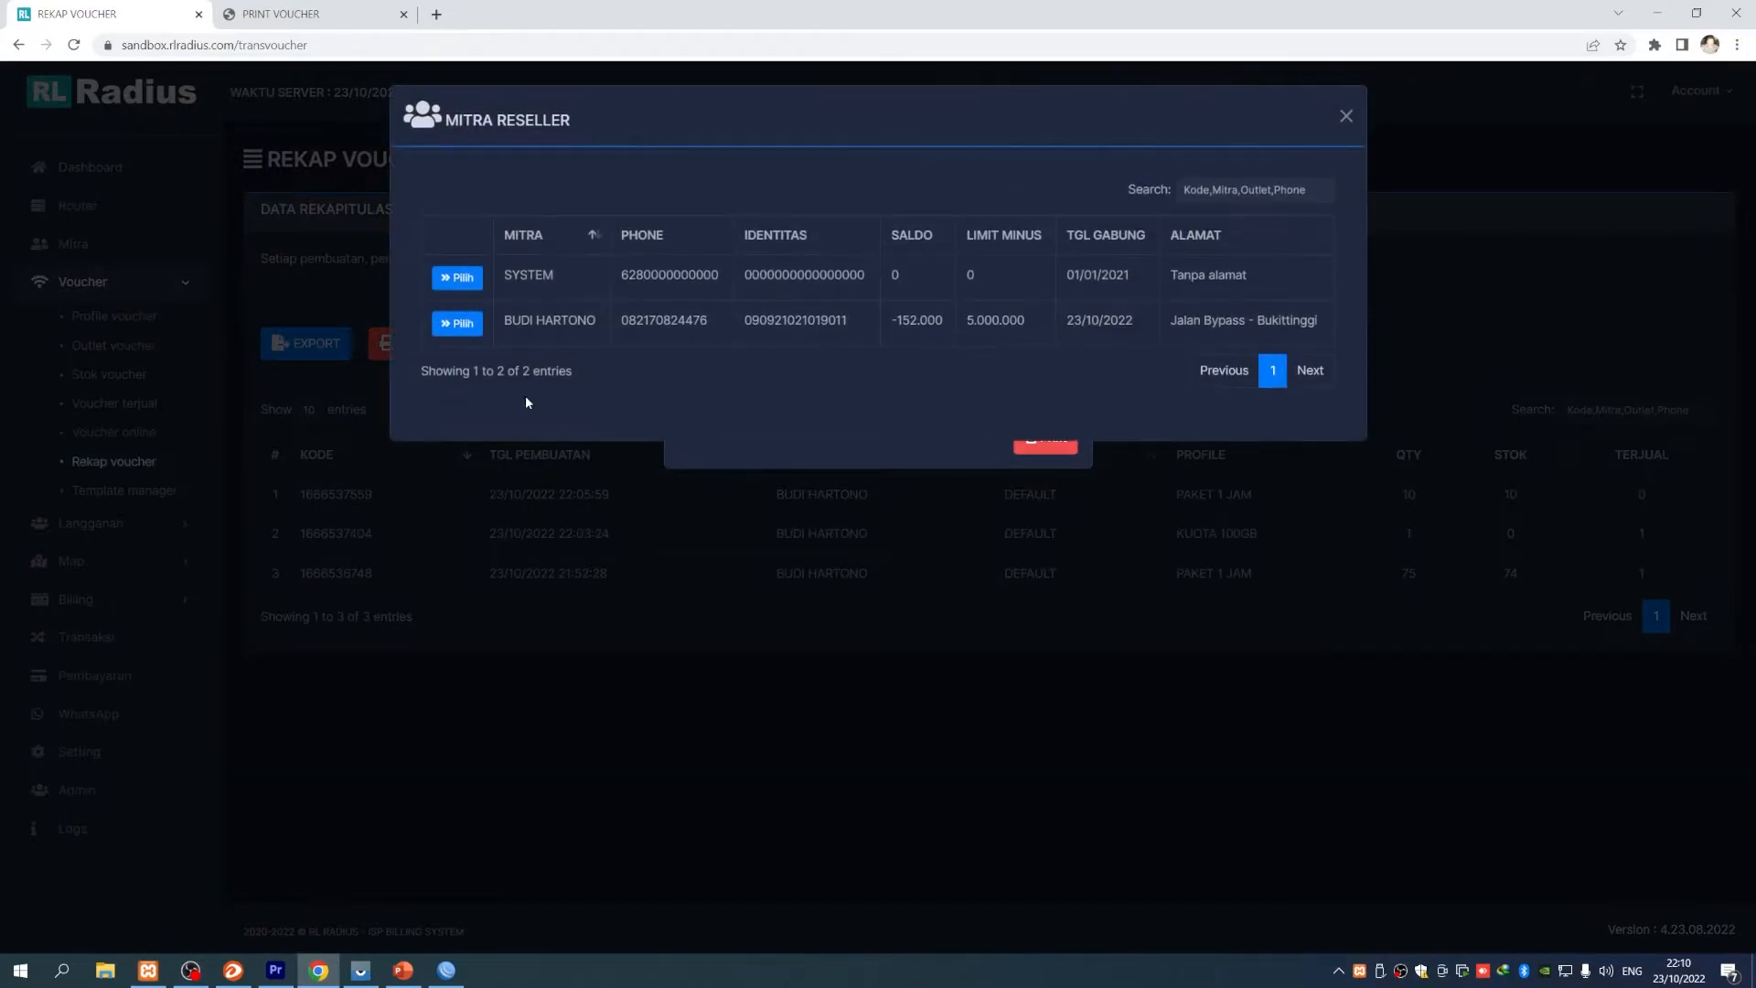
left_click(450, 331)
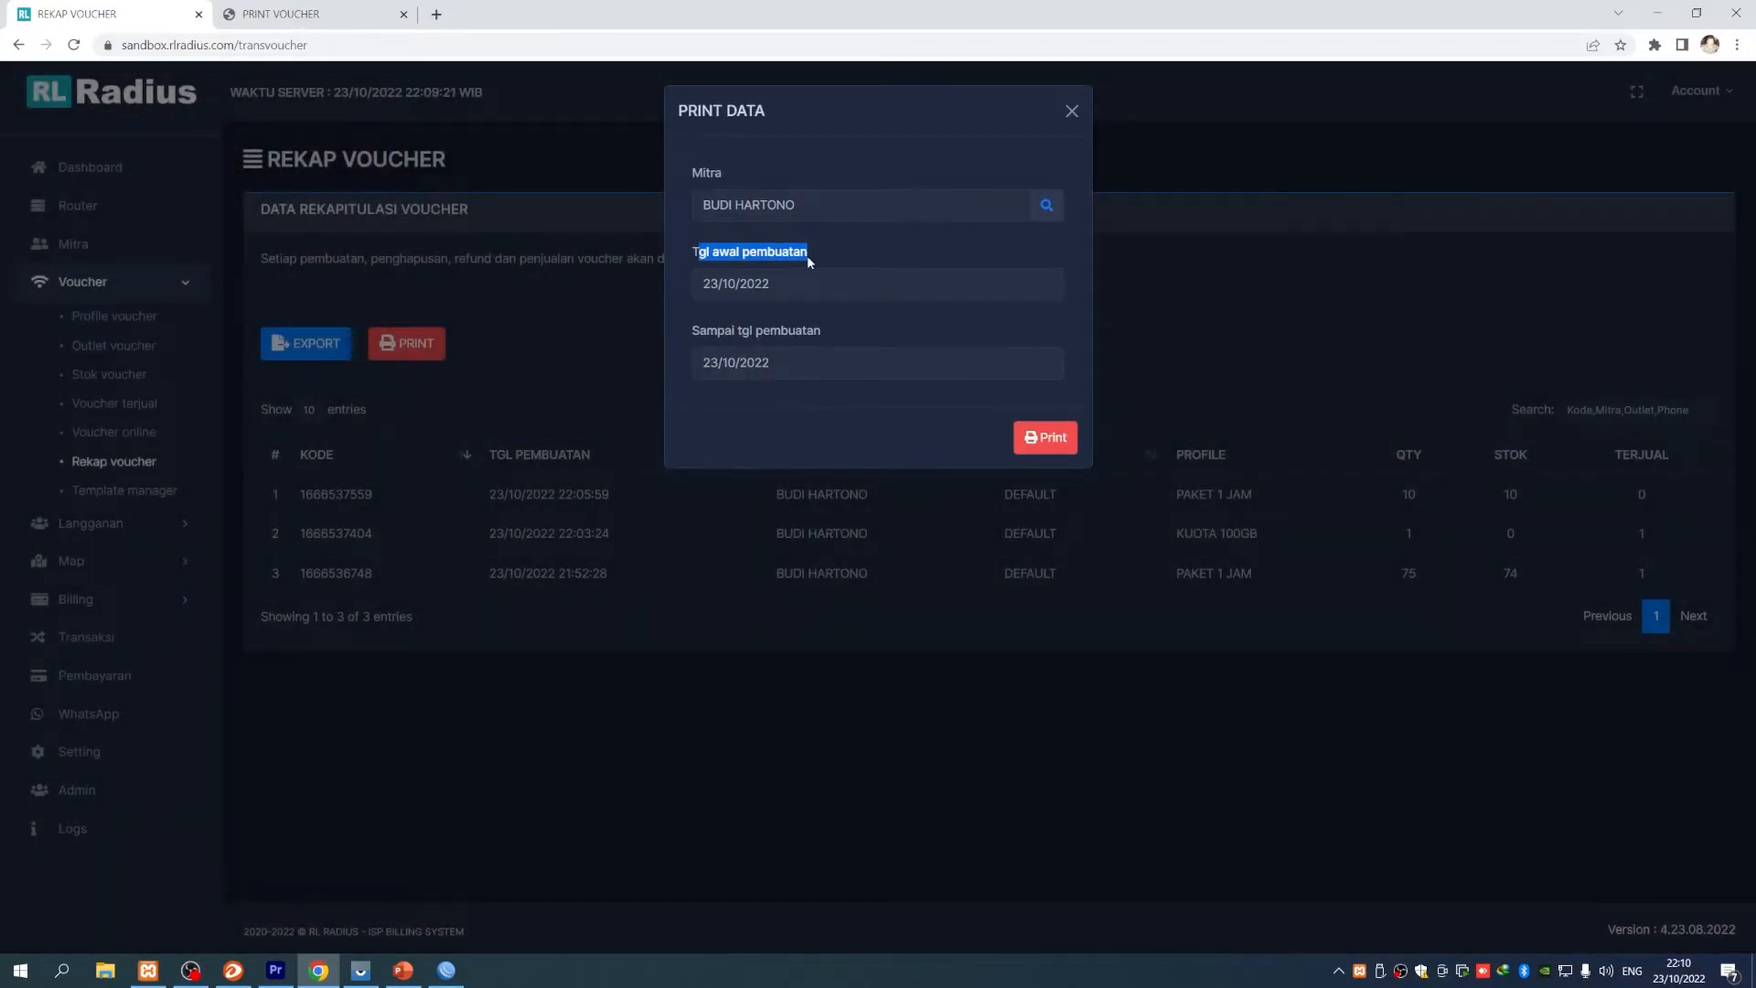
- Set the recap period 01/10/2022 to 24/10/2022 and generate the printable report
left_click(809, 284)
left_click(881, 385)
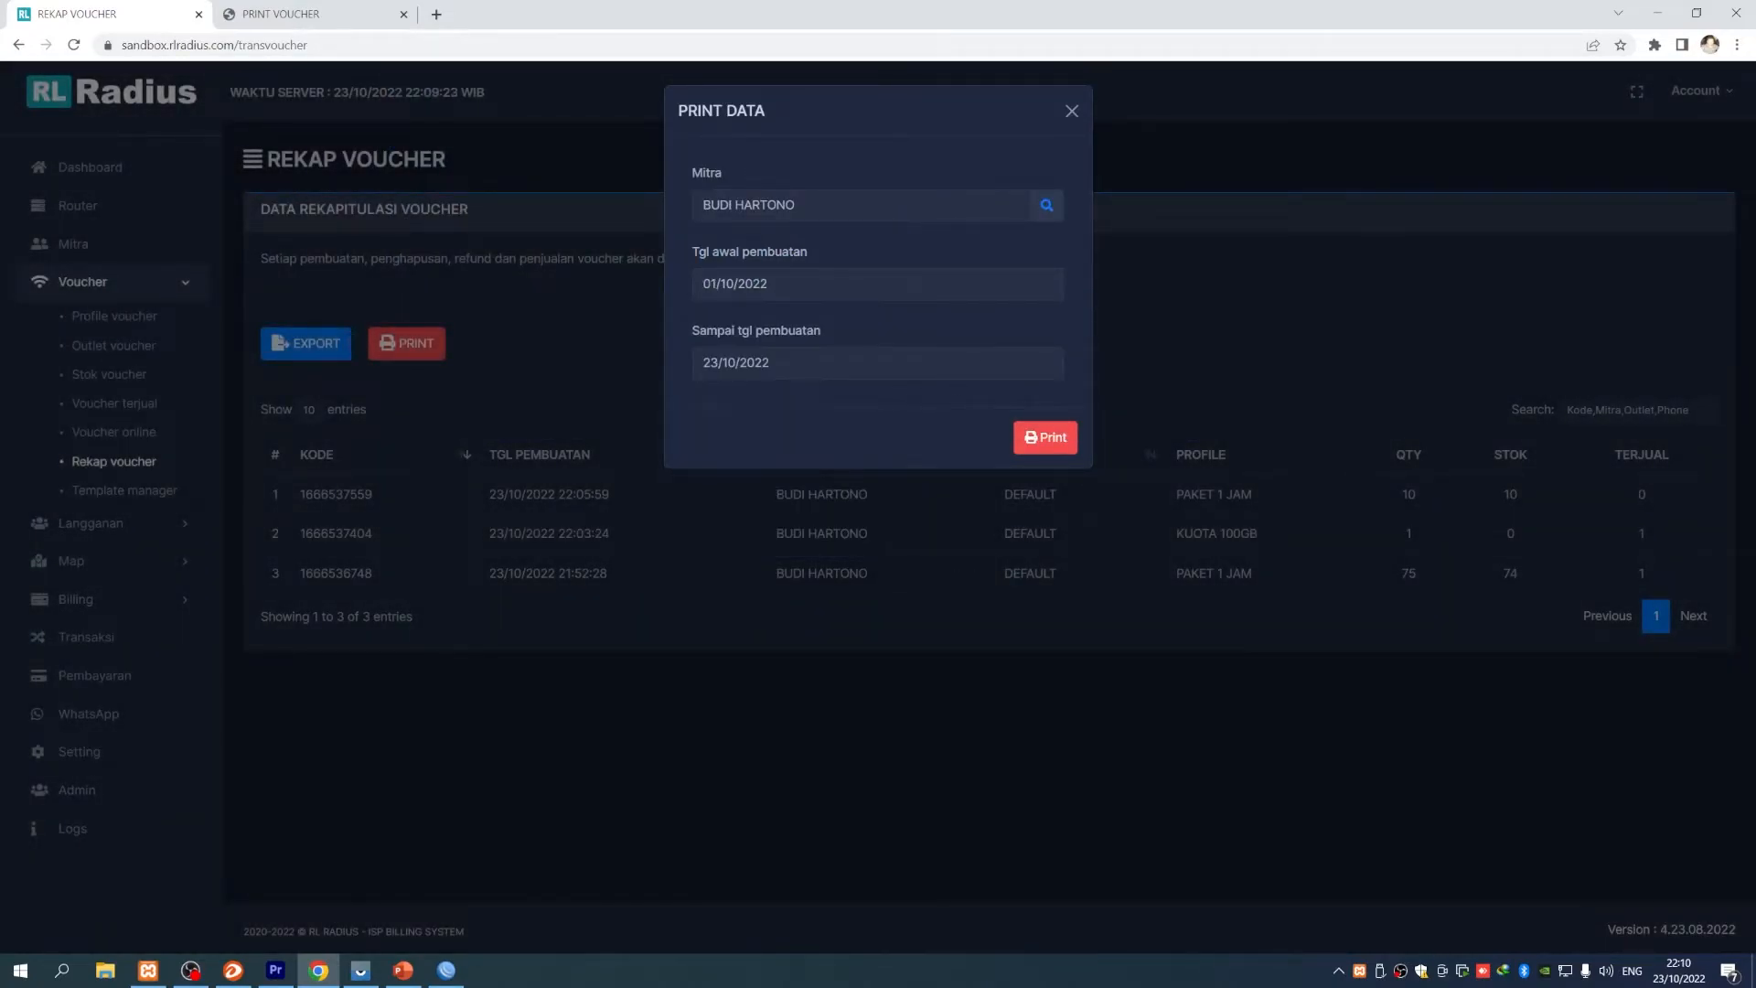
left_click(736, 363)
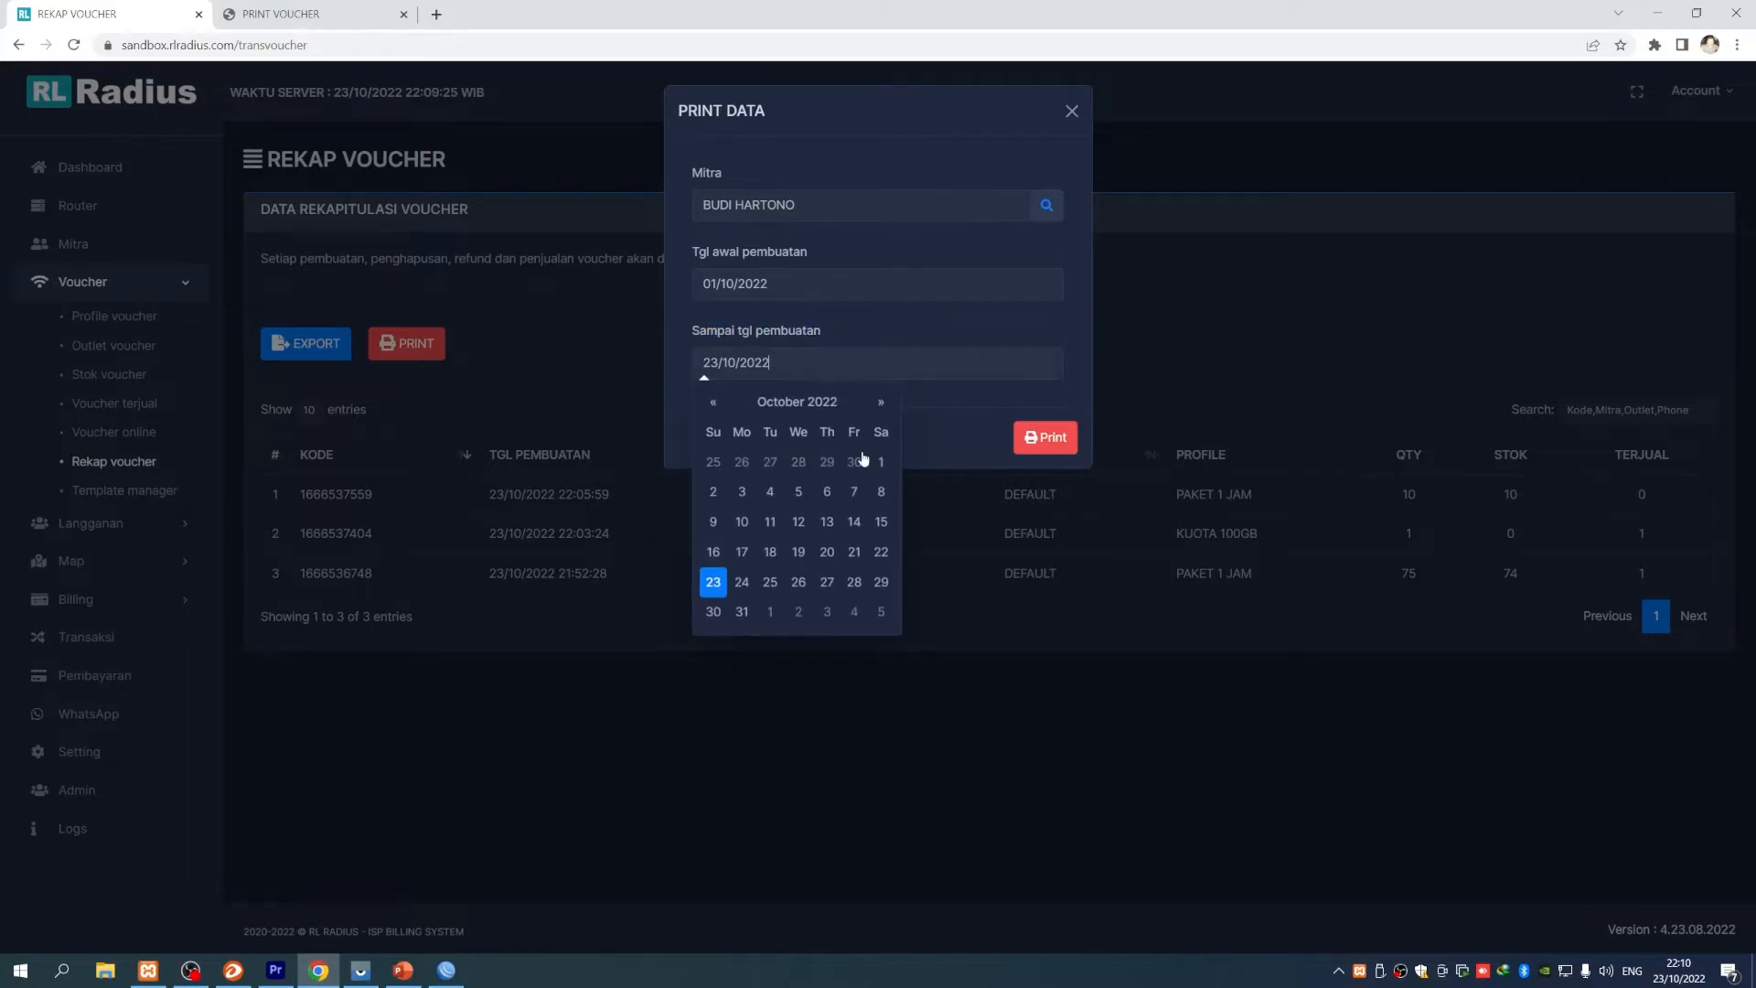
left_click(740, 582)
left_click(1032, 439)
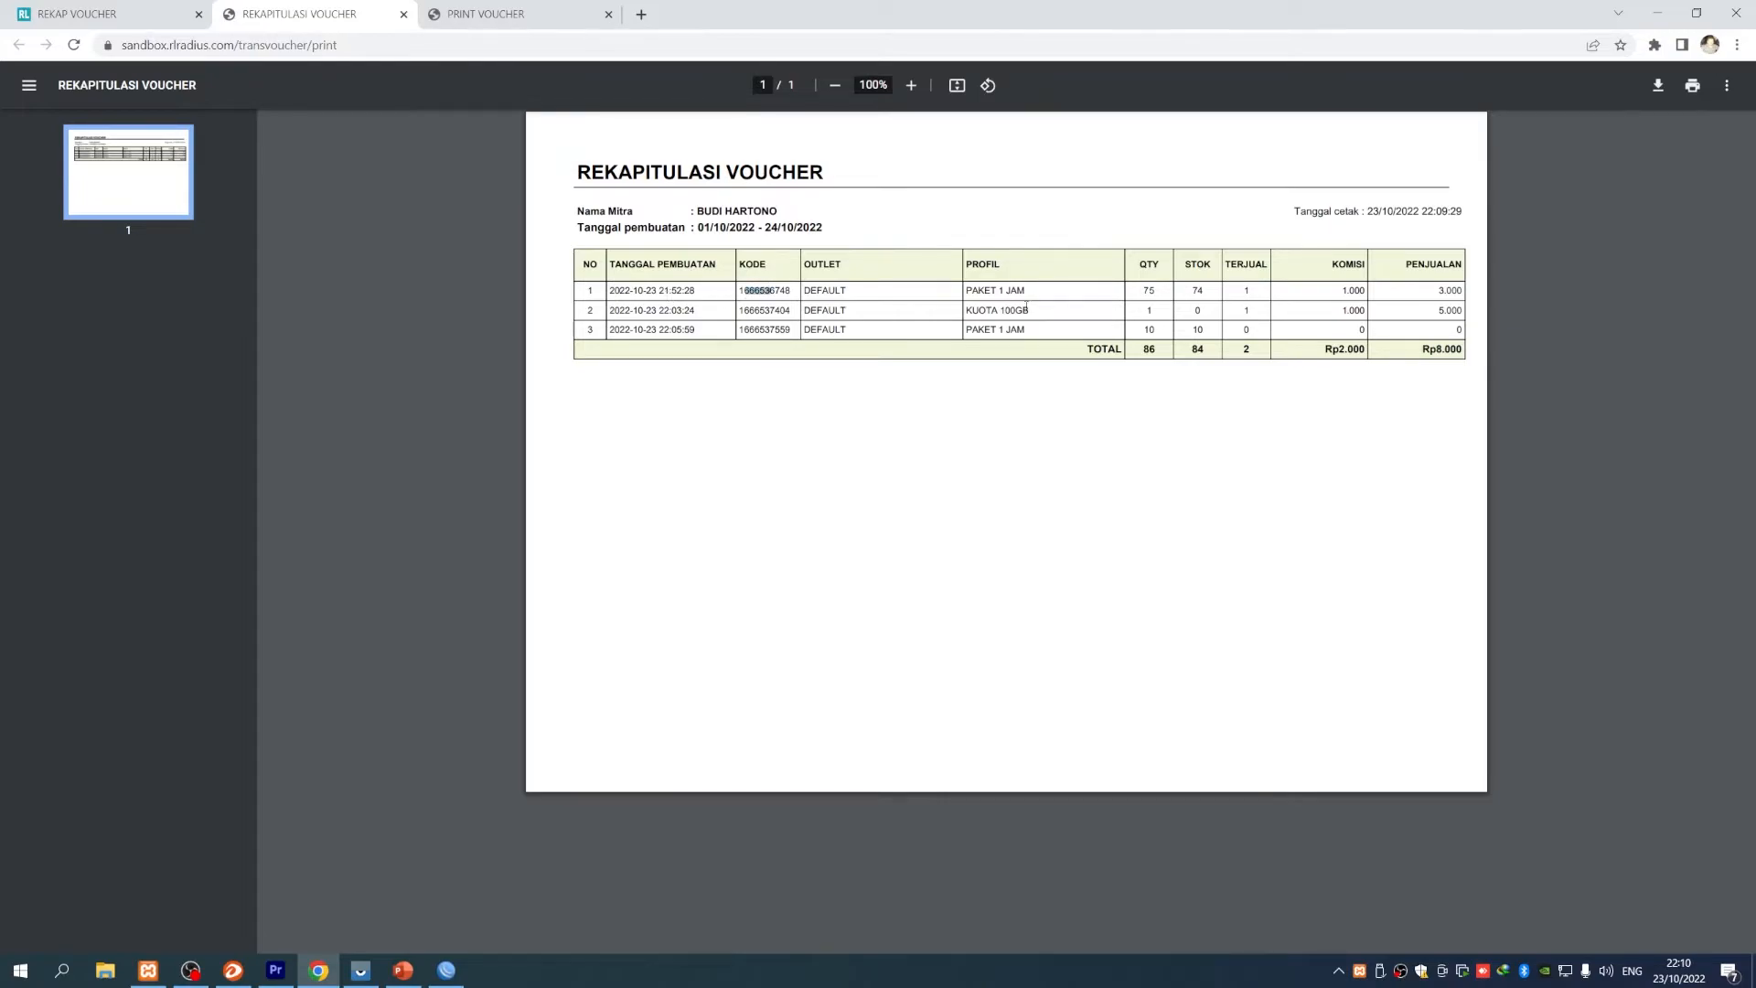
- Review the PAKET 1 JAM row with quantity 75, then close the report tab and Print Data dialog
left_click_drag(967, 290, 1026, 290)
left_click_drag(1144, 291, 1158, 292)
left_click_drag(1006, 289, 1029, 291)
left_click(1148, 290)
left_click(403, 15)
left_click(1072, 113)
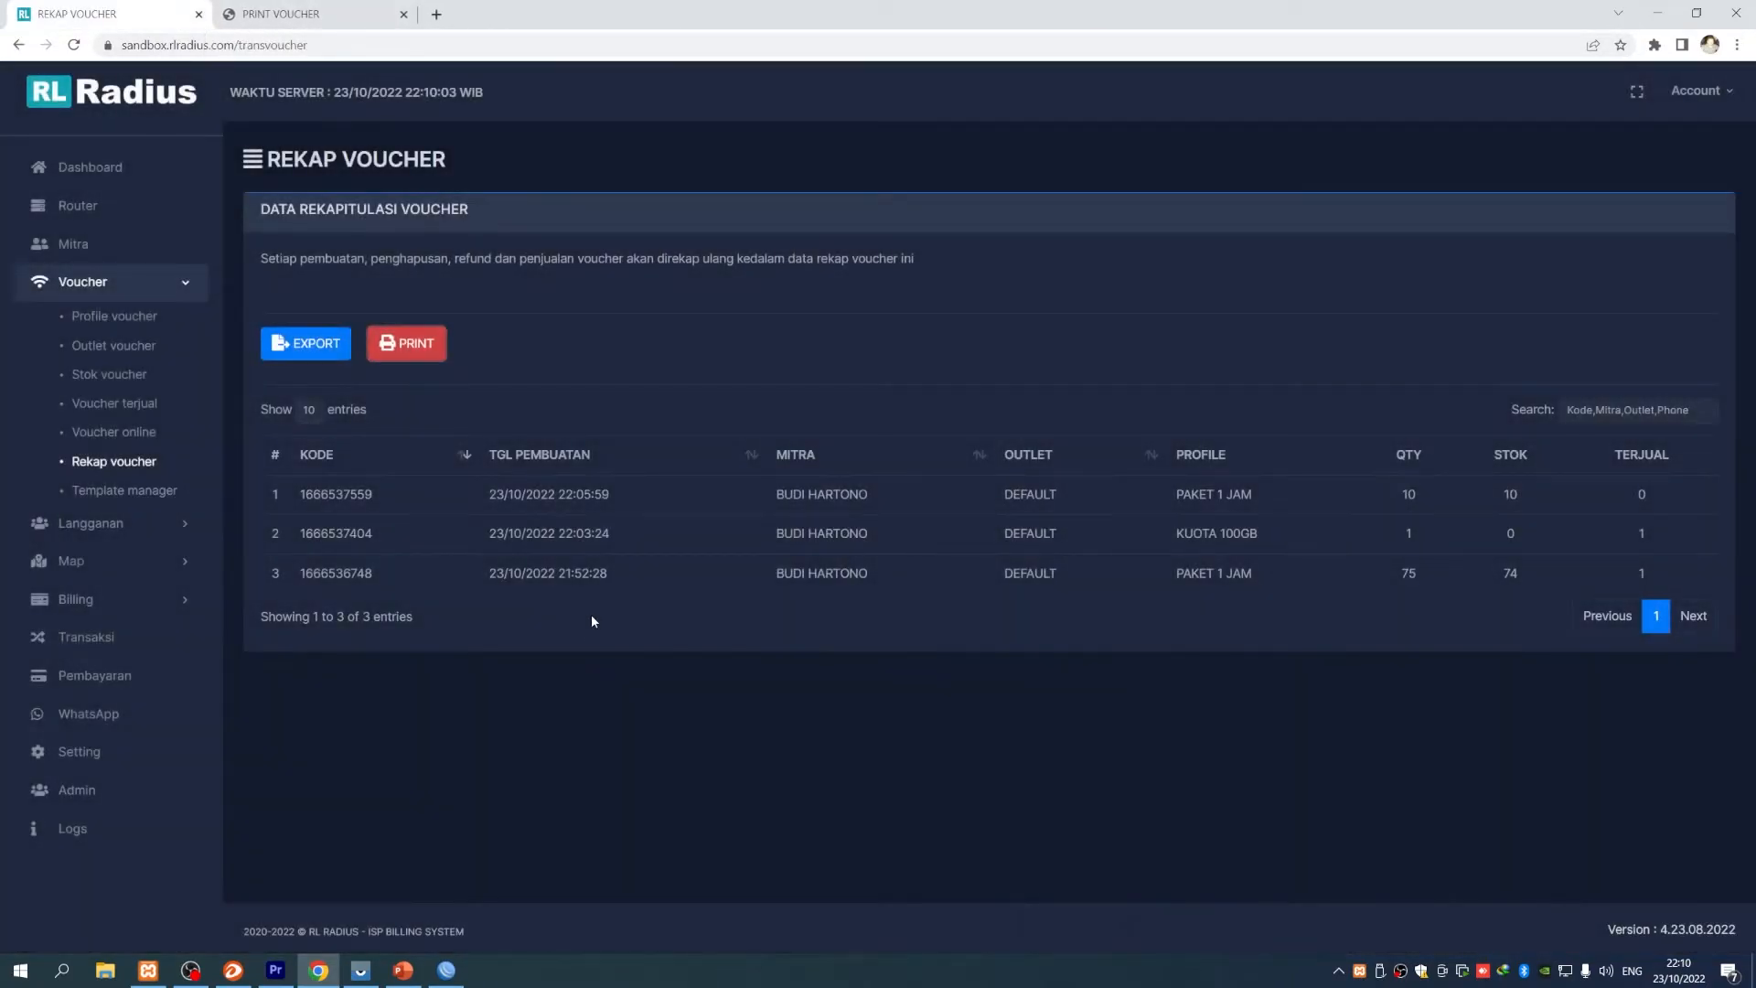
left_click(403, 969)
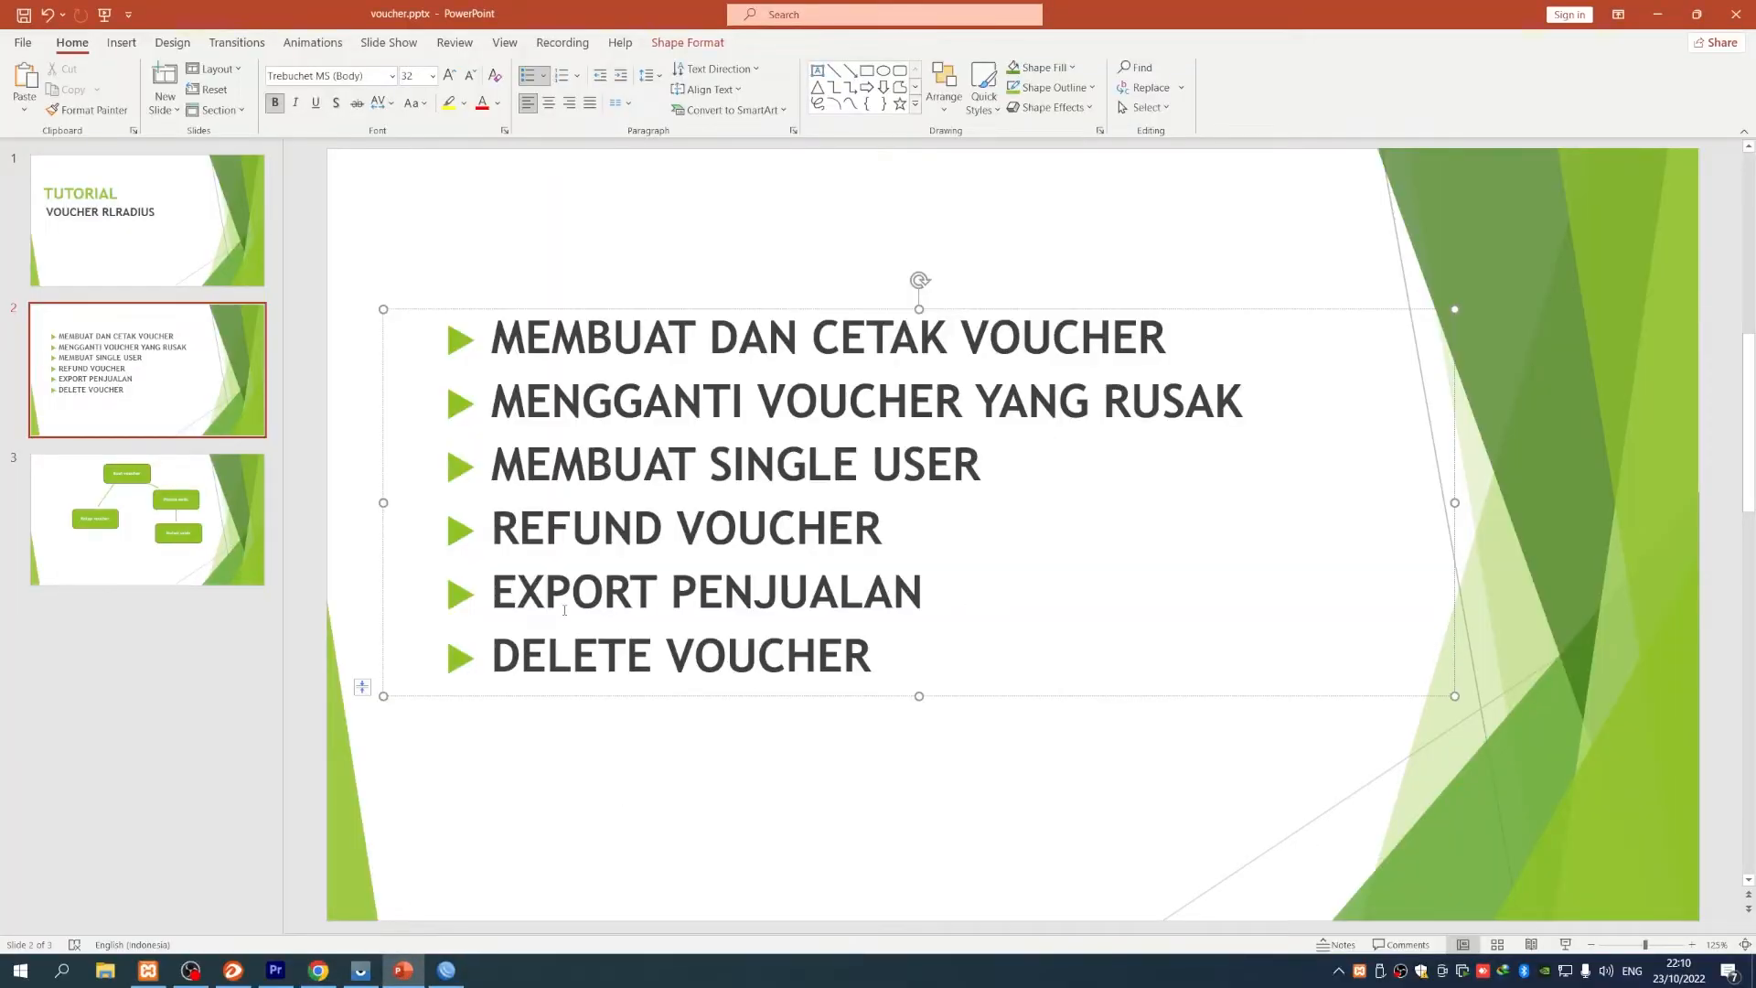
left_click_drag(504, 590, 924, 593)
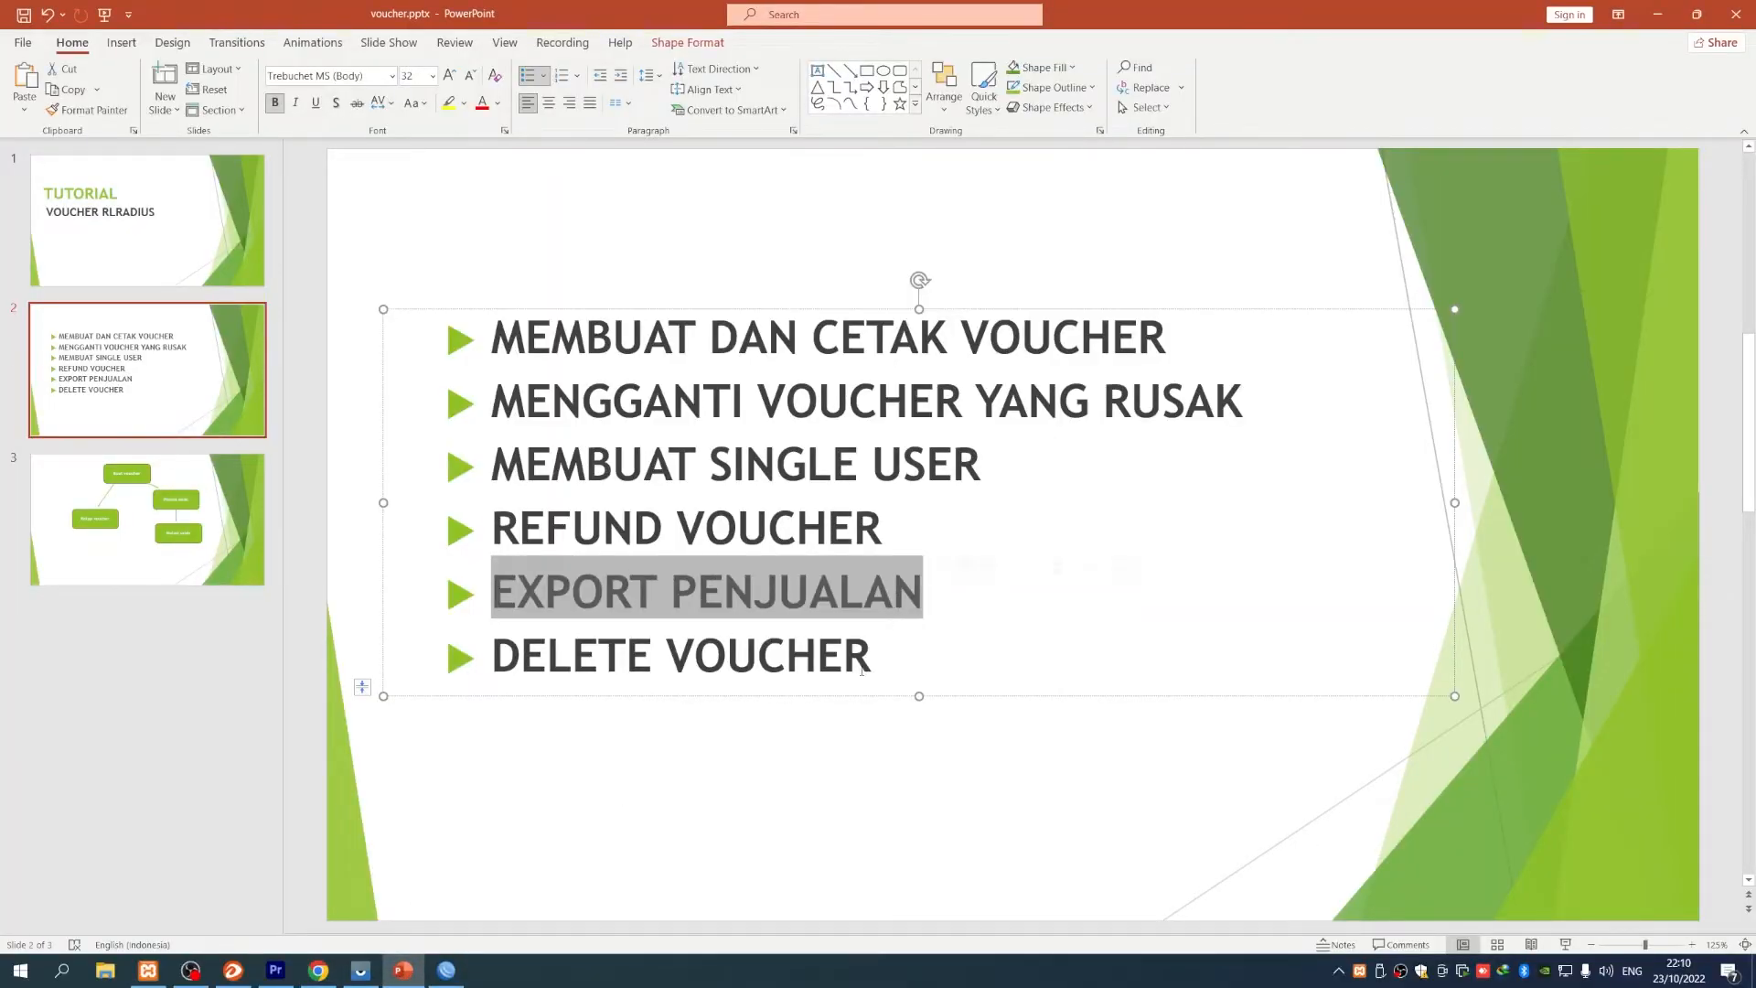
left_click(616, 764)
left_click_drag(495, 592, 842, 593)
left_click(523, 783)
left_click(319, 970)
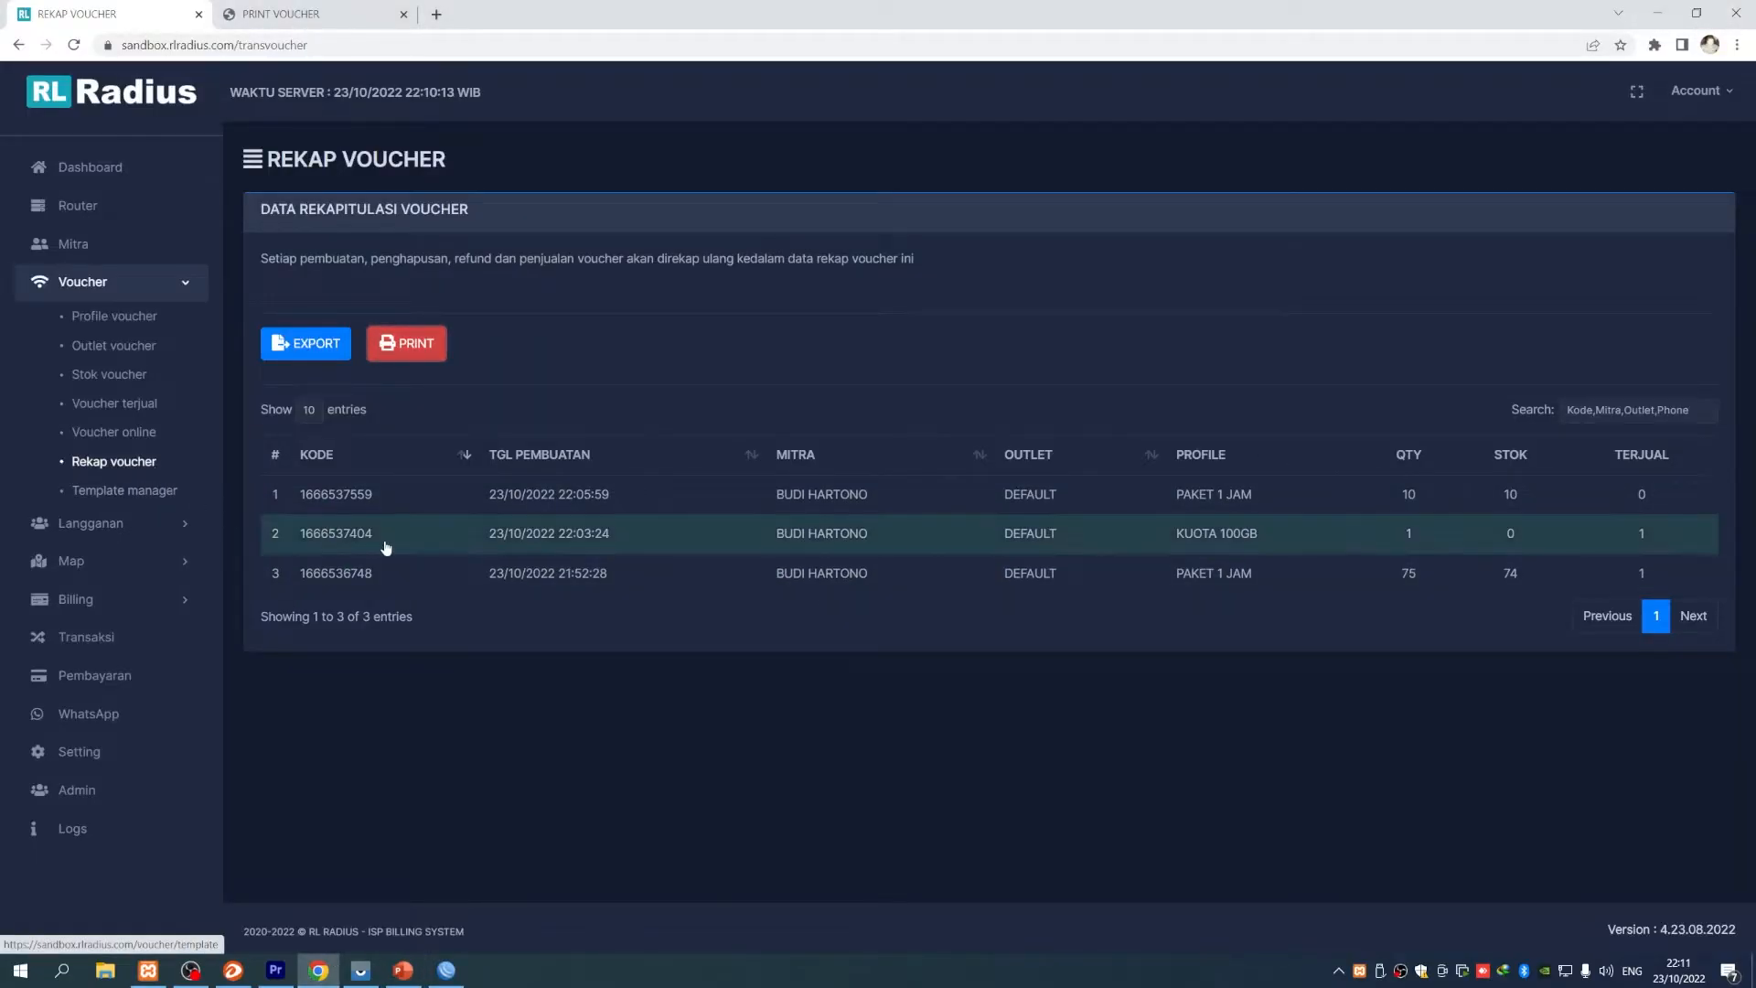
- Glance at the sold vouchers, then open the reseller's data page from Mitra
left_click(117, 410)
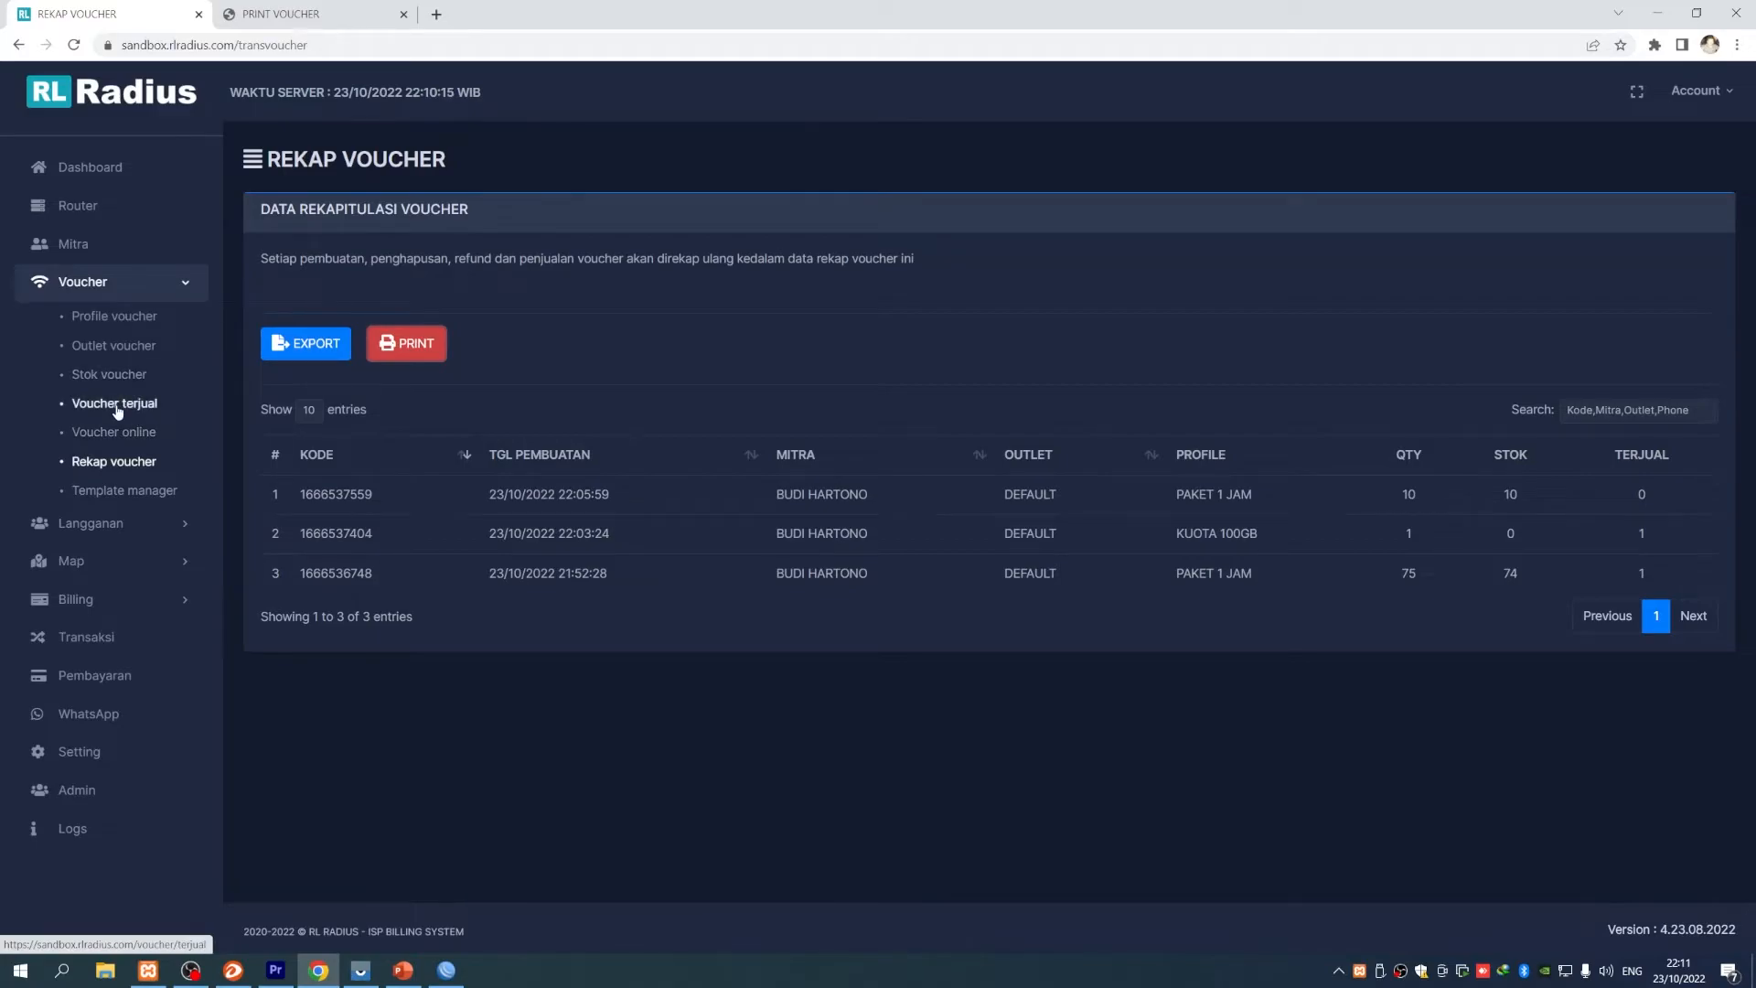
left_click_drag(712, 624, 545, 622)
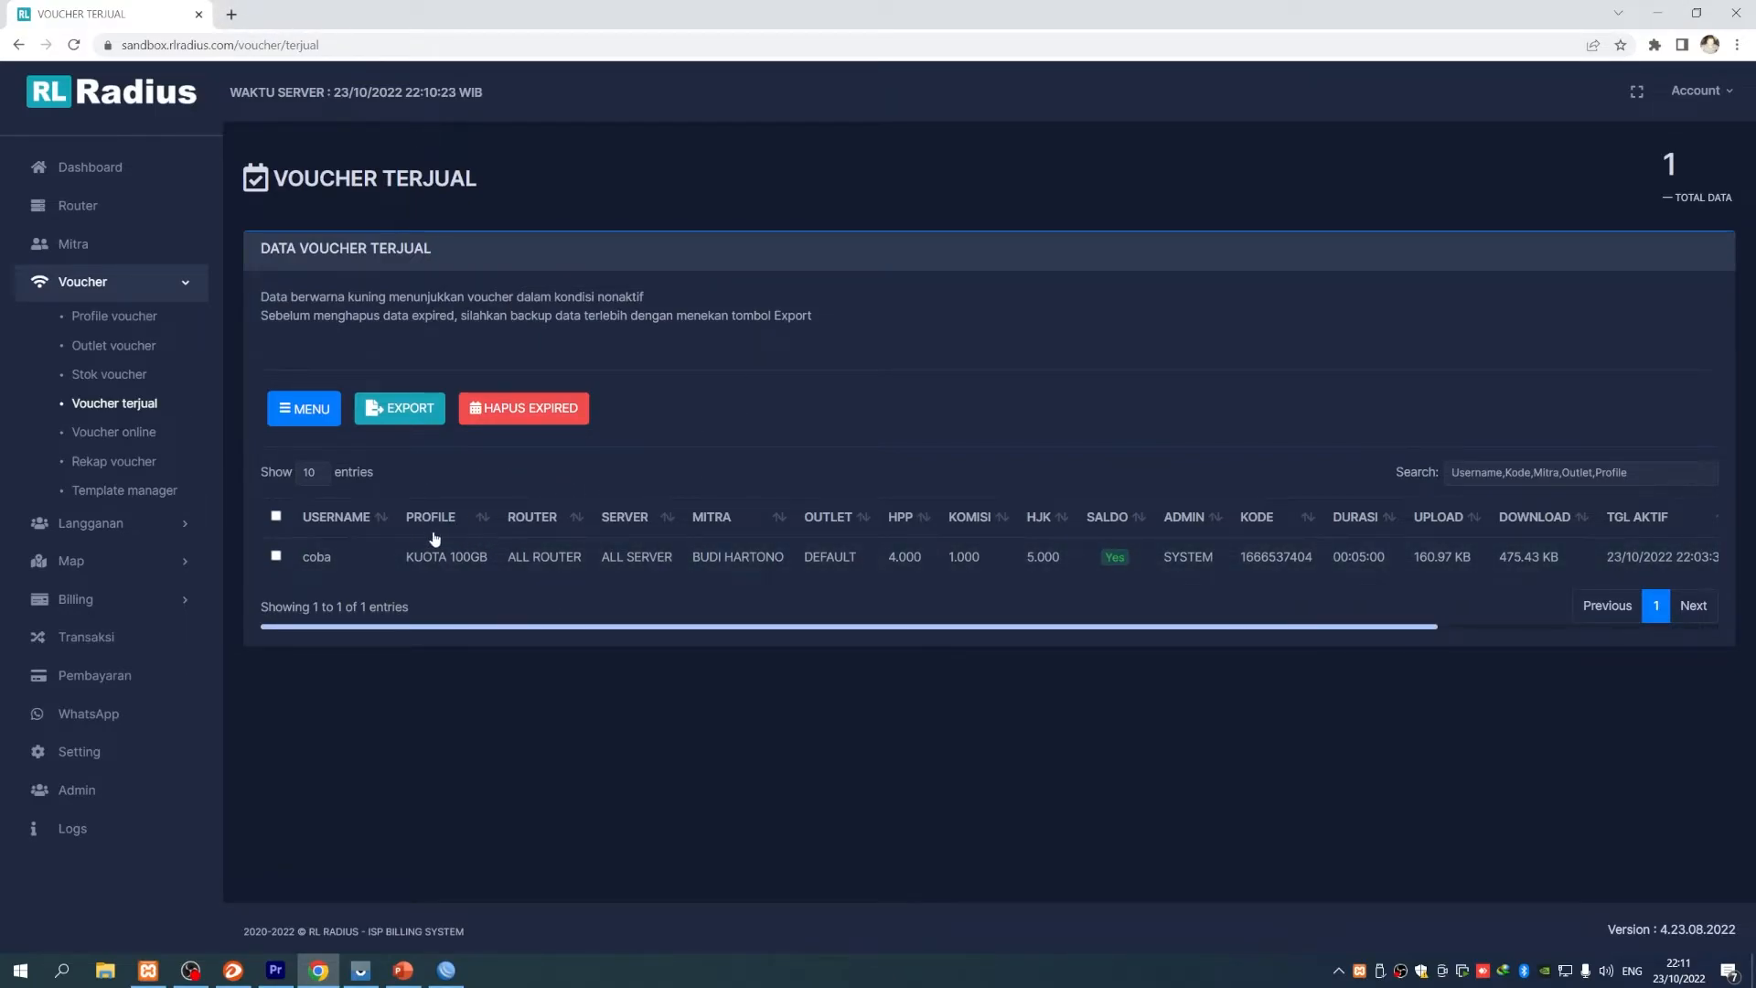
left_click(37, 245)
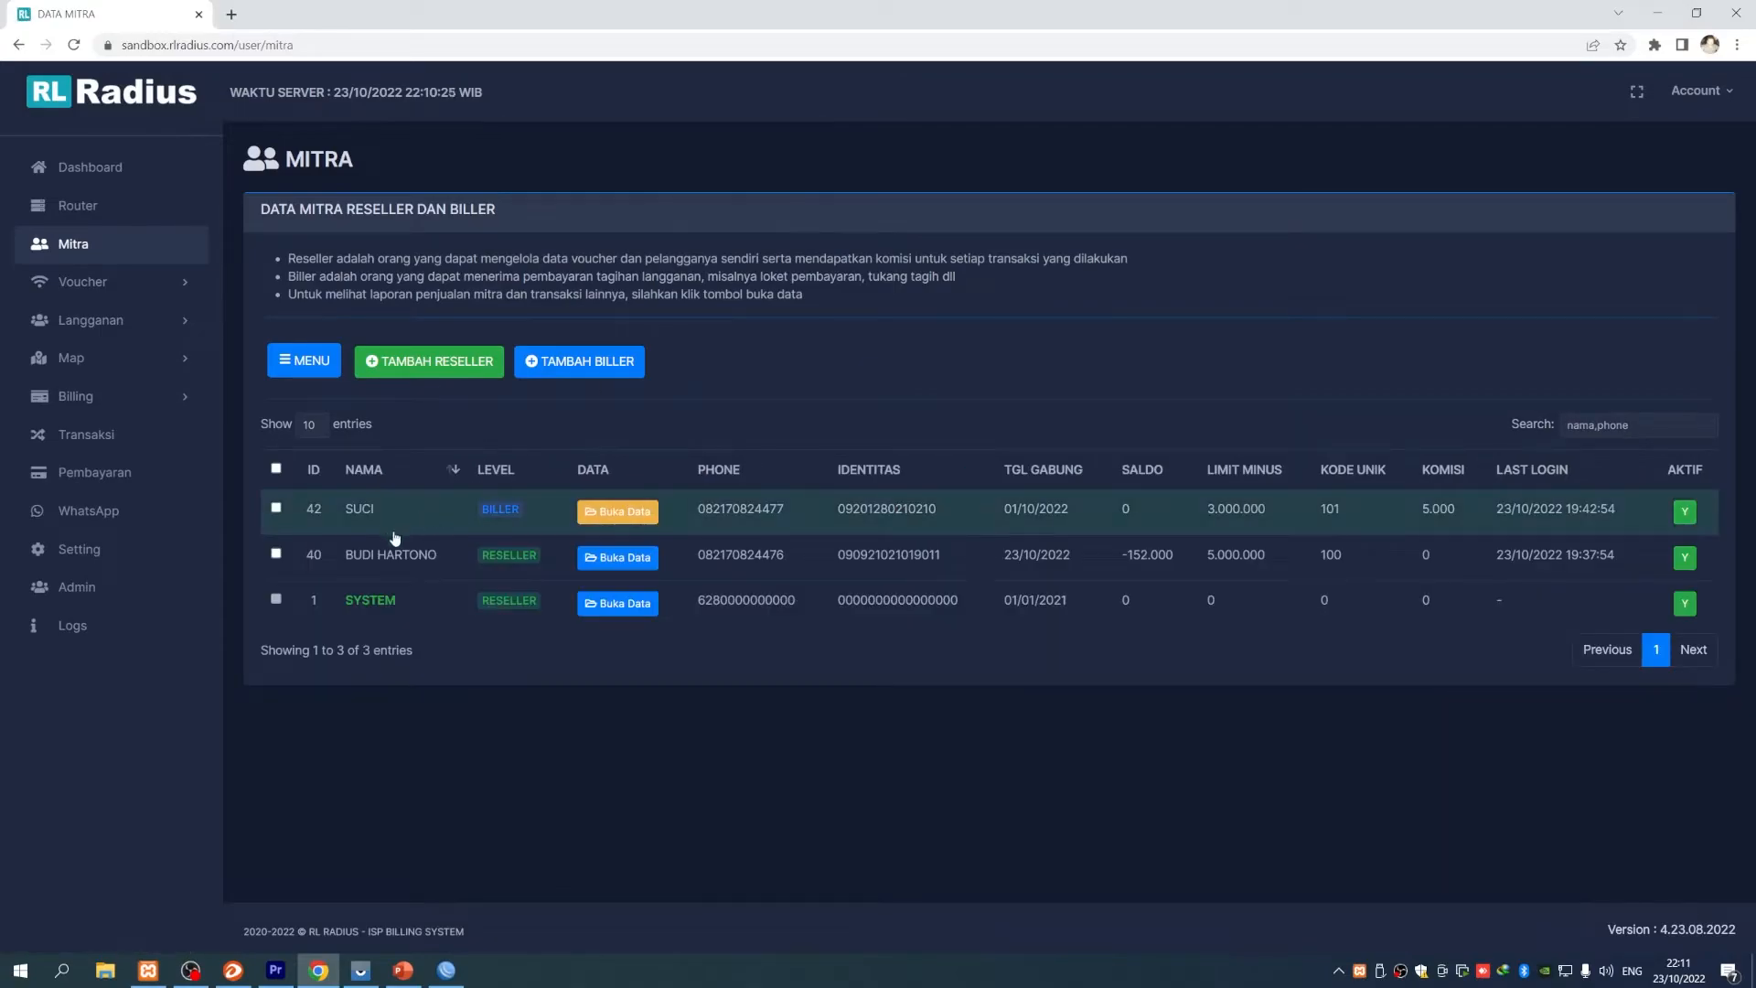
left_click(609, 560)
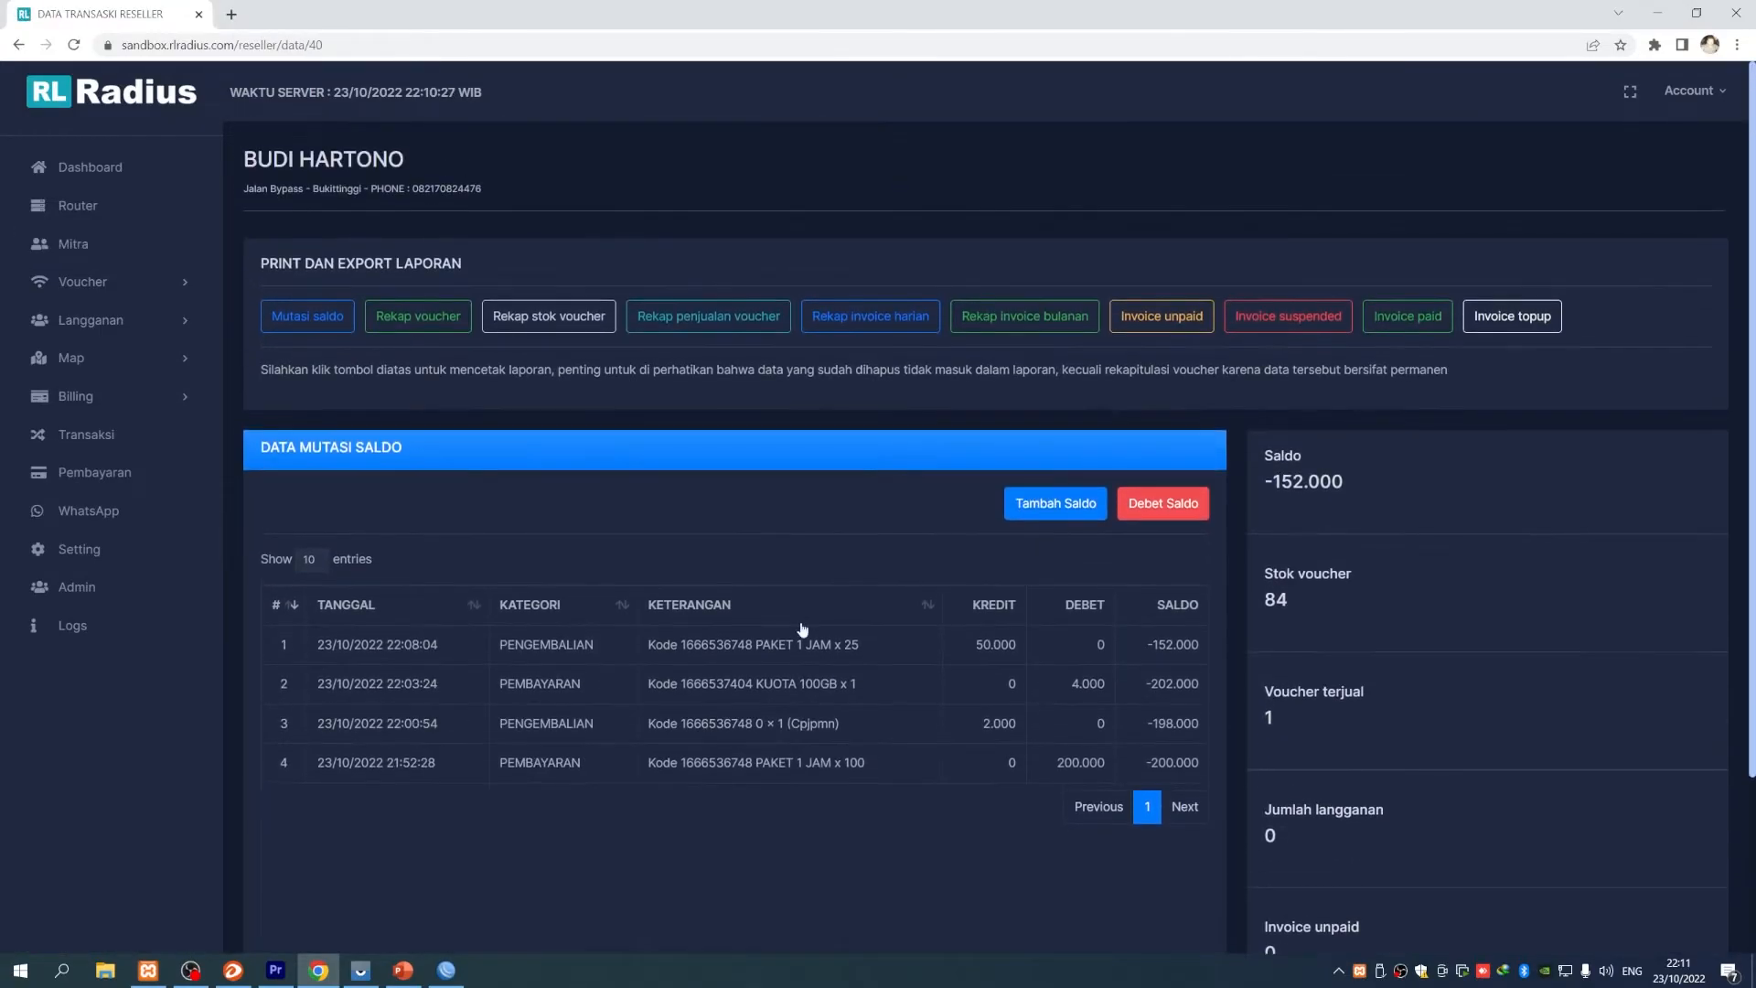
left_click(1068, 329)
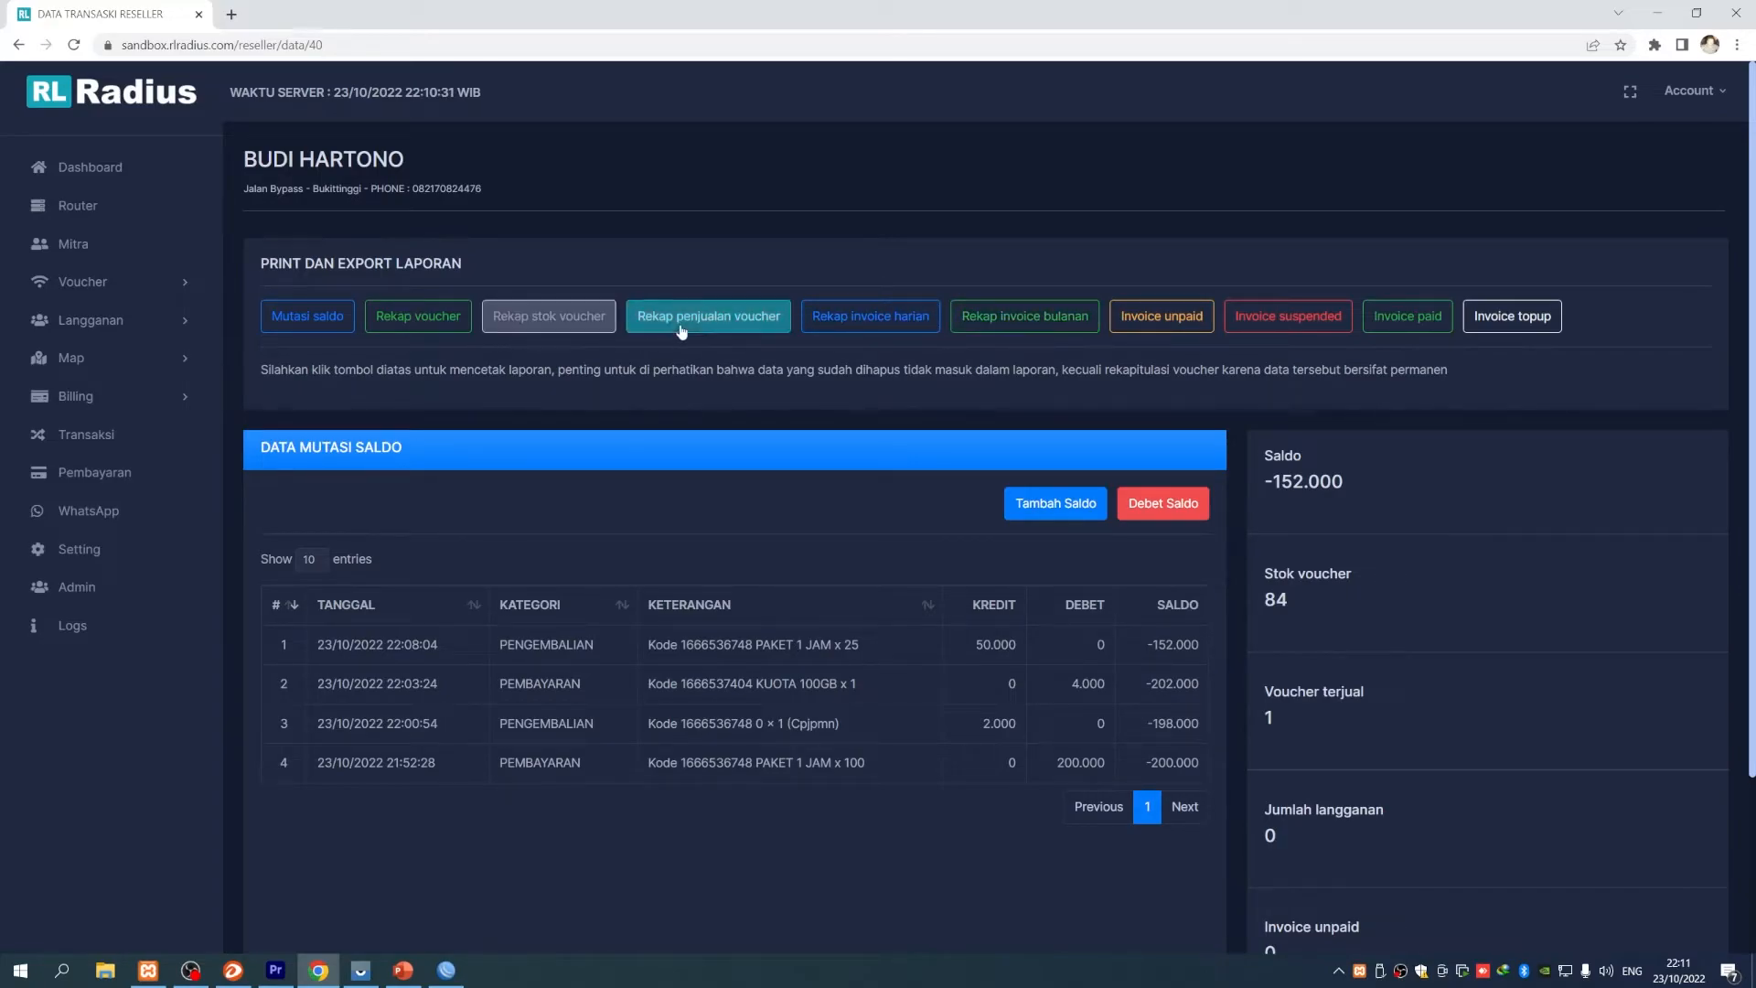
- Print the voucher sales recap from 01/10/2022 for the DEFAULT outlet as a PDF
left_click(709, 317)
left_click(798, 295)
left_click(867, 389)
left_click(780, 421)
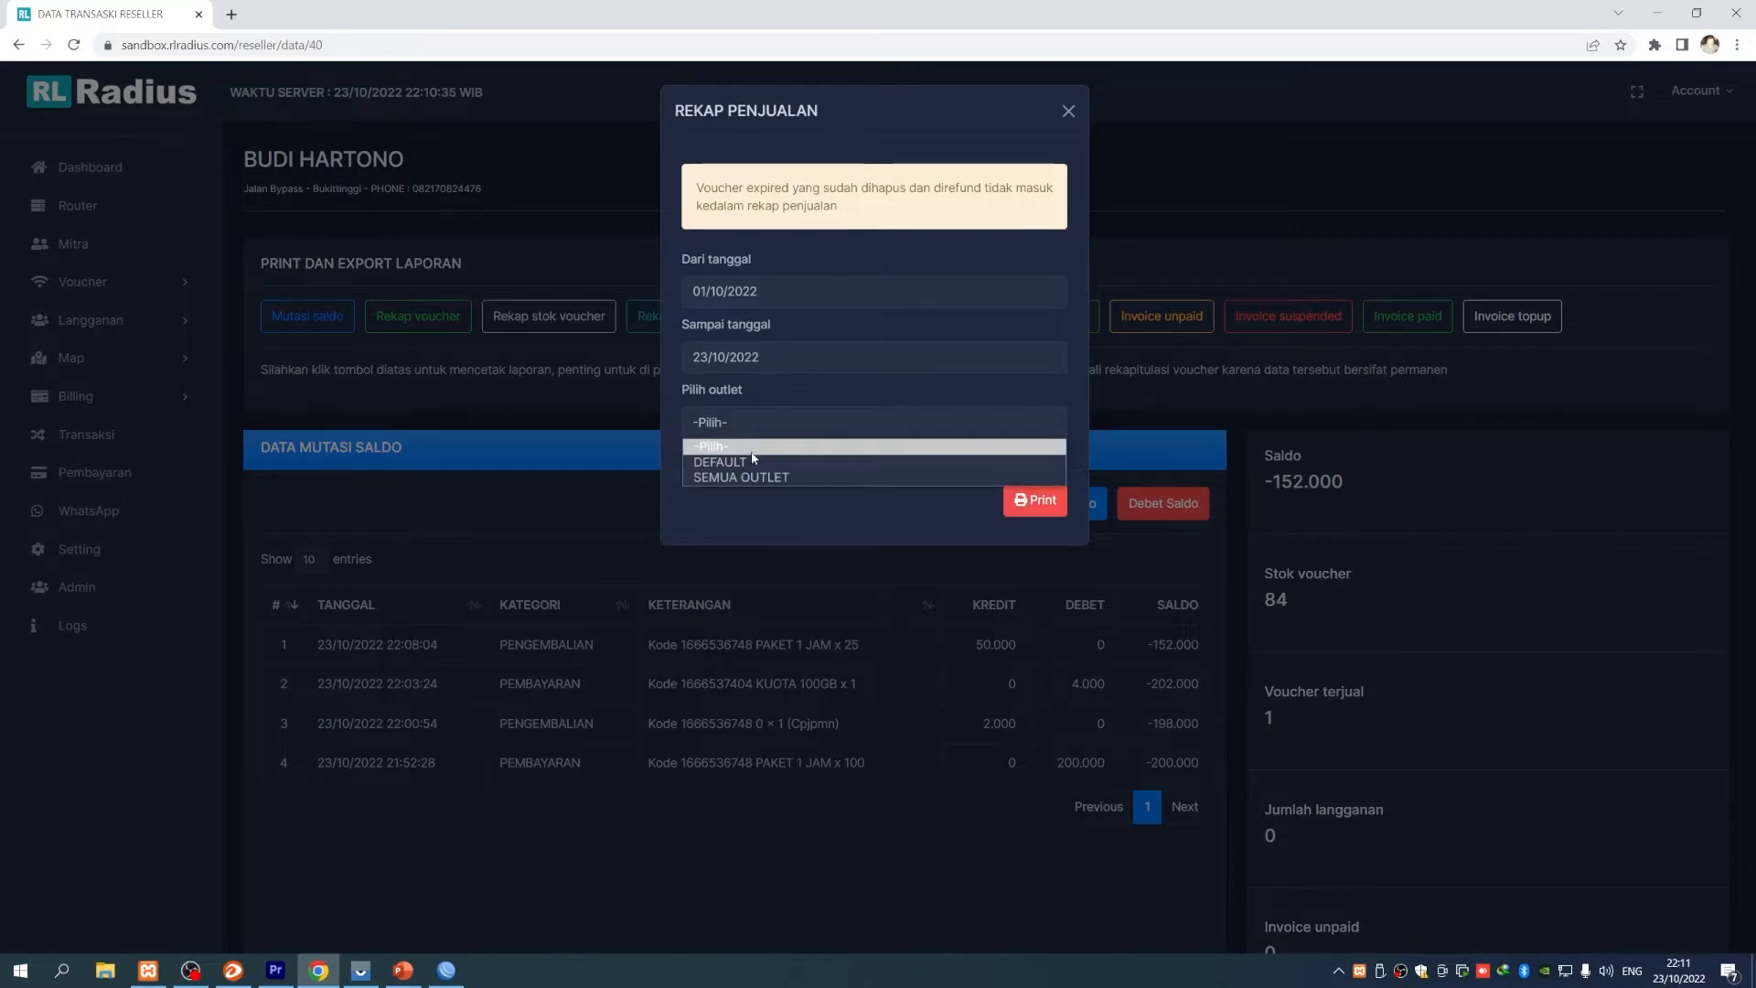
left_click(768, 473)
left_click(779, 418)
left_click(759, 482)
left_click(1032, 502)
- Review the KUOTA 100GB profile in the report, then close the report tab and recap form
left_click_drag(775, 316, 1113, 308)
left_click(1153, 308)
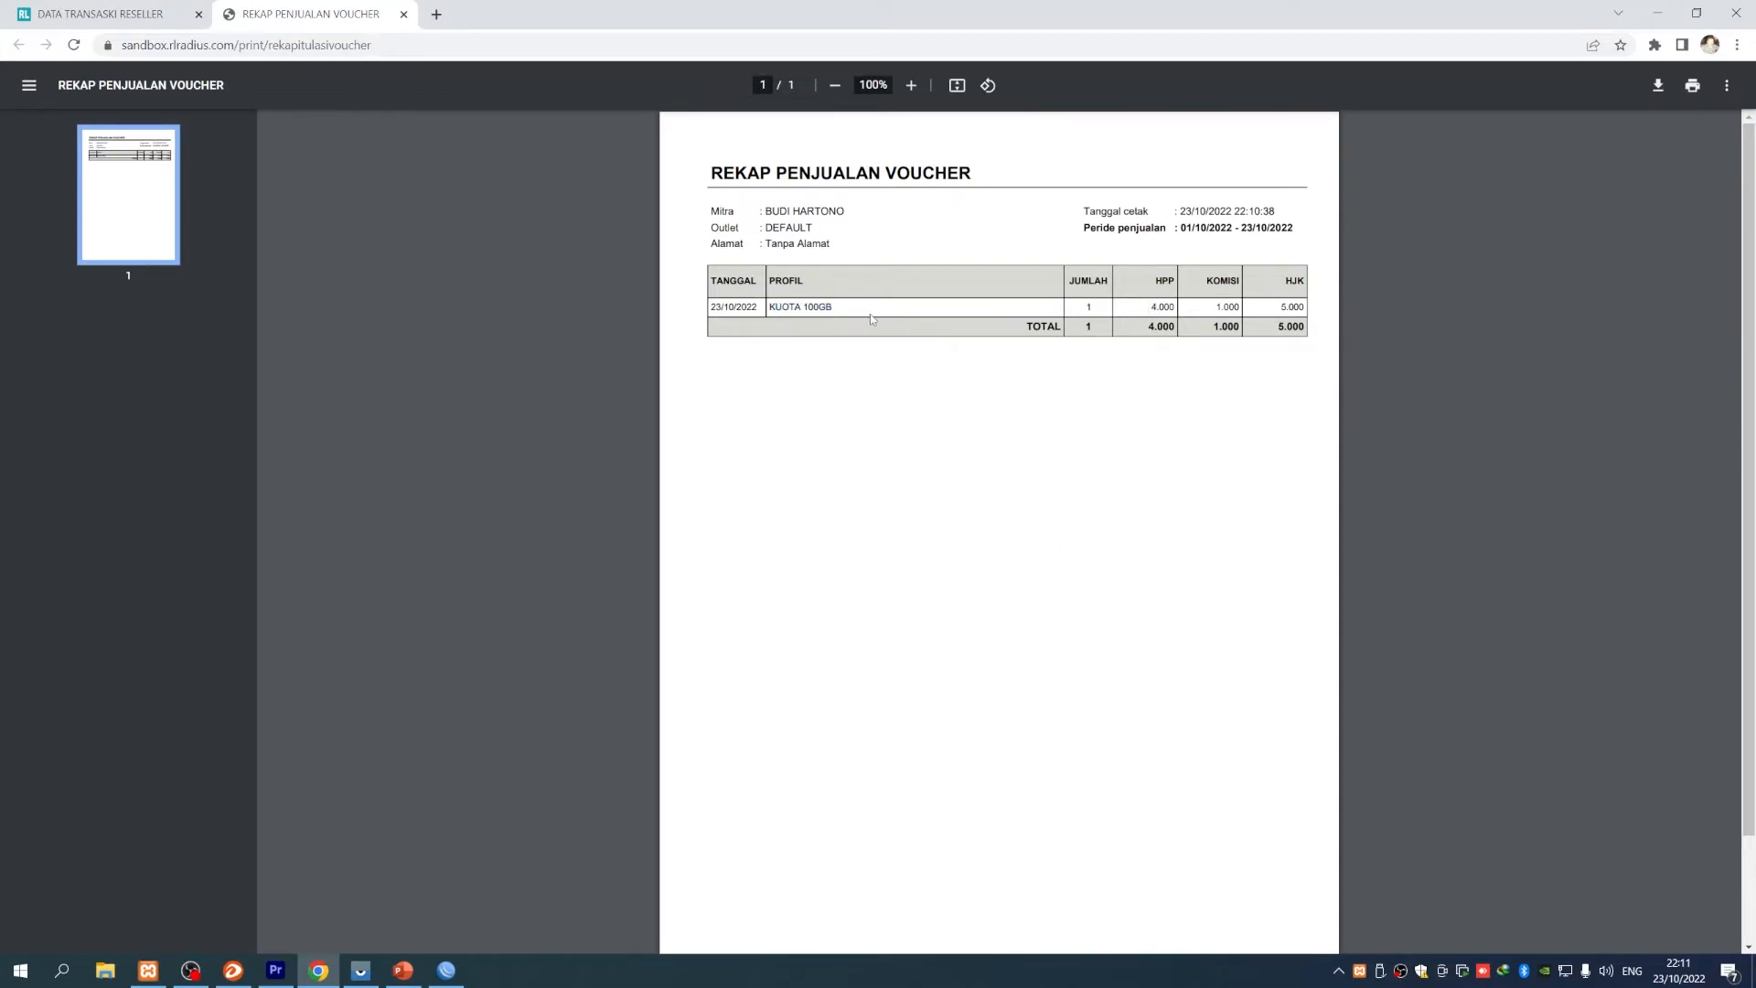
left_click(1161, 308)
left_click(403, 15)
left_click(1065, 111)
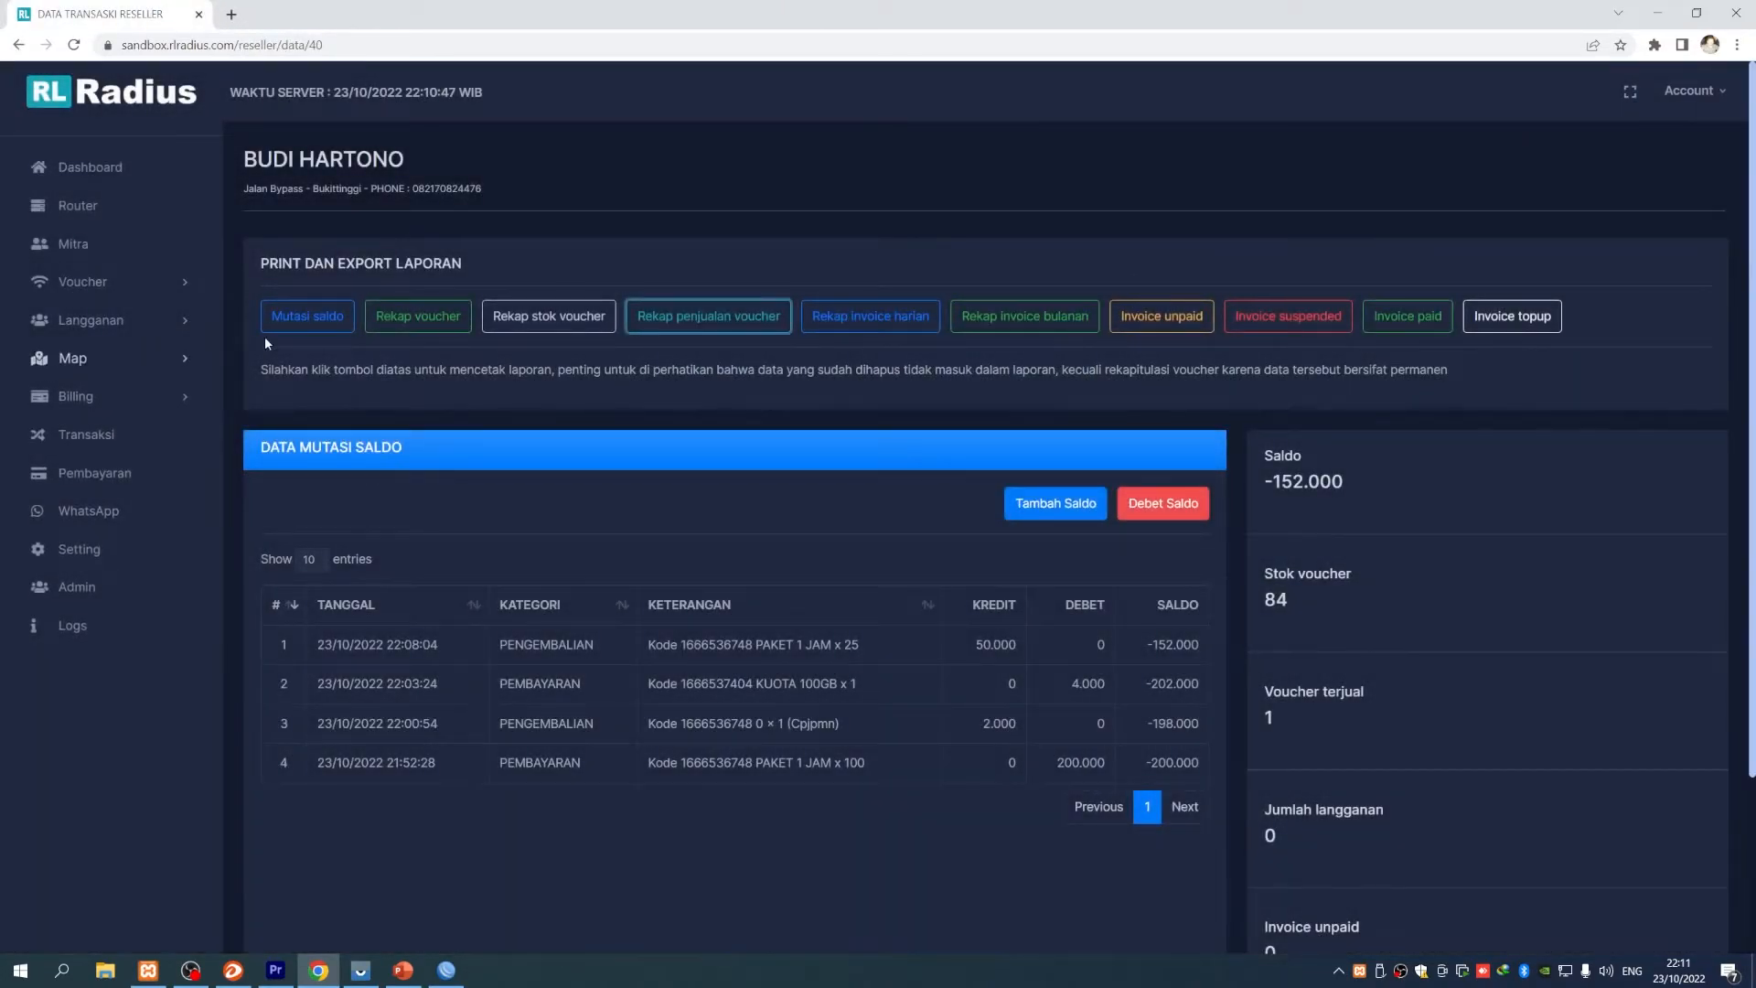
- Export the reseller's sold vouchers from 01/10/2022 onward to a CSV file
left_click(173, 290)
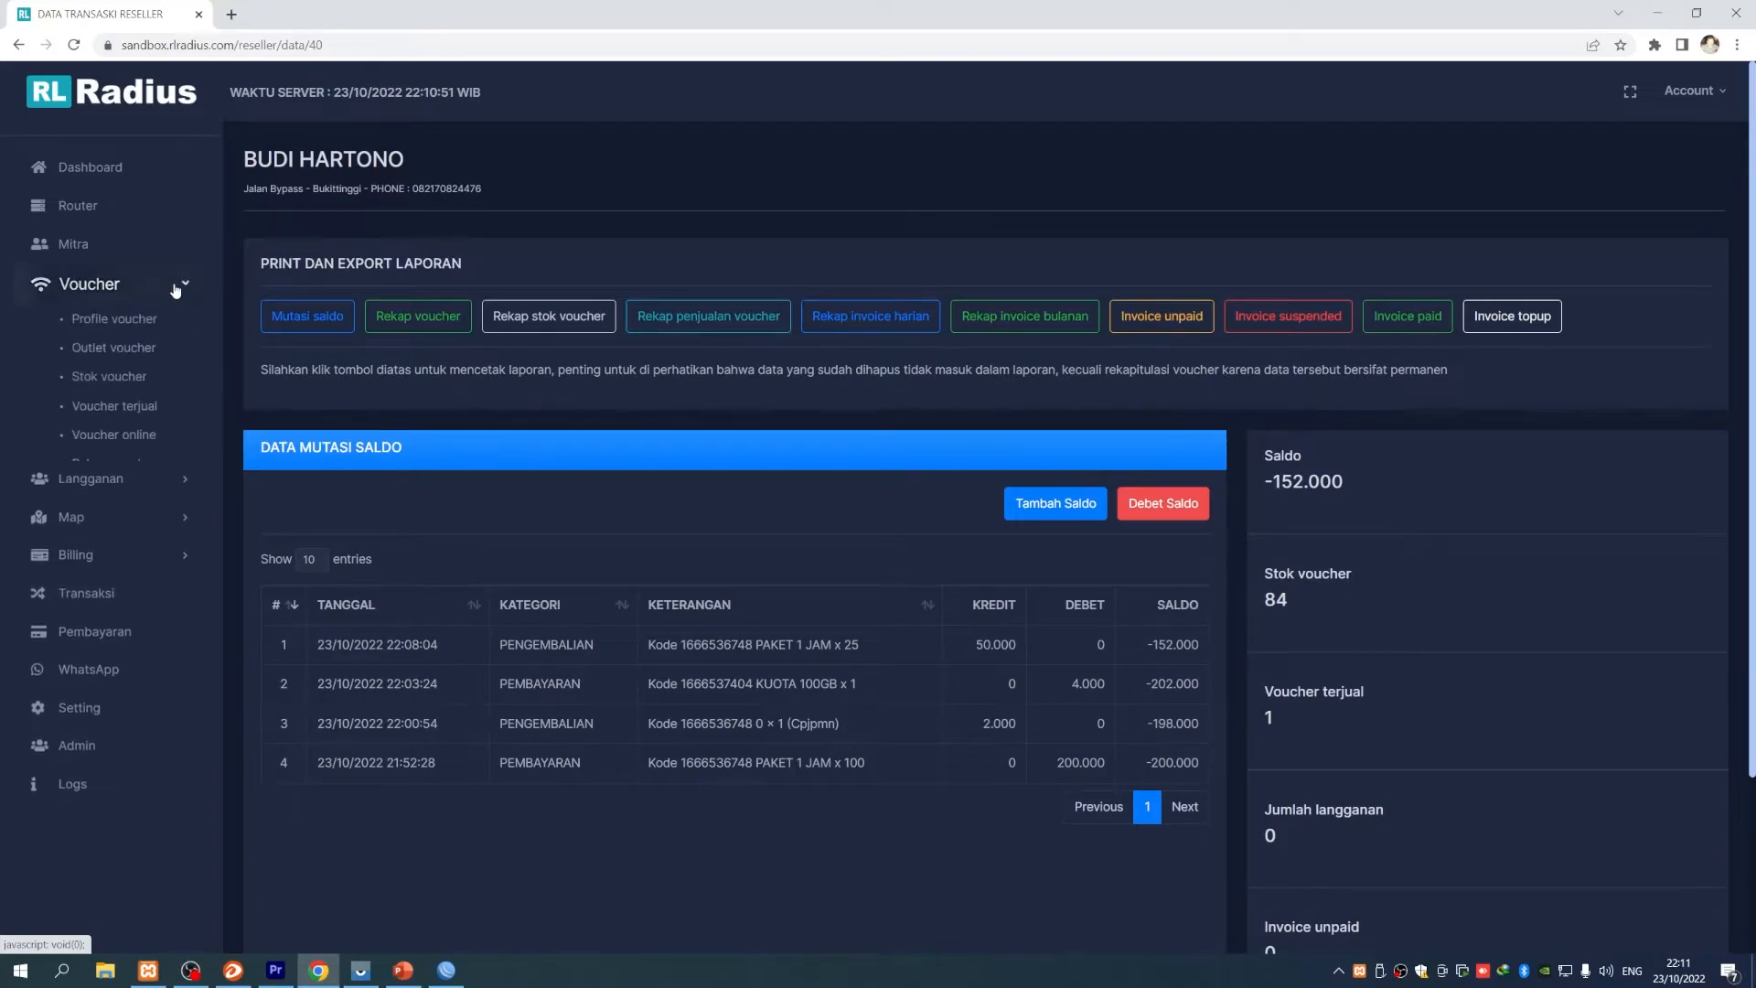
left_click(144, 410)
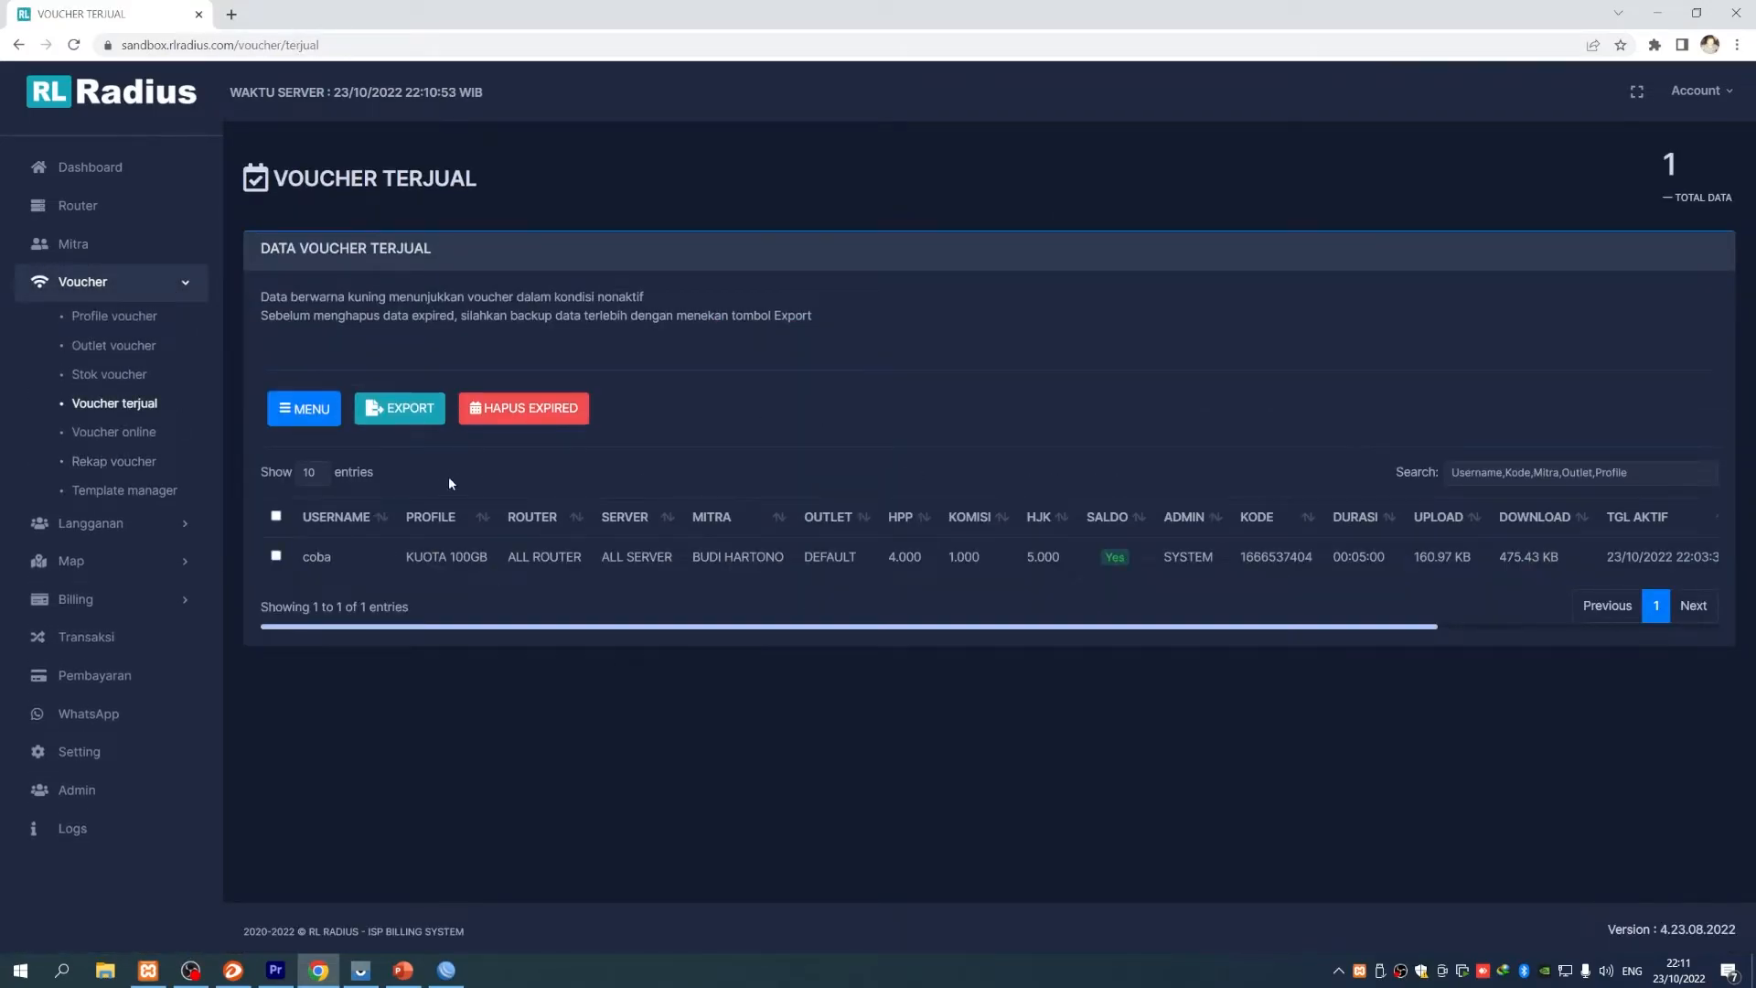
left_click(417, 411)
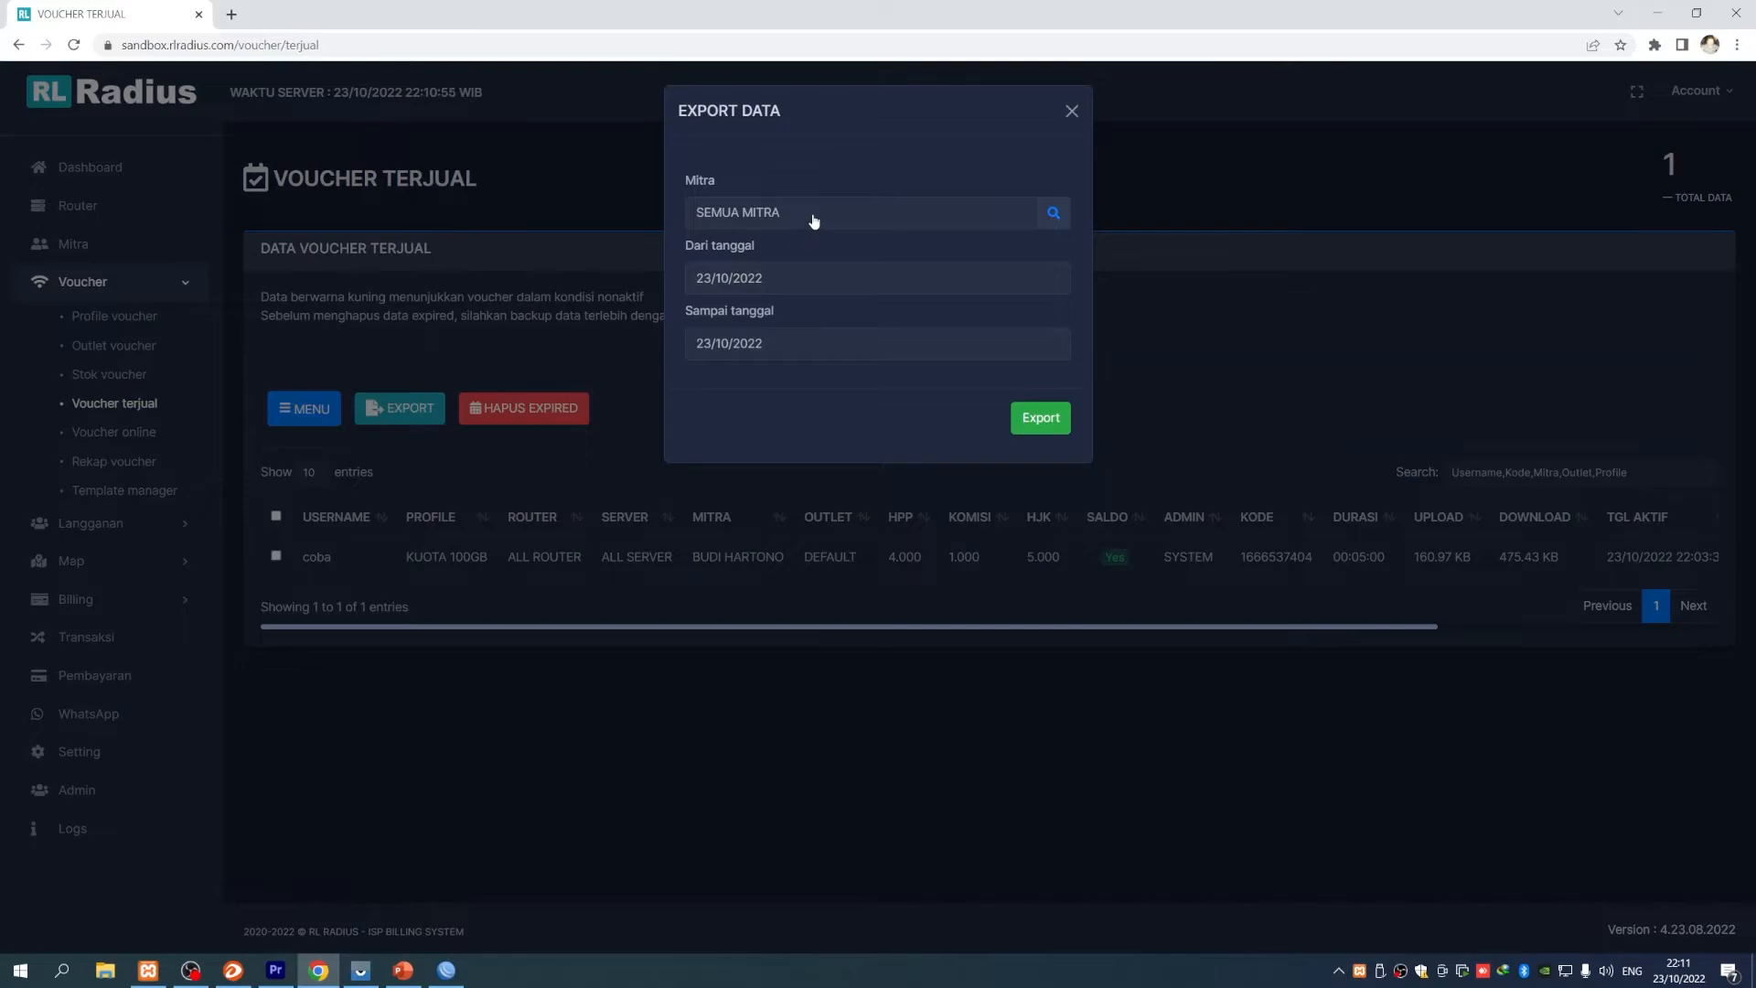
left_click(1057, 215)
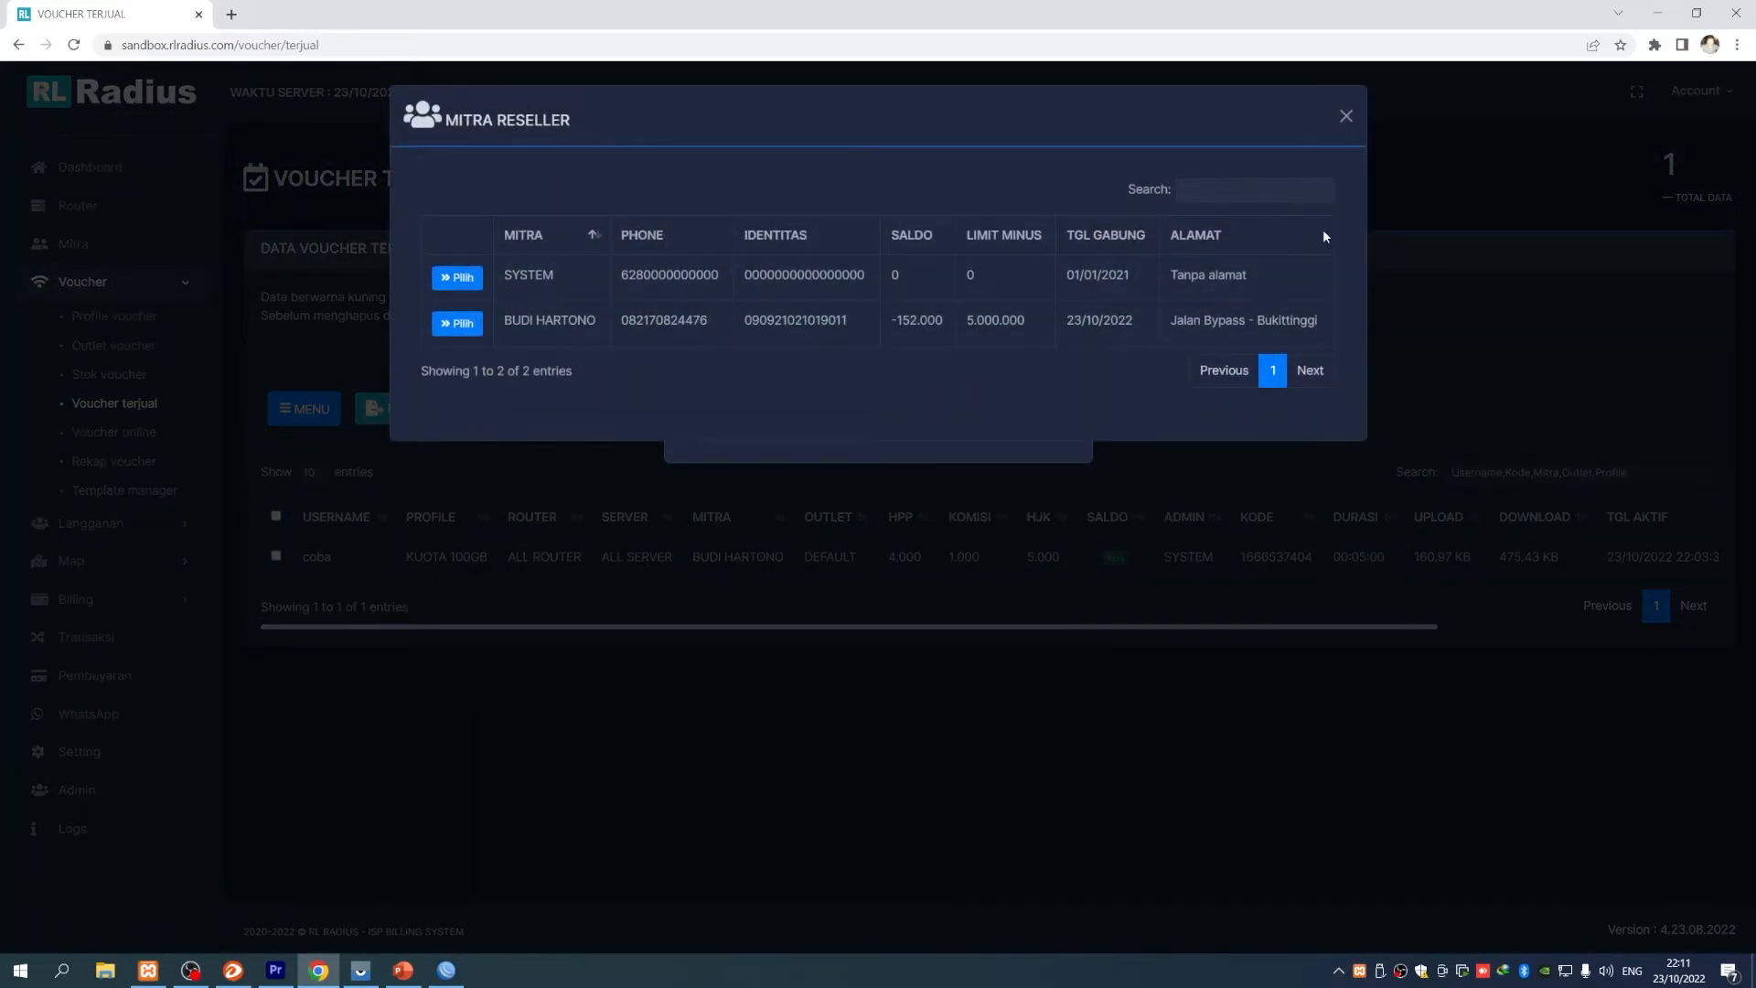
left_click(1340, 119)
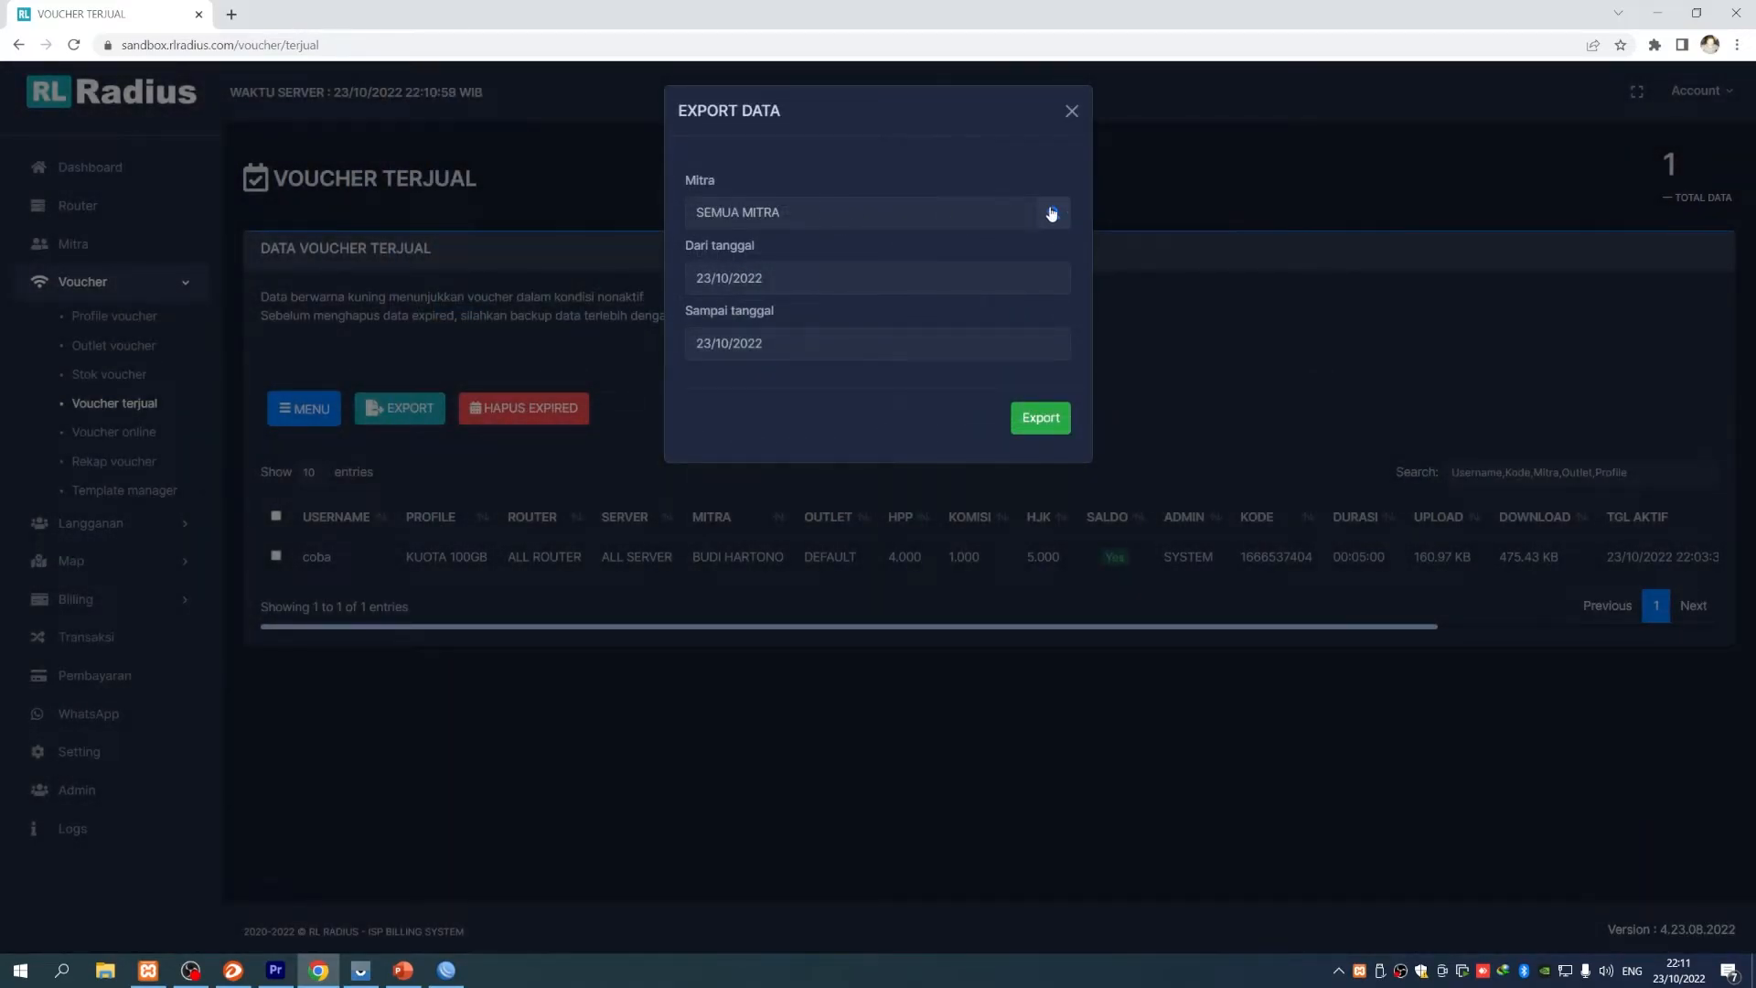
left_click(1052, 214)
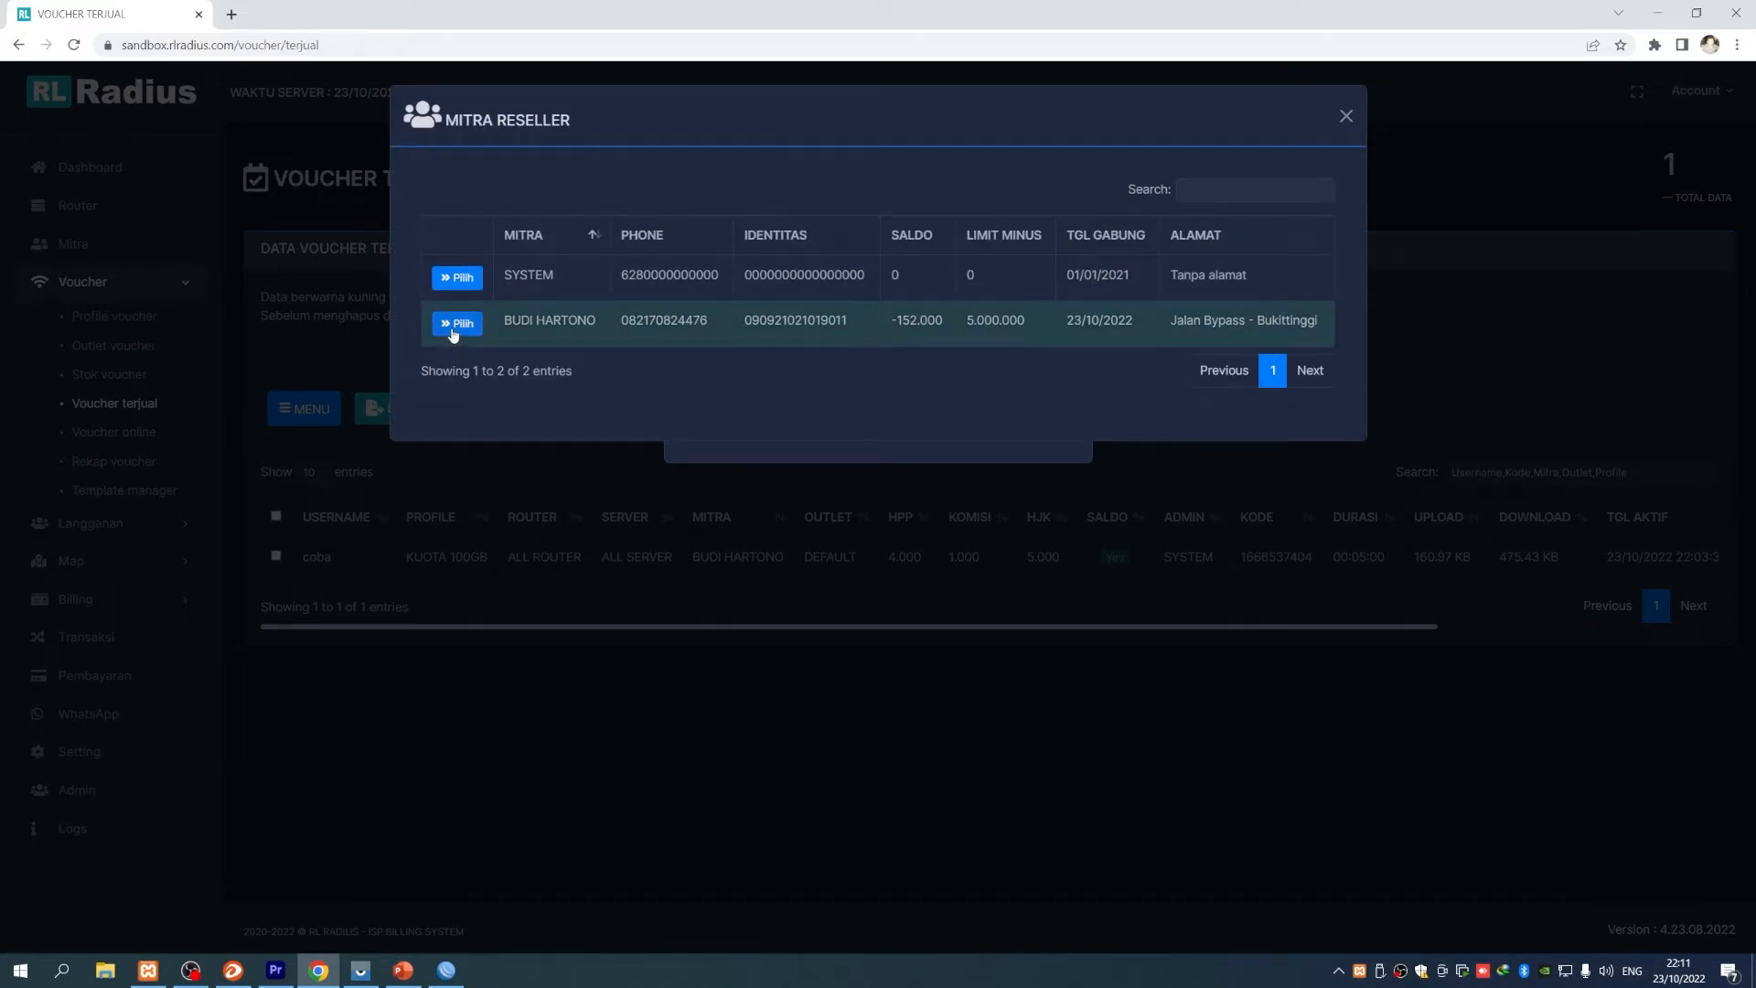
left_click(457, 325)
left_click(773, 280)
left_click(873, 375)
left_click(1032, 429)
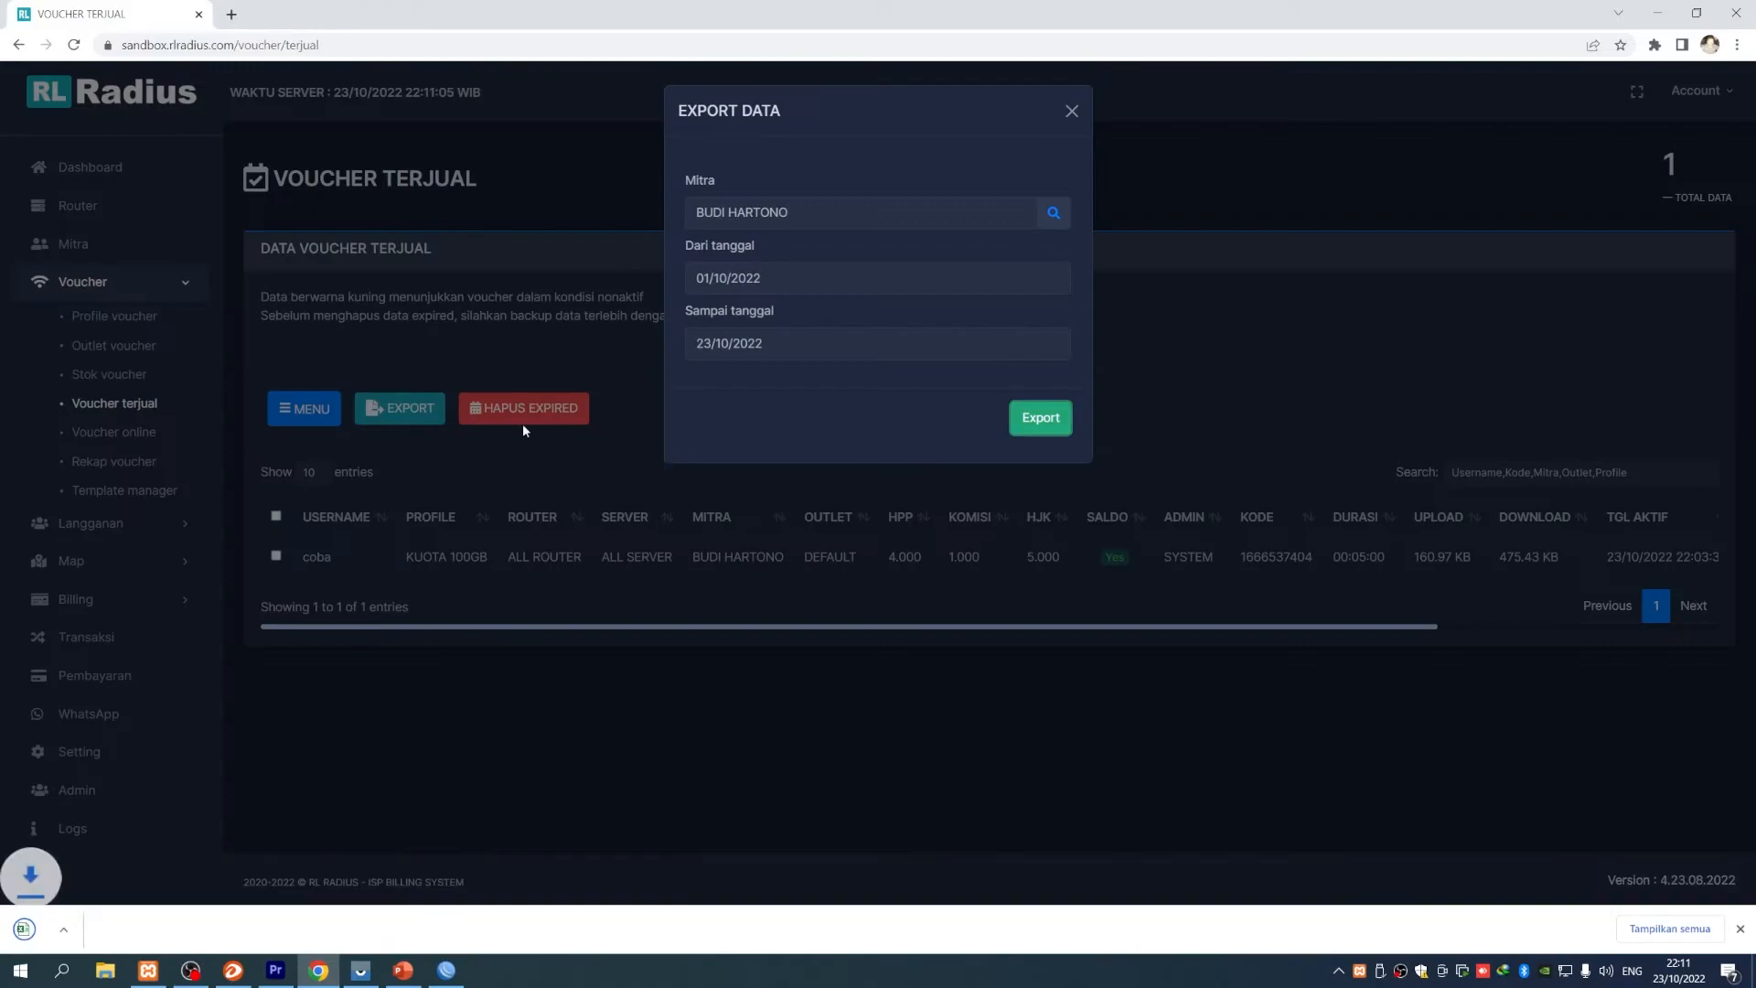
- Check DataVoucherTerjual.csv in Excel, then close Excel and the export form
left_click(76, 933)
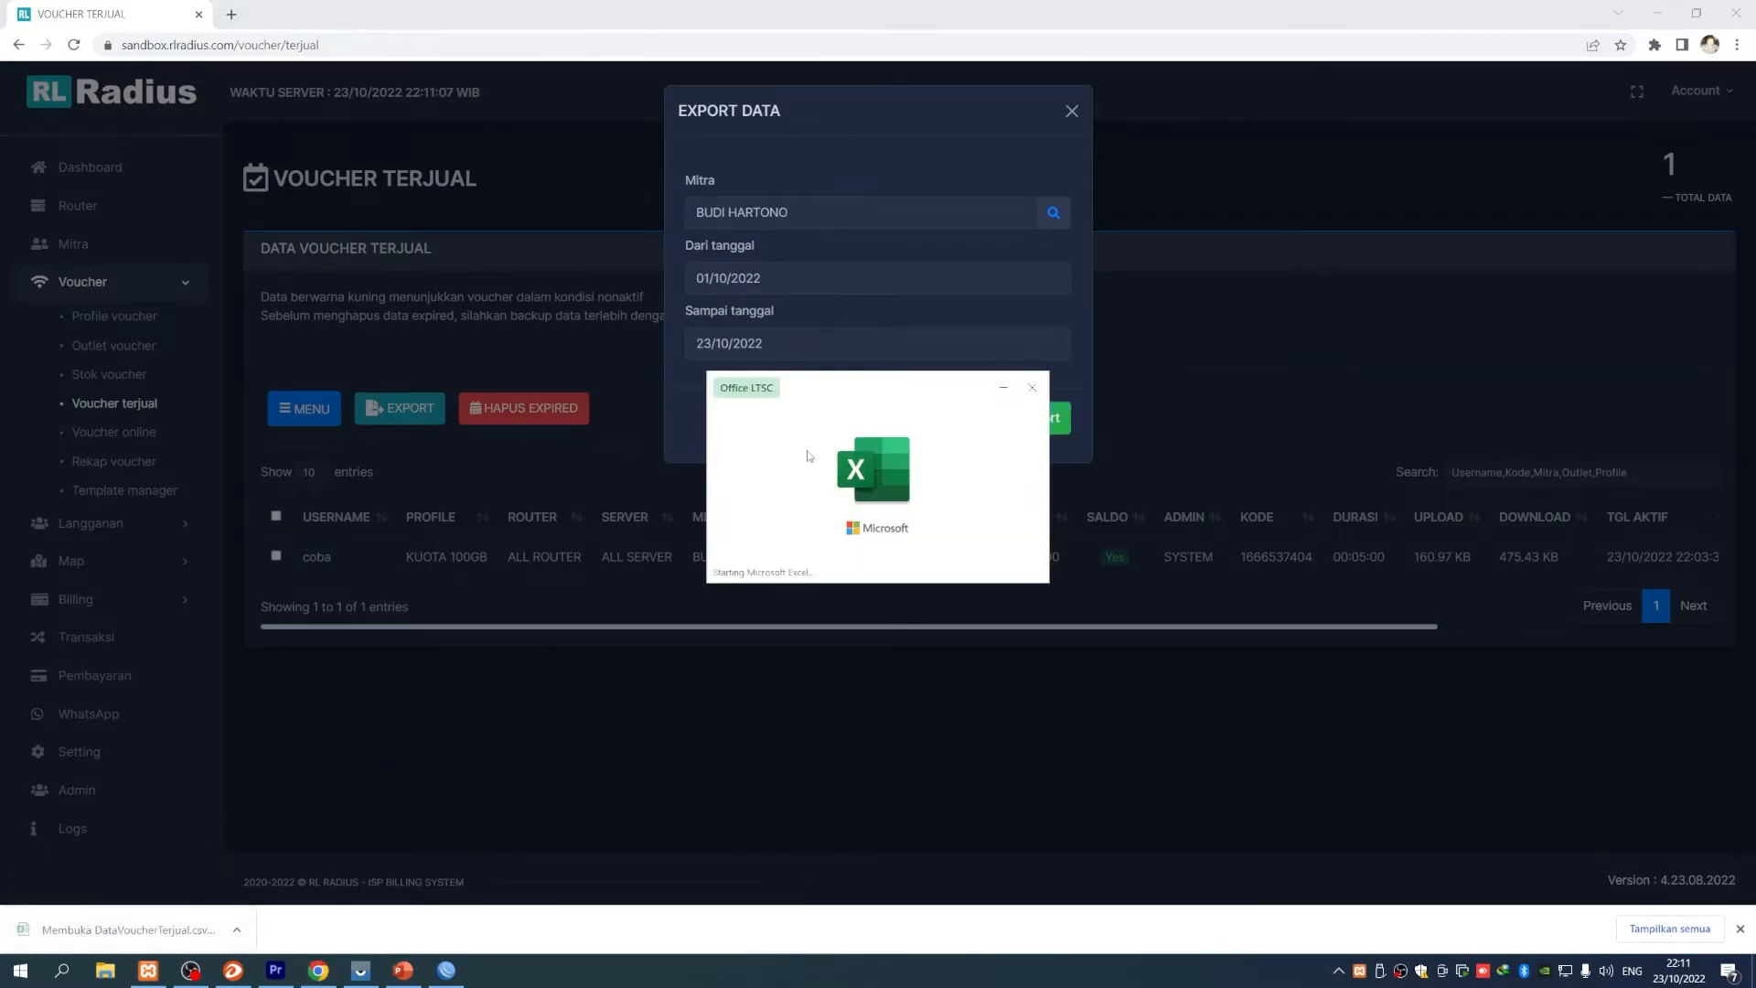
left_click(259, 333)
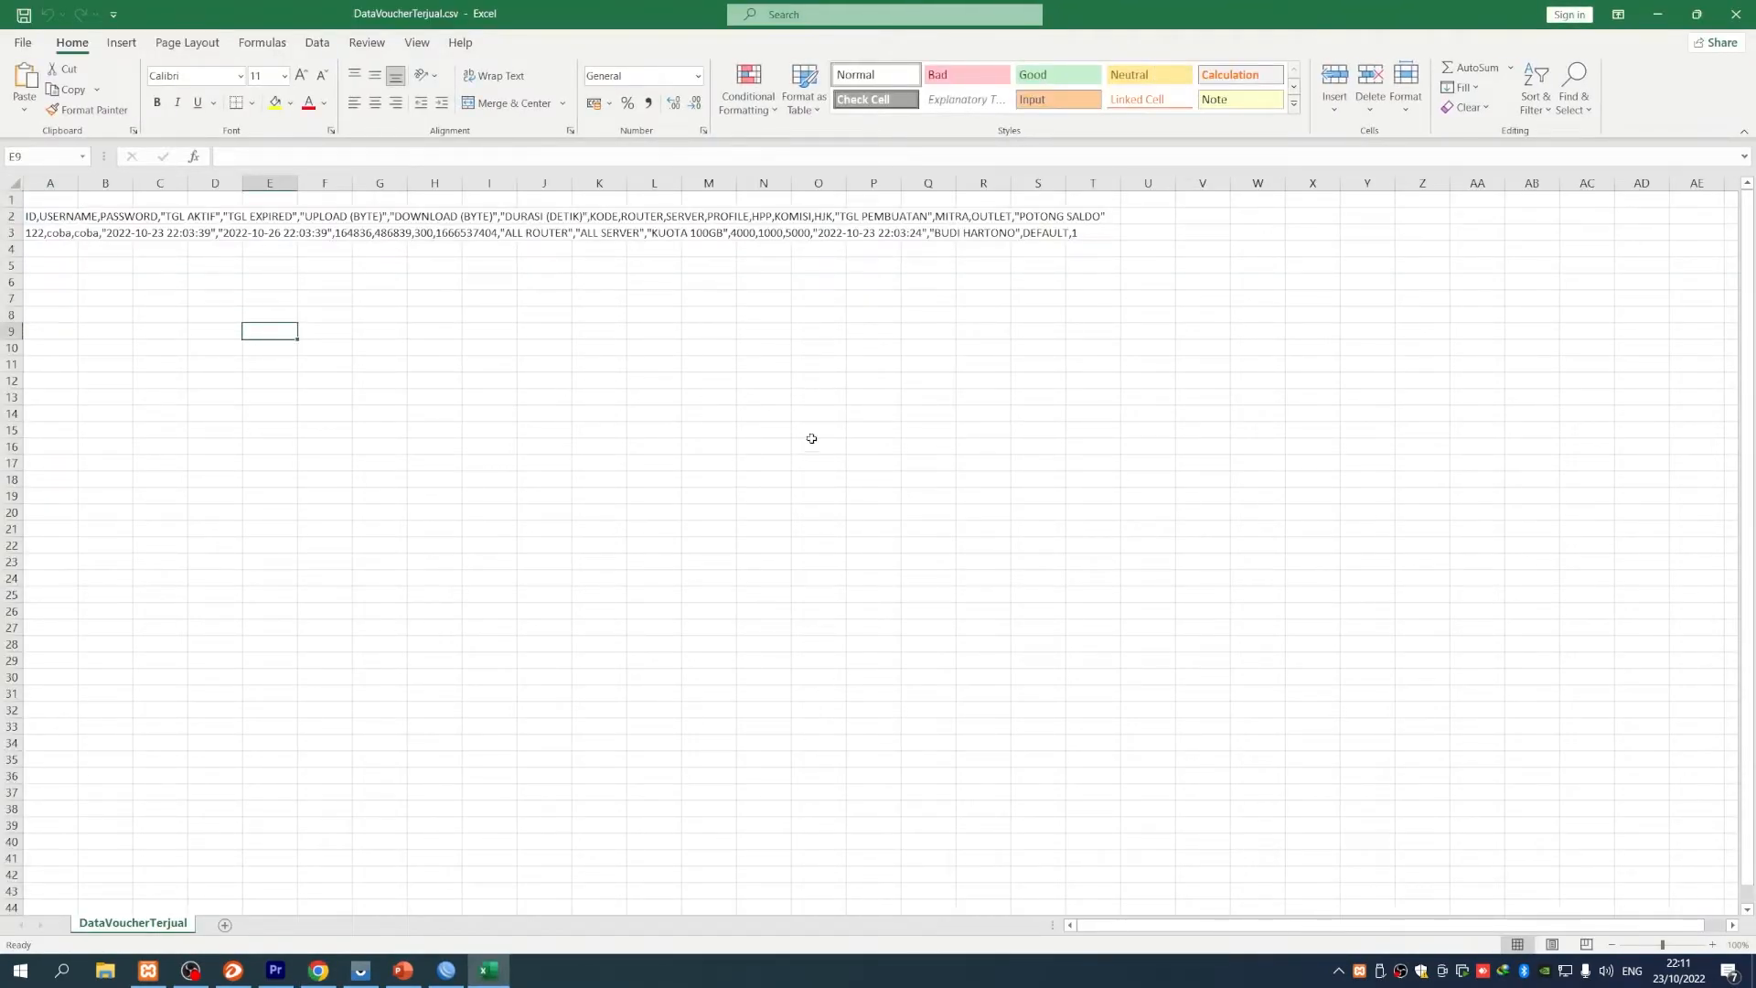
scroll(892, 487, "down", 1)
scroll(892, 486, "up", 1)
left_click(1728, 23)
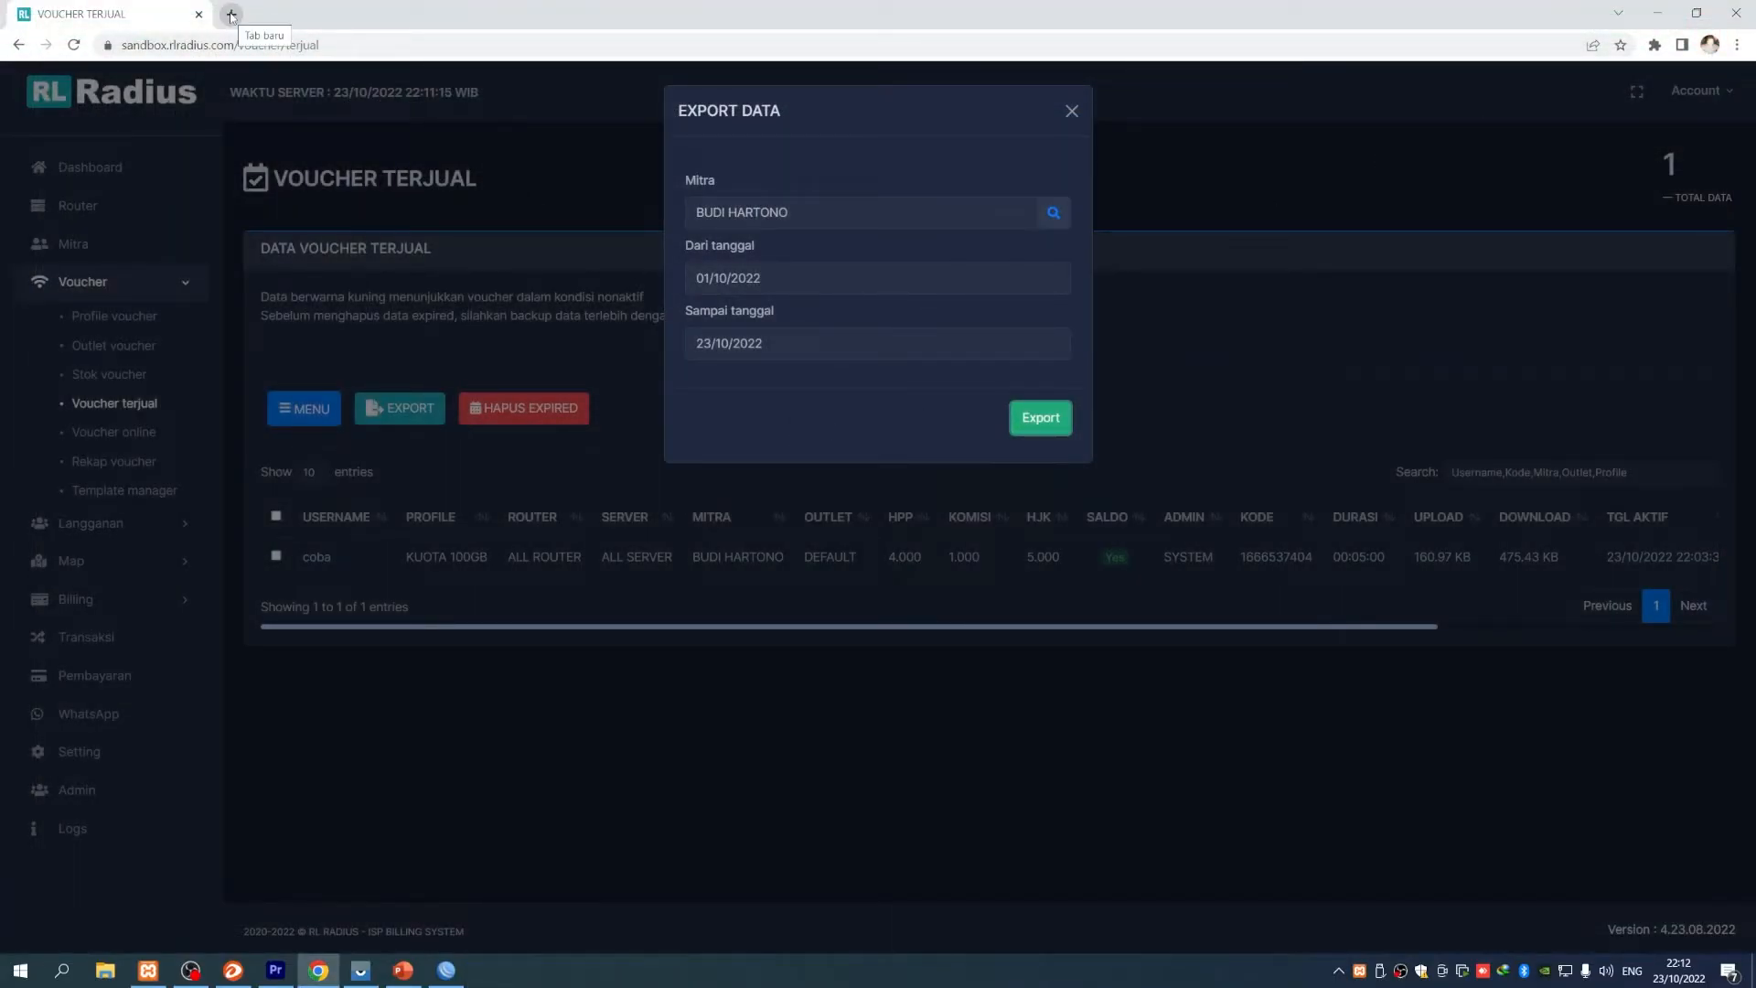
left_click(1071, 110)
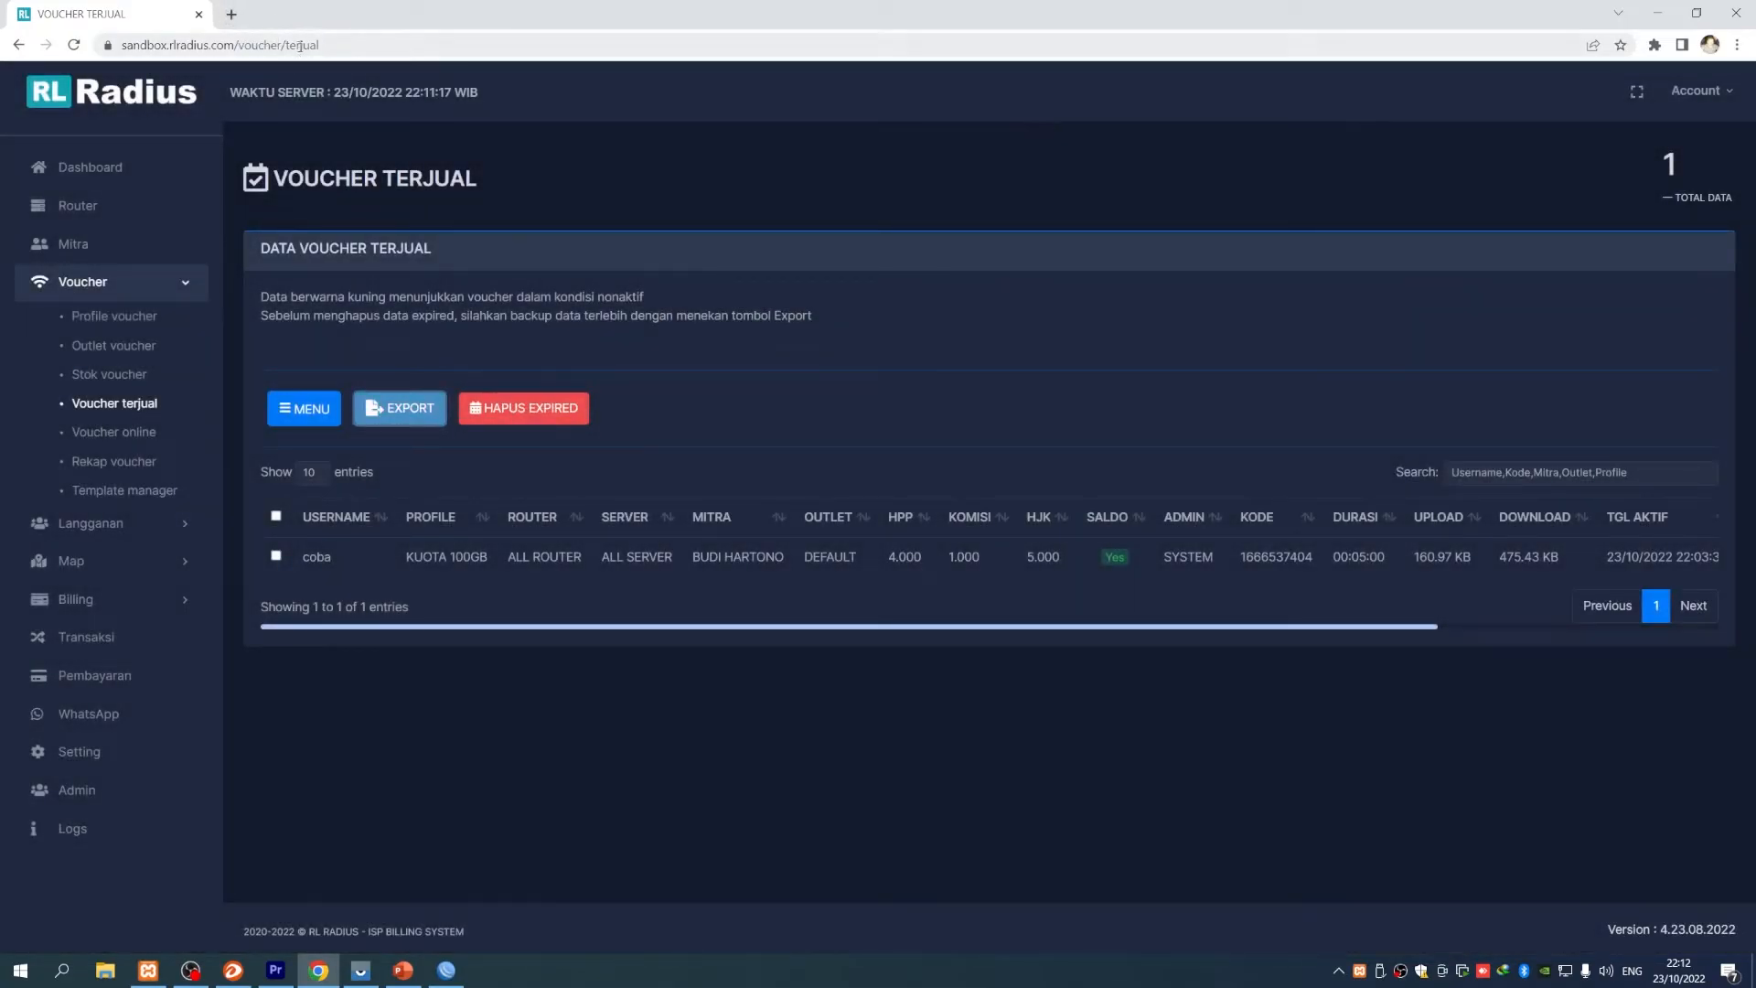
left_click(230, 16)
left_click(350, 72)
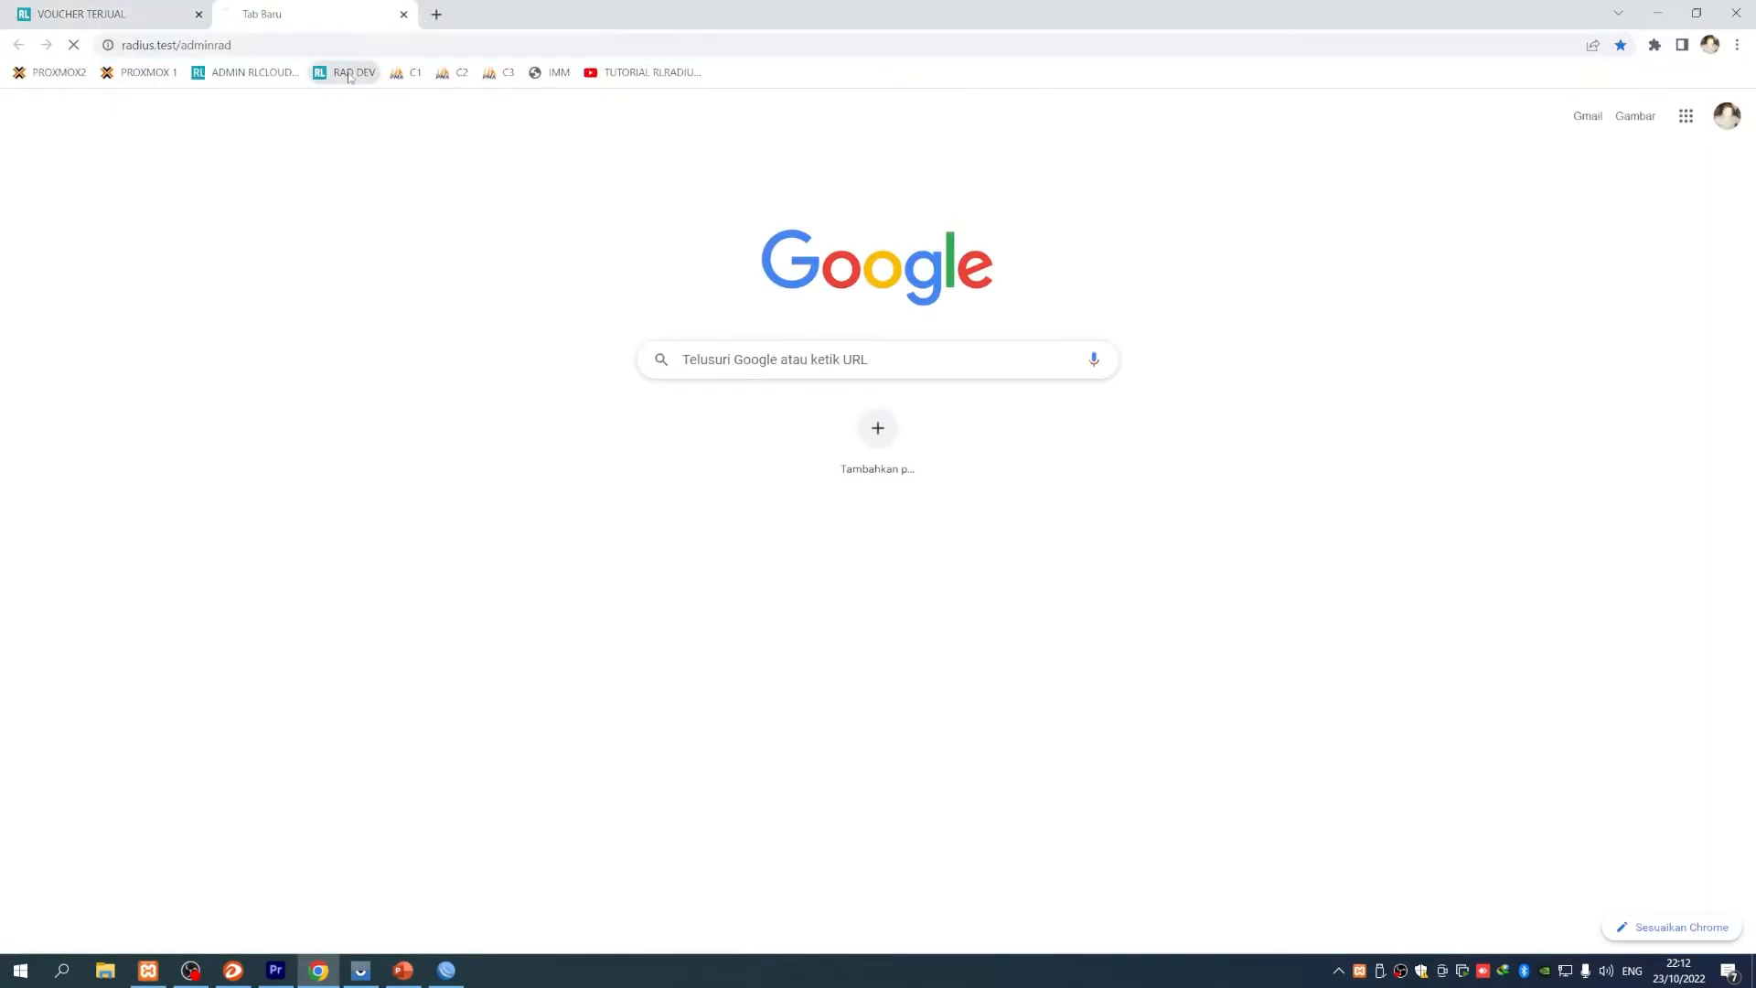
scroll(575, 404, "down", 3)
scroll(583, 488, "up", 3)
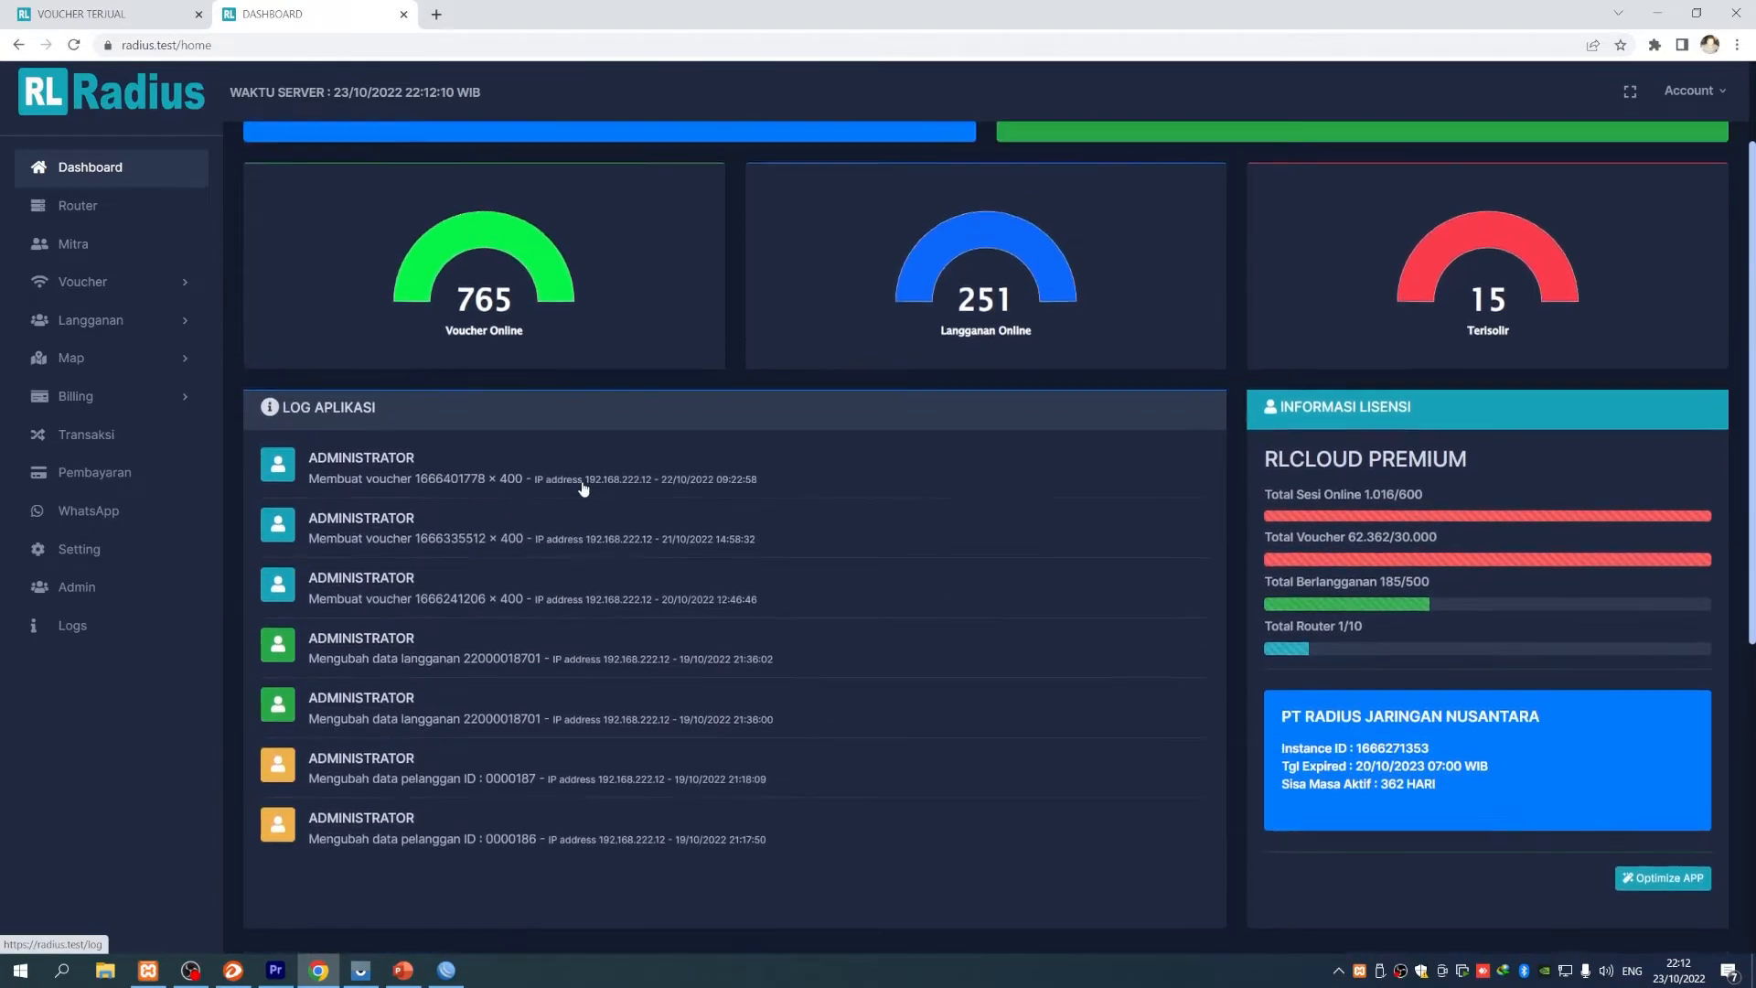
scroll(583, 488, "down", 5)
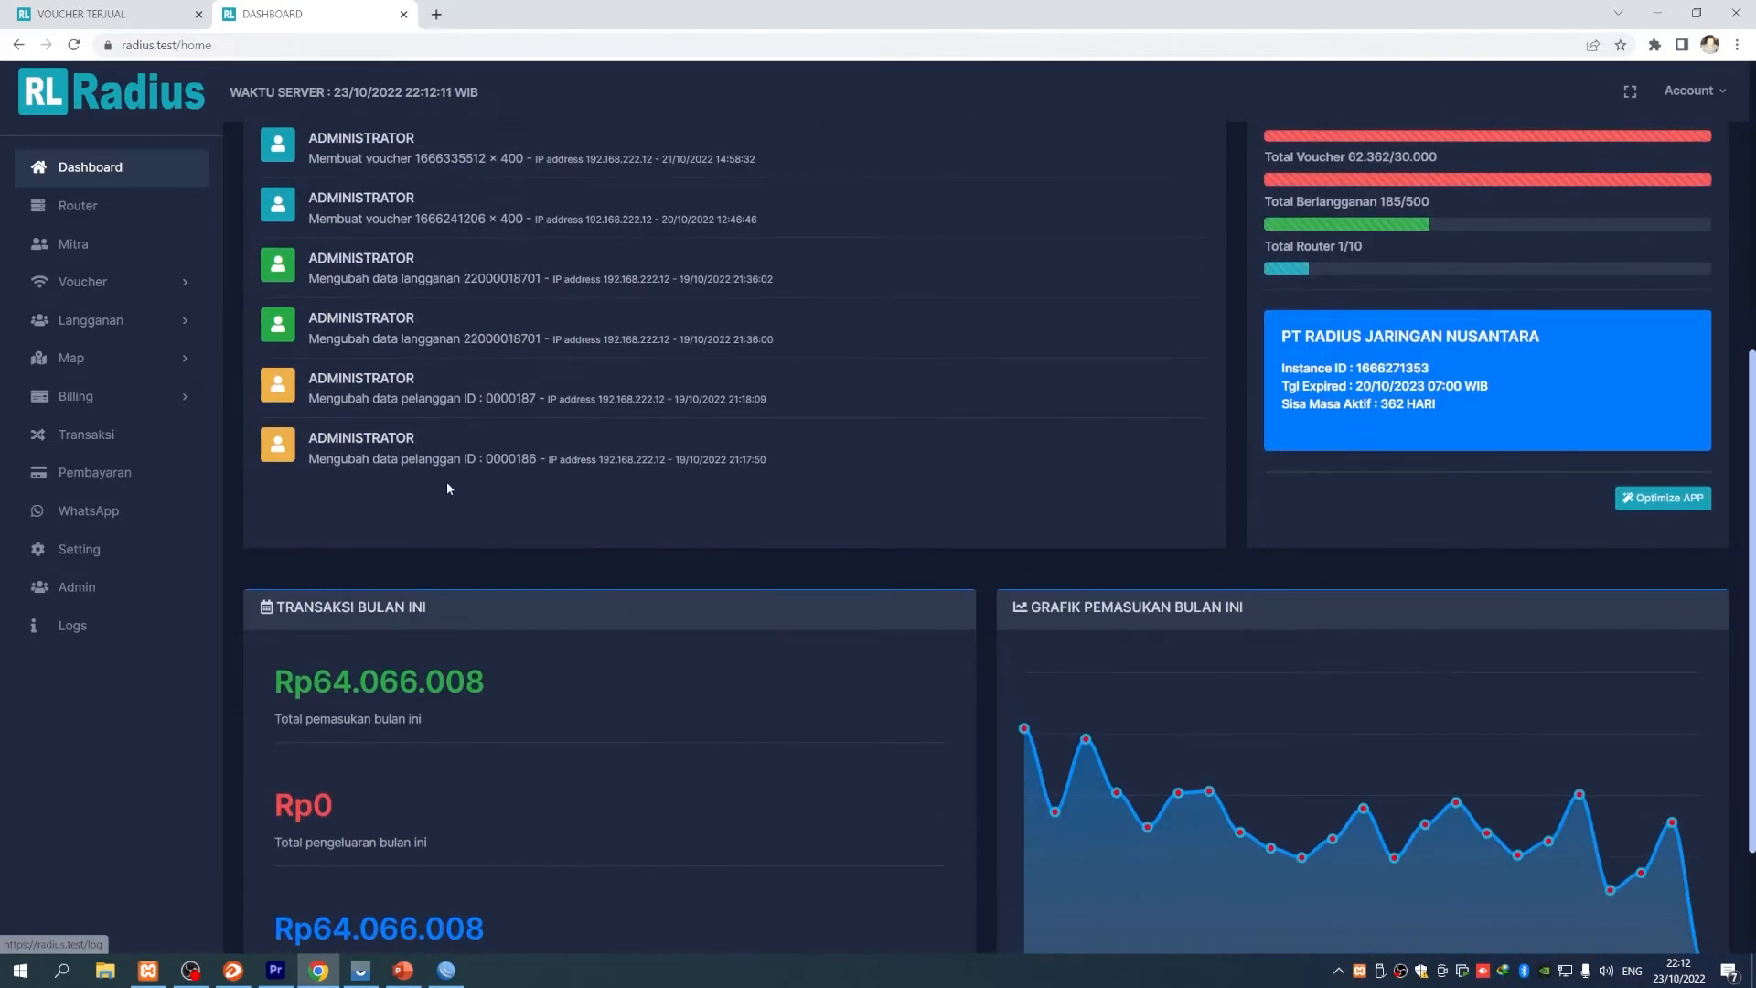
left_click(156, 294)
left_click(142, 405)
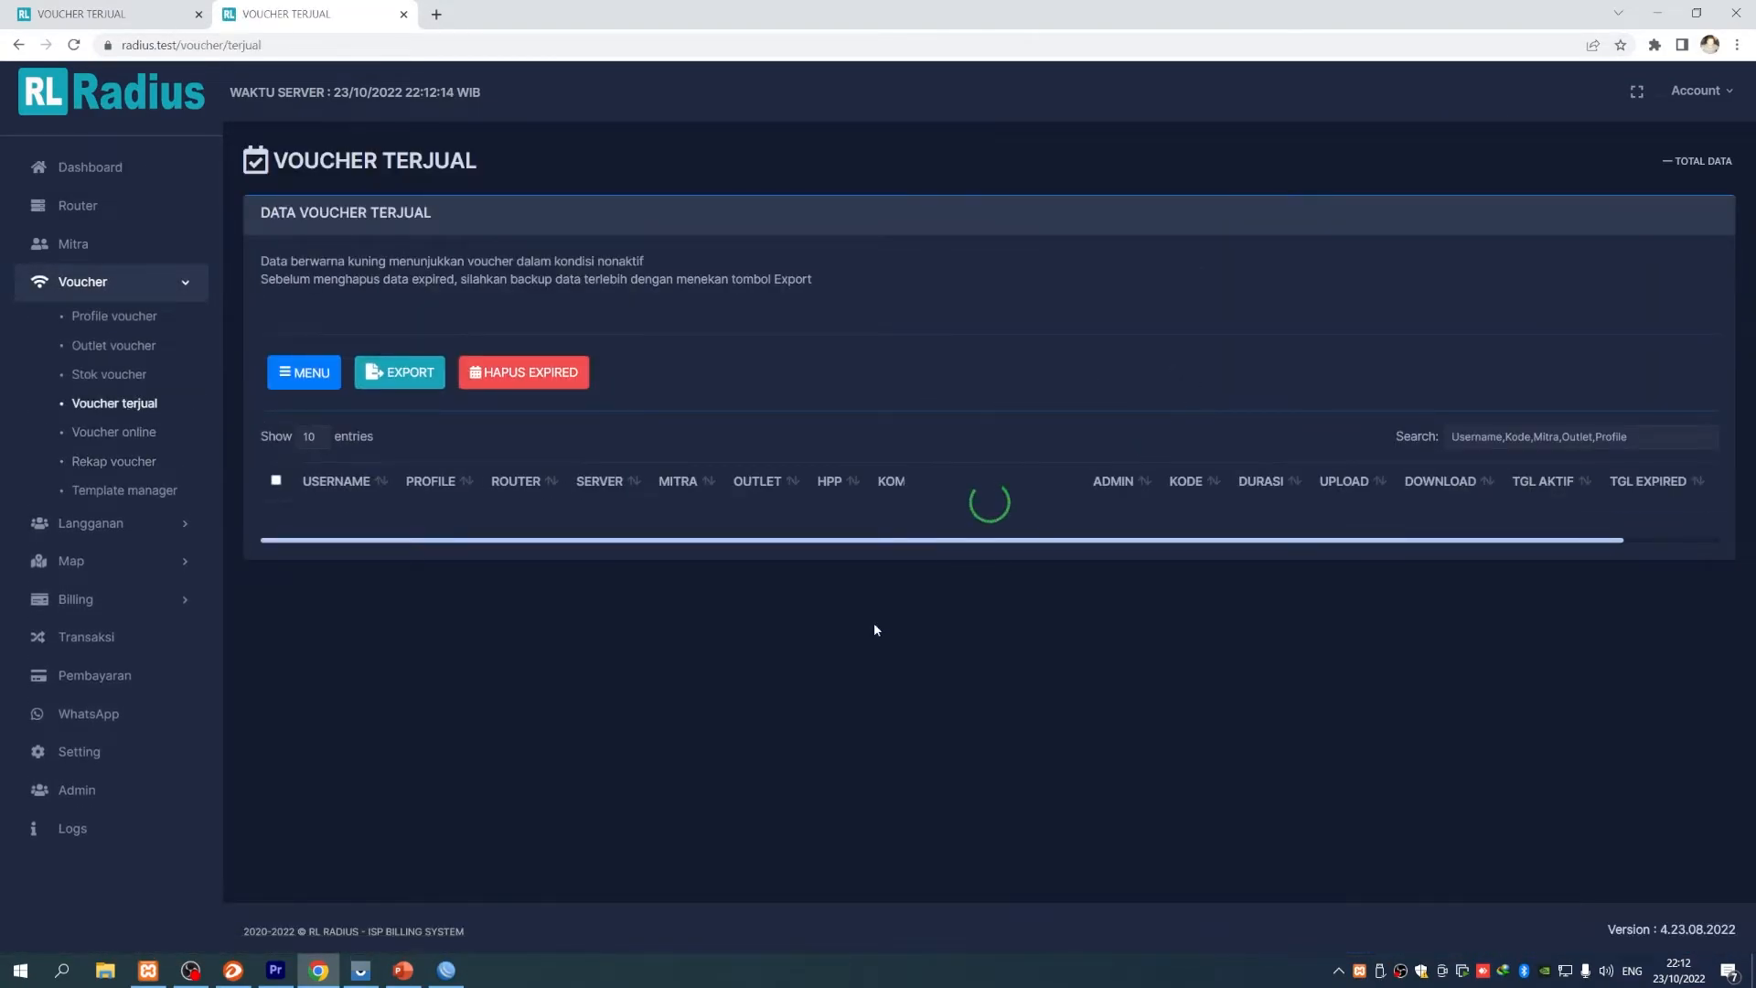
scroll(672, 643, "down", 2)
scroll(442, 509, "up", 2)
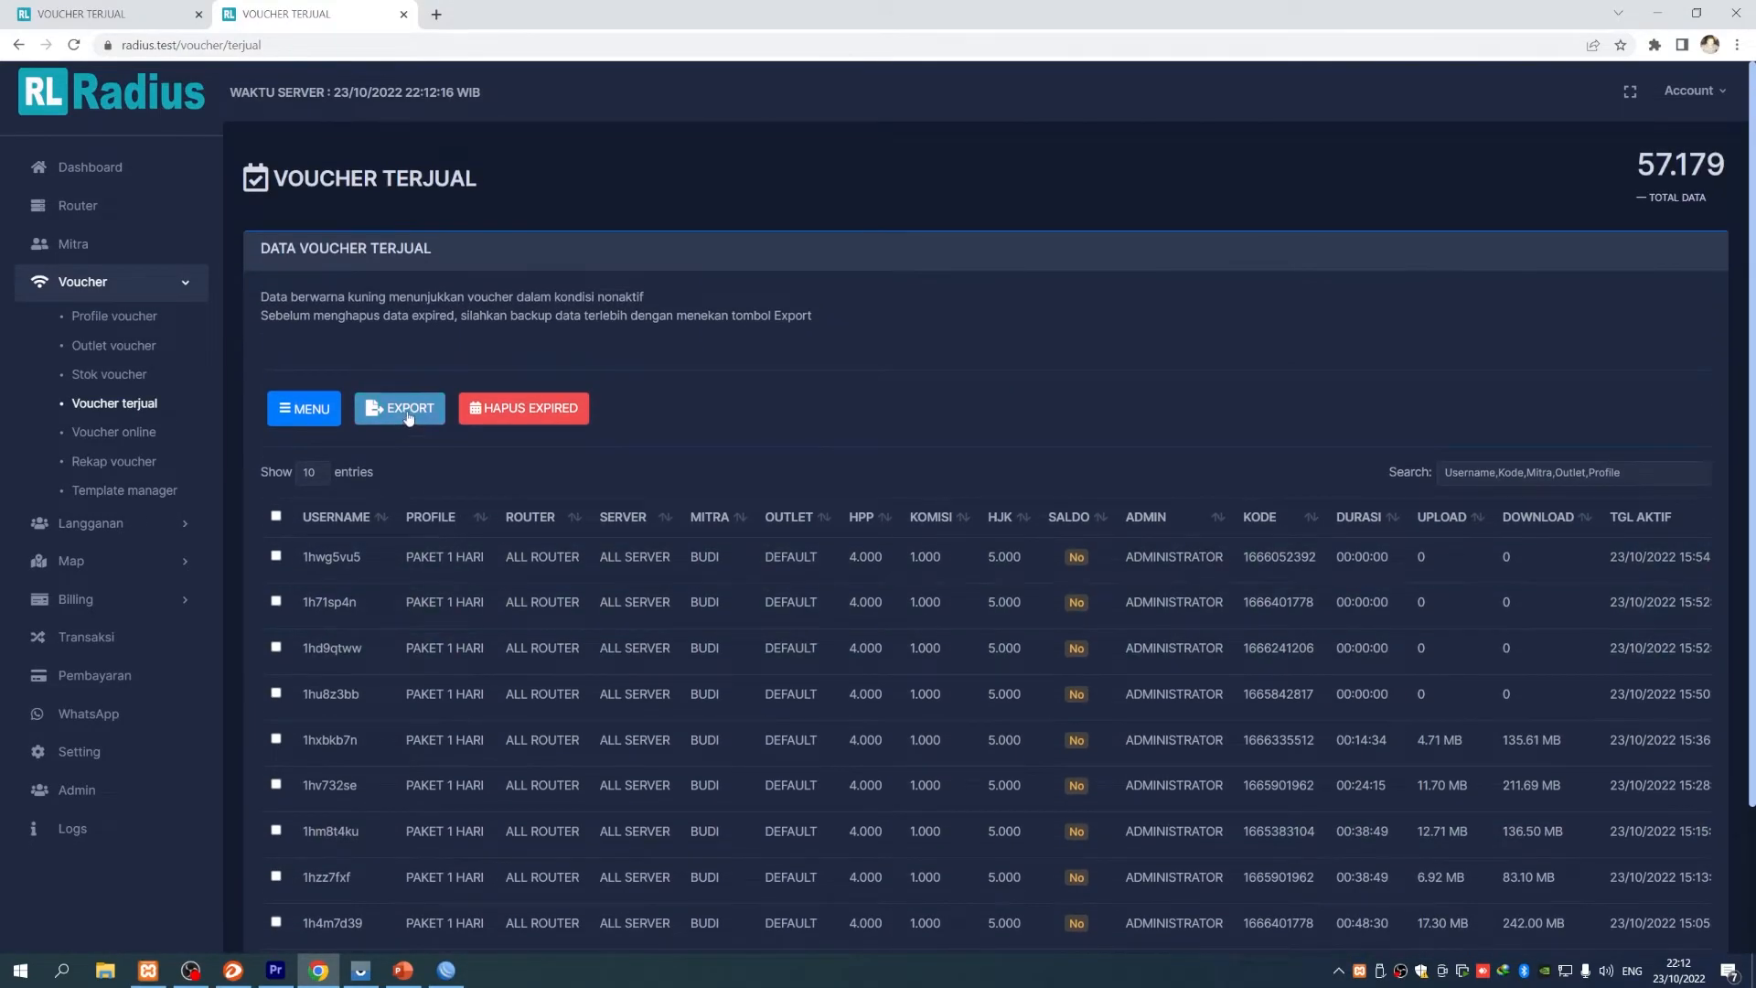
left_click(409, 416)
left_click(1049, 216)
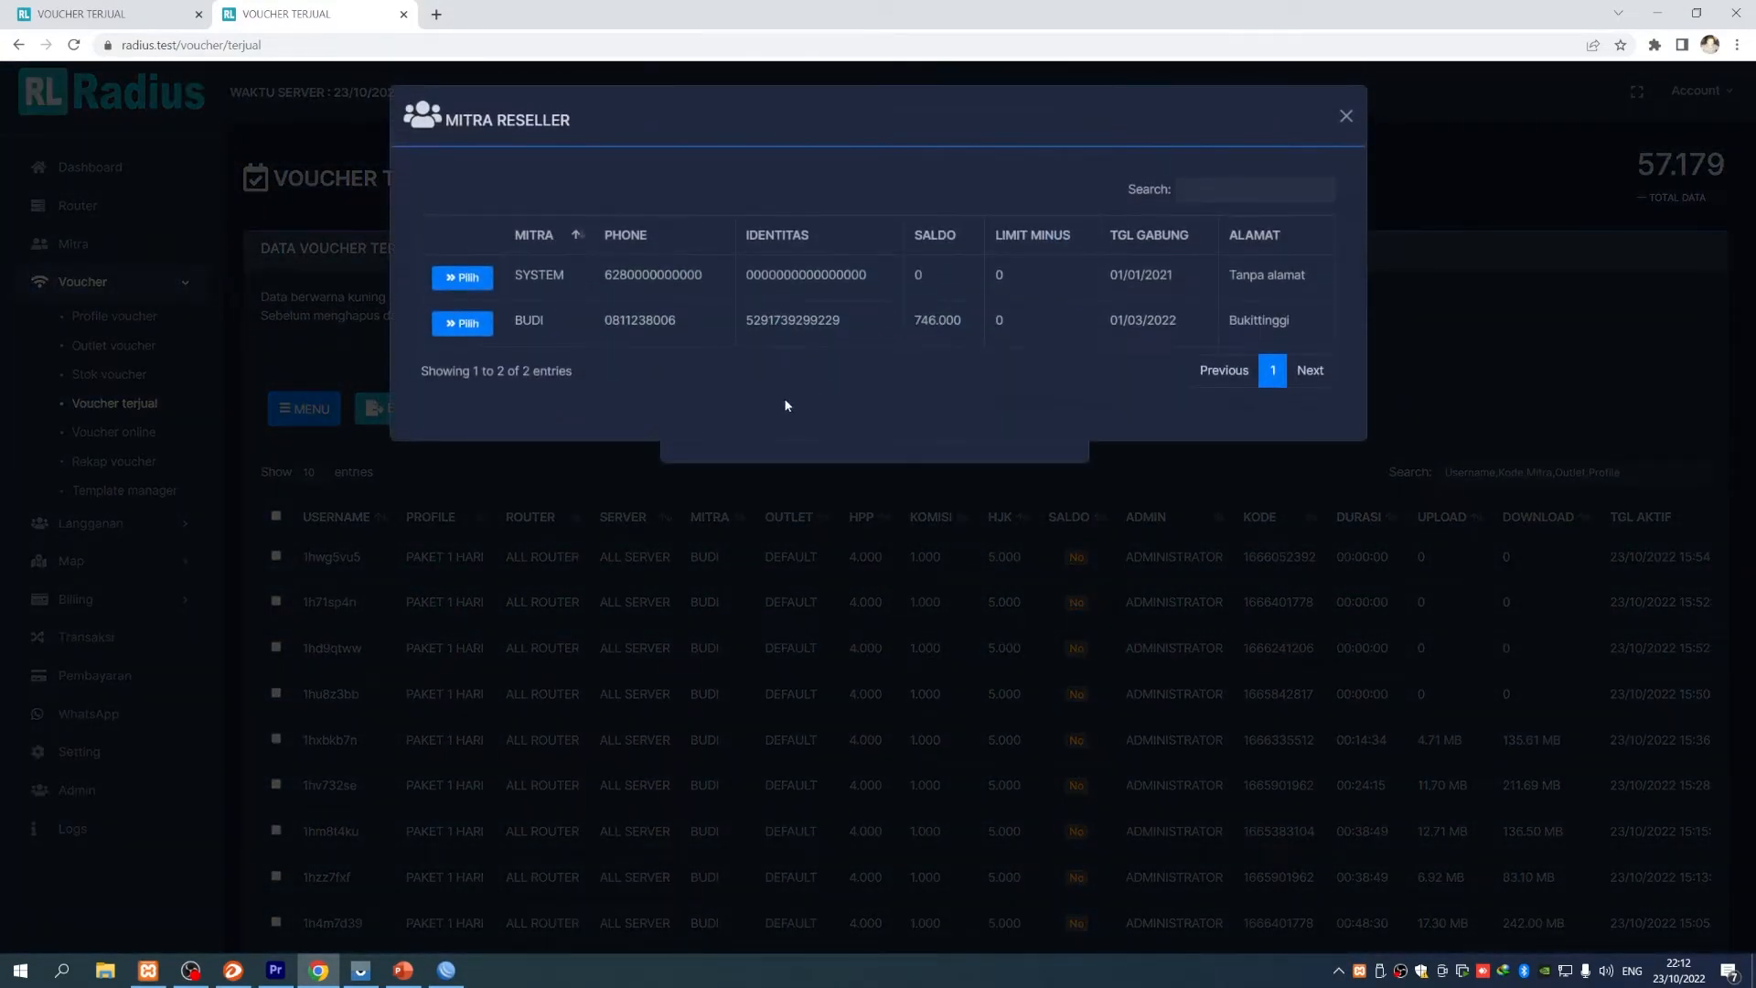
left_click(466, 326)
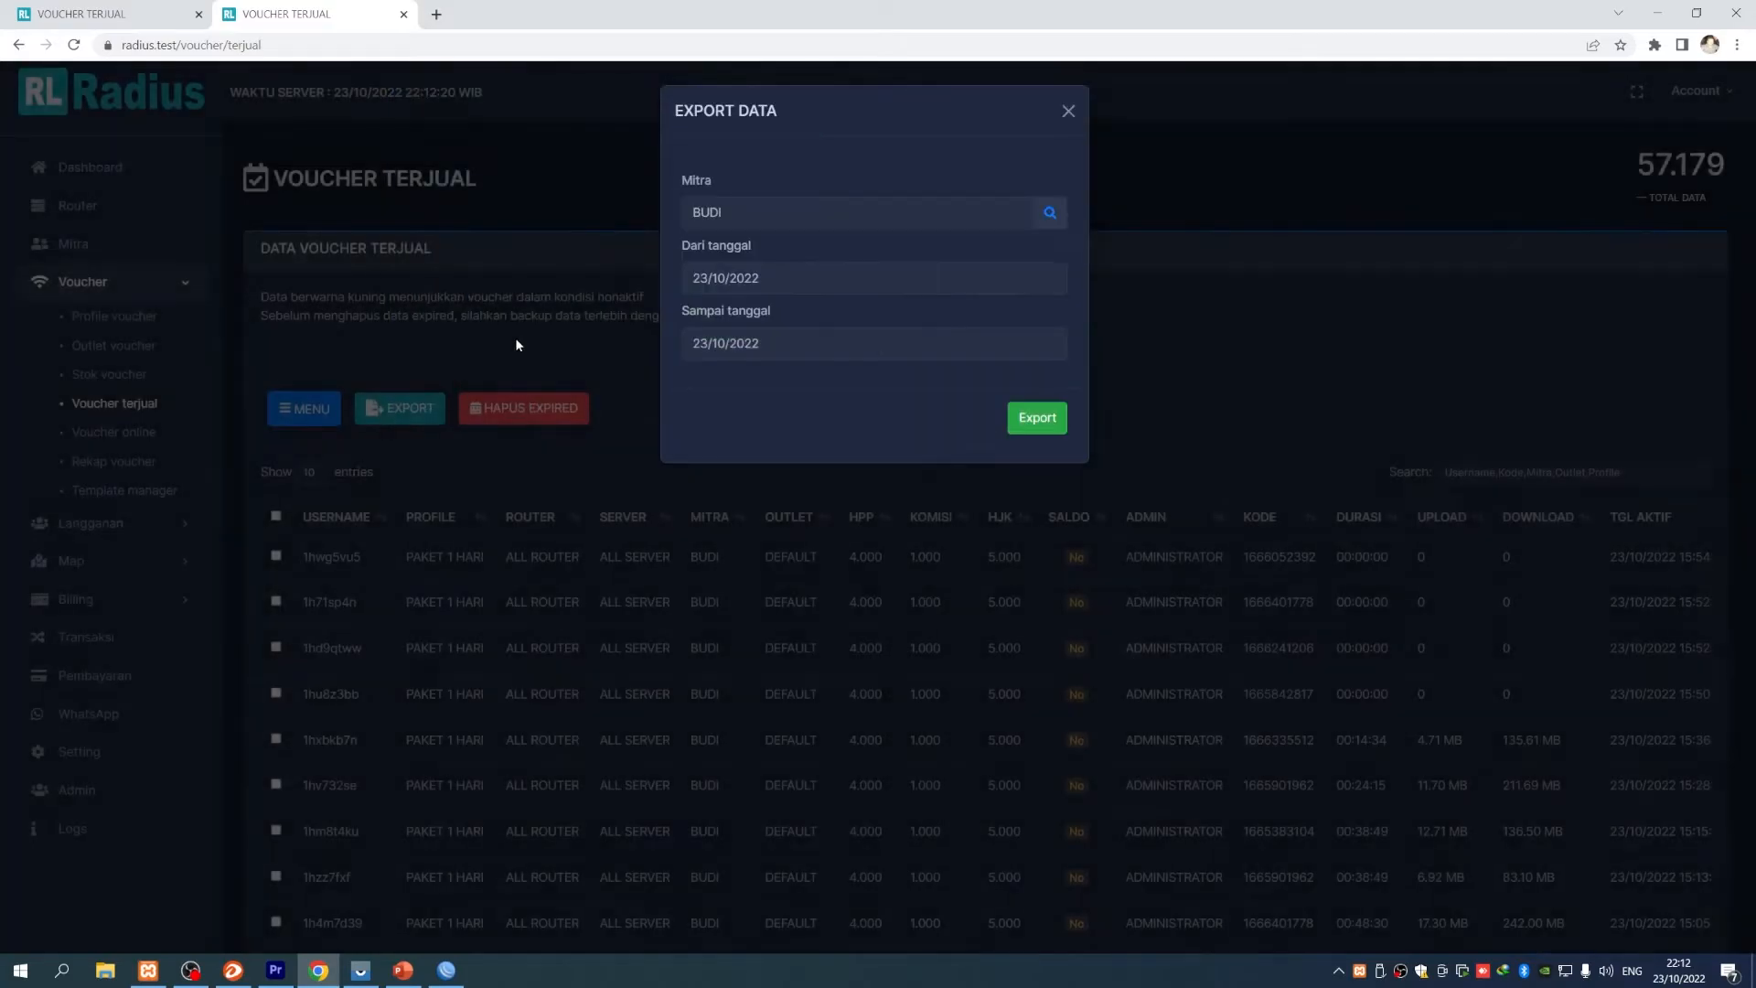
left_click(732, 278)
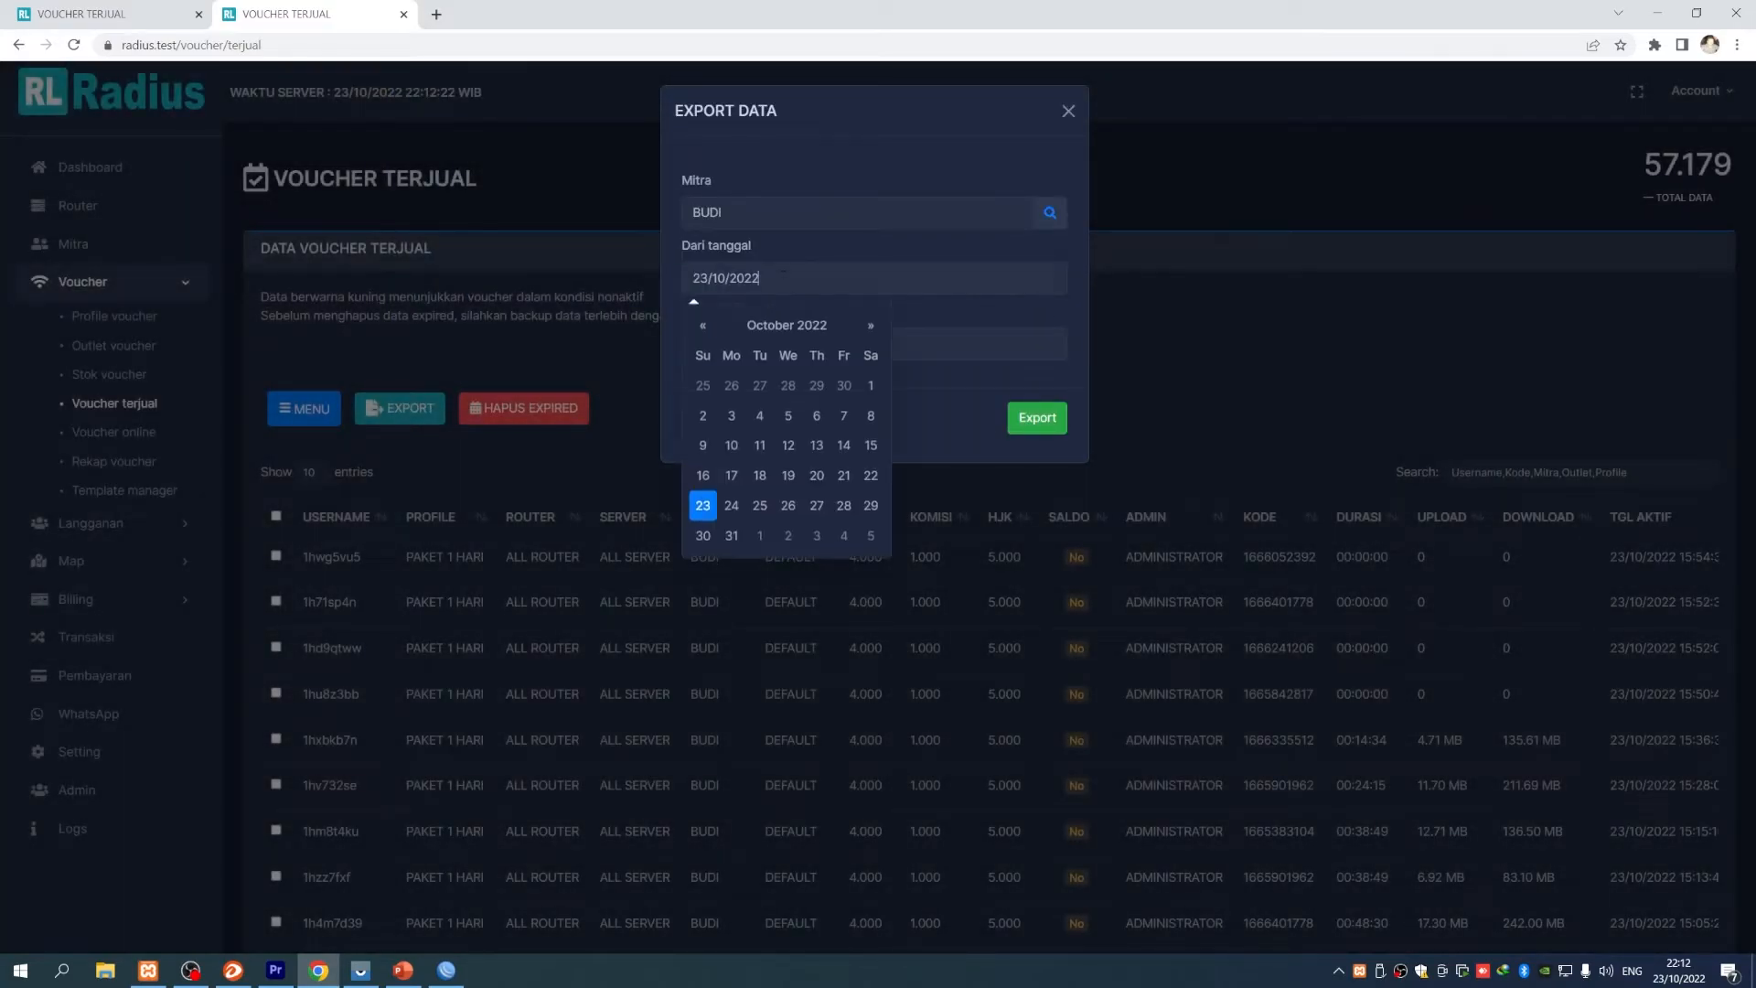
left_click(867, 380)
left_click_drag(693, 317, 799, 314)
left_click(1027, 417)
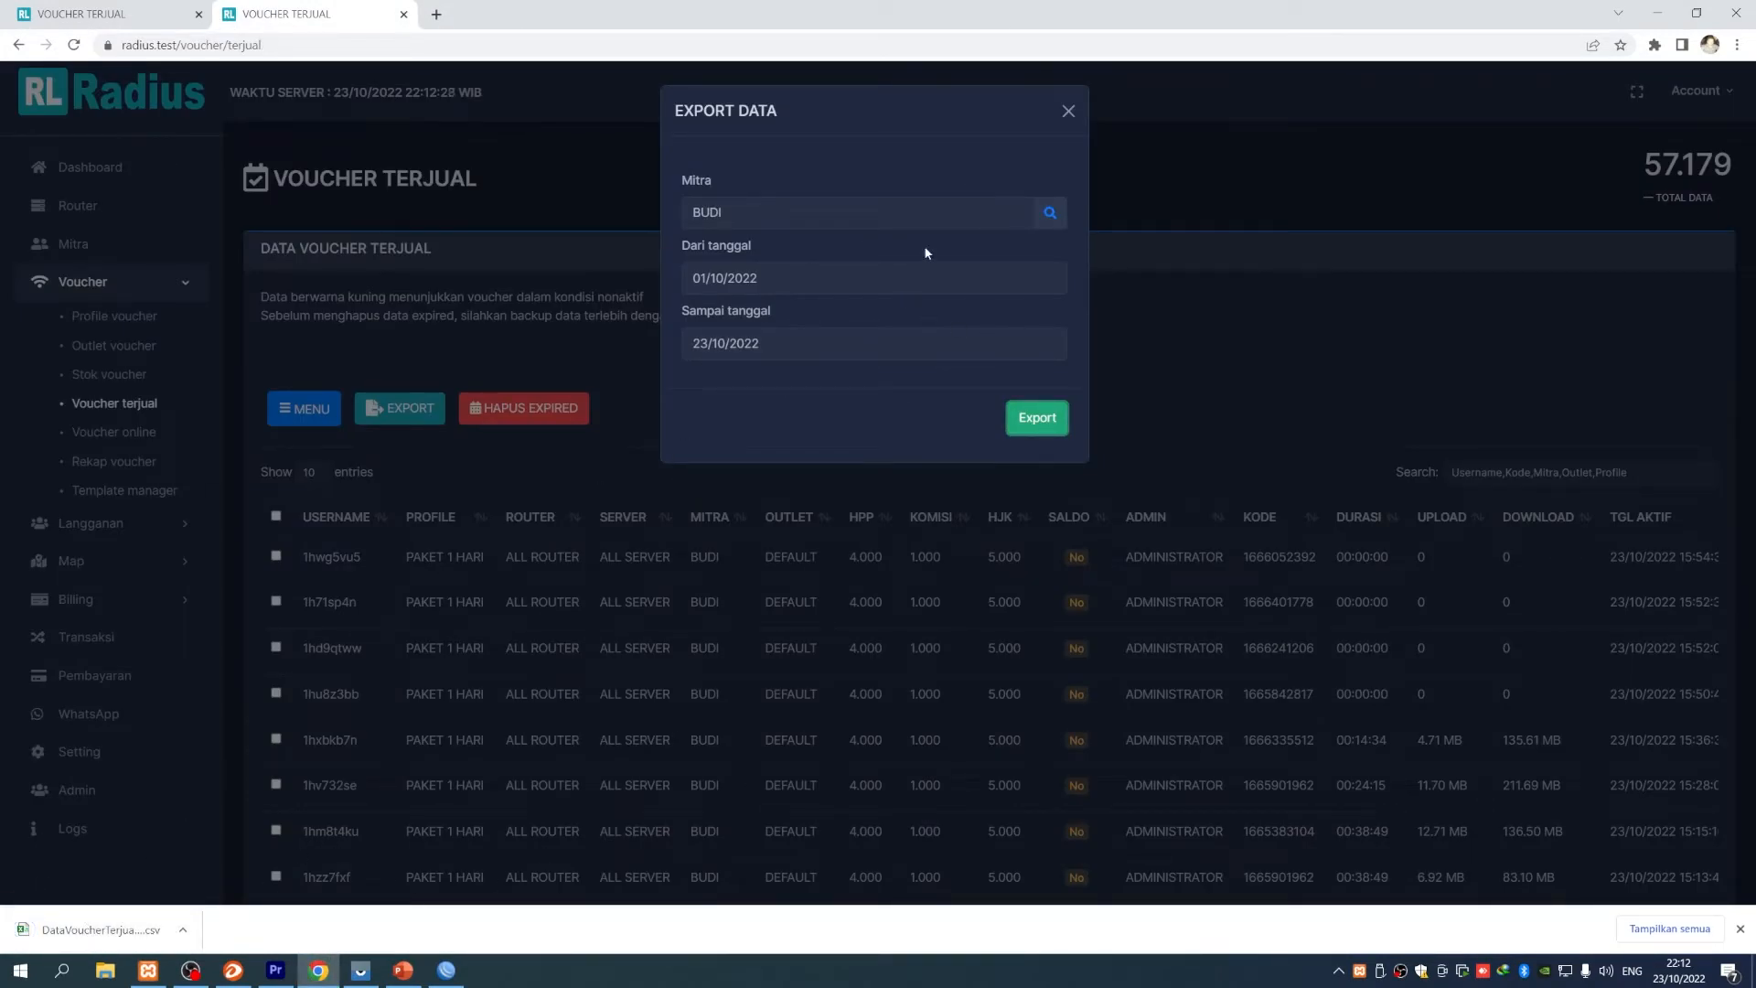
left_click(1078, 110)
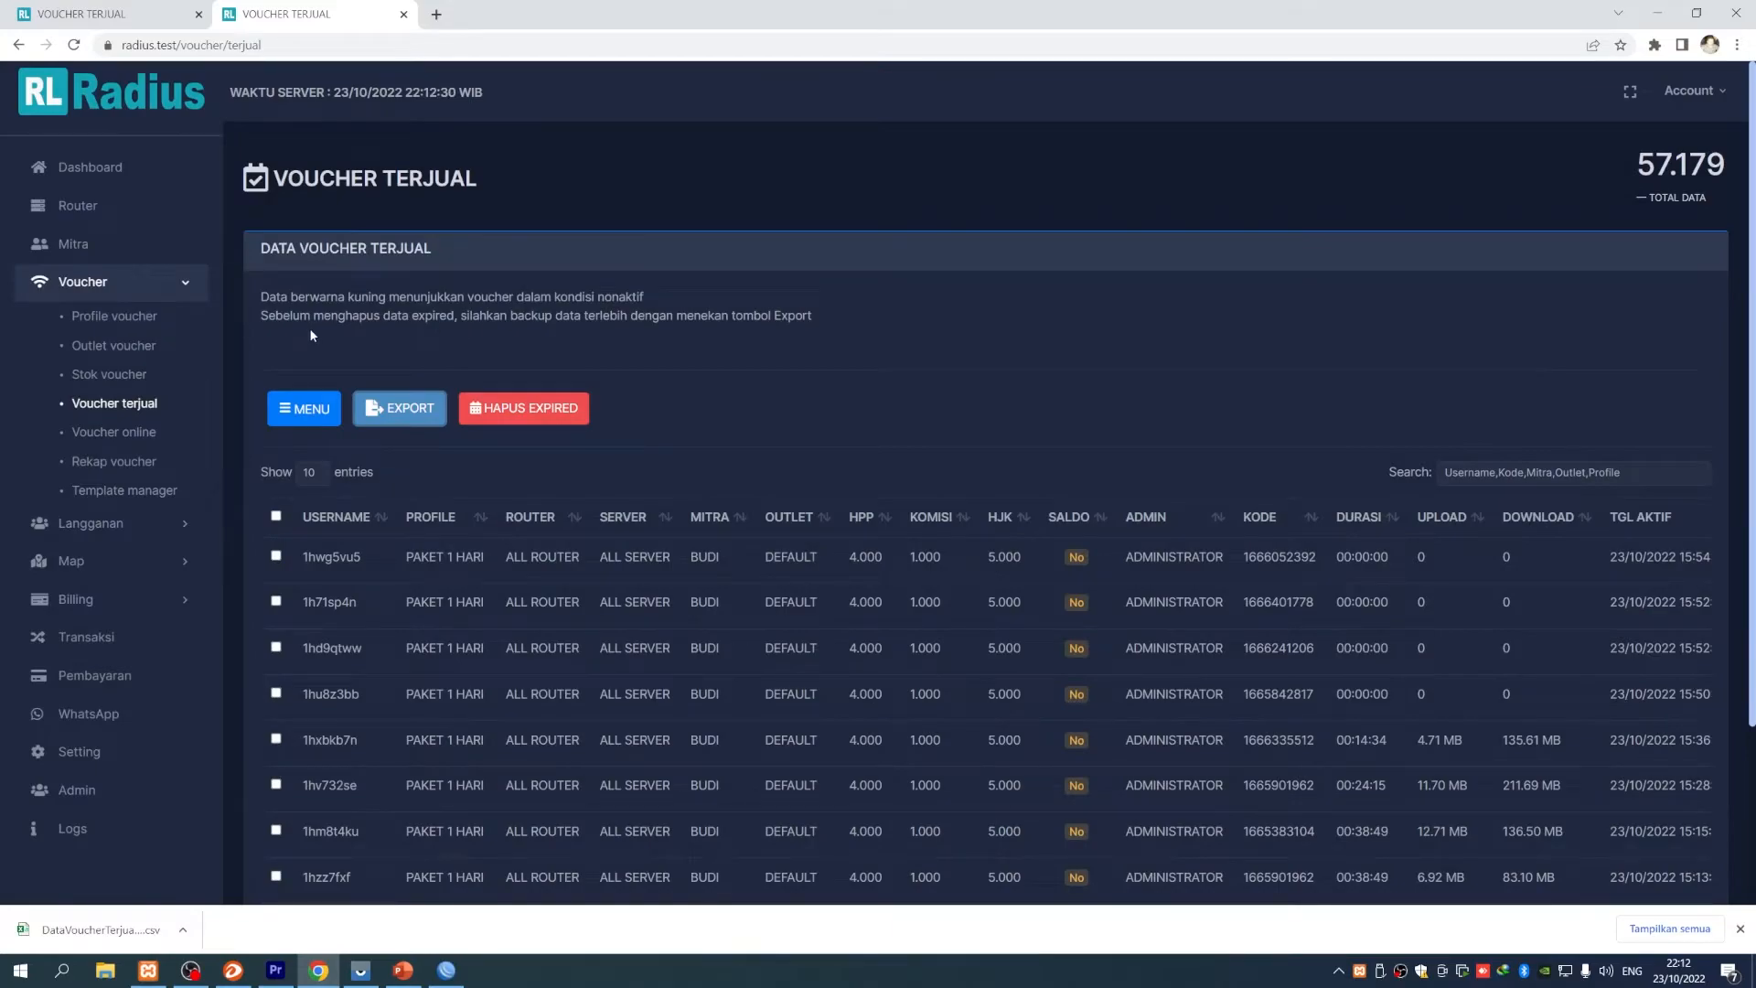
scroll(582, 706, "down", 3)
scroll(585, 702, "up", 3)
scroll(588, 700, "down", 3)
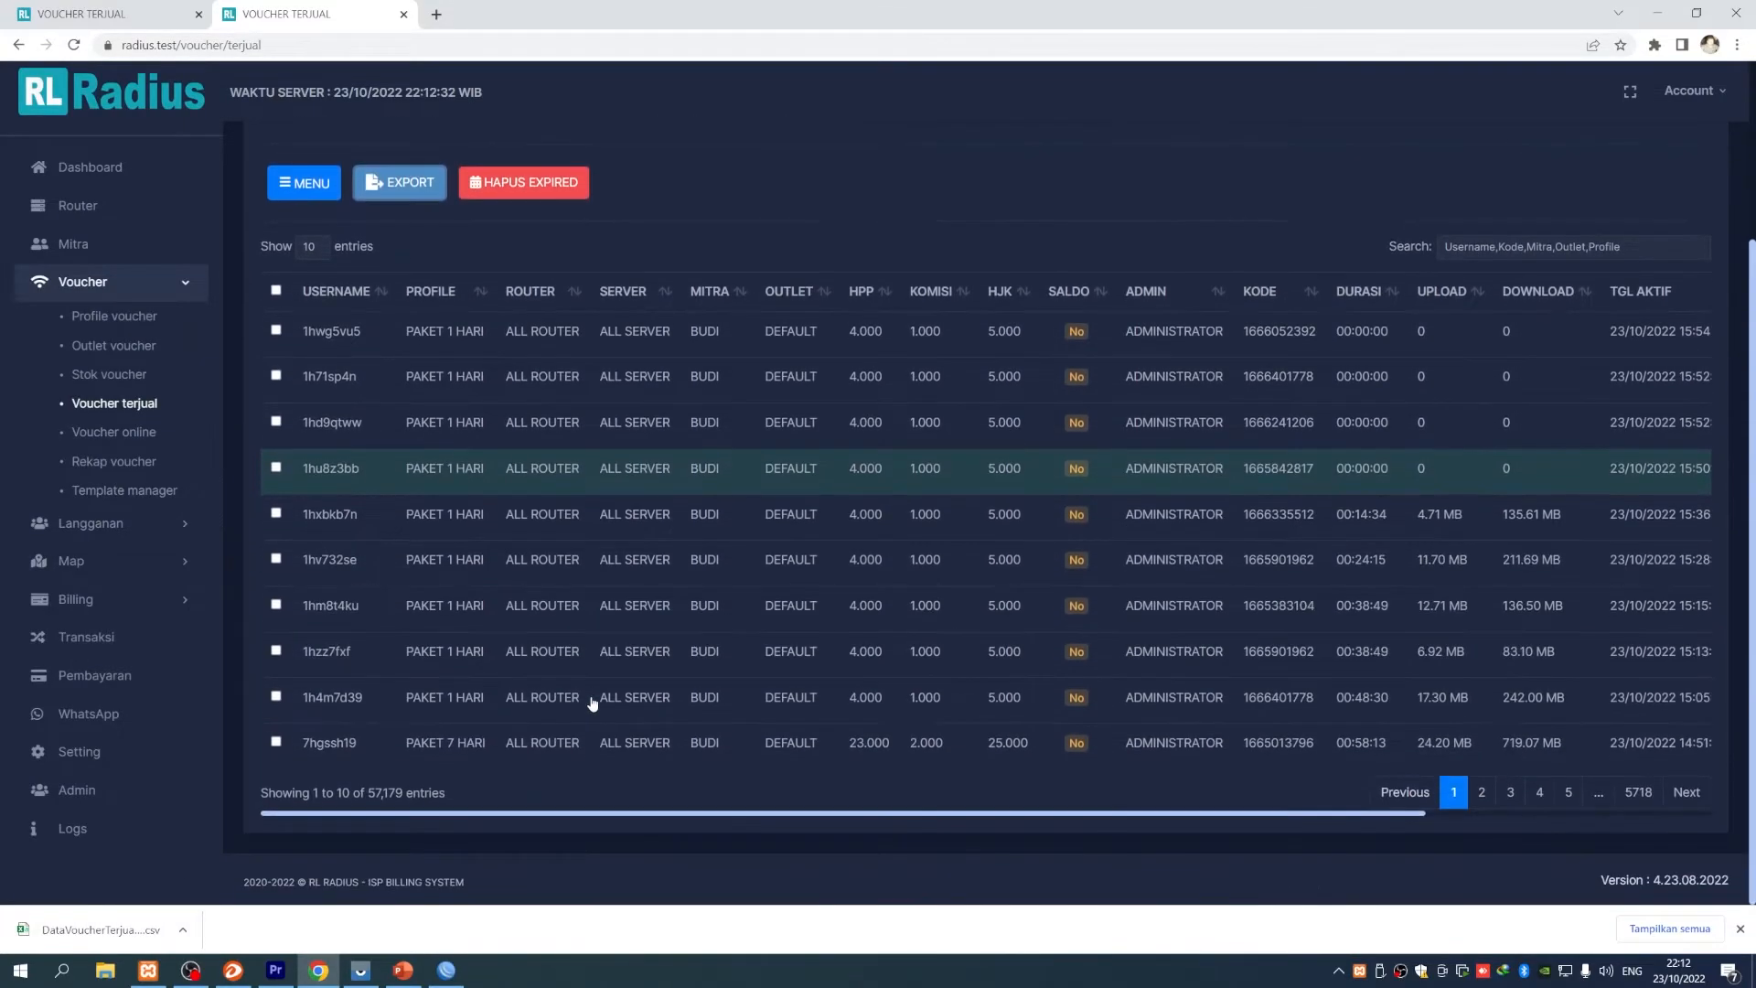
scroll(613, 587, "up", 3)
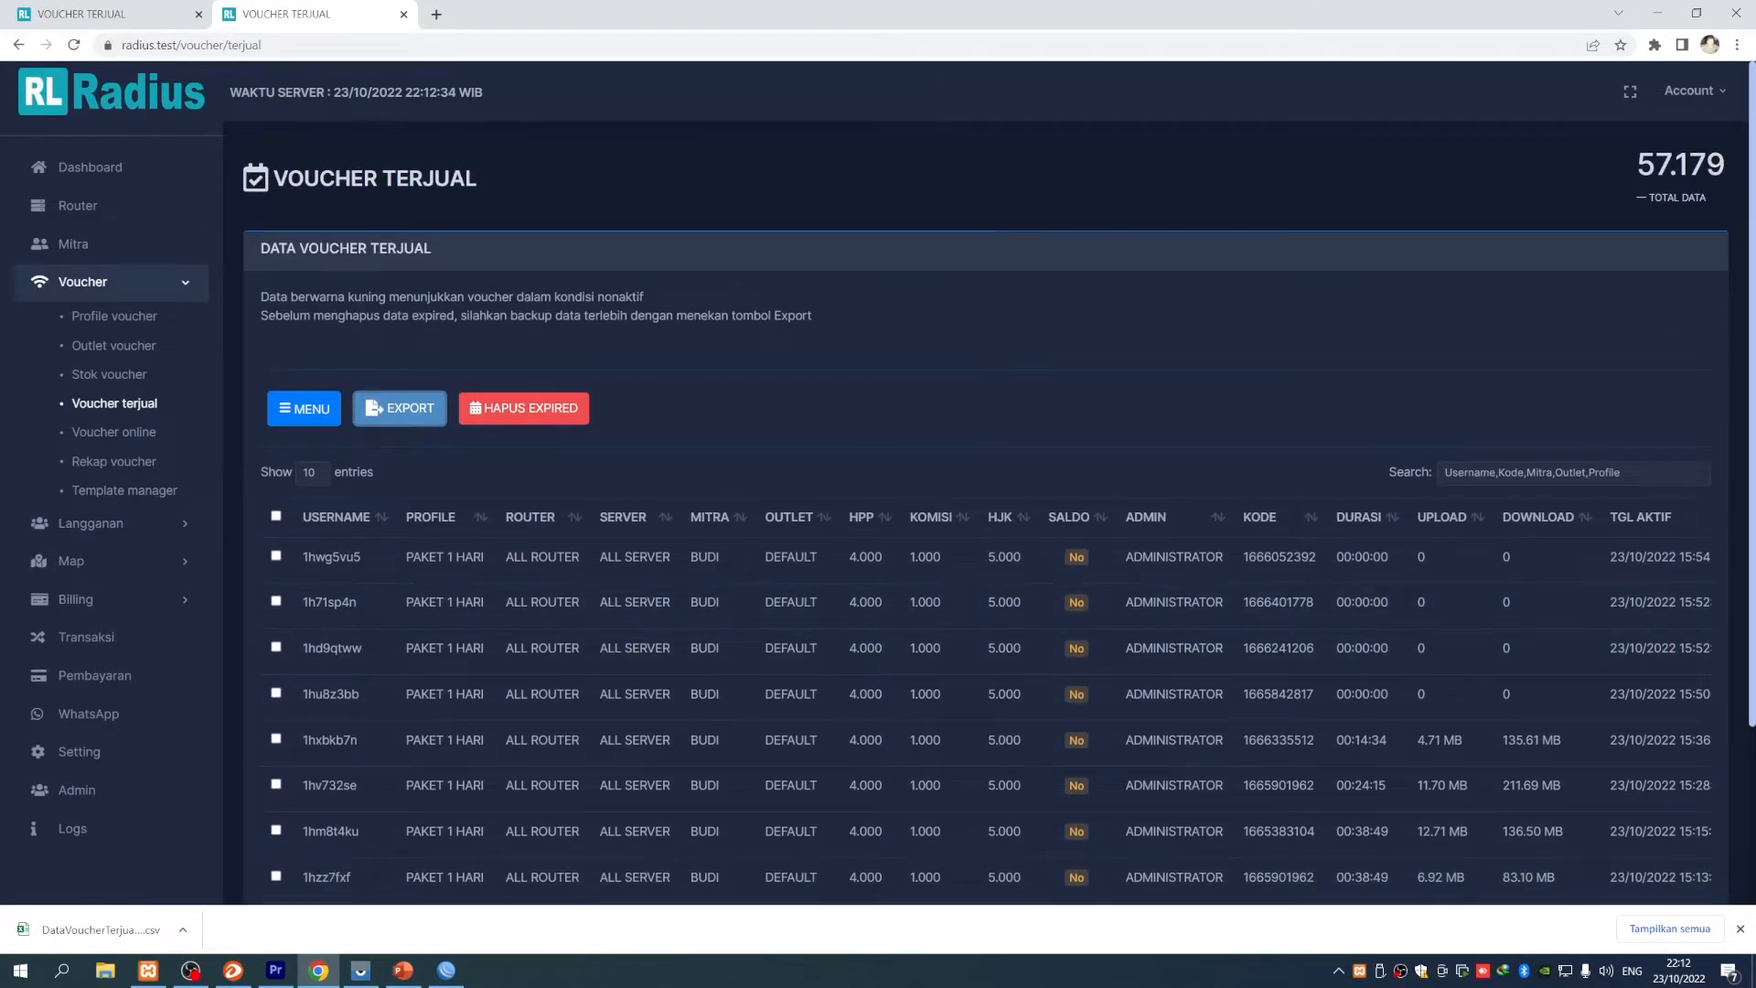
left_click_drag(260, 316, 675, 319)
left_click(677, 320)
left_click_drag(453, 315, 835, 321)
left_click(773, 616)
scroll(780, 616, "down", 2)
scroll(779, 615, "up", 2)
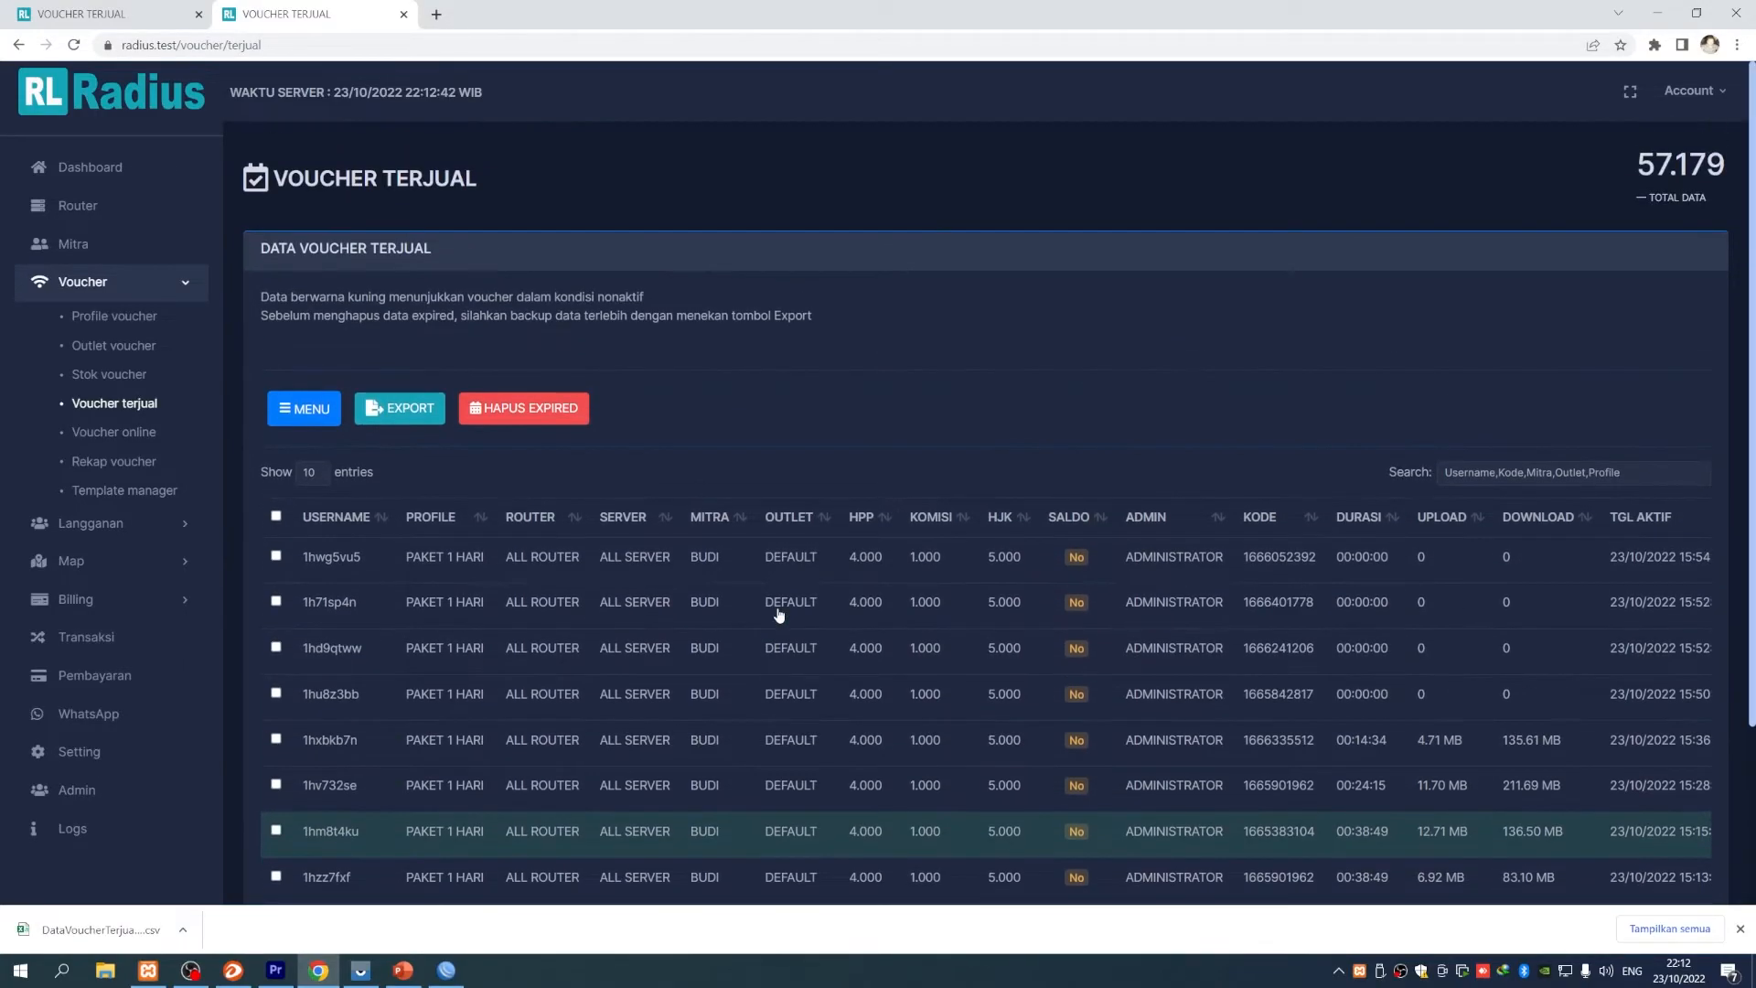
scroll(778, 615, "down", 3)
scroll(776, 616, "up", 2)
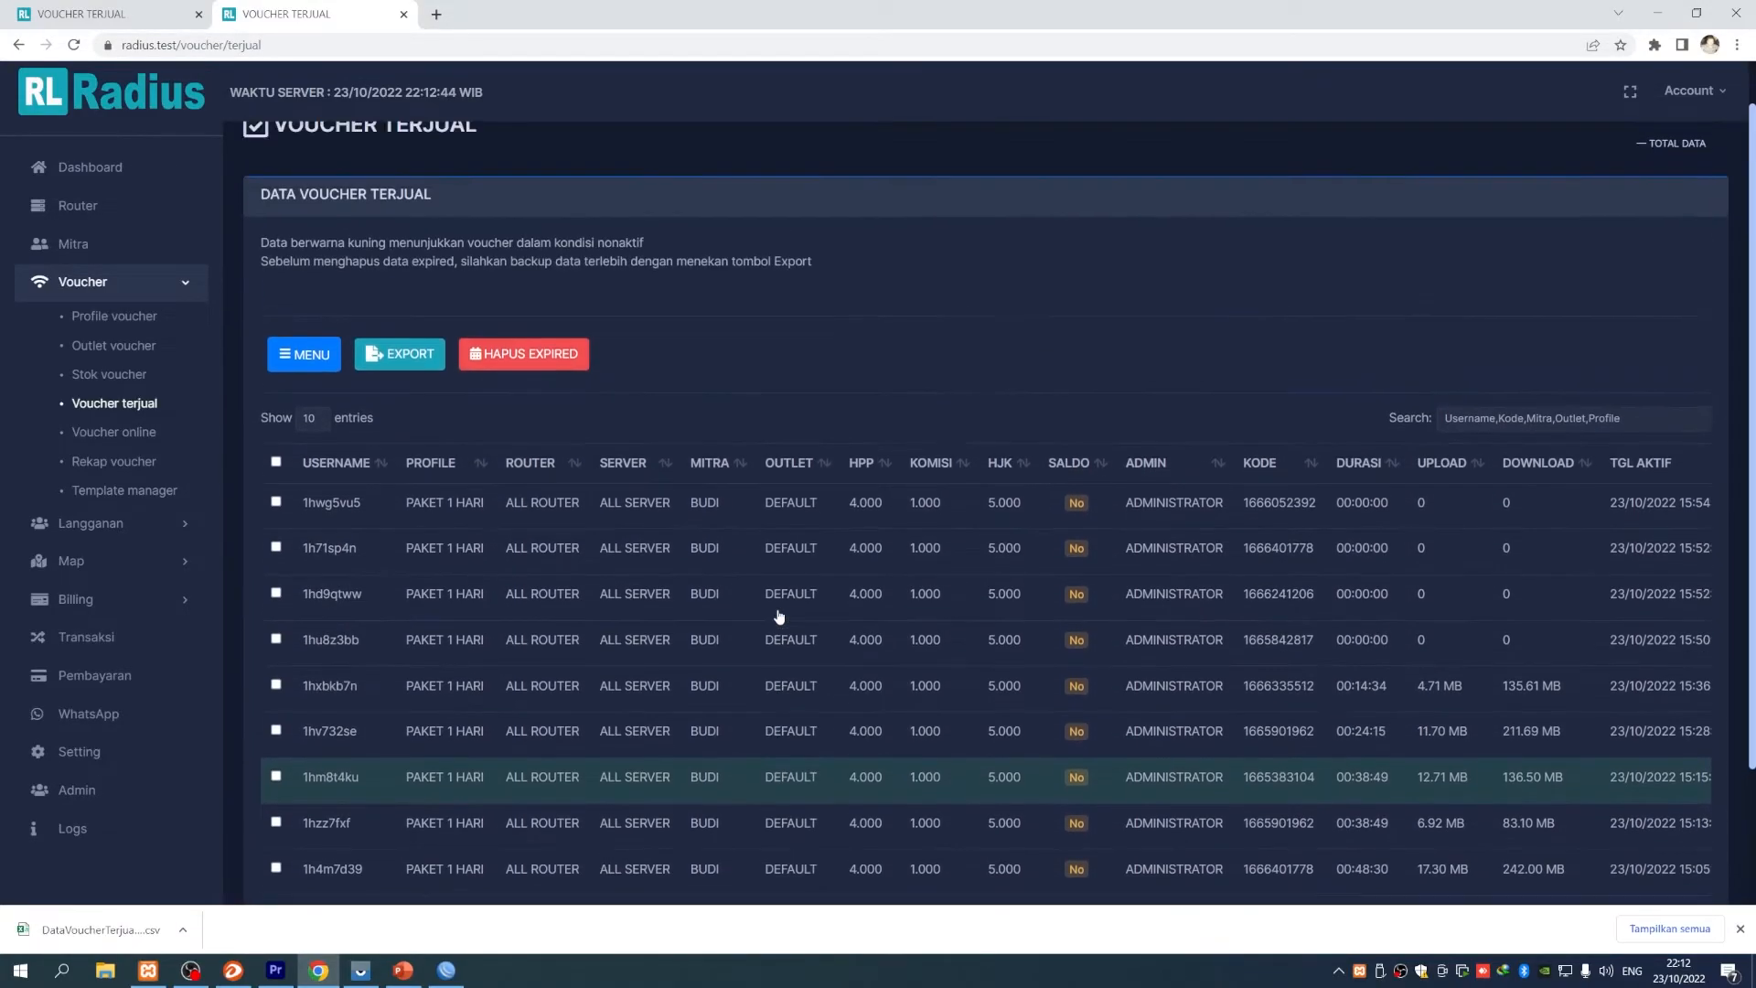
scroll(577, 631, "up", 1)
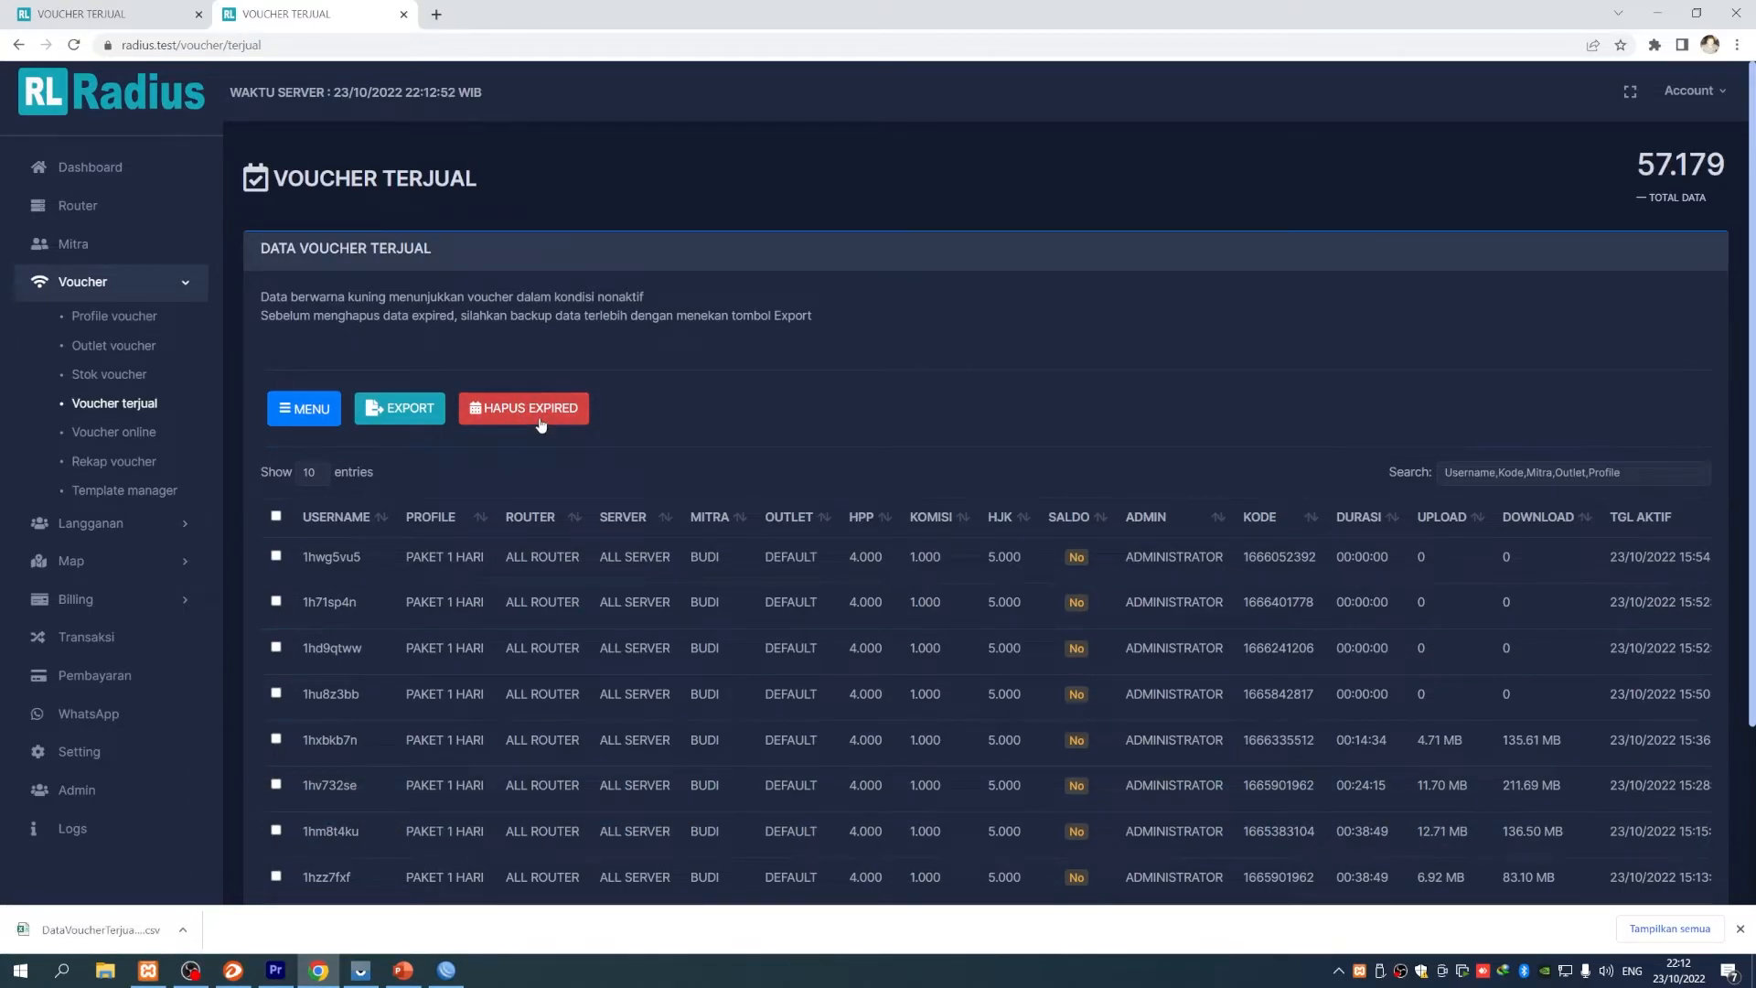
- Open DataVoucherTerjual (1).csv from its download folder in Excel and select column A
left_click(184, 931)
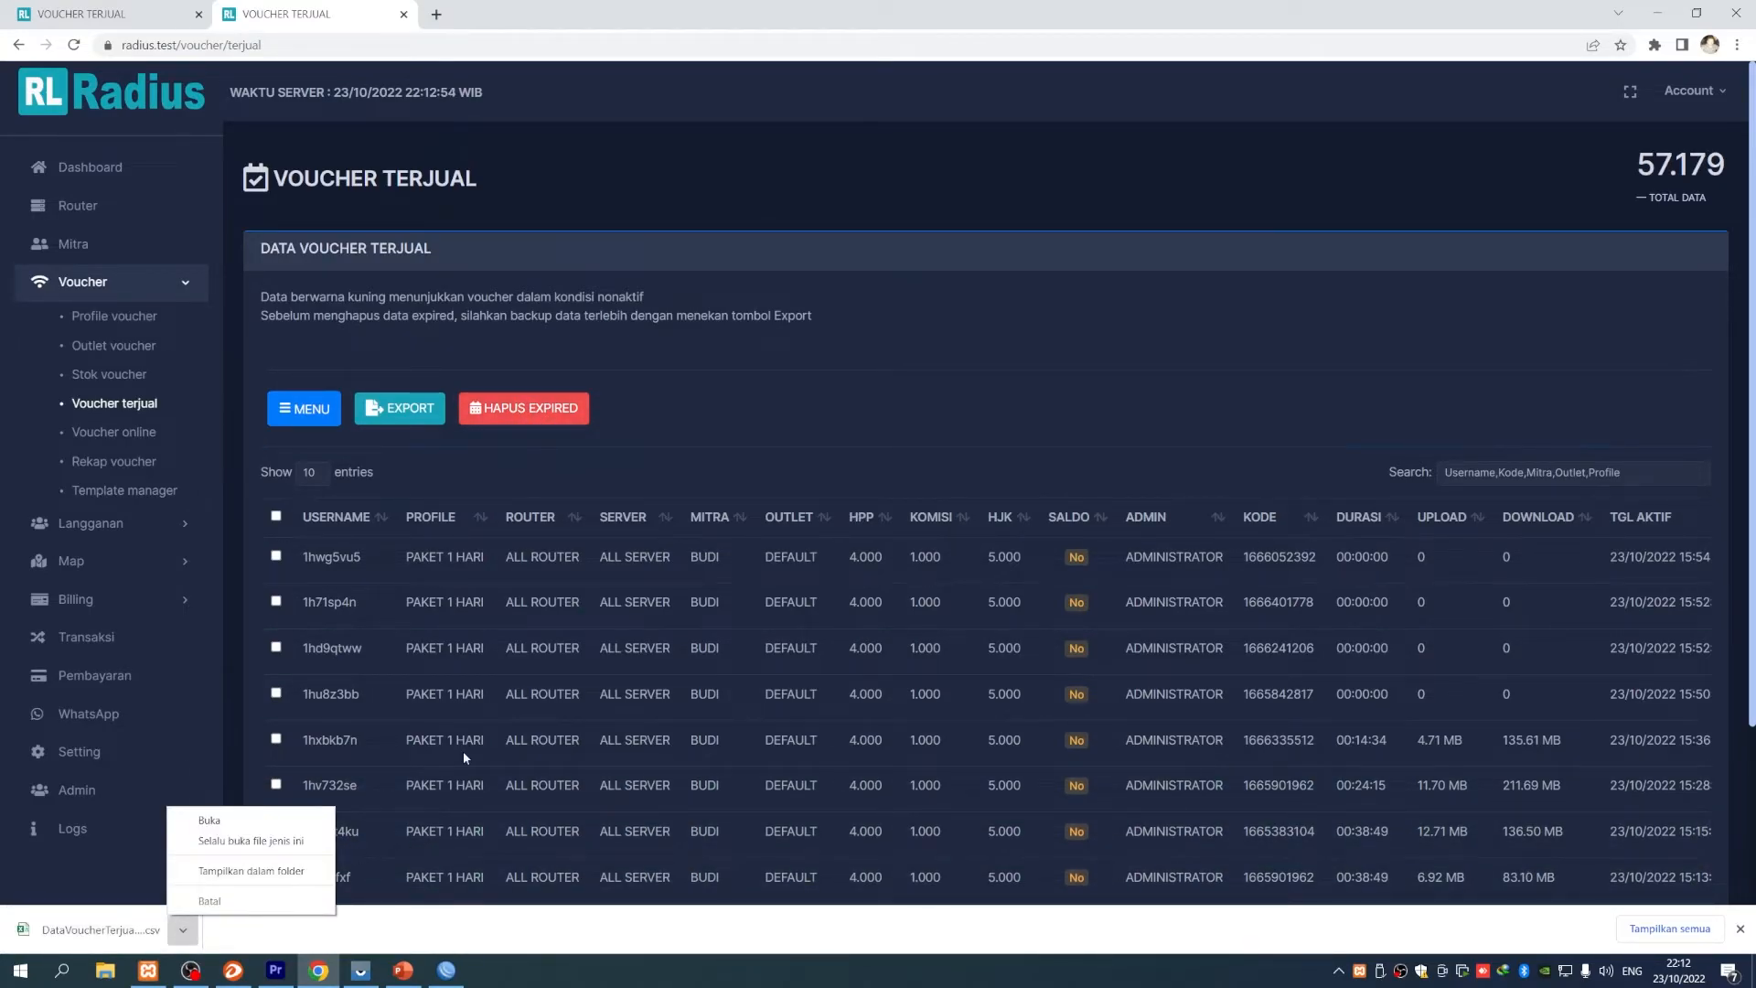
left_click(251, 871)
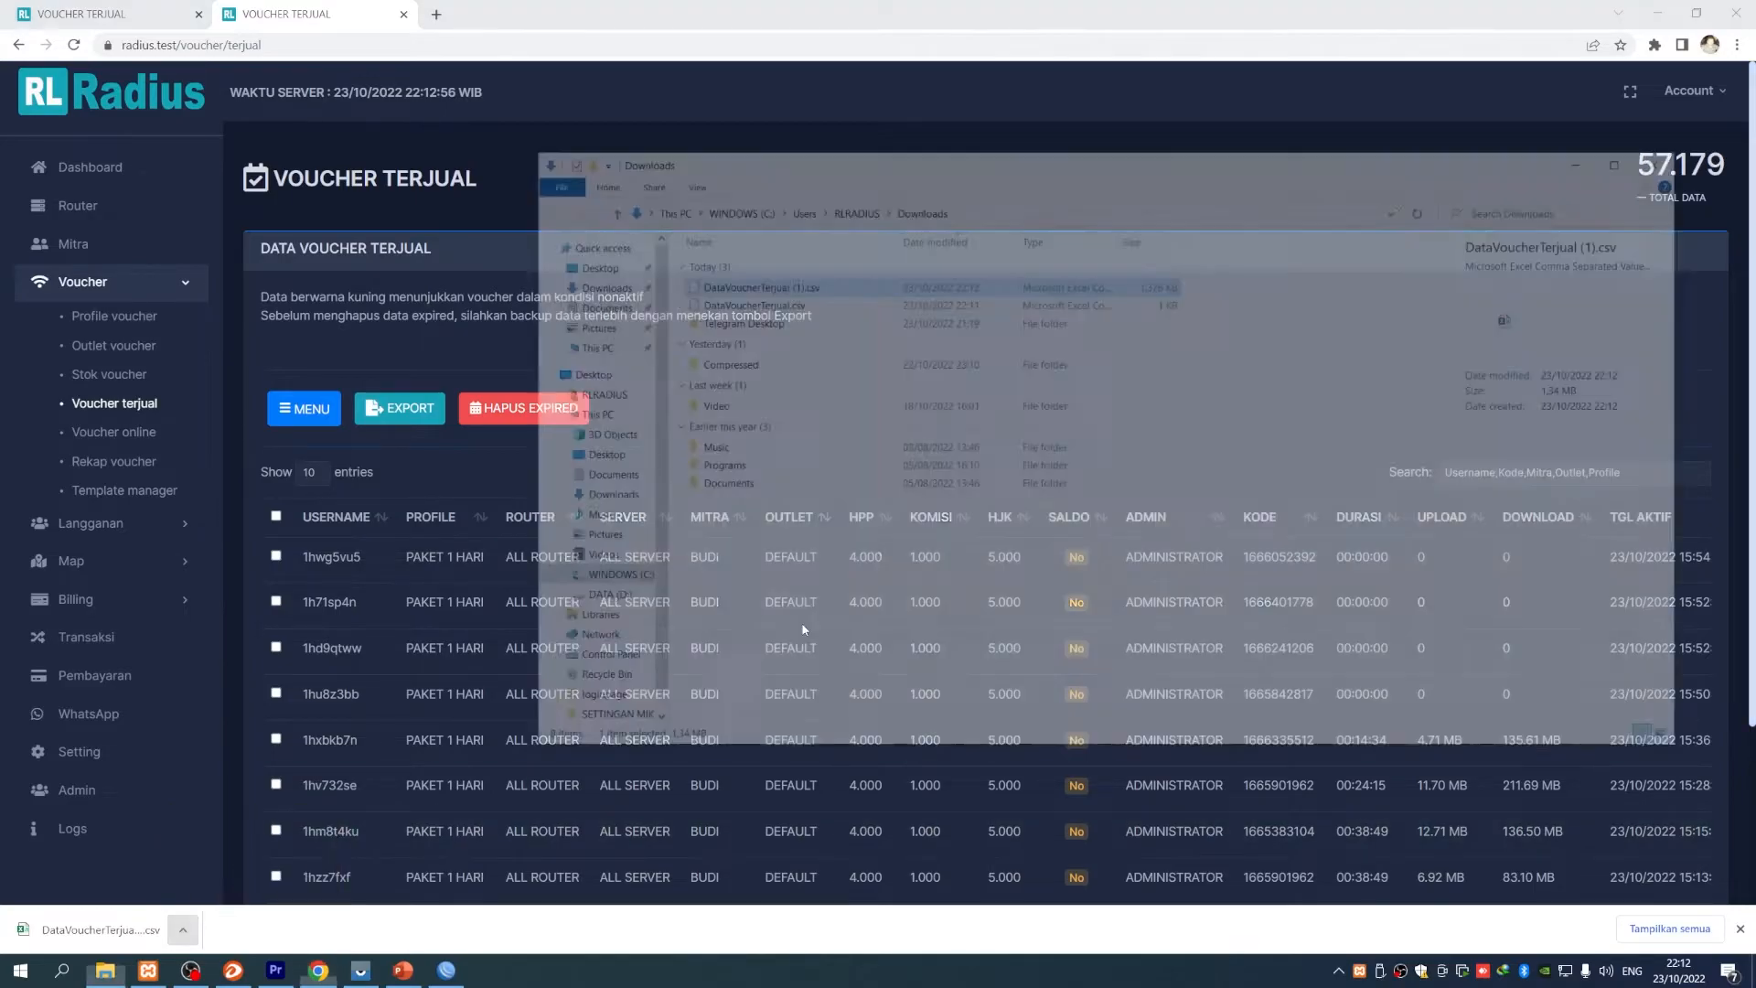
double_click(752, 284)
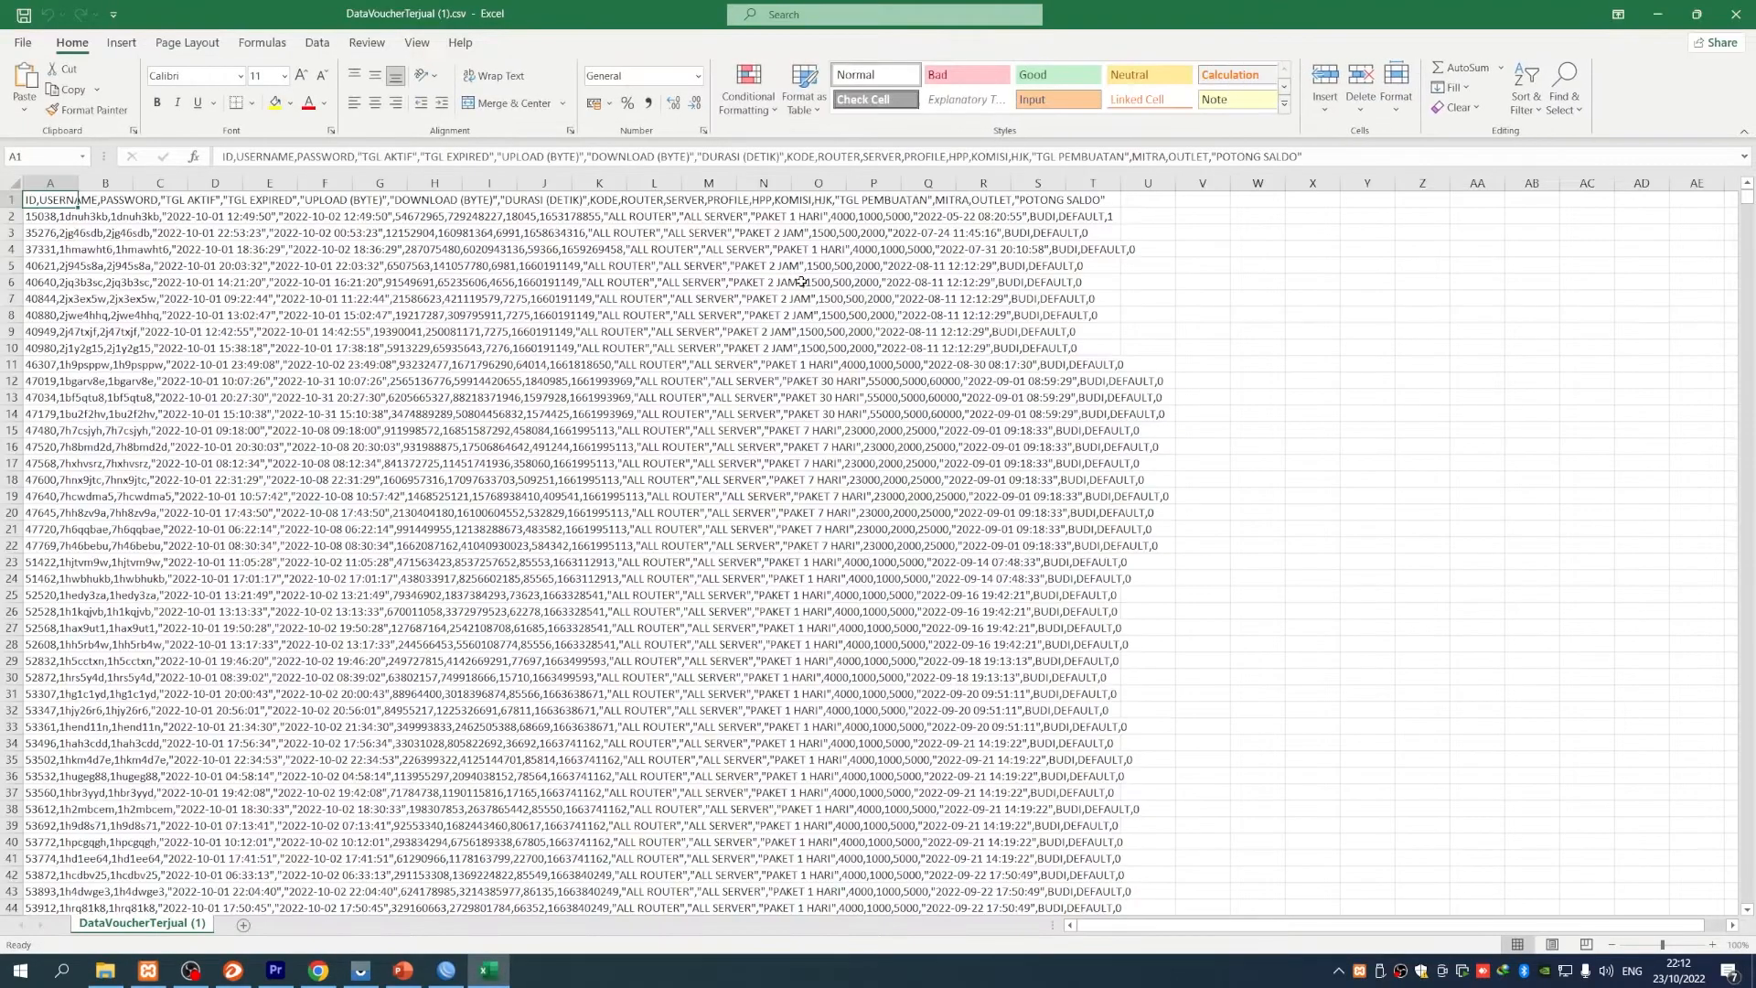
left_click_drag(1747, 198, 1649, 228)
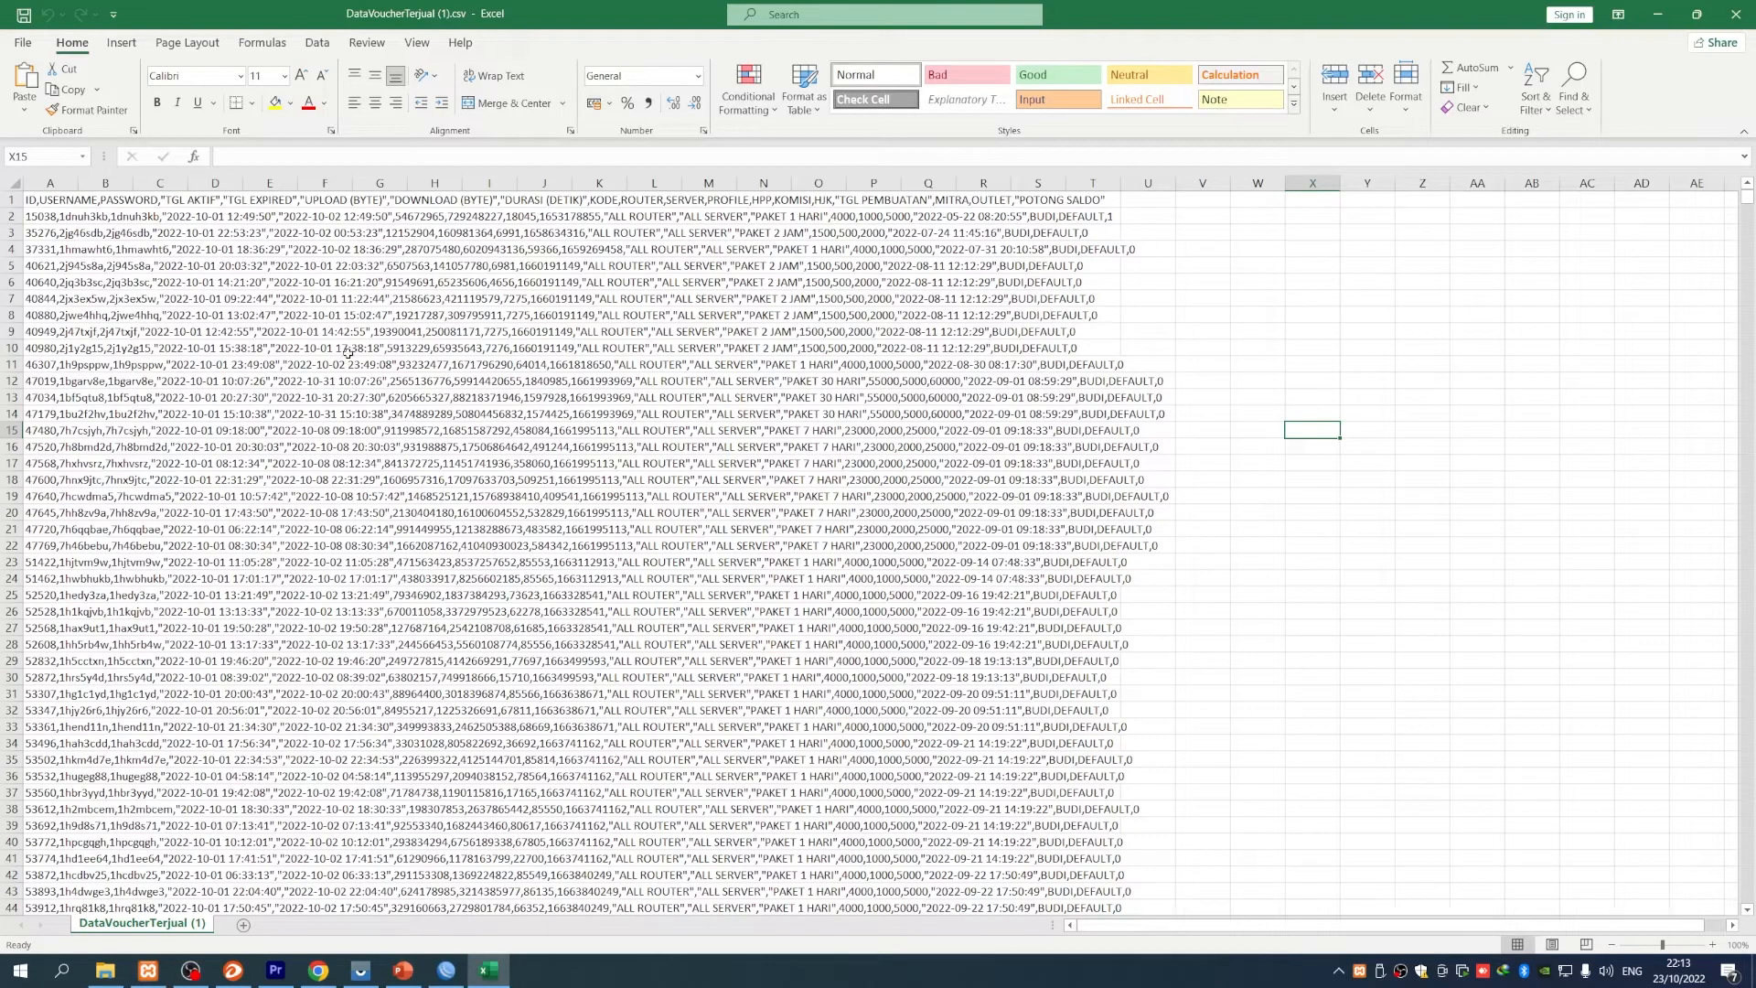
left_click(52, 183)
left_click(316, 42)
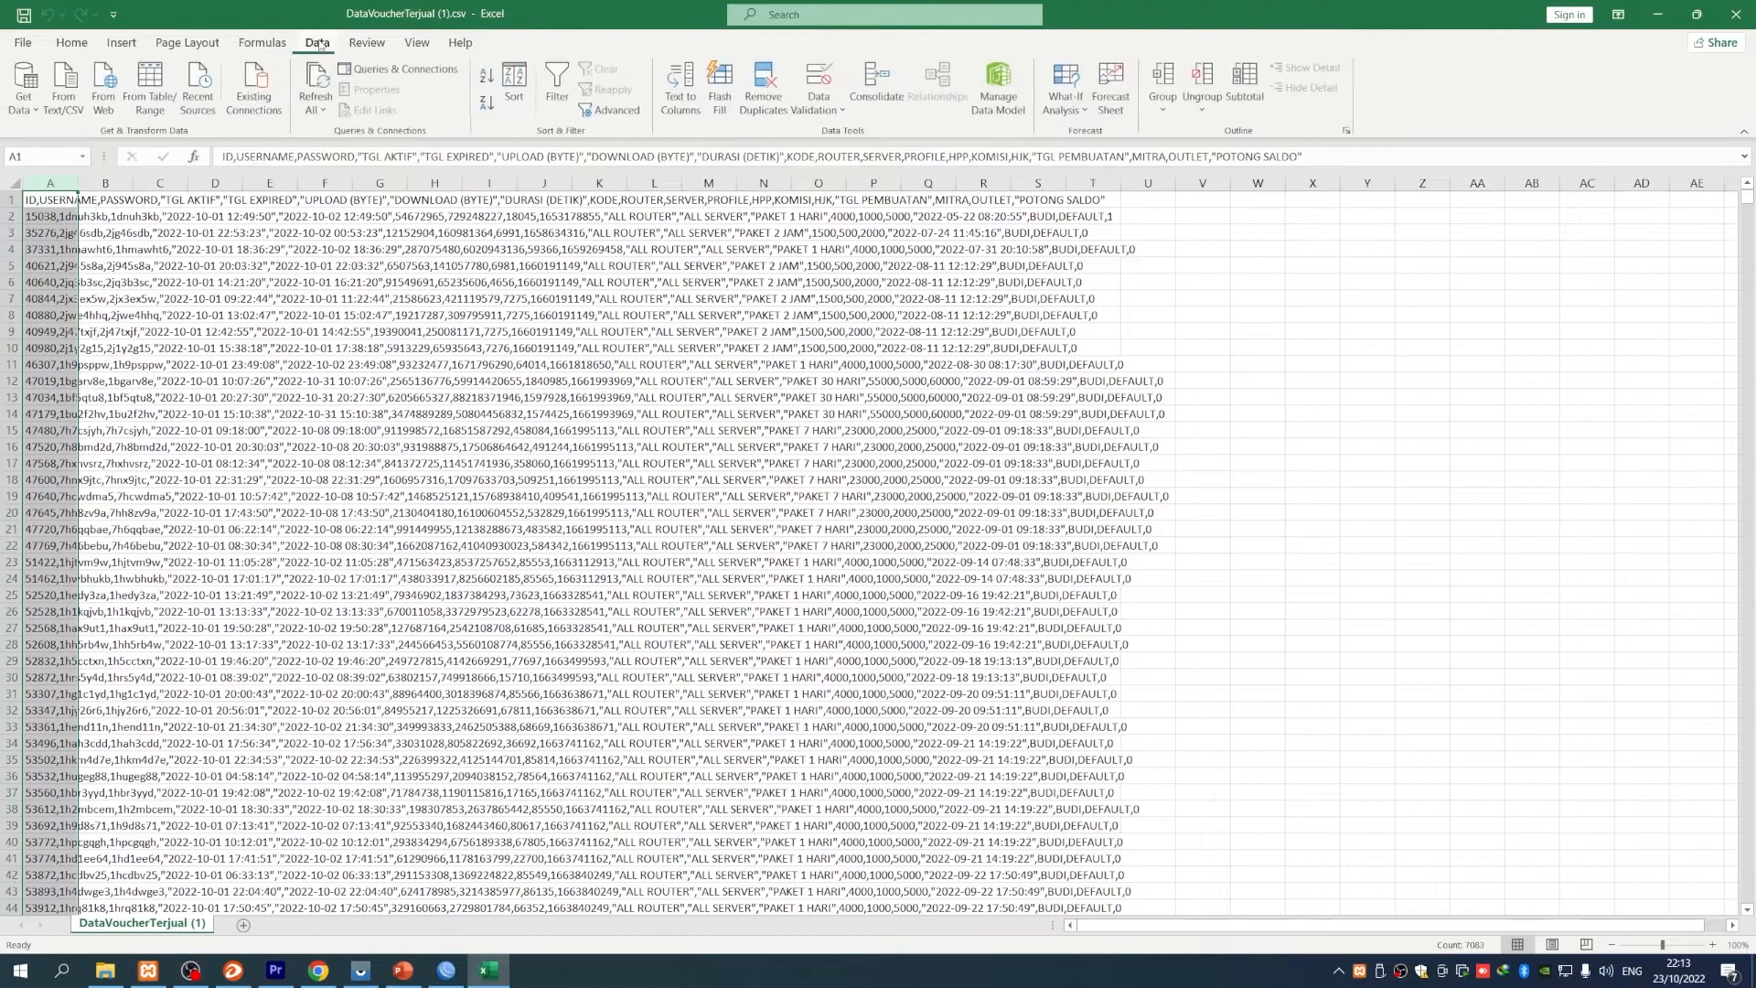
- Split column A at commas into columns A–S using the Delimited Text to Columns wizard
left_click(675, 95)
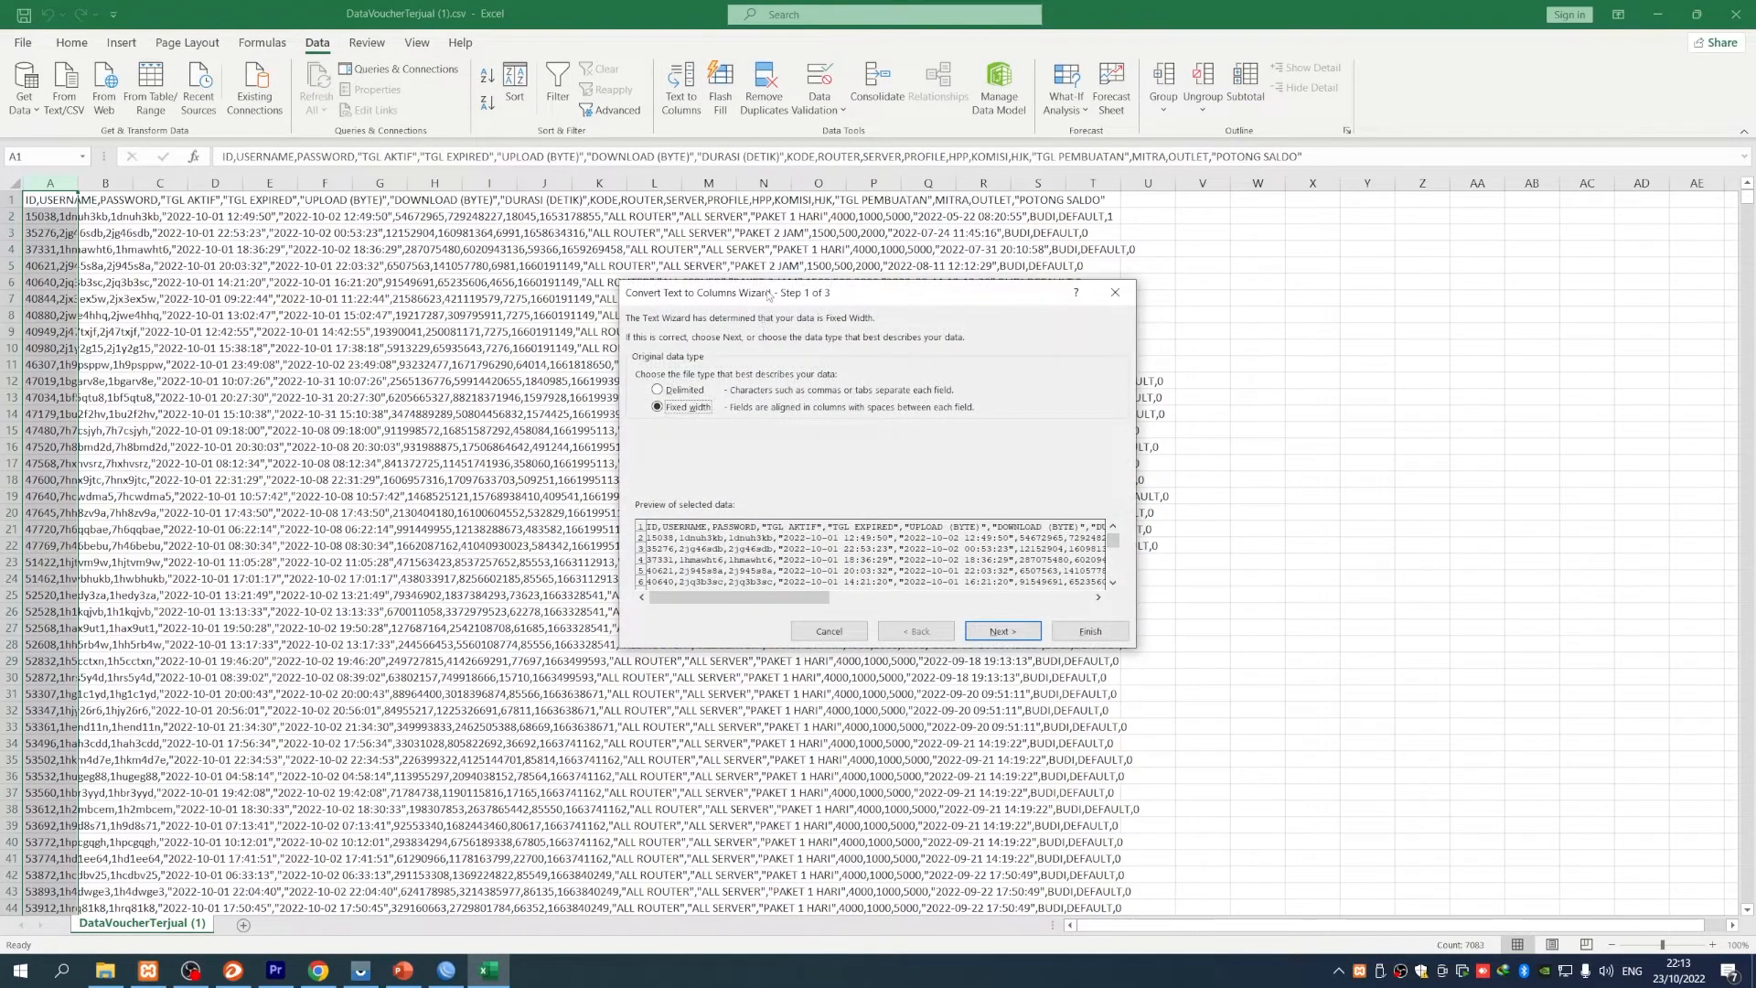
left_click_drag(769, 294, 571, 276)
left_click(473, 373)
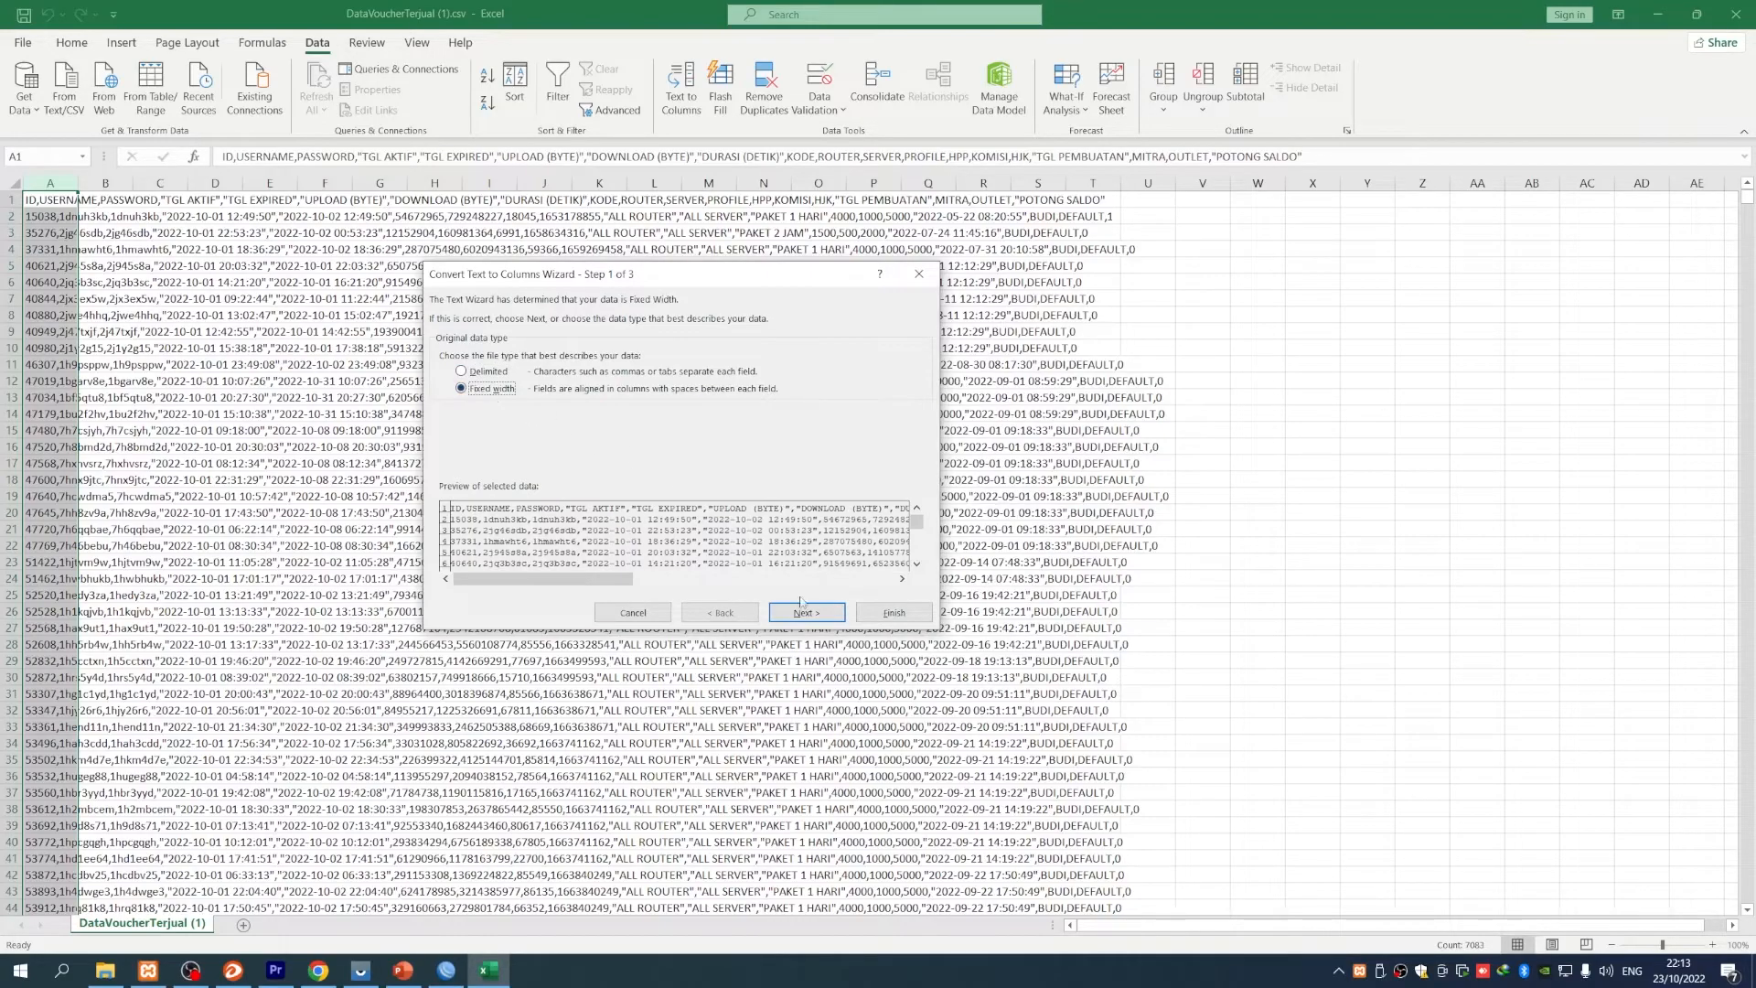
left_click(569, 510)
left_click(794, 613)
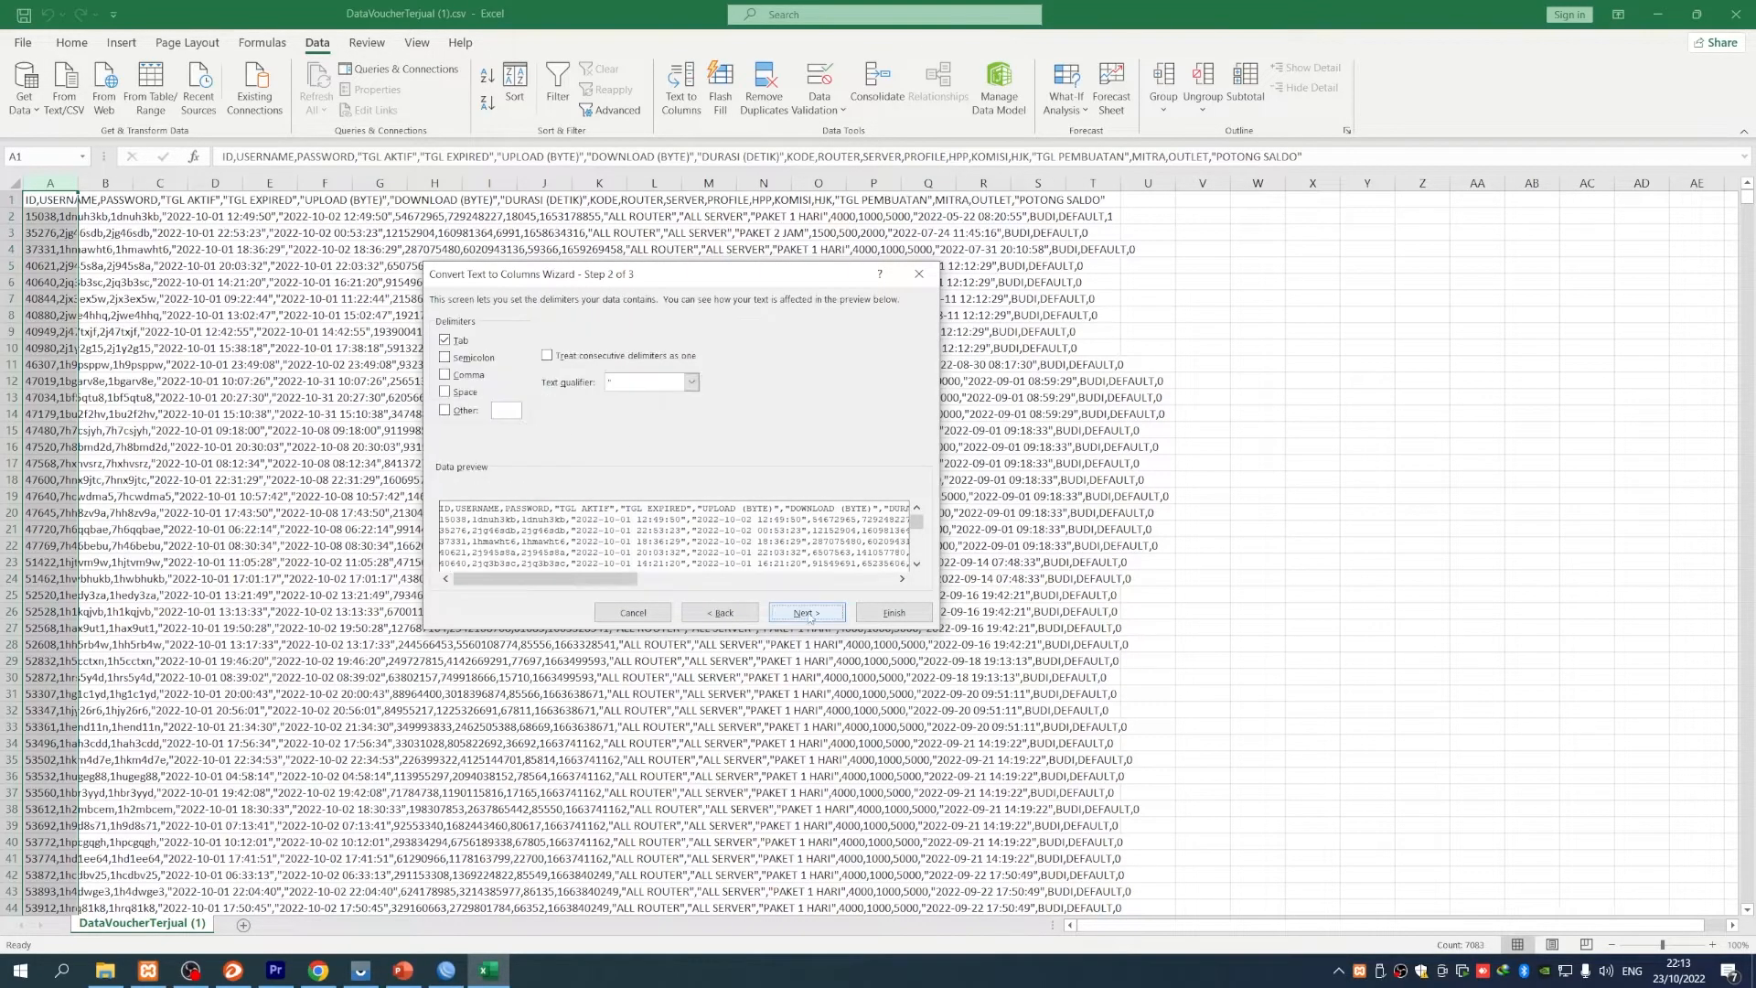
left_click(446, 375)
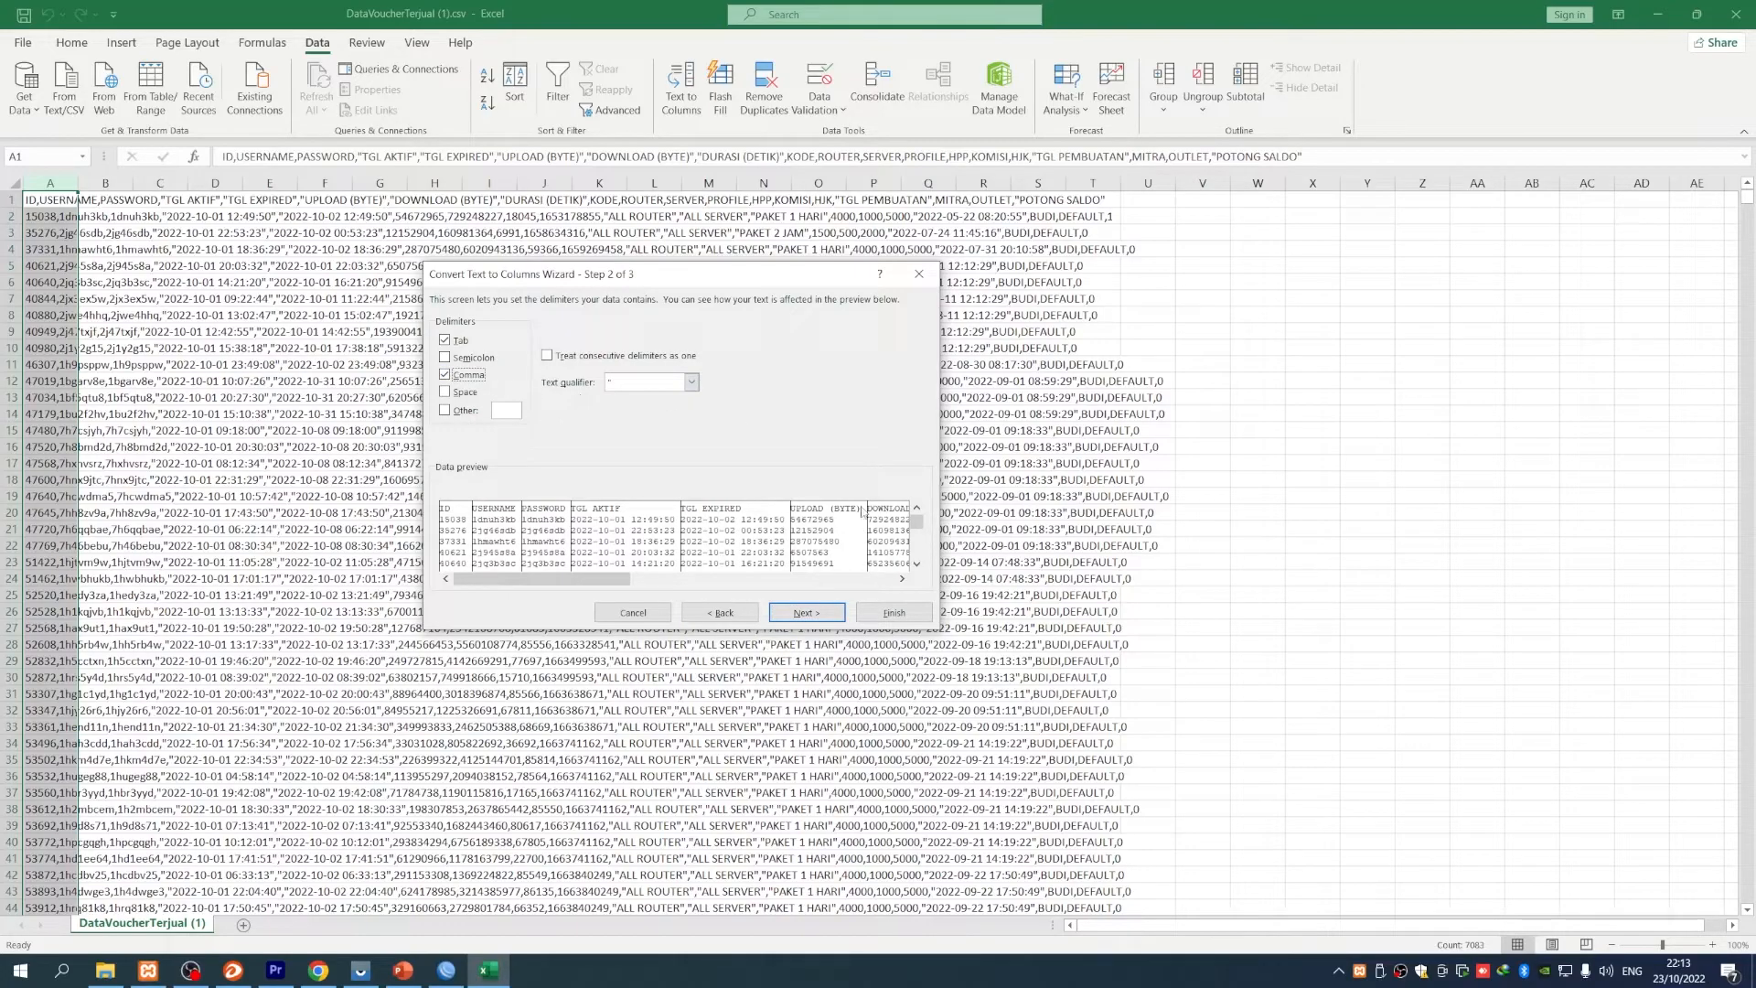
left_click(806, 611)
left_click(894, 612)
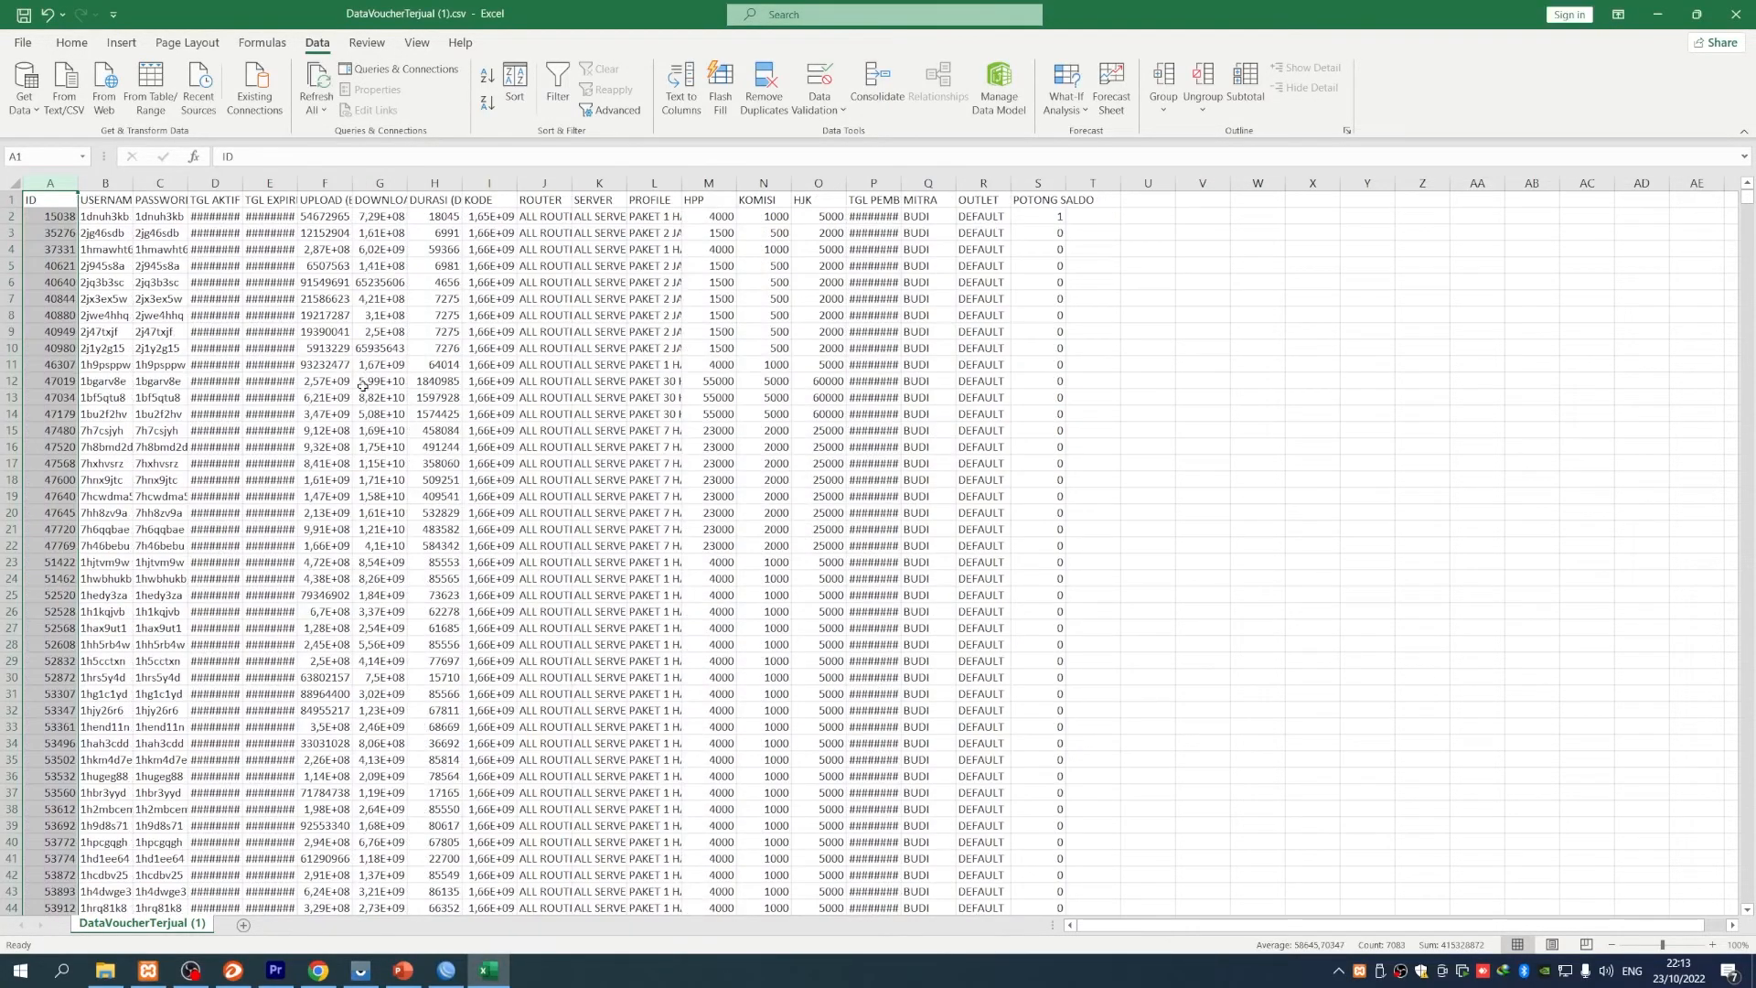
- Autofit columns B–E to show usernames, passwords, and the TGL AKTIF and TGL EXPIRED dates
double_click(190, 186)
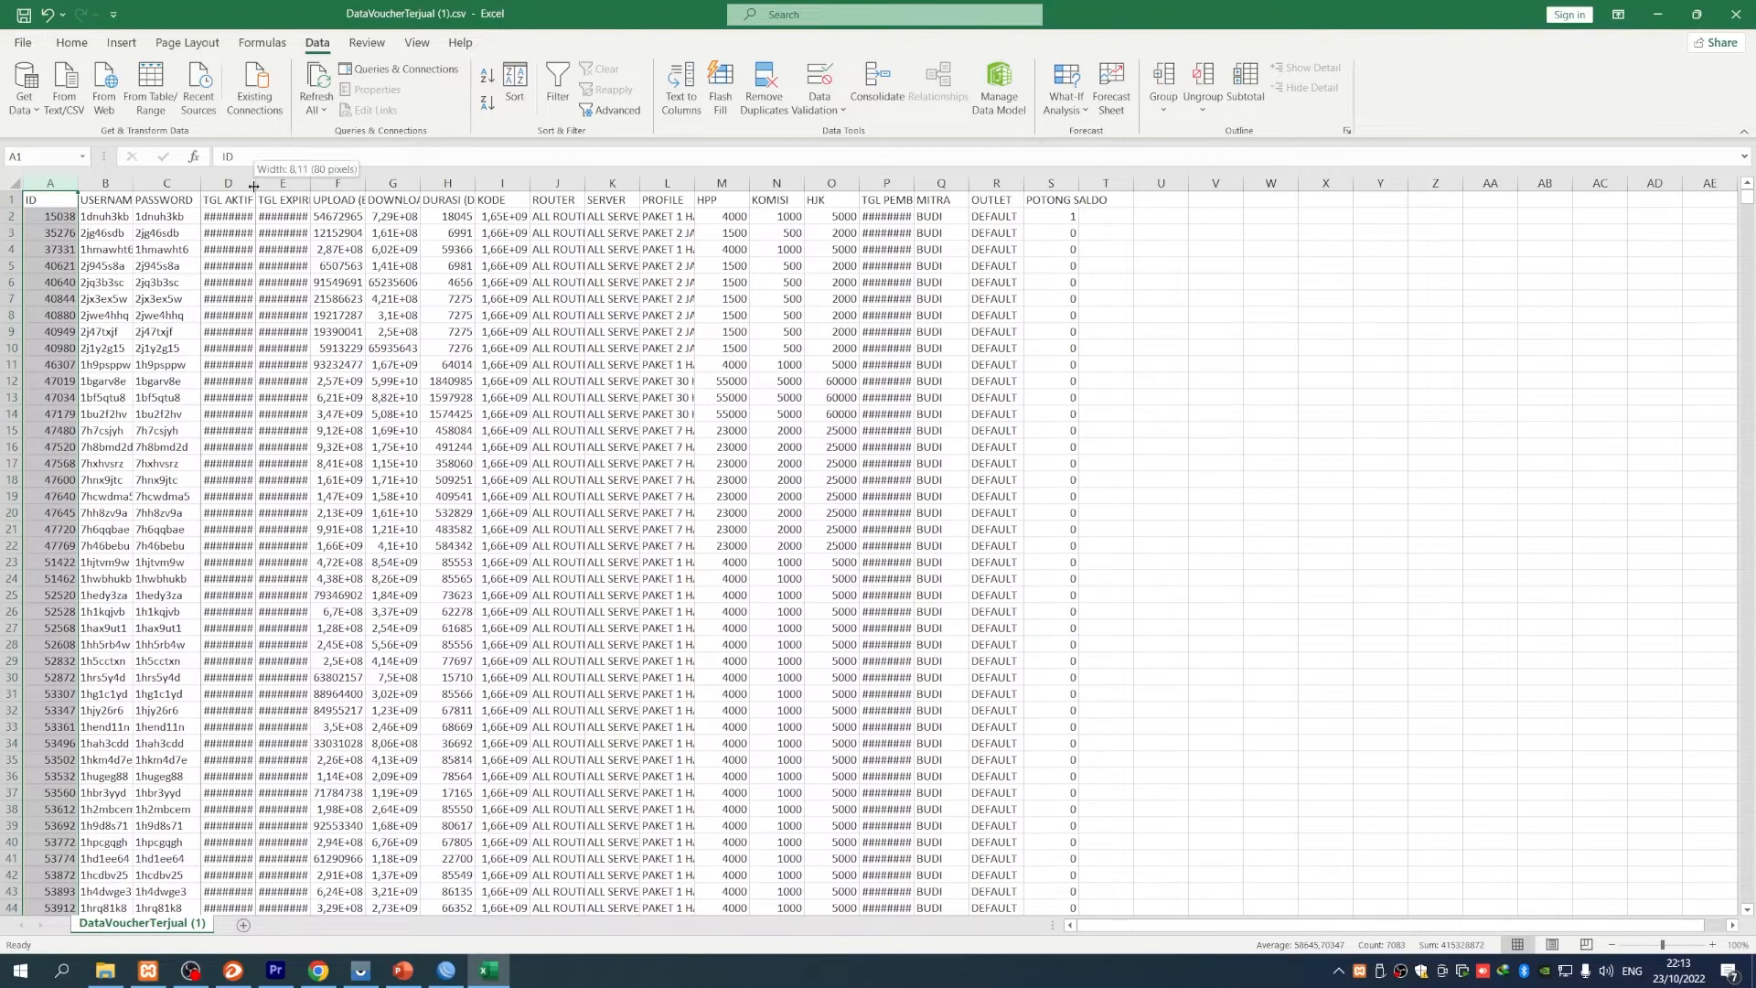
double_click(255, 186)
double_click(351, 184)
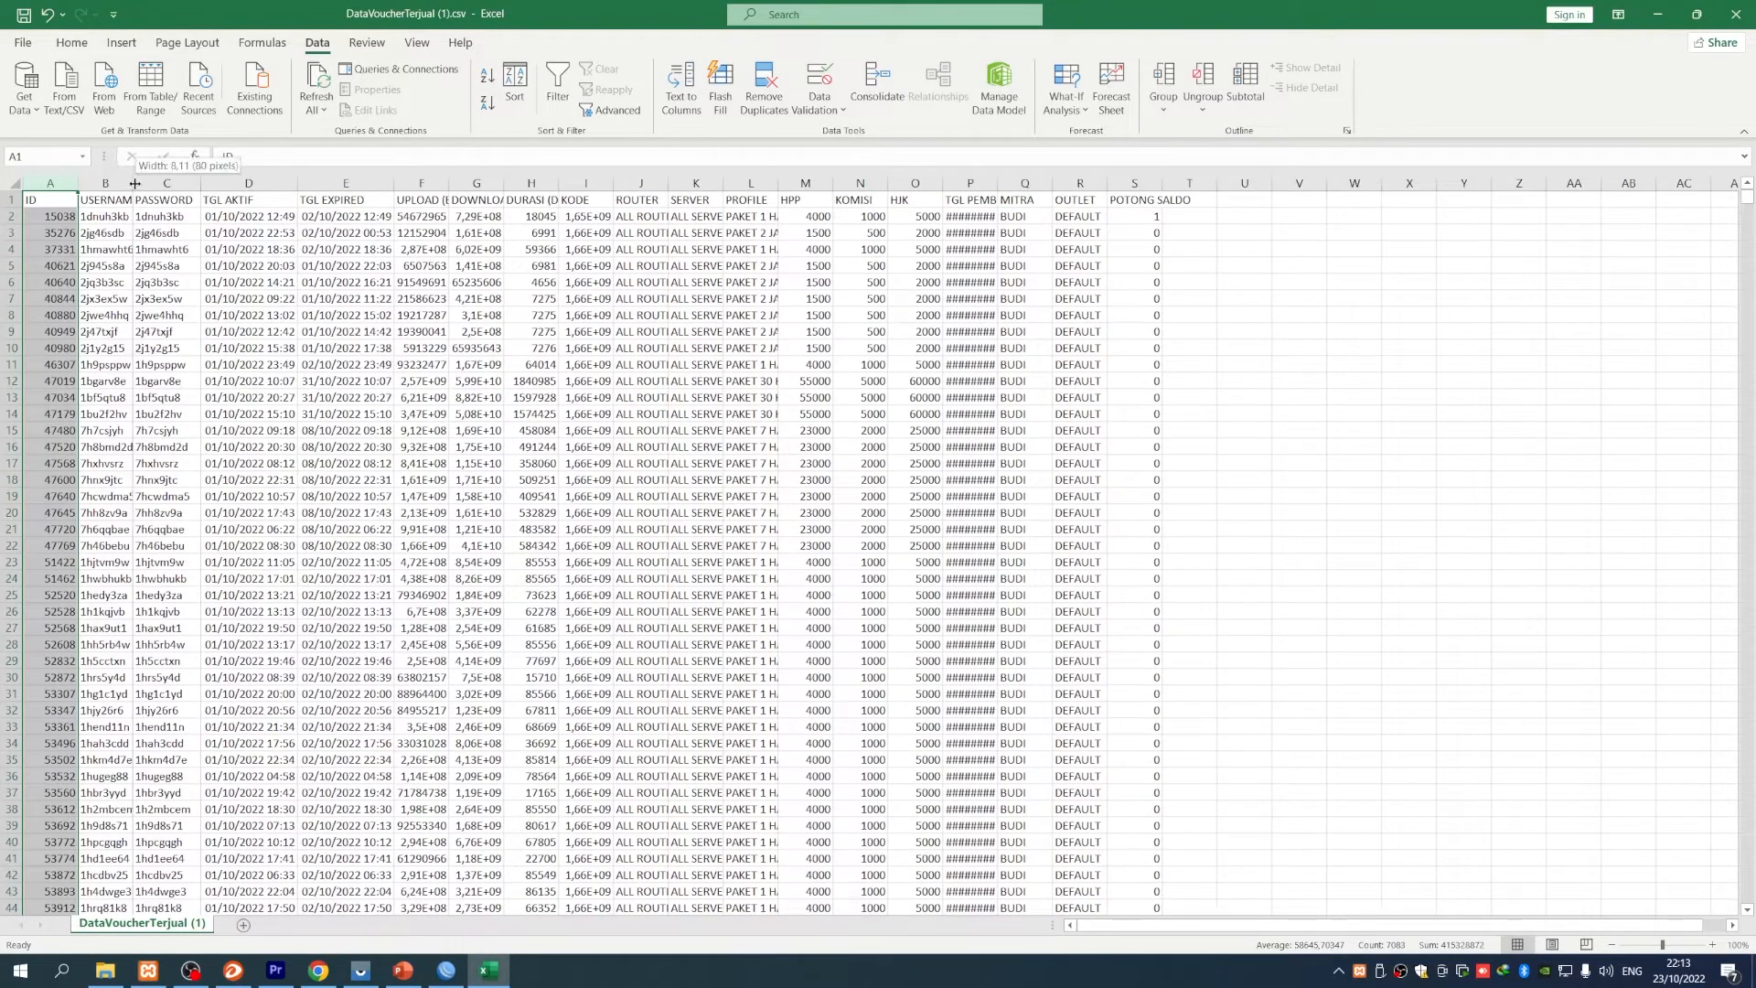
double_click(133, 184)
scroll(707, 671, "down", 14)
scroll(707, 671, "down", 6)
left_click_drag(1744, 210, 1744, 747)
scroll(1224, 740, "down", 20)
scroll(510, 784, "down", 13)
left_click_drag(1749, 774, 1749, 885)
scroll(1082, 793, "down", 20)
scroll(1080, 807, "down", 20)
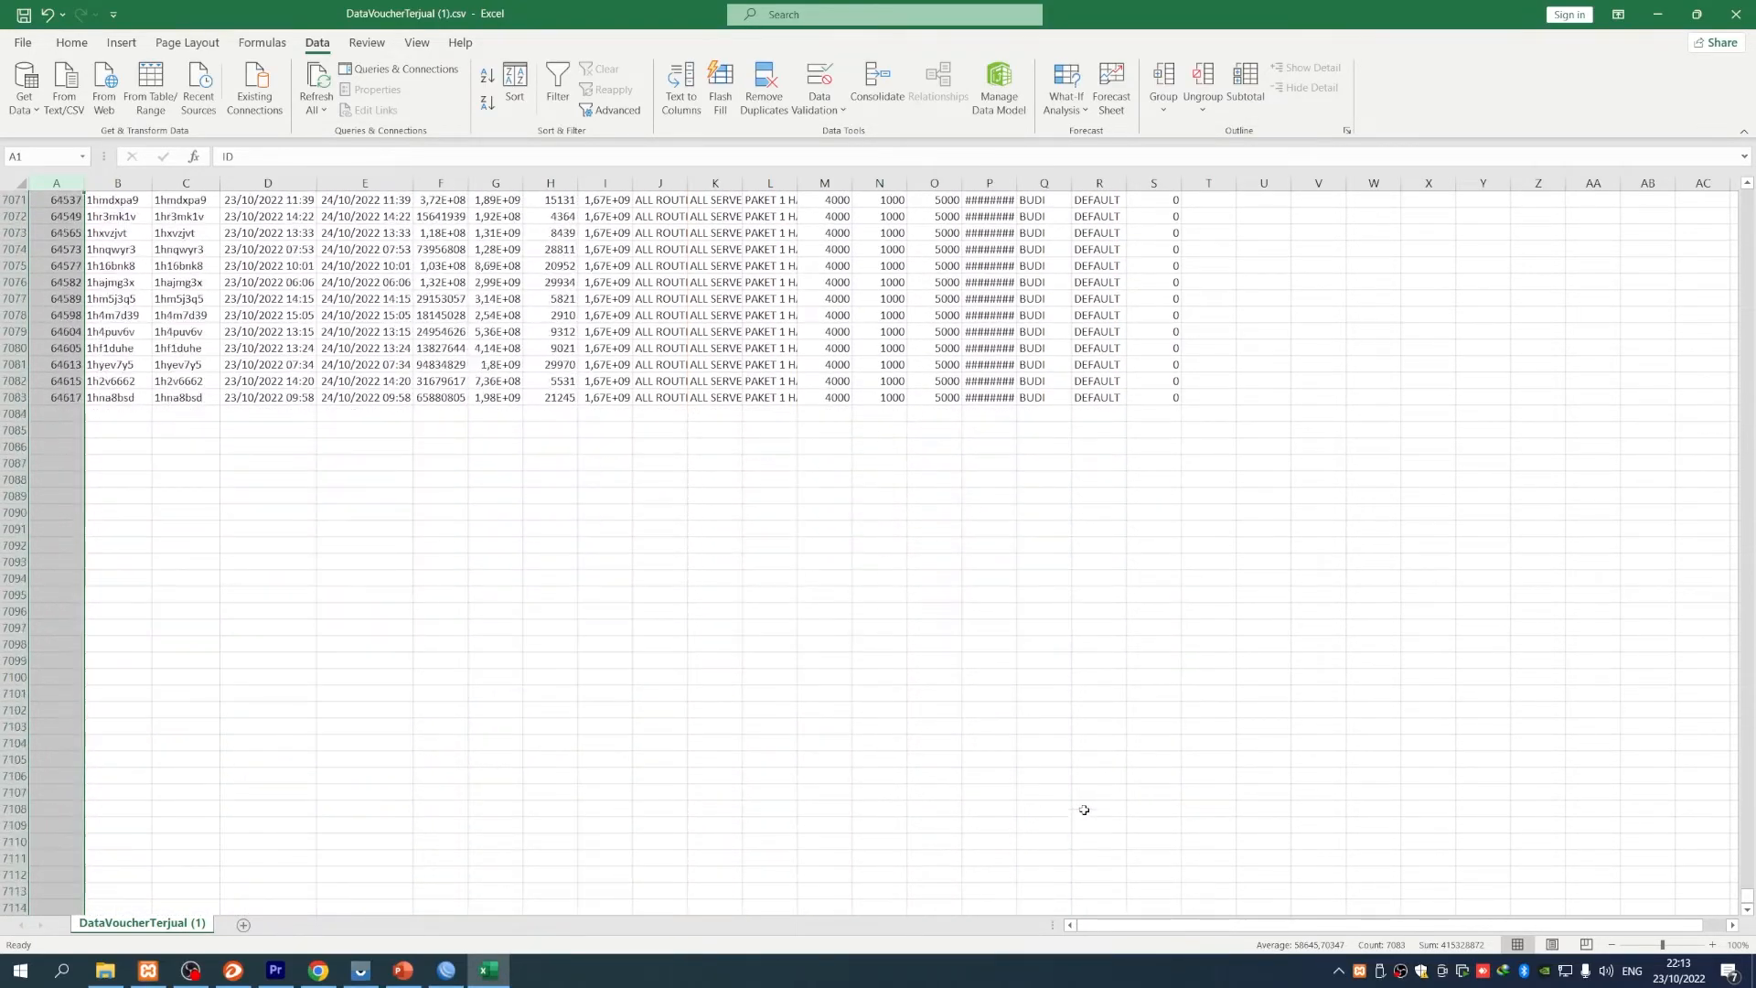
left_click(517, 654)
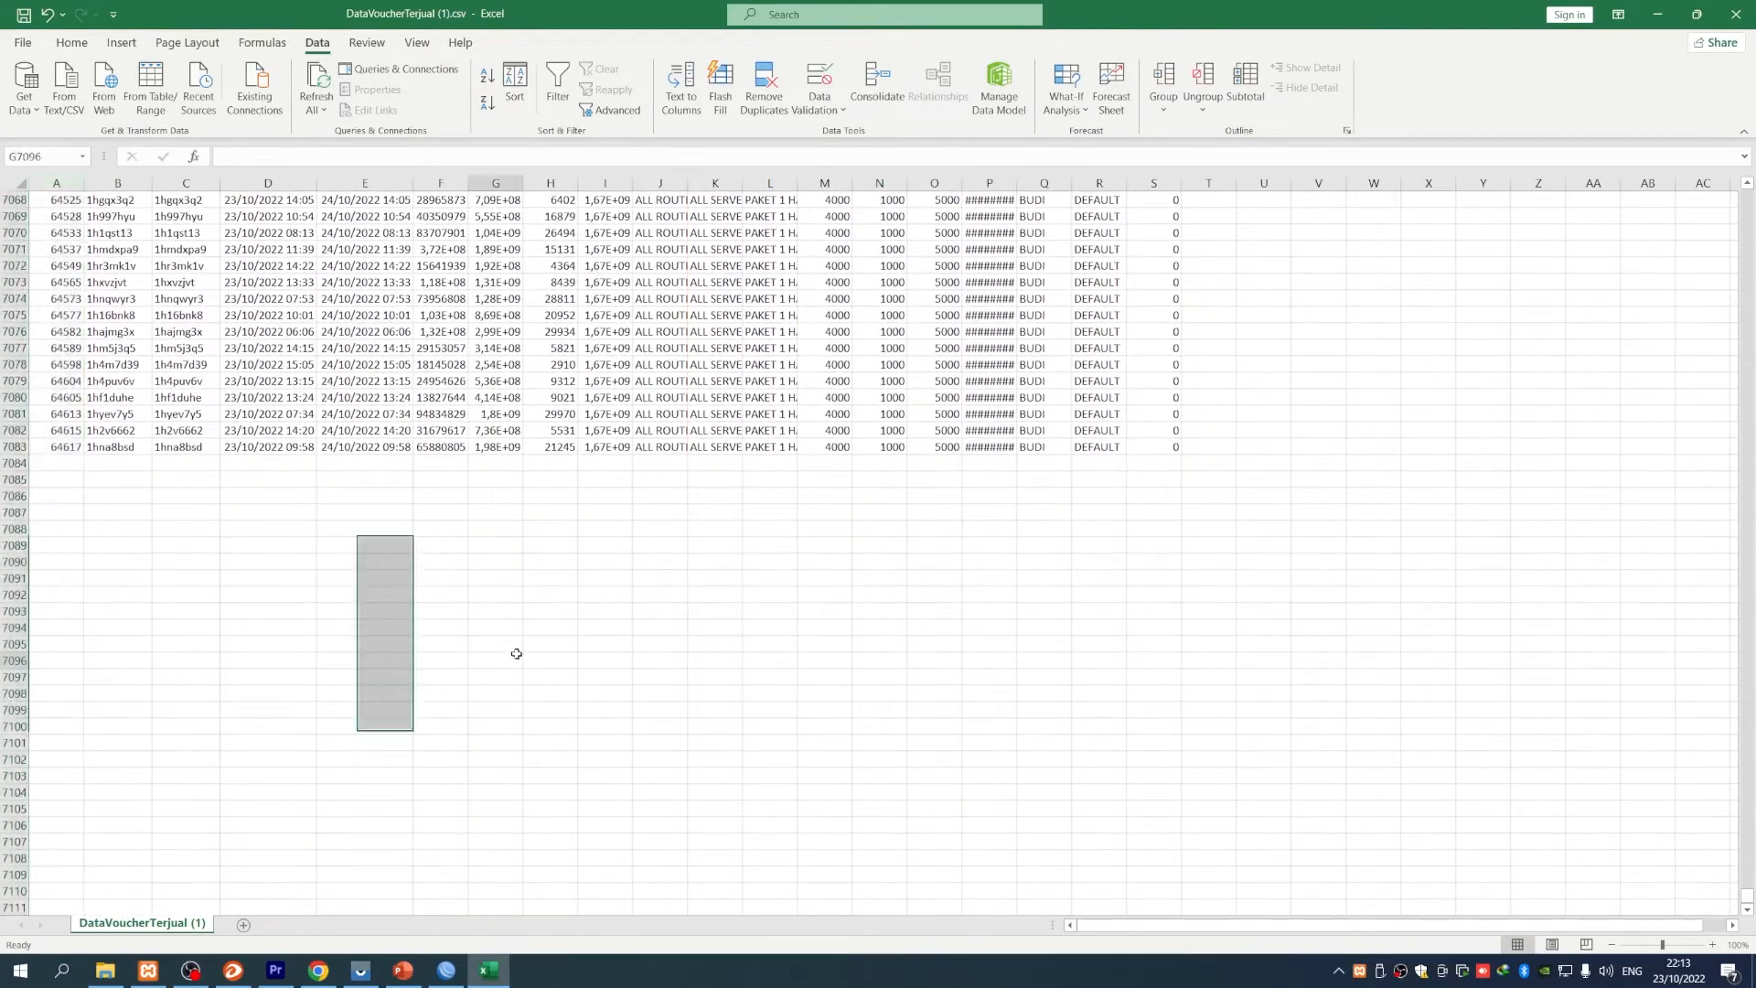
- Autofit columns L–P so PAKET 1 HARI, HPP, KOMISI and date values show fully
double_click(1017, 183)
double_click(965, 183)
double_click(911, 183)
double_click(854, 183)
double_click(801, 183)
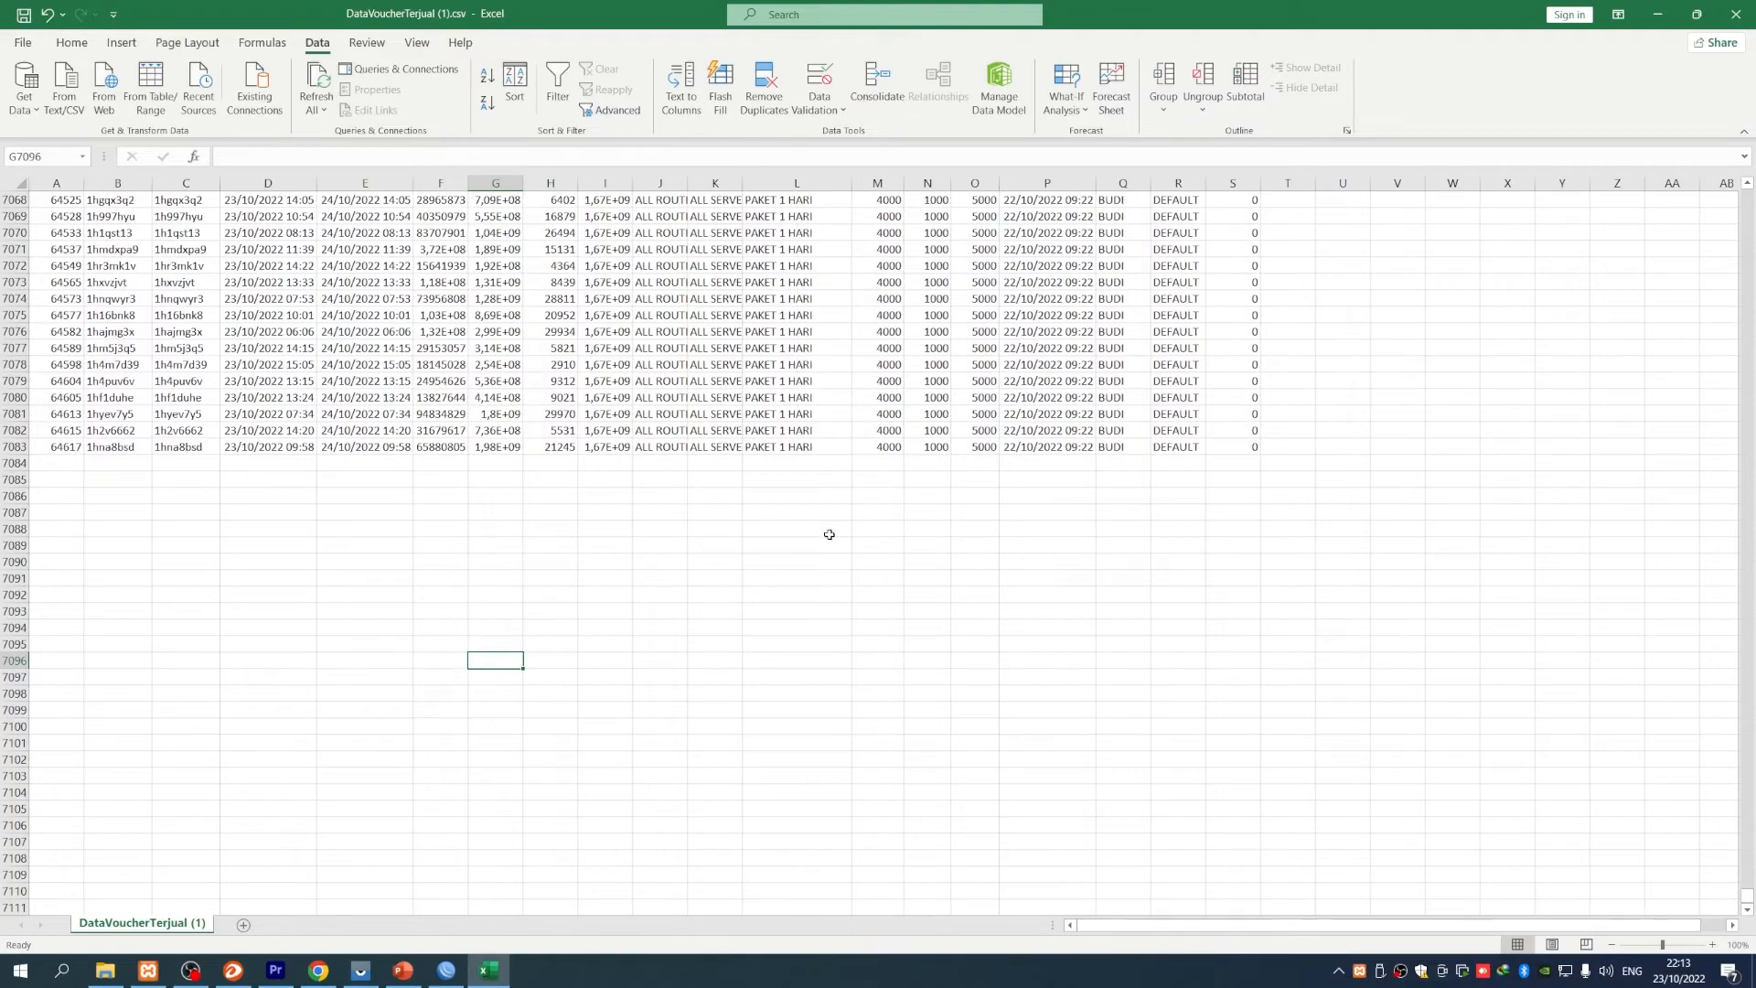
left_click(828, 532)
scroll(1188, 556, "up", 7)
scroll(1435, 810, "down", 1)
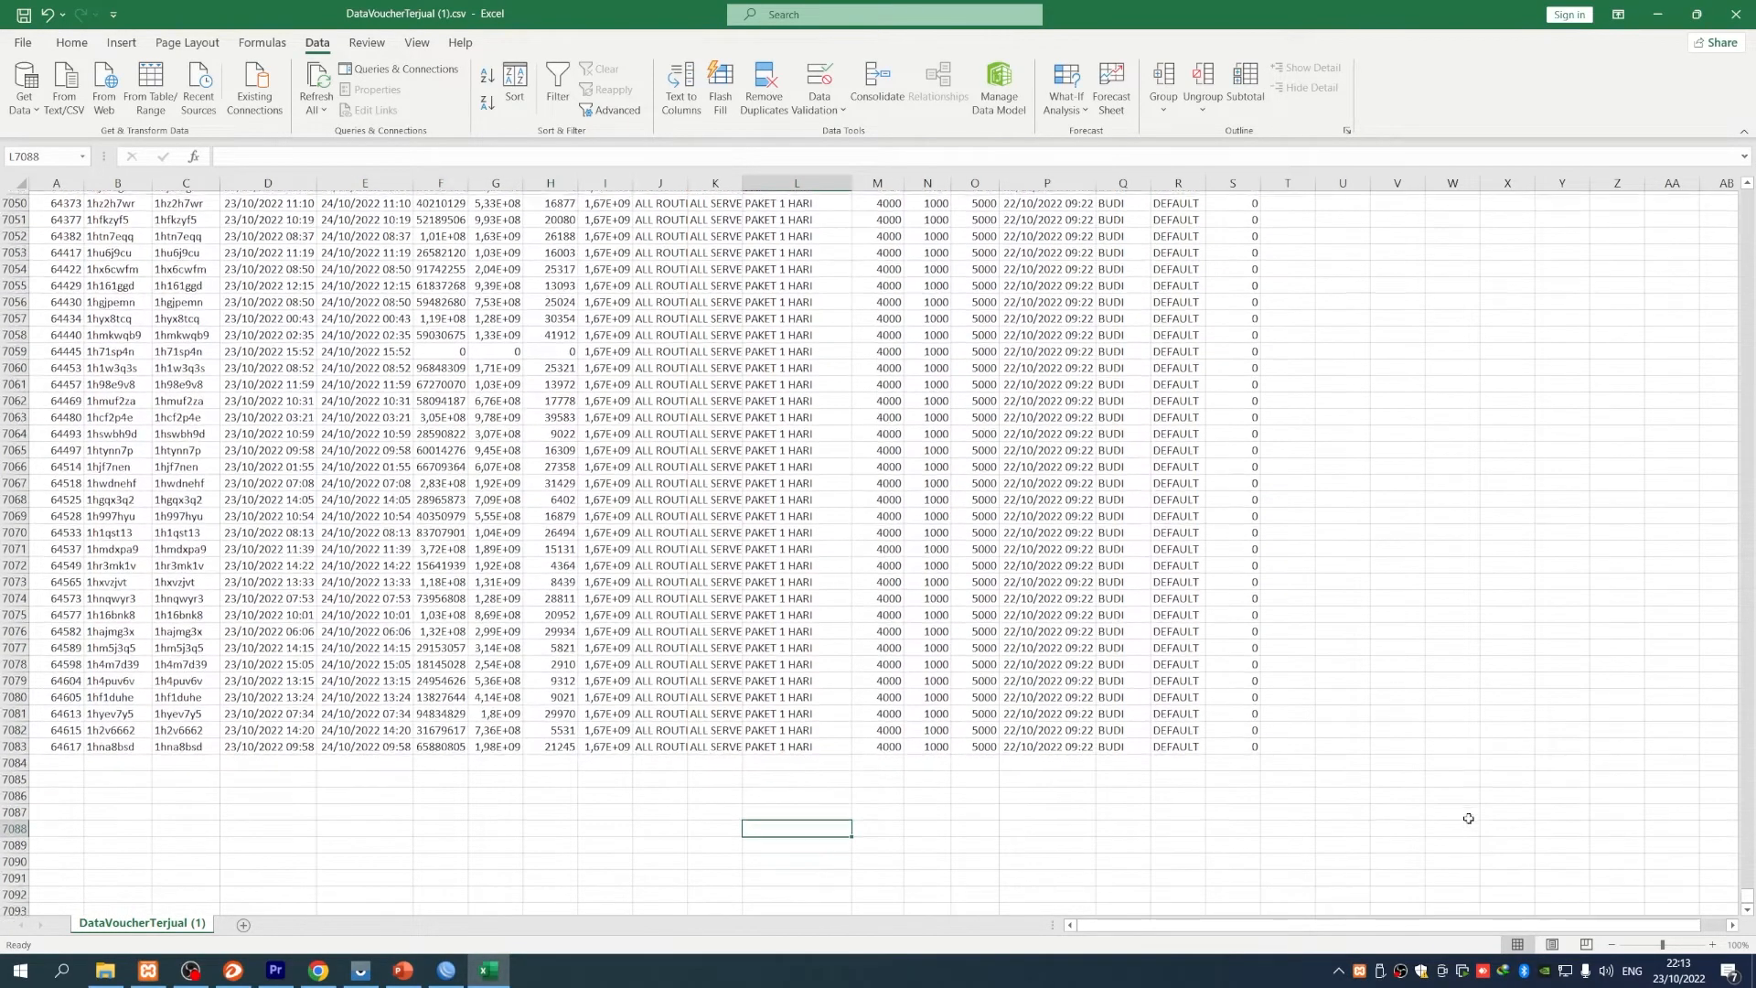
left_click(882, 776)
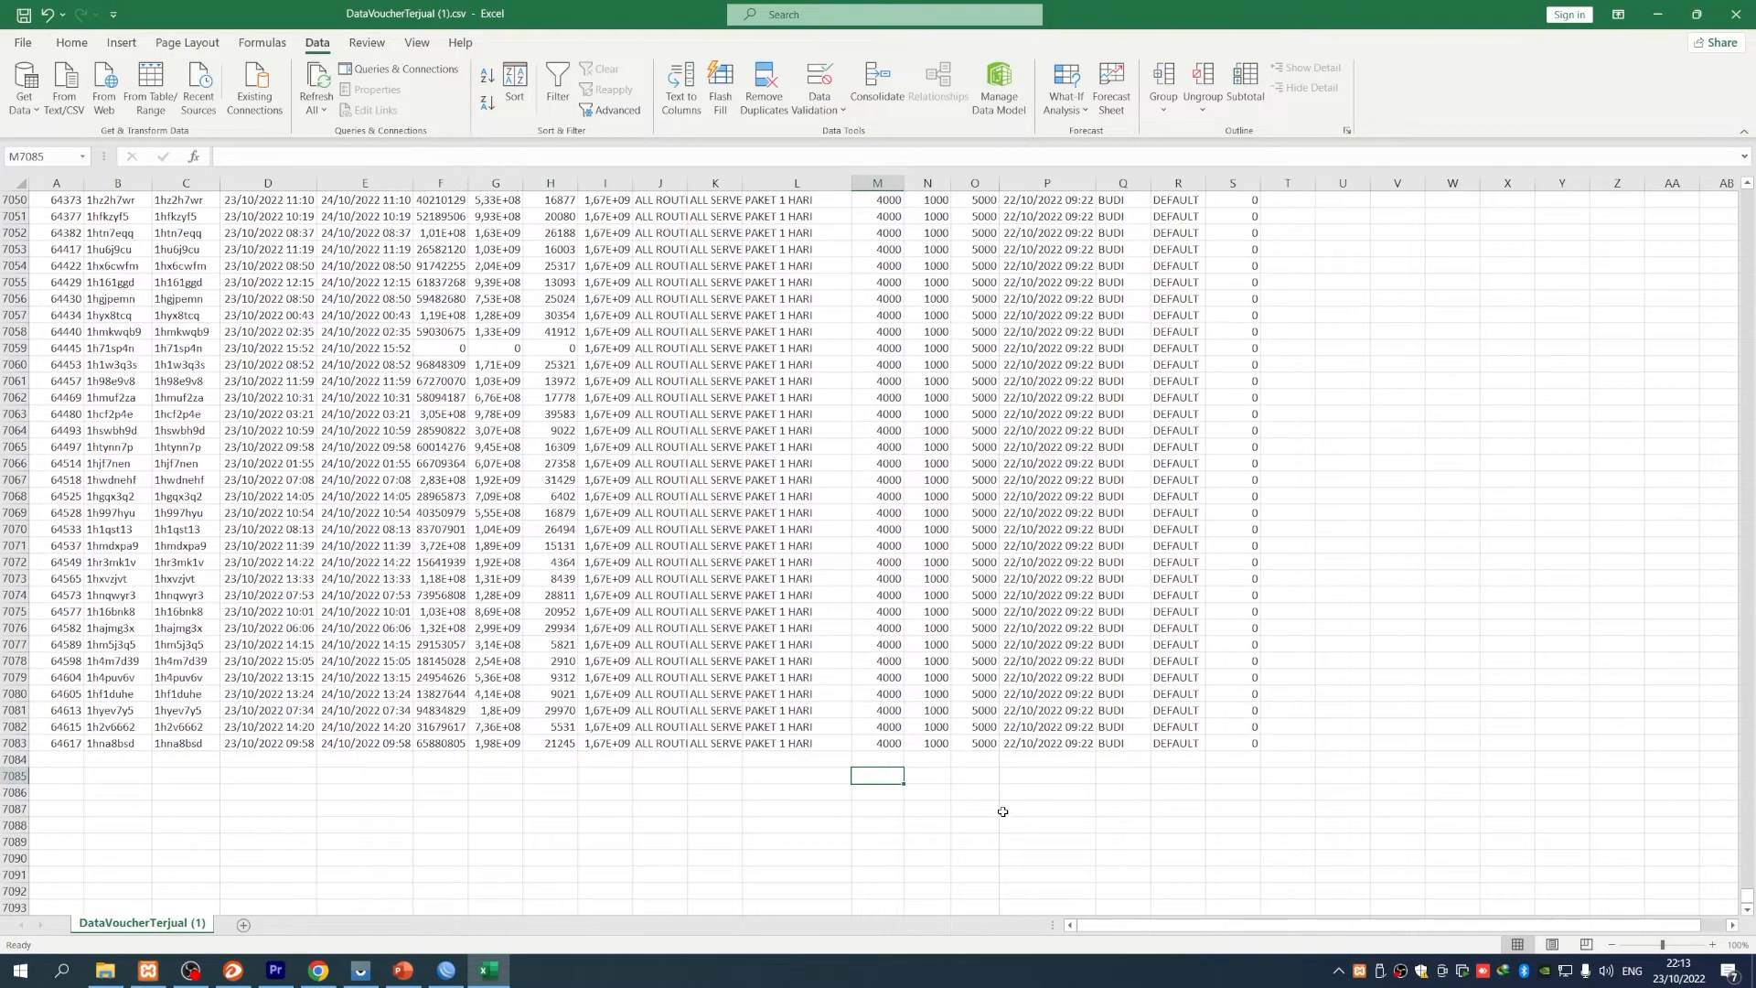
- Enter =SUM(M2:M7083) in M7085 and format the 54.019.000 total with Comma Style
type("=sum")
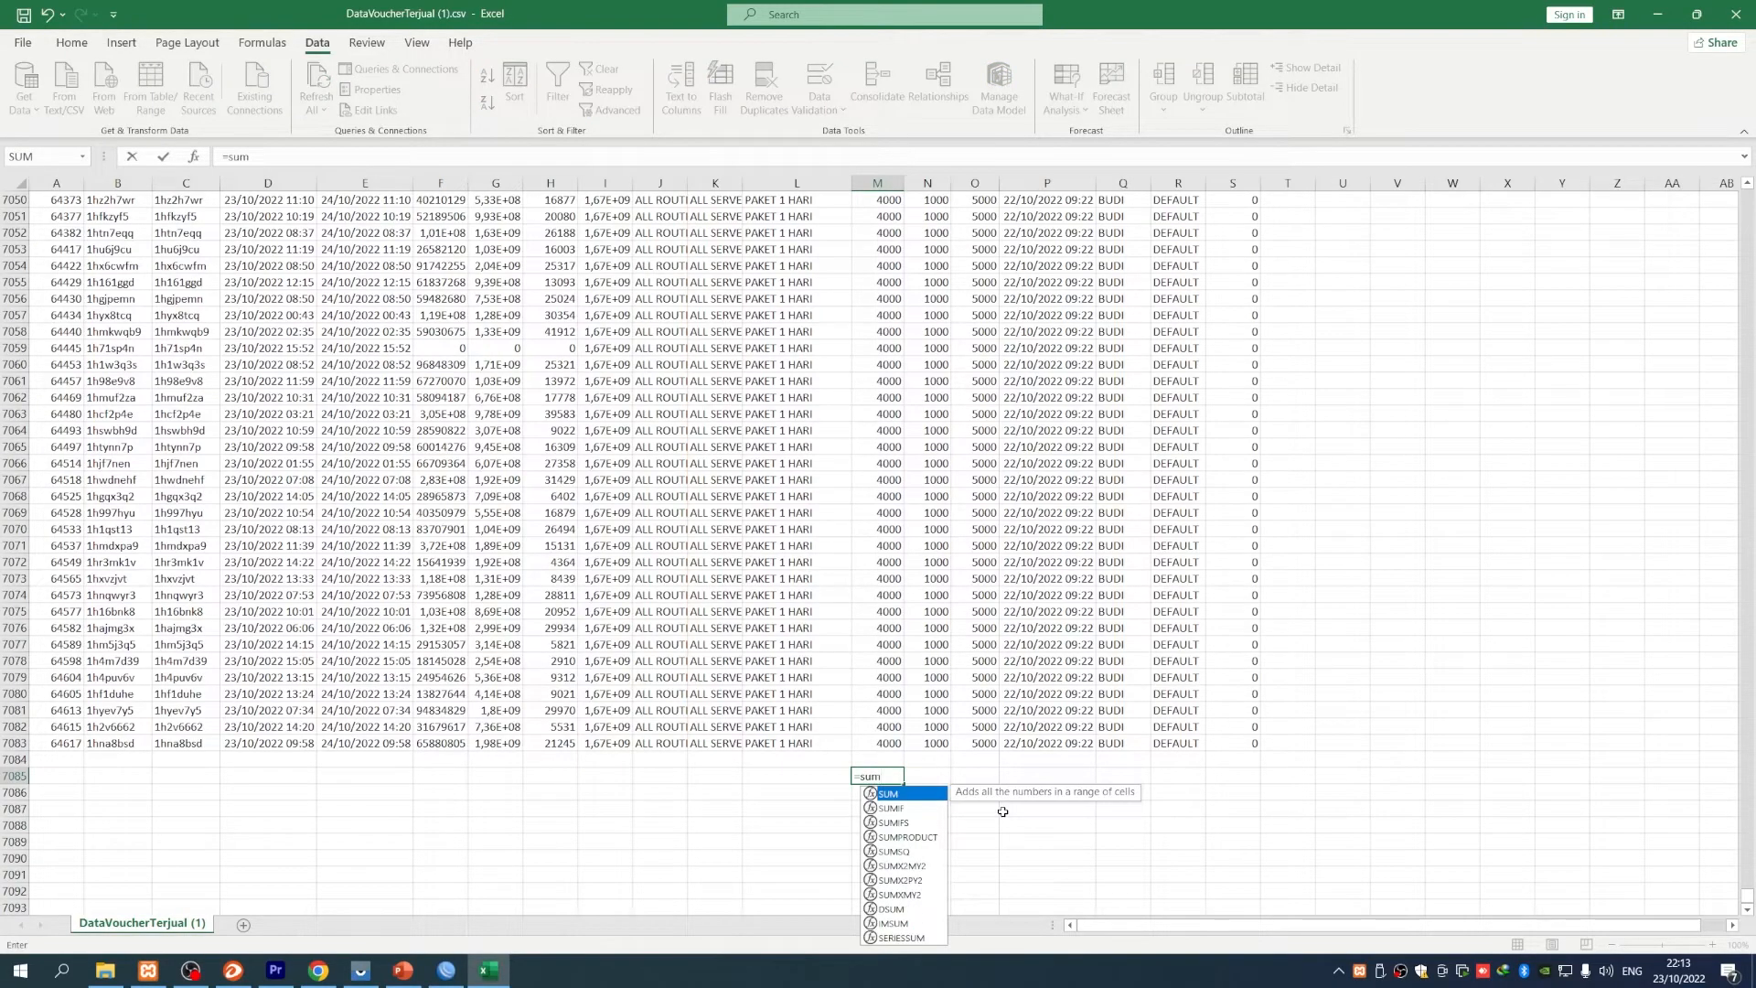
type("(")
left_click_drag(880, 743, 880, 2)
left_click_drag(881, 1, 873, 218)
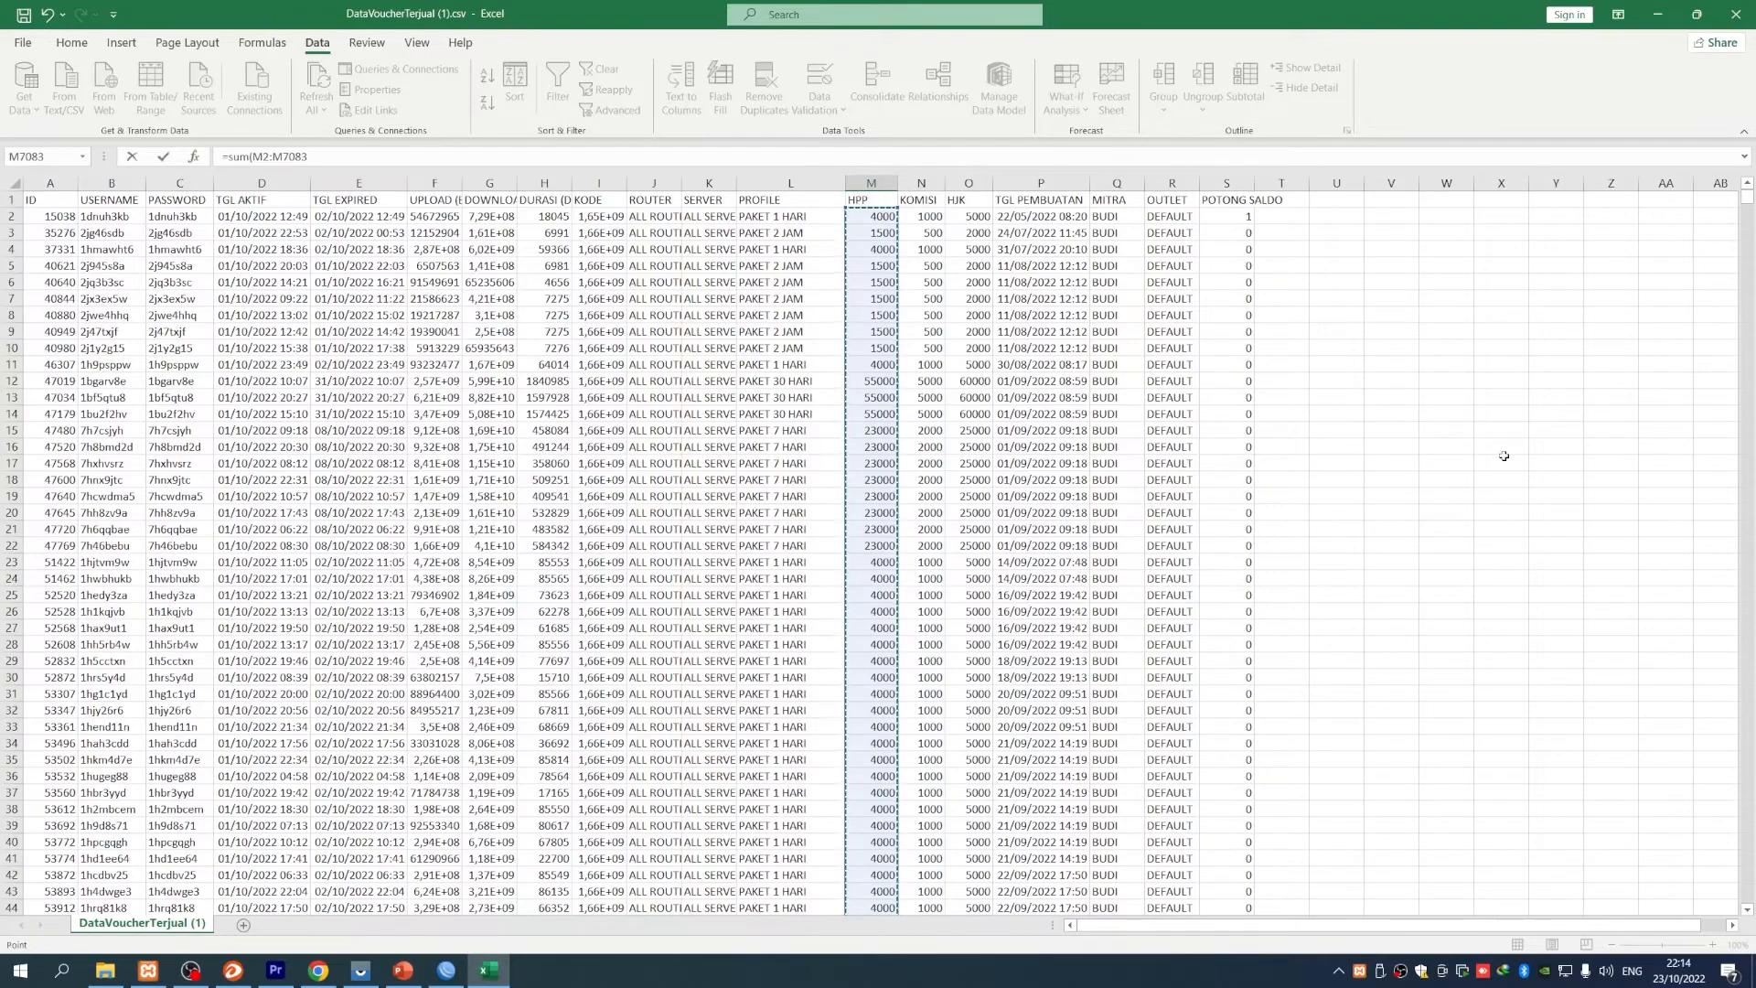
key("Return")
scroll(1021, 856, "down", 2)
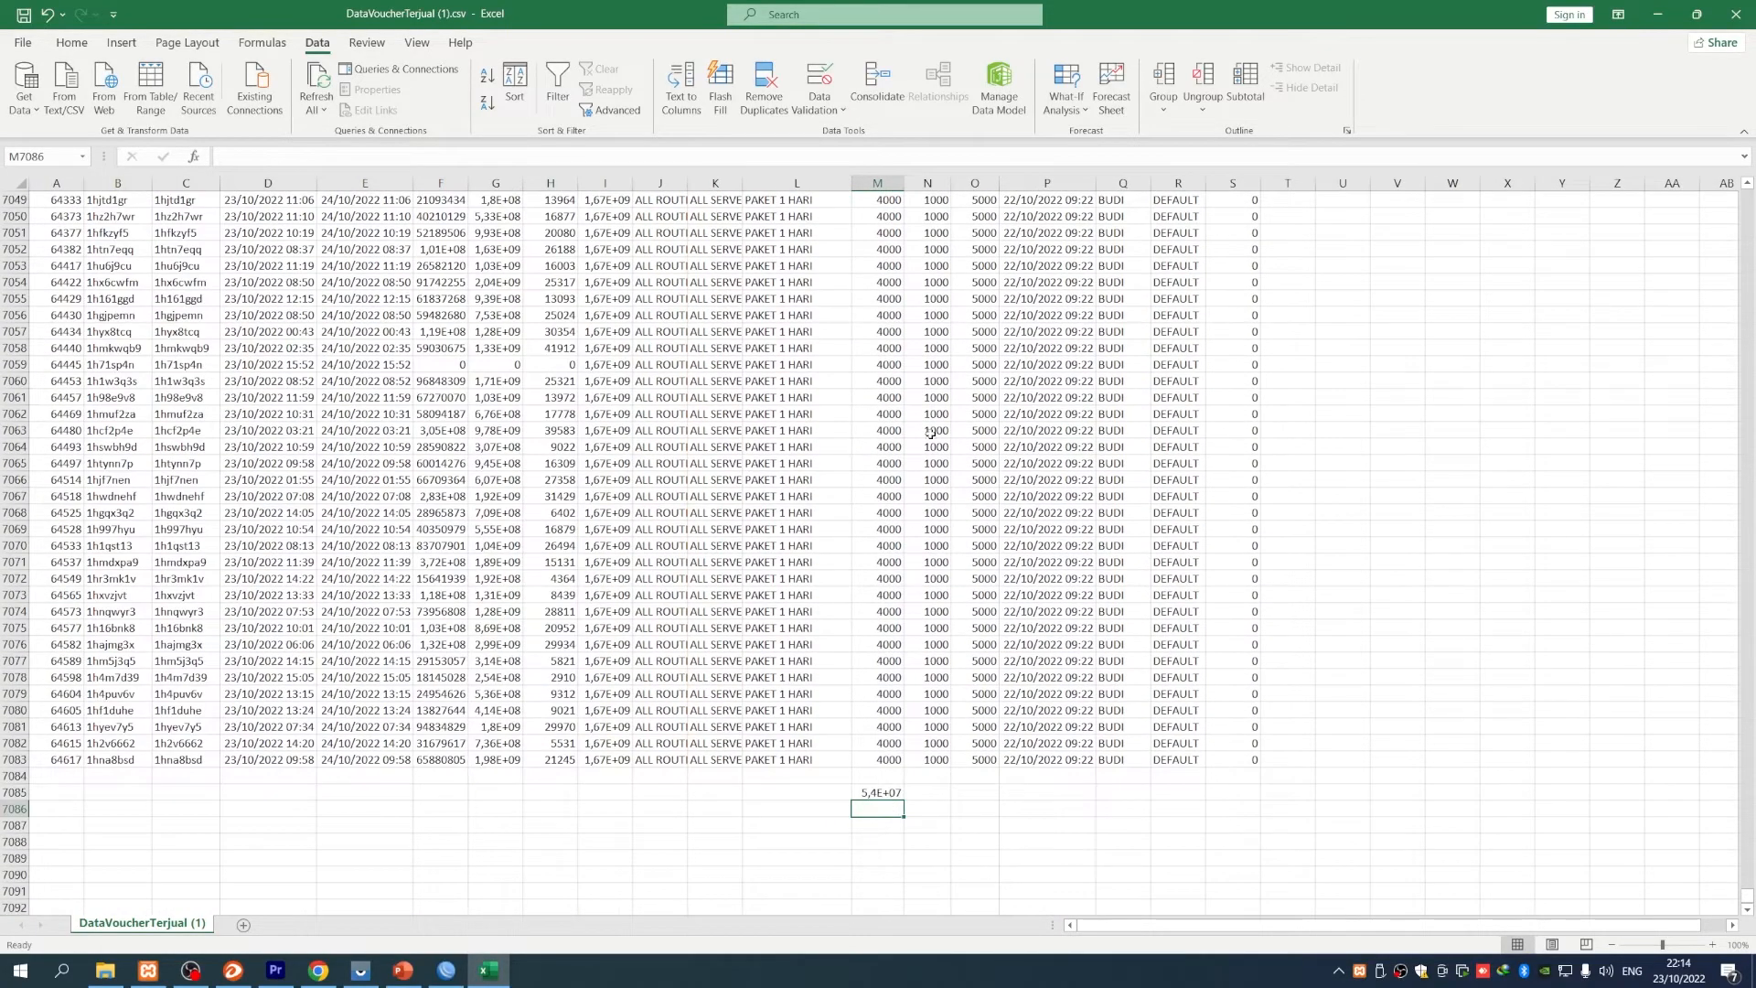
double_click(904, 184)
key("Up")
left_click(71, 42)
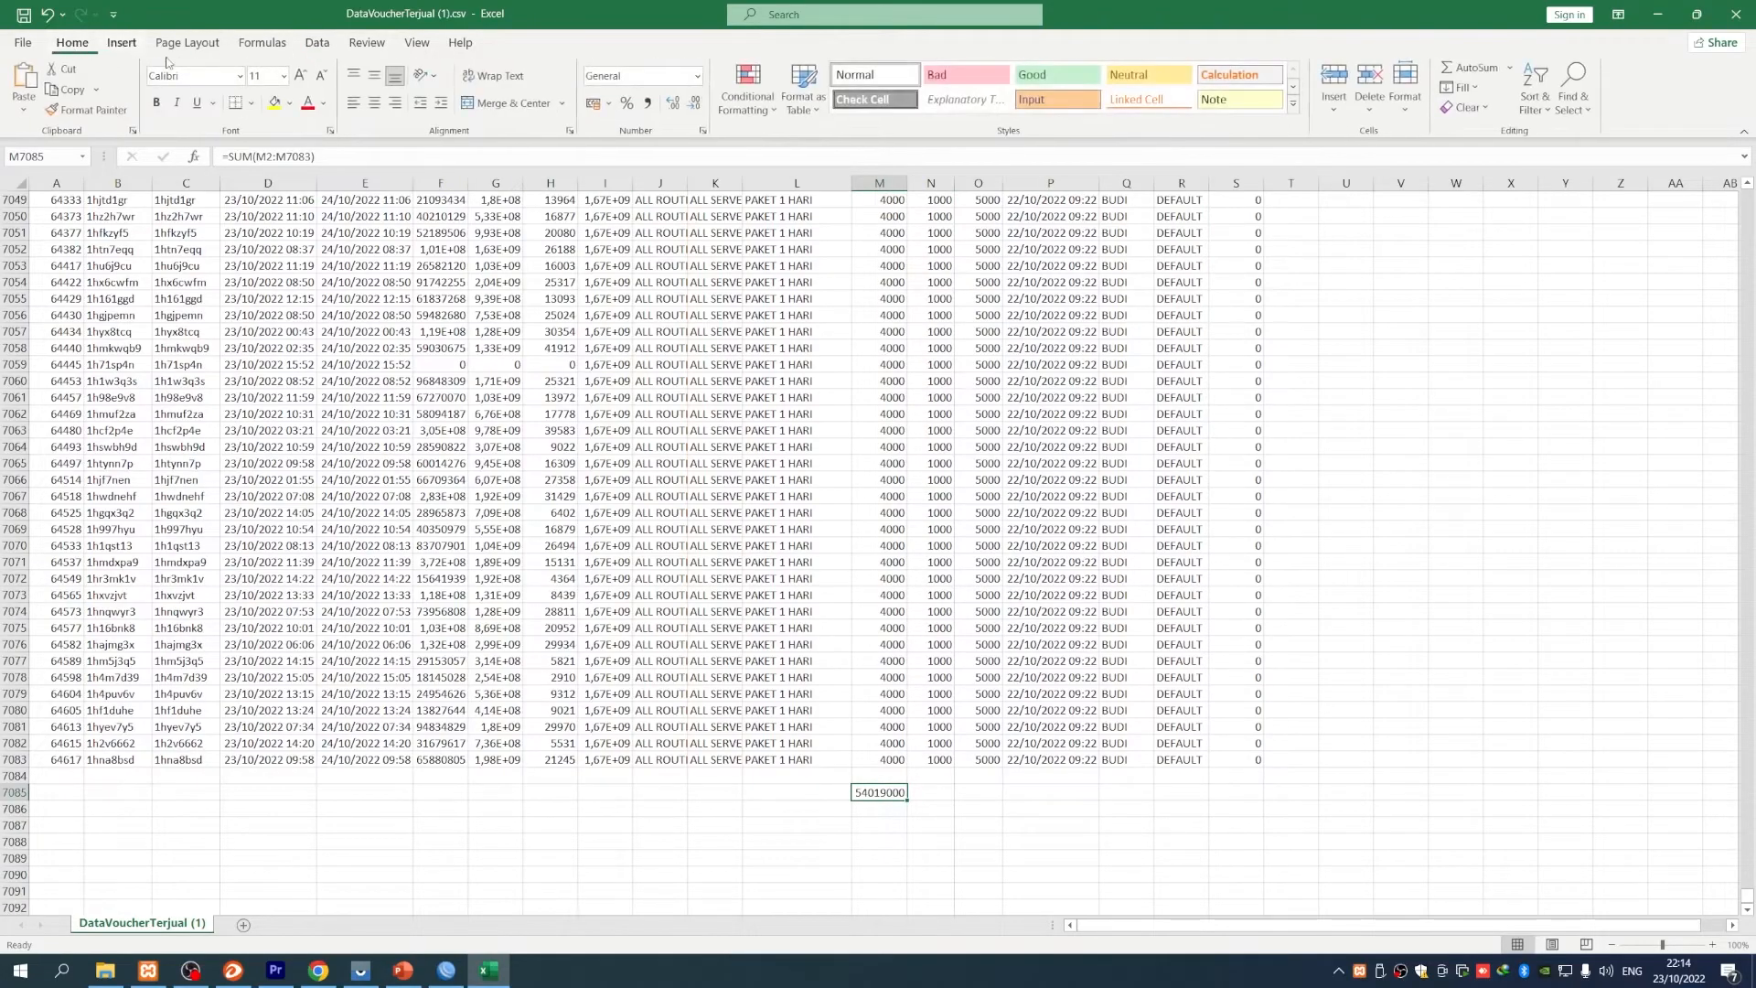
left_click(648, 102)
left_click(1052, 809)
- Total the KOMISI column in N7085 as 8.942.000, autofit column N and add thousands separators
left_click(953, 794)
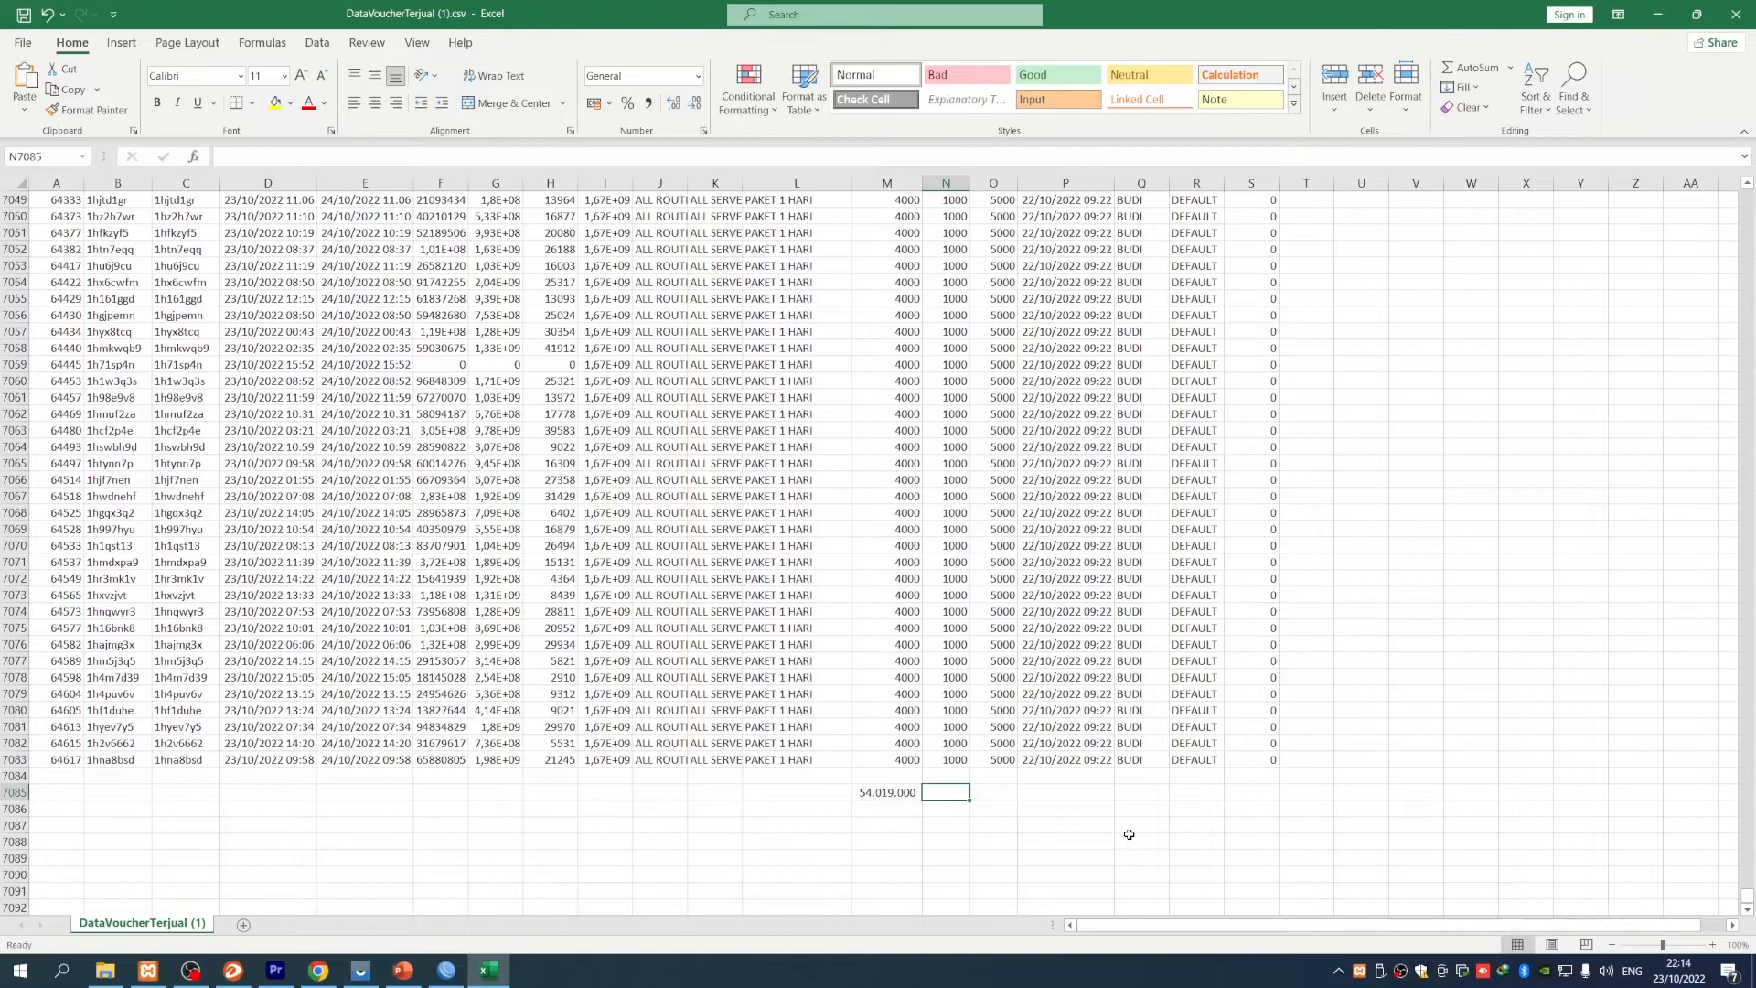
type("=sum(")
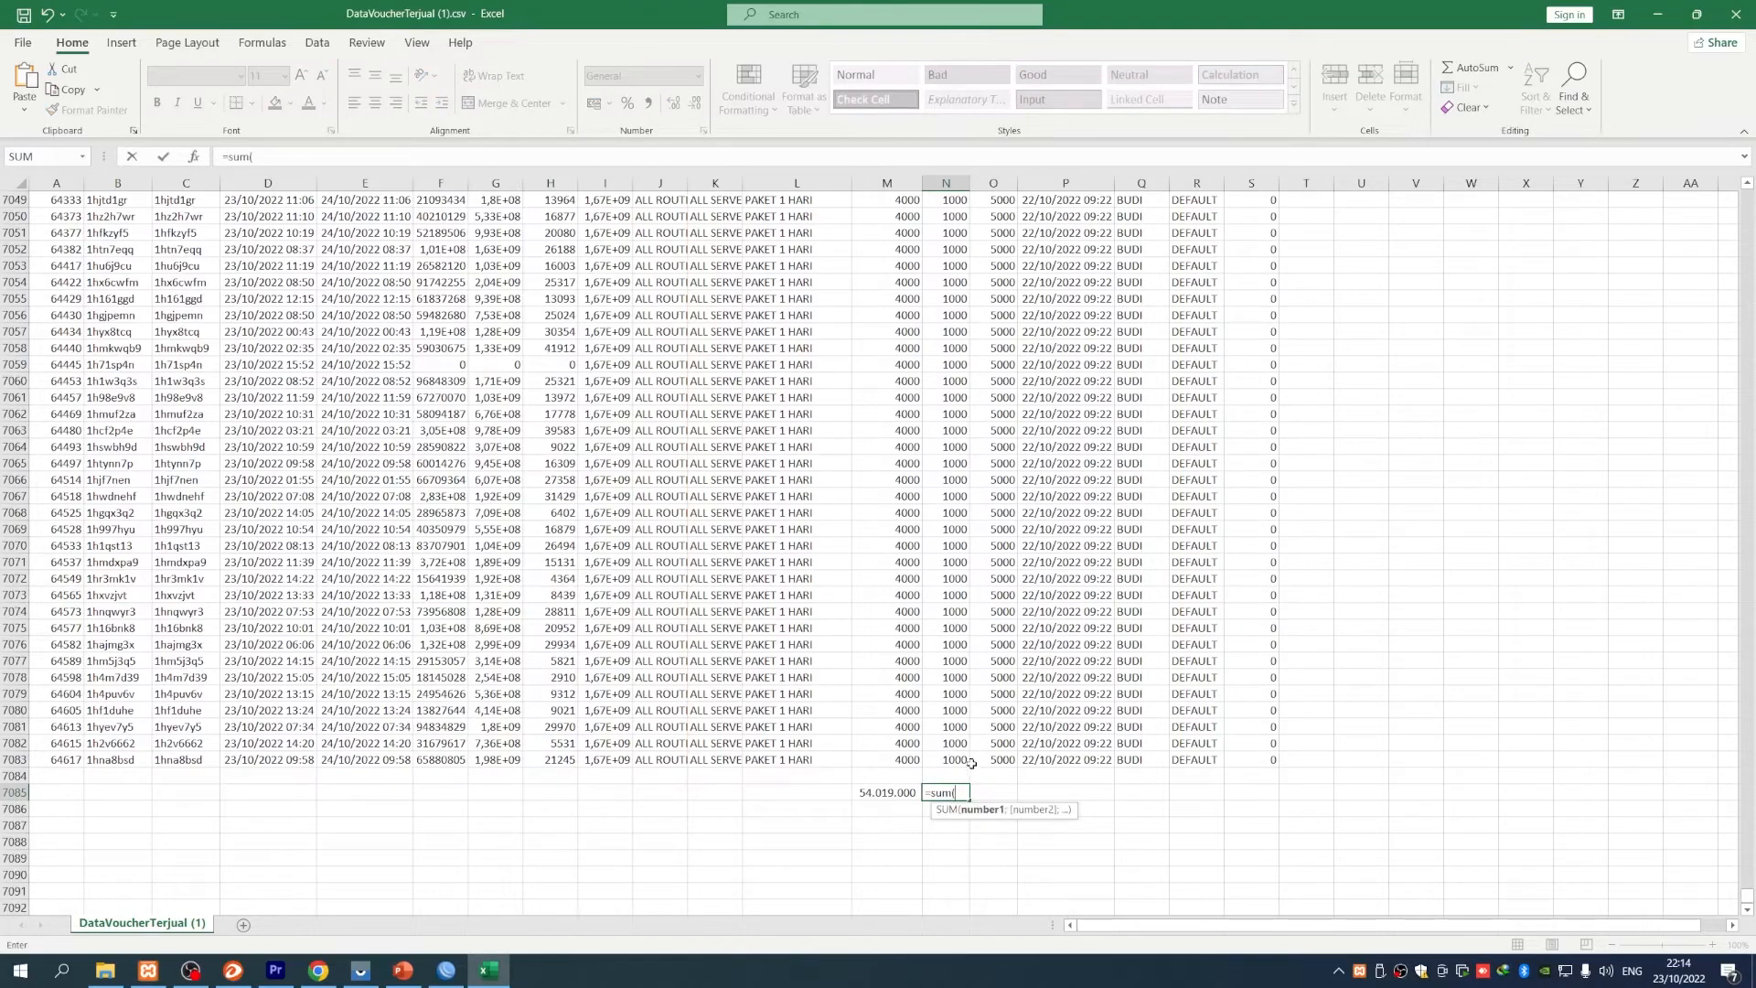
left_click_drag(970, 762, 949, 217)
key("Return")
scroll(1073, 848, "down", 2)
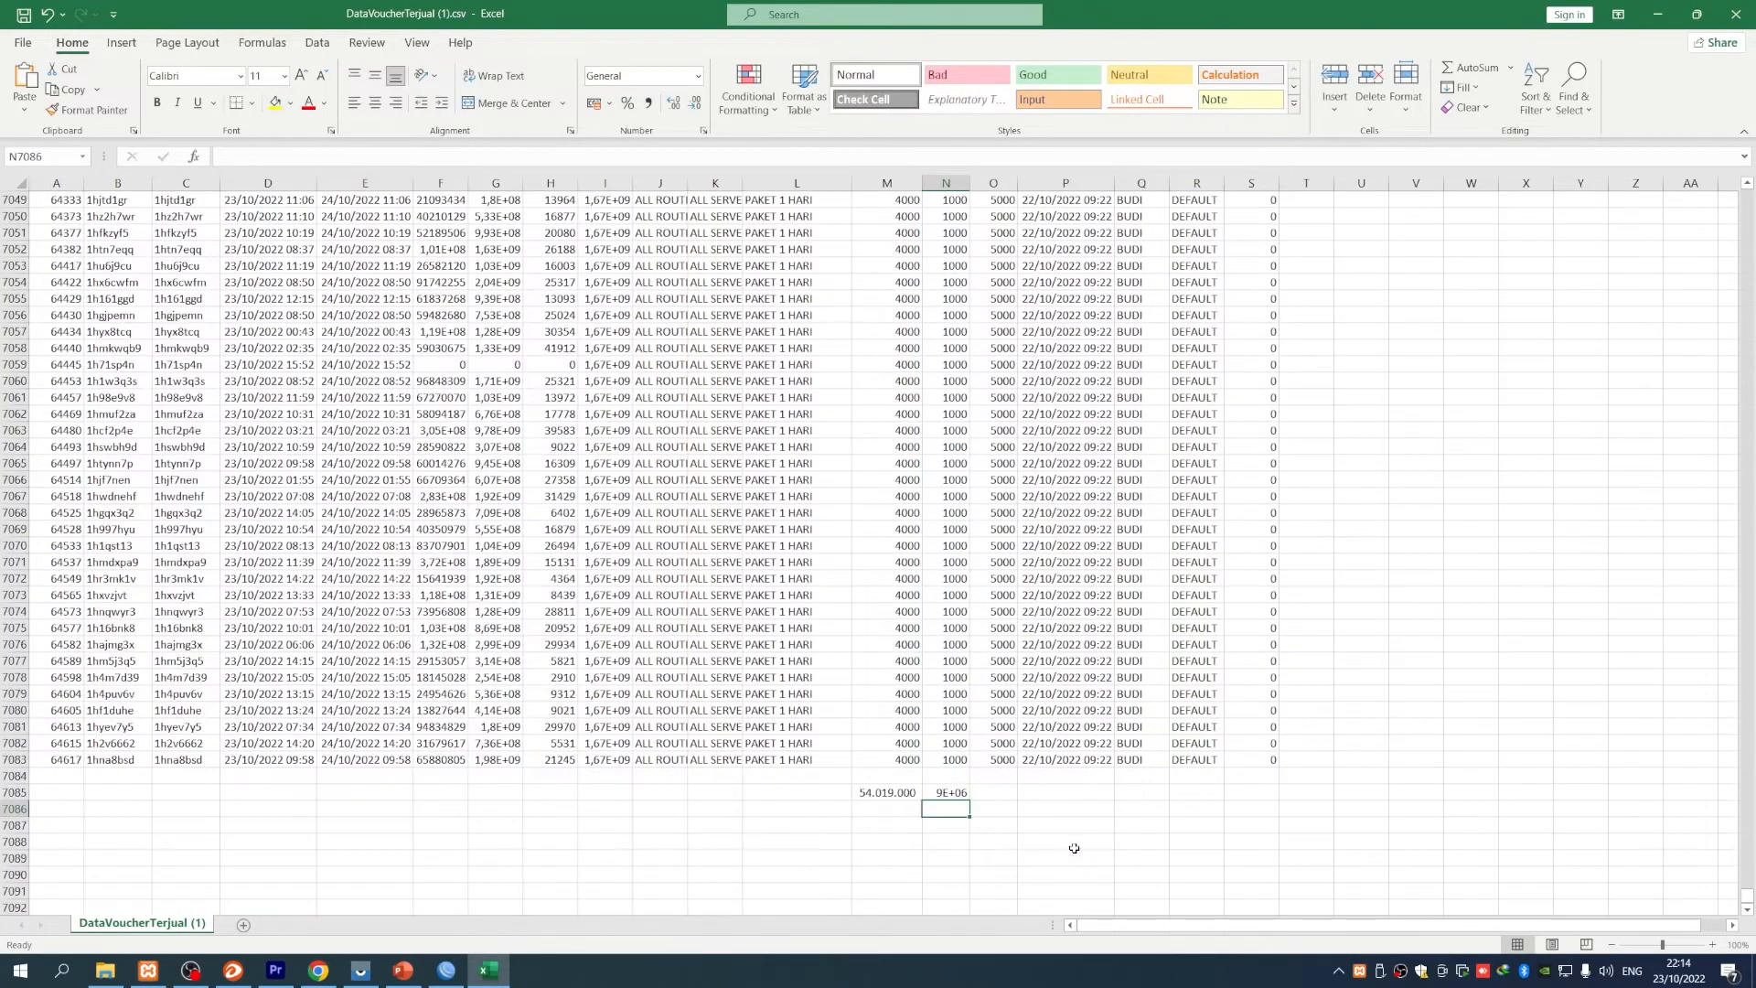
double_click(969, 183)
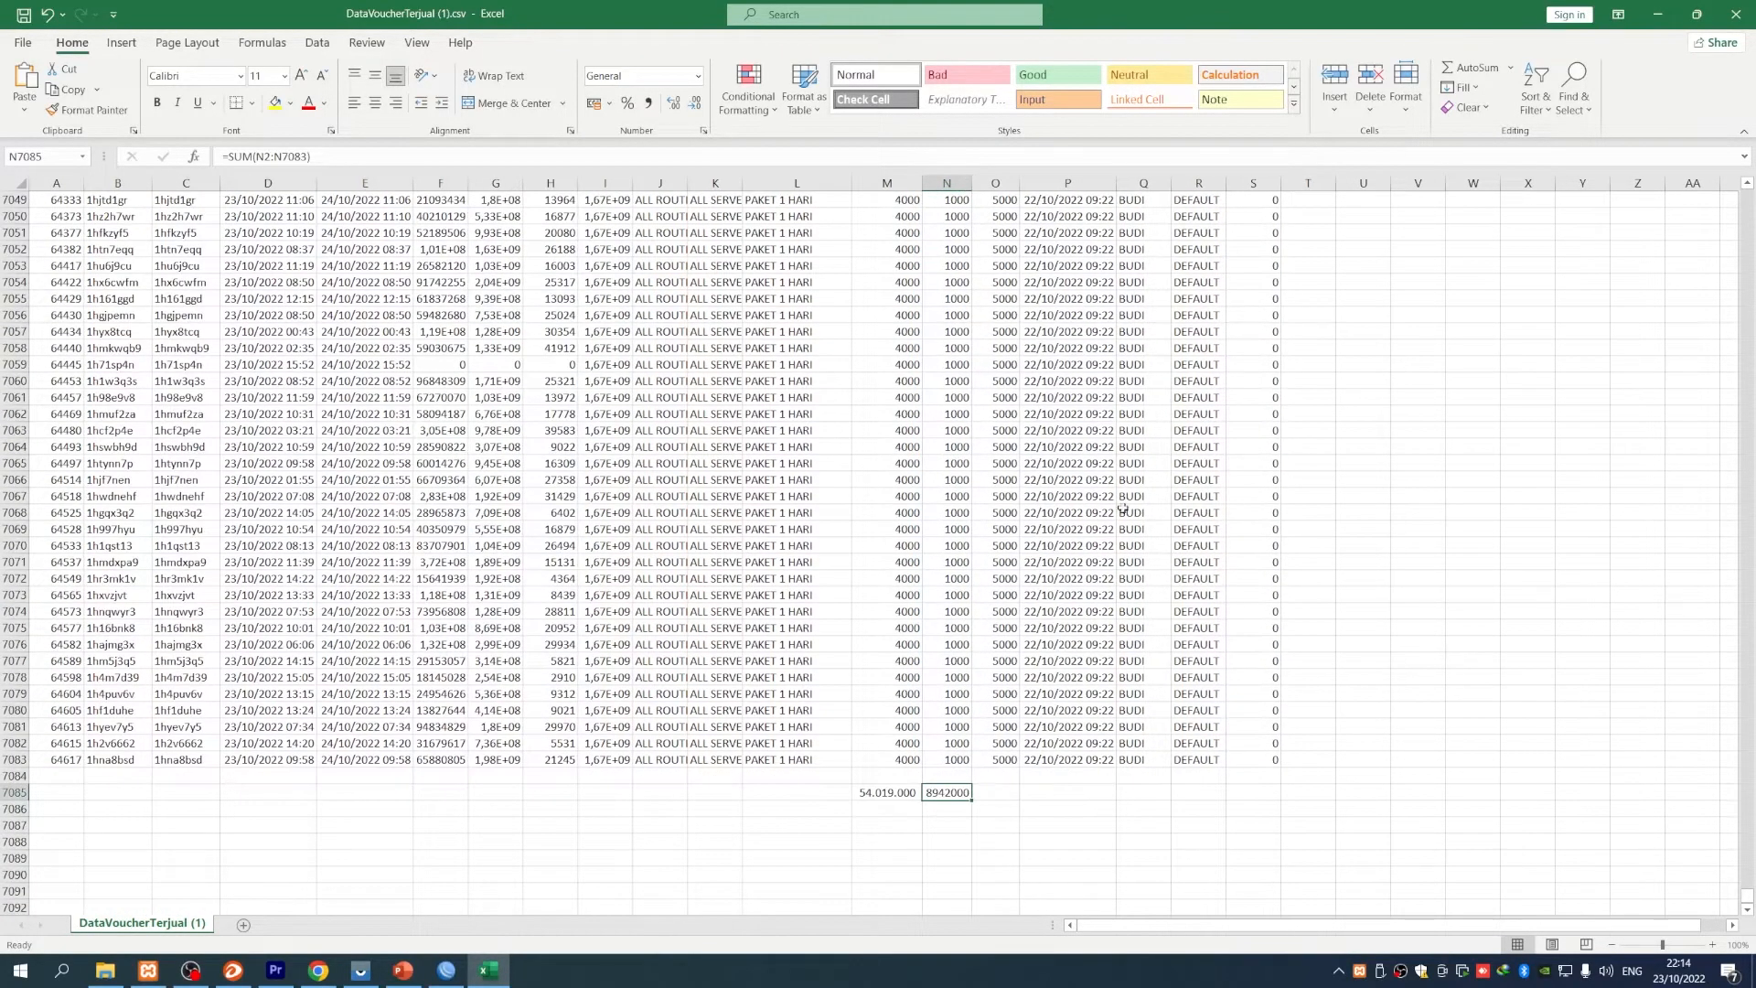
left_click(647, 103)
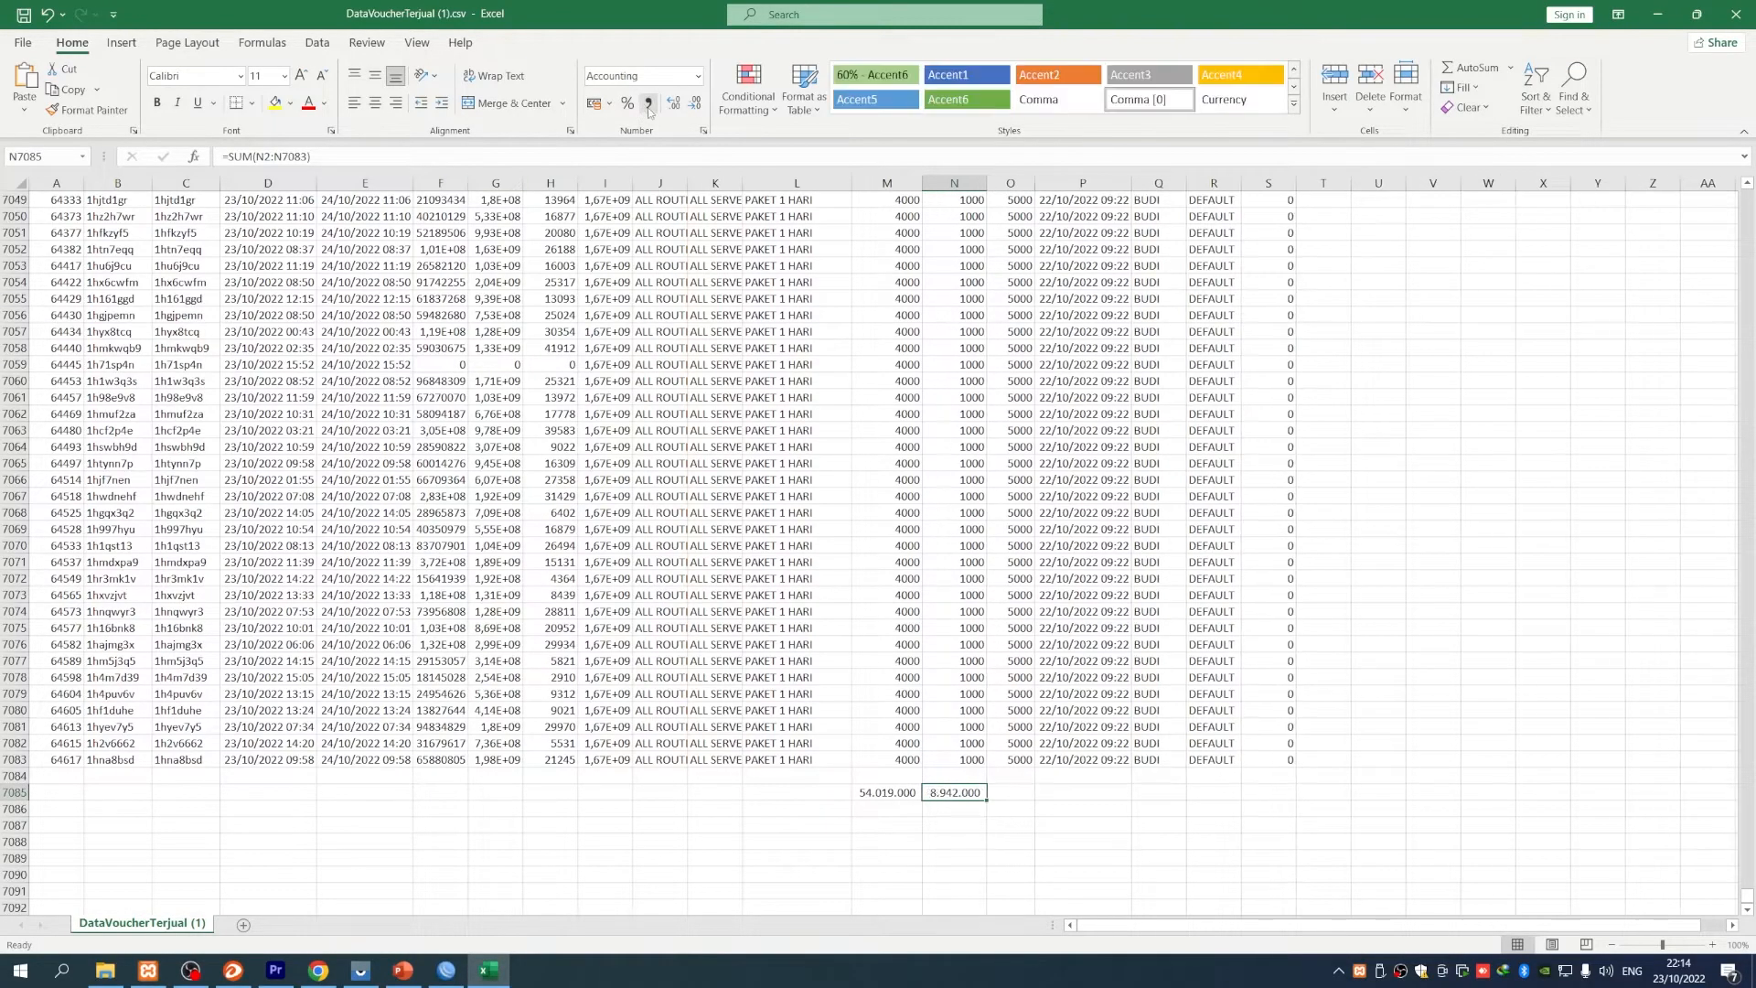
left_click(1039, 858)
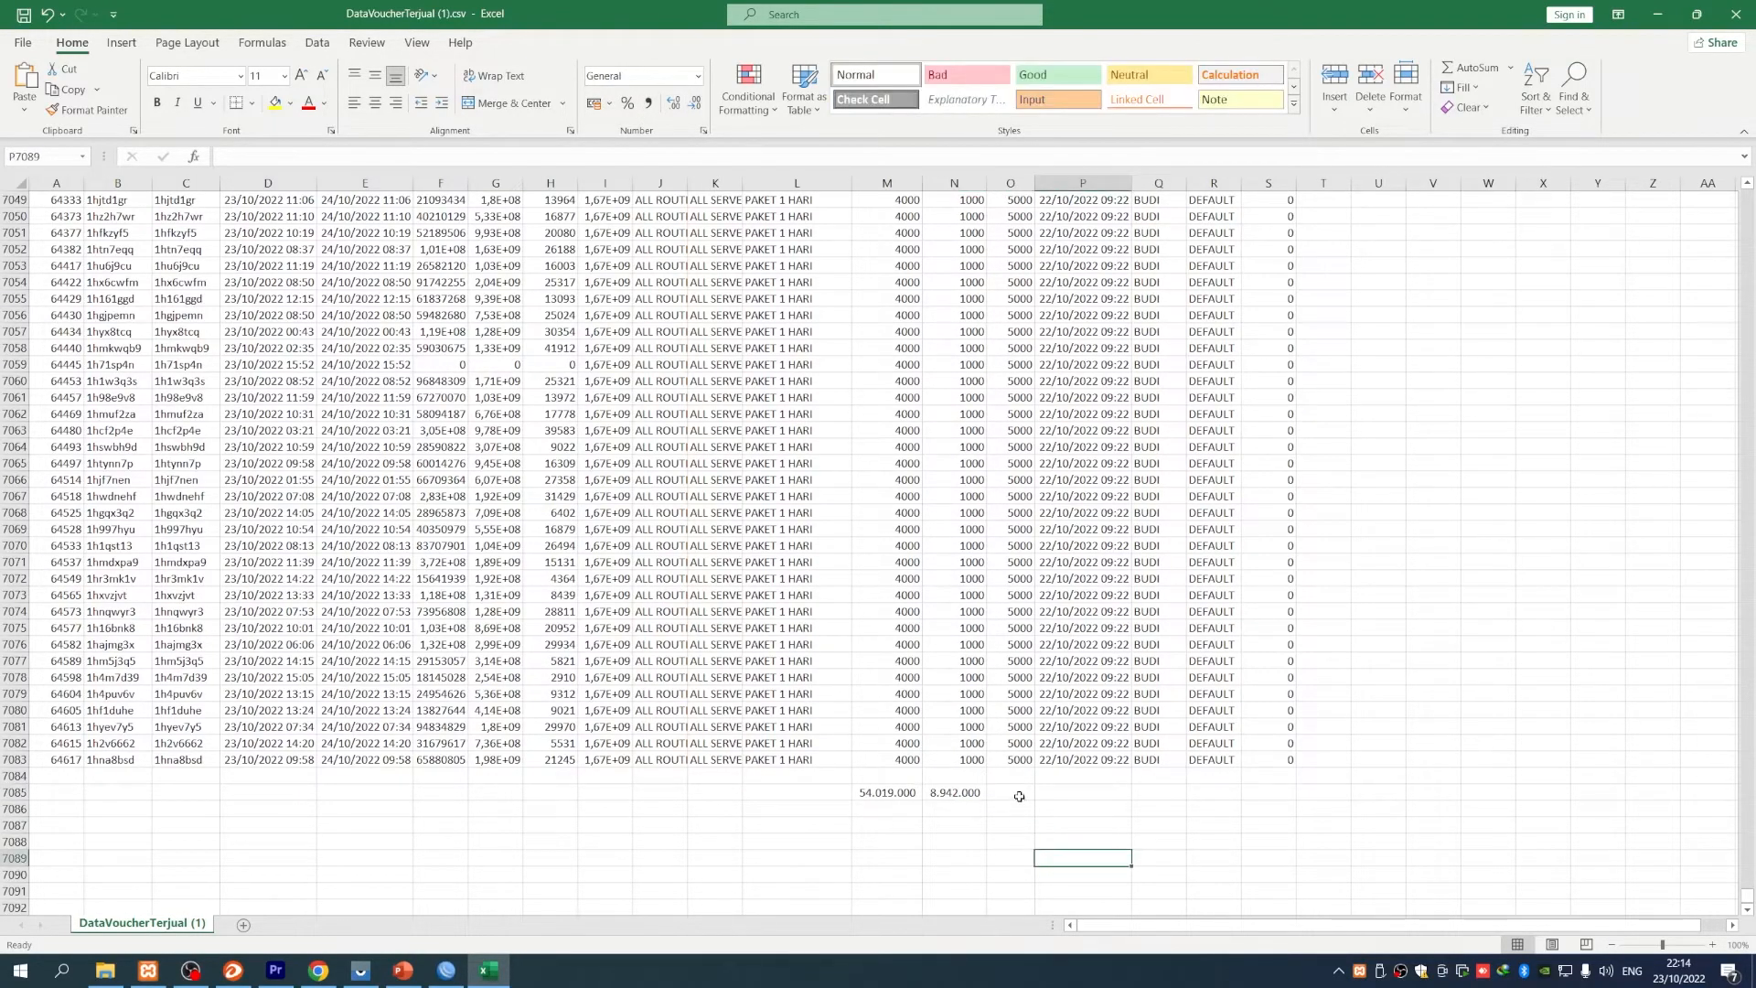
- Sum column O into O7085 as 62.961.000 with thousands separators, then select the three totals
type("=s")
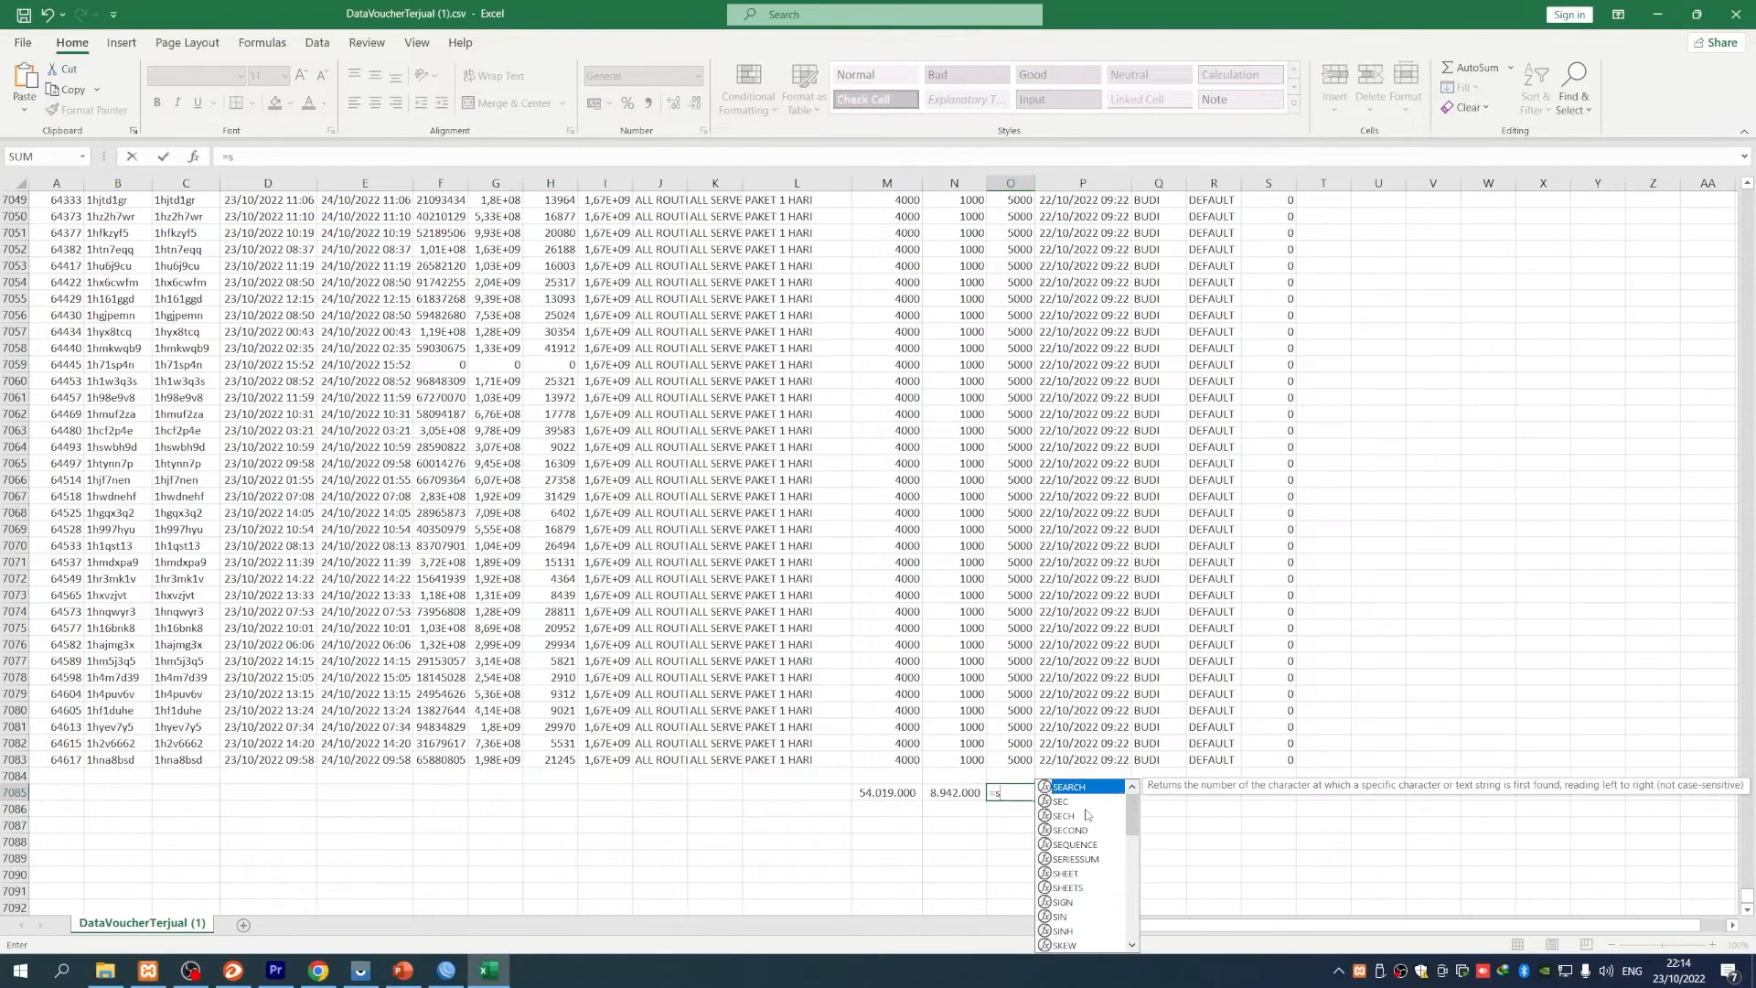
type("um(")
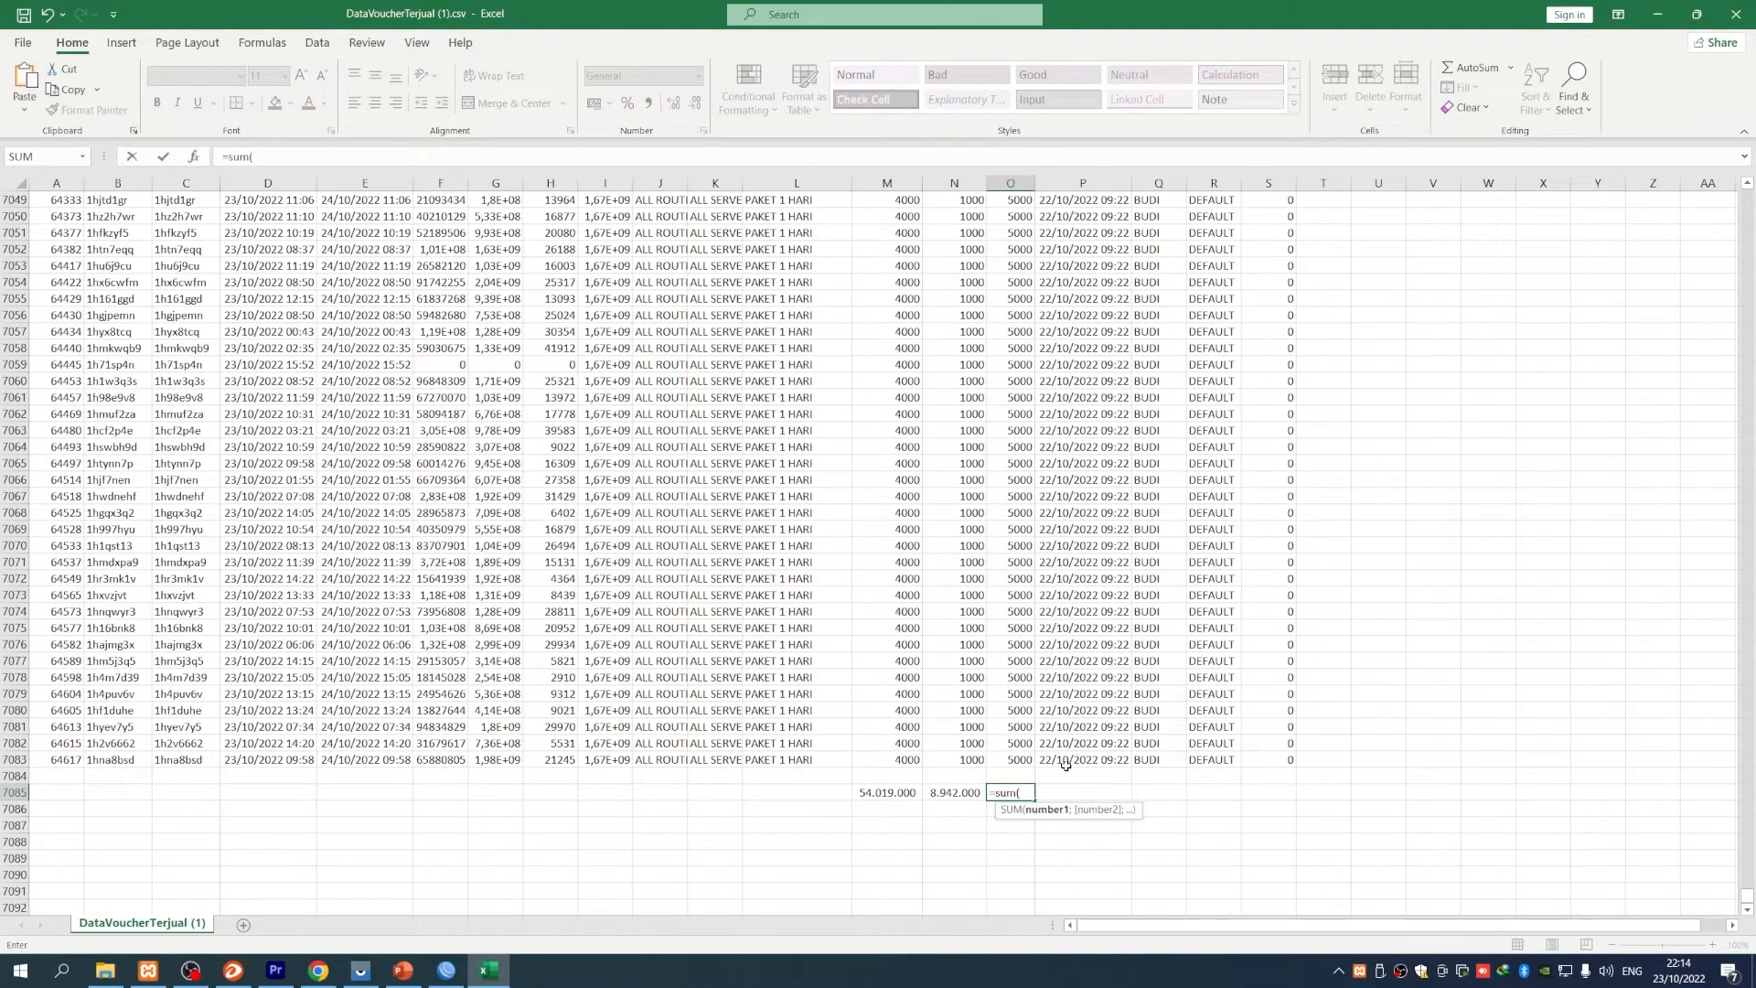
left_click_drag(1017, 757, 1013, 35)
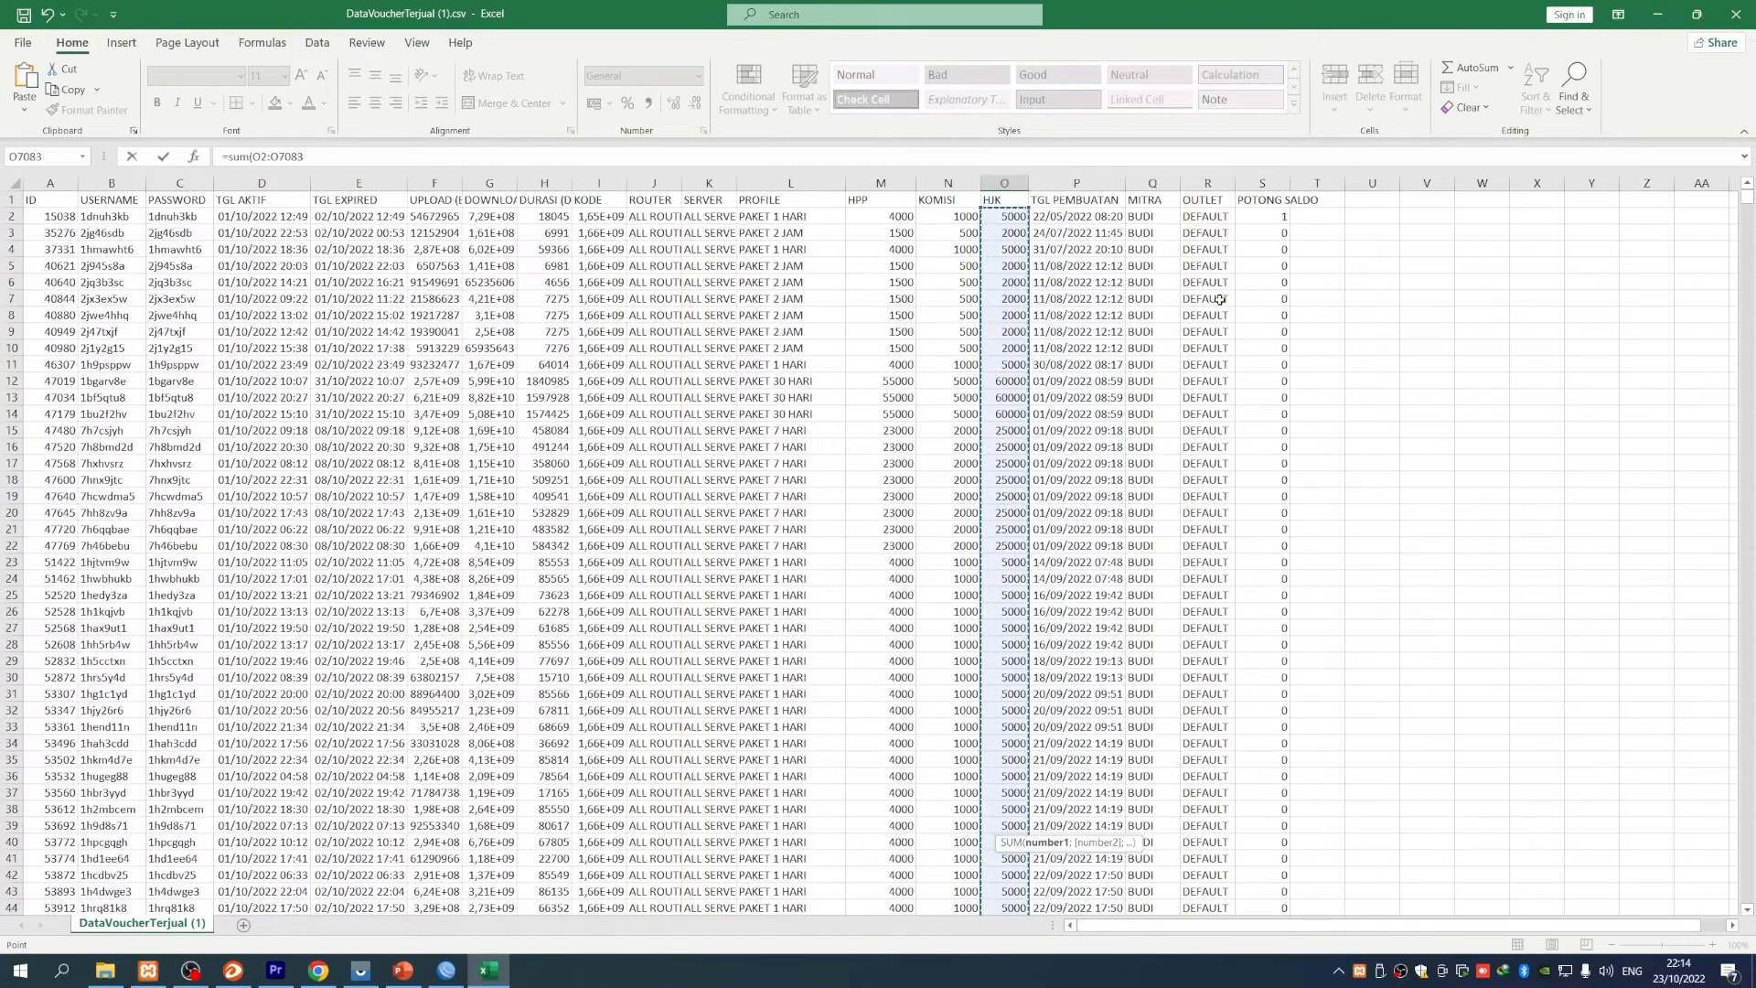
key("Return")
double_click(1036, 183)
left_click(1036, 889)
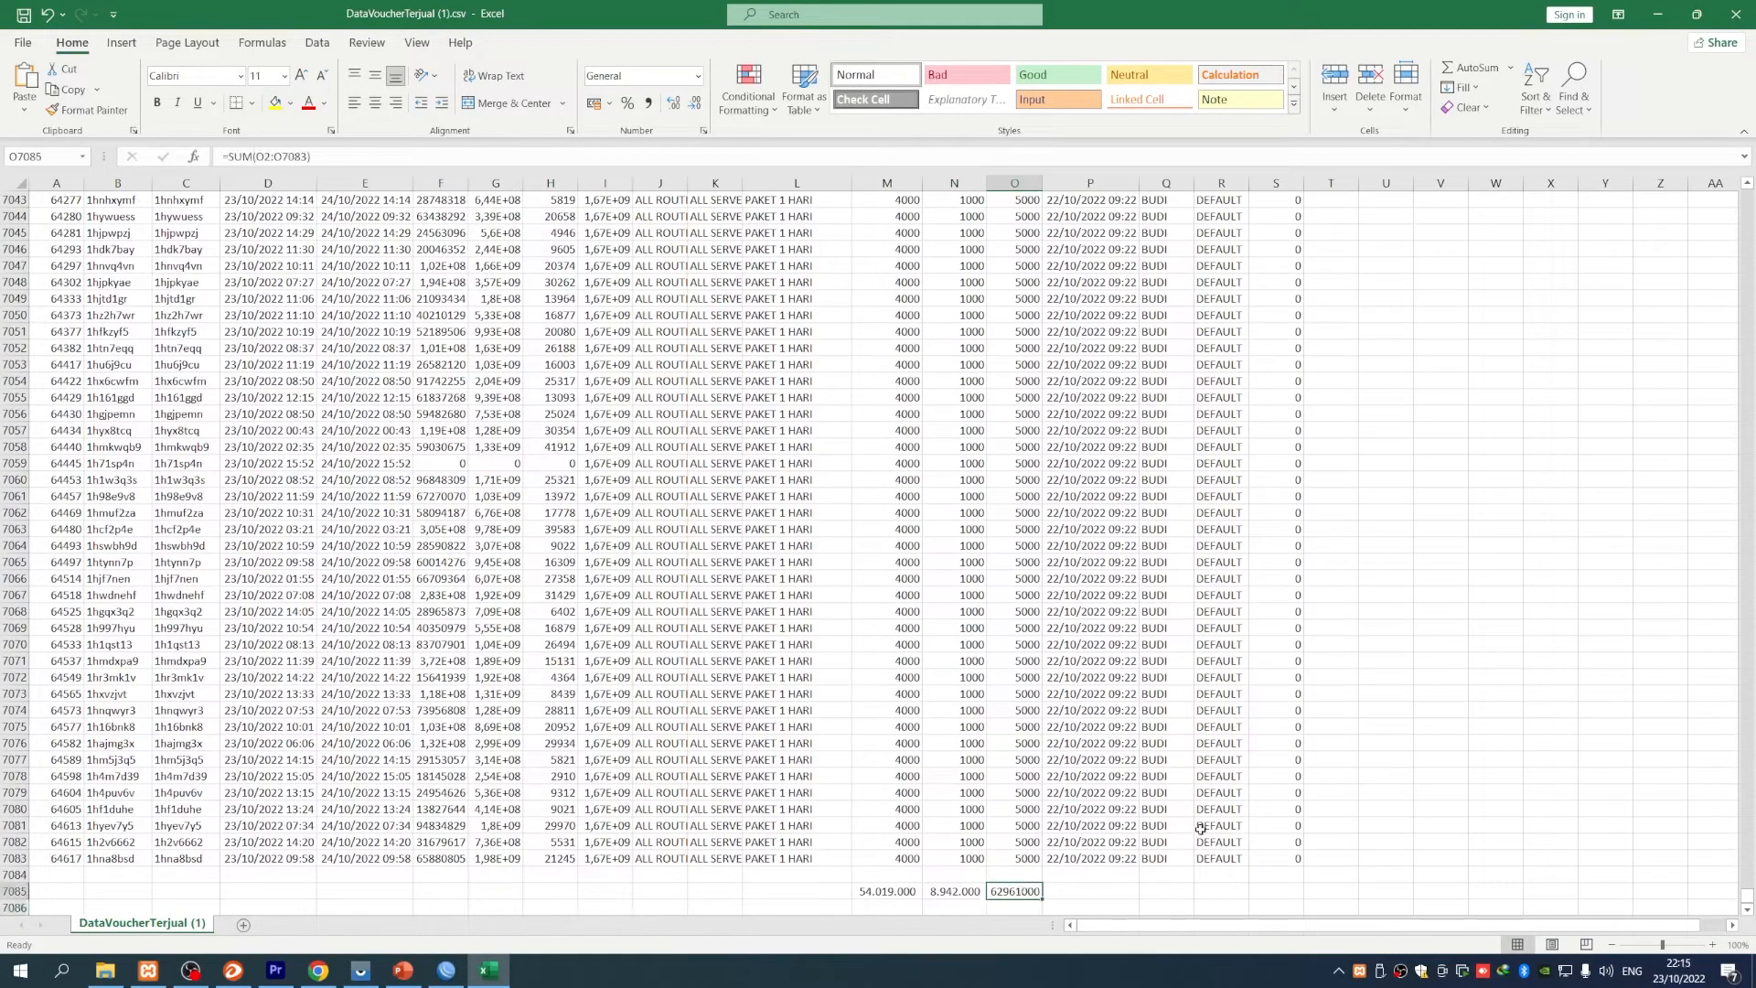
left_click(649, 103)
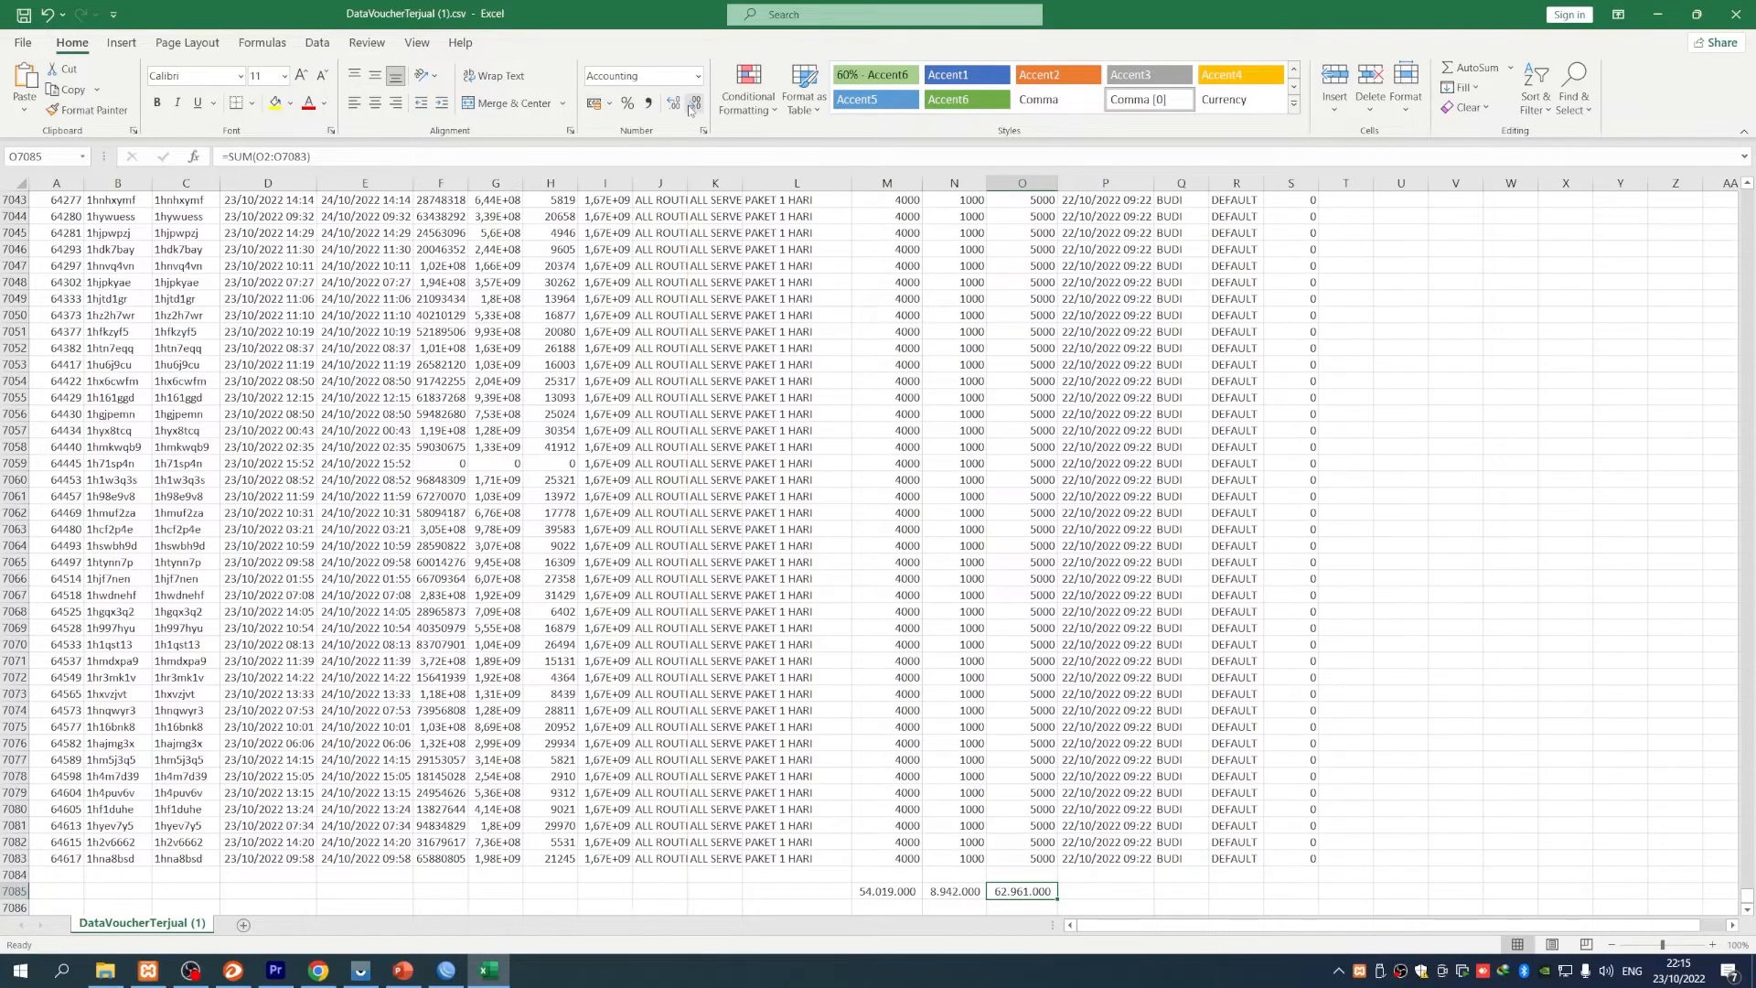
scroll(1263, 768, "down", 2)
left_click(1090, 850)
left_click_drag(864, 794, 1029, 794)
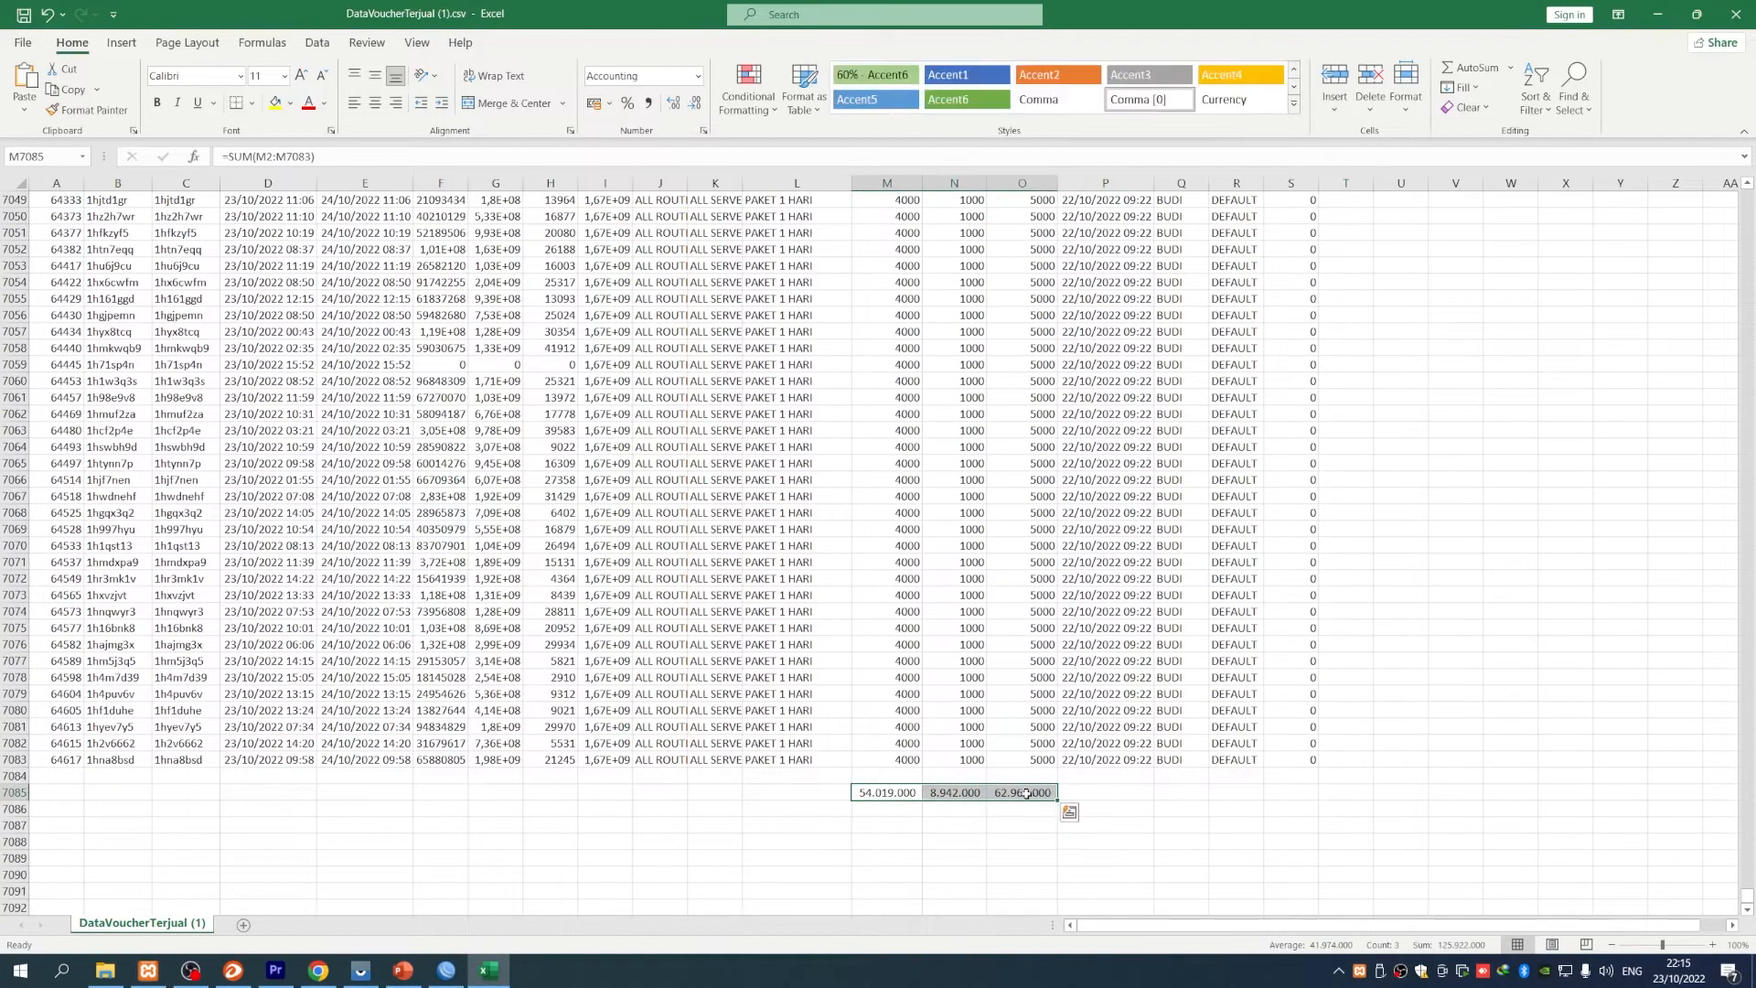
- Set the row 7085 totals to font size 20
left_click(301, 75)
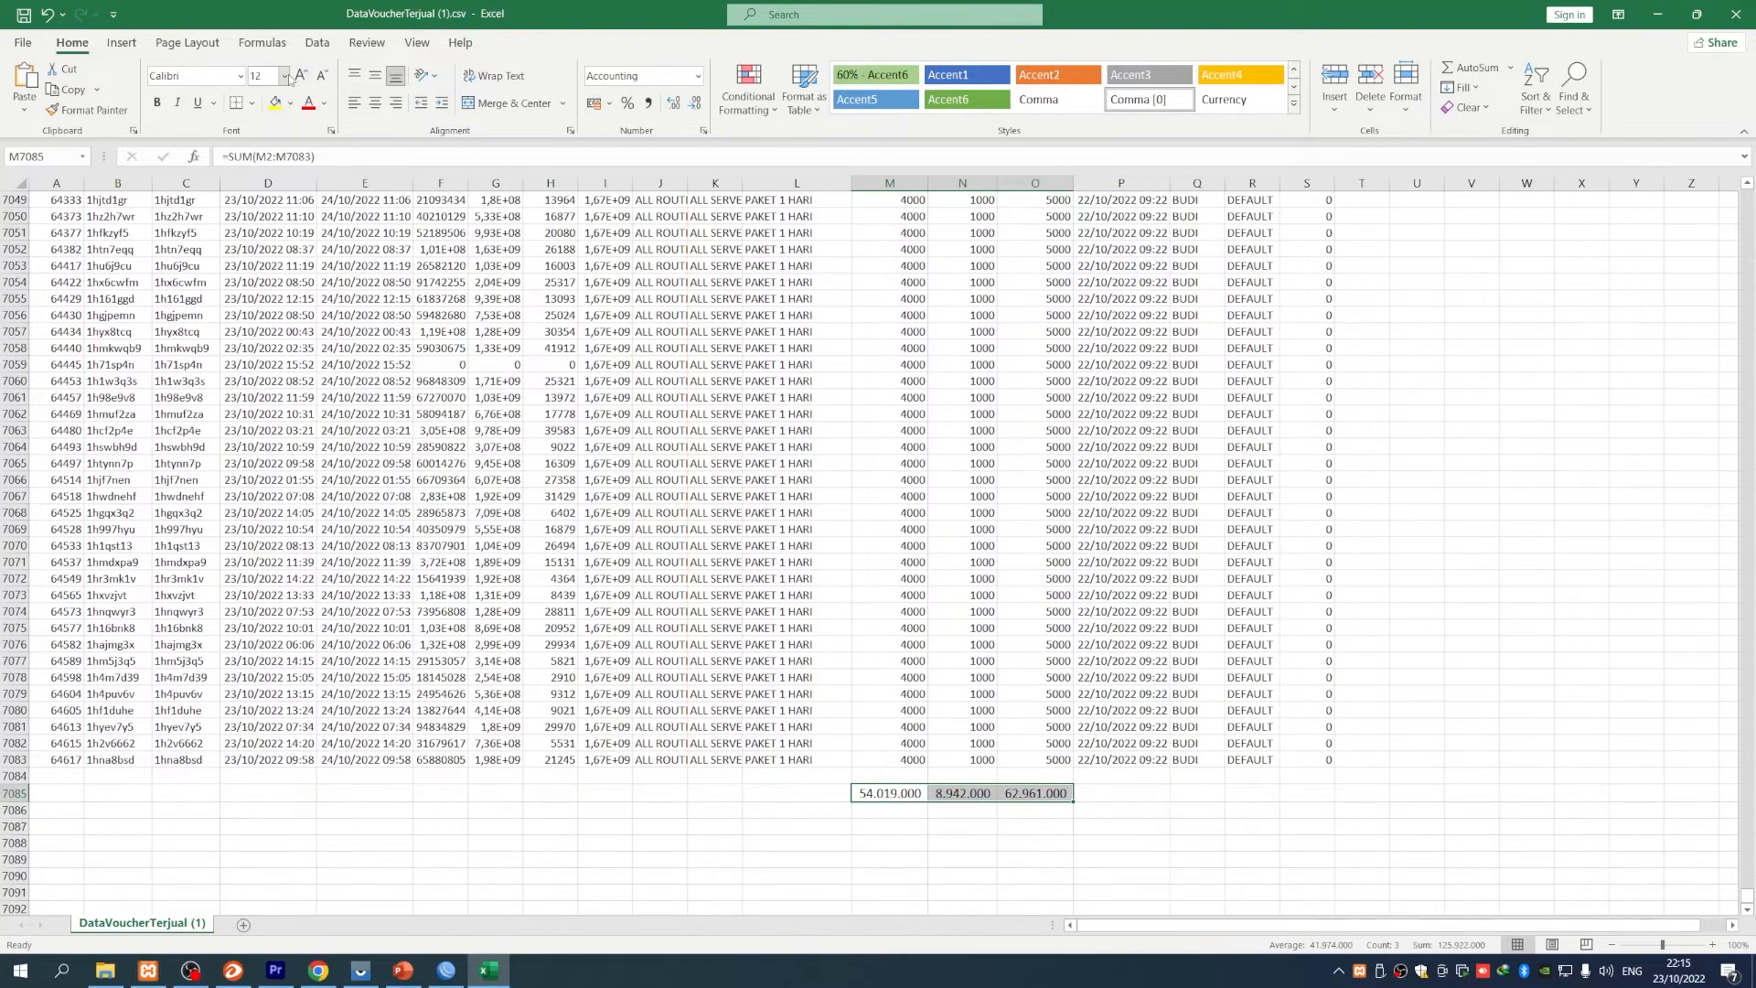
left_click(285, 76)
left_click(264, 263)
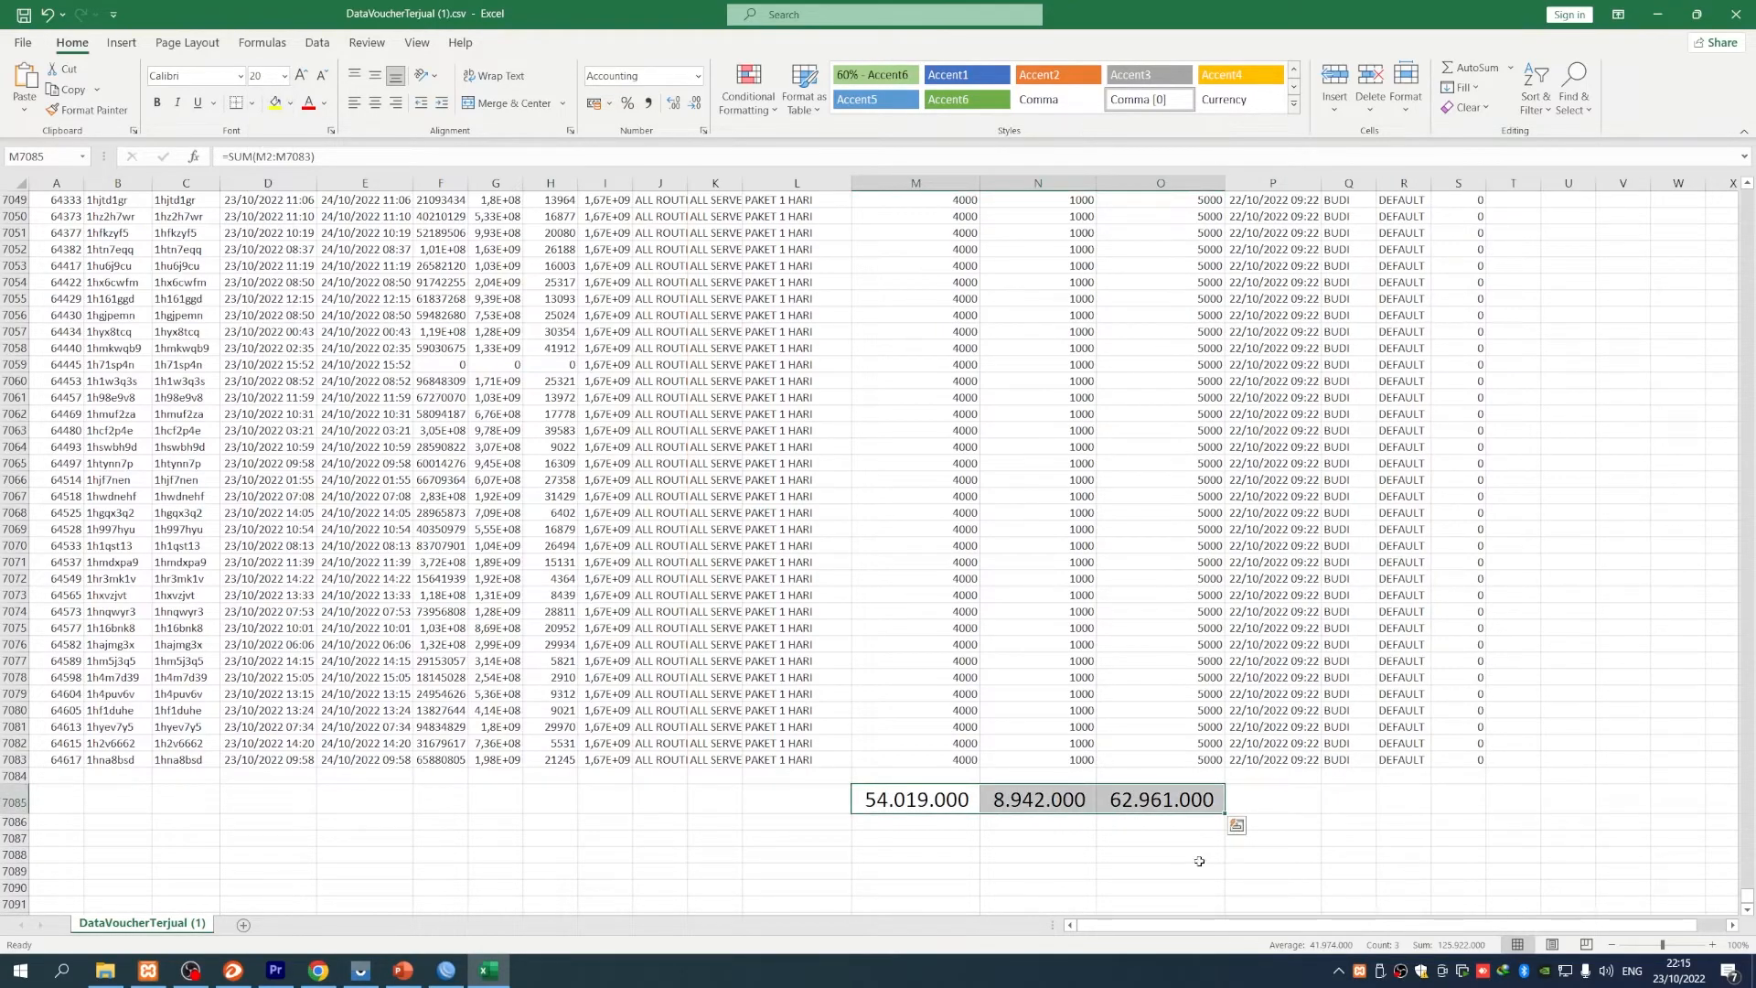
left_click(1038, 854)
- Select the empty cells in row 7085 to the left of the totals
left_click(1271, 803)
left_click_drag(888, 799, 1217, 798)
left_click(1349, 805)
key("Left")
key("Left")
key("Left")
key("Left")
key("Left")
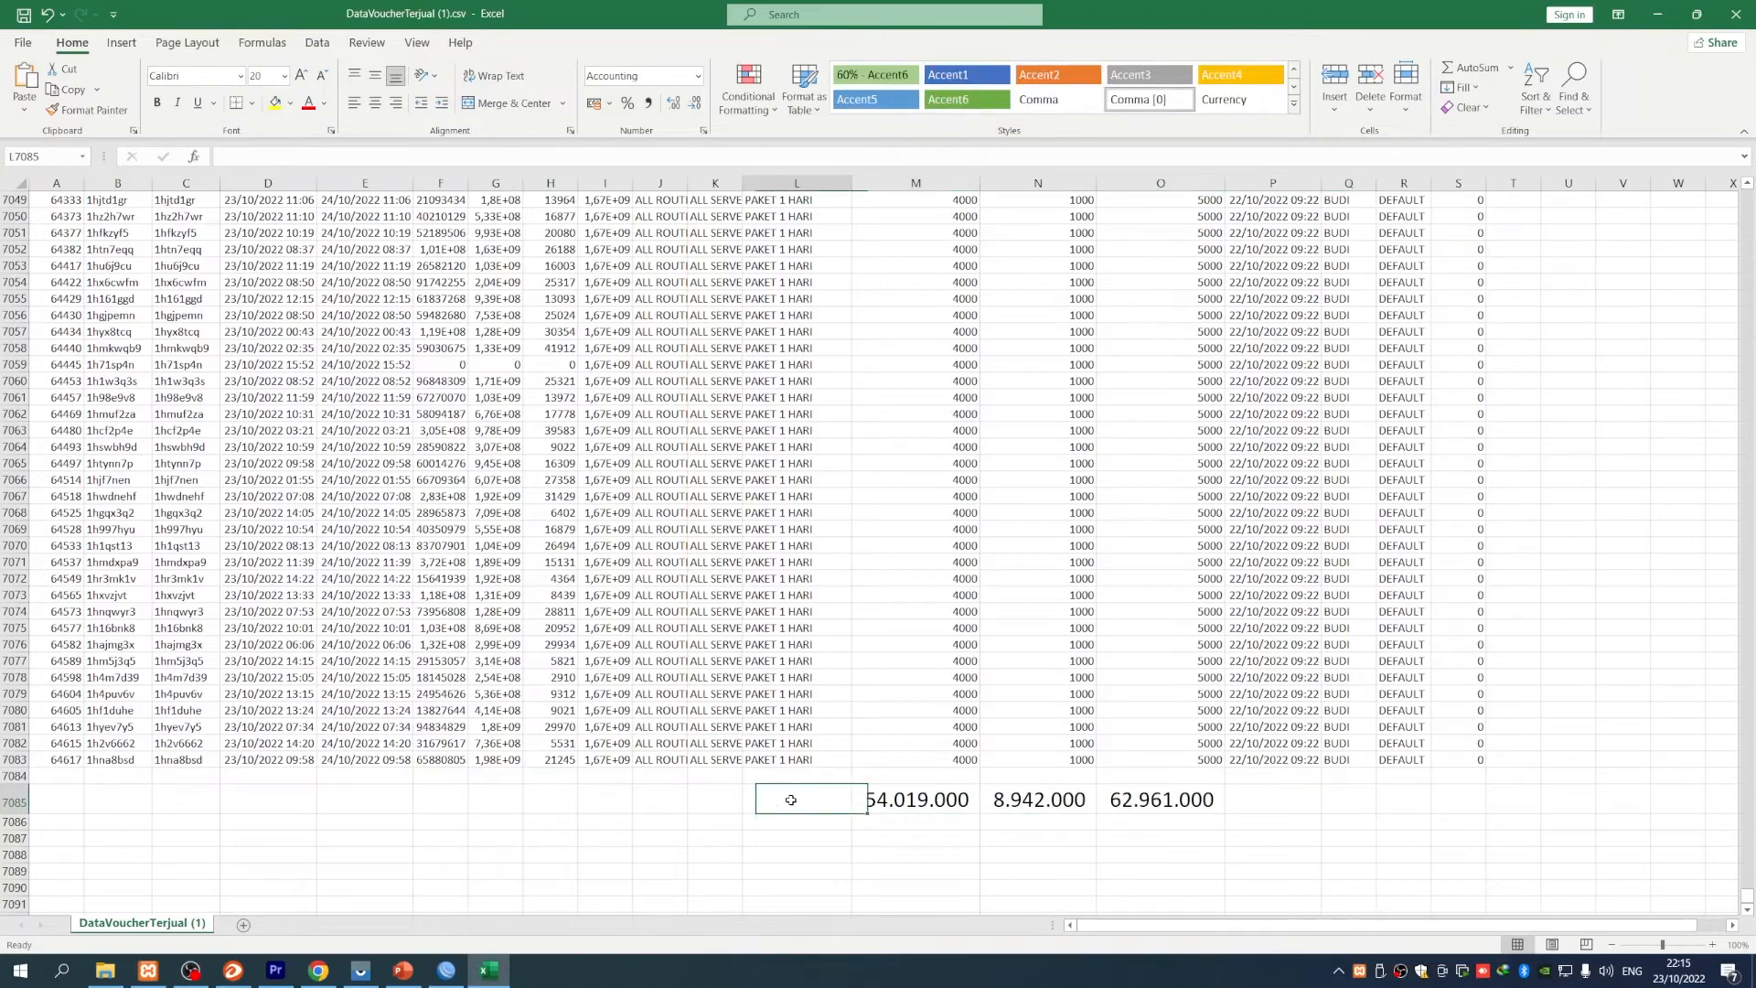
left_click(1358, 811)
left_click(234, 794)
left_click_drag(65, 792, 787, 802)
left_click(814, 848)
left_click(797, 806)
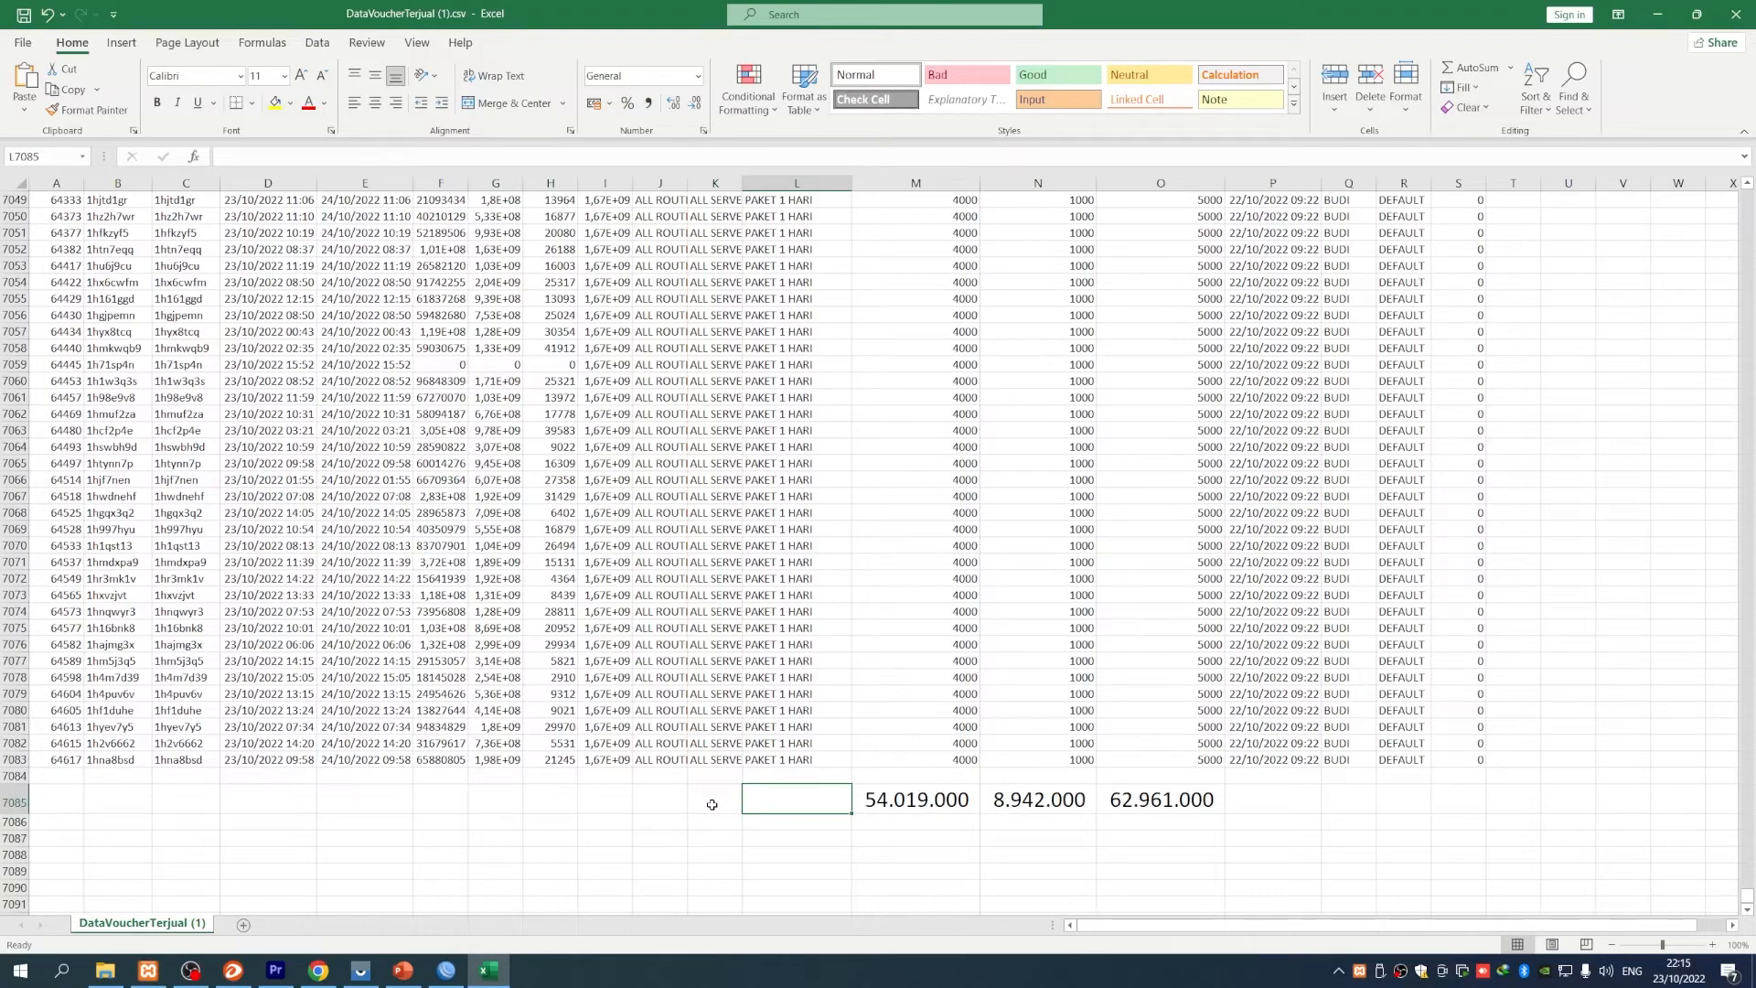
- Autofit columns F, G and H to show full numbers, then return to the PowerPoint slides
double_click(521, 182)
double_click(628, 183)
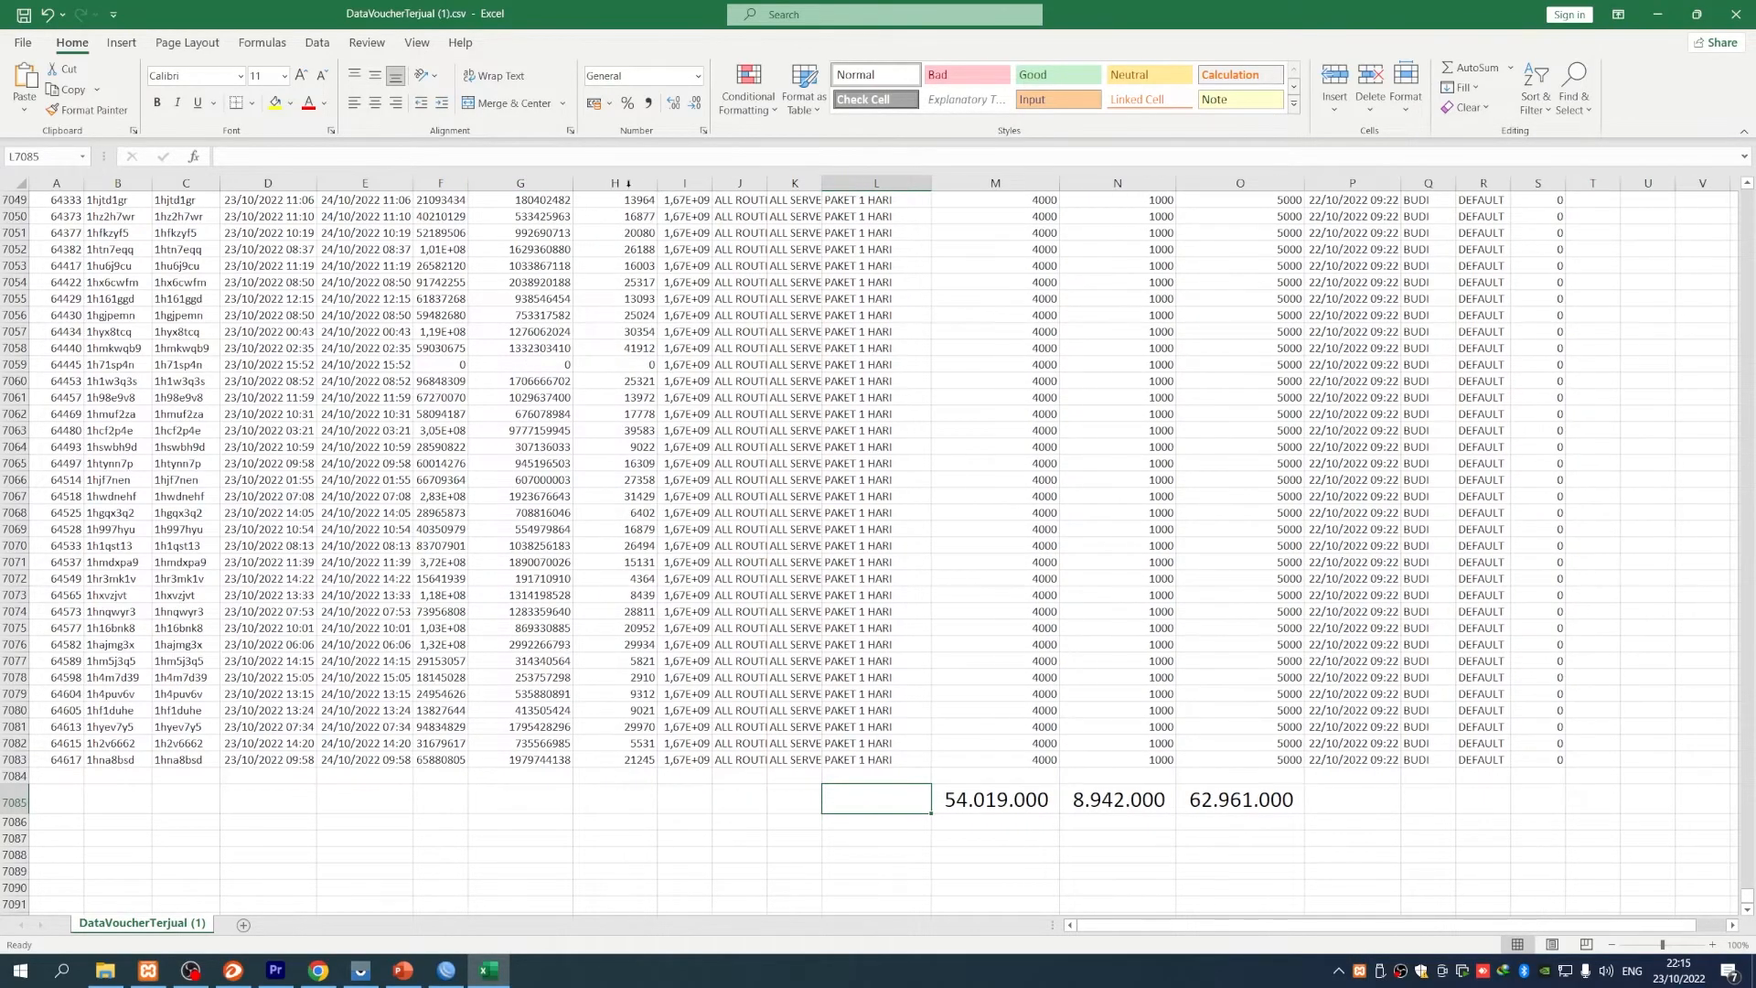
double_click(468, 183)
scroll(507, 425, "up", 3)
scroll(641, 549, "down", 6)
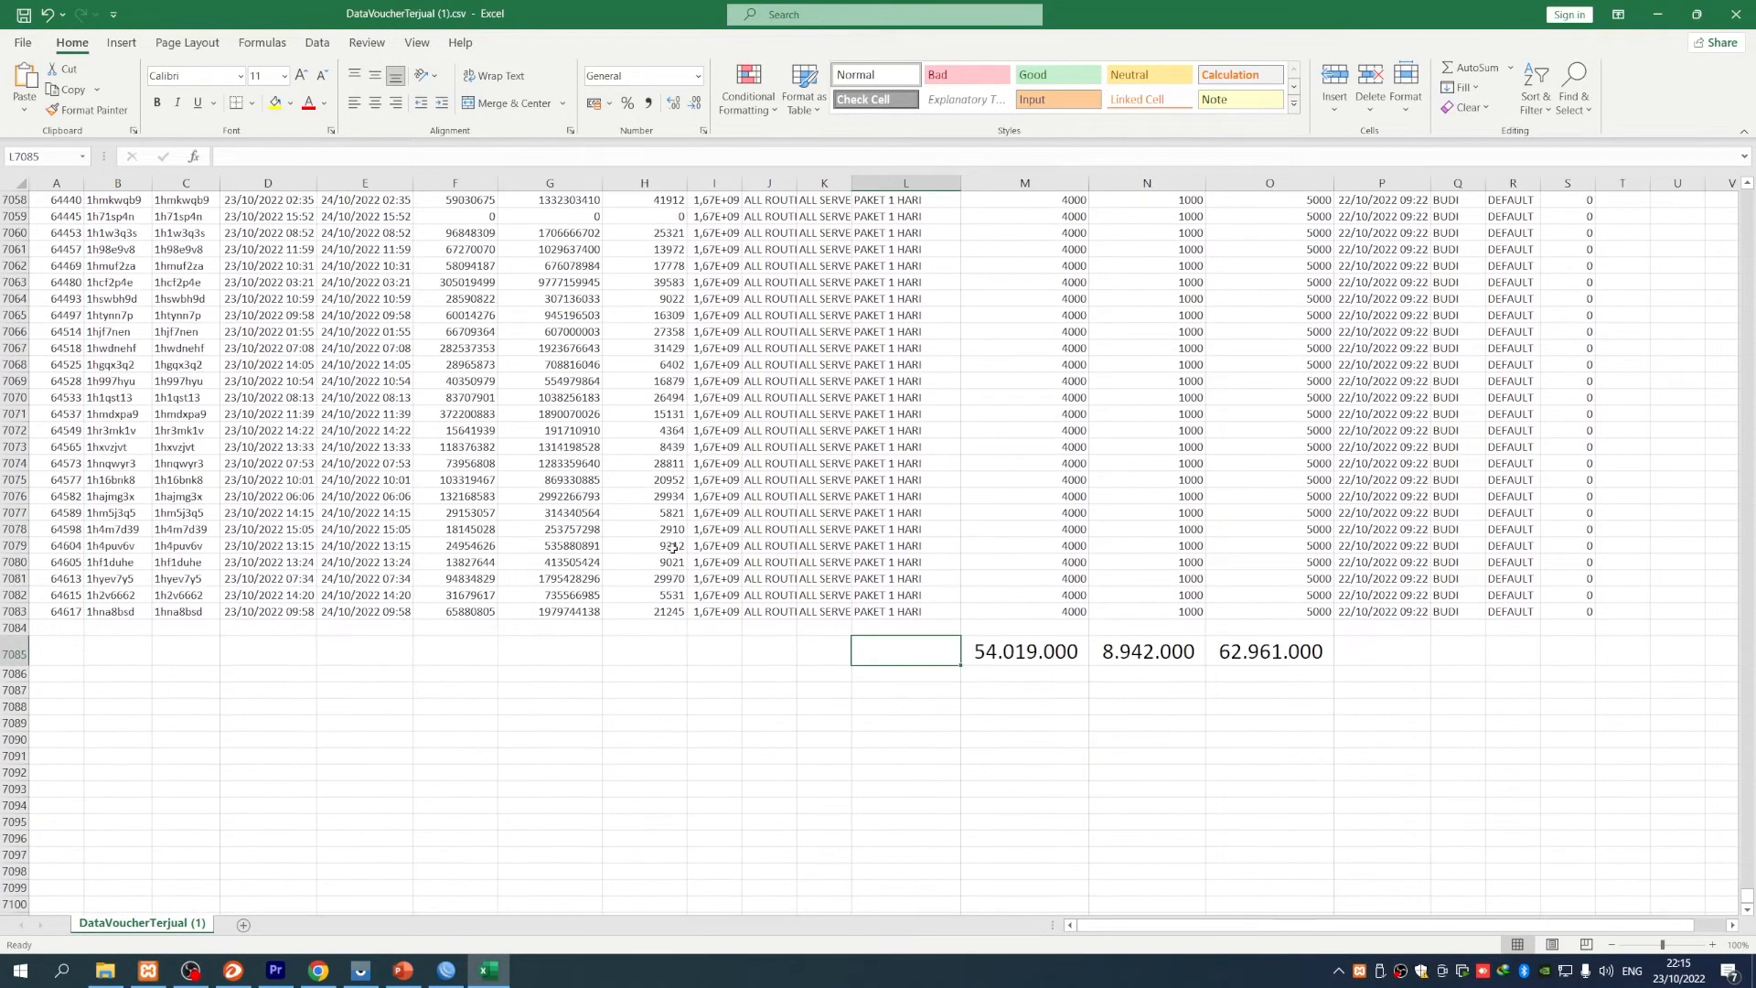
left_click(1743, 909)
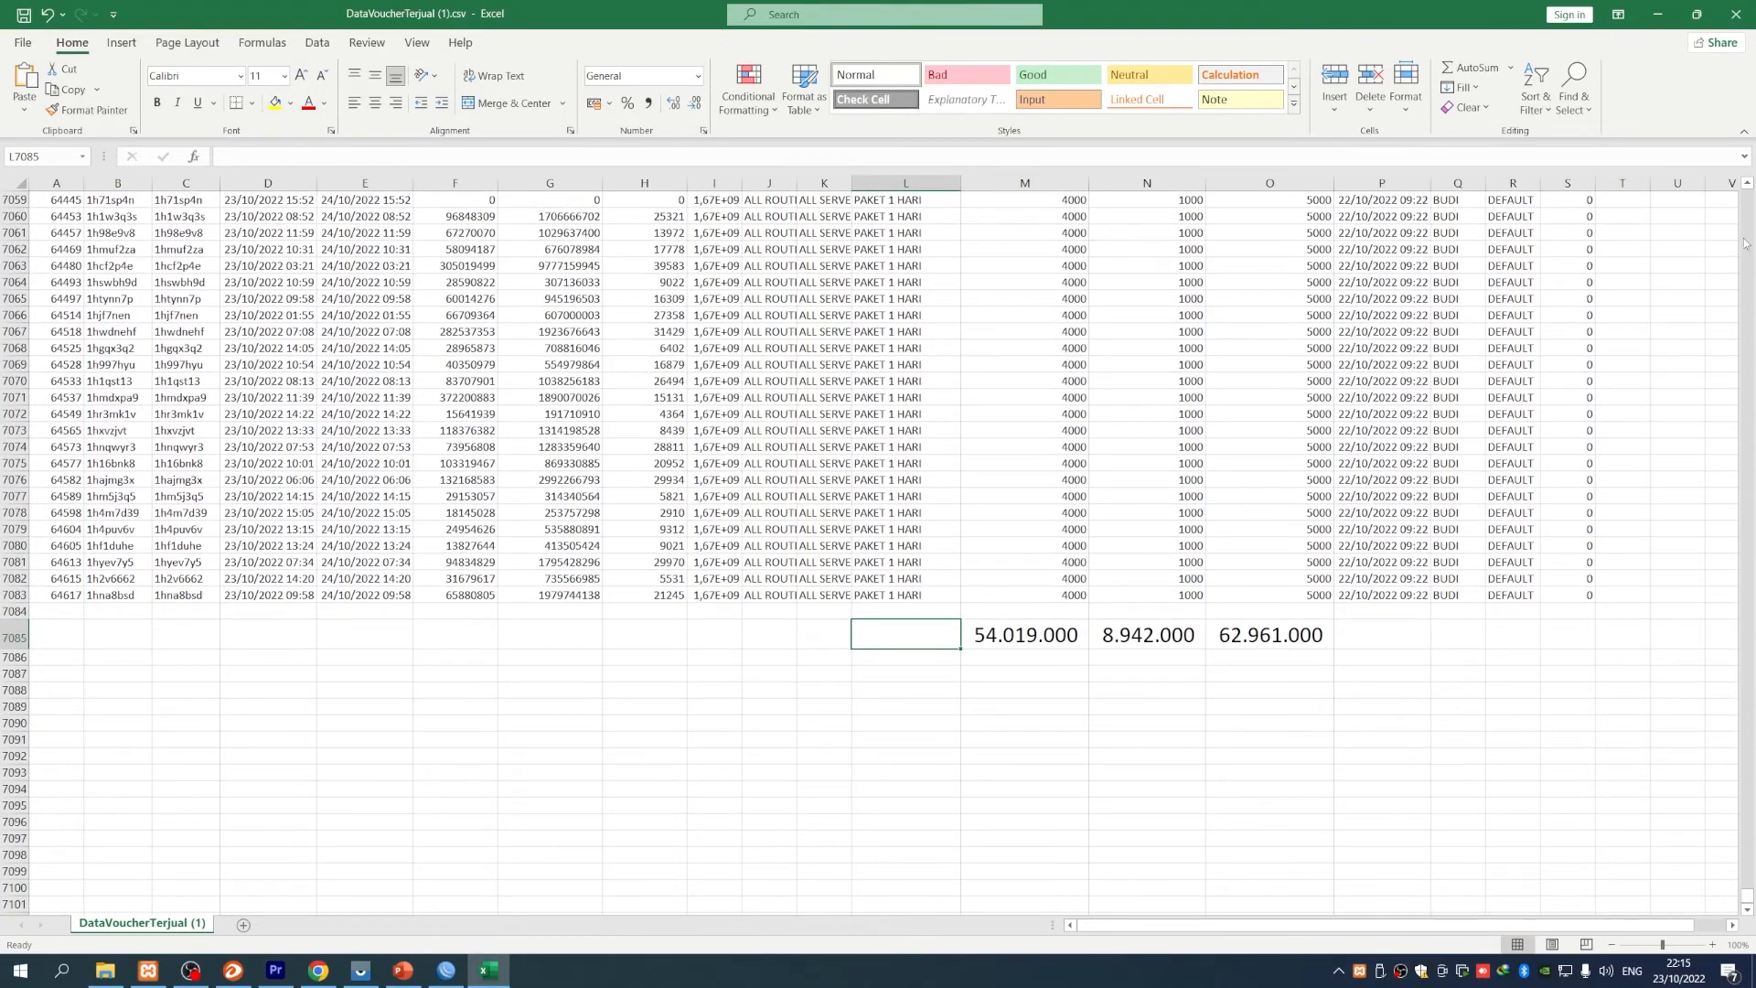
left_click_drag(1748, 897, 1748, 205)
scroll(800, 508, "up", 6)
scroll(800, 508, "up", 11)
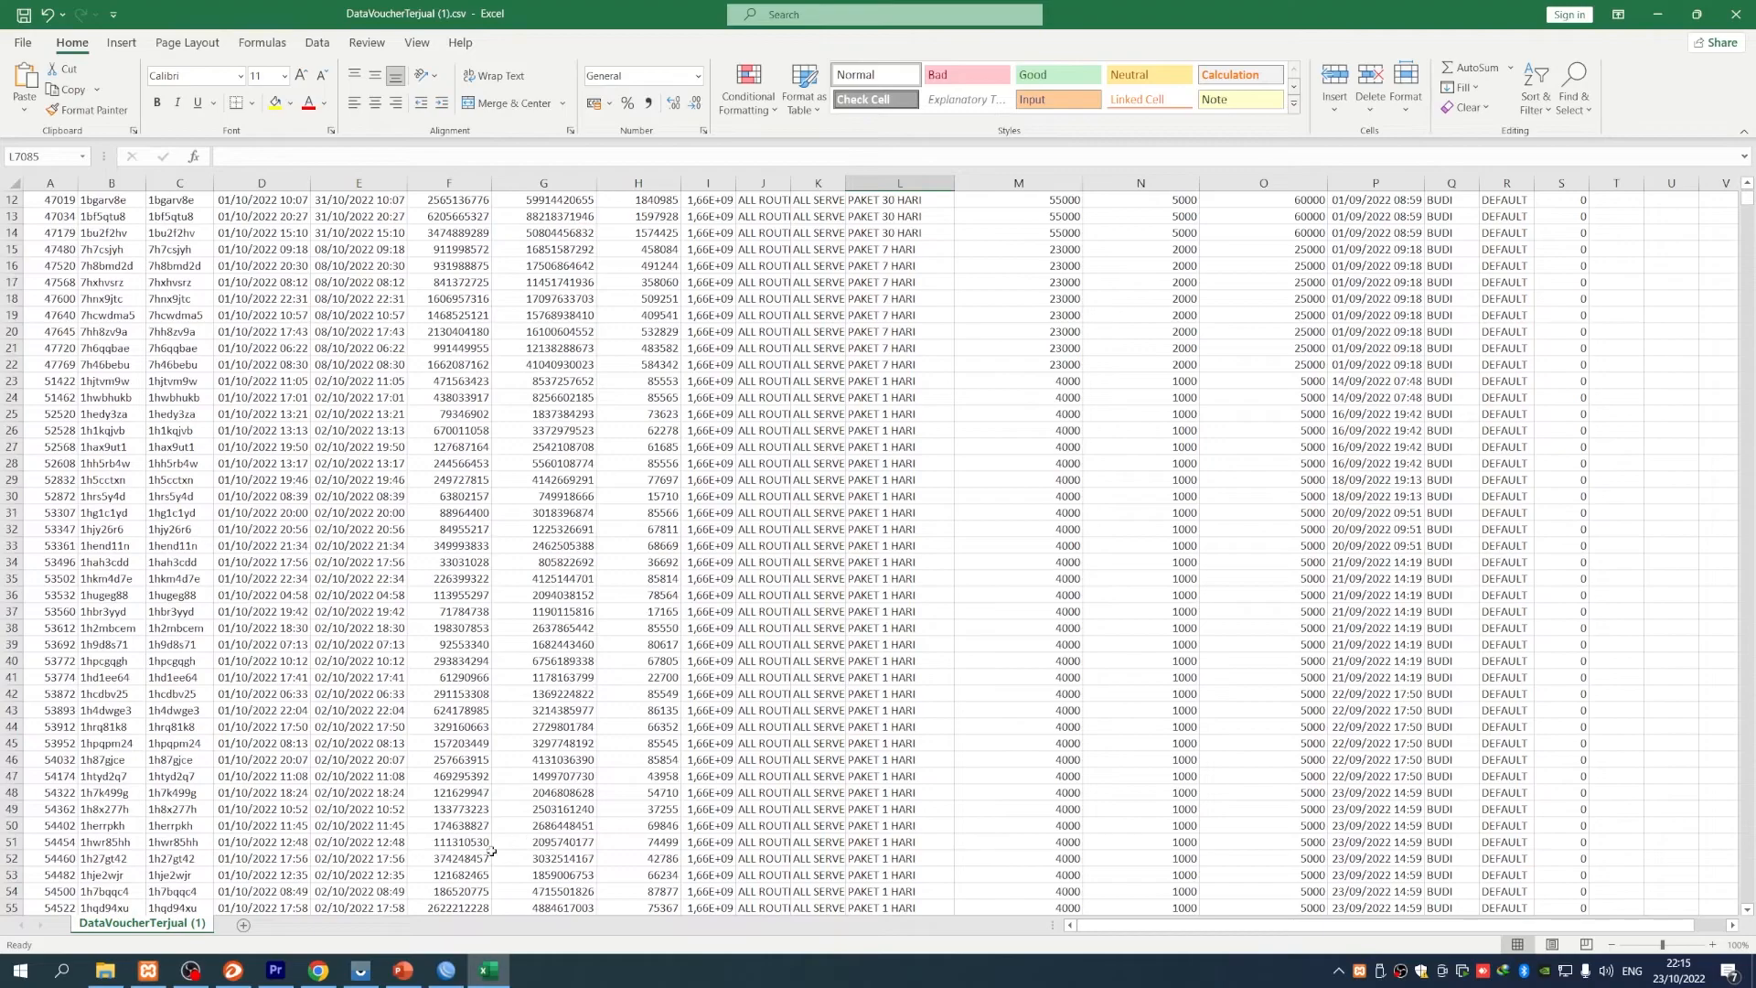
left_click(403, 970)
- Go from the DELETE VOUCHER slide to RL Radius's Voucher terjual page and open the HAPUS EXPIRED form
left_click(587, 665)
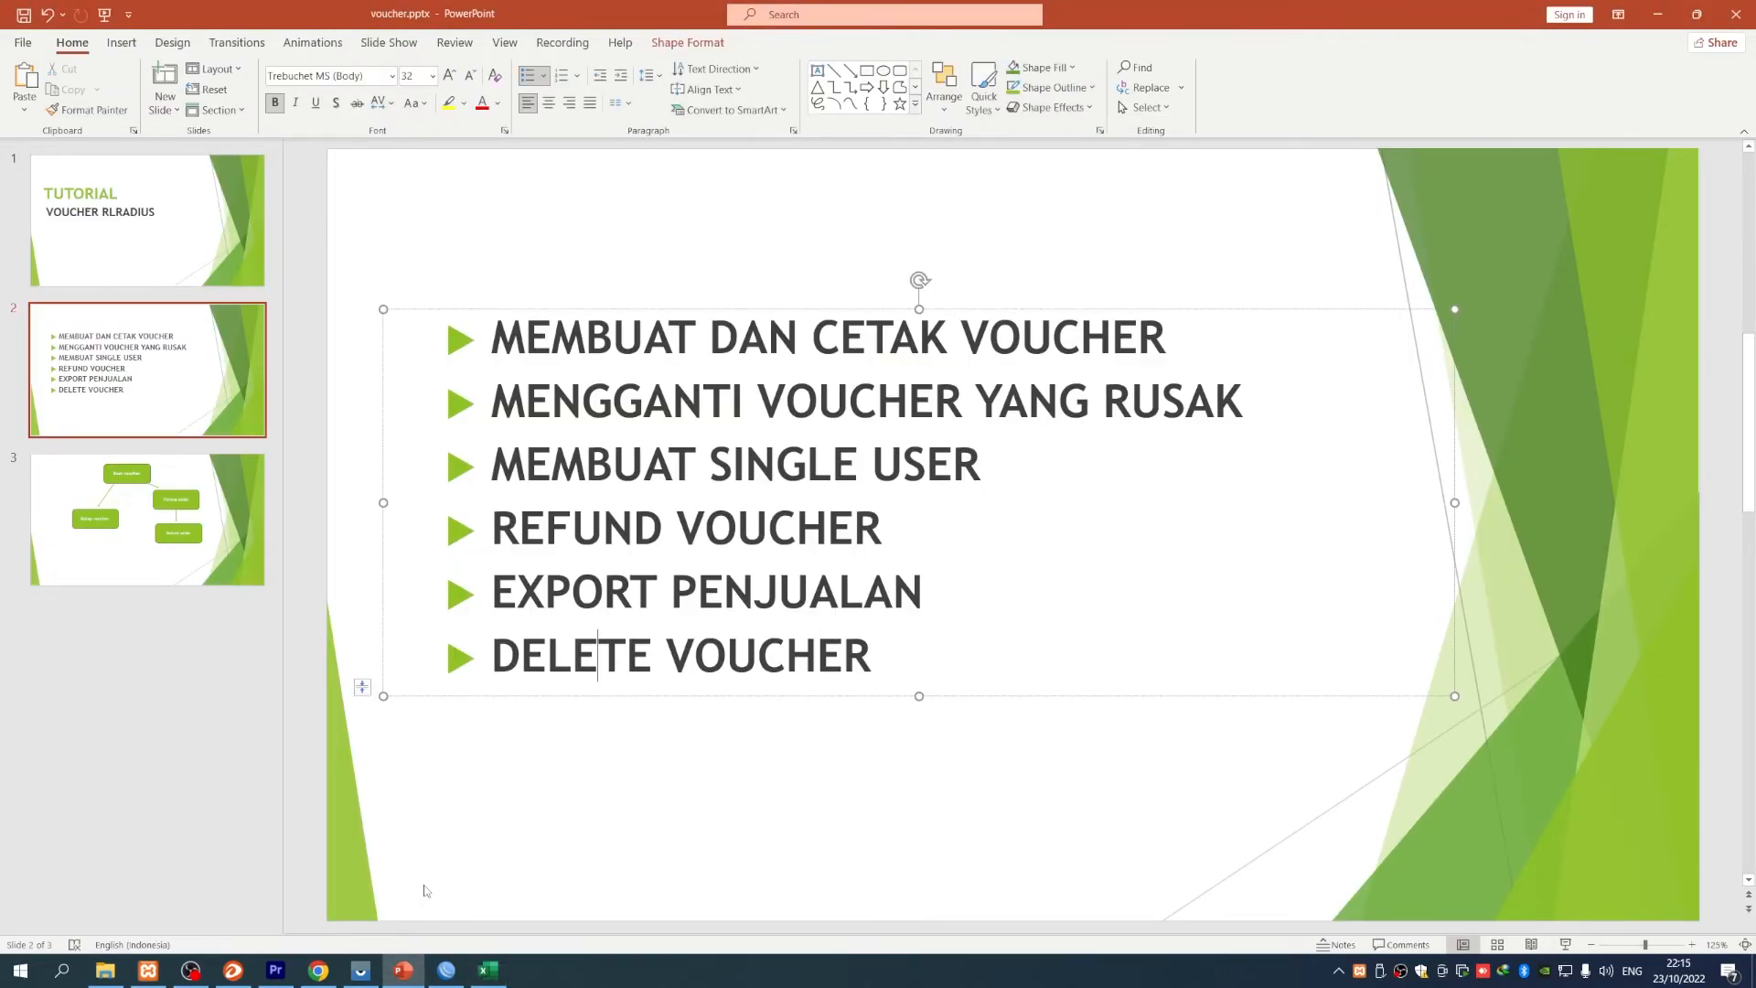
left_click(318, 970)
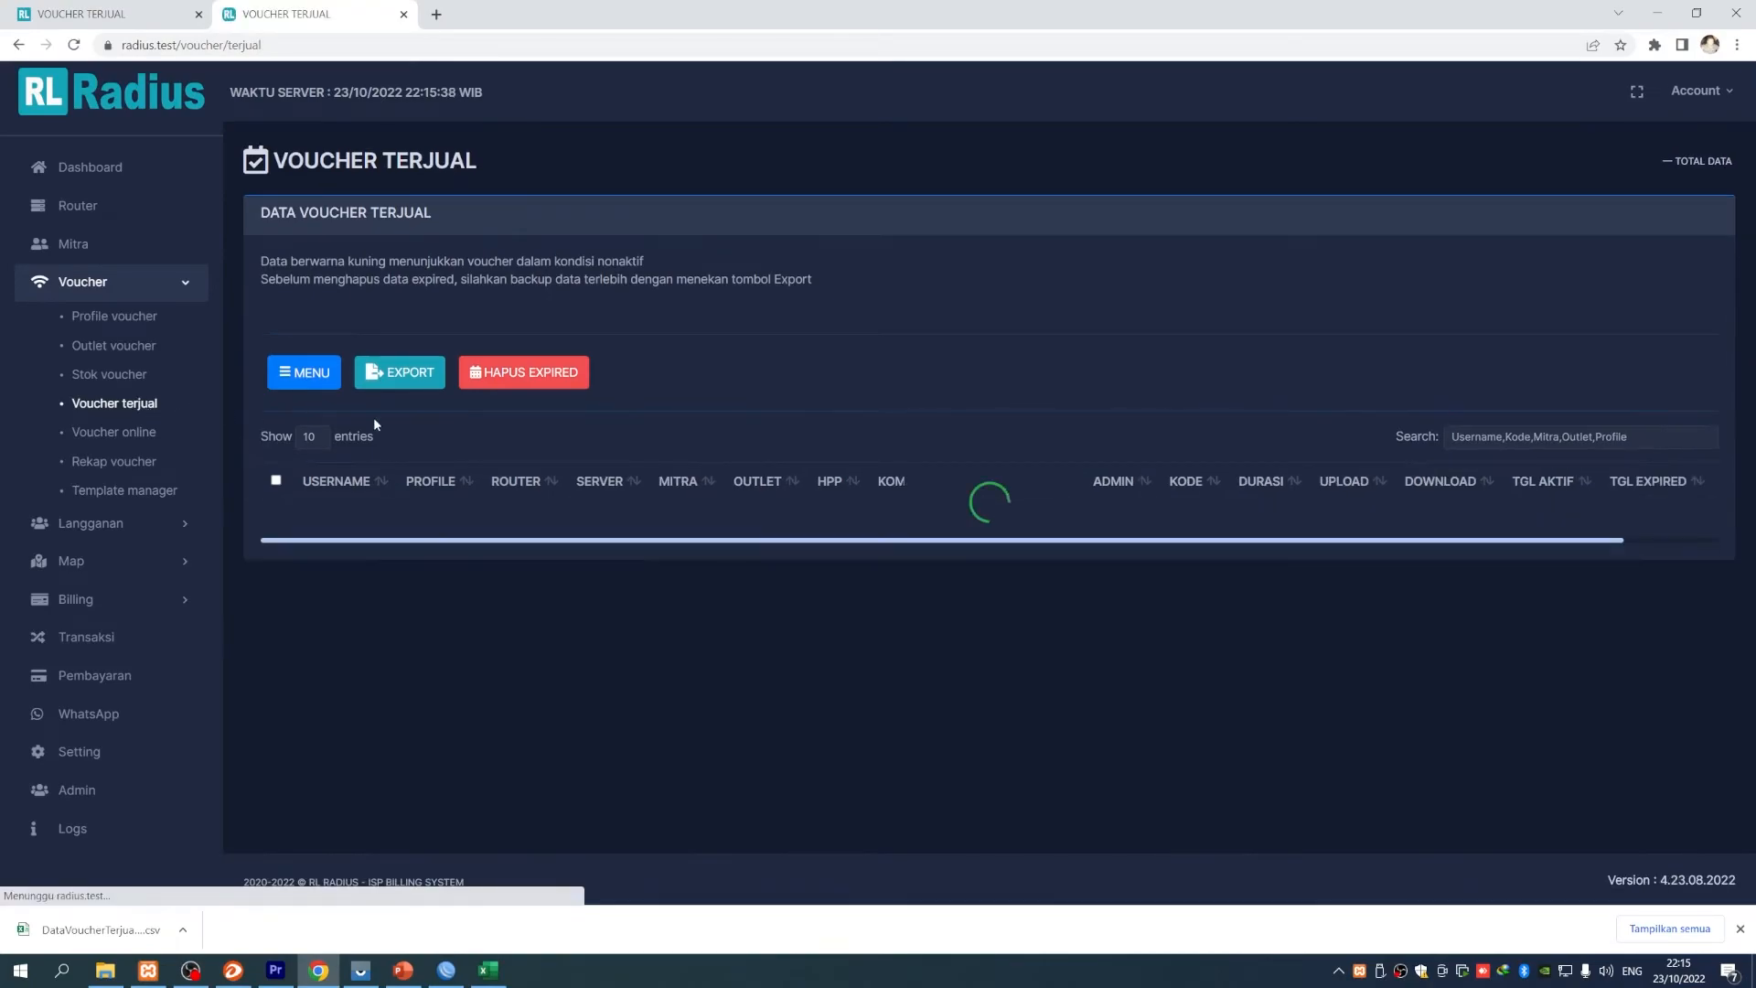
scroll(869, 727, "down", 2)
scroll(951, 706, "up", 2)
scroll(951, 706, "down", 2)
scroll(949, 702, "up", 2)
scroll(947, 700, "down", 2)
scroll(947, 701, "up", 2)
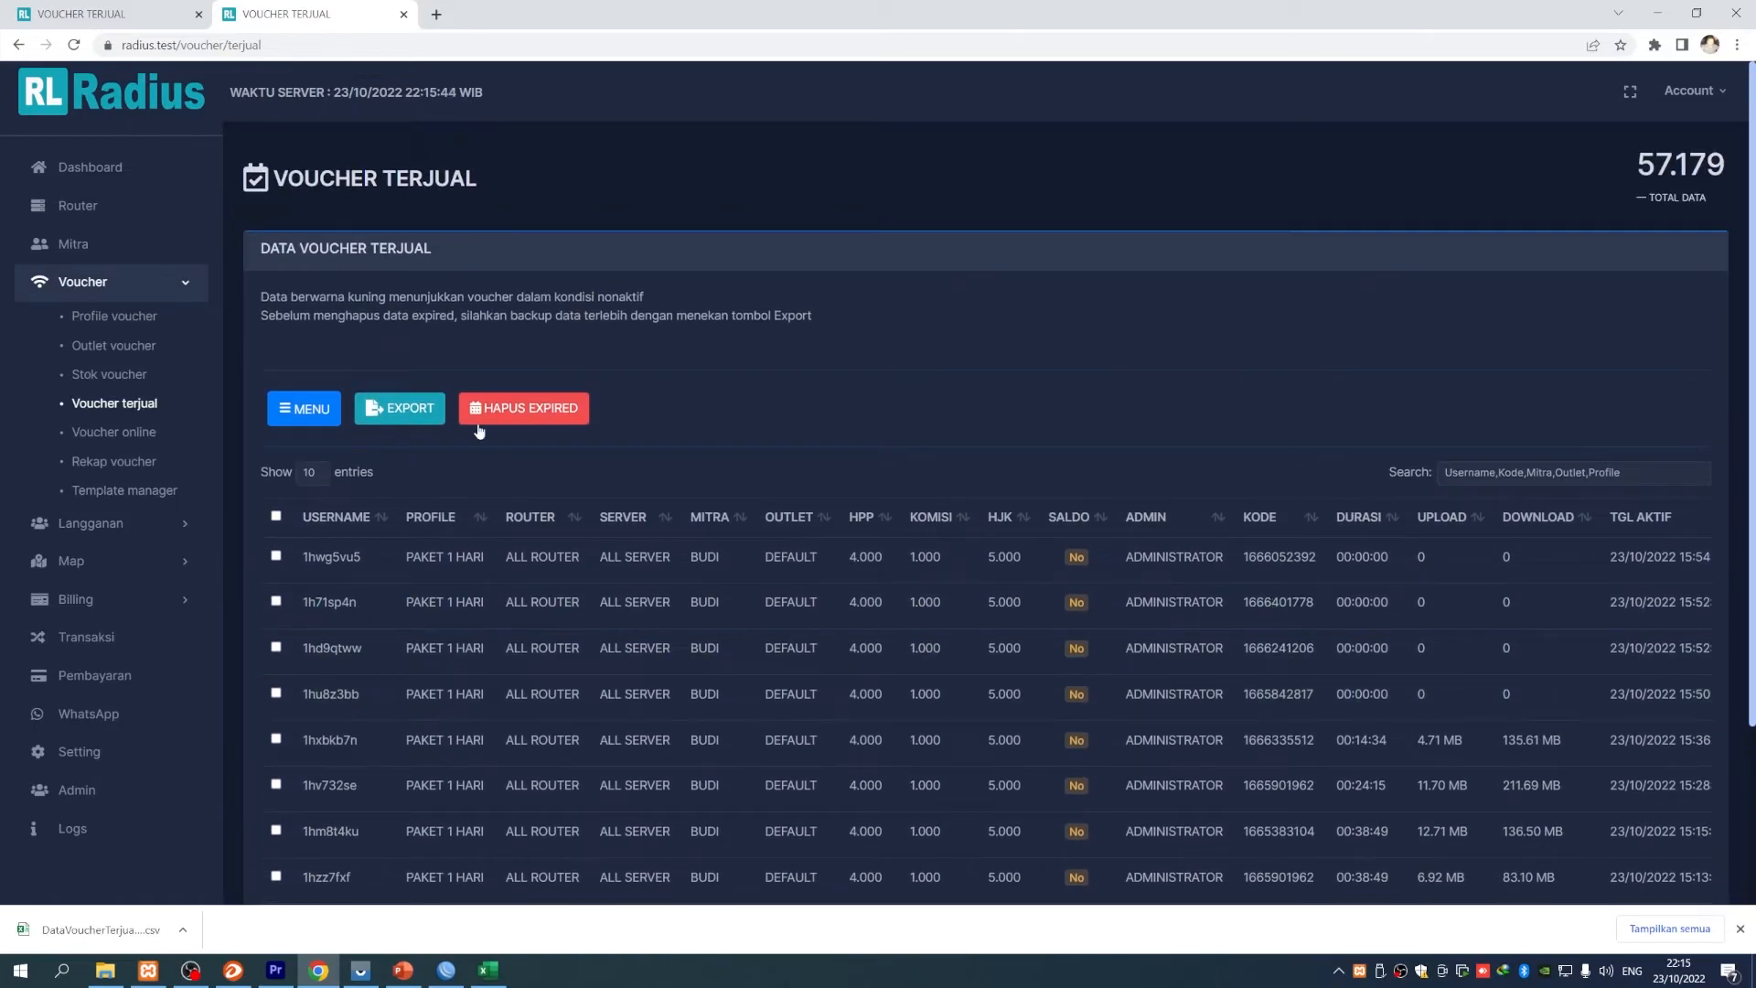
left_click(133, 405)
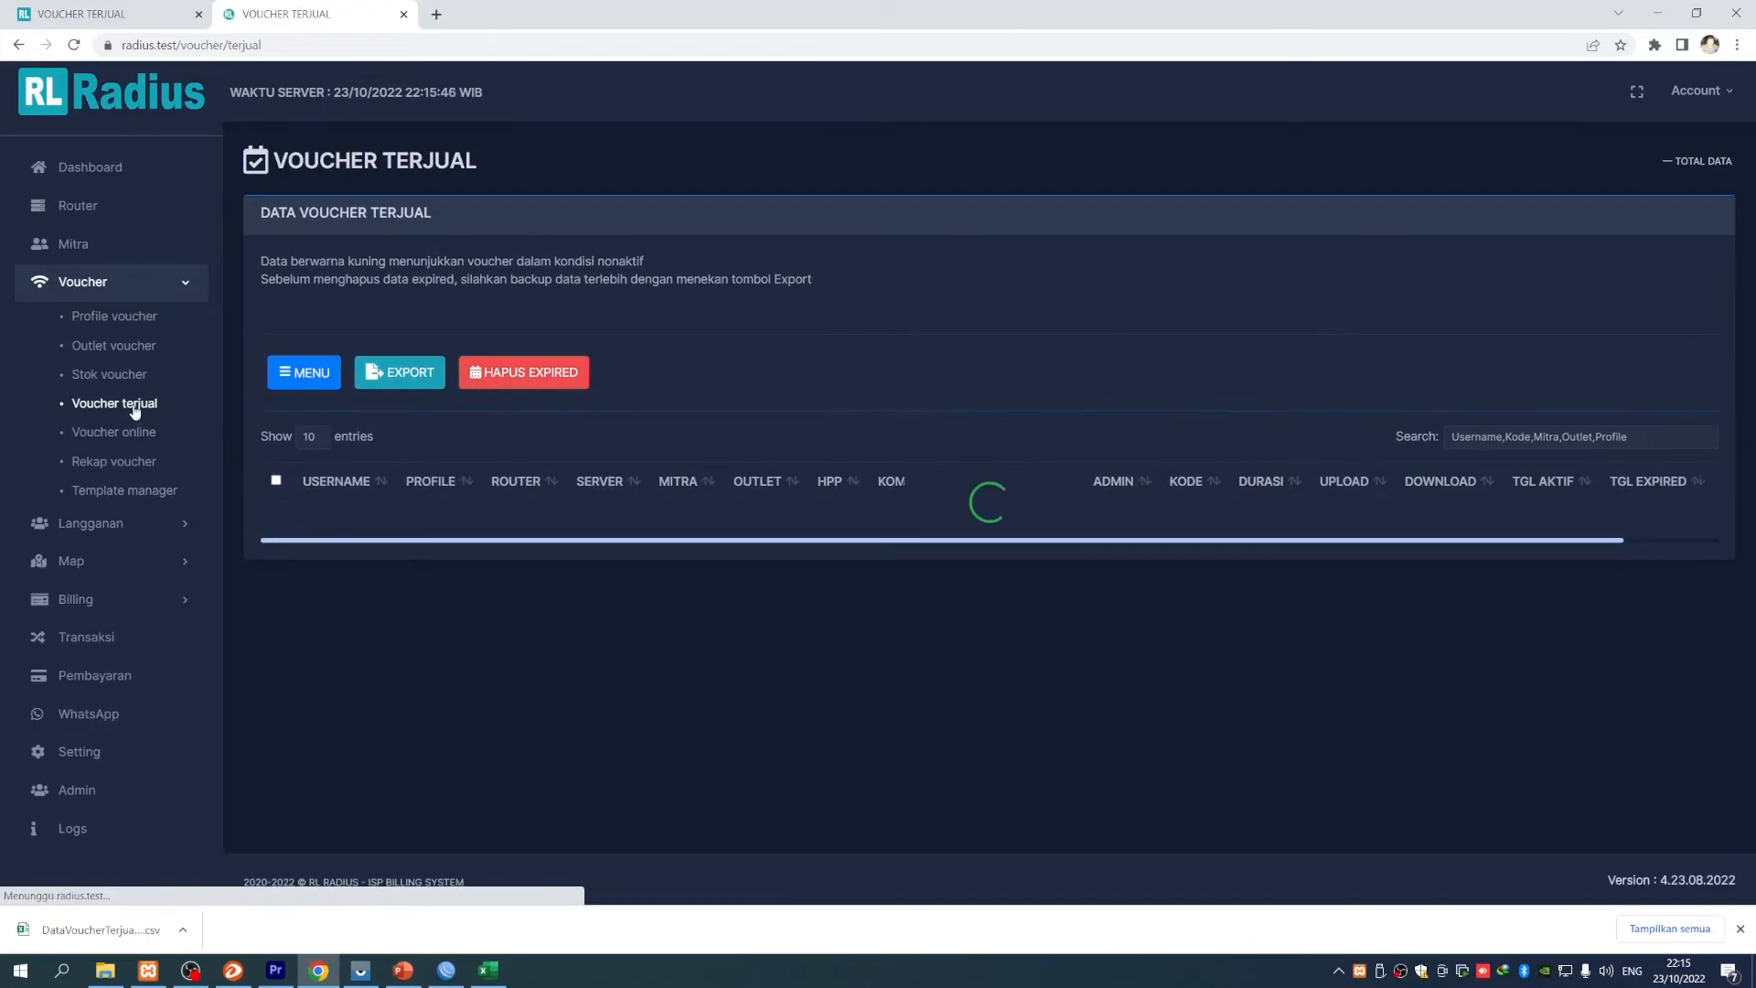
left_click(556, 422)
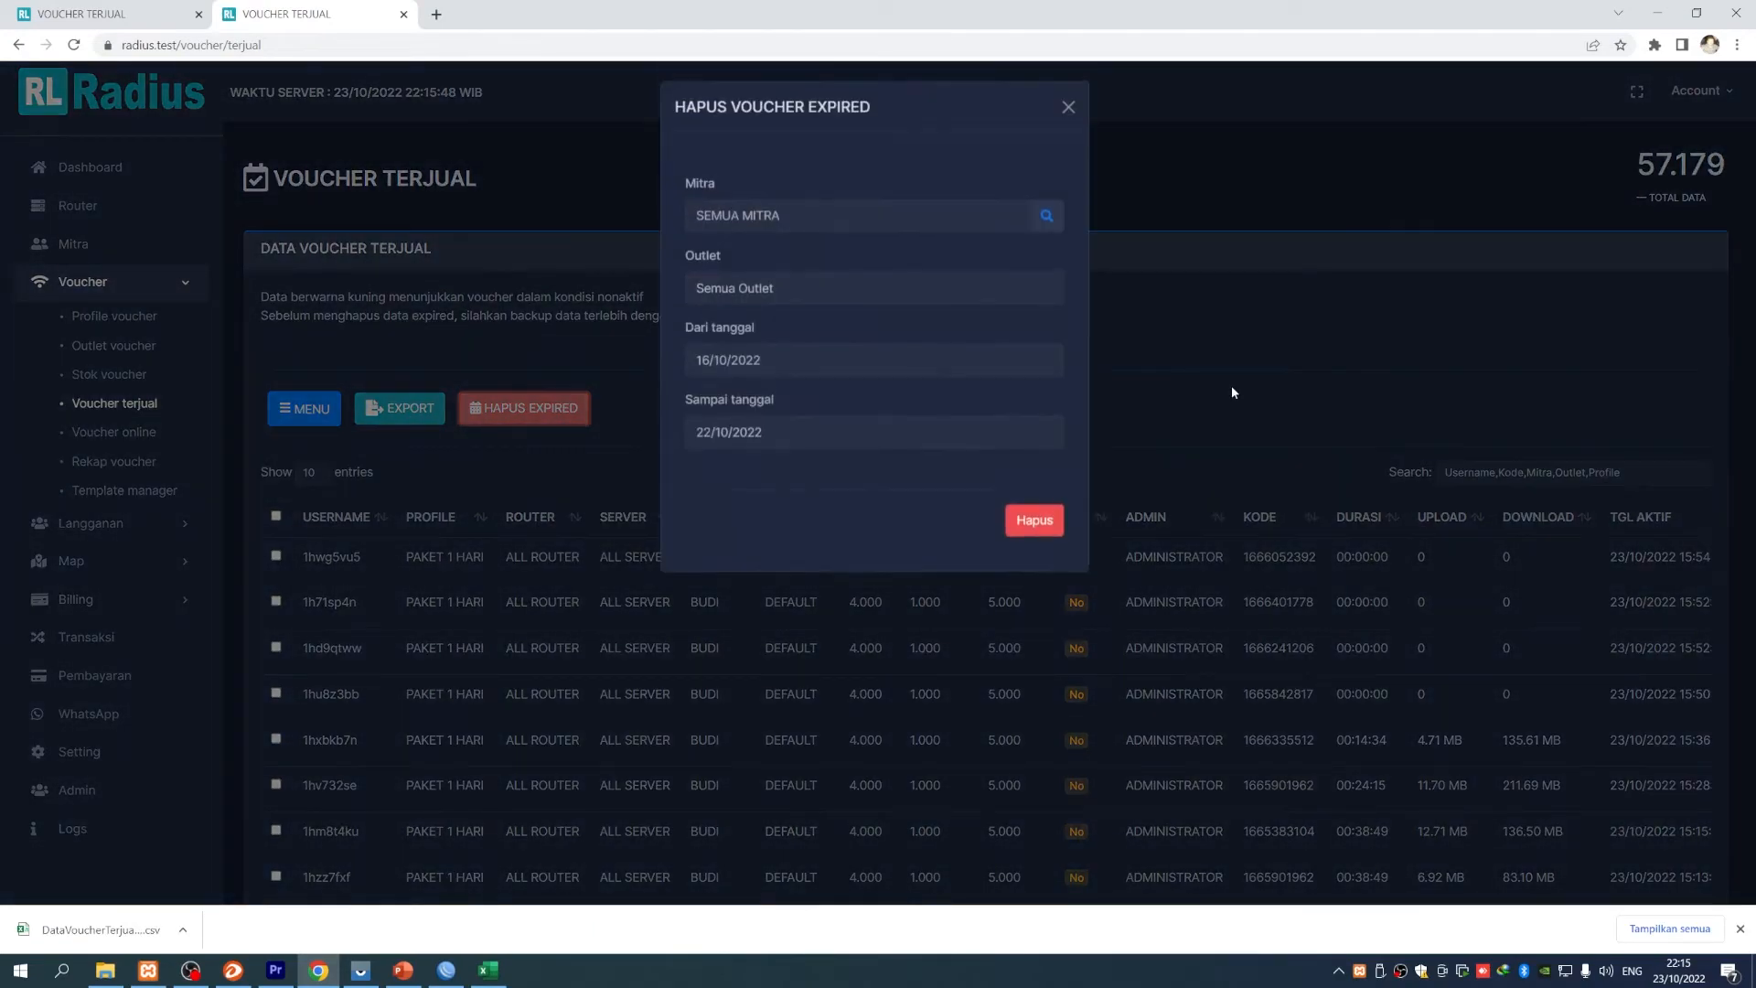
- Set the expired-voucher date range from 01/10/2022 to 10/10/2022
left_click_drag(689, 185, 756, 185)
left_click(756, 185)
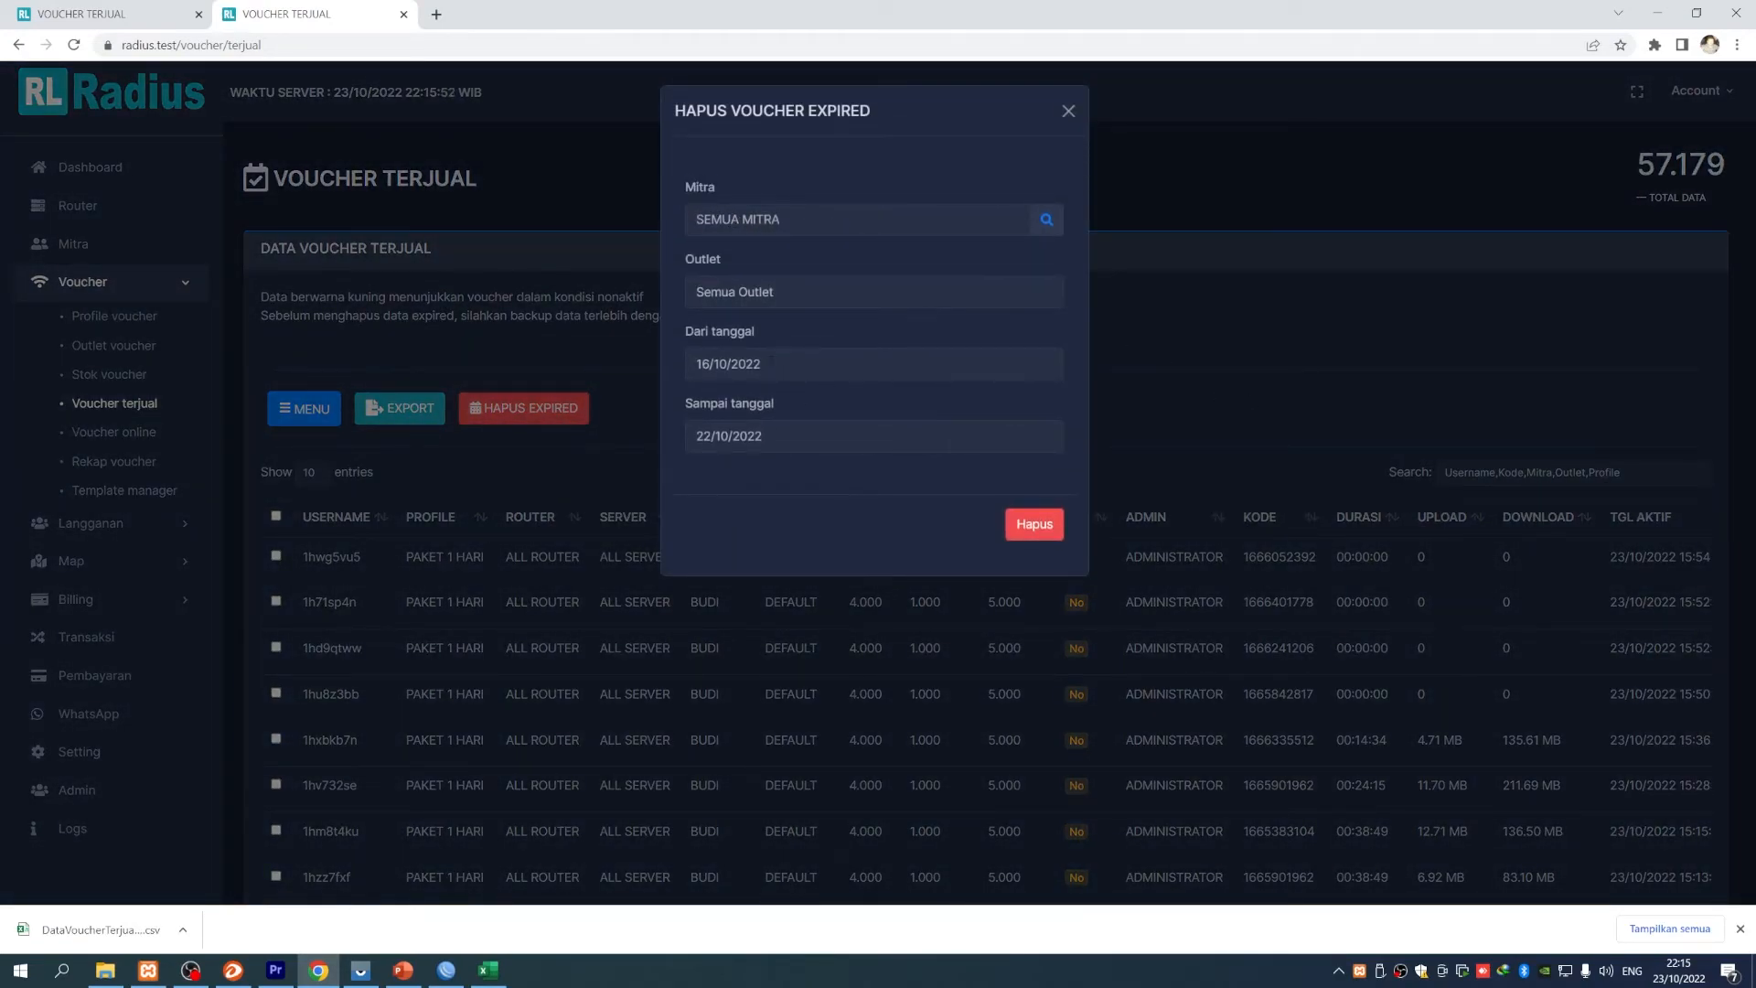
left_click_drag(688, 333, 785, 335)
left_click(800, 365)
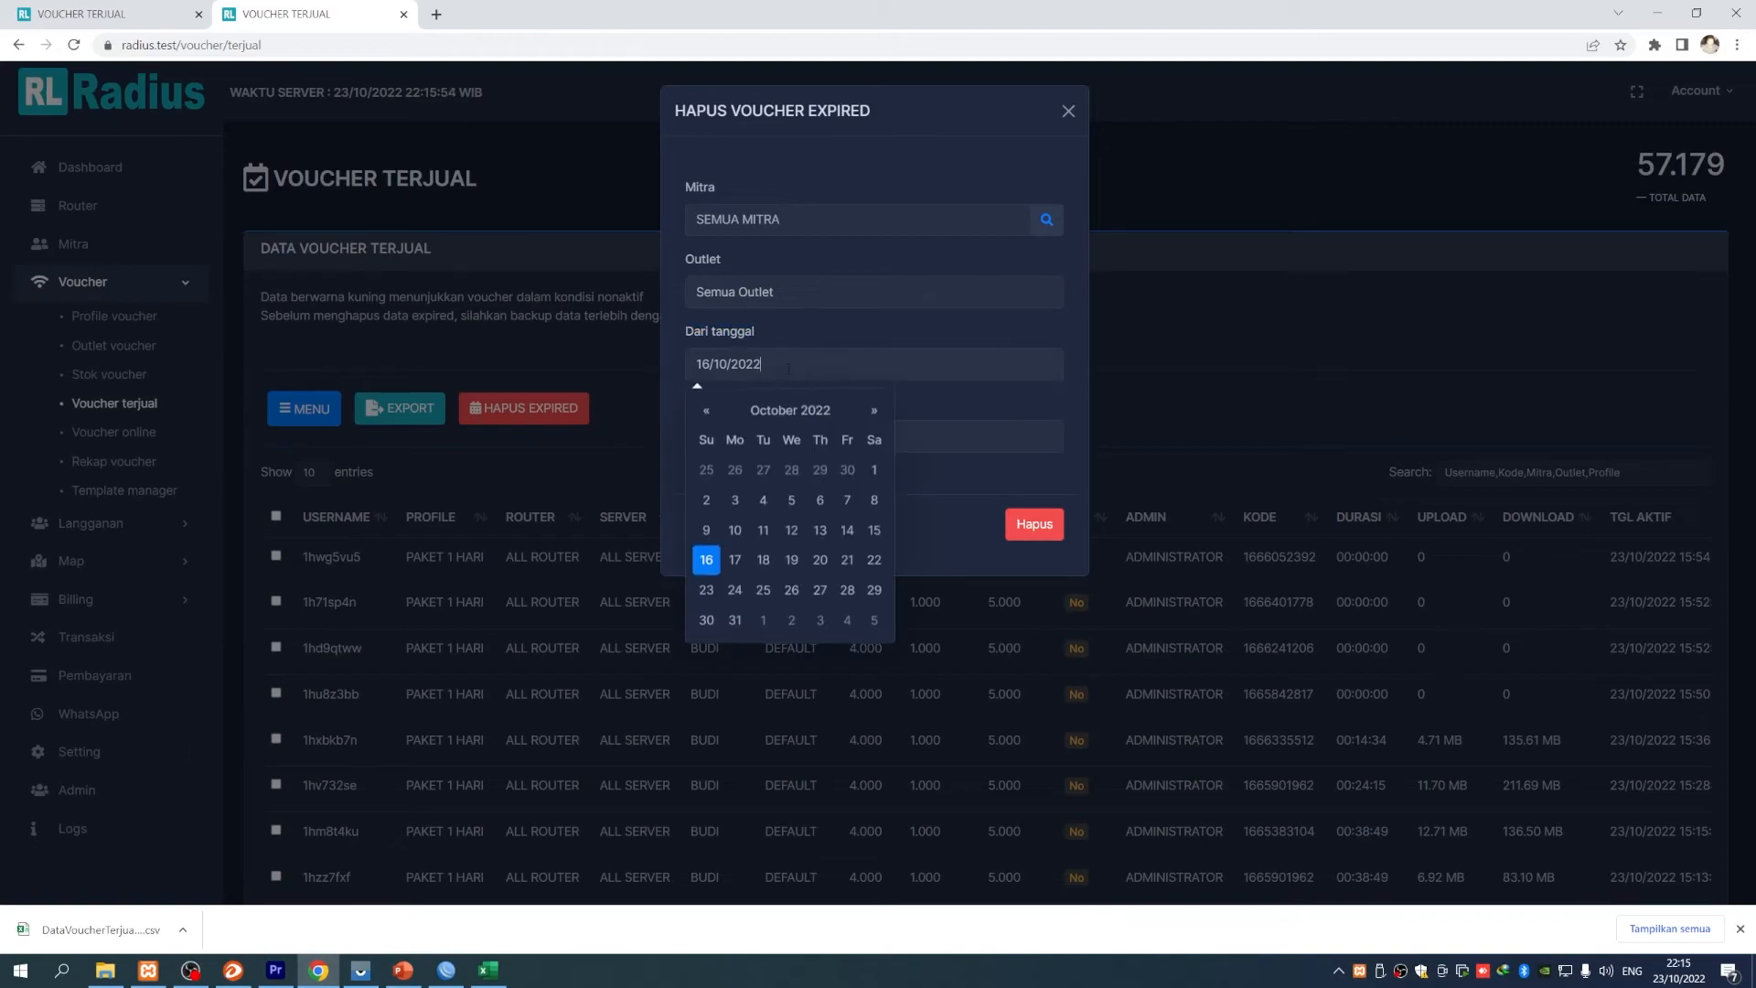
left_click(874, 463)
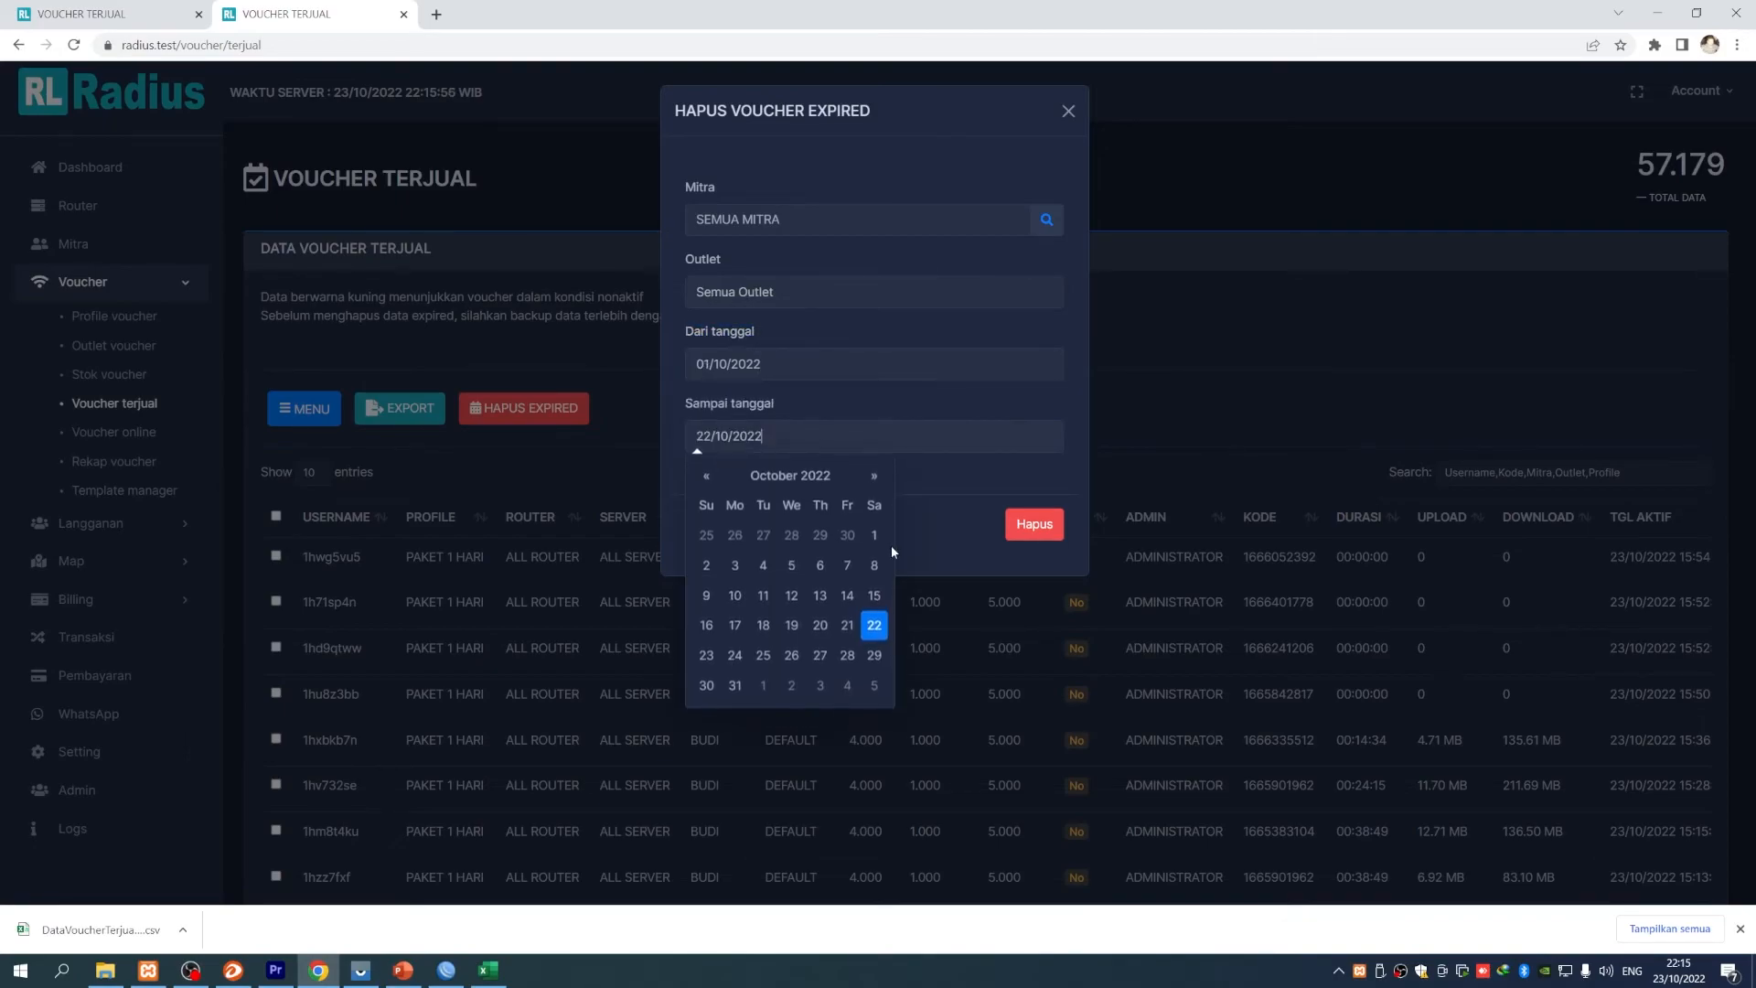
left_click(734, 595)
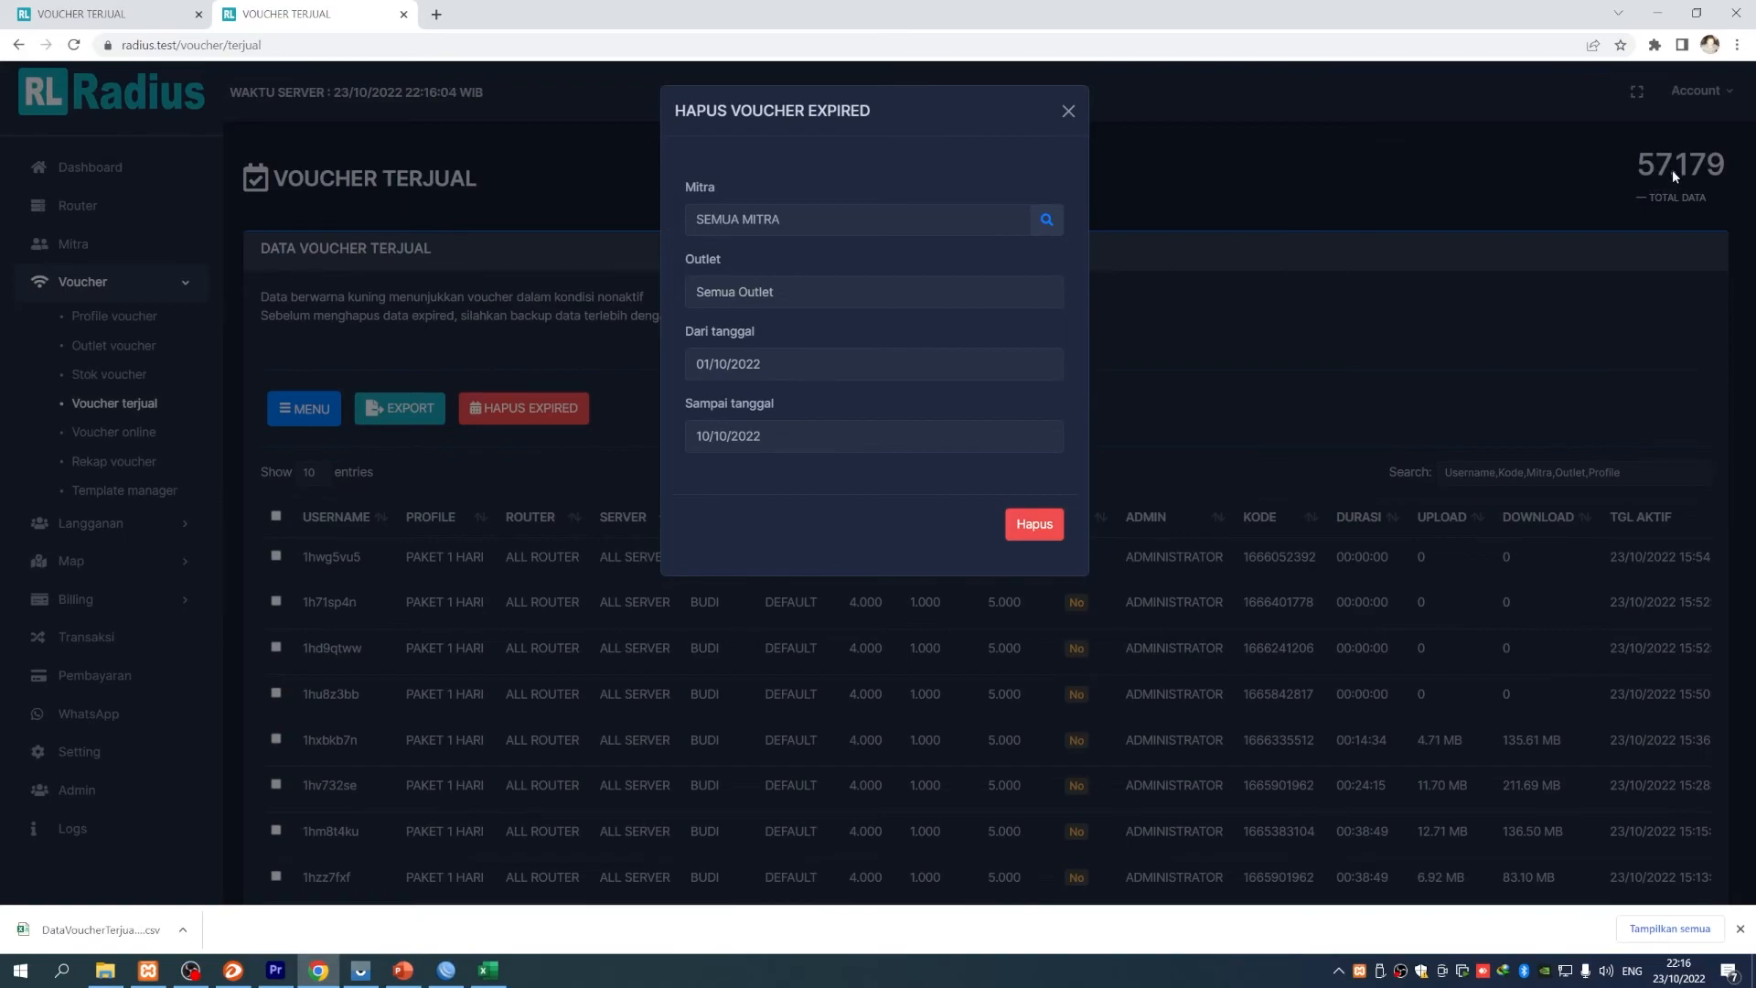
- Delete the expired vouchers in that range, confirming with Ya Hapus, and close the form
left_click(1034, 525)
left_click(847, 578)
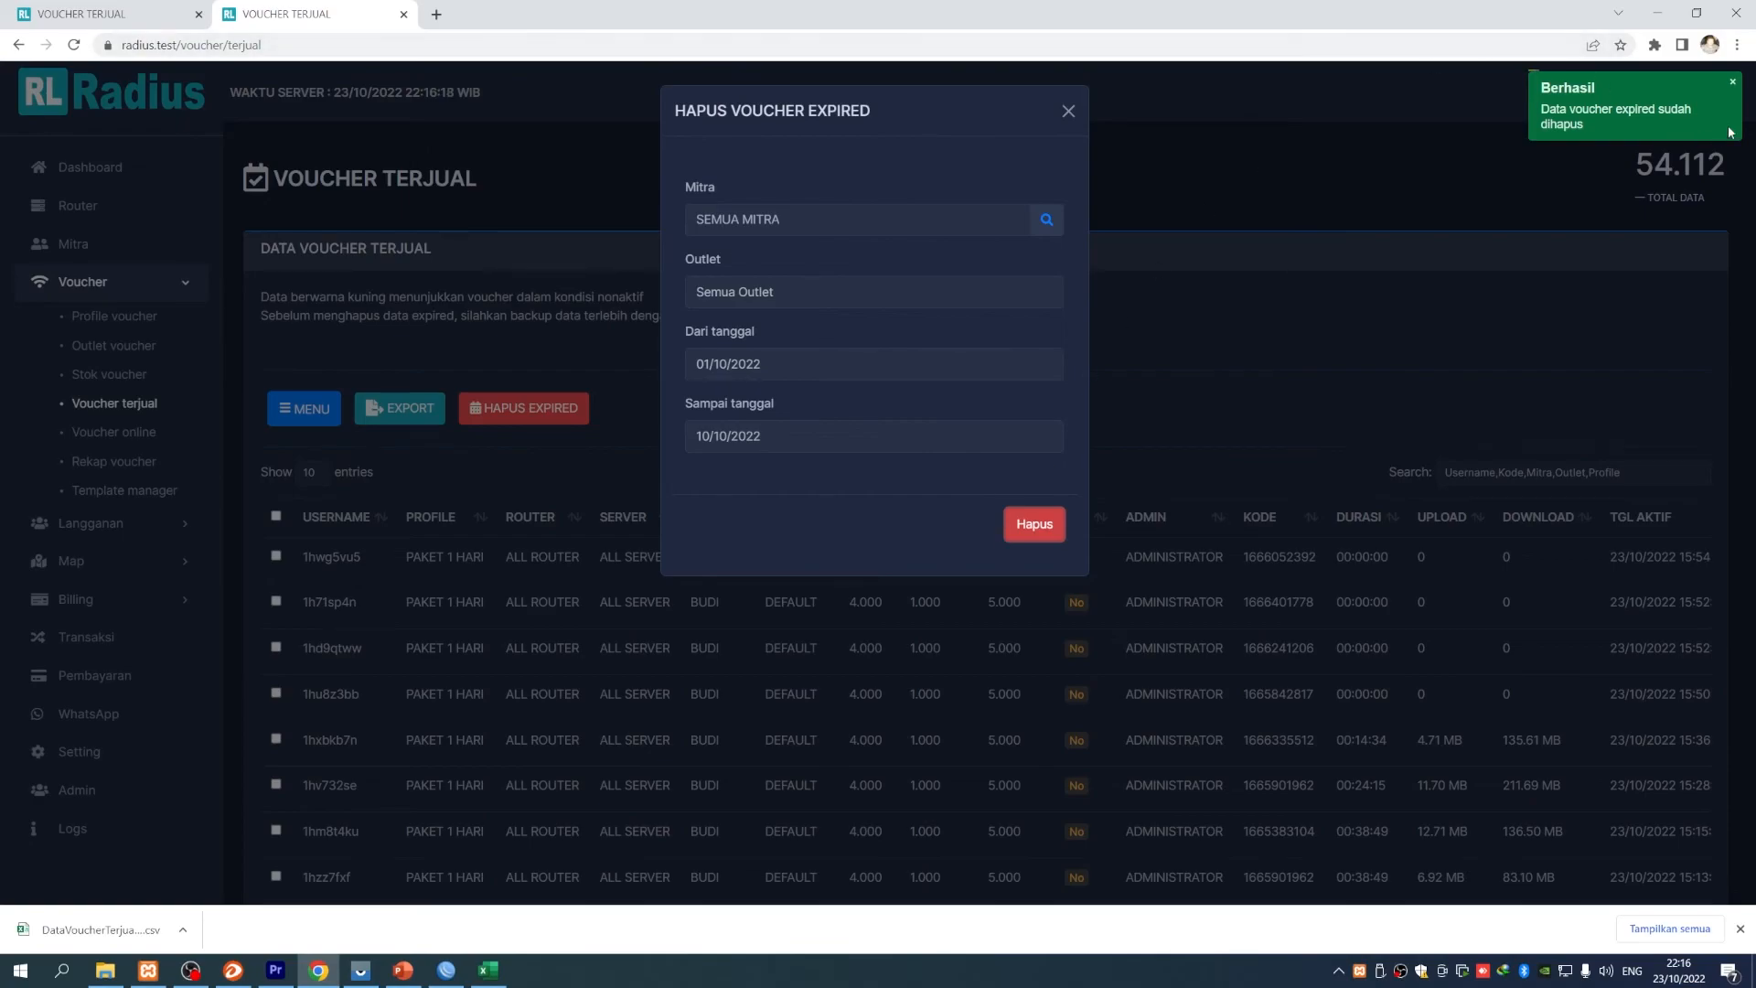
left_click(1732, 82)
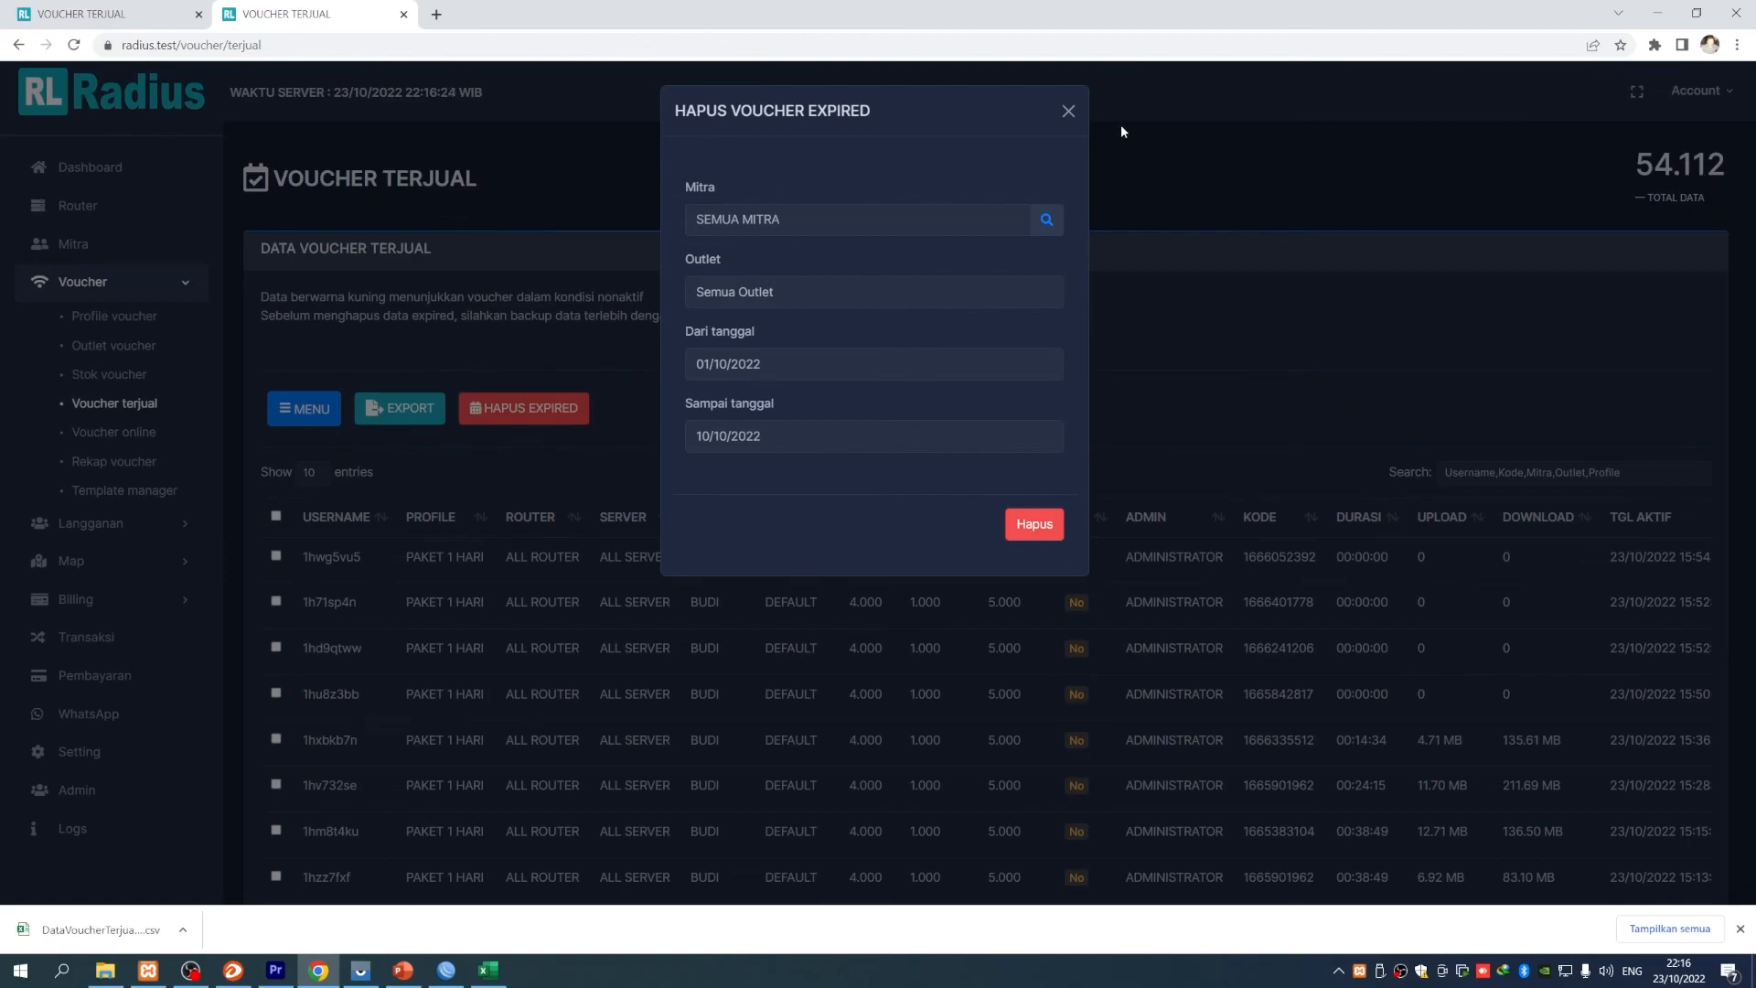
left_click(1067, 112)
- Check the sold-voucher list, now at 54.112 entries, and return to the PowerPoint slides
scroll(796, 384, "down", 1)
scroll(796, 384, "up", 1)
scroll(783, 707, "down", 3)
scroll(782, 700, "up", 3)
scroll(638, 618, "down", 3)
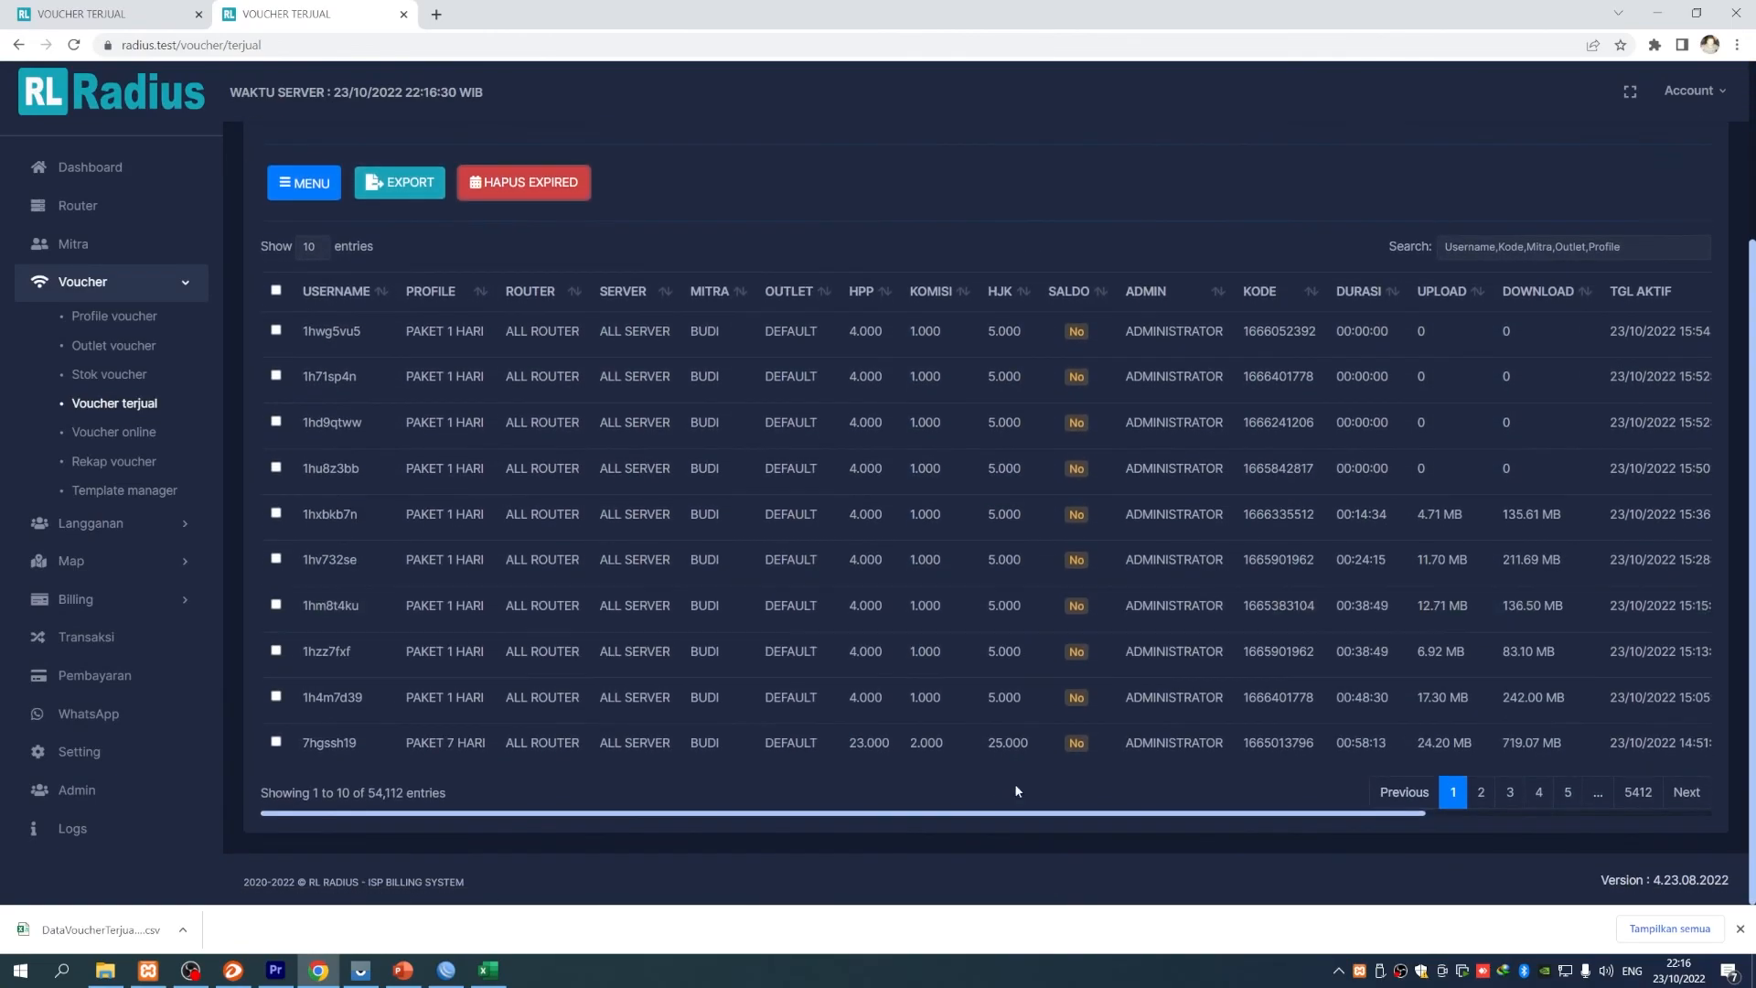
scroll(641, 641, "up", 2)
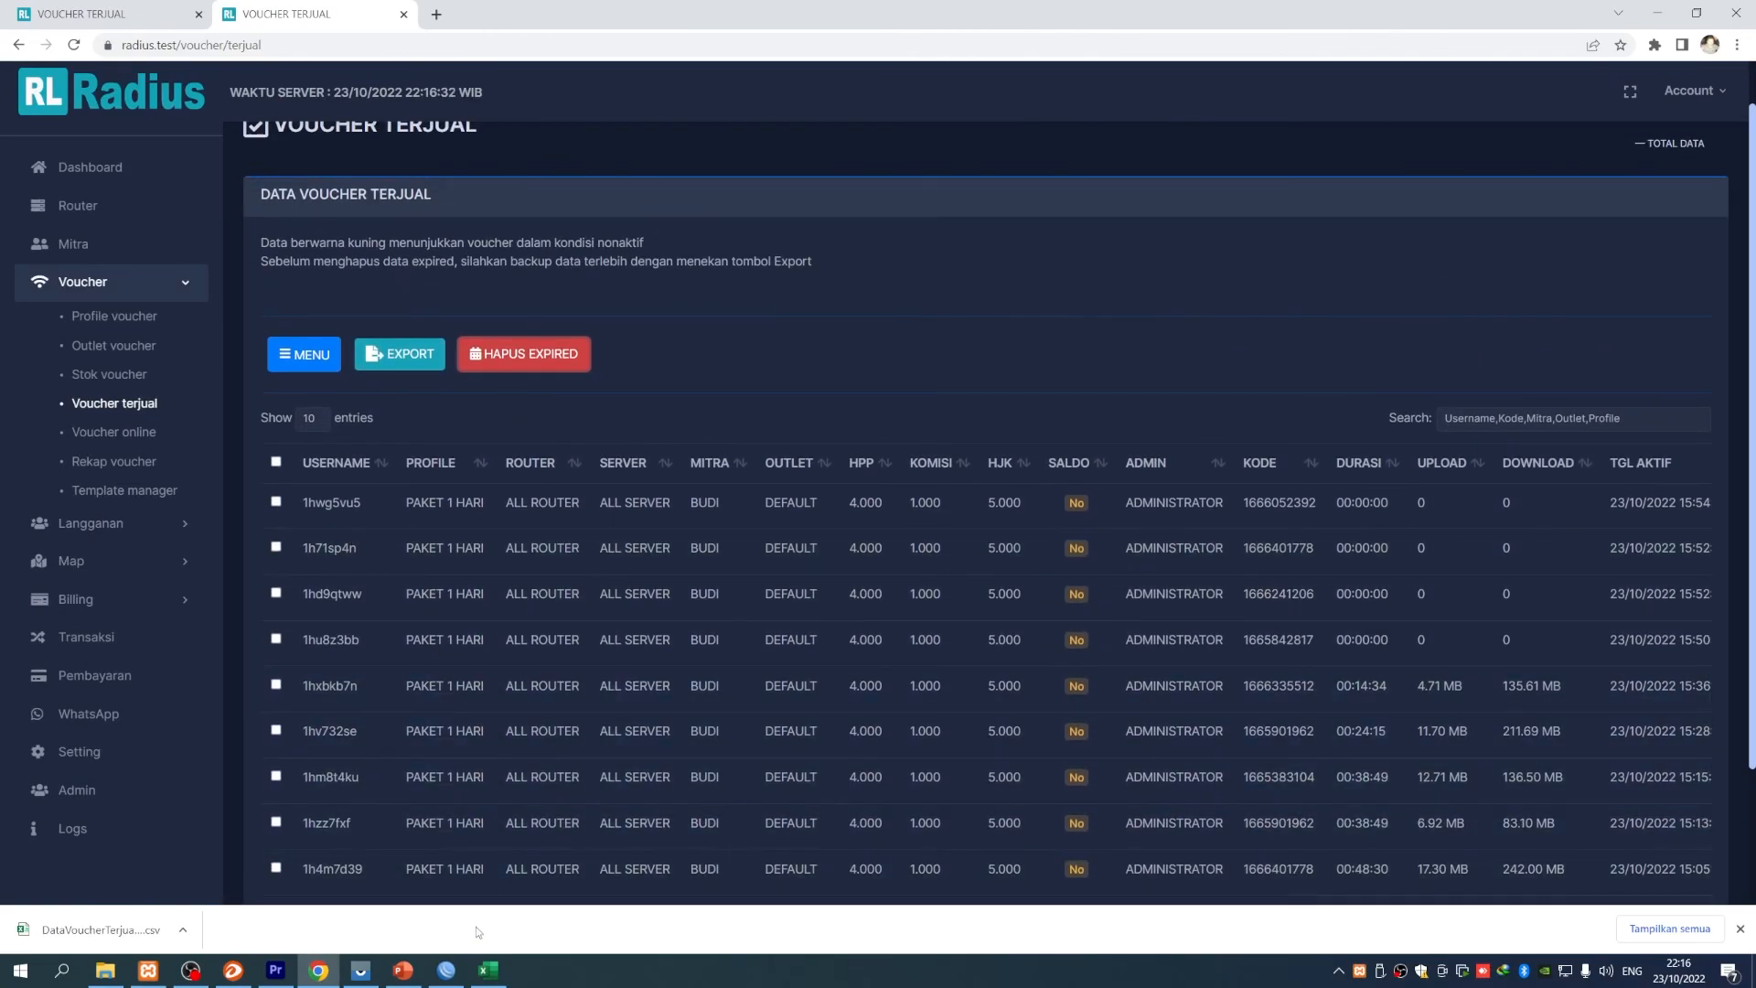
left_click(404, 970)
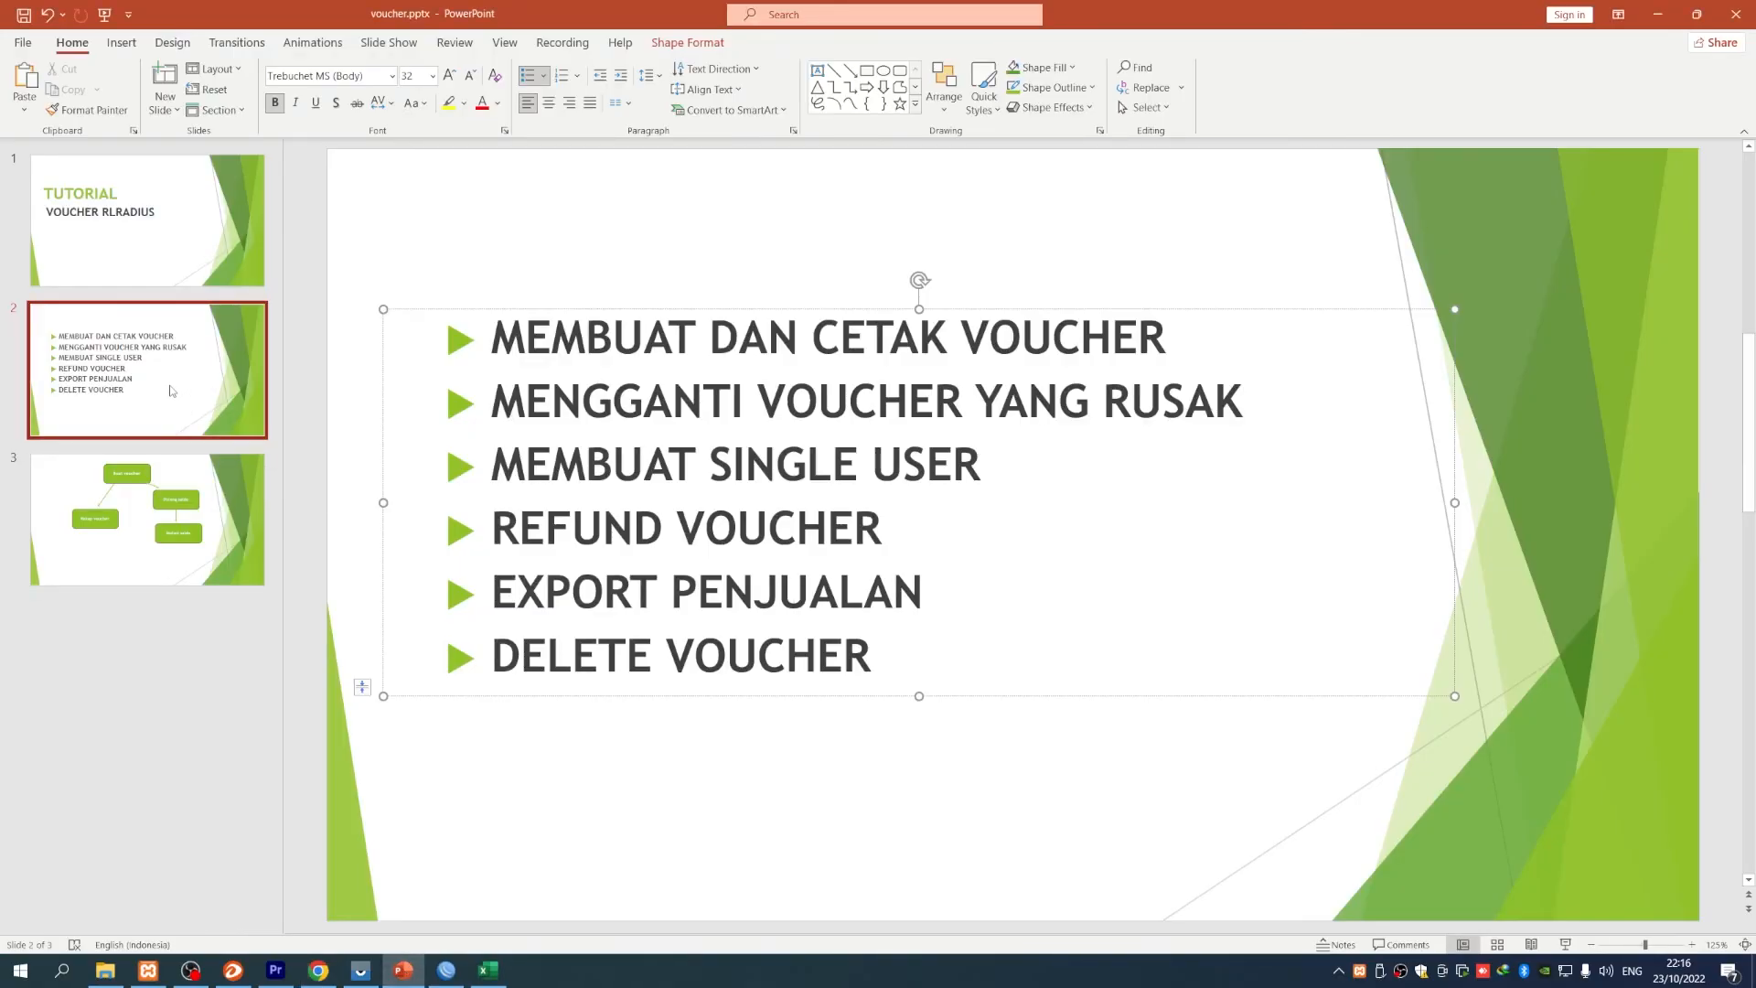
left_click(173, 391)
left_click(146, 247)
left_click(160, 384)
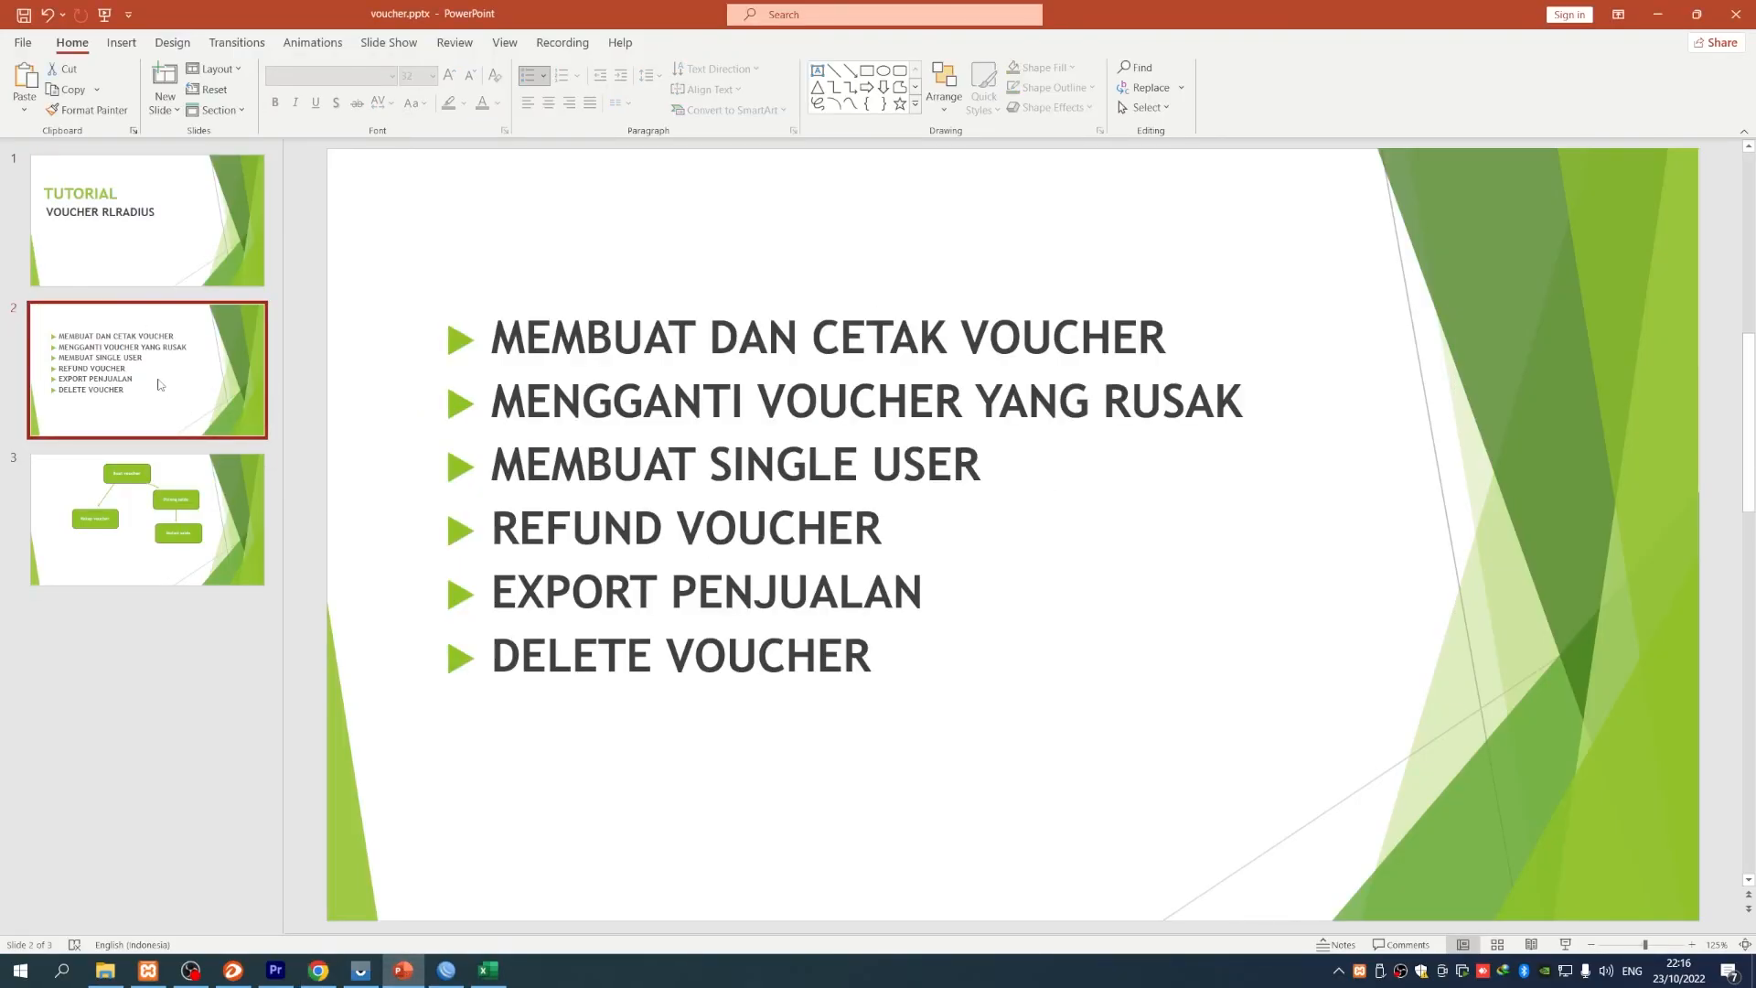
left_click(151, 252)
left_click(148, 355)
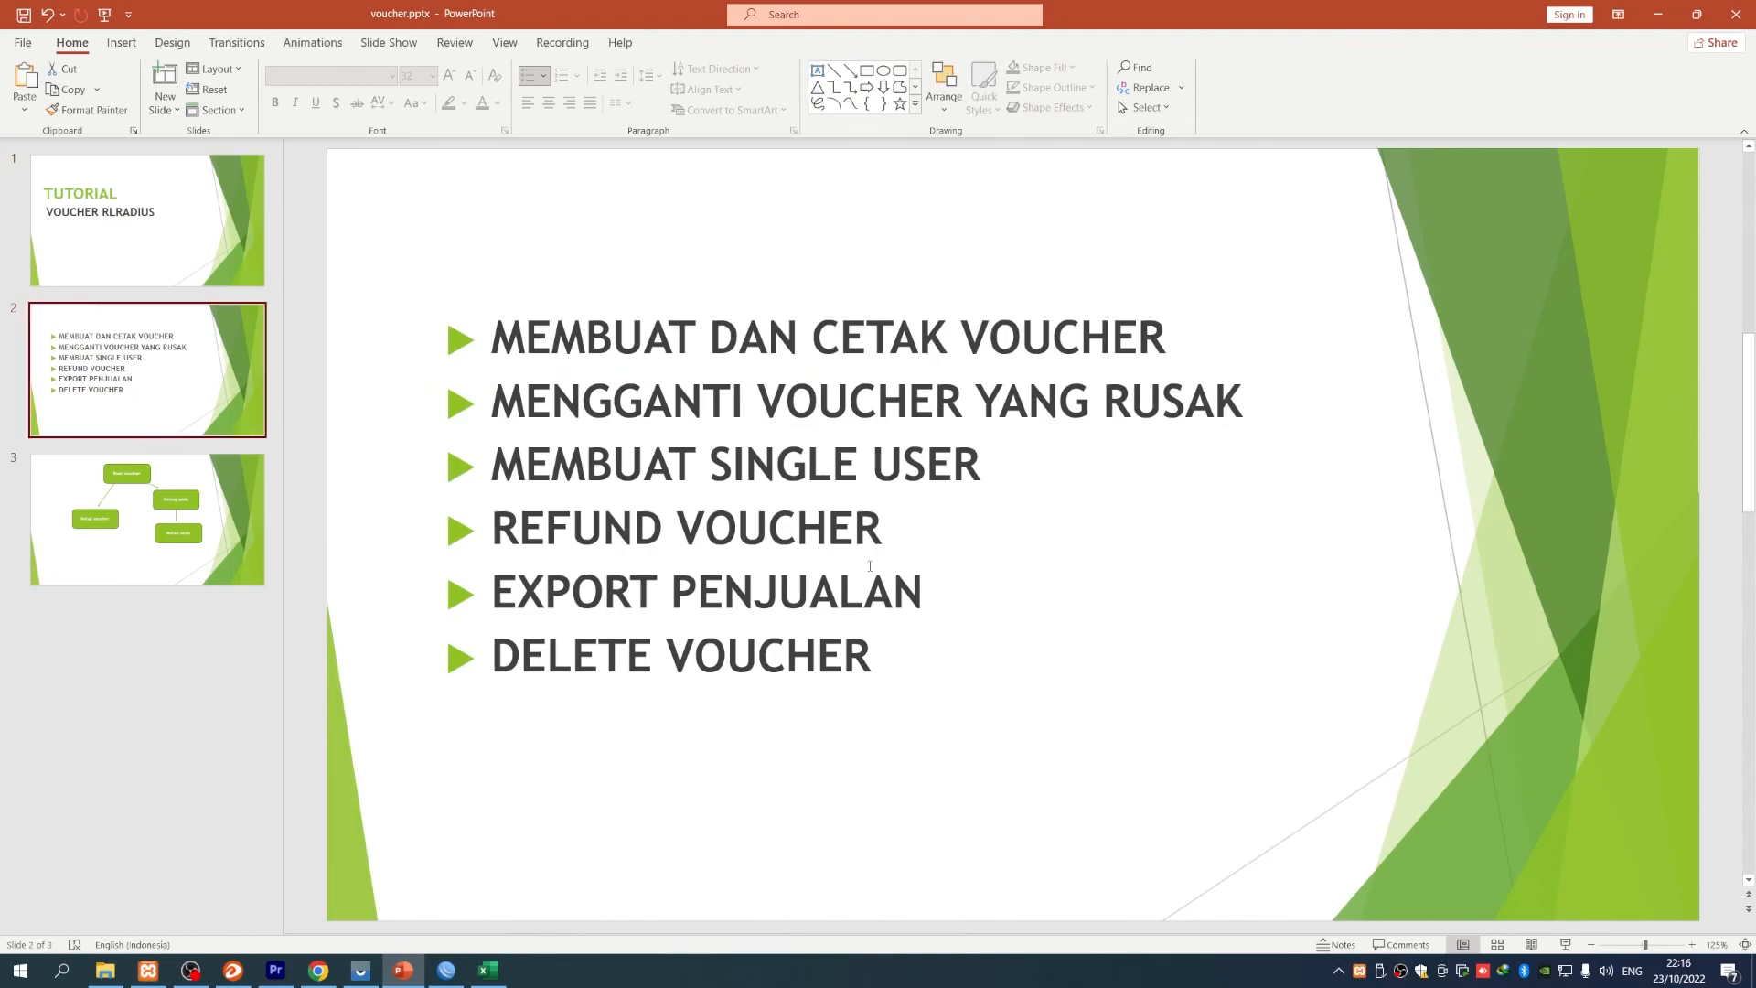